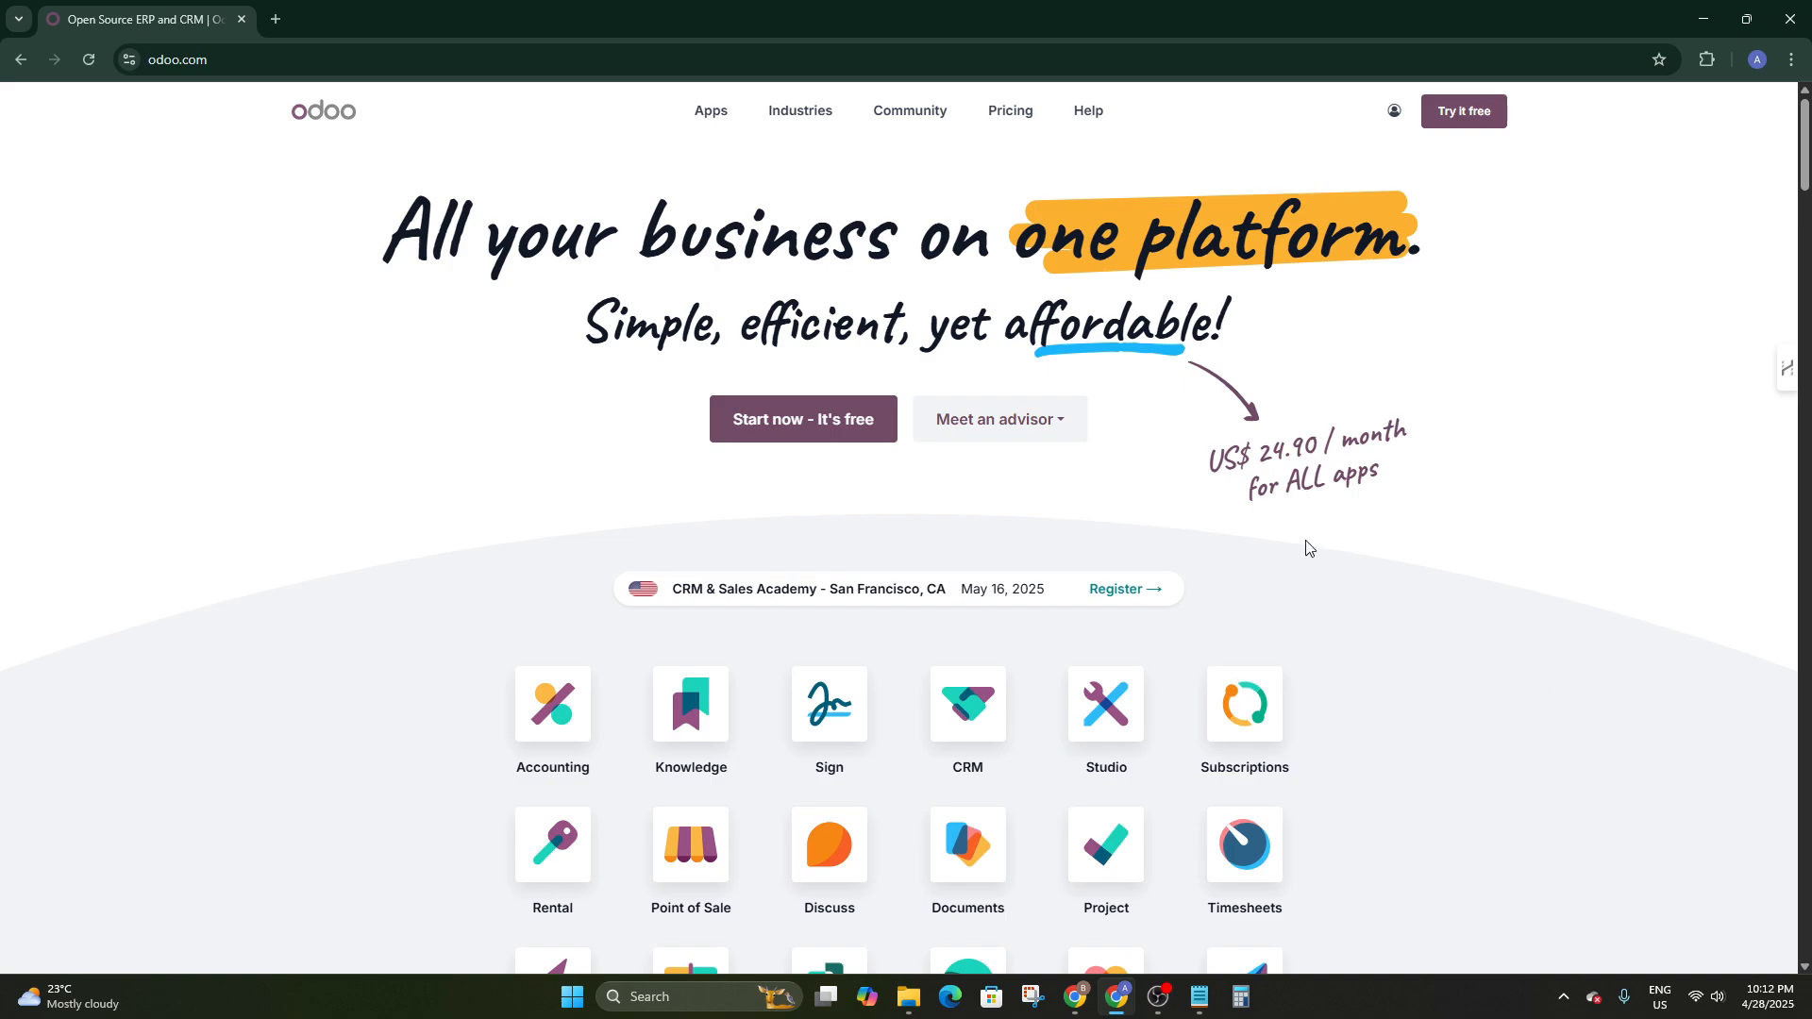
Look through the Odoo homepage, from the app grid down to the customer testimonials and back up
scroll(1307, 547, "down", 4)
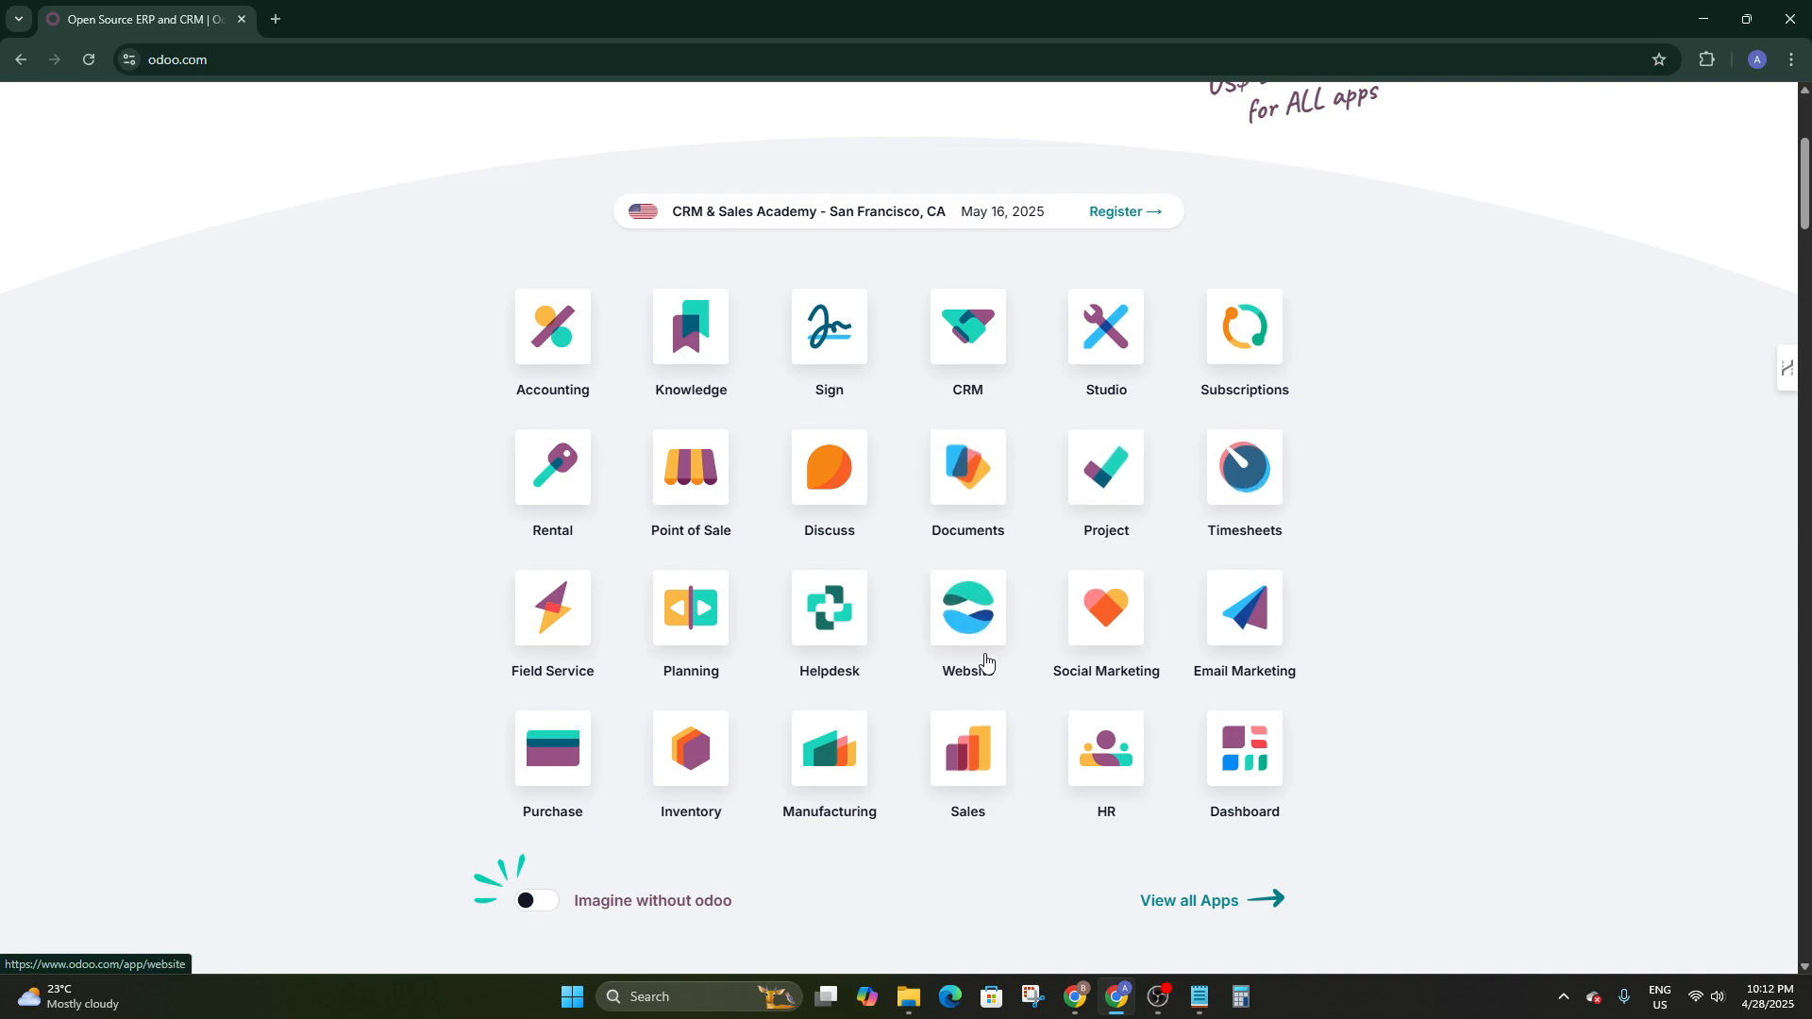
scroll(973, 637, "down", 10)
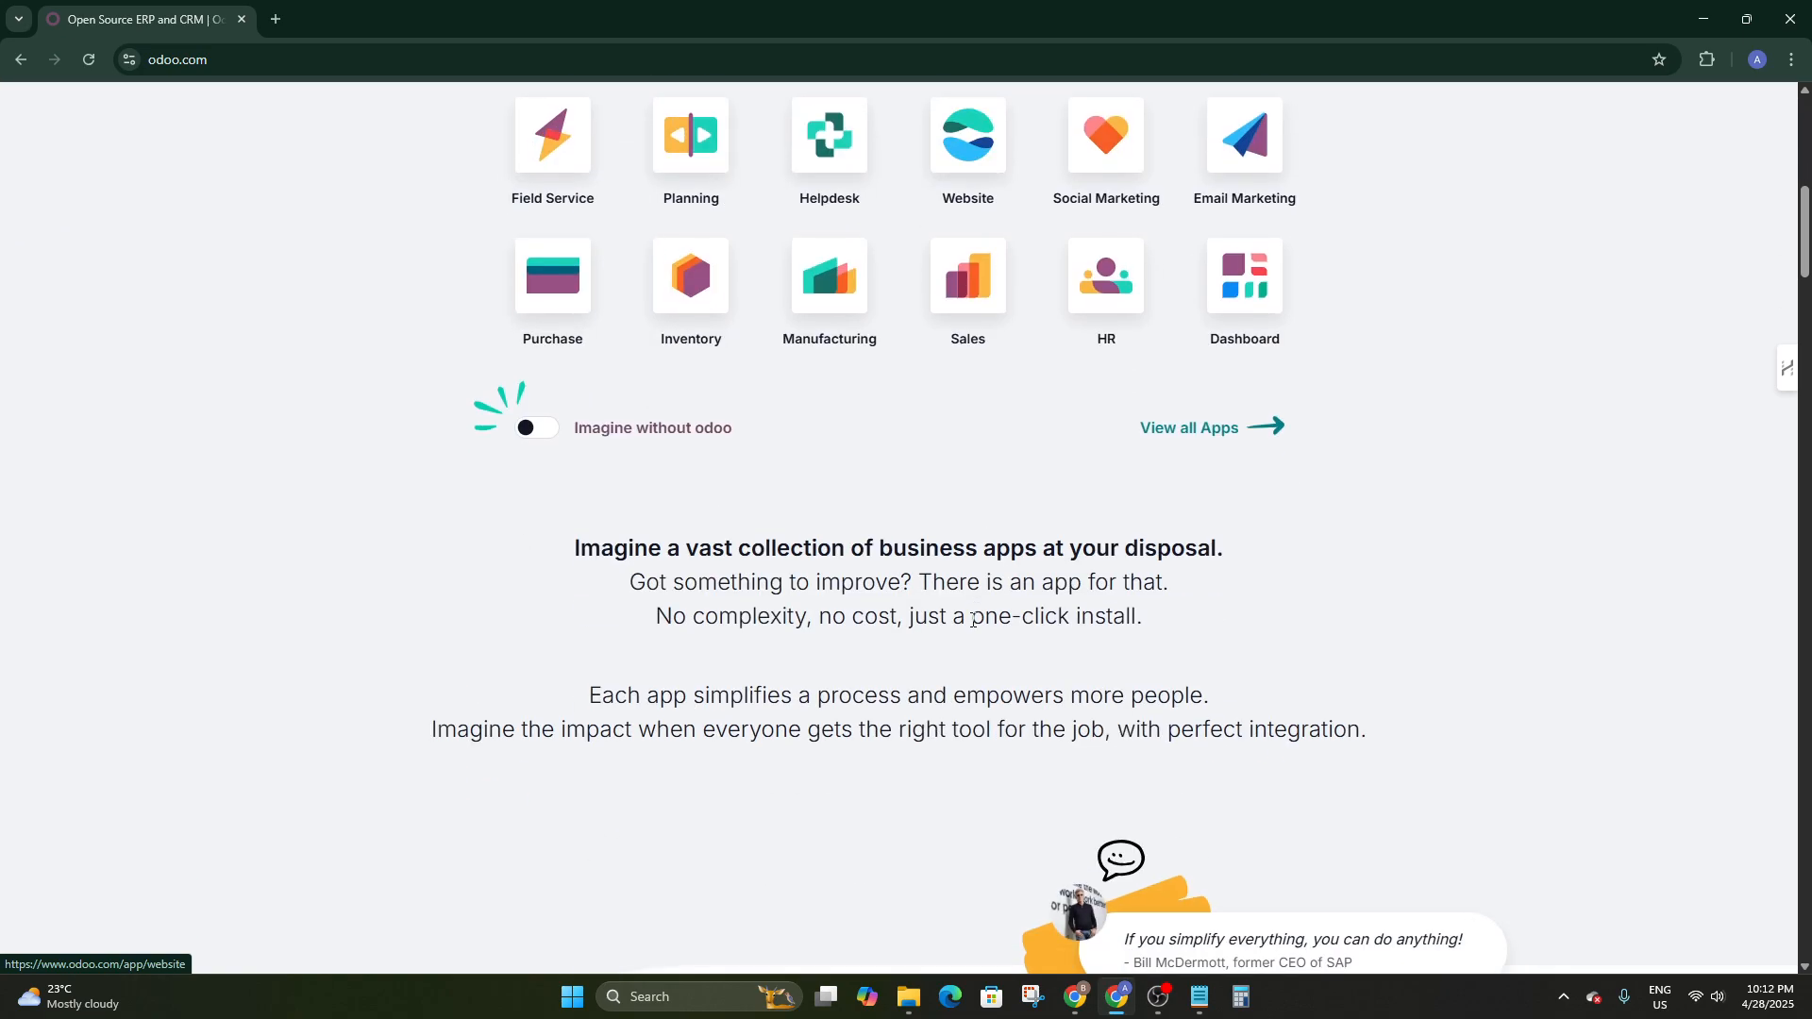
scroll(963, 625, "up", 5)
scroll(959, 623, "down", 5)
scroll(959, 623, "down", 15)
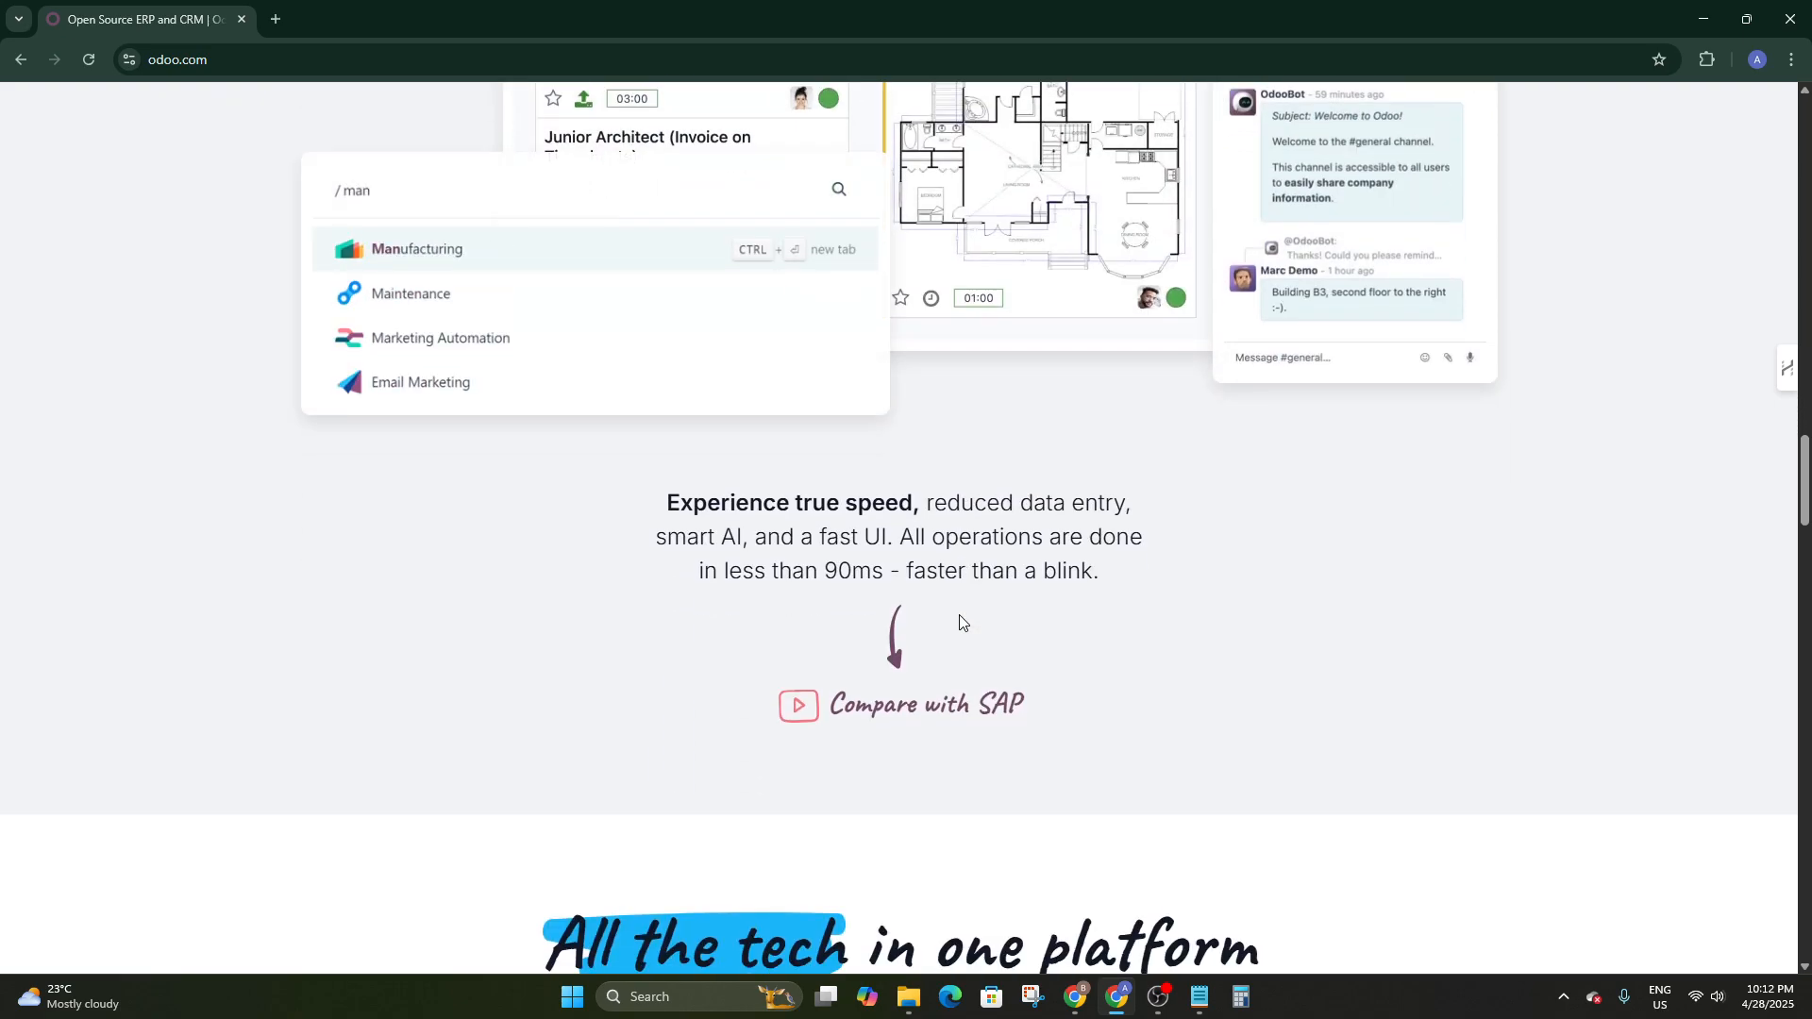
scroll(960, 619, "down", 10)
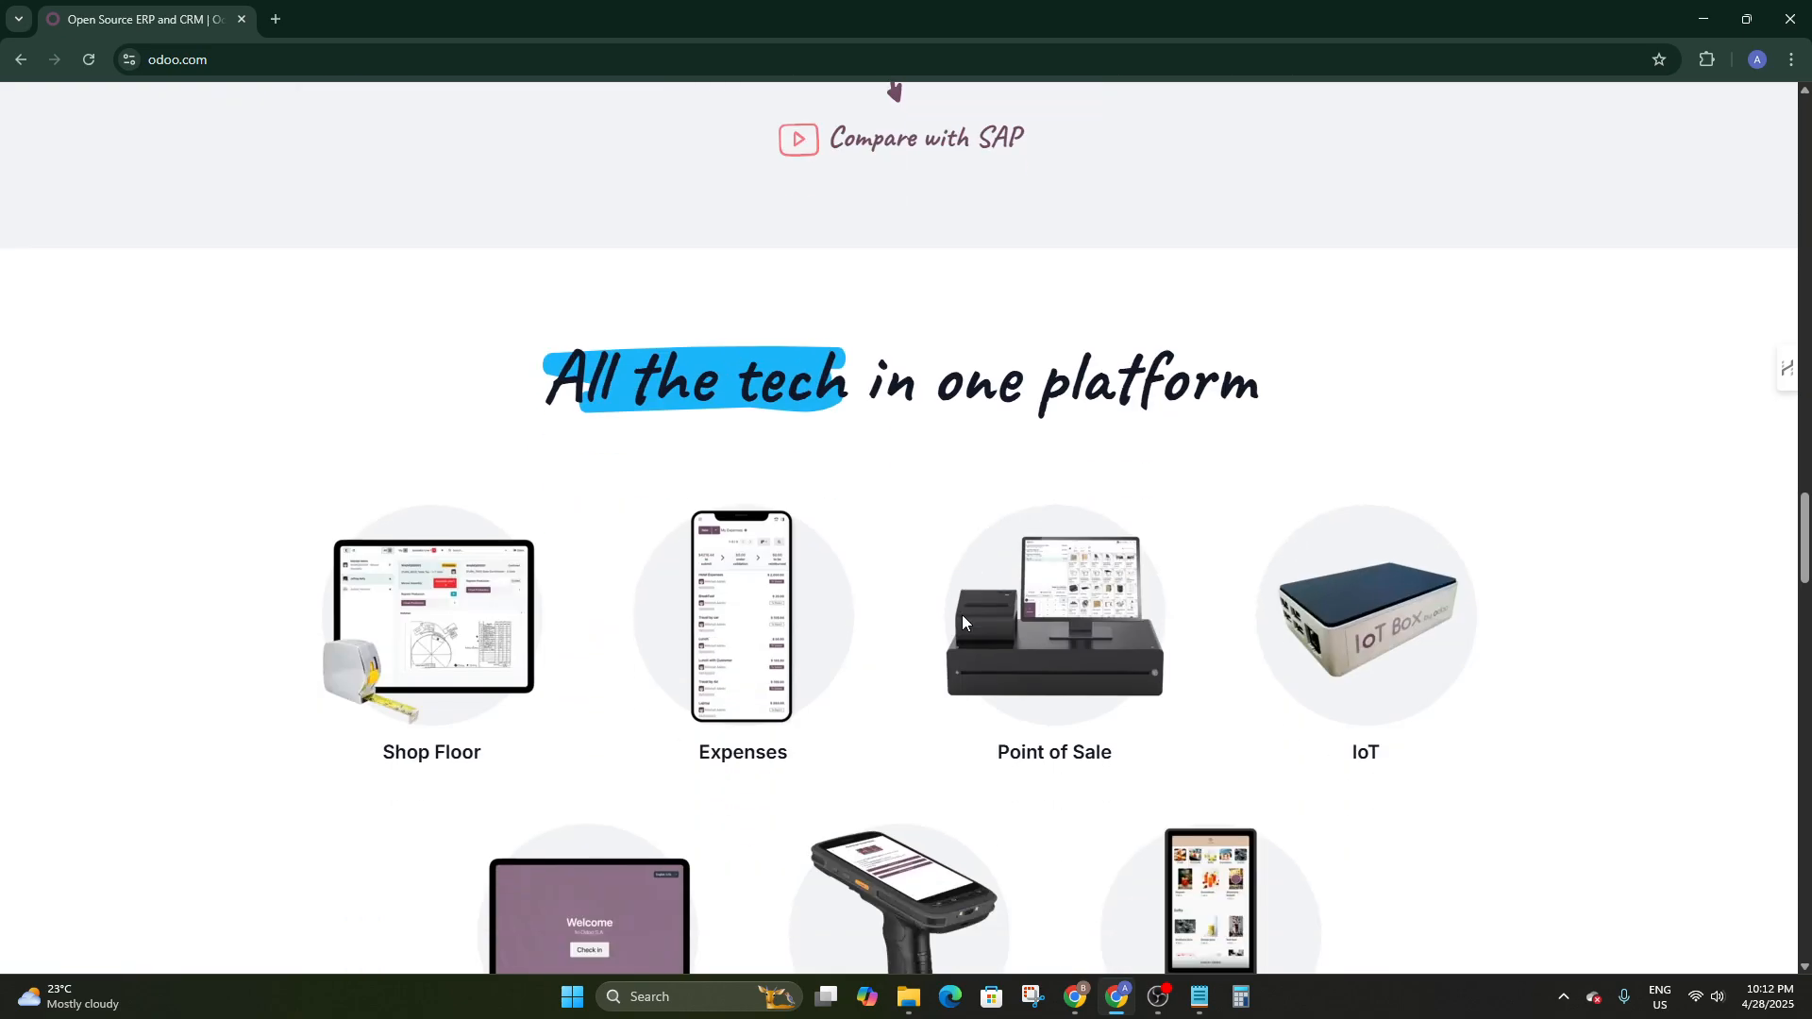
scroll(964, 622, "down", 15)
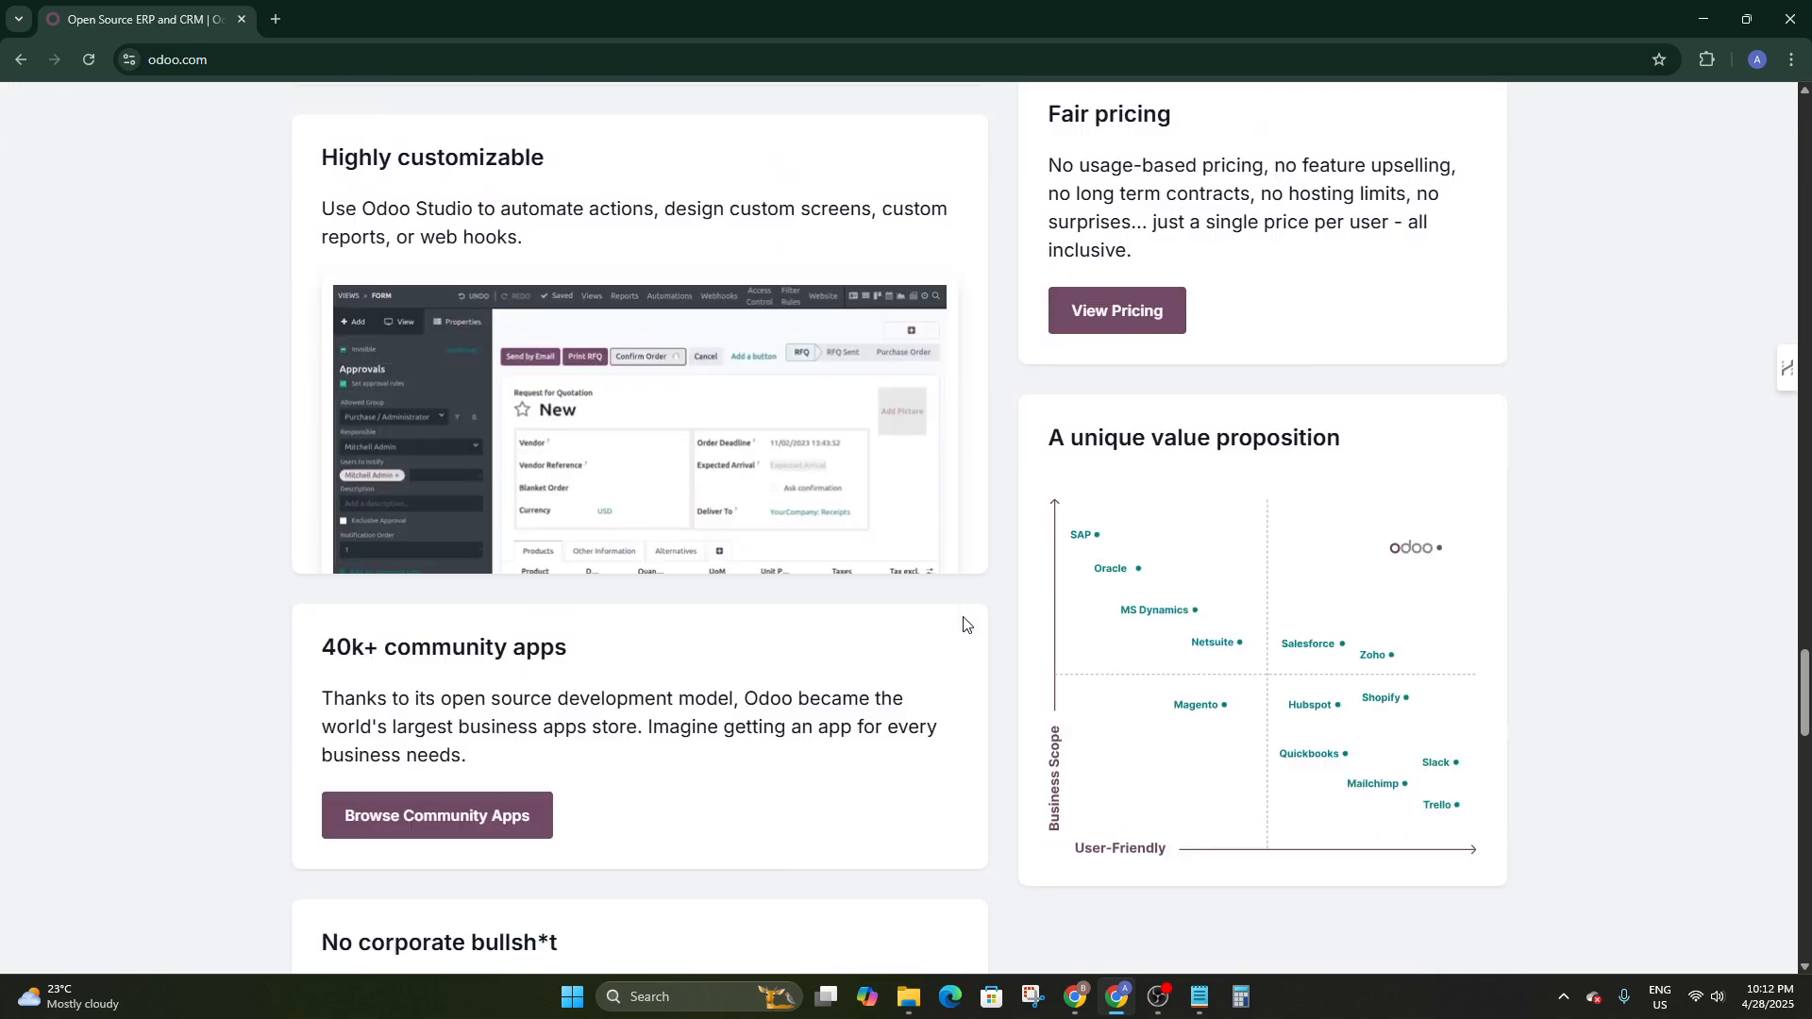
scroll(582, 481, "down", 15)
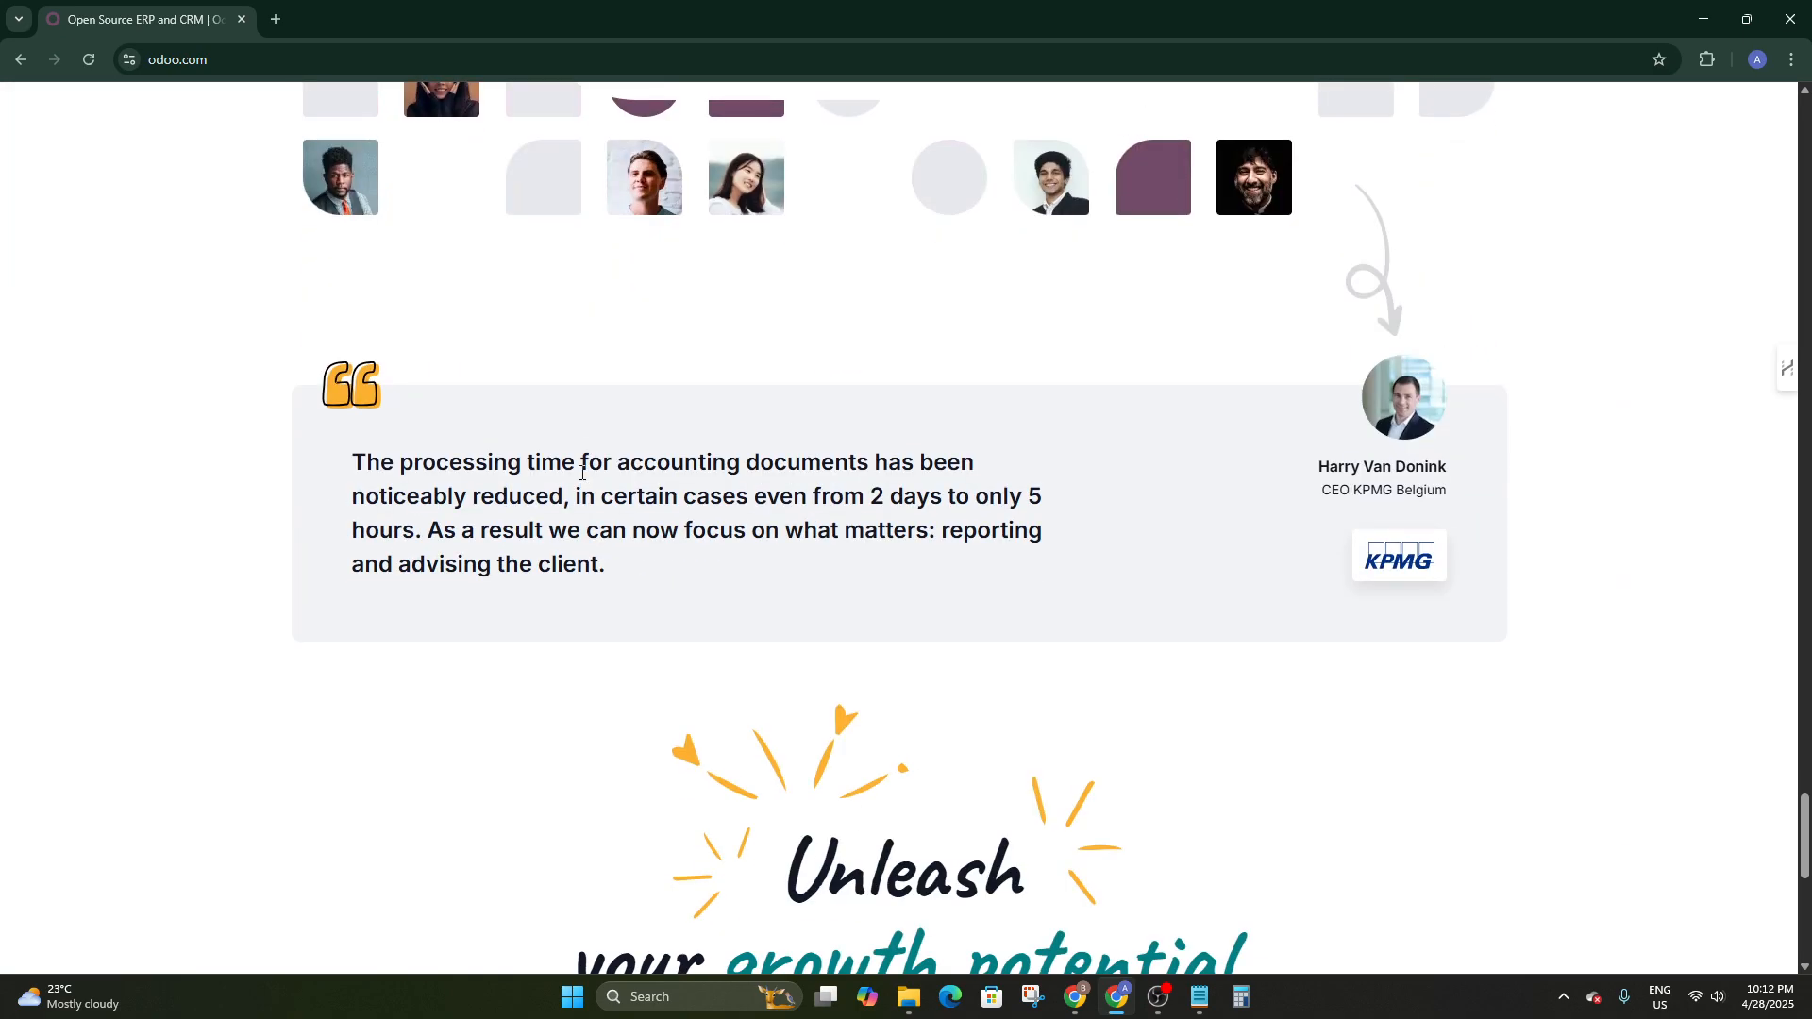
scroll(870, 642, "down", 5)
scroll(870, 642, "up", 20)
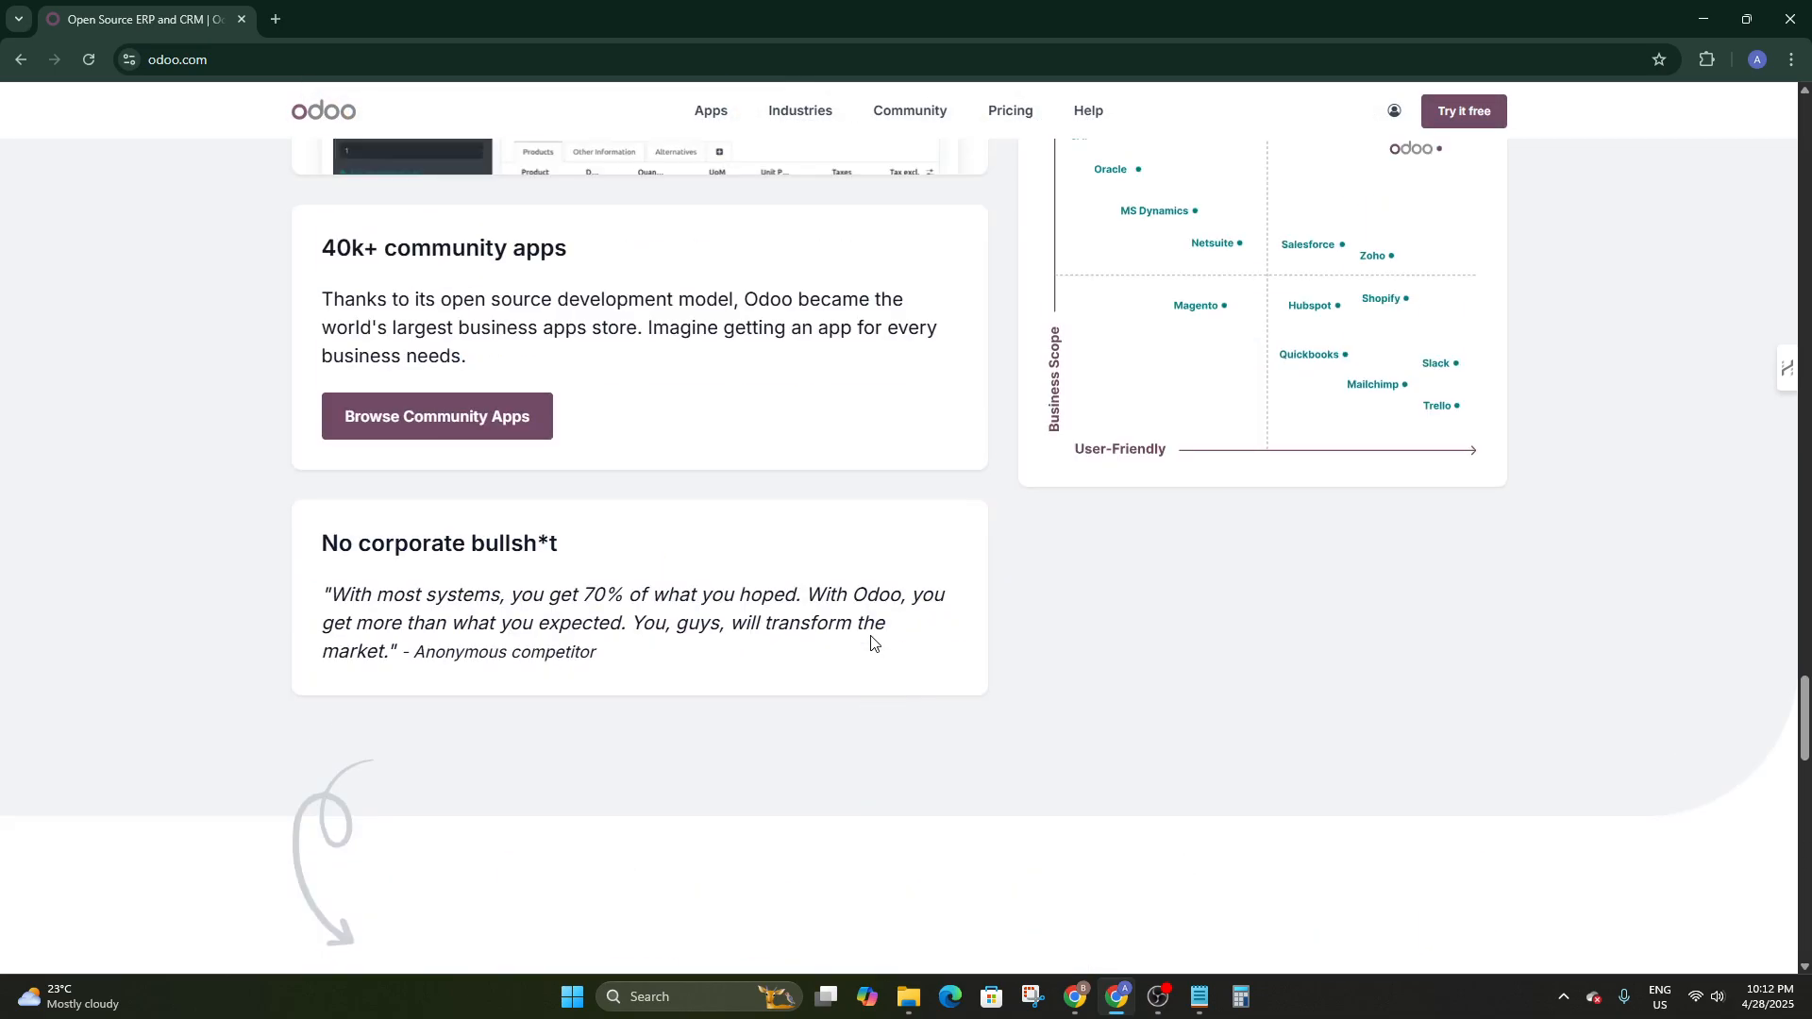
scroll(870, 642, "up", 20)
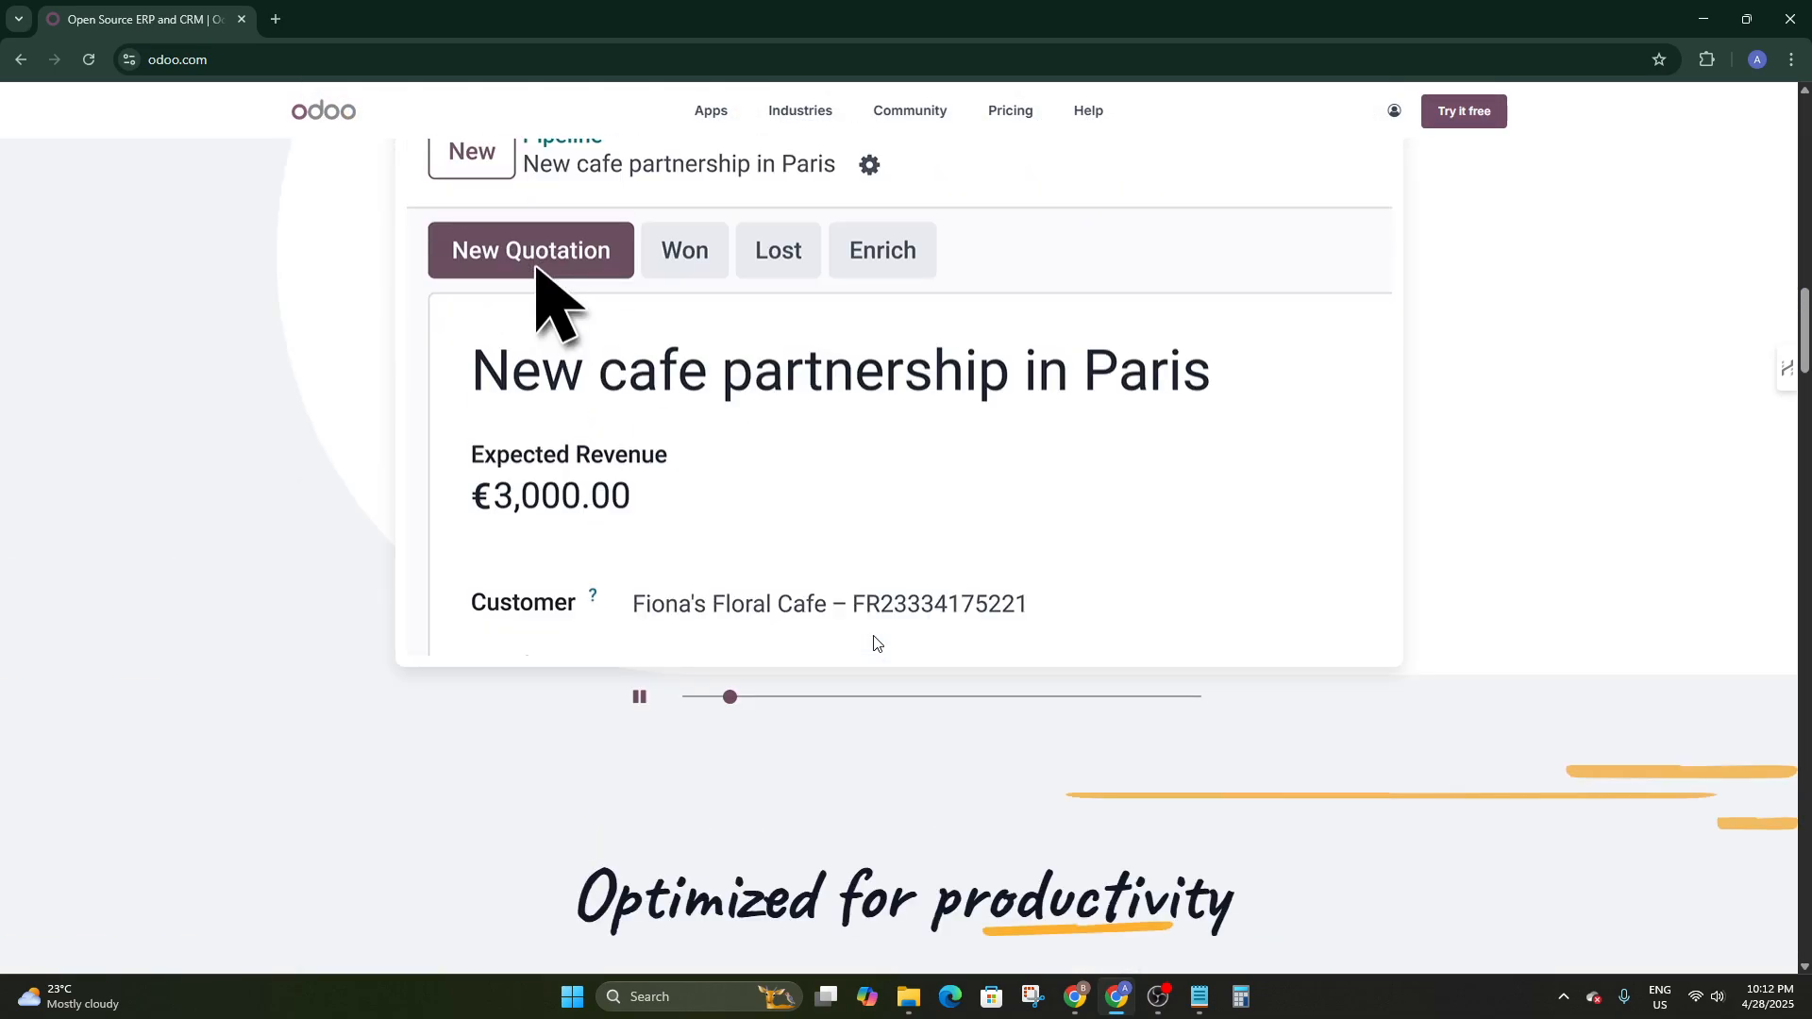
scroll(874, 642, "up", 20)
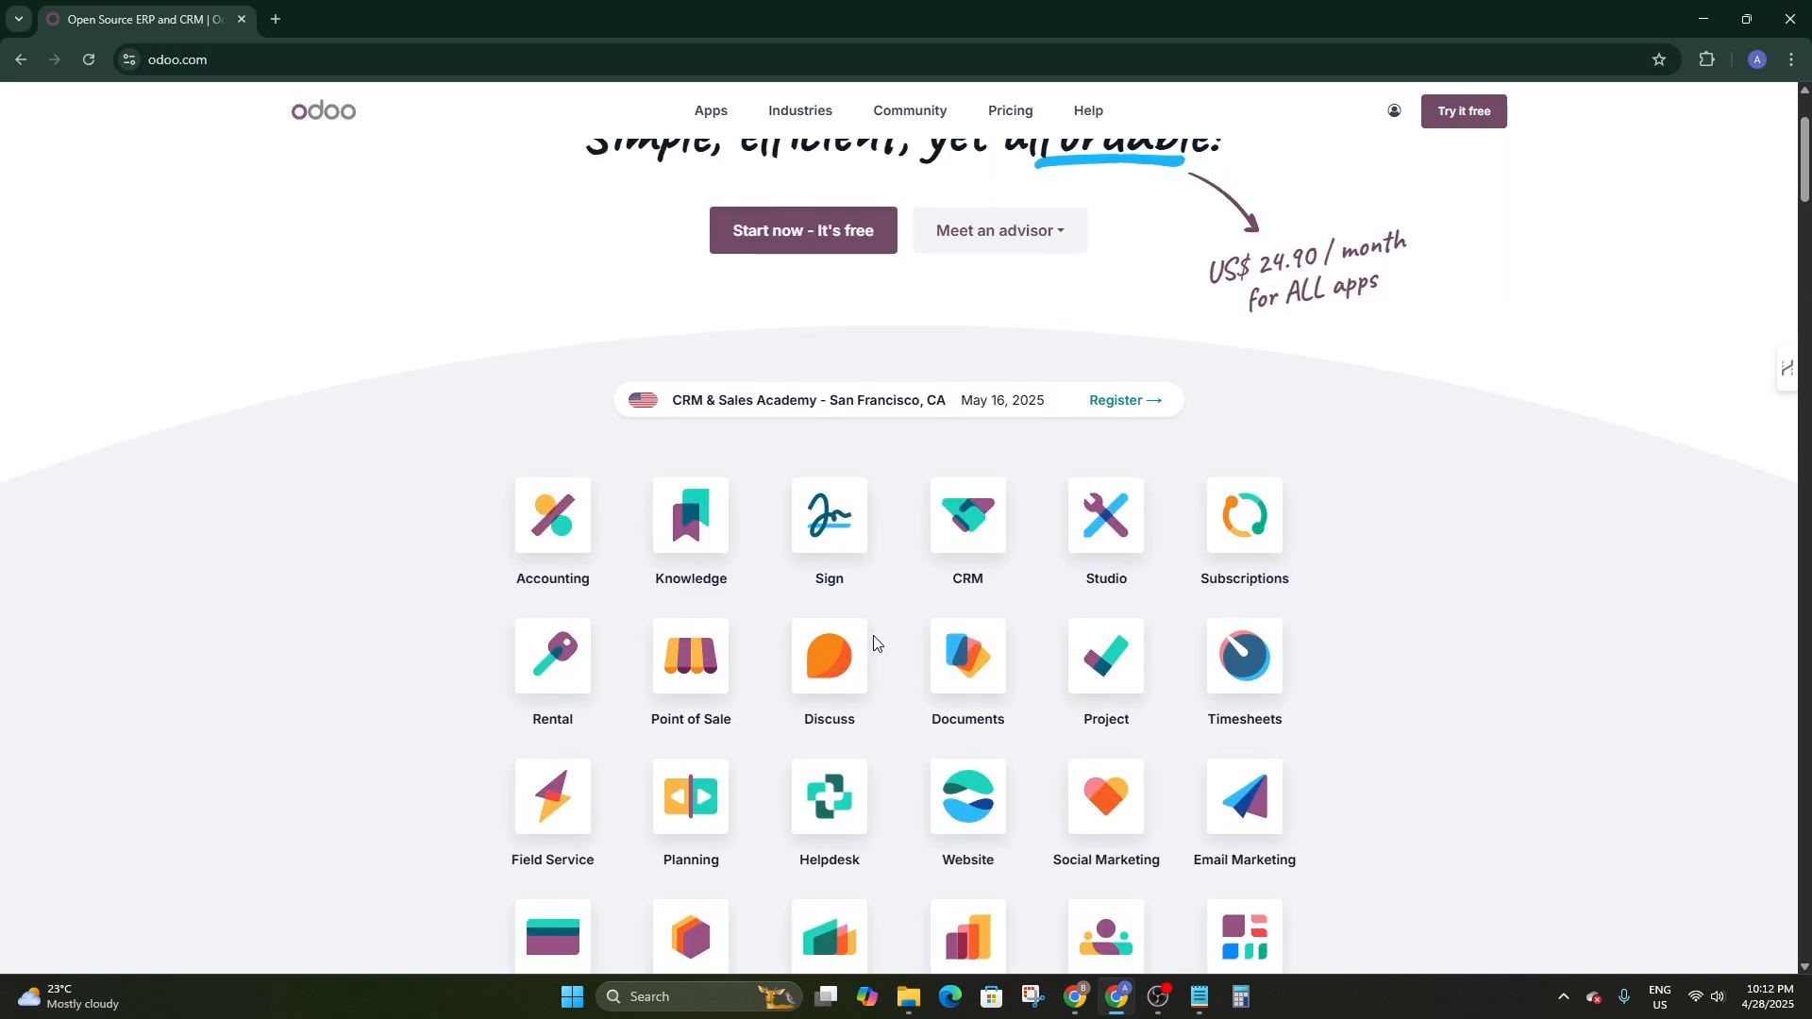
Open the Website app's page from the app grid and start its free sign-up
scroll(872, 644, "down", 3)
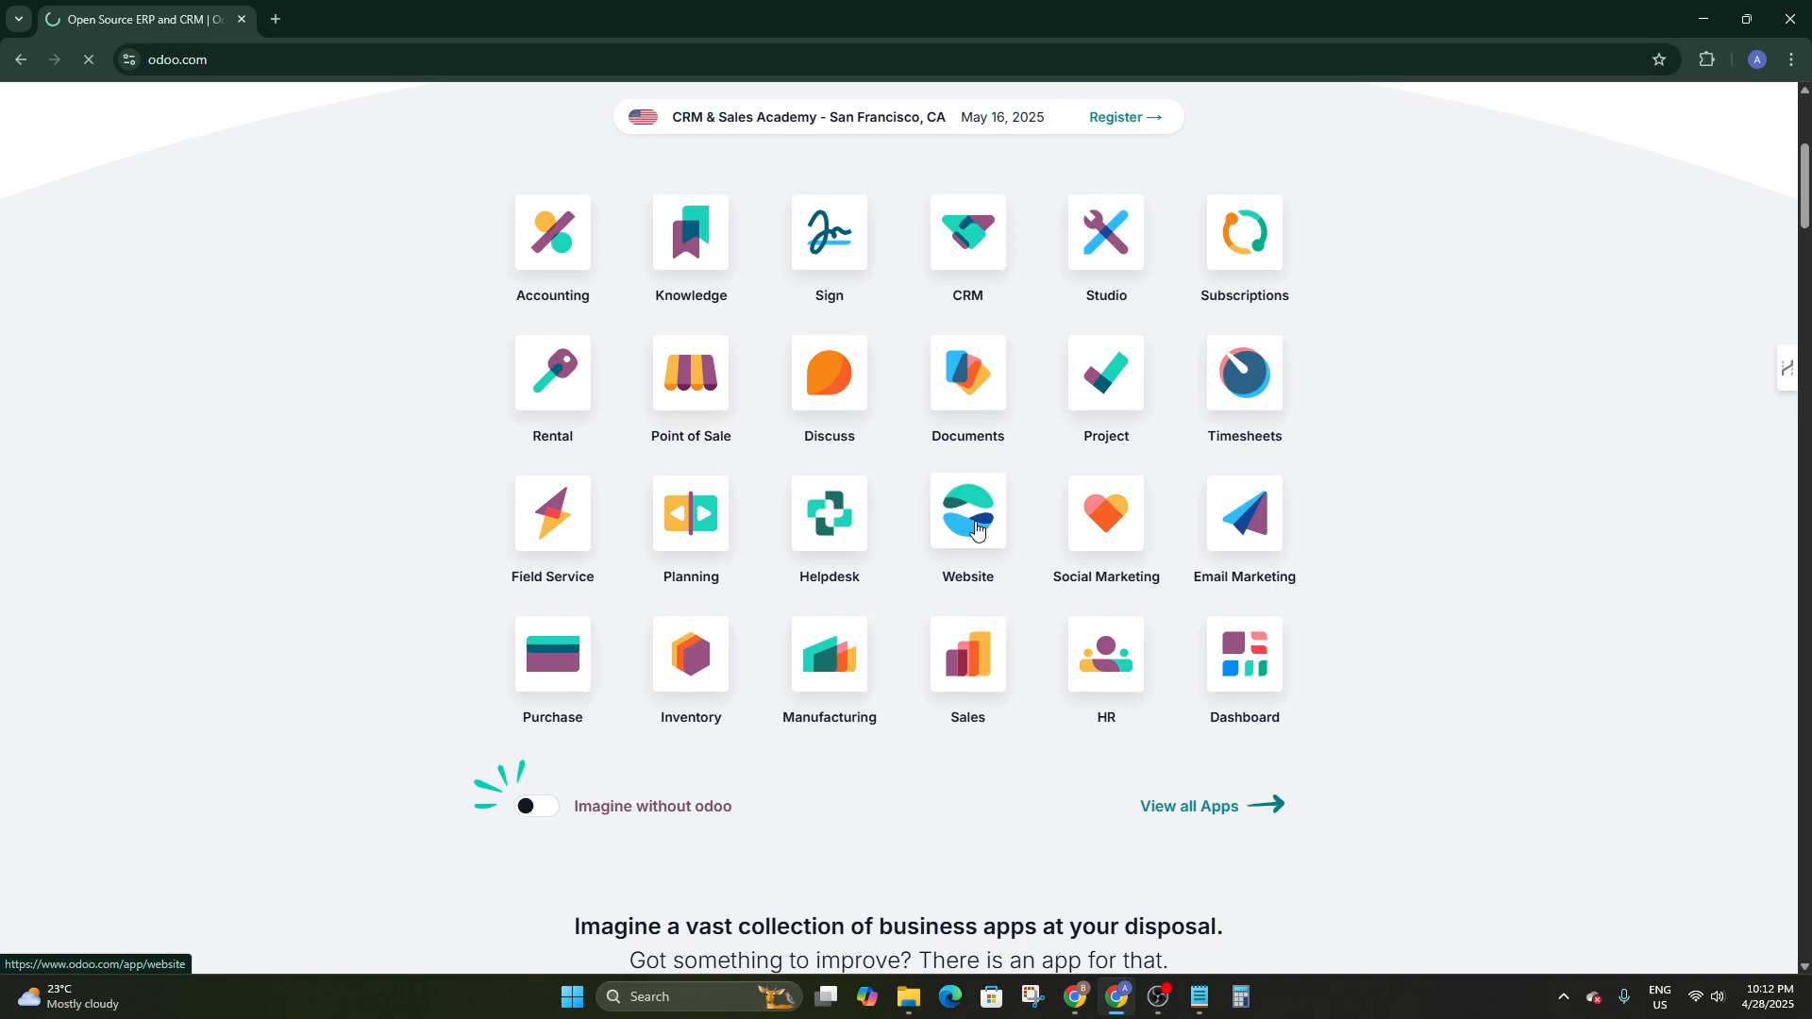
left_click(977, 528)
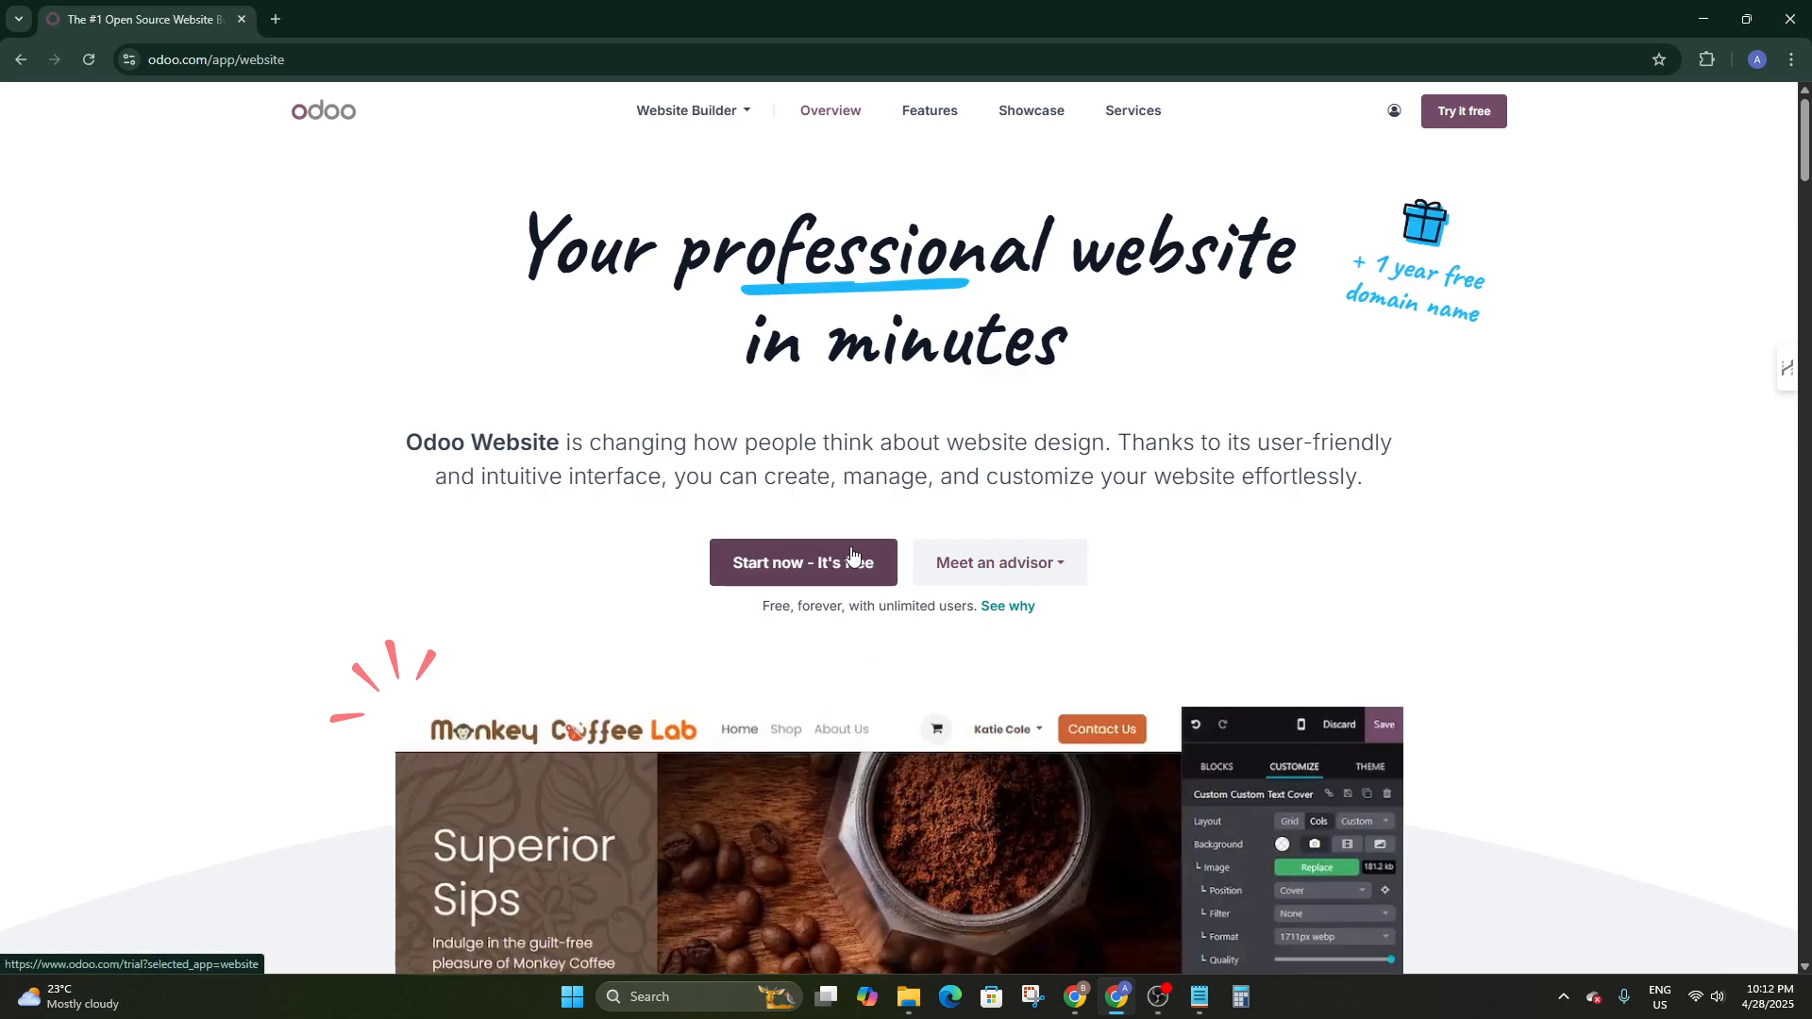
left_click(818, 558)
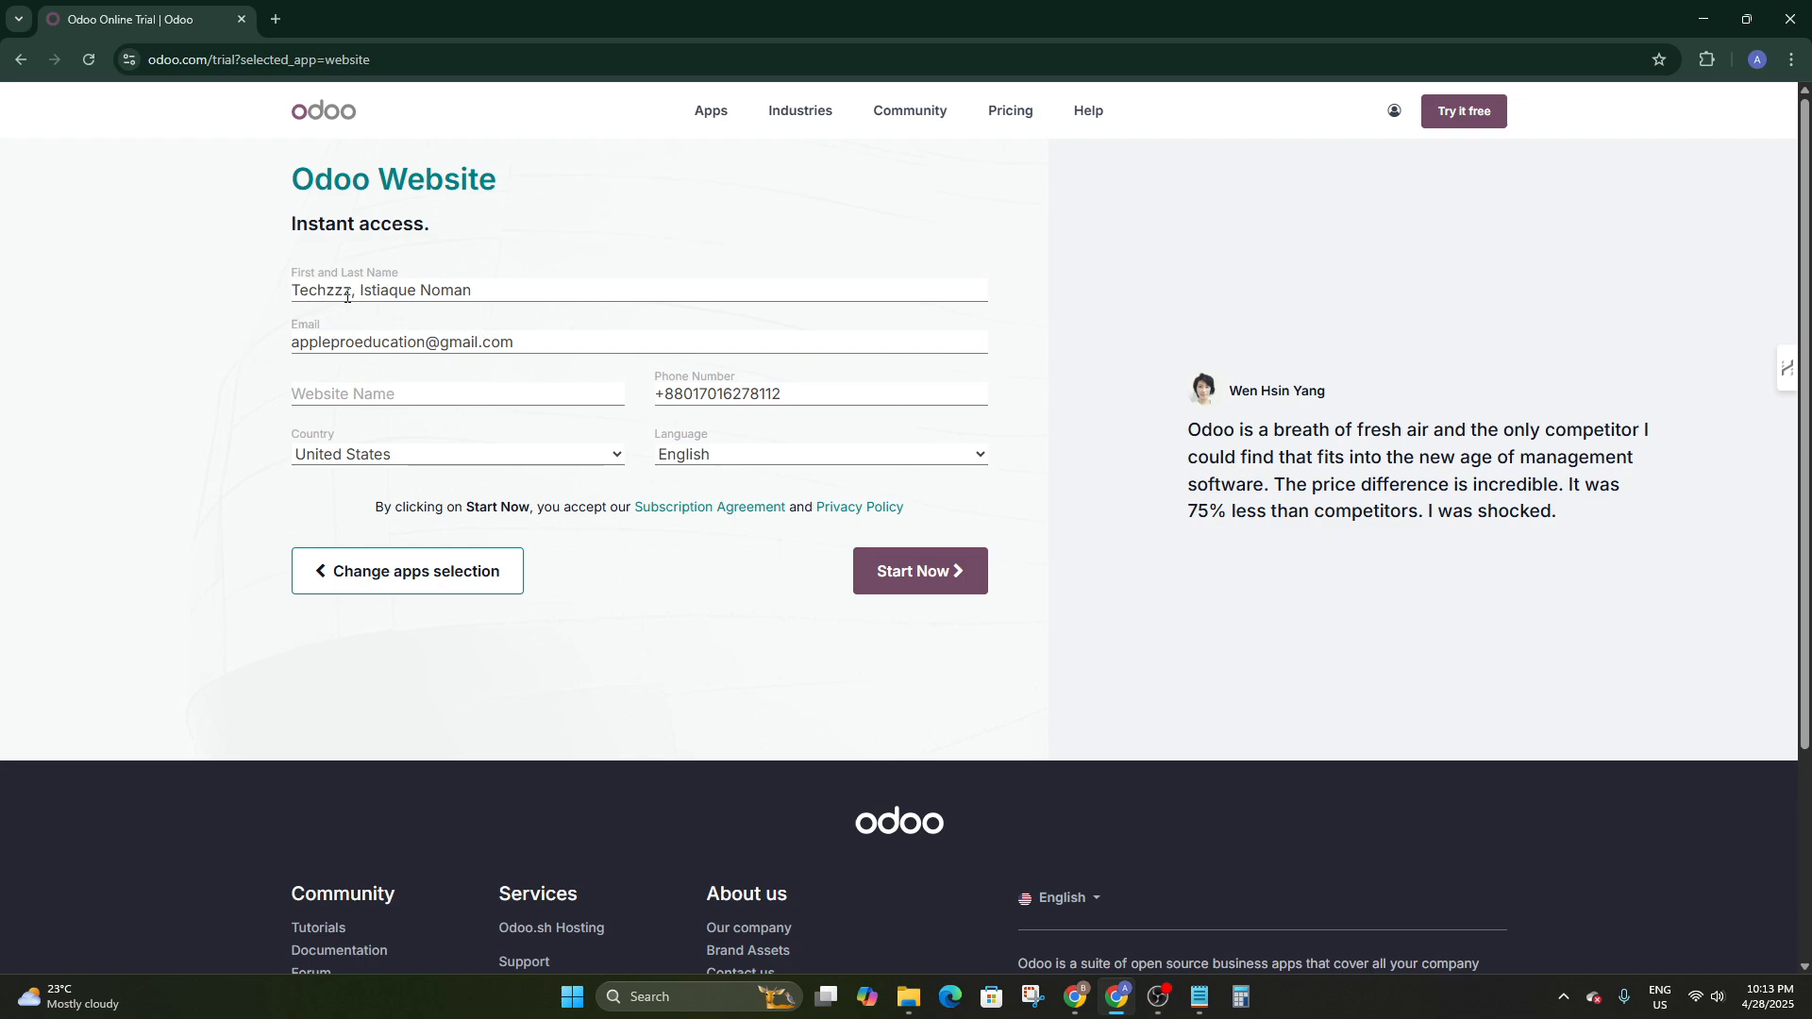
Remove the prefix before the person's name, set the website name to Techzzz and submit the trial form
left_click_drag(358, 292, 278, 293)
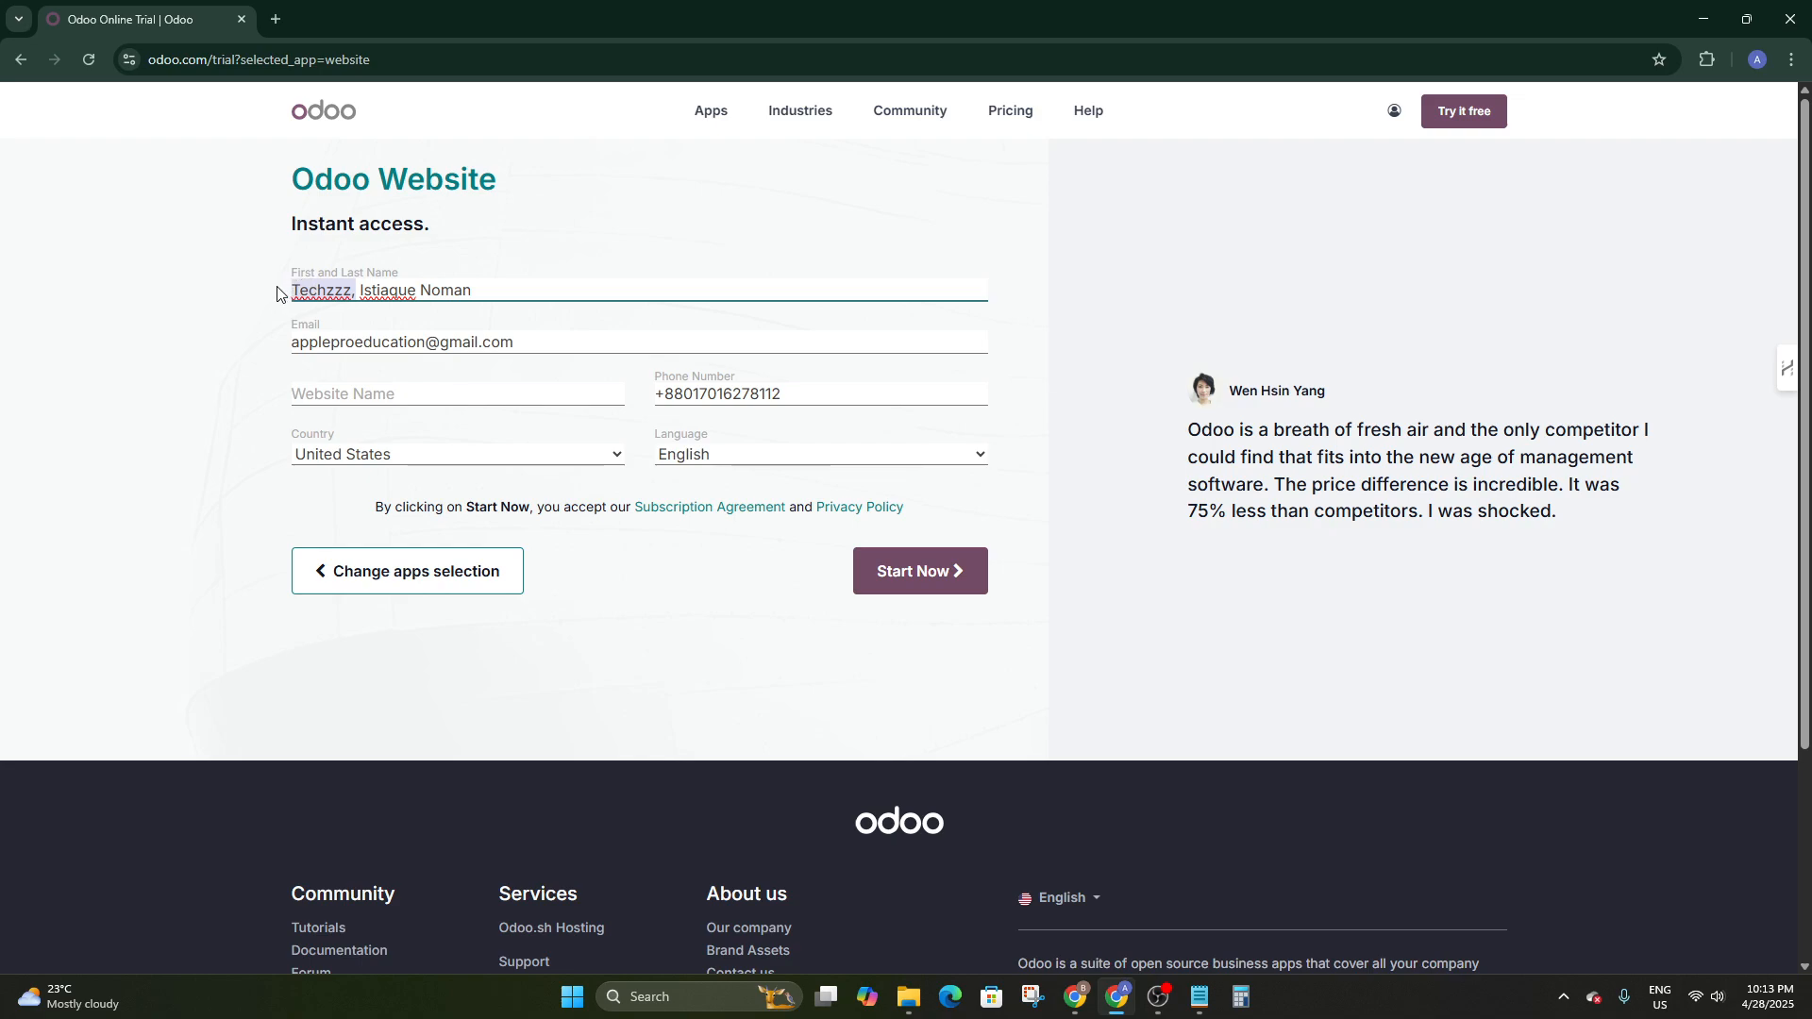
key("BackSpace")
left_click(369, 400)
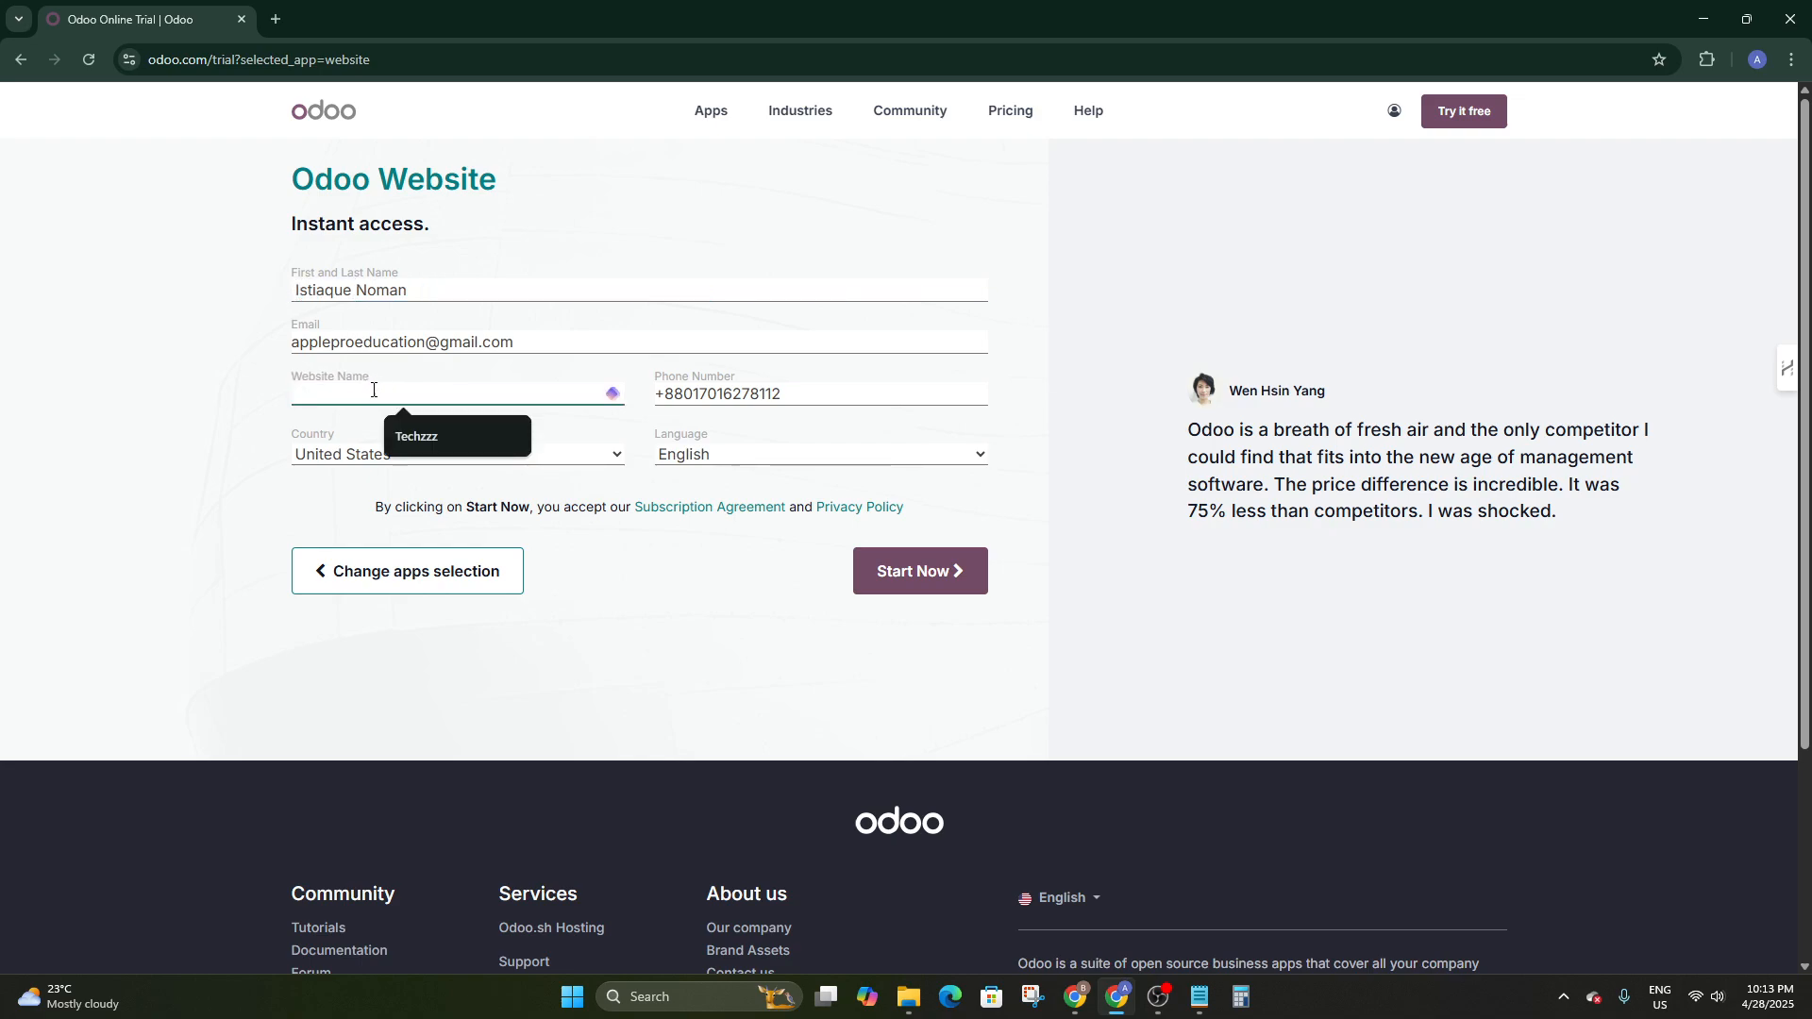
left_click(450, 423)
left_click(937, 599)
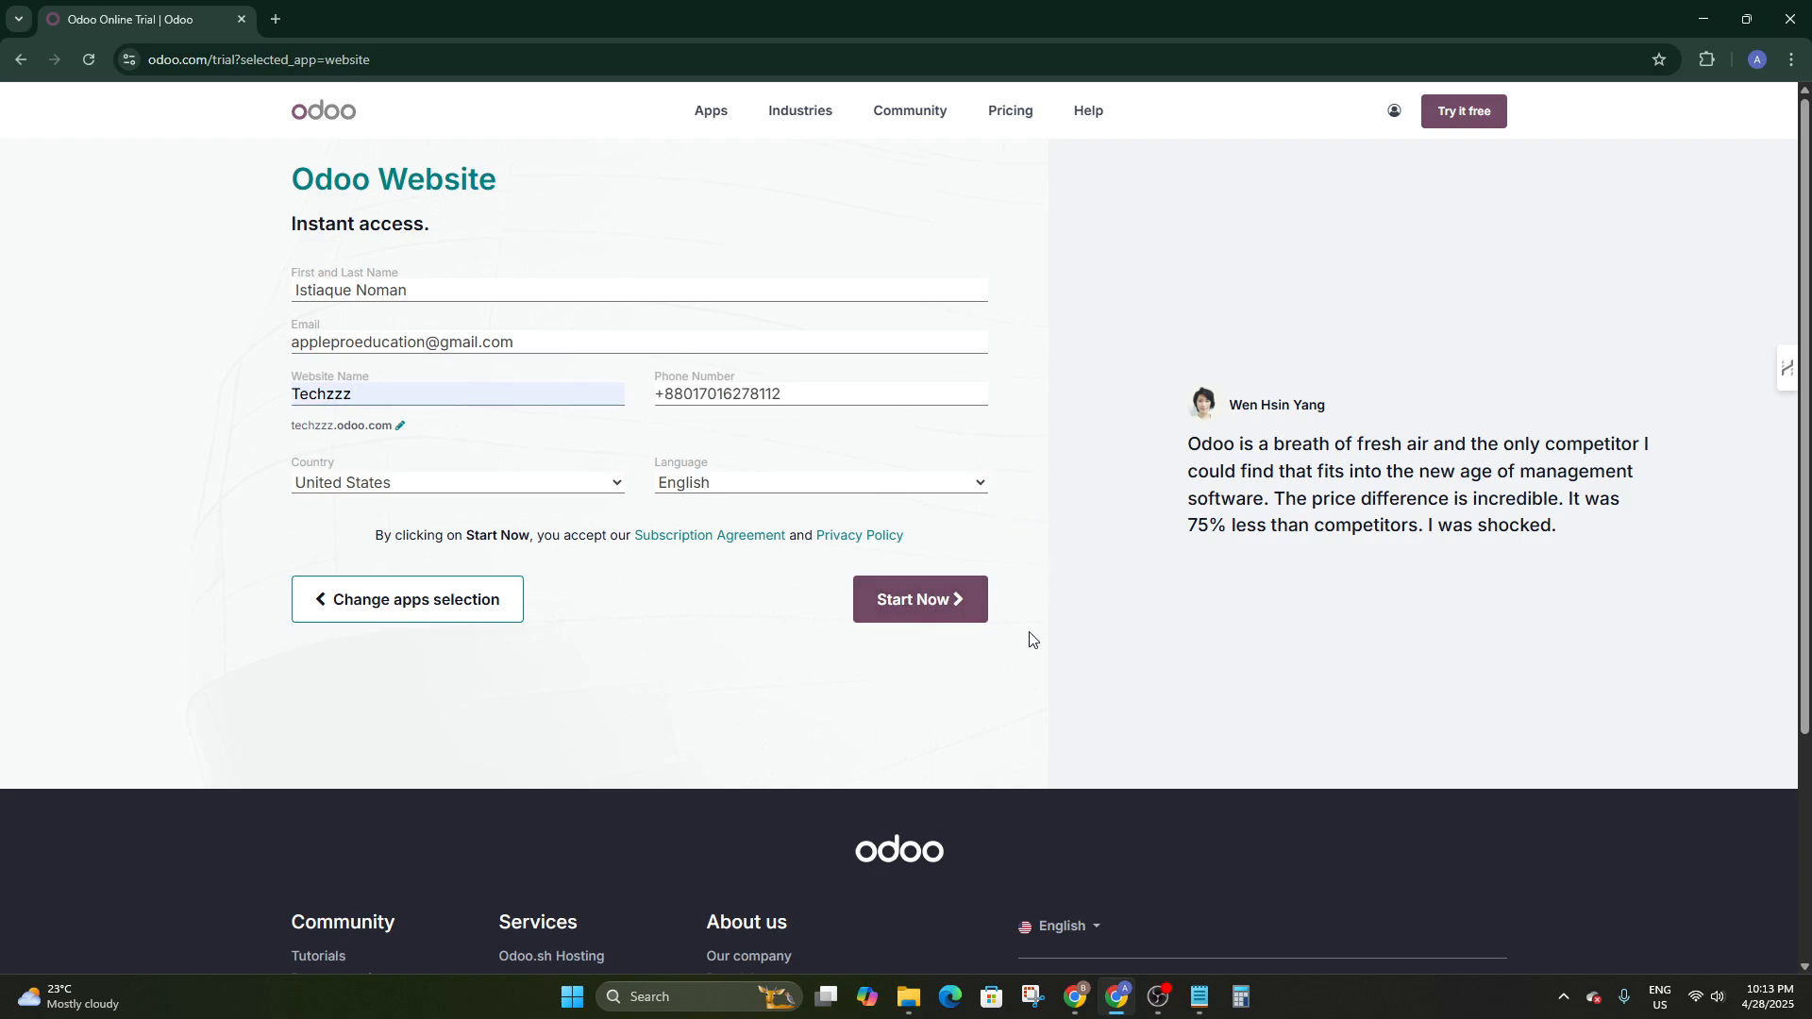
left_click(962, 600)
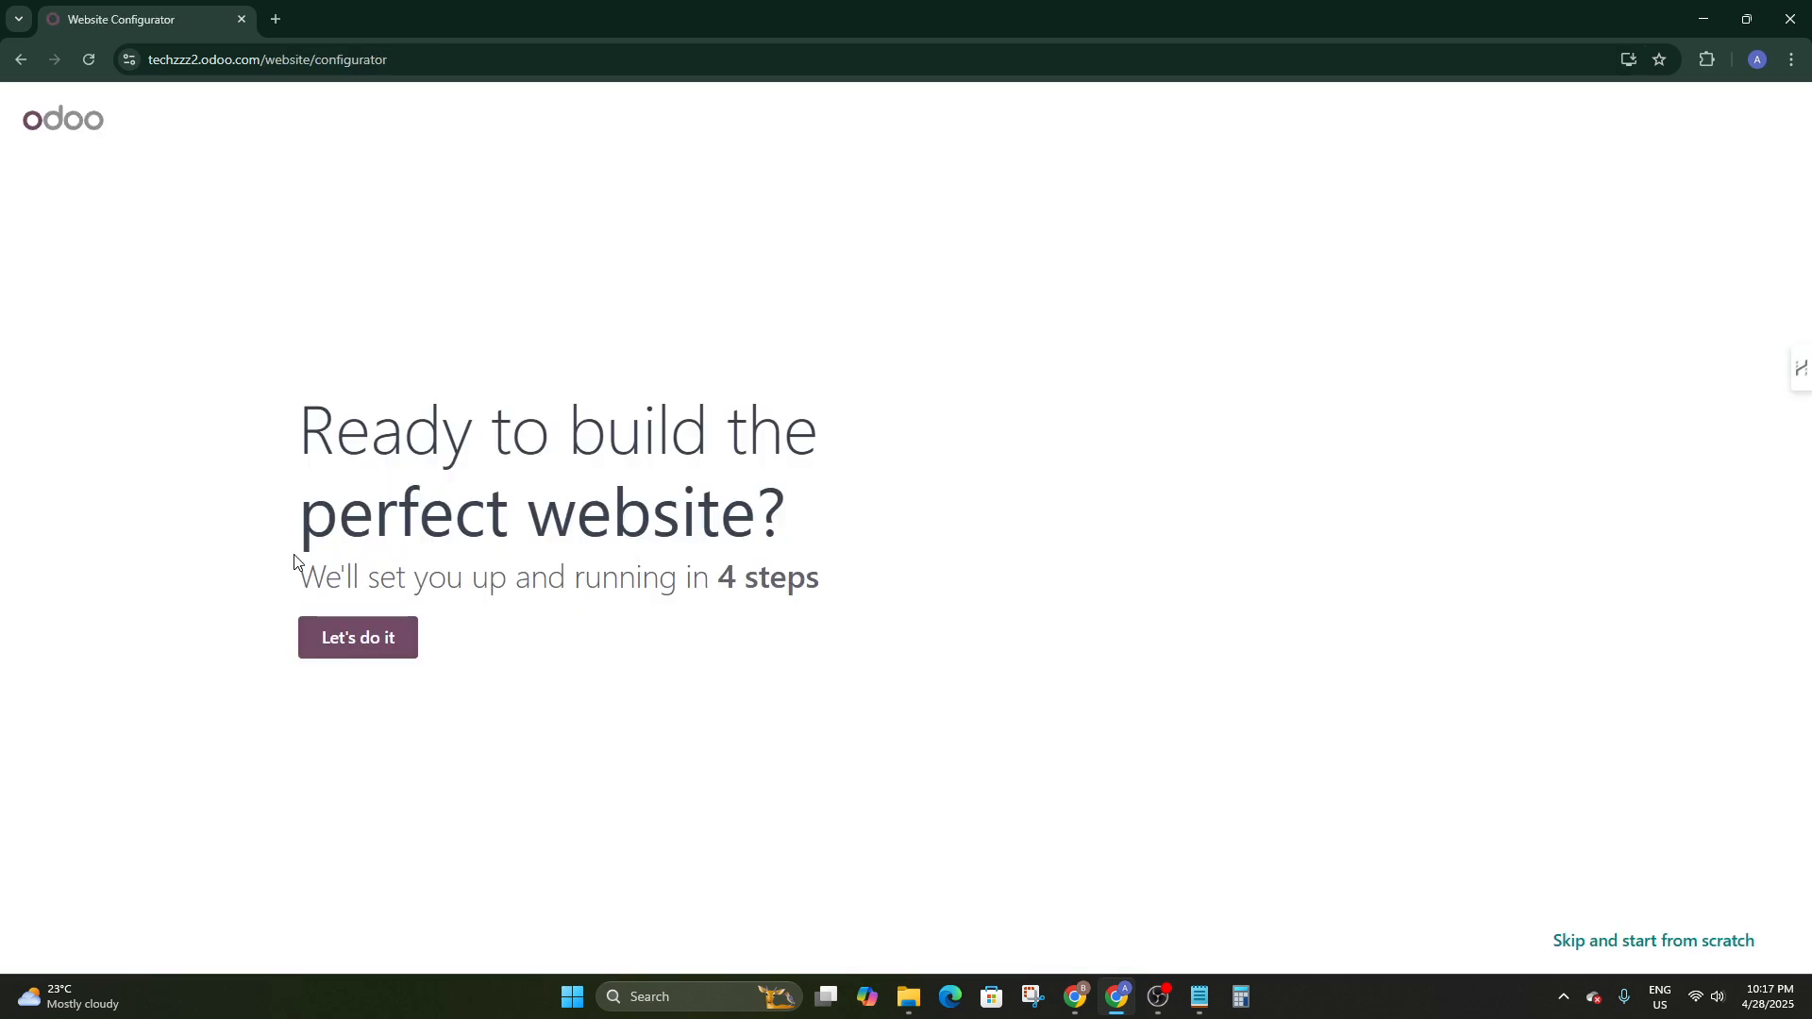
Start the website configurator and set the type of site wanted to an online store
left_click(378, 641)
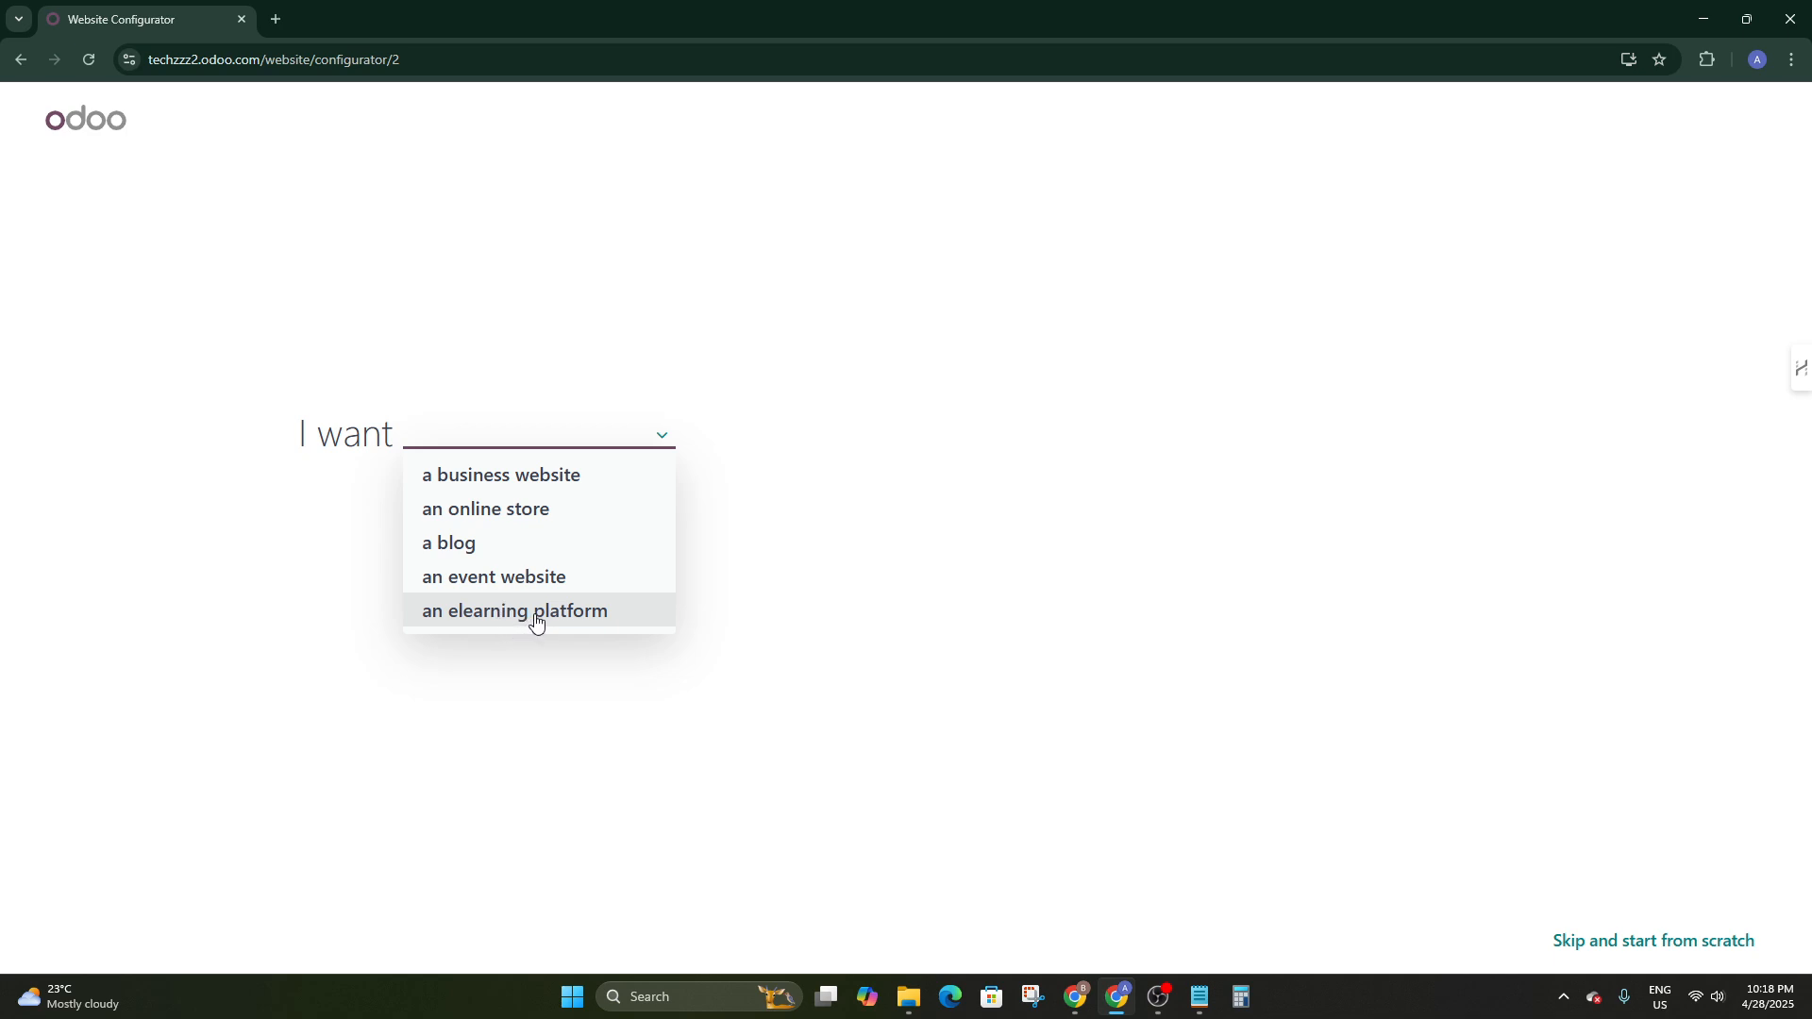
left_click(479, 480)
left_click(528, 451)
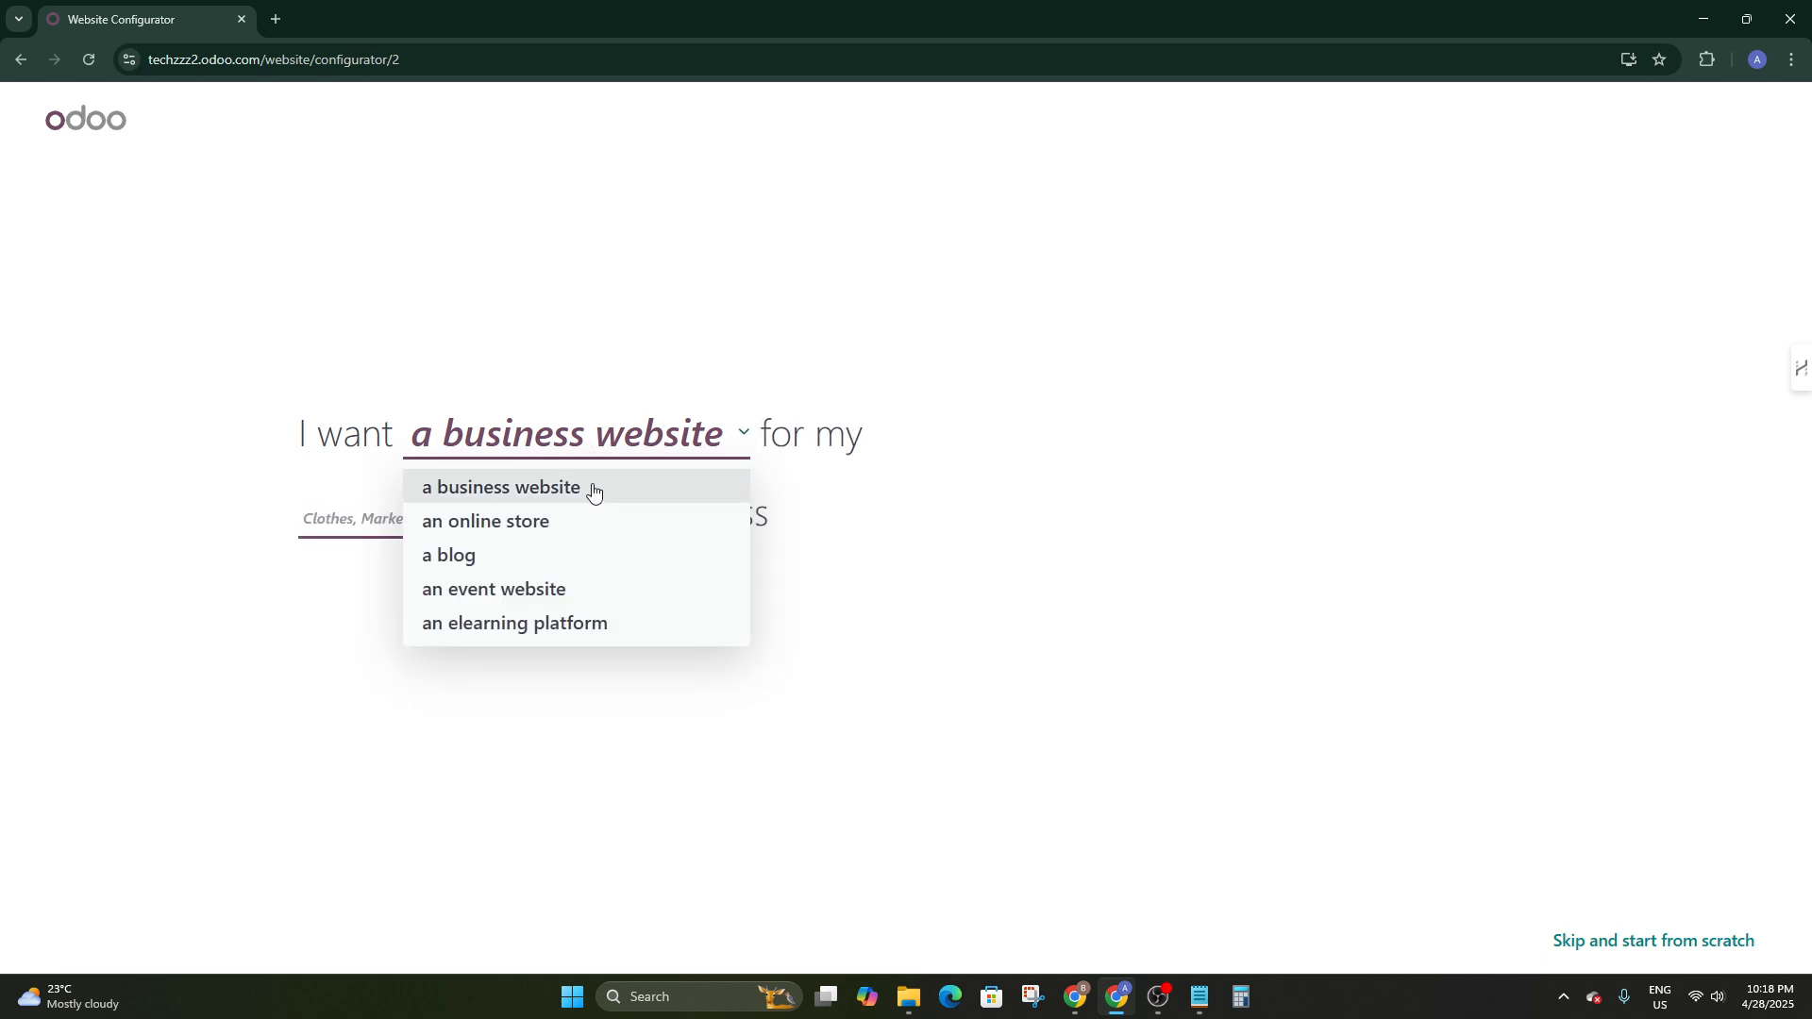
left_click(543, 519)
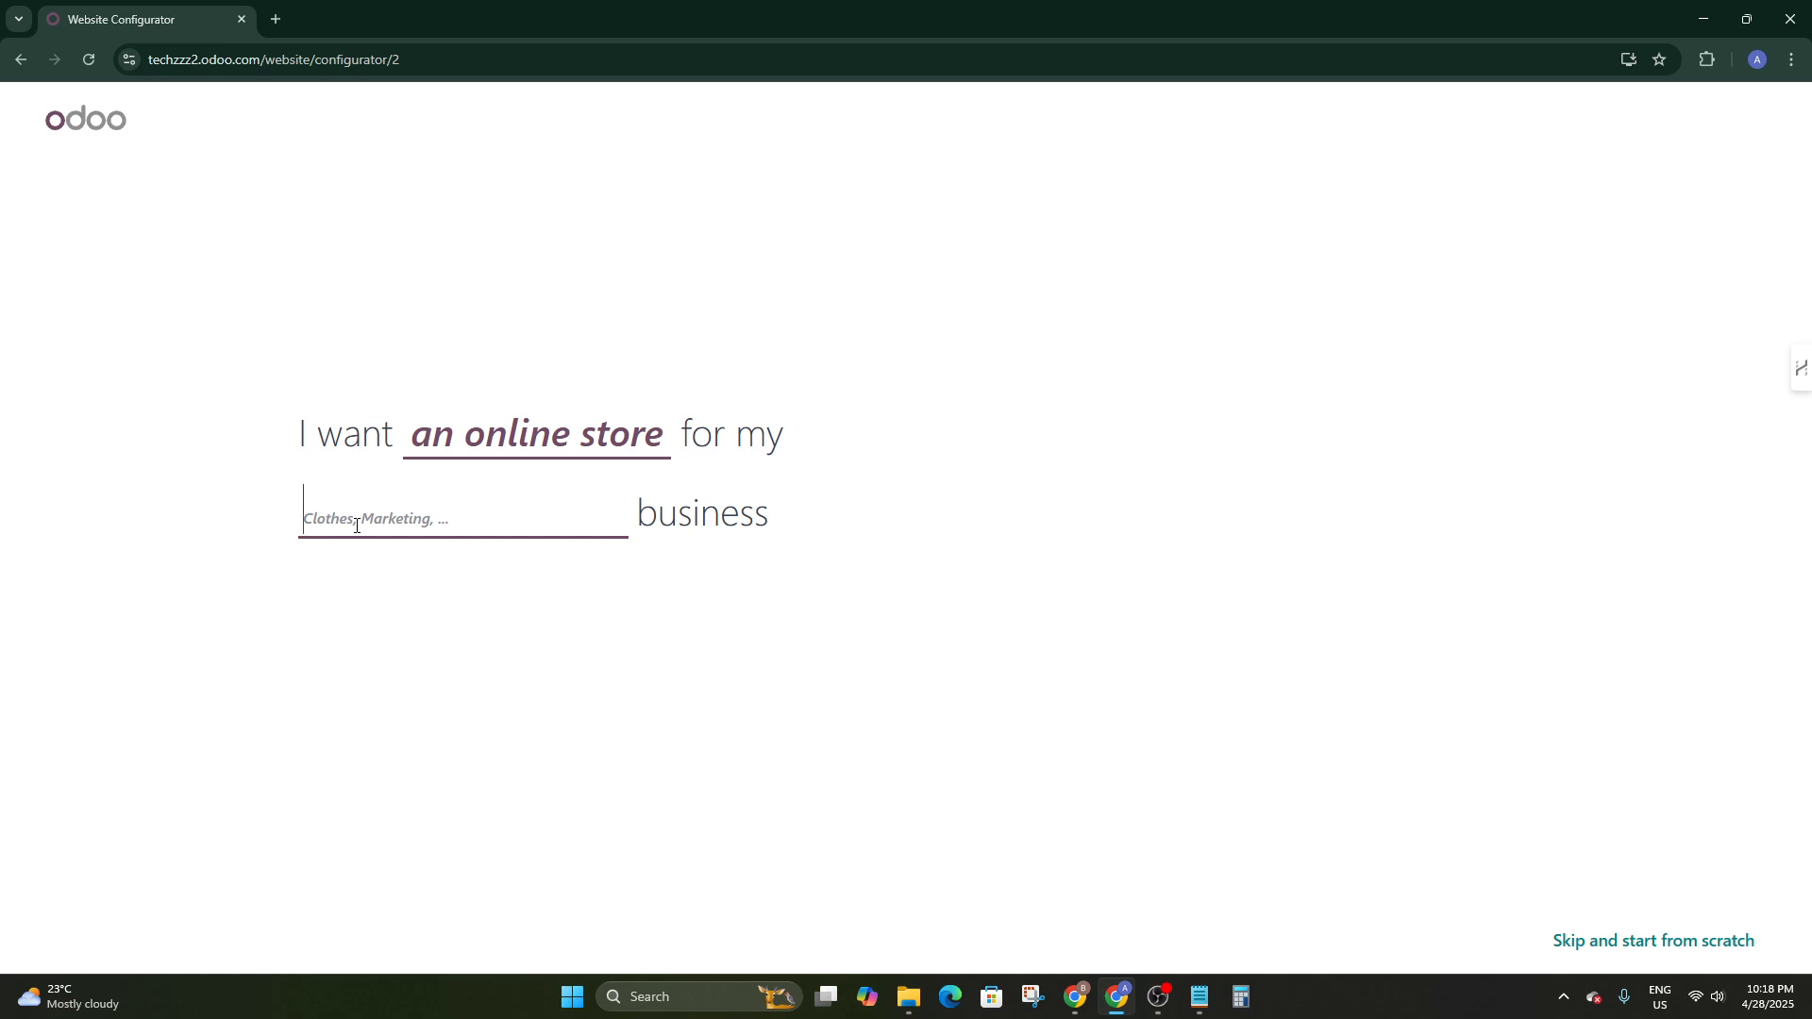
Set the business to Cloths with the main objective to sell more, and choose the yellow and near-black color palette
type("Cloths")
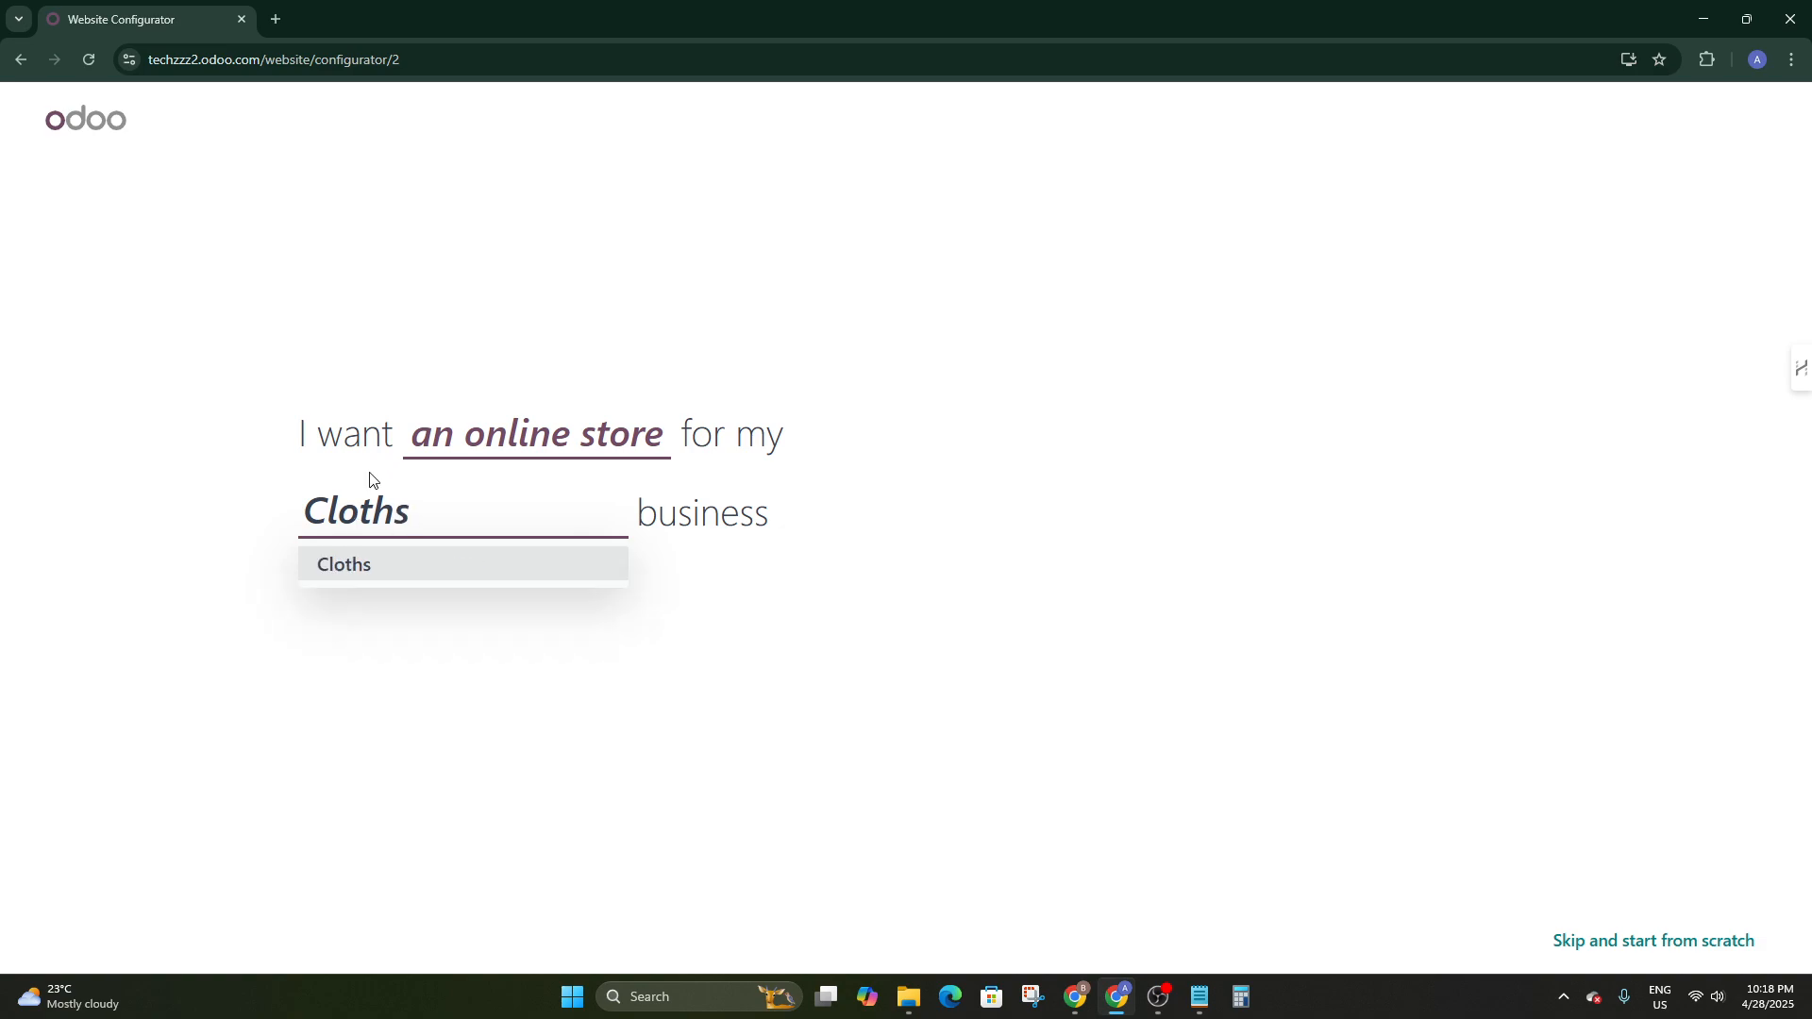
left_click(393, 563)
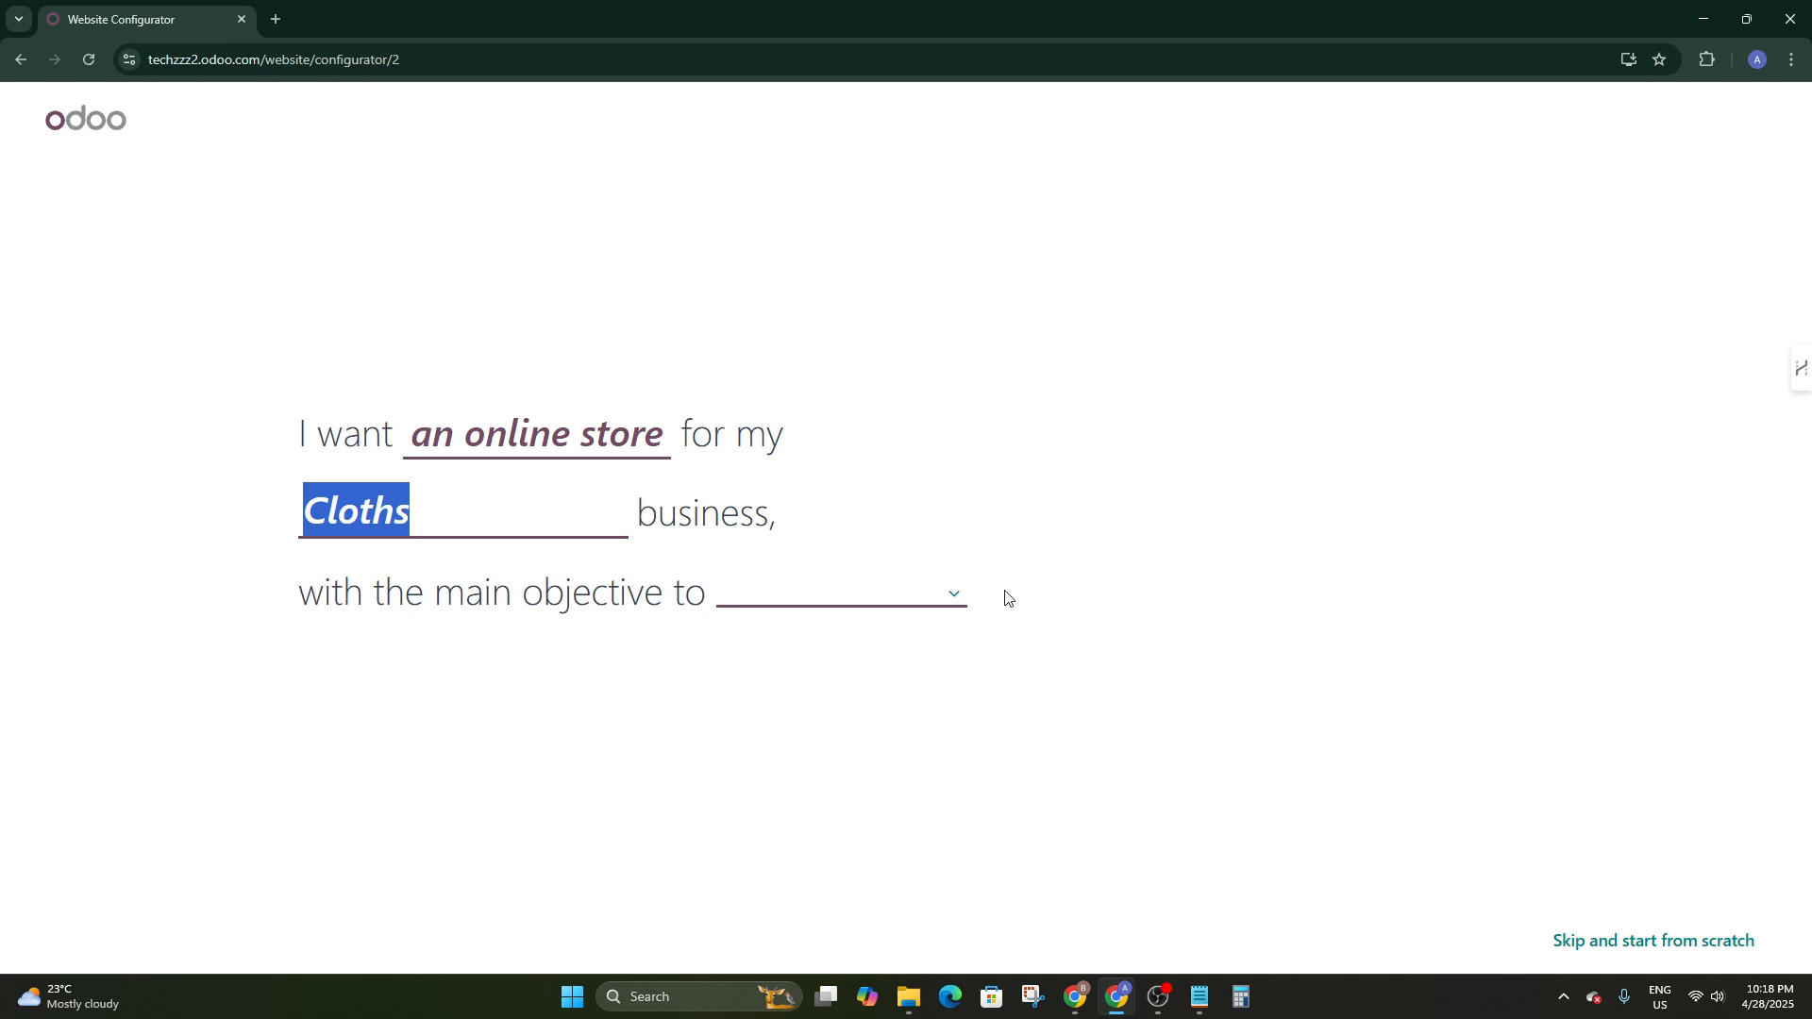
left_click(946, 597)
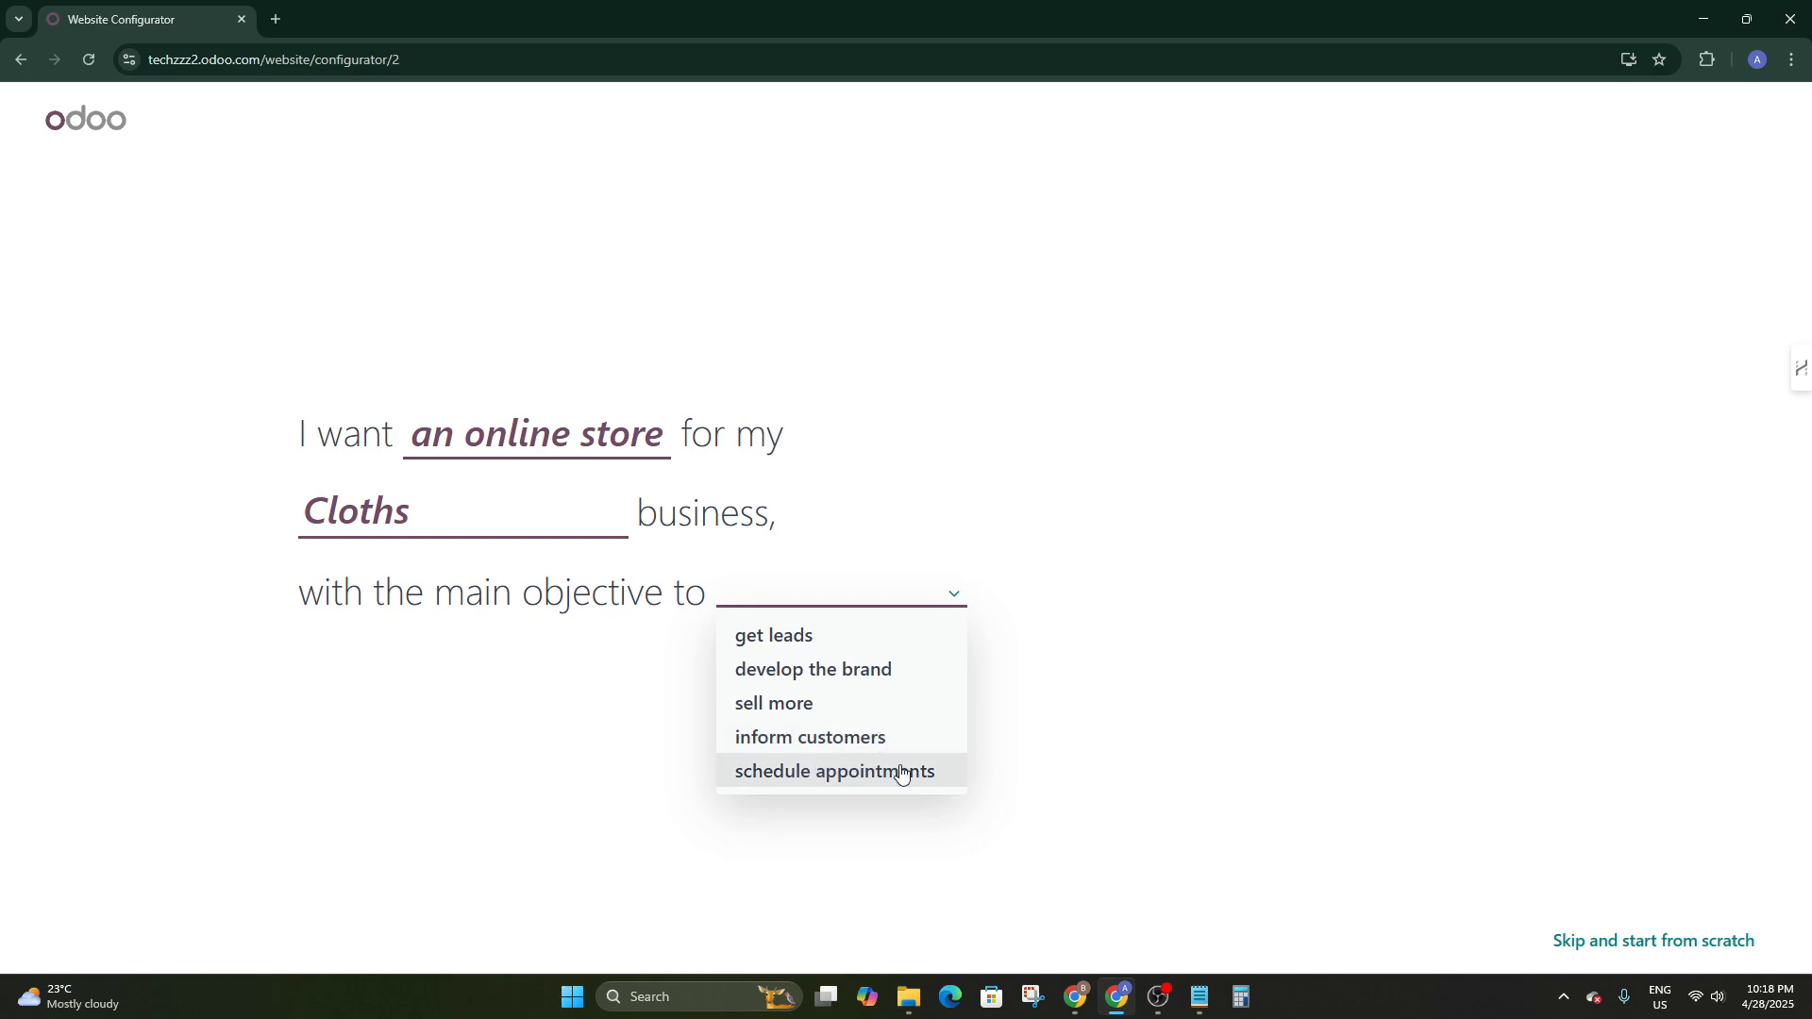
left_click(804, 704)
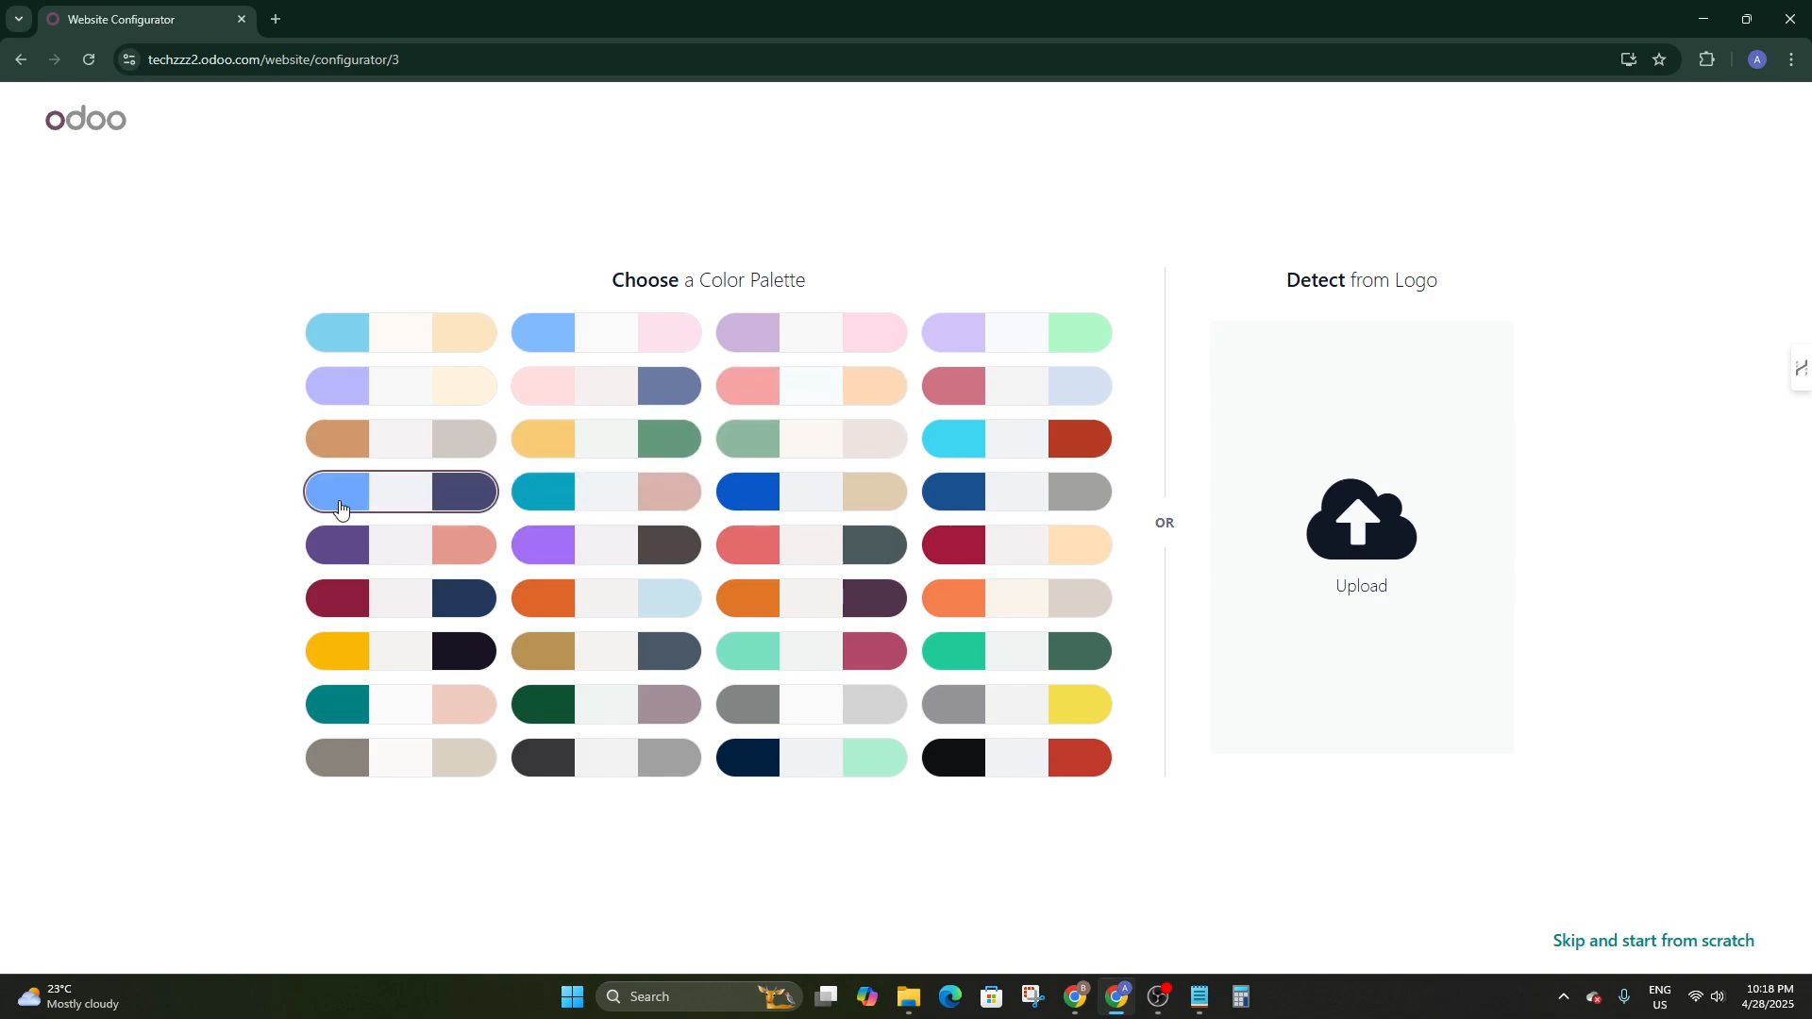
left_click(424, 653)
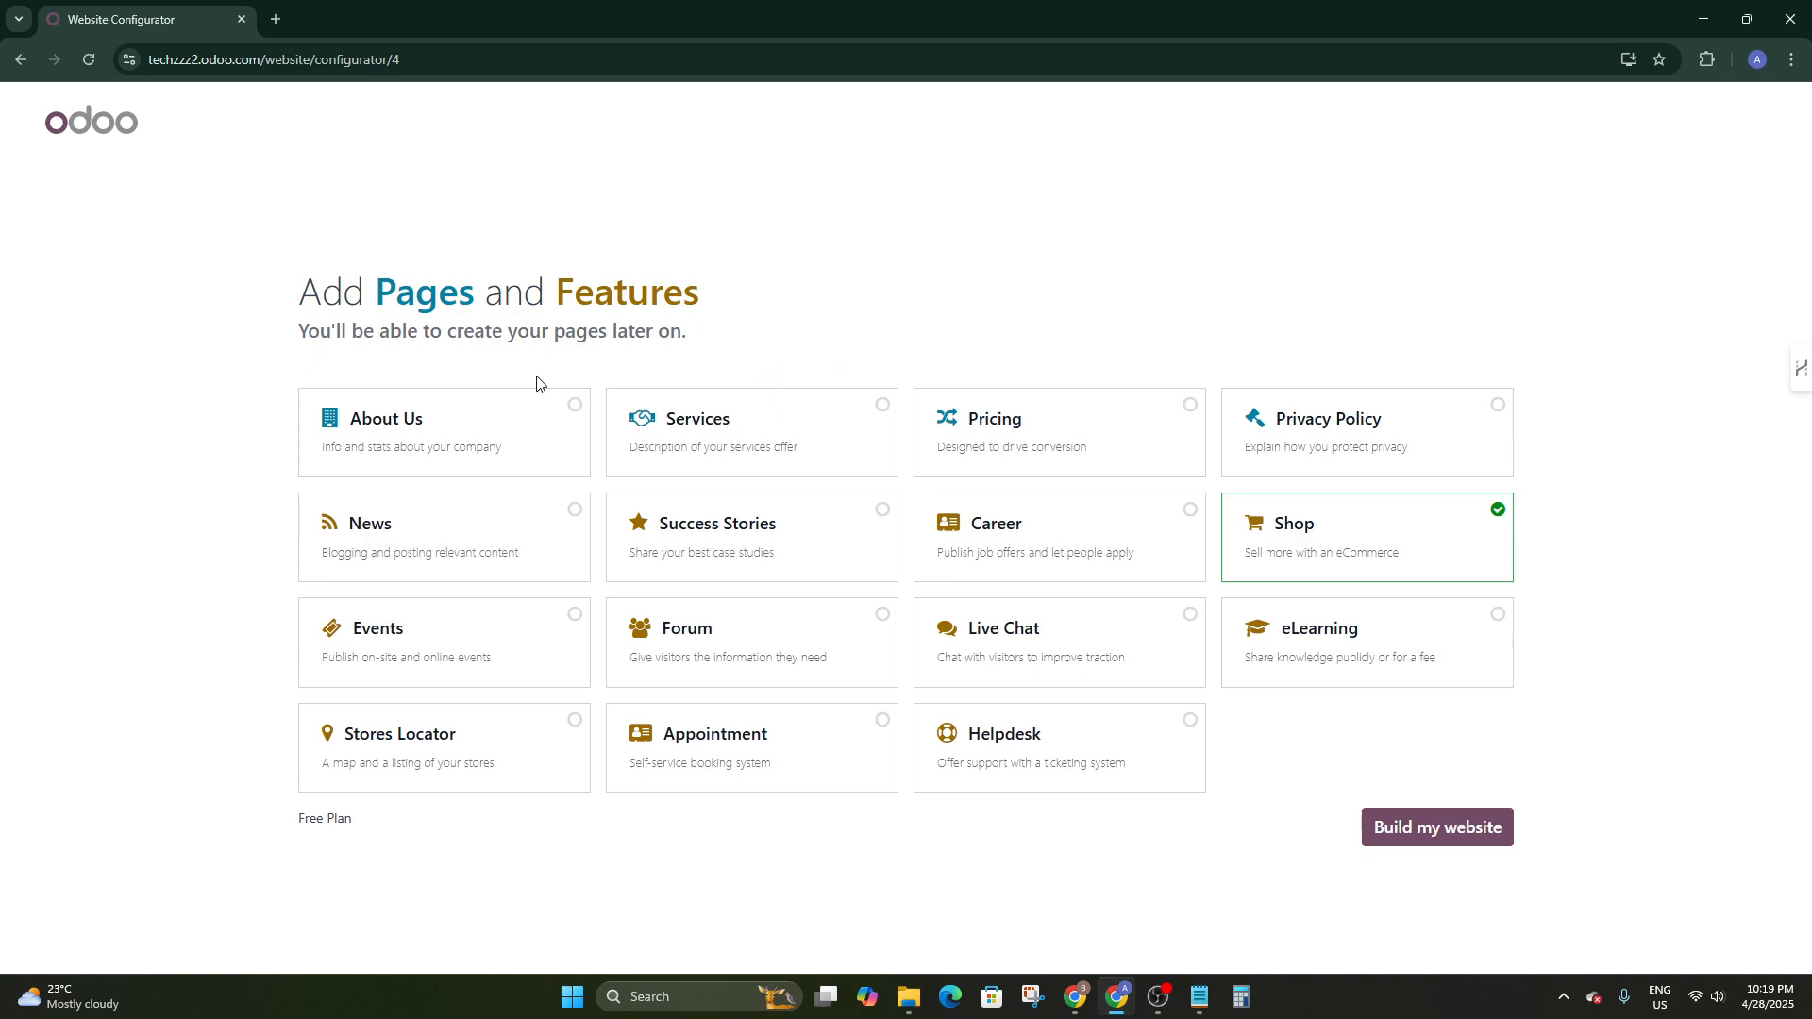
Add the About Us, Services, Privacy Policy, News, Live Chat, Forum and Stores Locator options, and start building the website
left_click(577, 408)
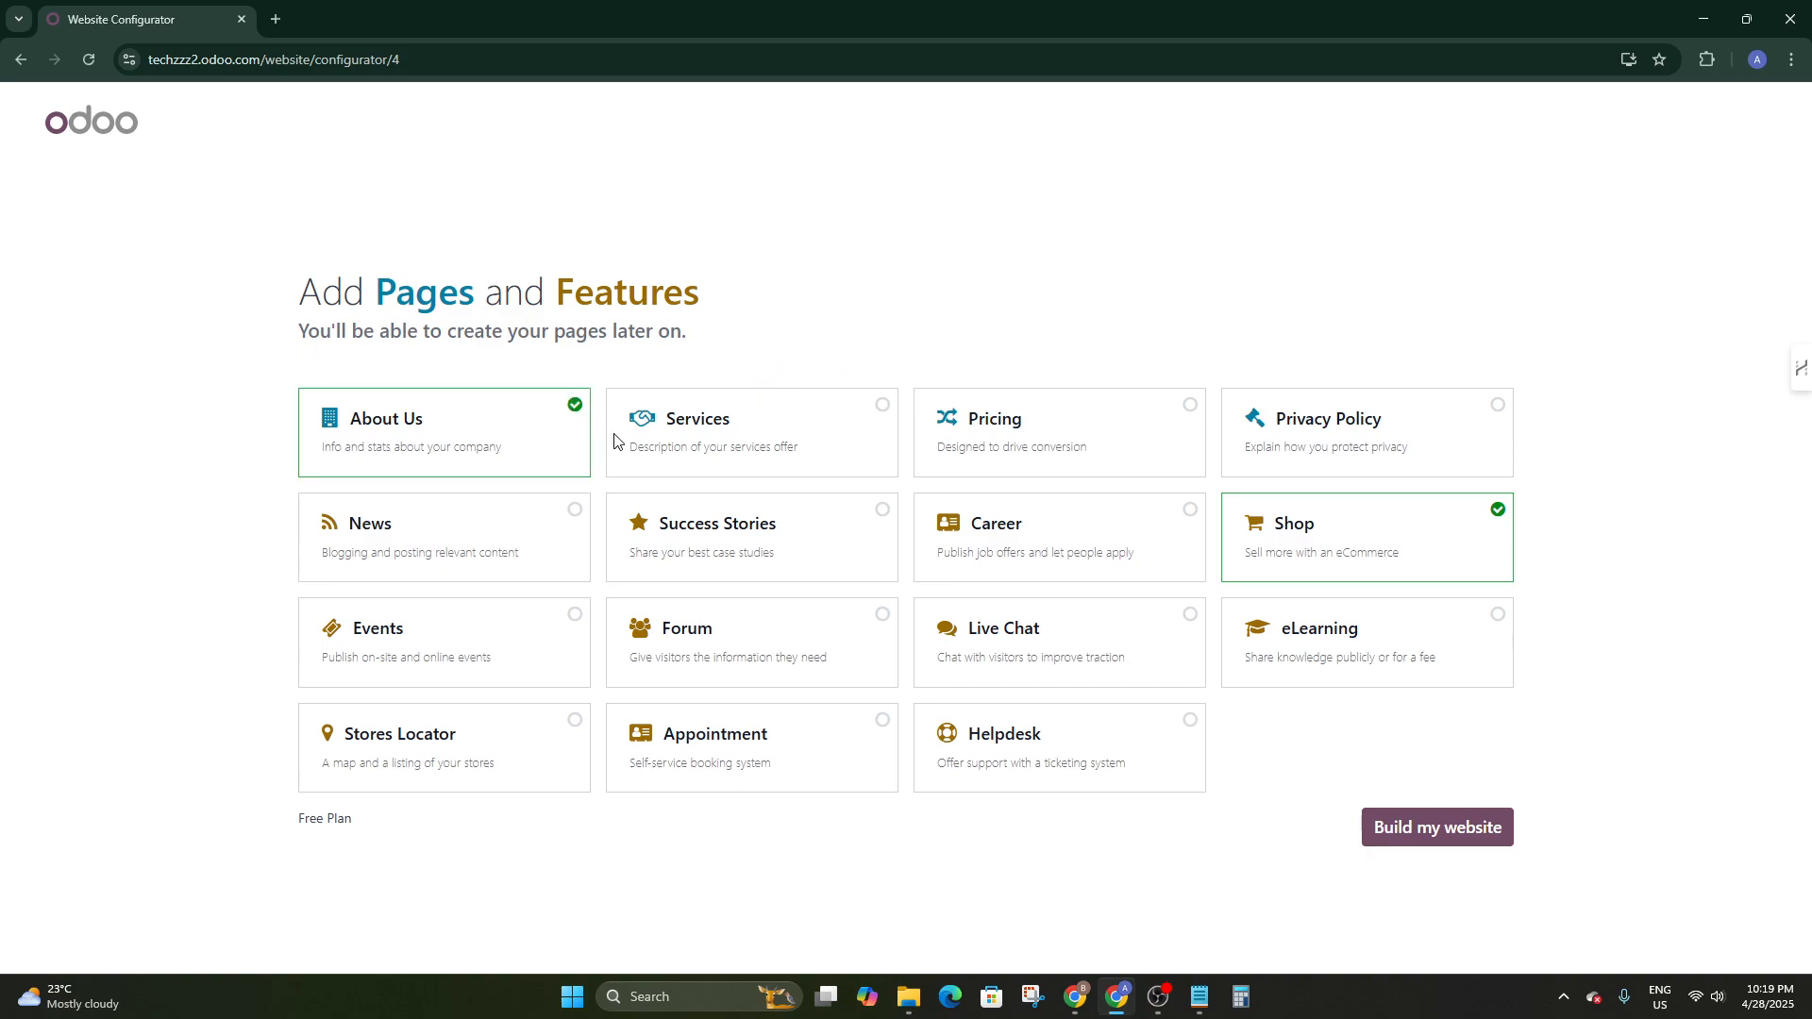
left_click(808, 440)
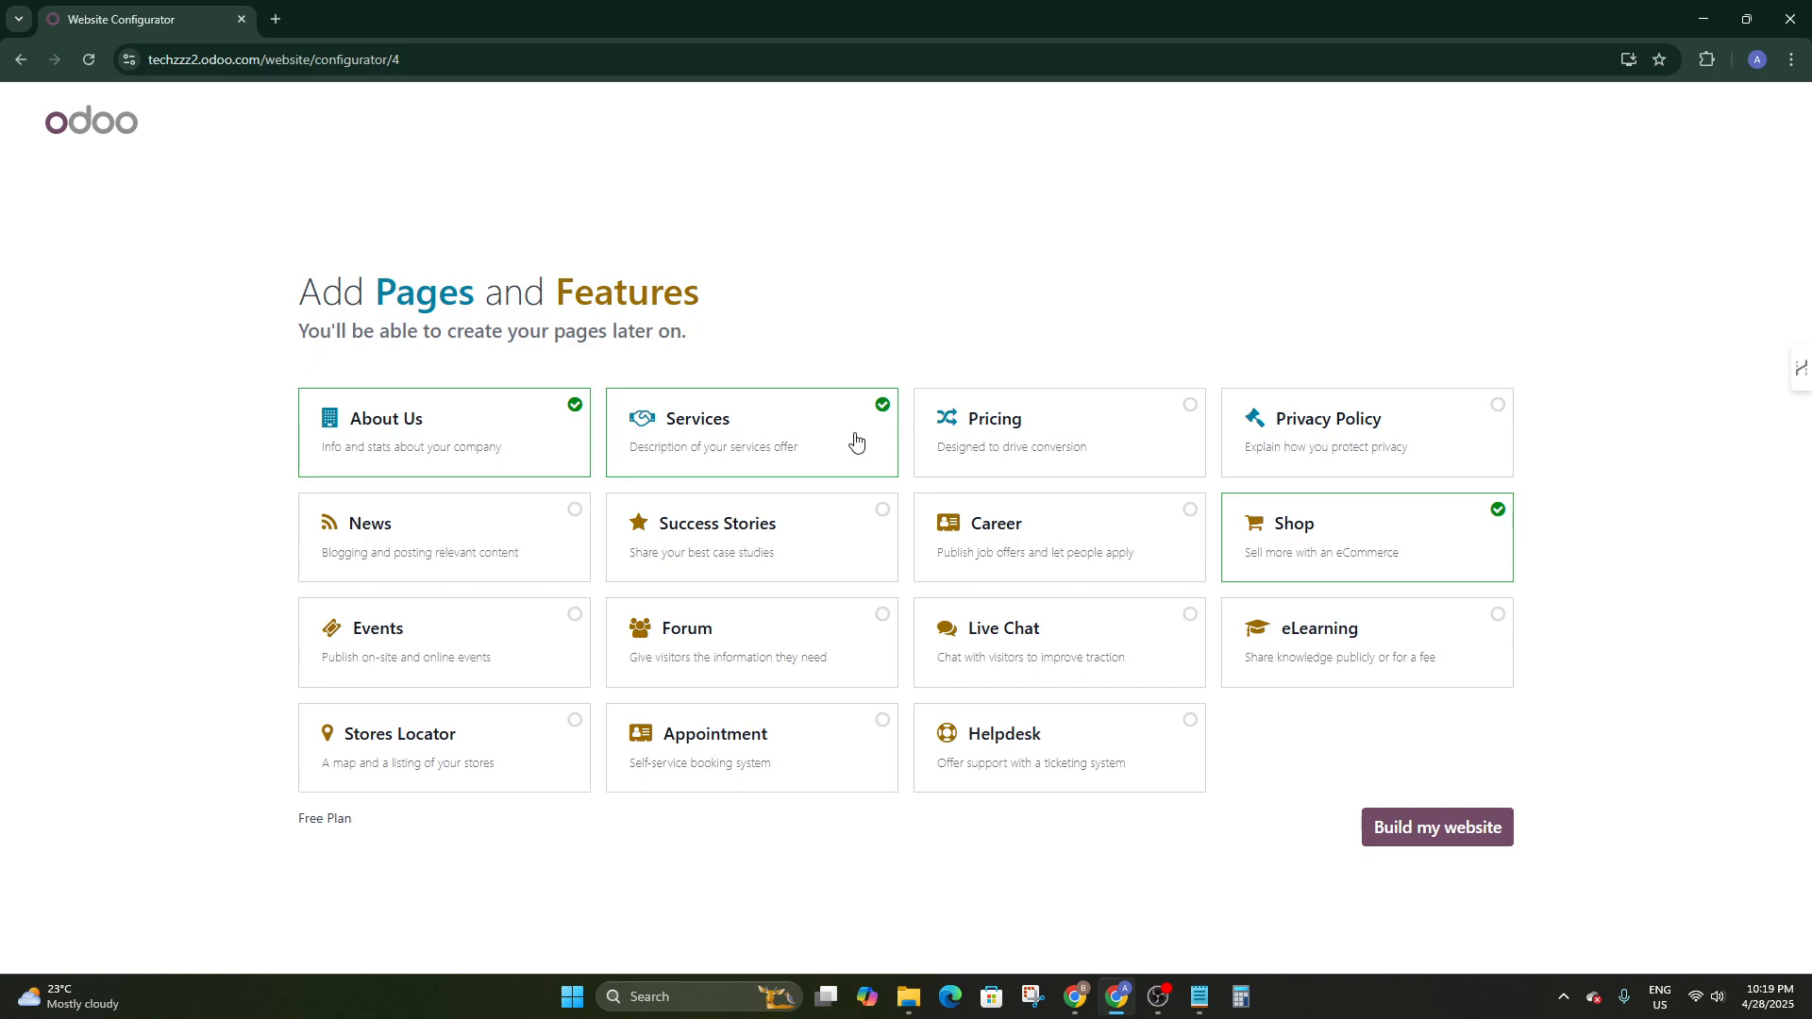
left_click(1119, 409)
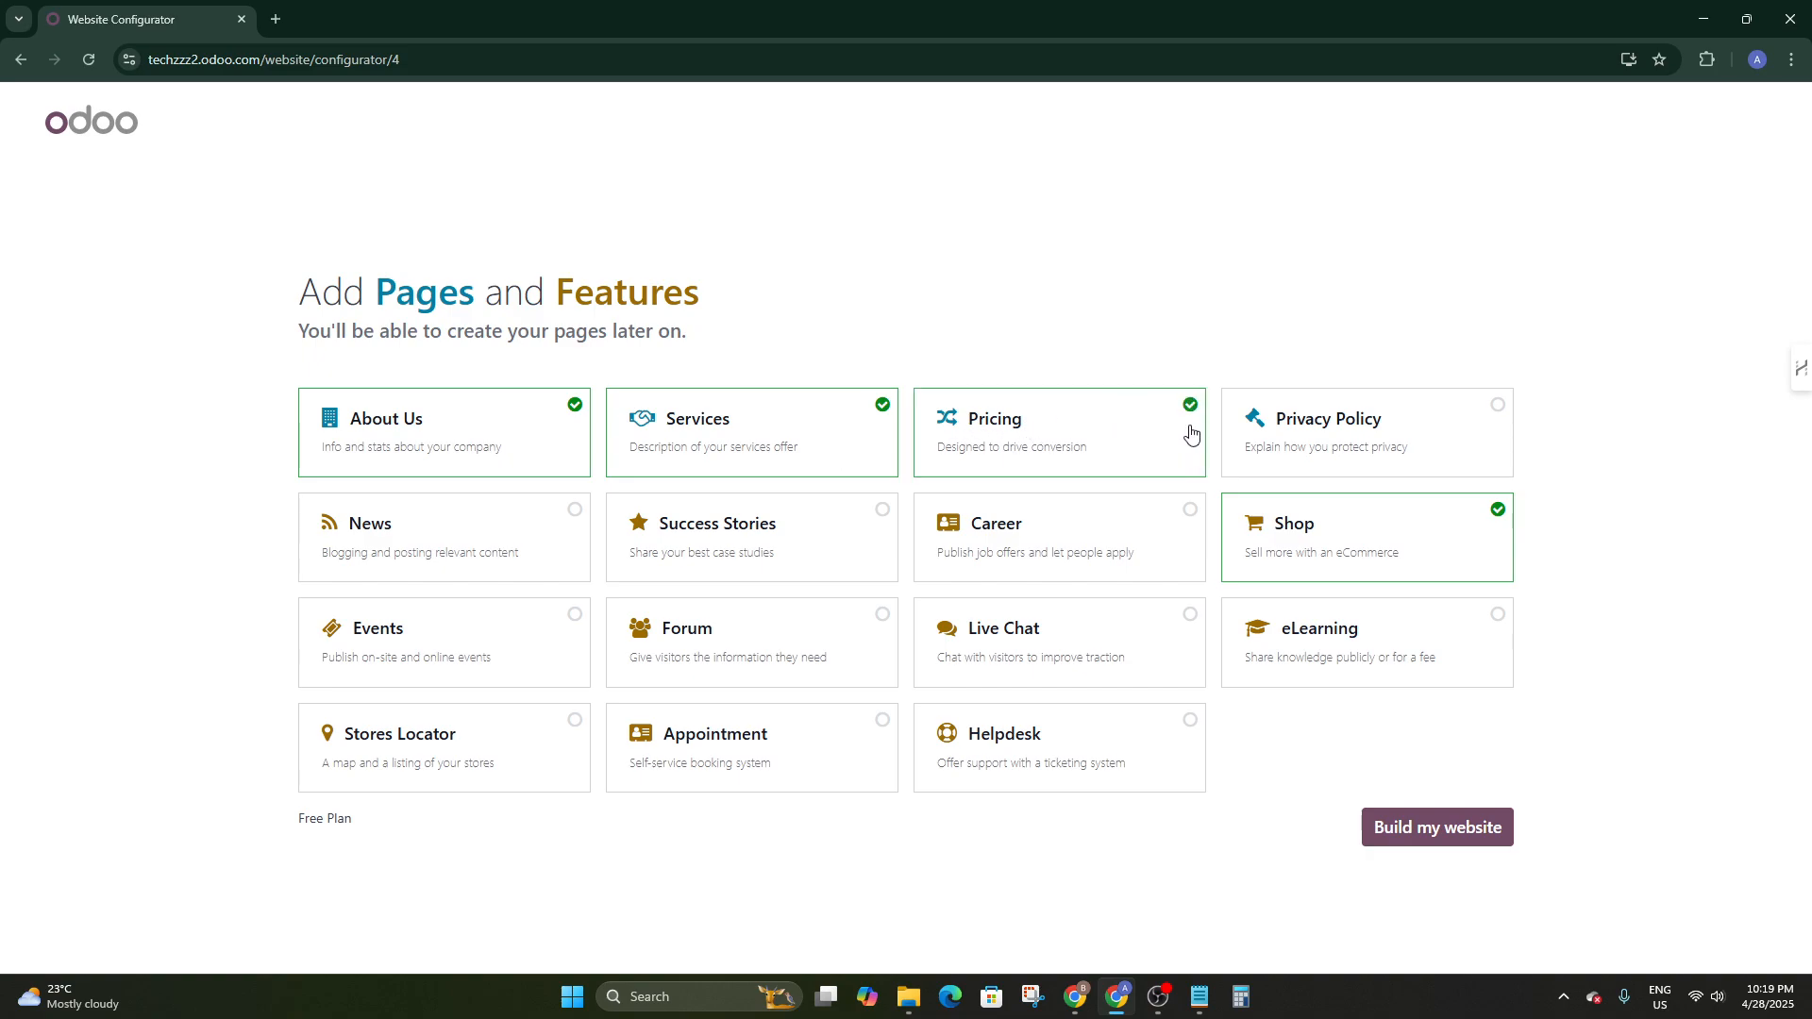
left_click(1163, 432)
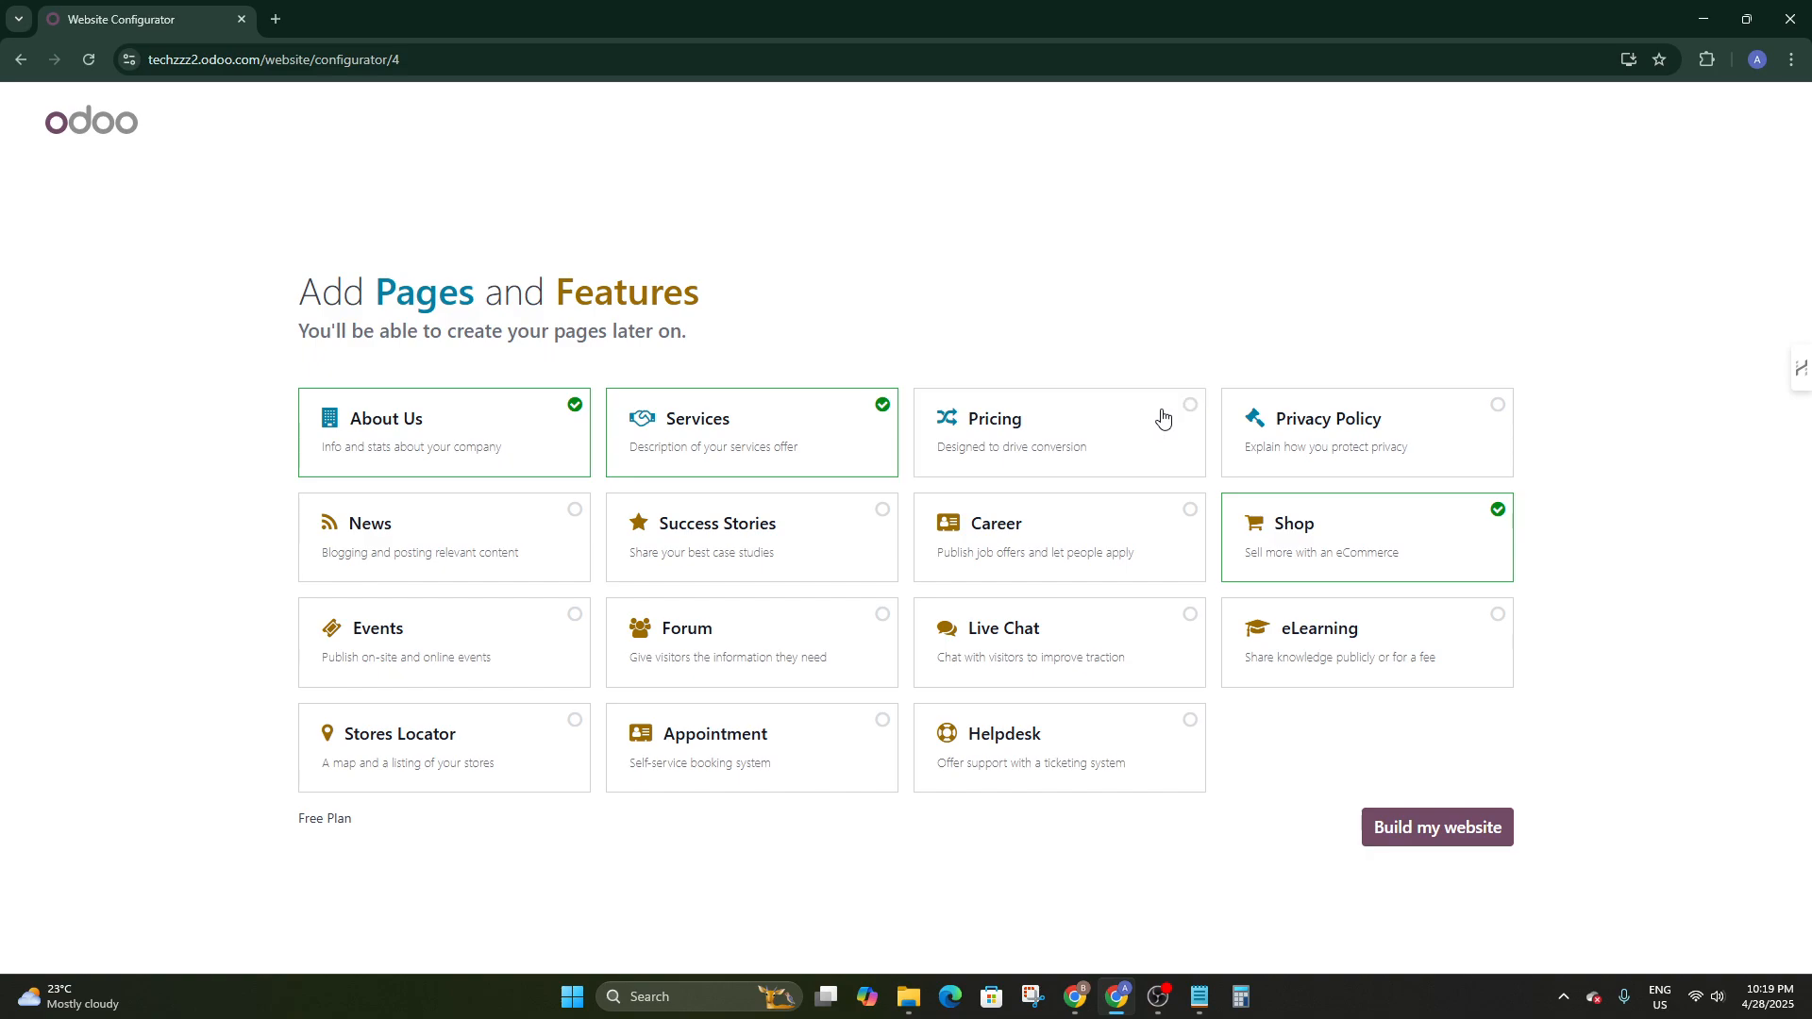
left_click(1291, 444)
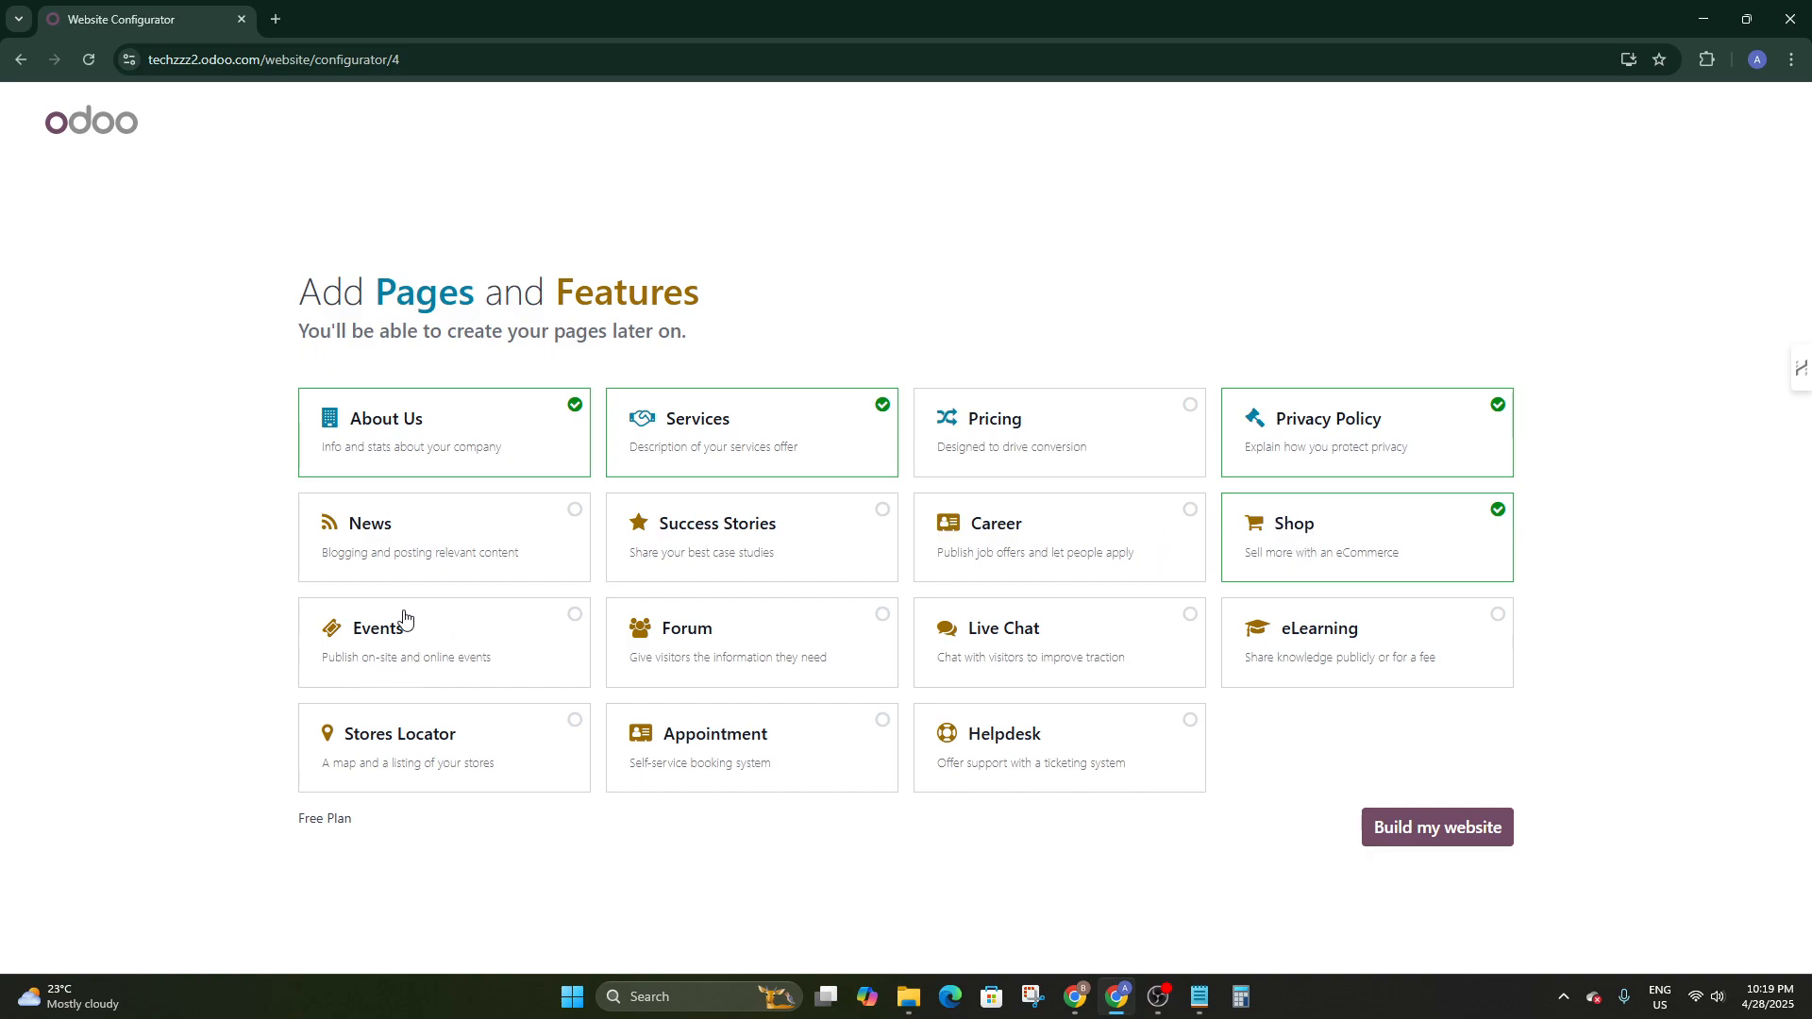
left_click(465, 559)
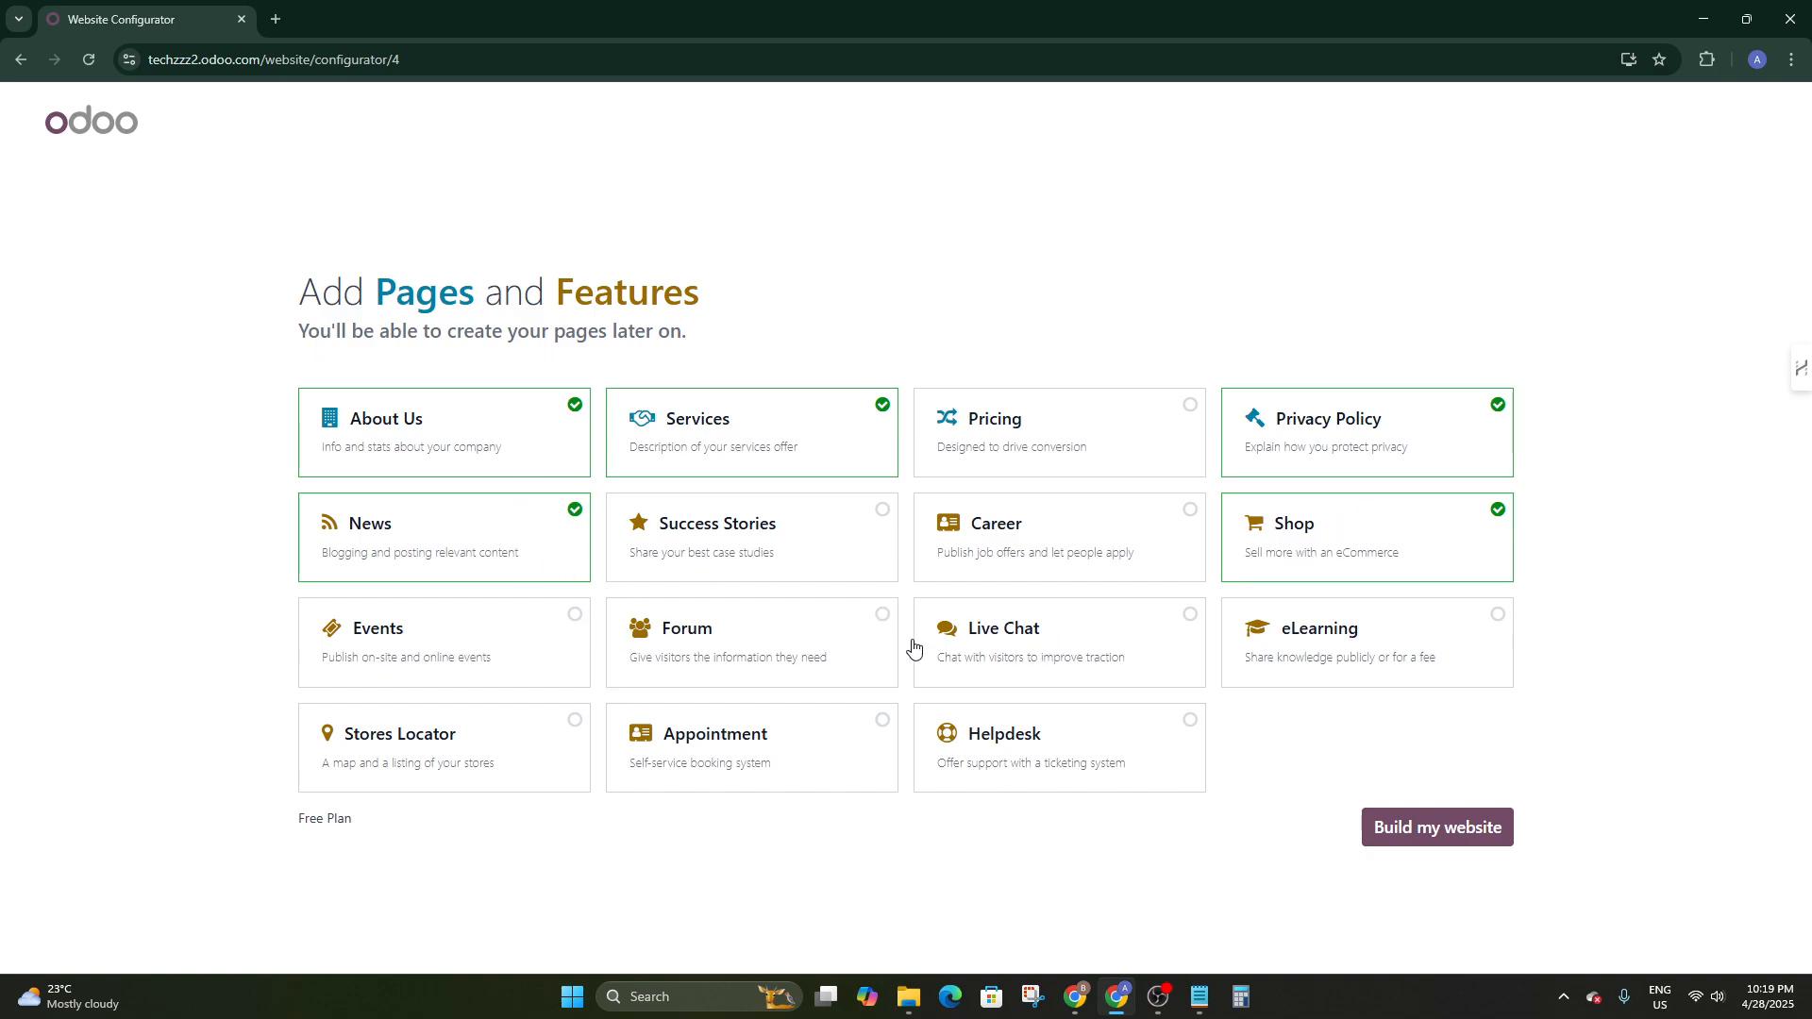
left_click(1019, 651)
left_click(745, 651)
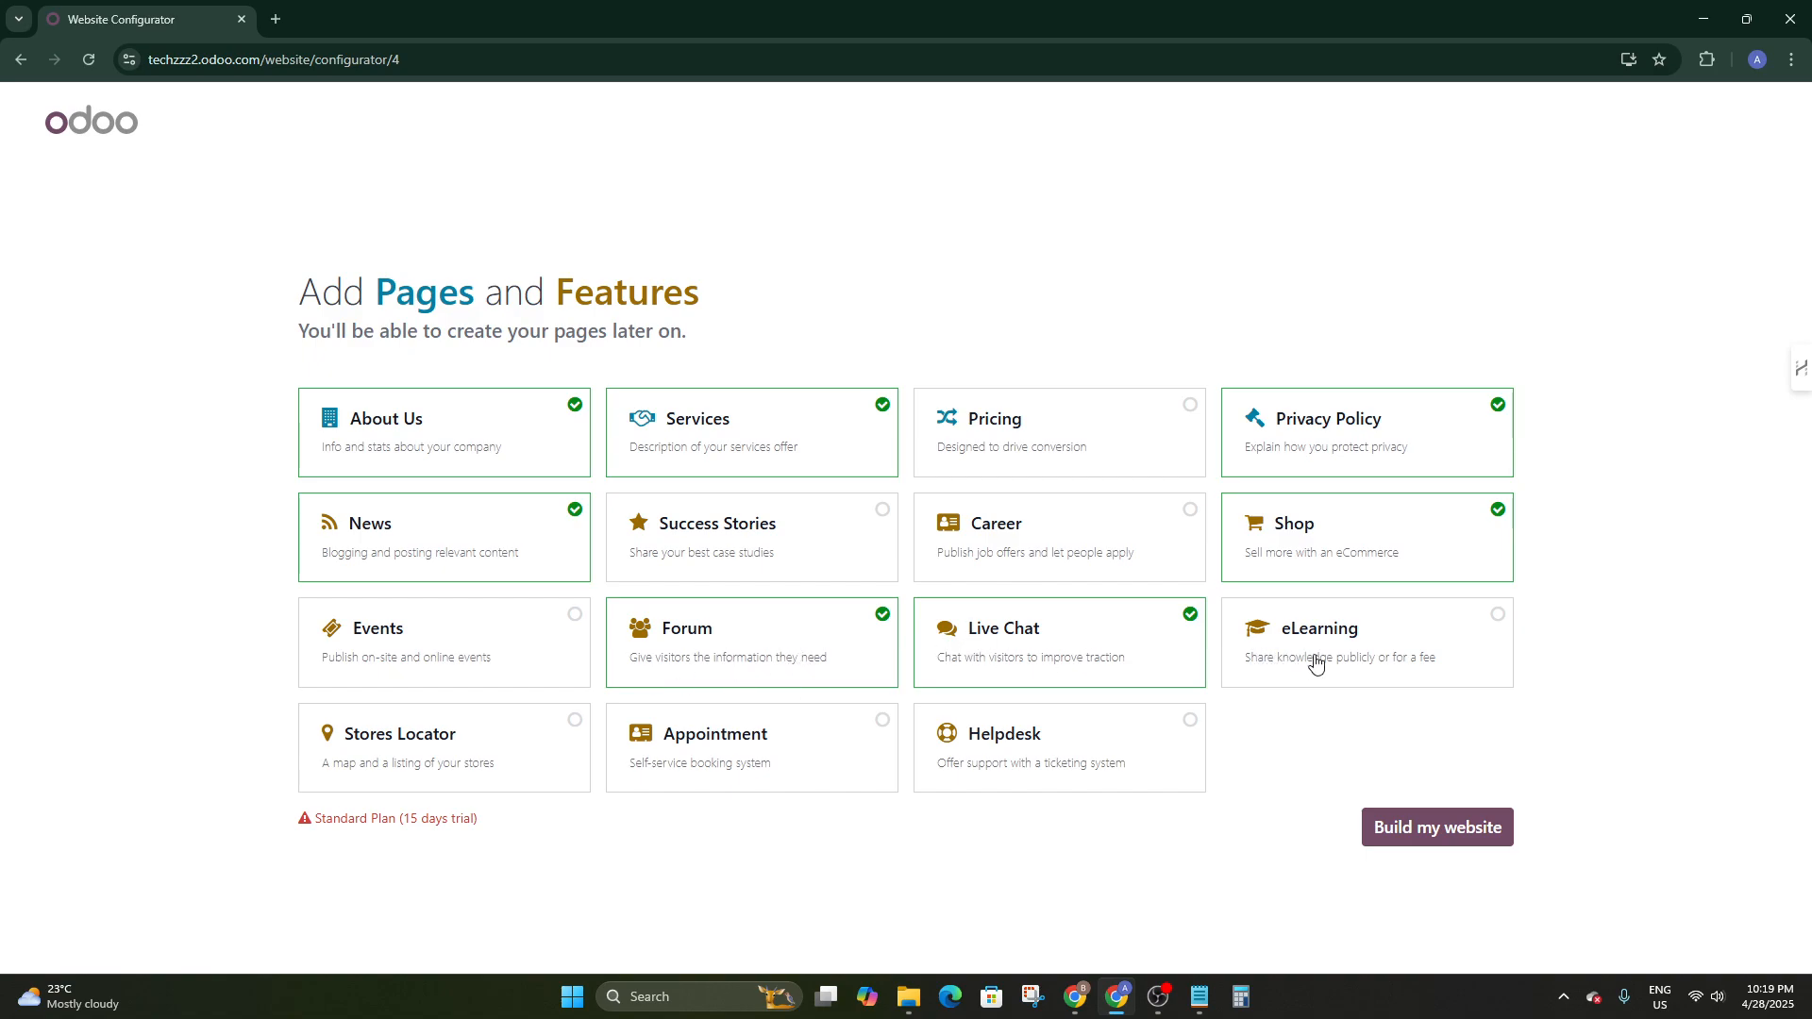
left_click(429, 753)
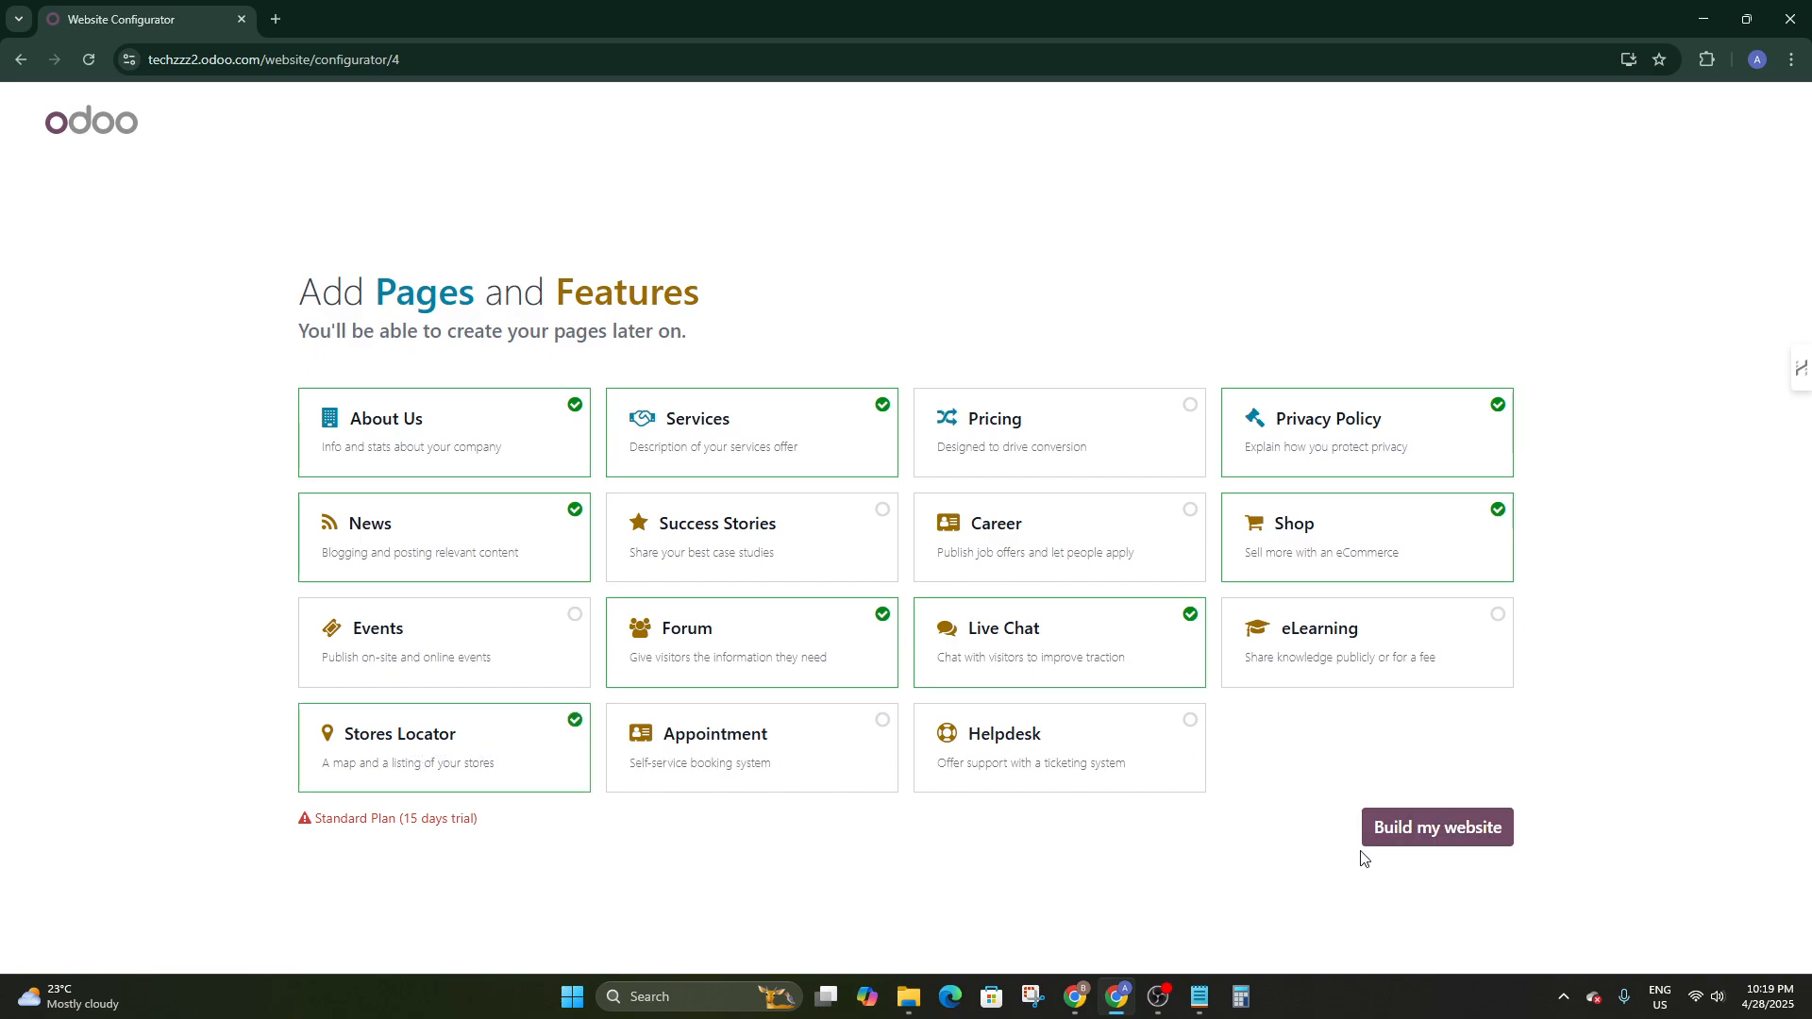
left_click(1412, 836)
Show more themes and choose the one with the photo collage header and the yellow entry section
left_click(923, 682)
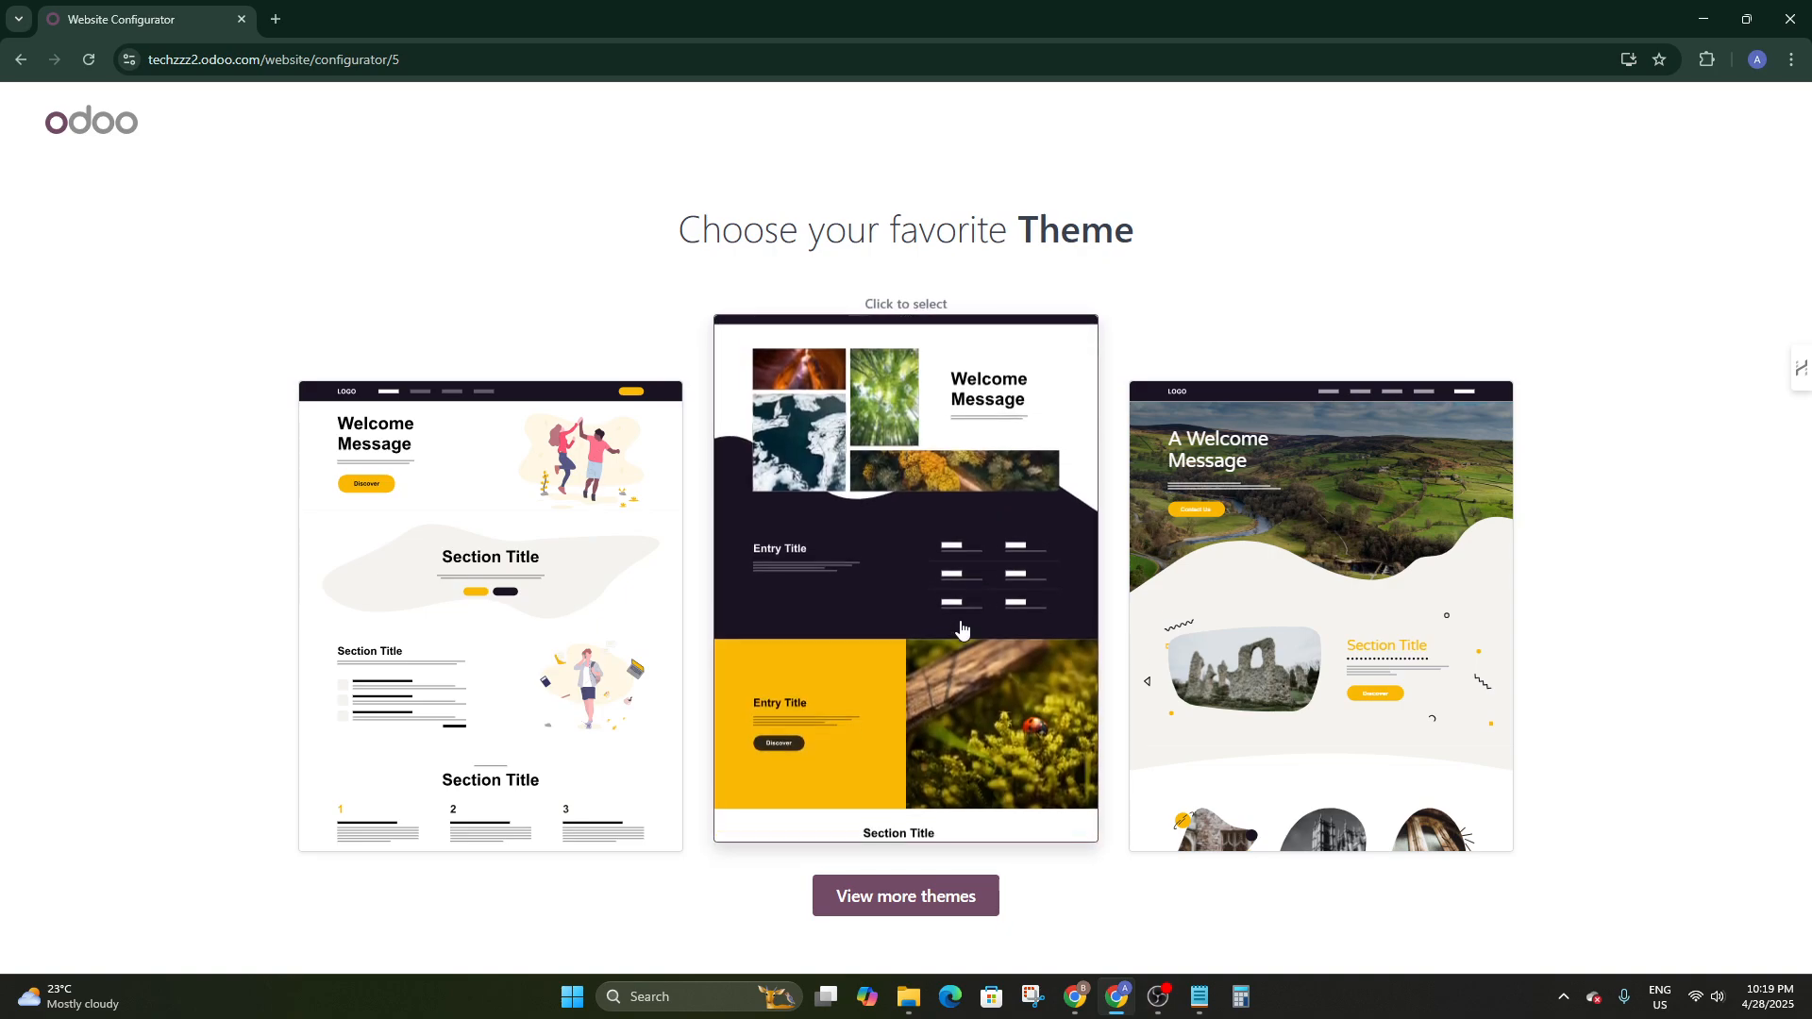
left_click(900, 894)
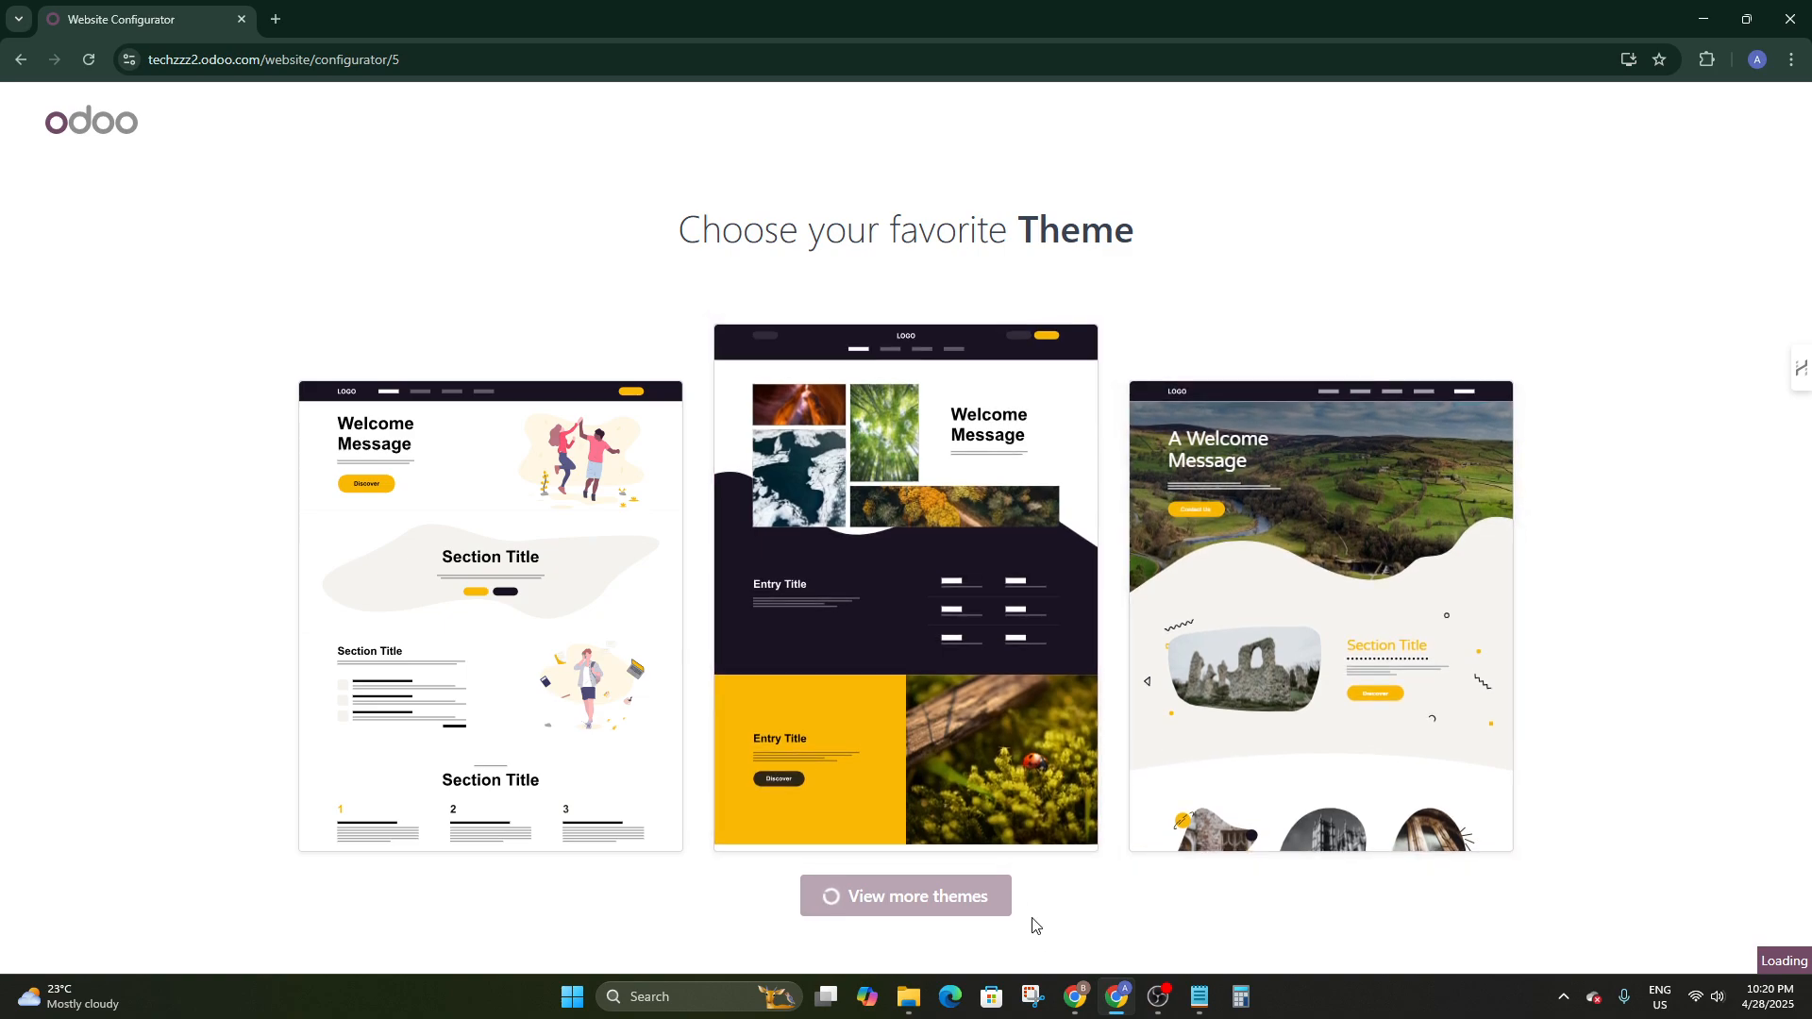
left_click(1044, 897)
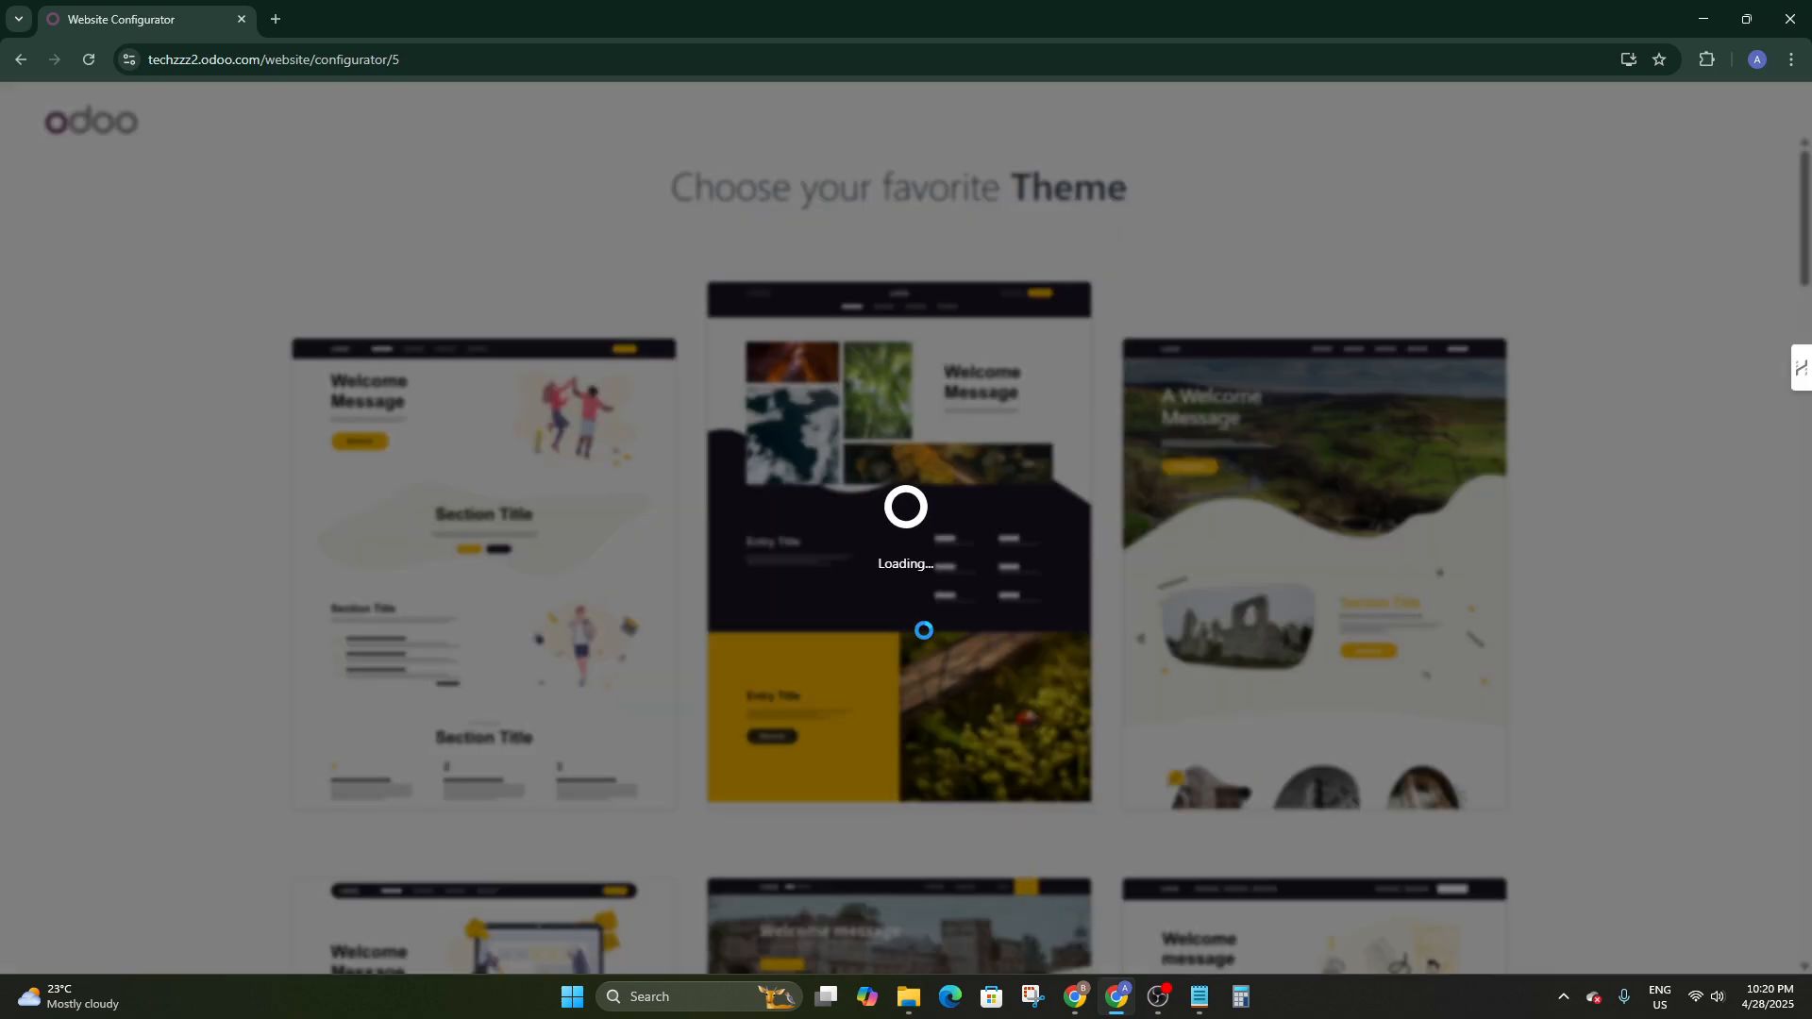
Browse the whole theme gallery to compare the available website designs
scroll(500, 628, "down", 6)
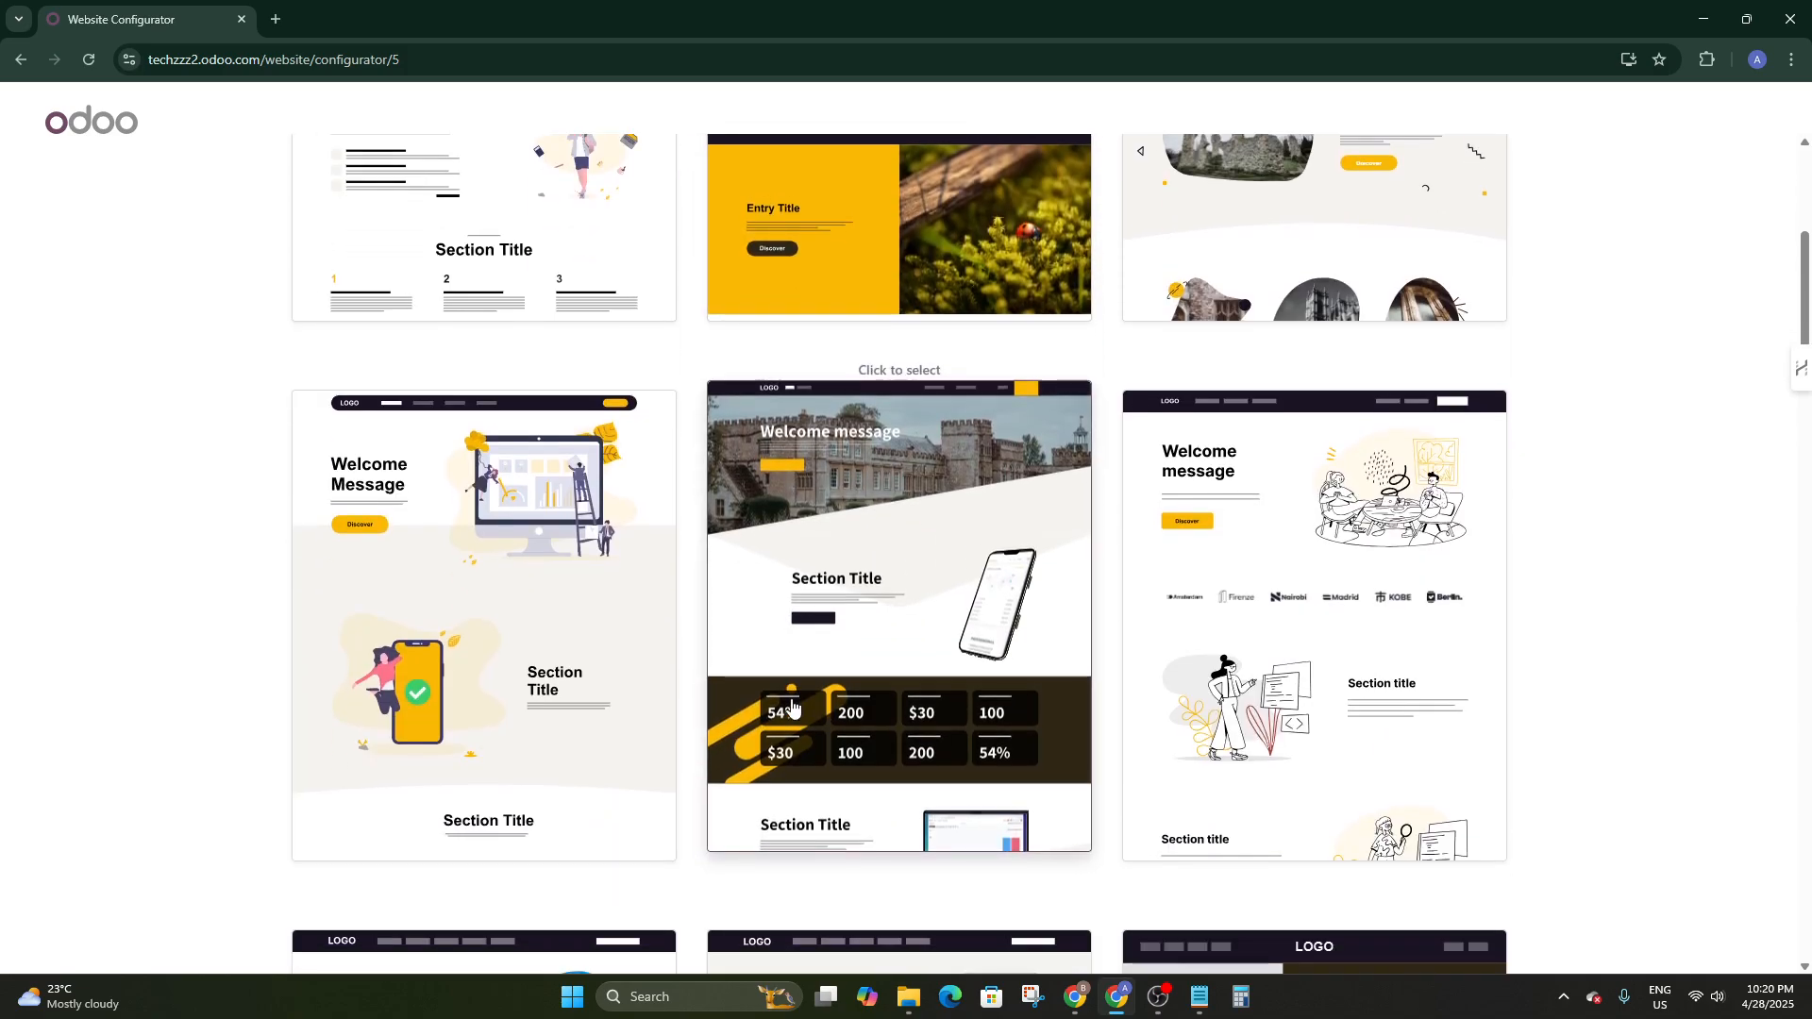
scroll(920, 613, "down", 2)
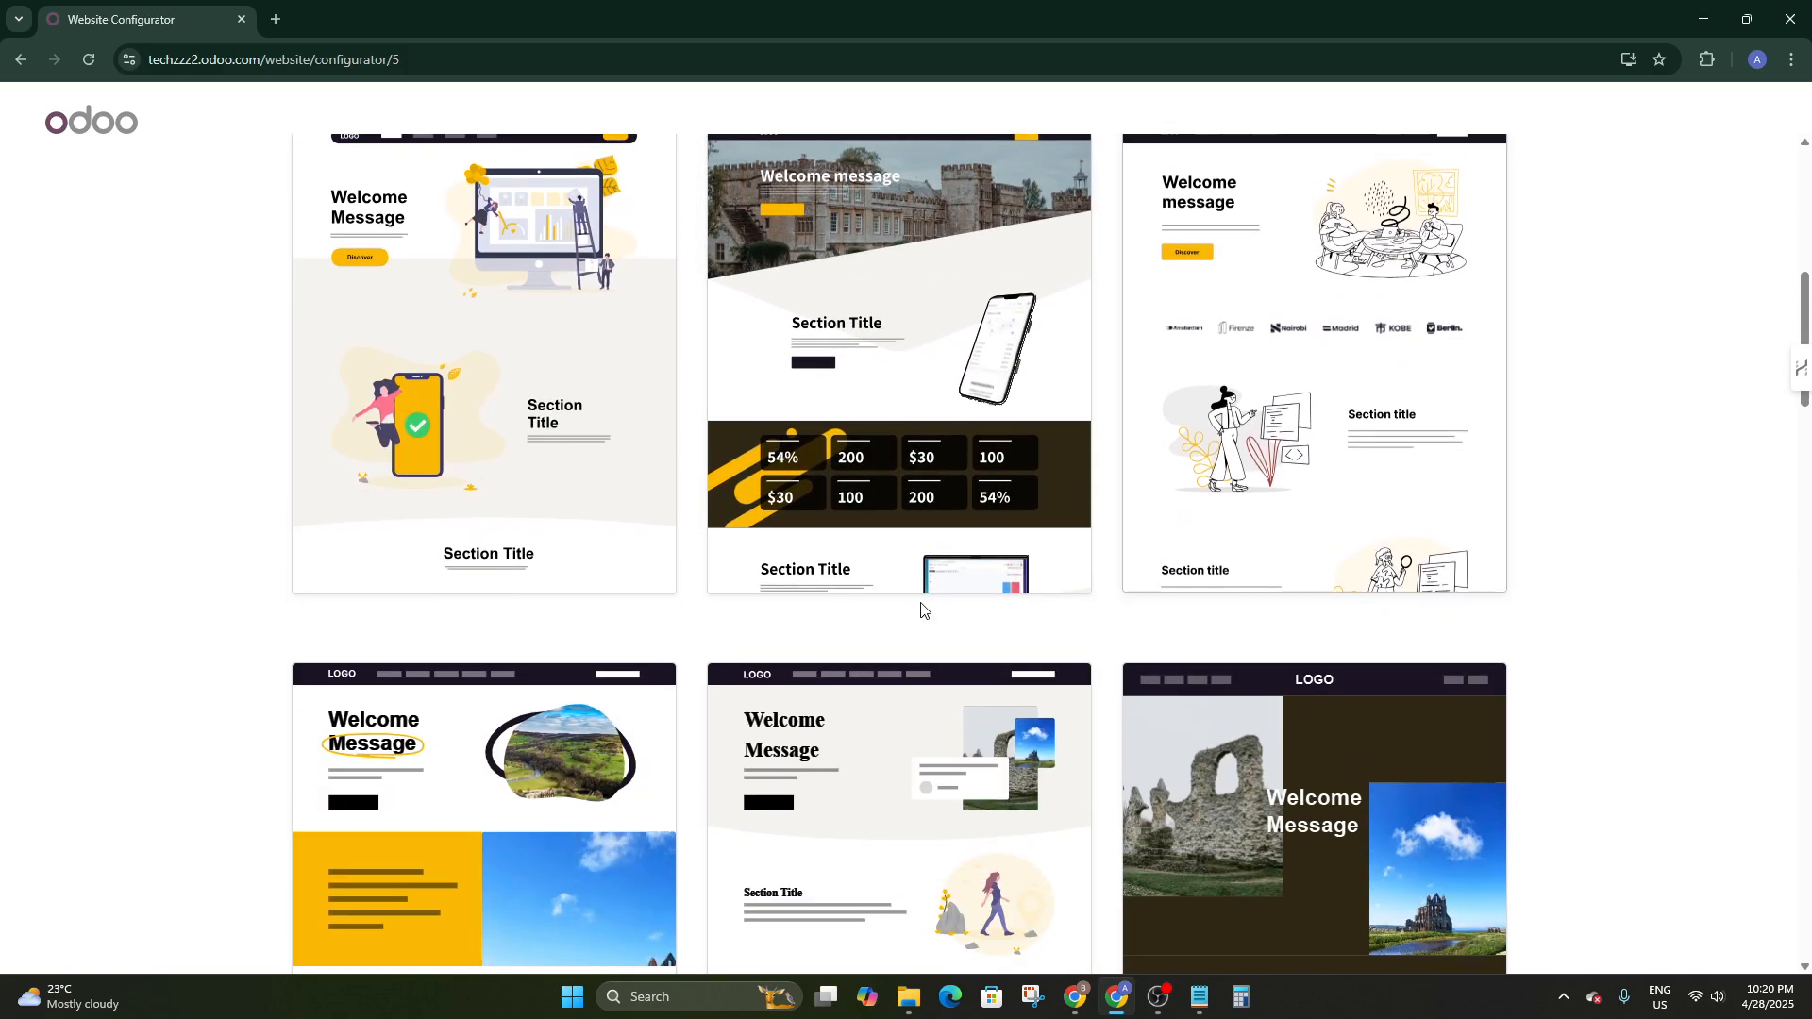
scroll(1227, 524, "down", 5)
scroll(943, 567, "down", 5)
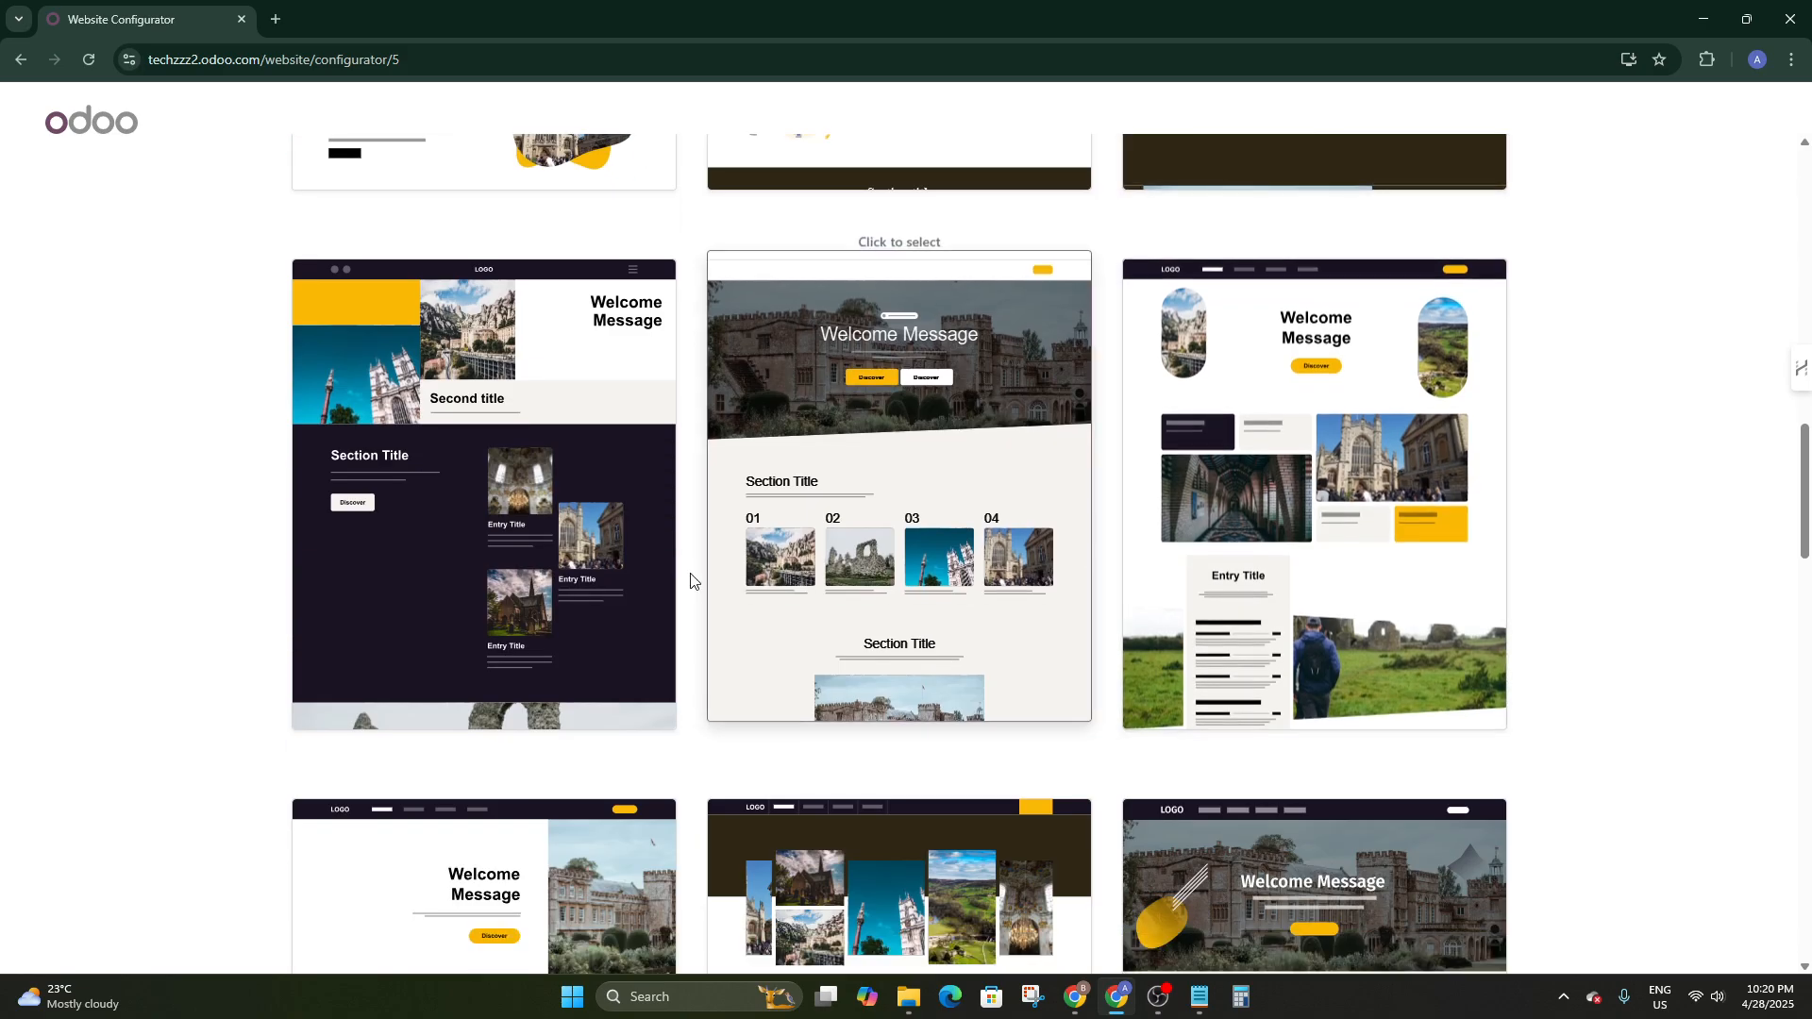
scroll(1334, 538, "down", 5)
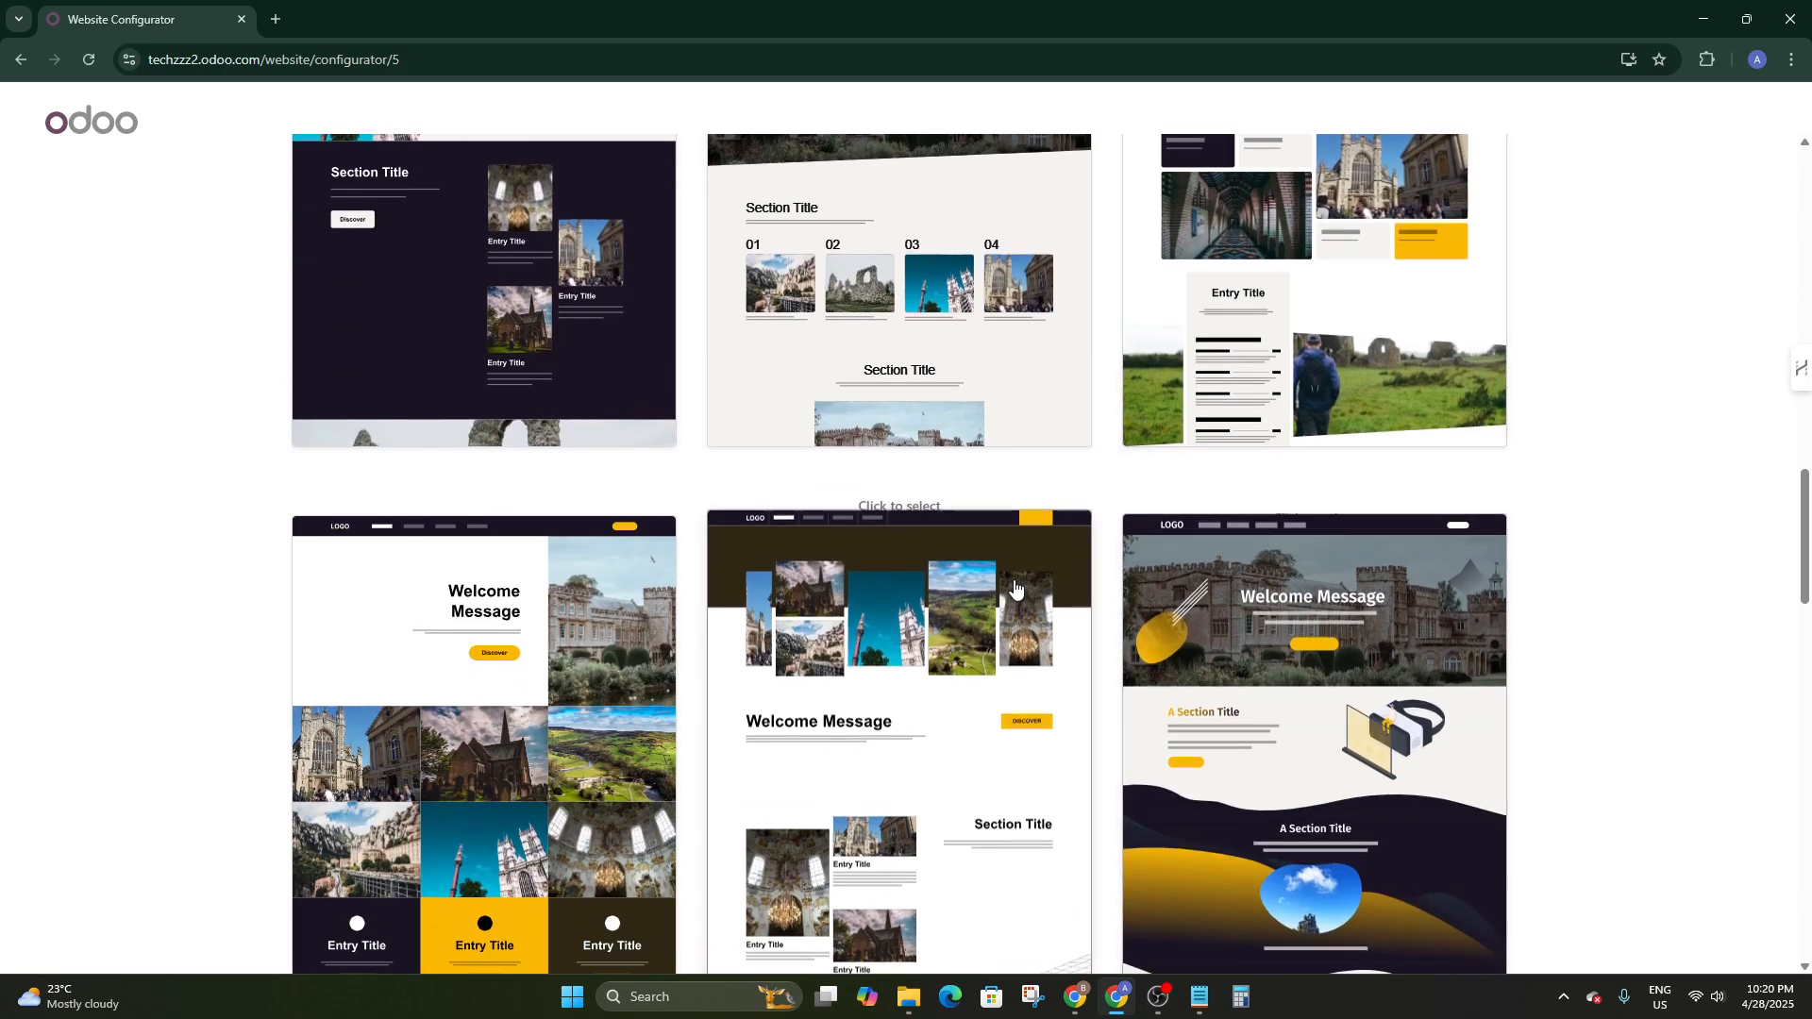
scroll(943, 651, "down", 4)
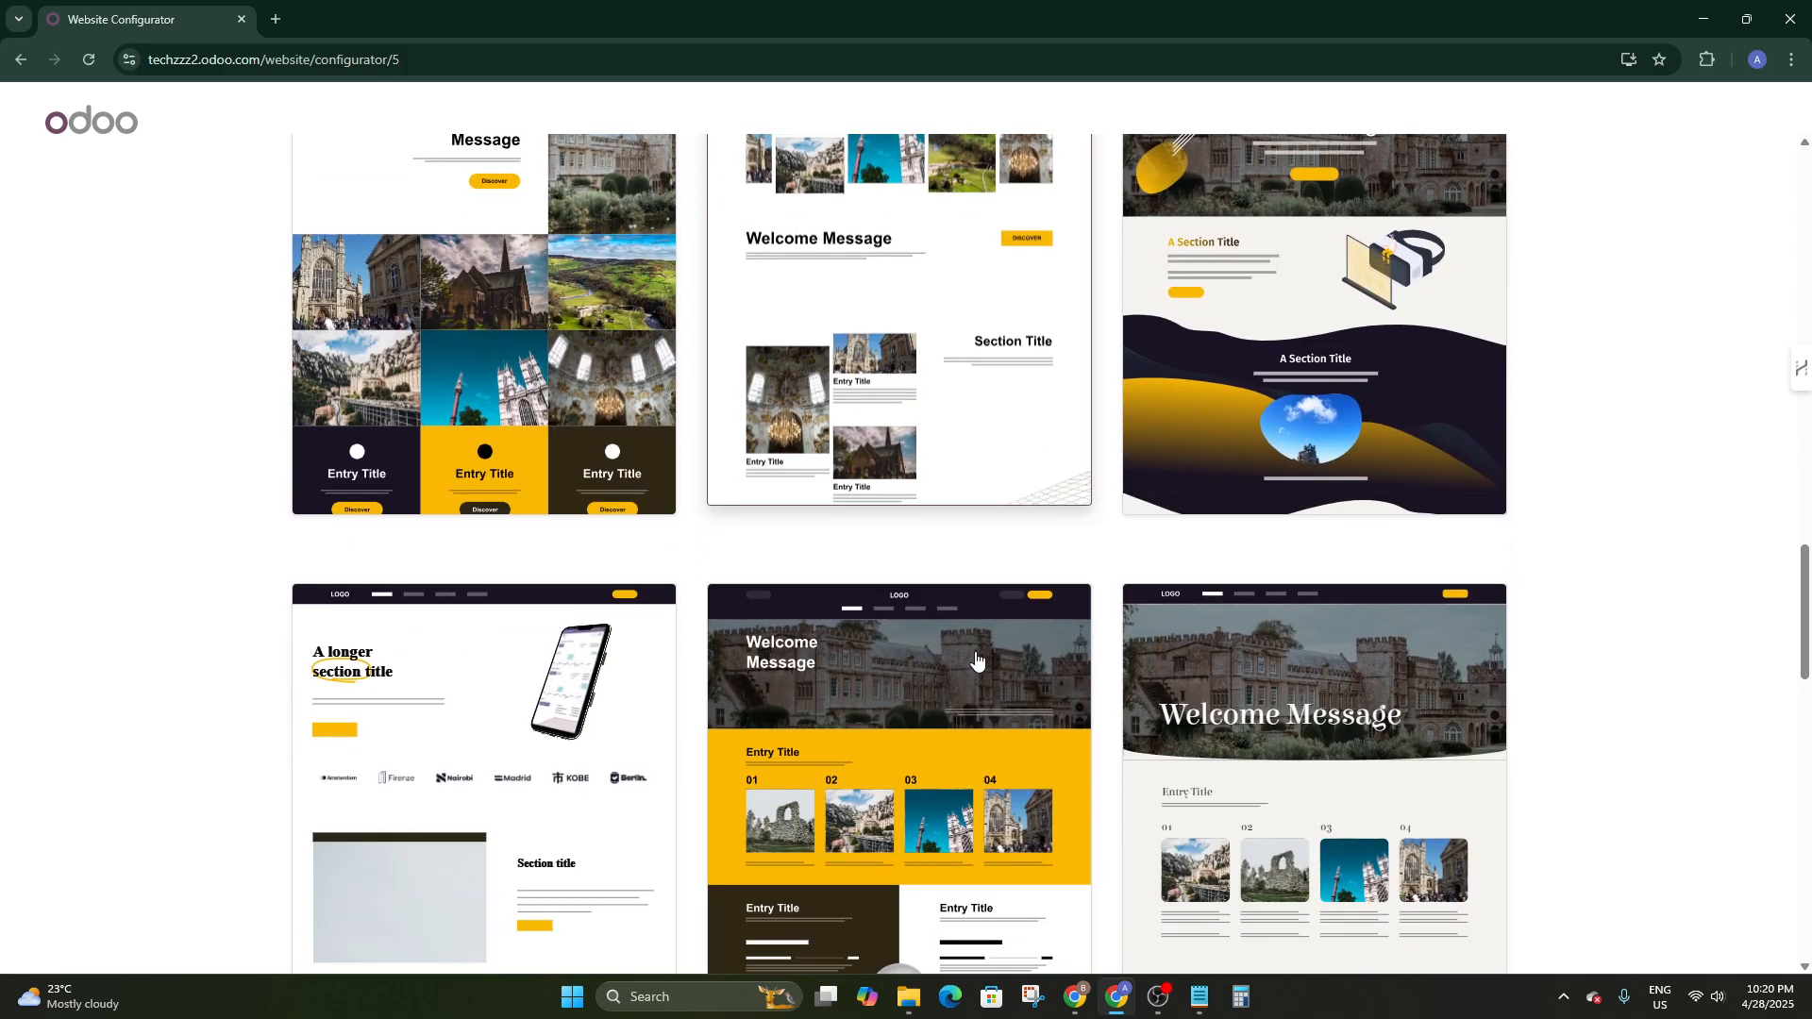
scroll(984, 669, "down", 6)
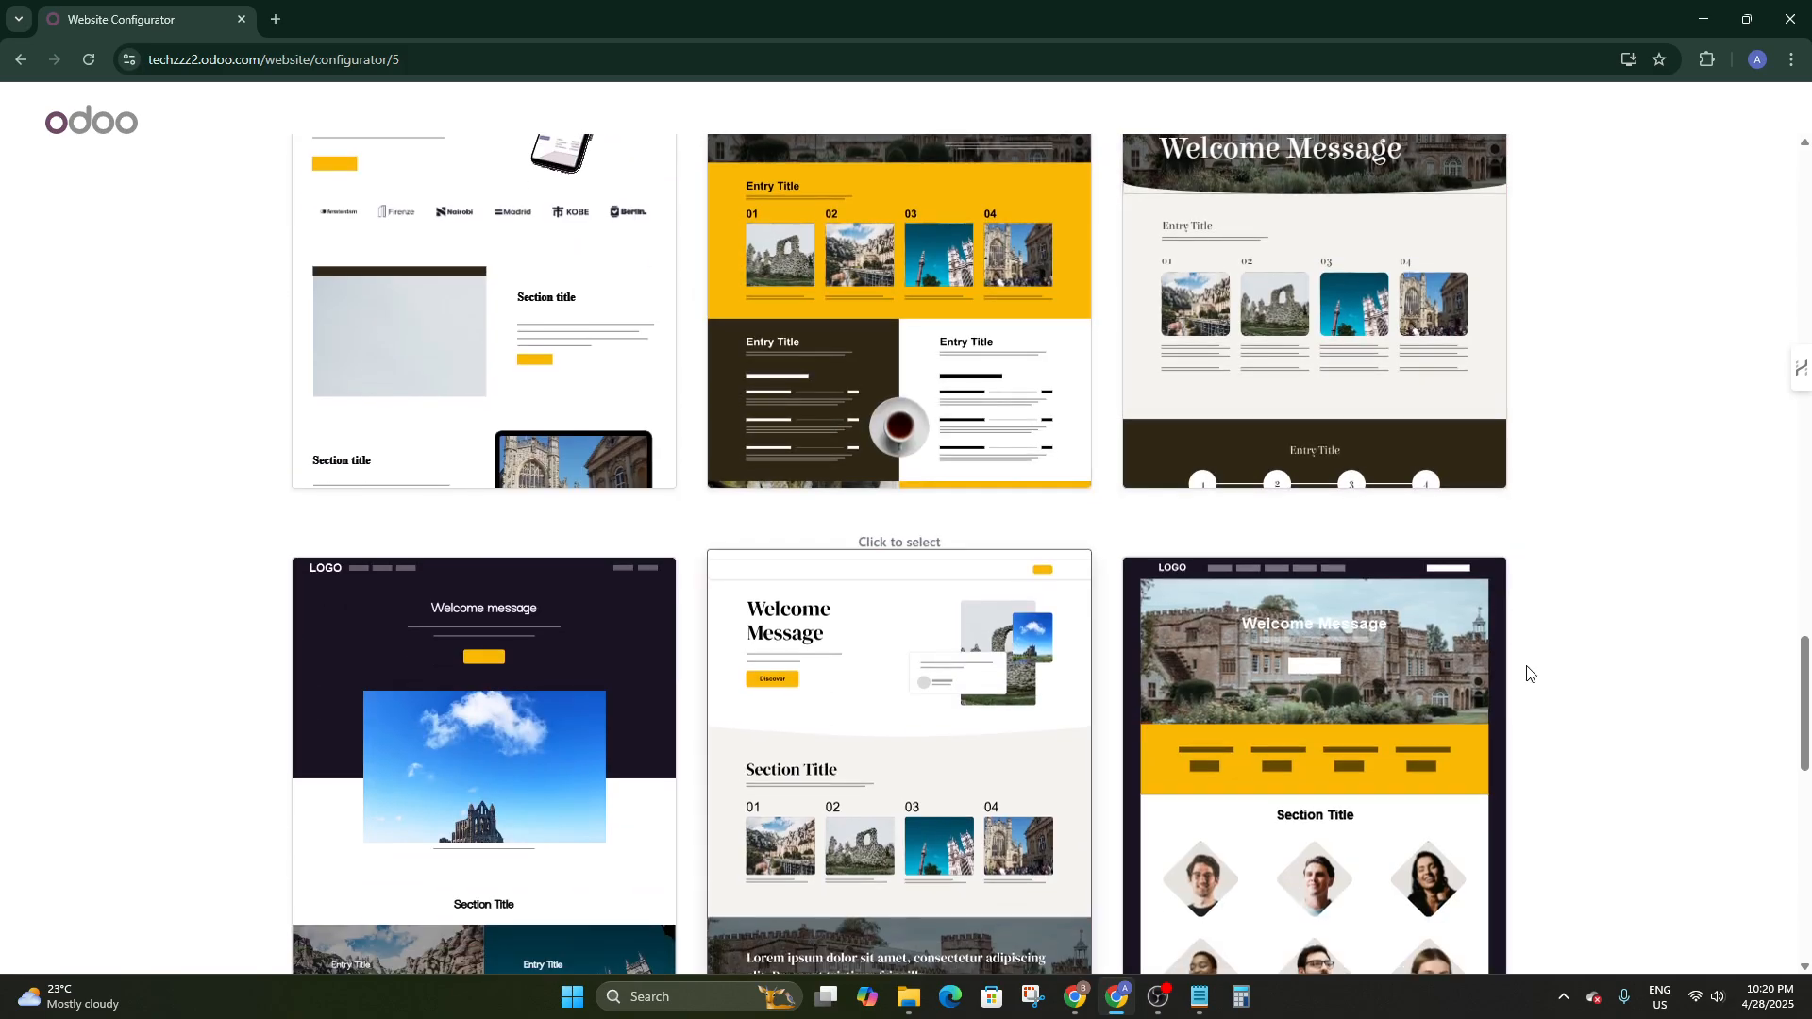
scroll(1076, 681, "down", 7)
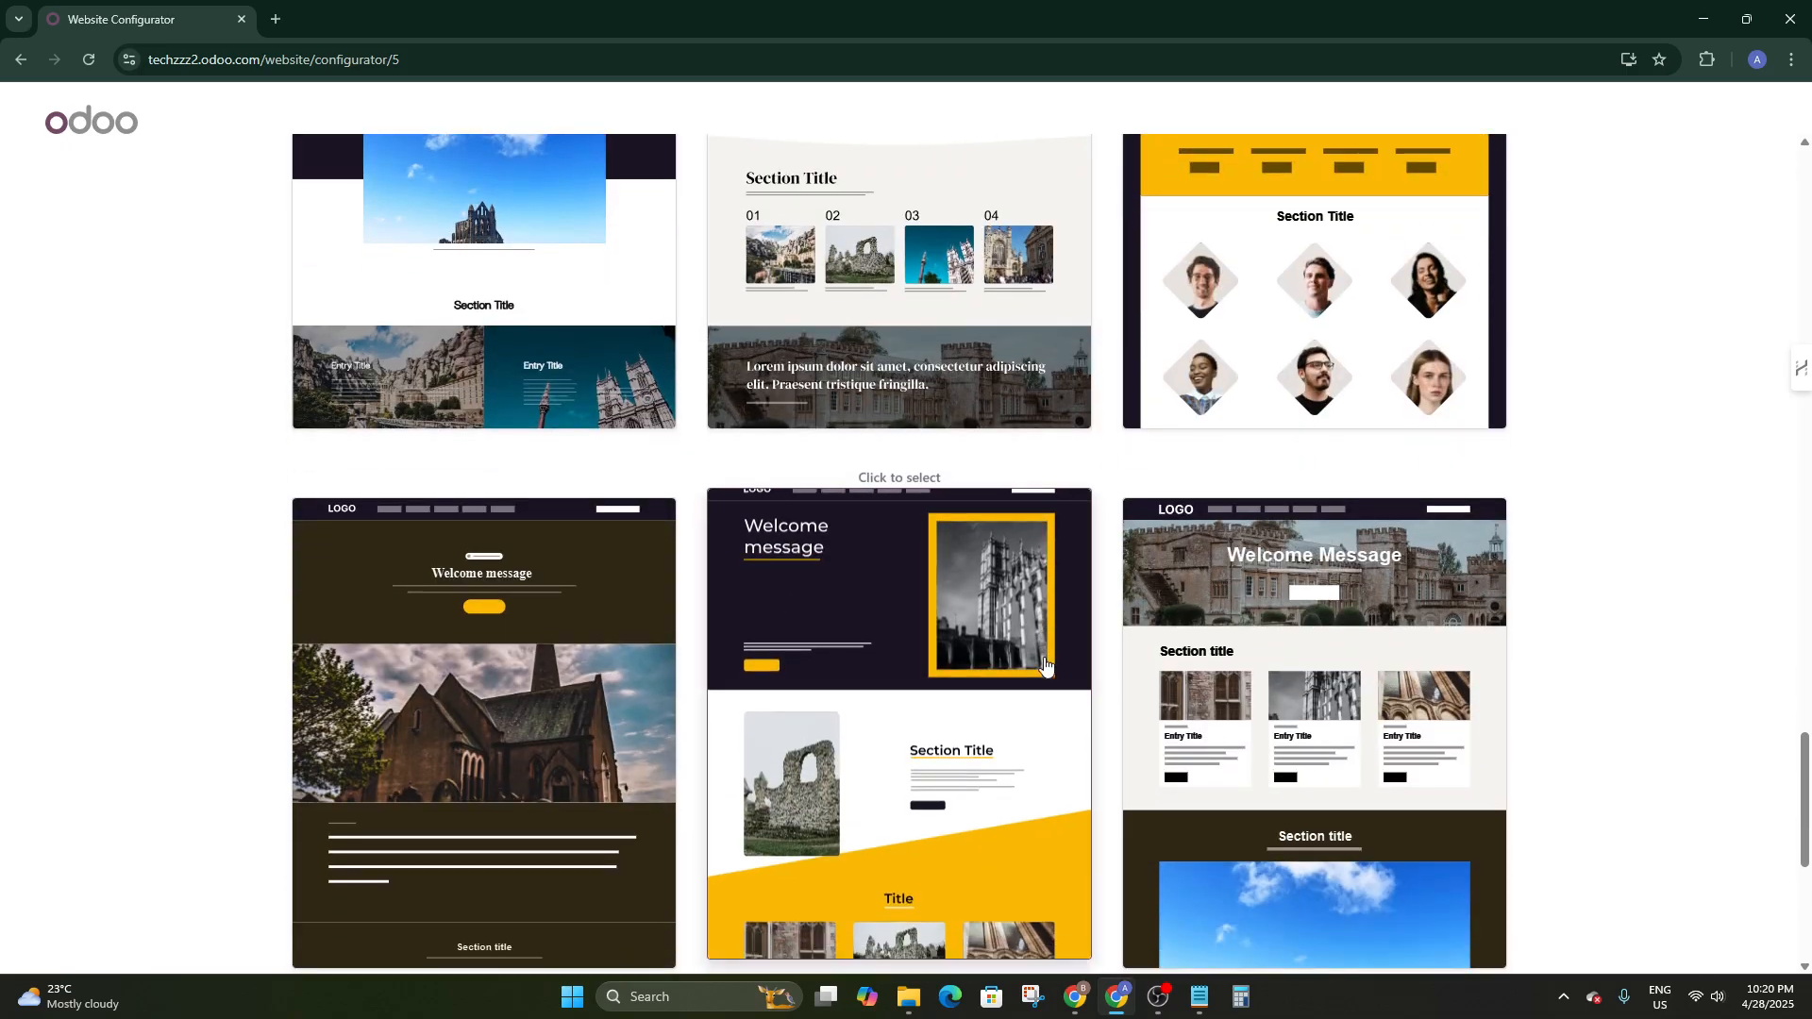
scroll(1077, 681, "down", 3)
scroll(874, 744, "down", 10)
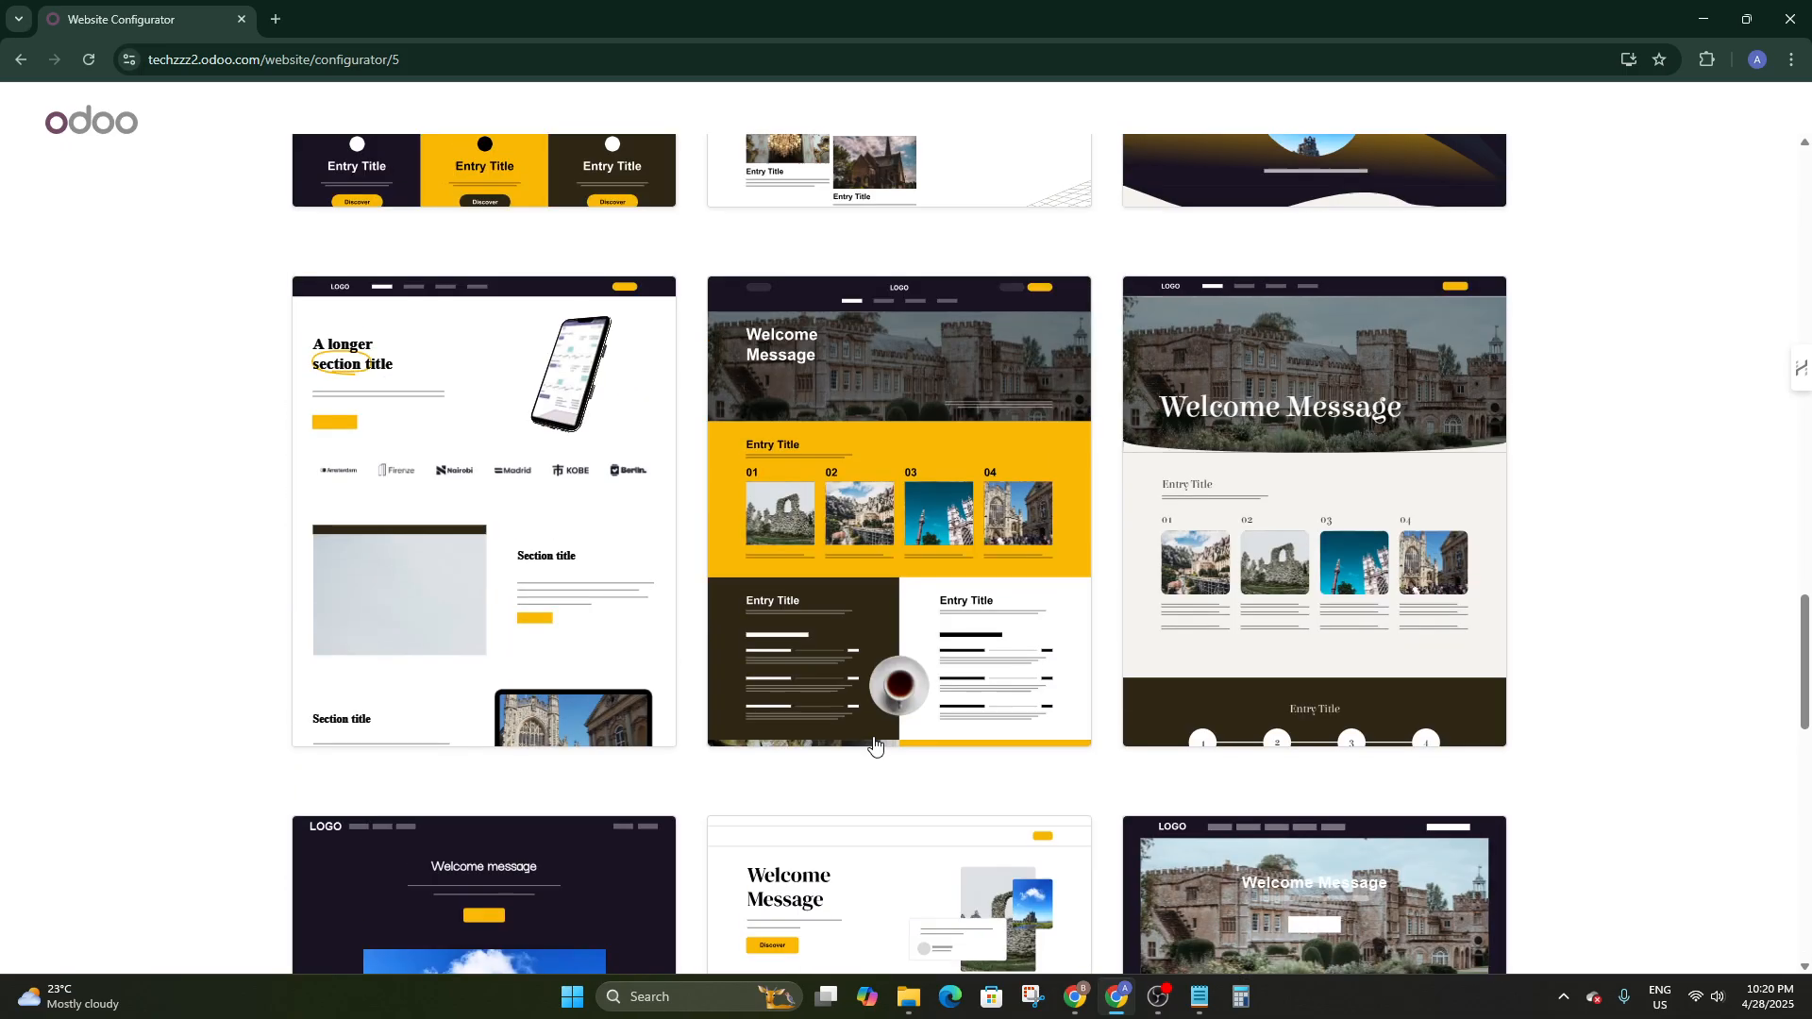
scroll(874, 744, "up", 20)
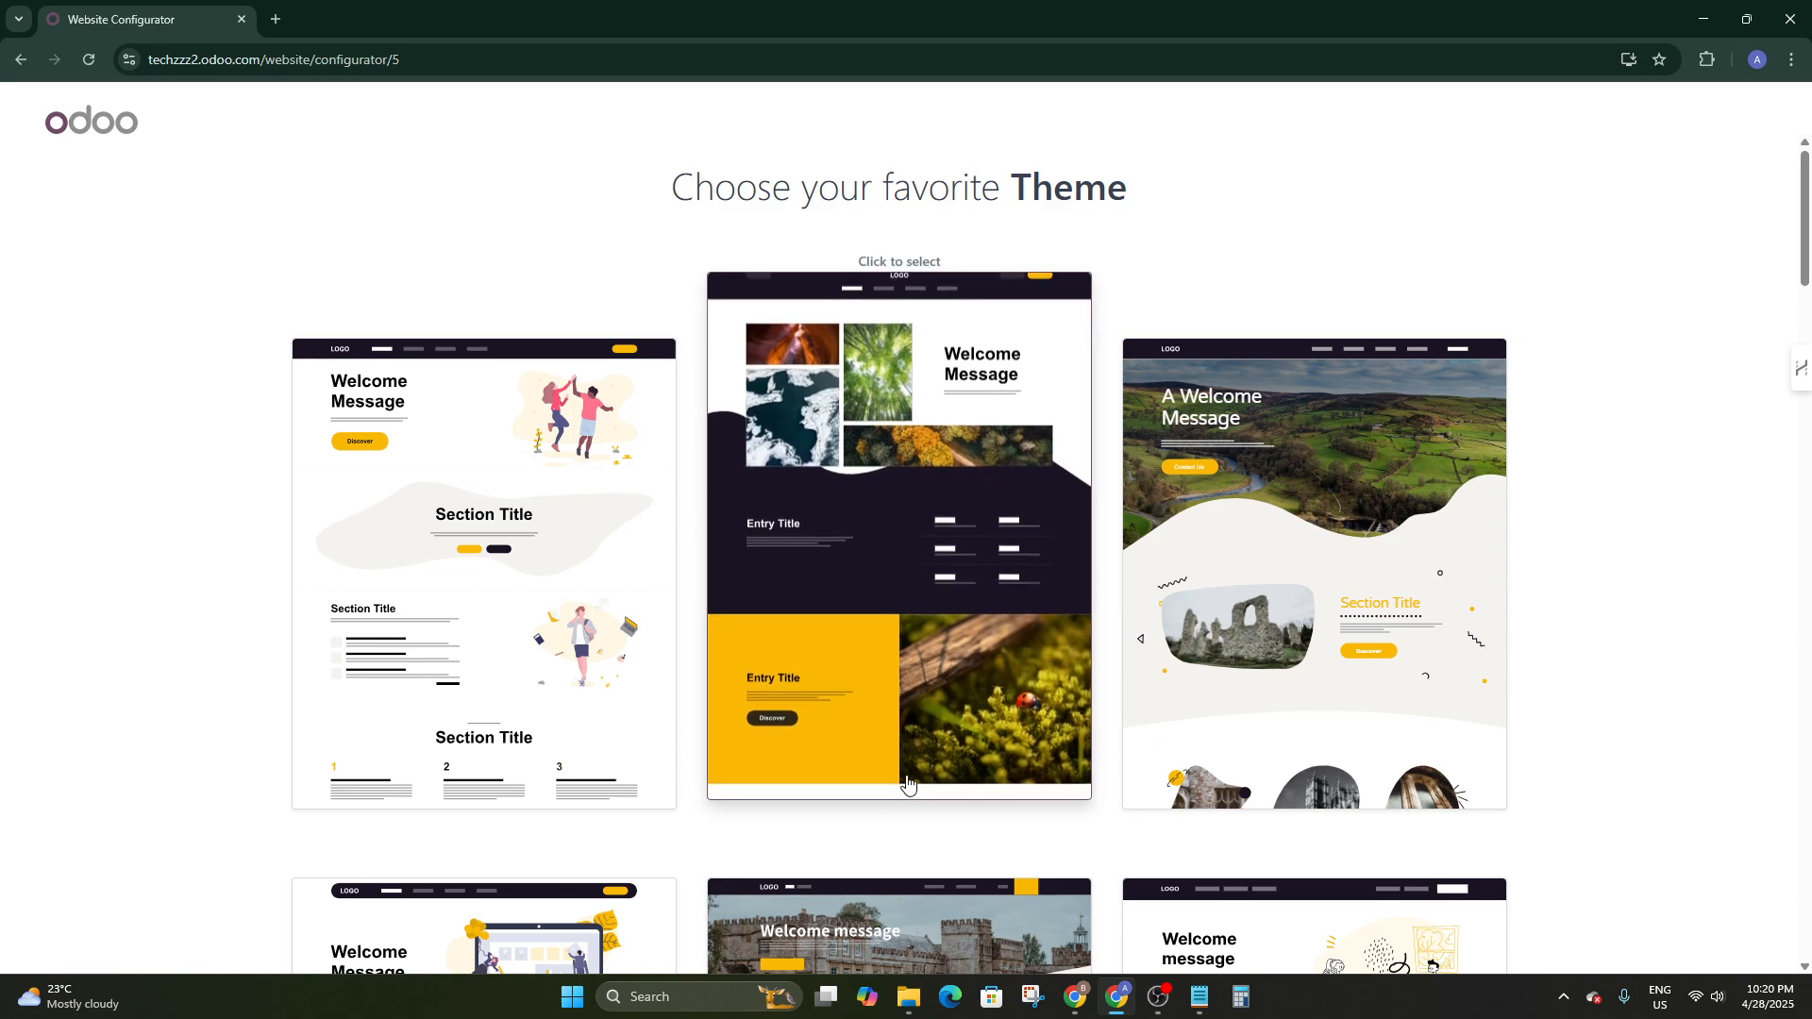
Select the theme with the four-photo collage and yellow entry section, and look over the generated homepage
left_click(896, 638)
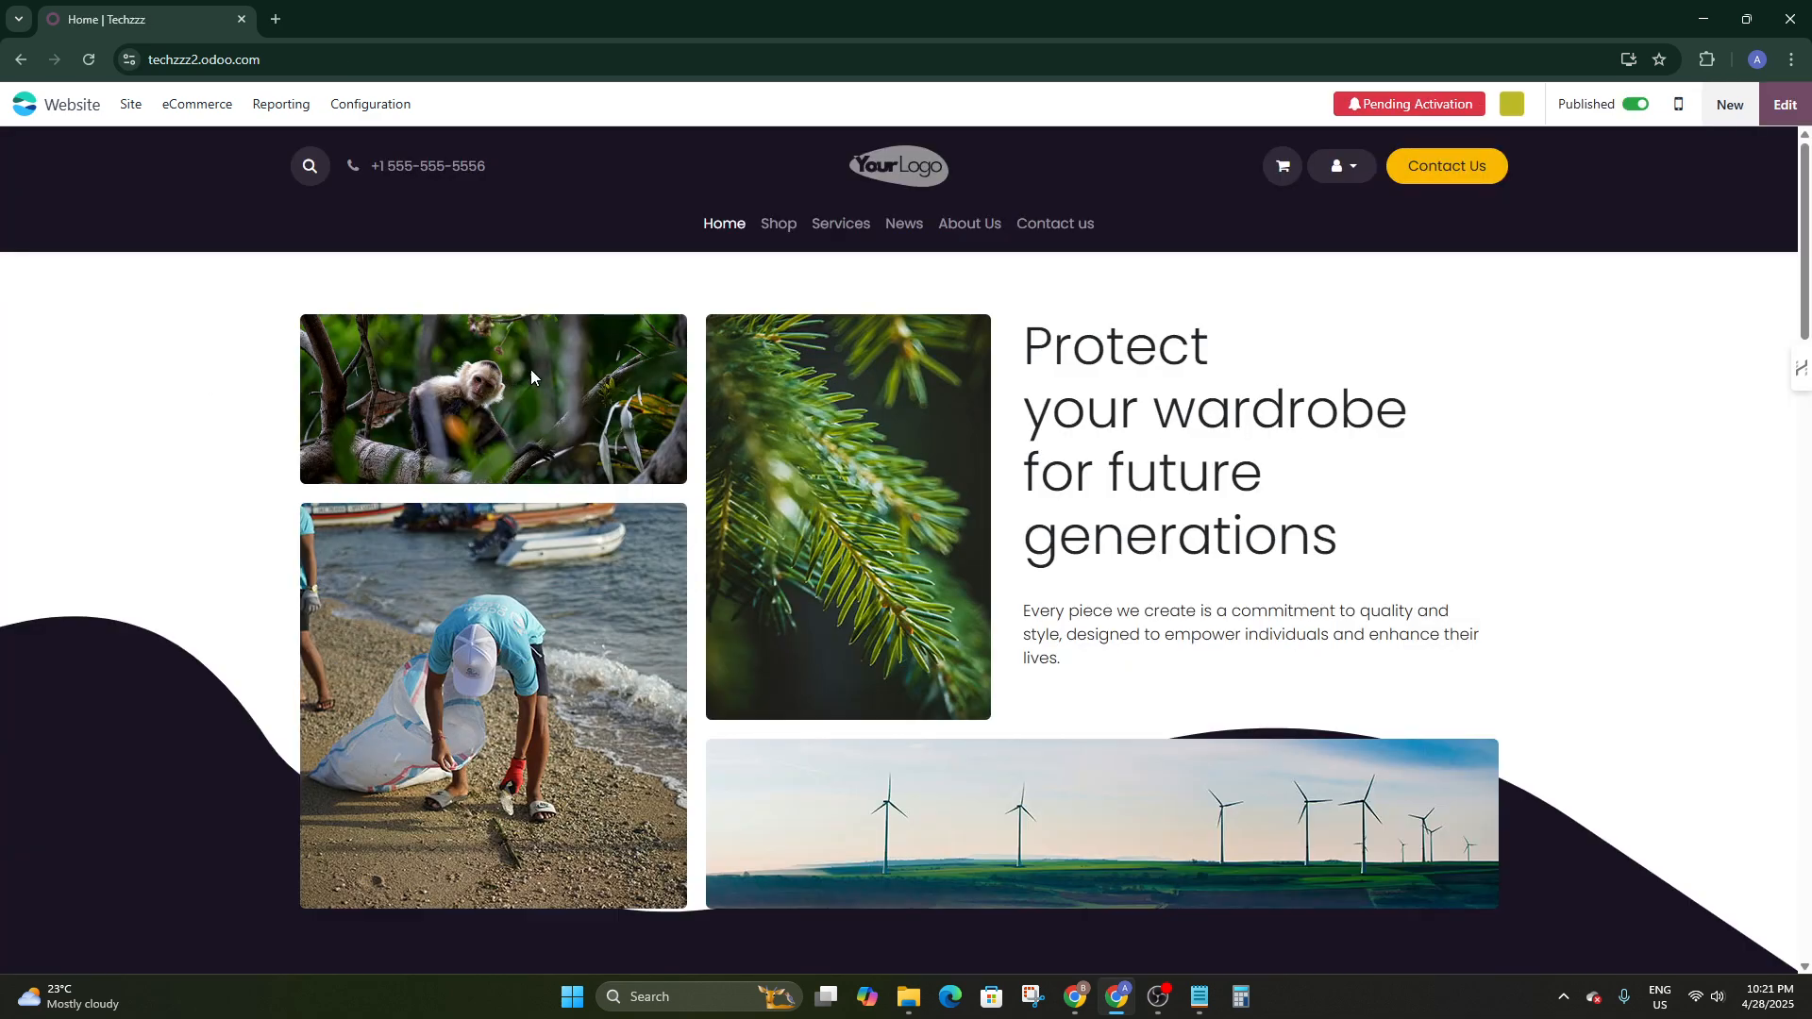
scroll(930, 595, "down", 2)
scroll(676, 531, "up", 2)
scroll(564, 581, "down", 5)
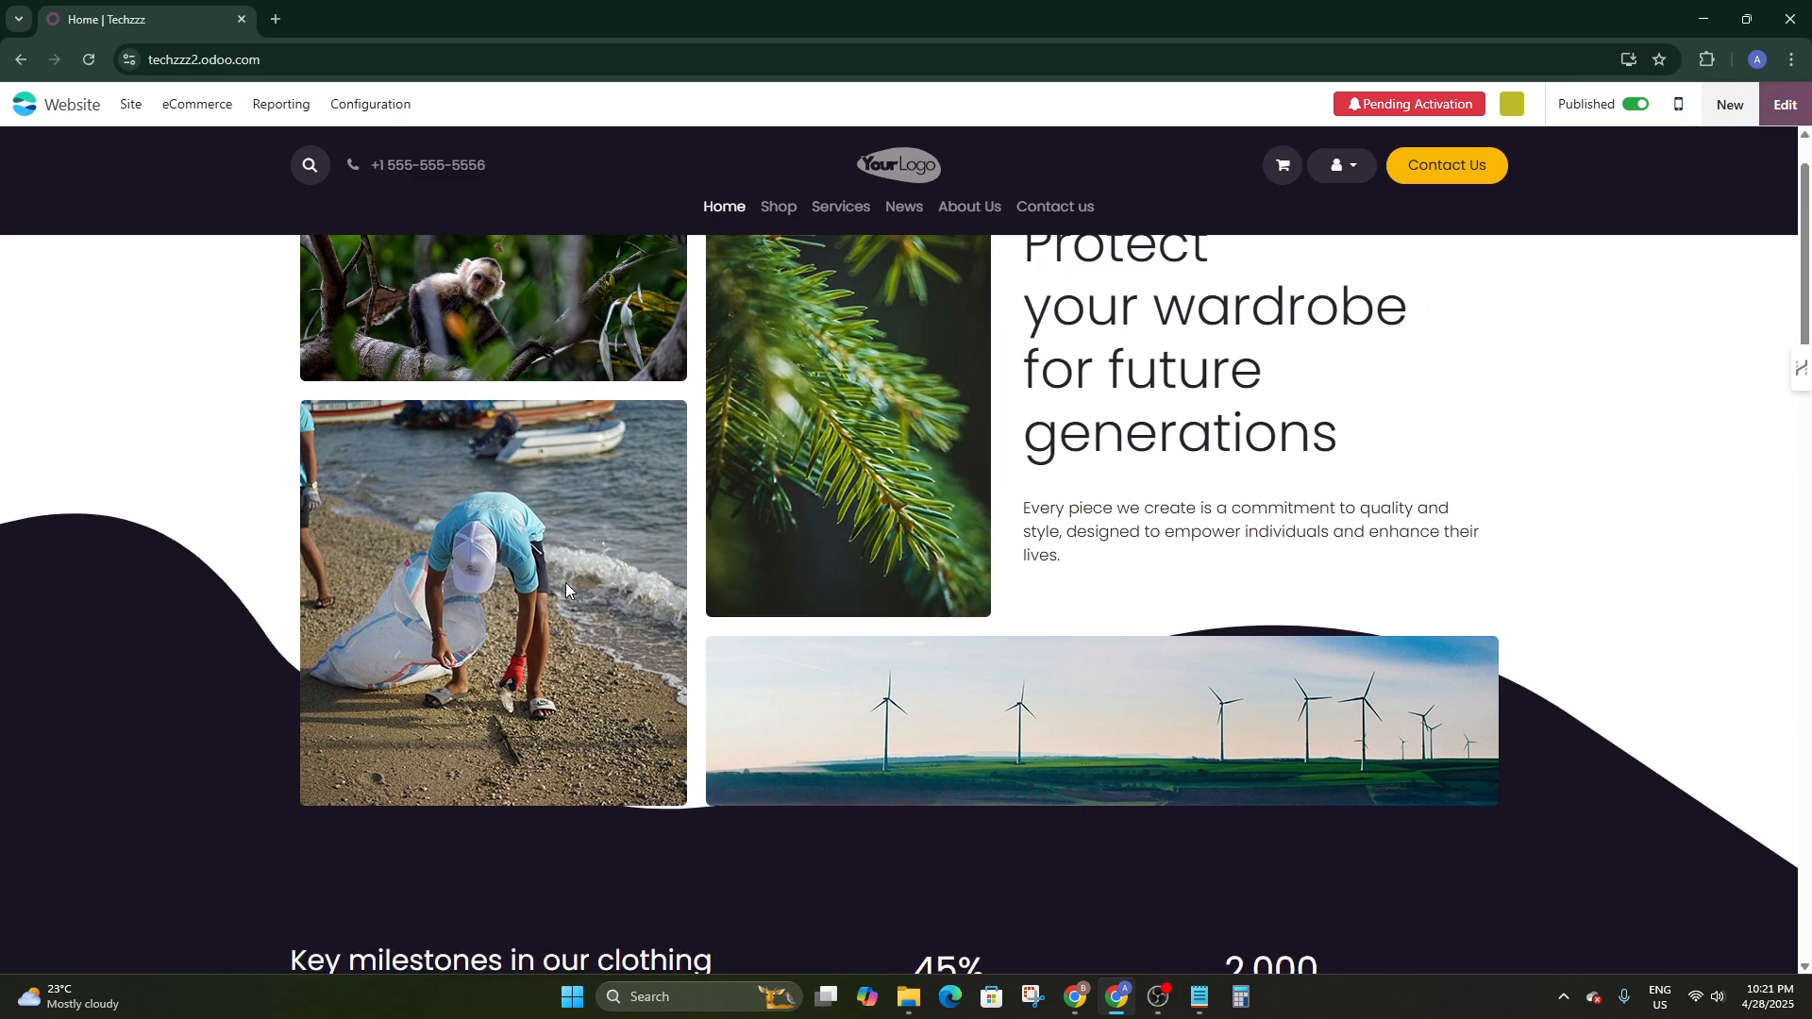
scroll(745, 722, "up", 5)
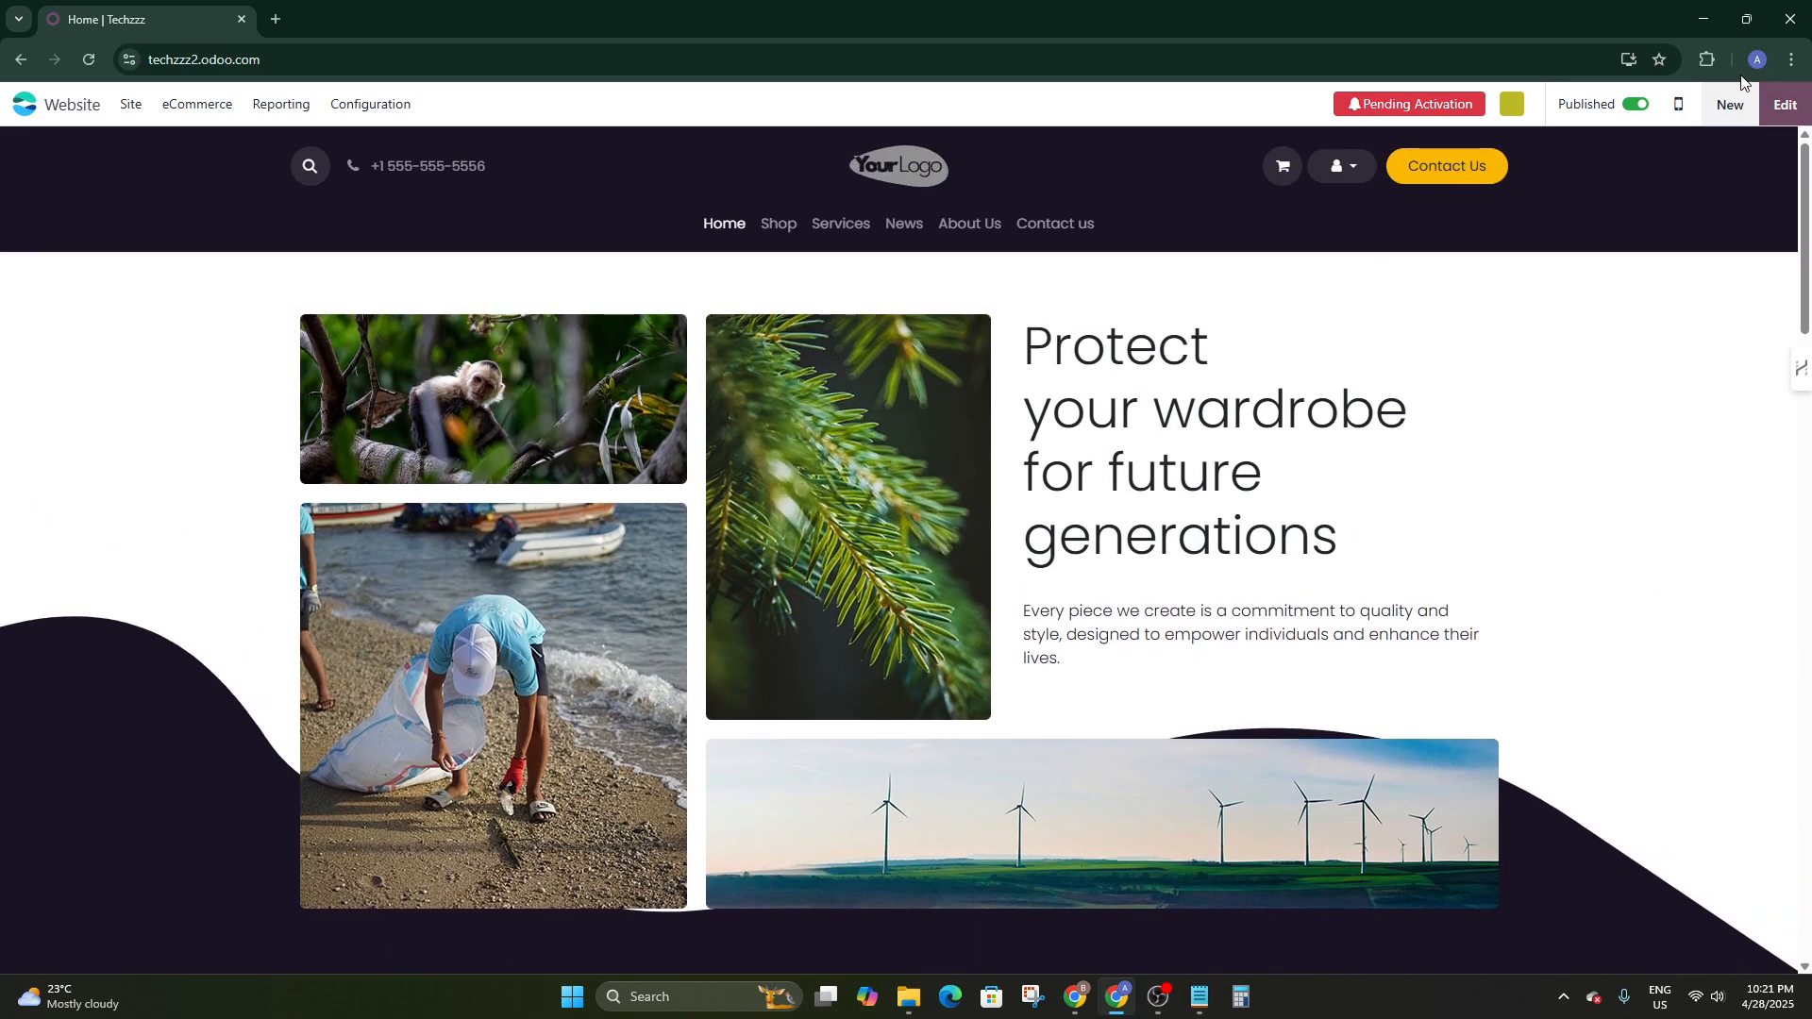
Start editing the homepage and switch the header to the template with a search bar, cart and account above the menu row
left_click(1786, 106)
scroll(585, 574, "down", 3)
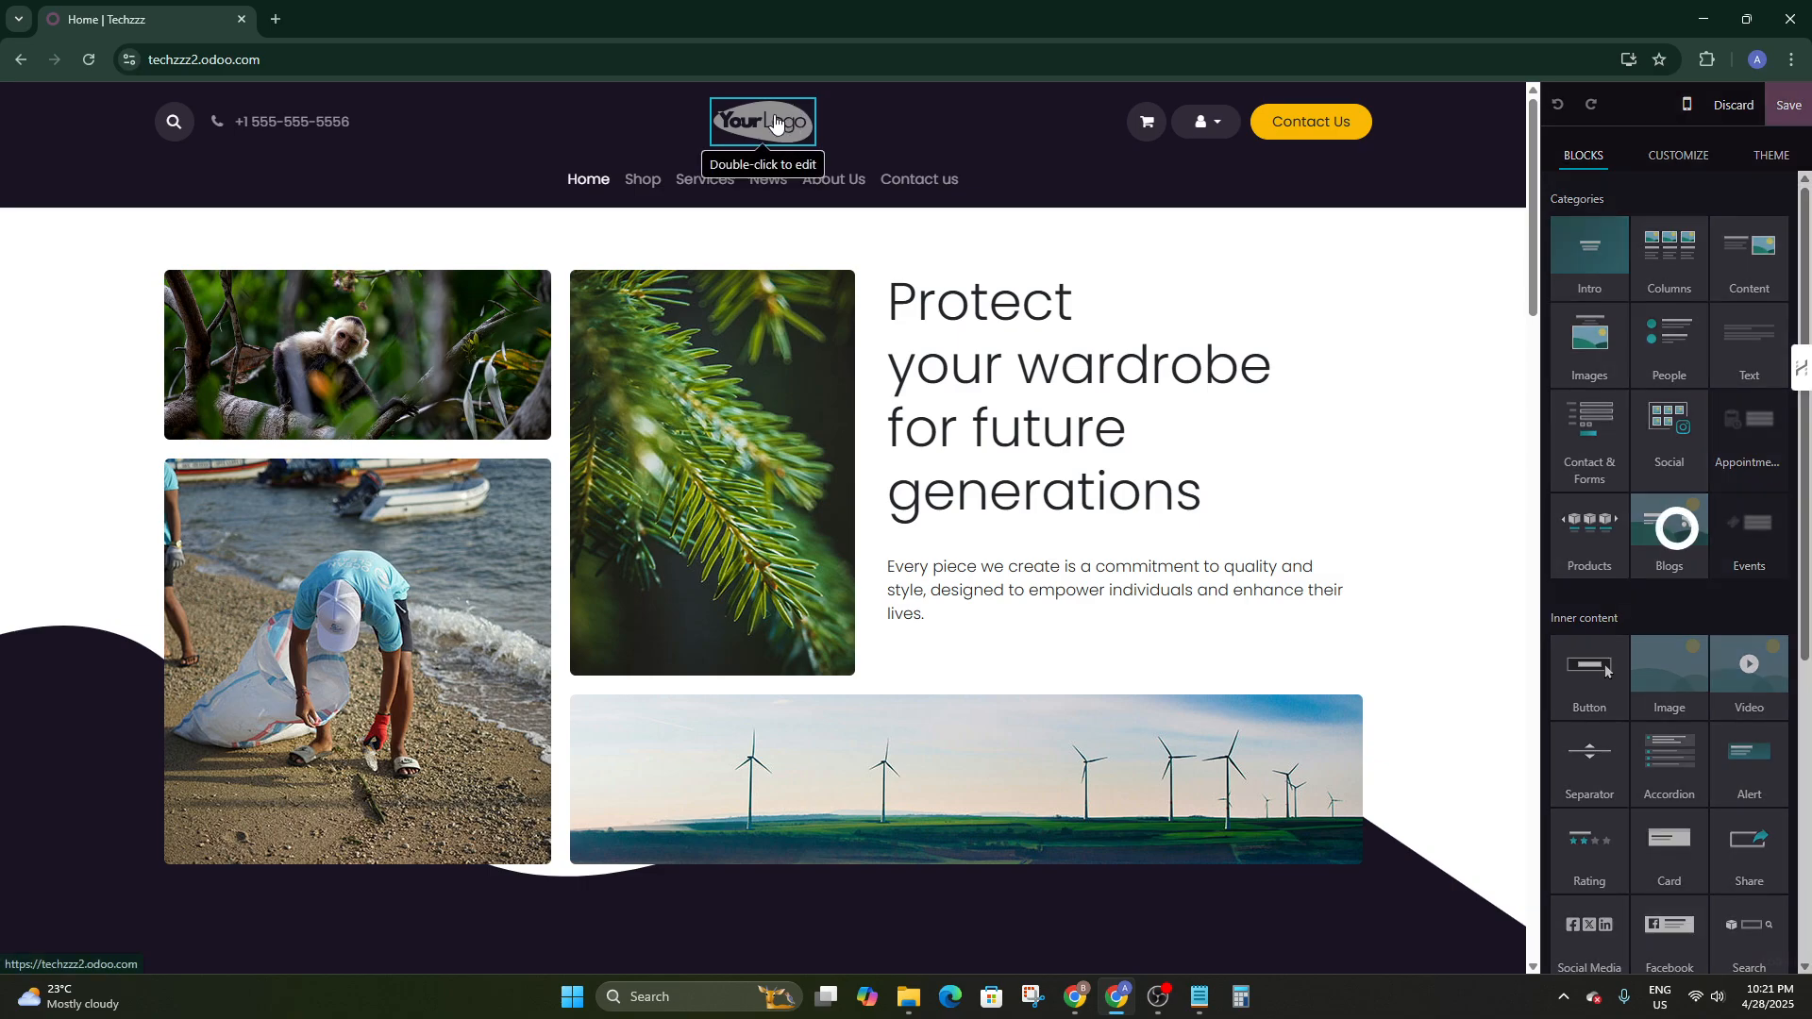
left_click(774, 127)
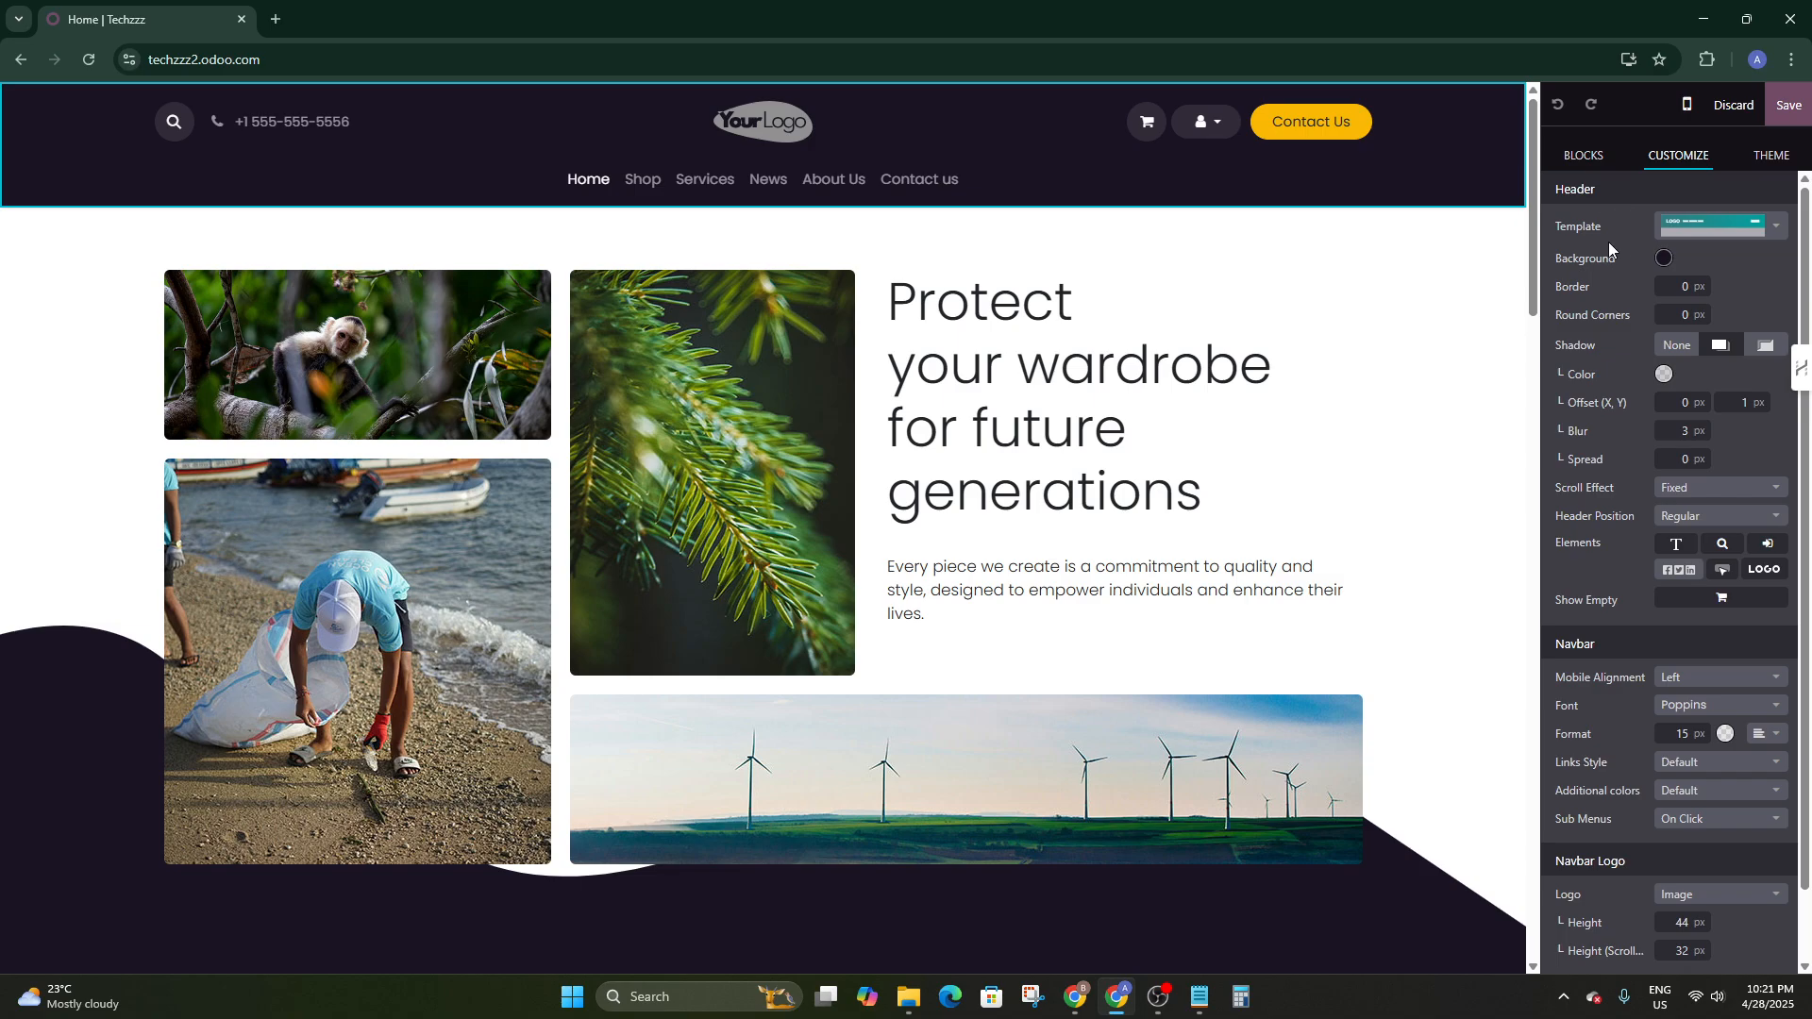
left_click(1779, 232)
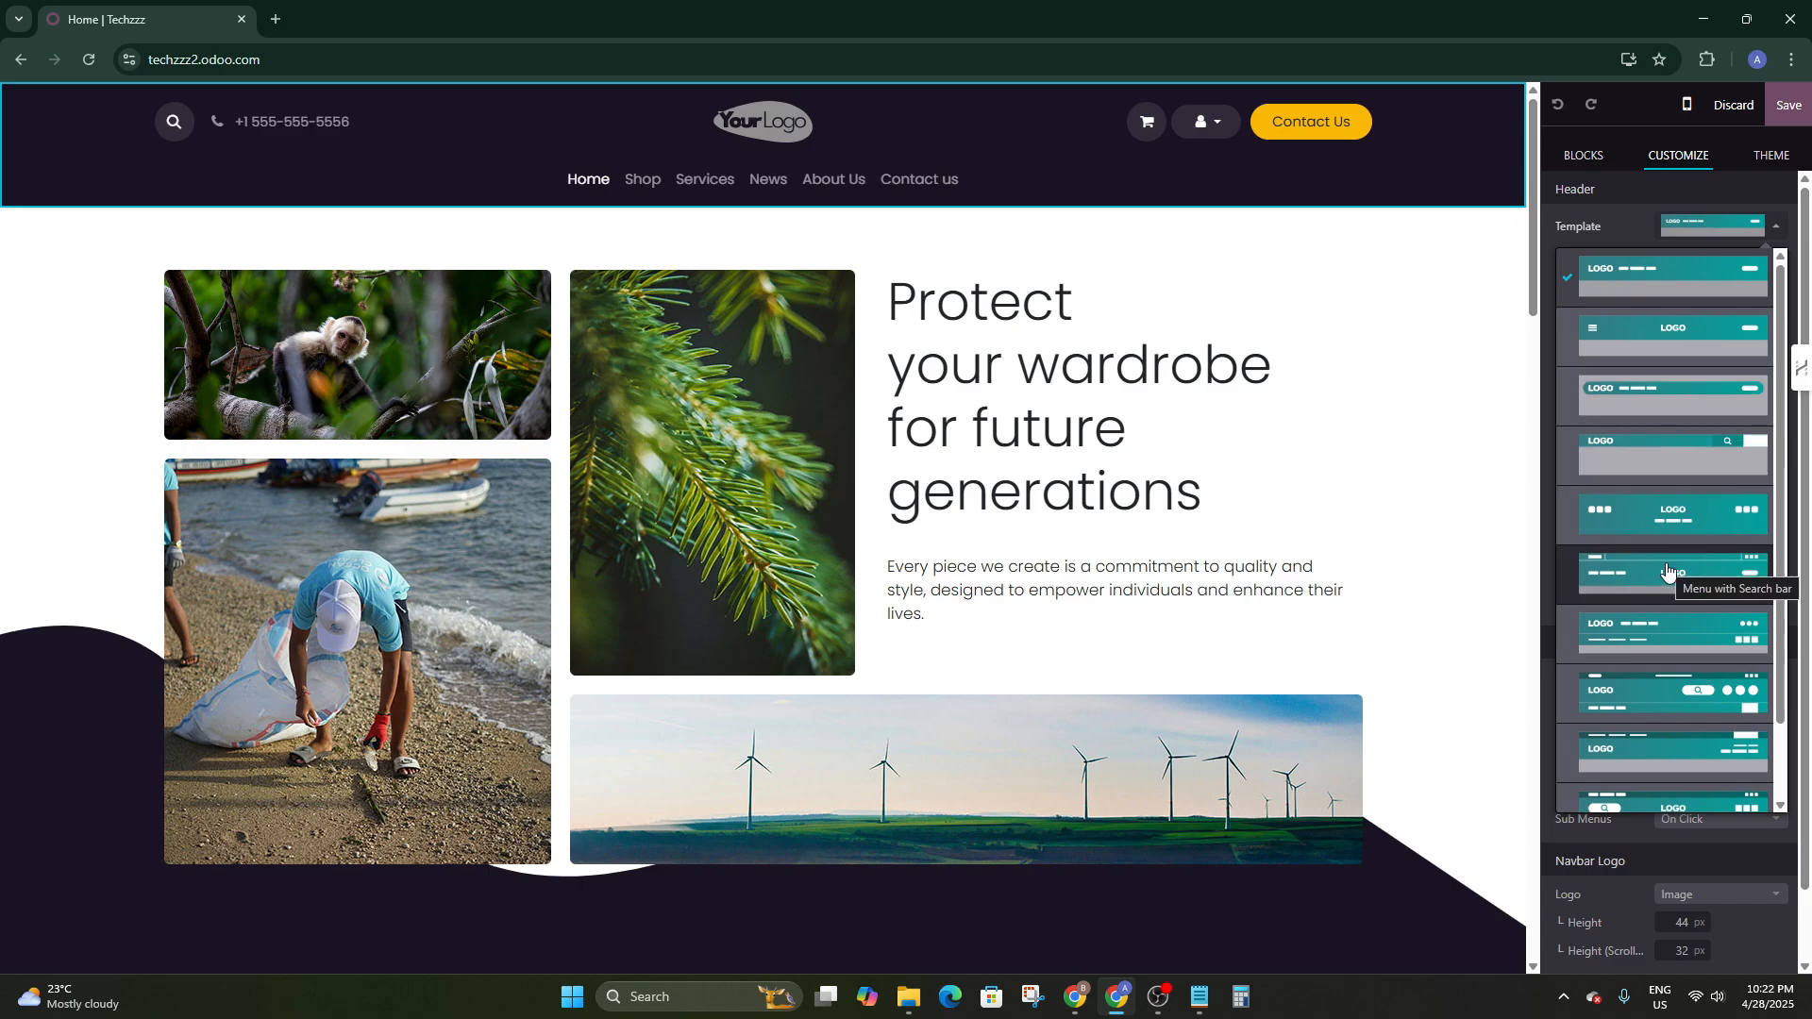
left_click(1676, 694)
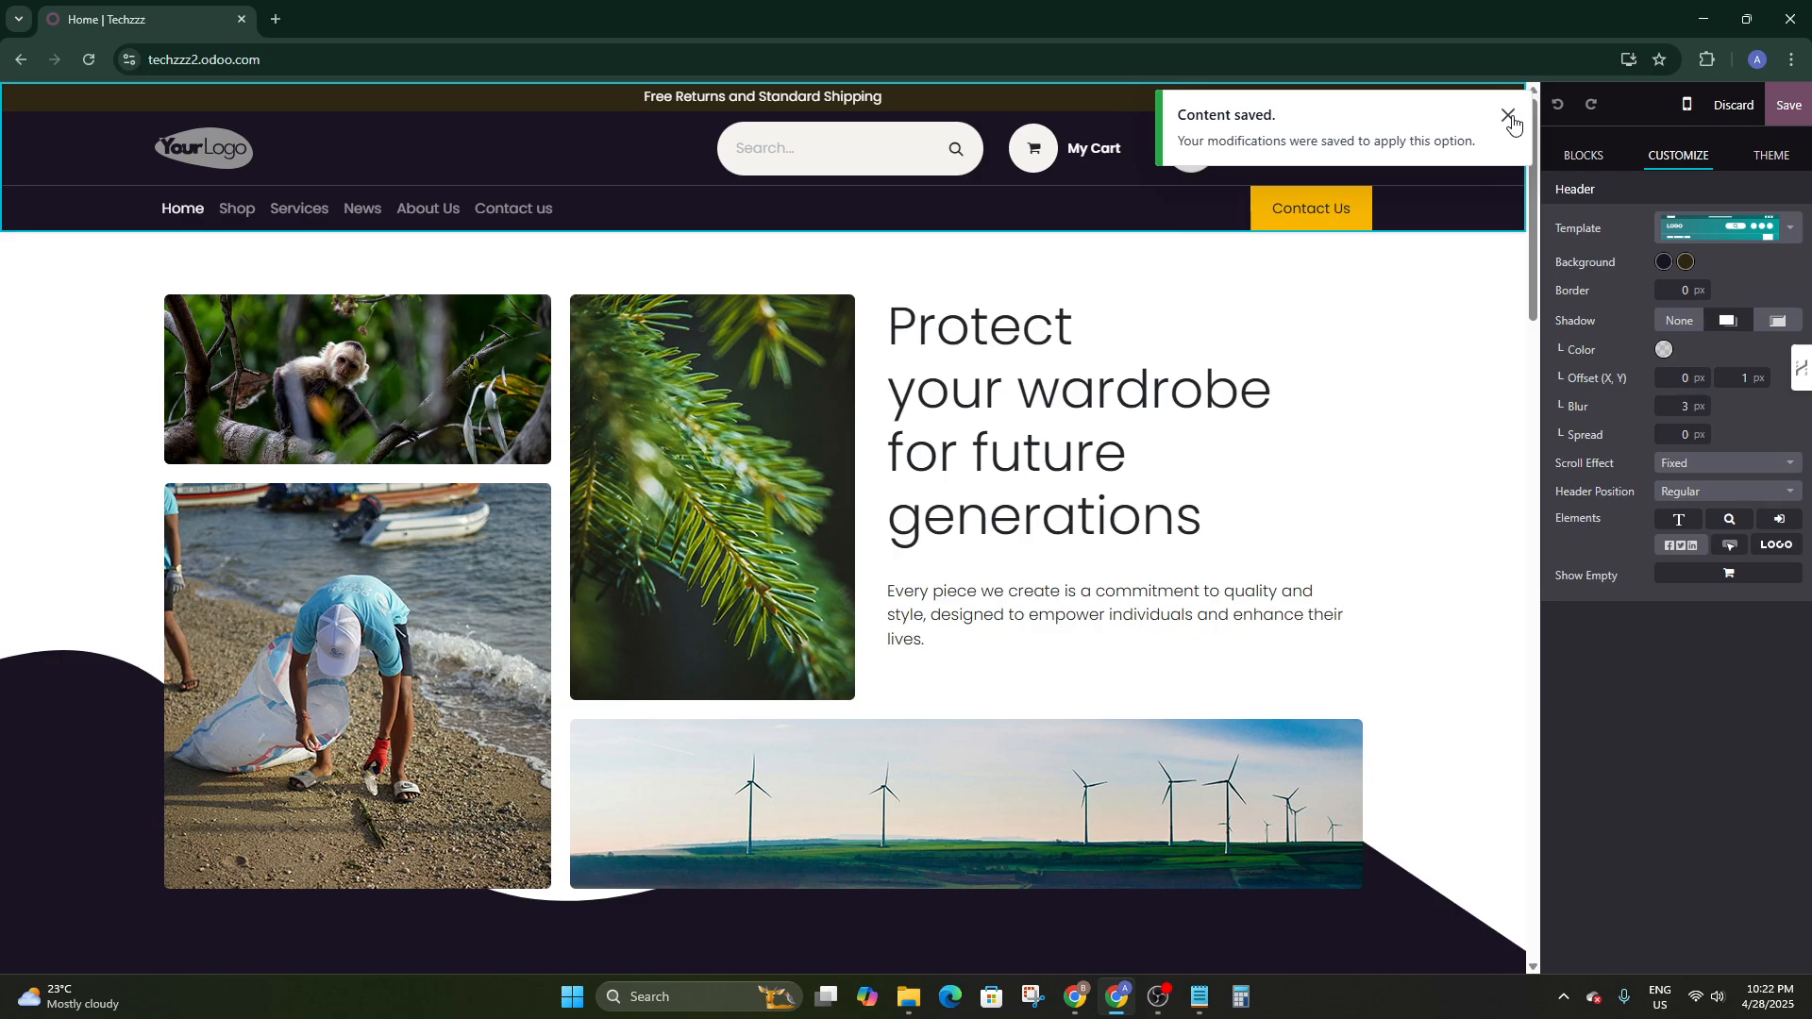
left_click(1509, 117)
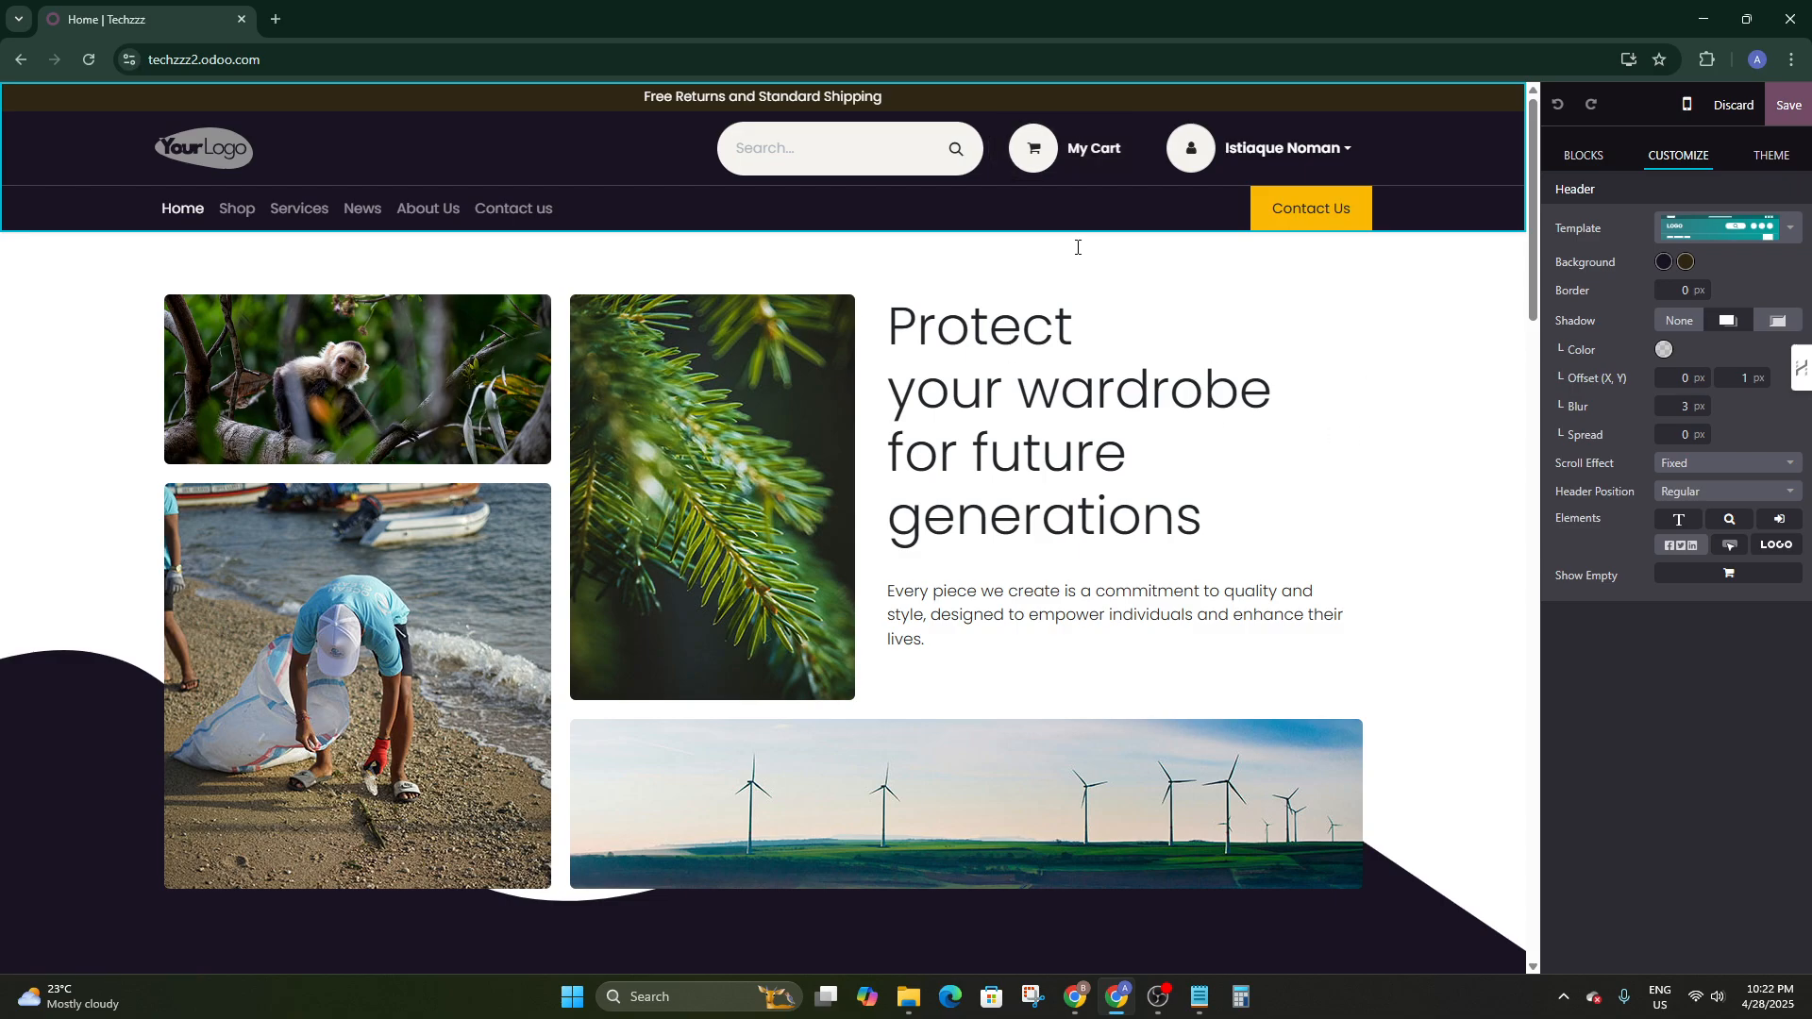
Examine the header's scroll effect options and how the Fixed header behaves along the whole homepage
scroll(1176, 404, "down", 5)
scroll(1152, 392, "up", 5)
left_click(1588, 462)
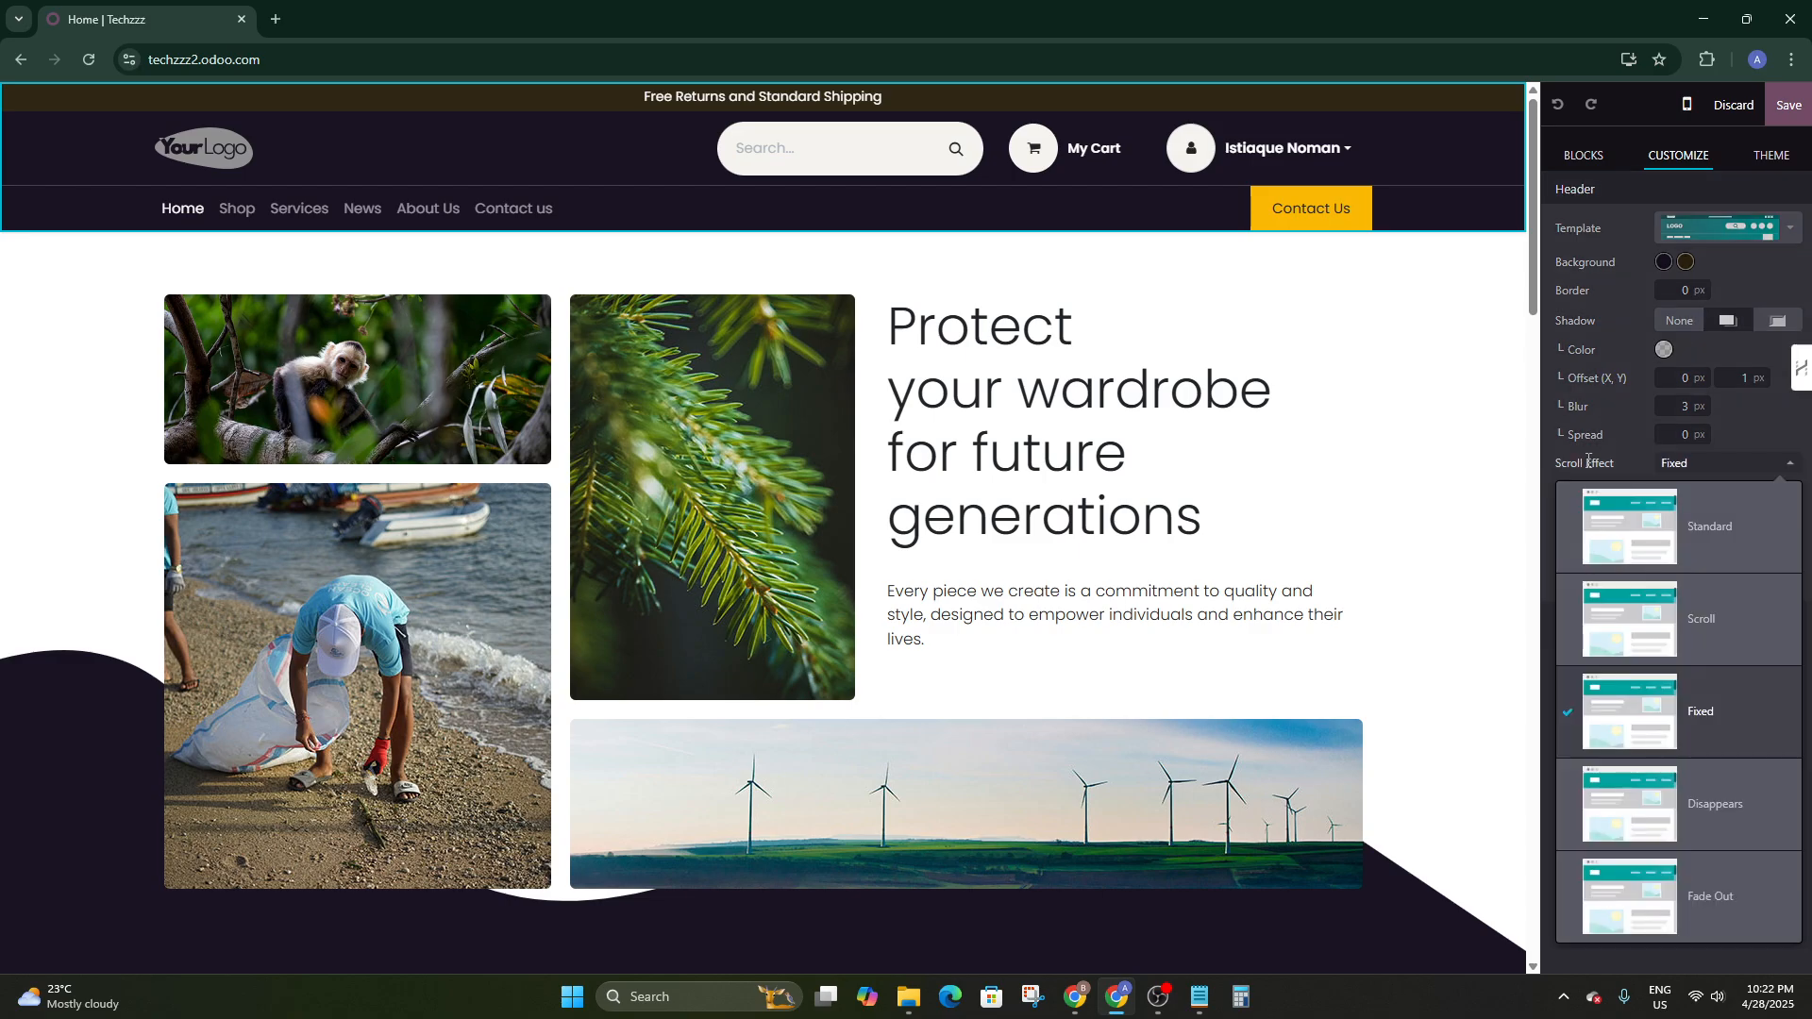
left_click(1612, 469)
scroll(1173, 444, "down", 15)
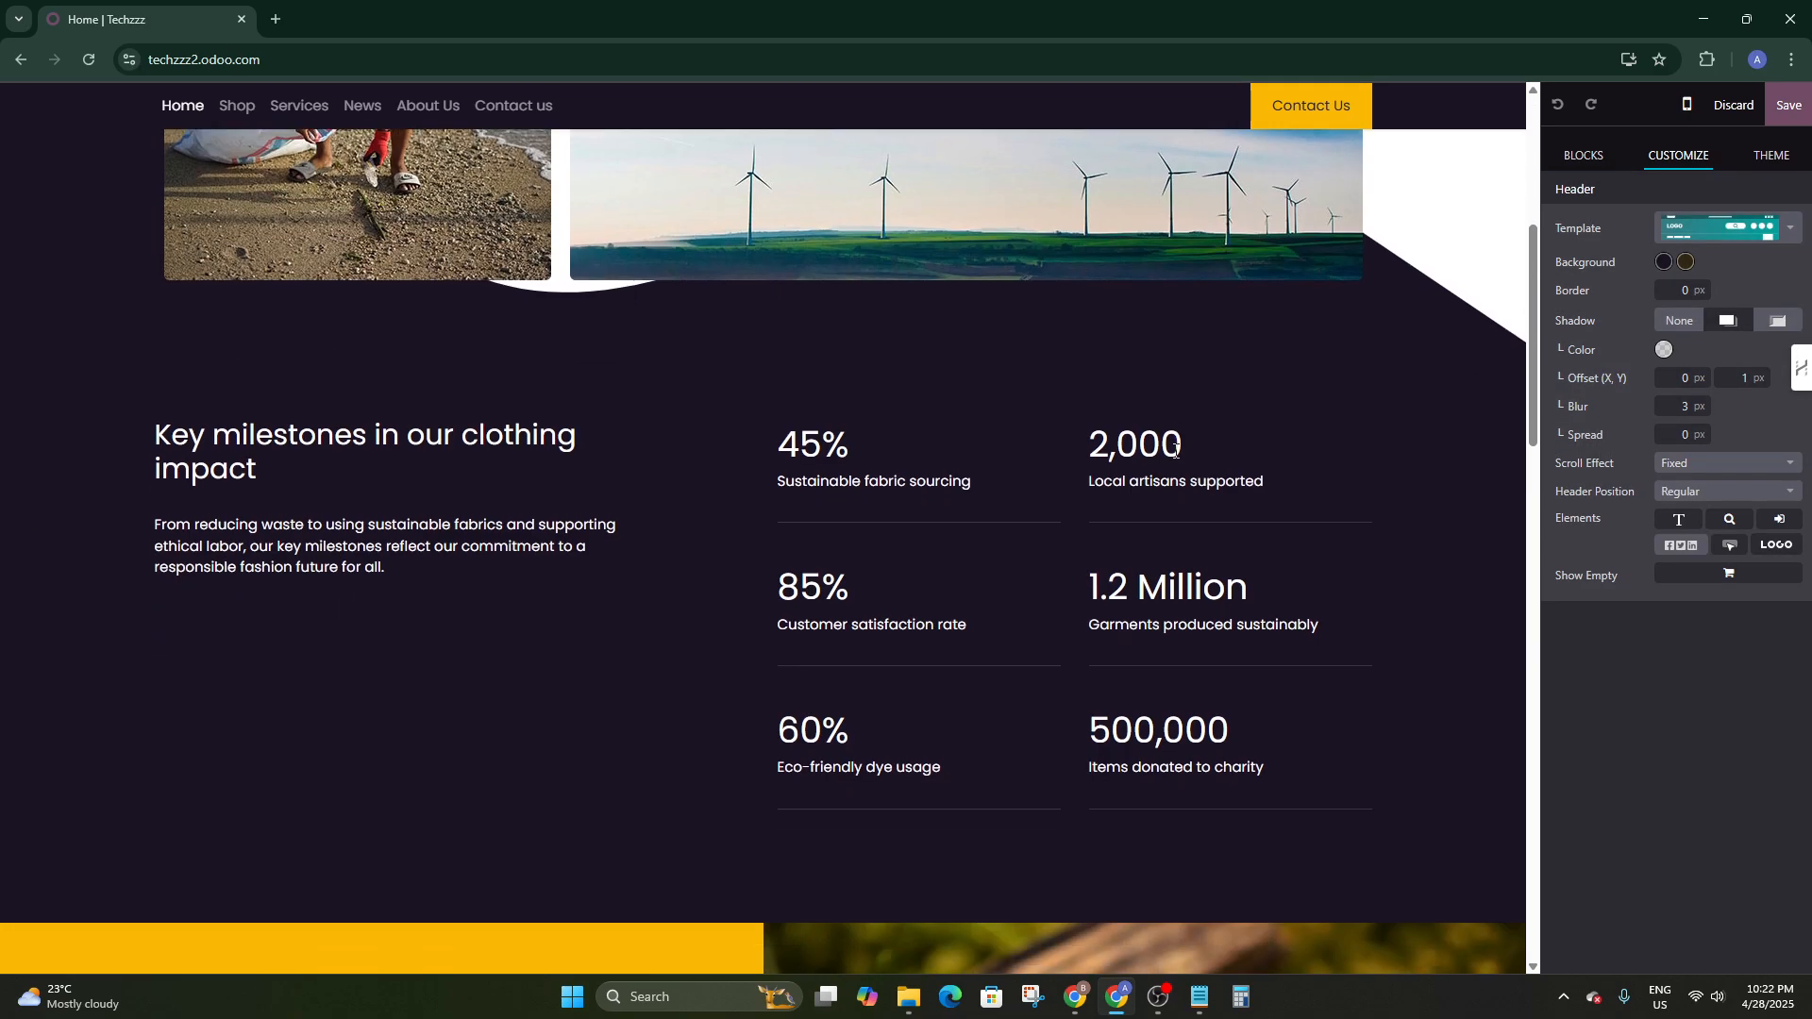
scroll(1175, 452, "up", 20)
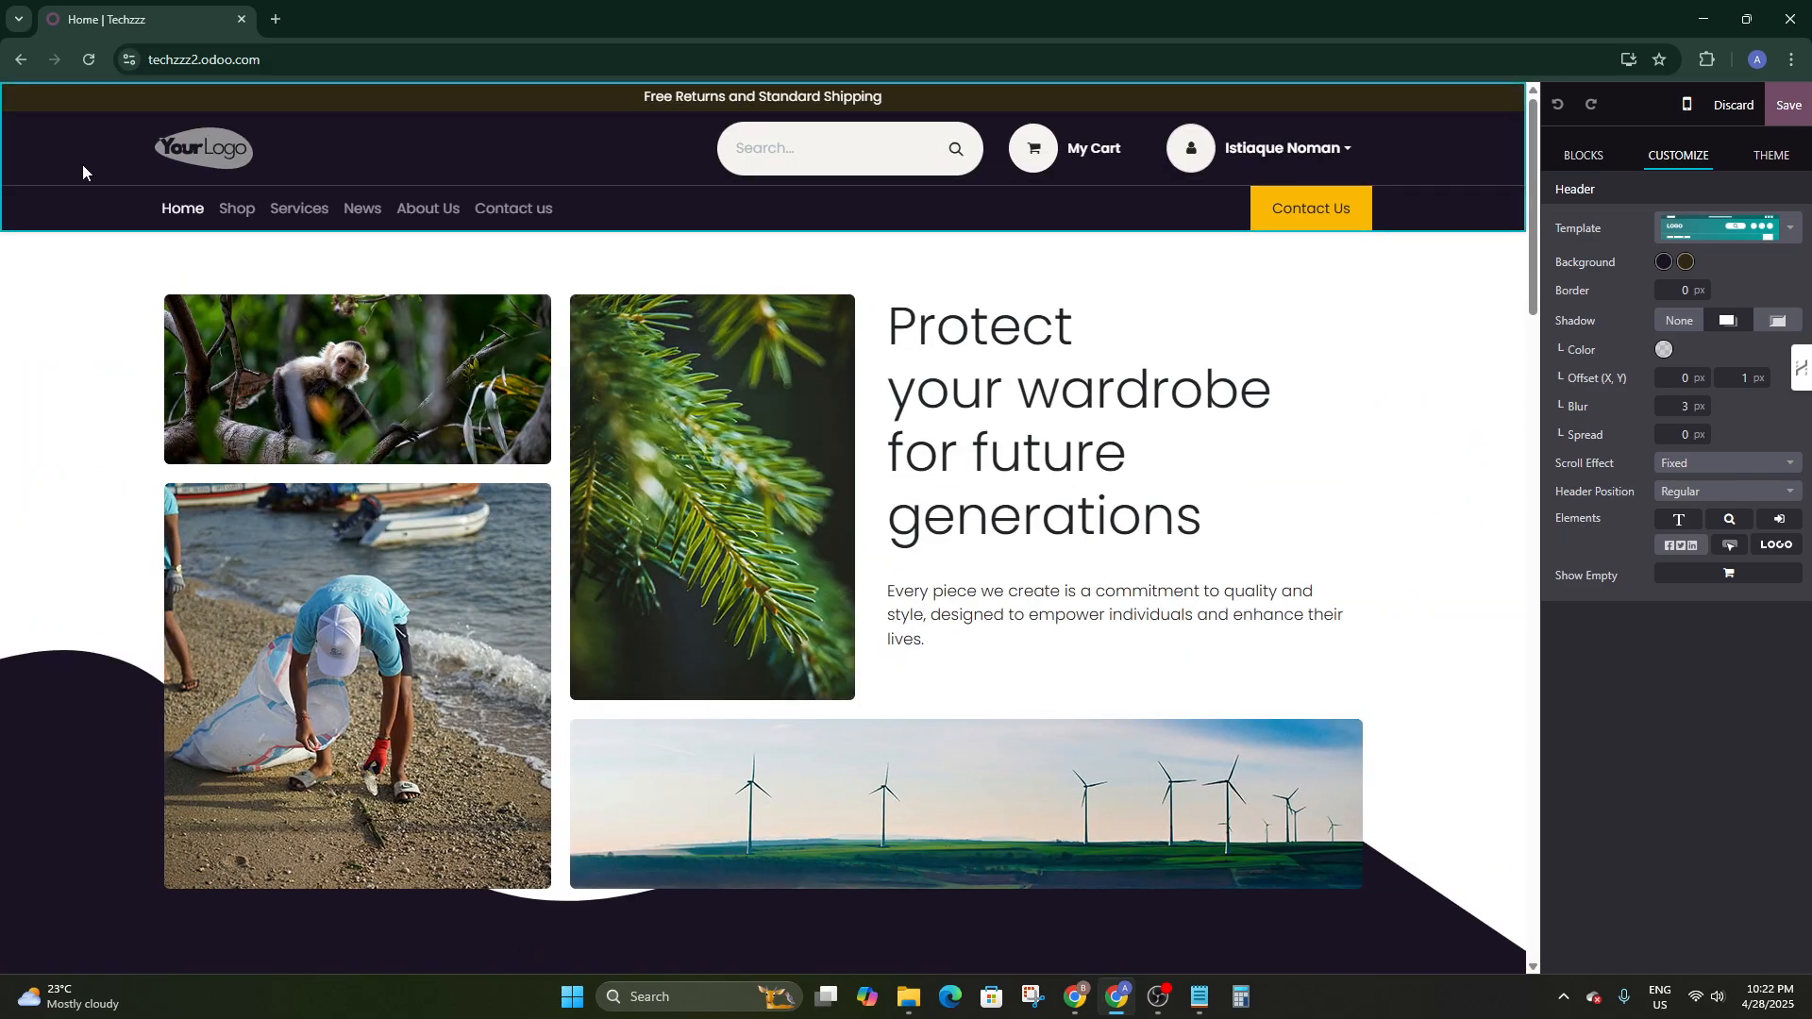
scroll(623, 170, "down", 15)
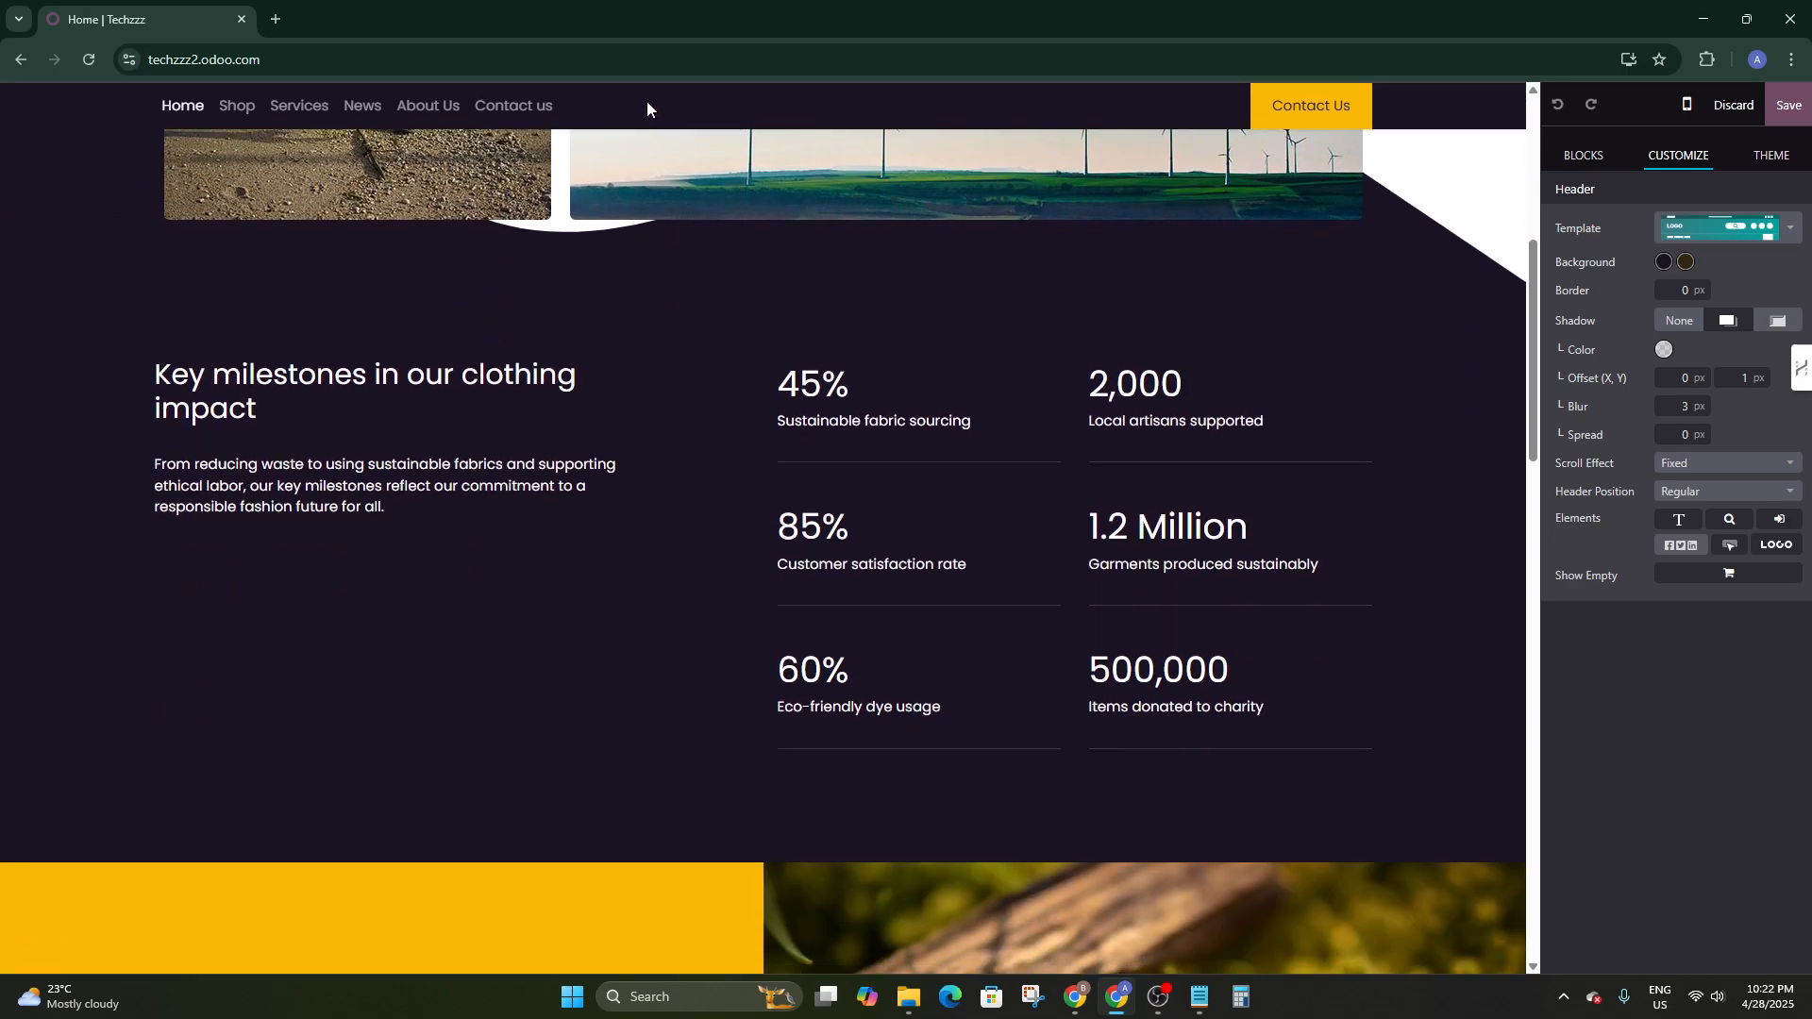
scroll(841, 99, "down", 15)
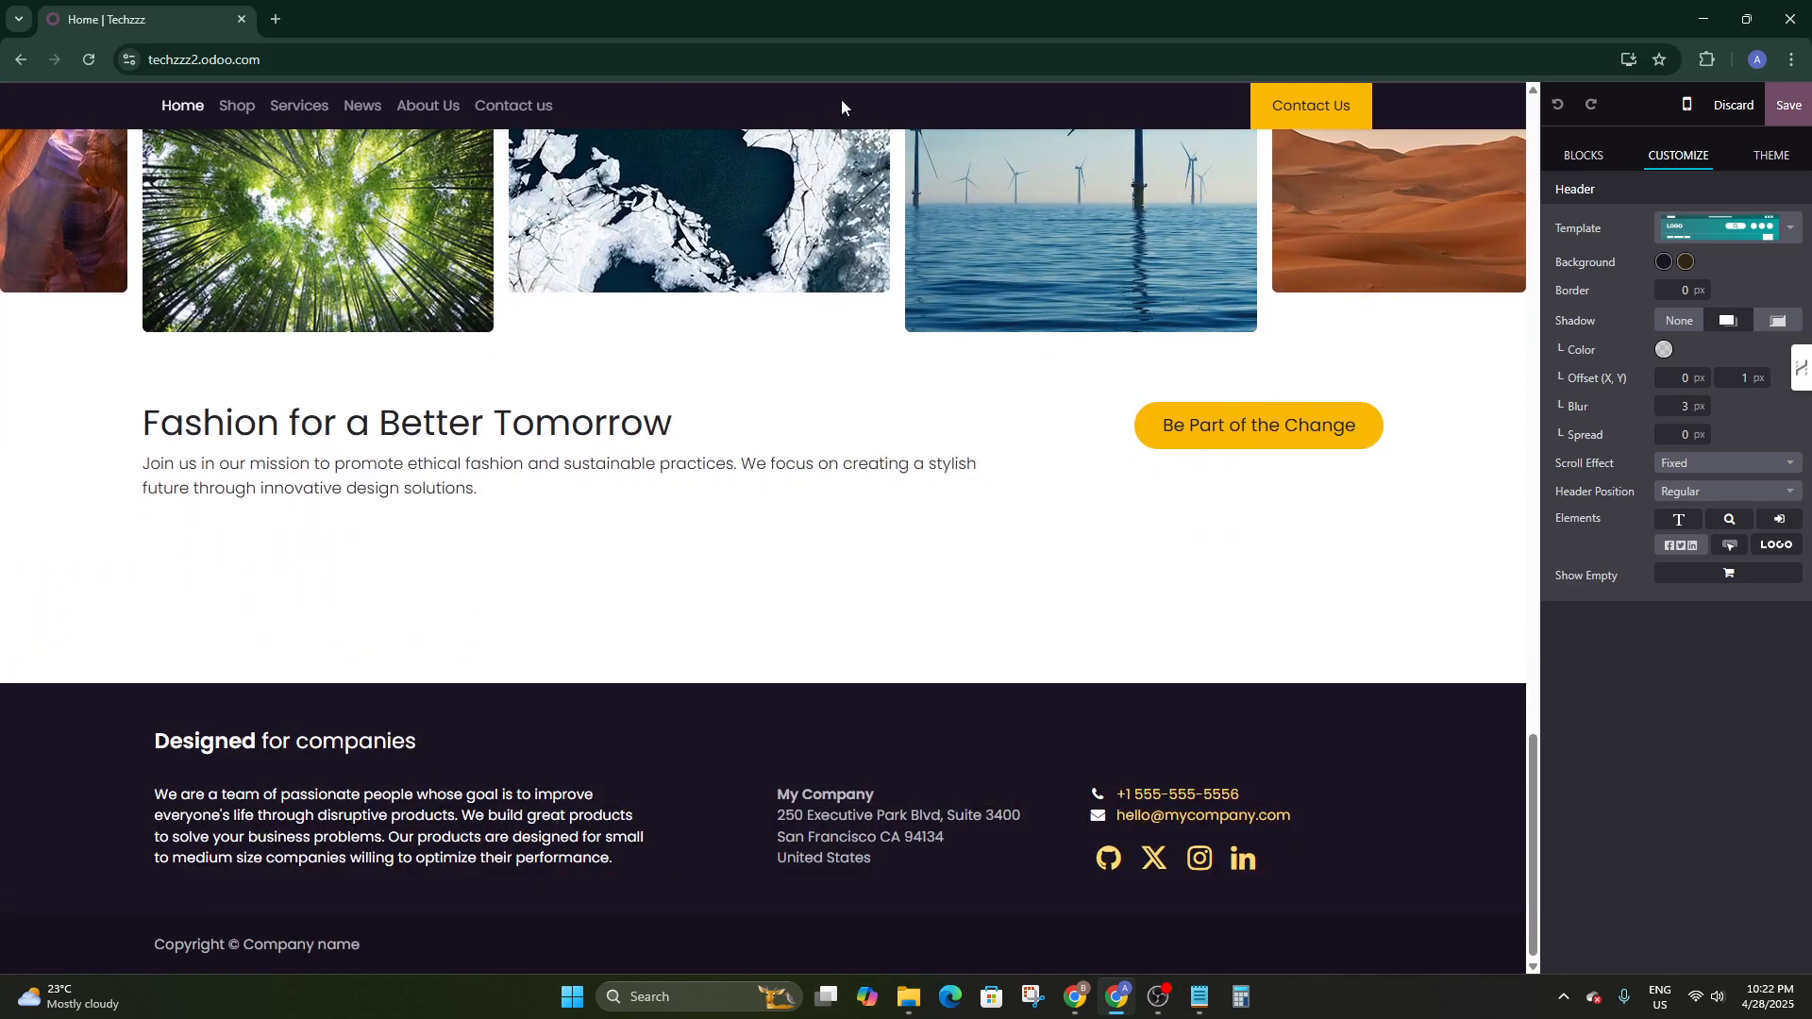
scroll(836, 113, "up", 14)
scroll(836, 118, "up", 15)
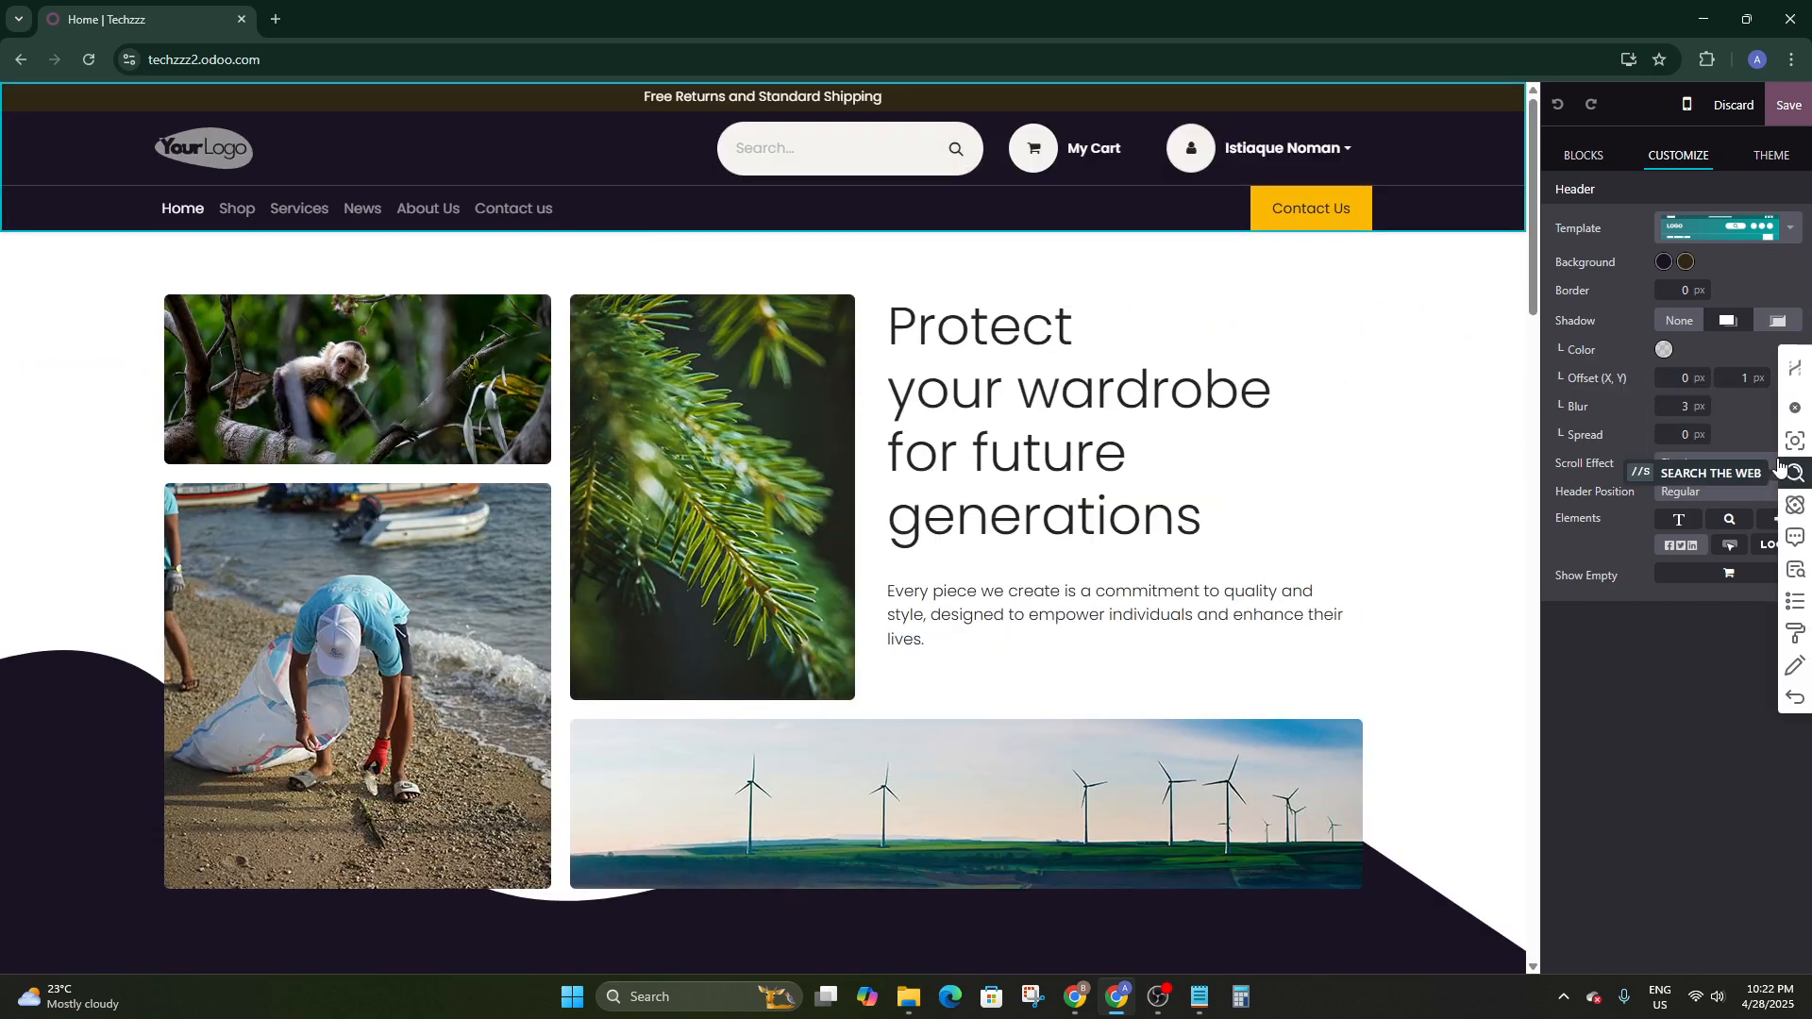
Try the Fade Out scroll effect on the header along the page, and set it back to Fixed
left_click(1710, 463)
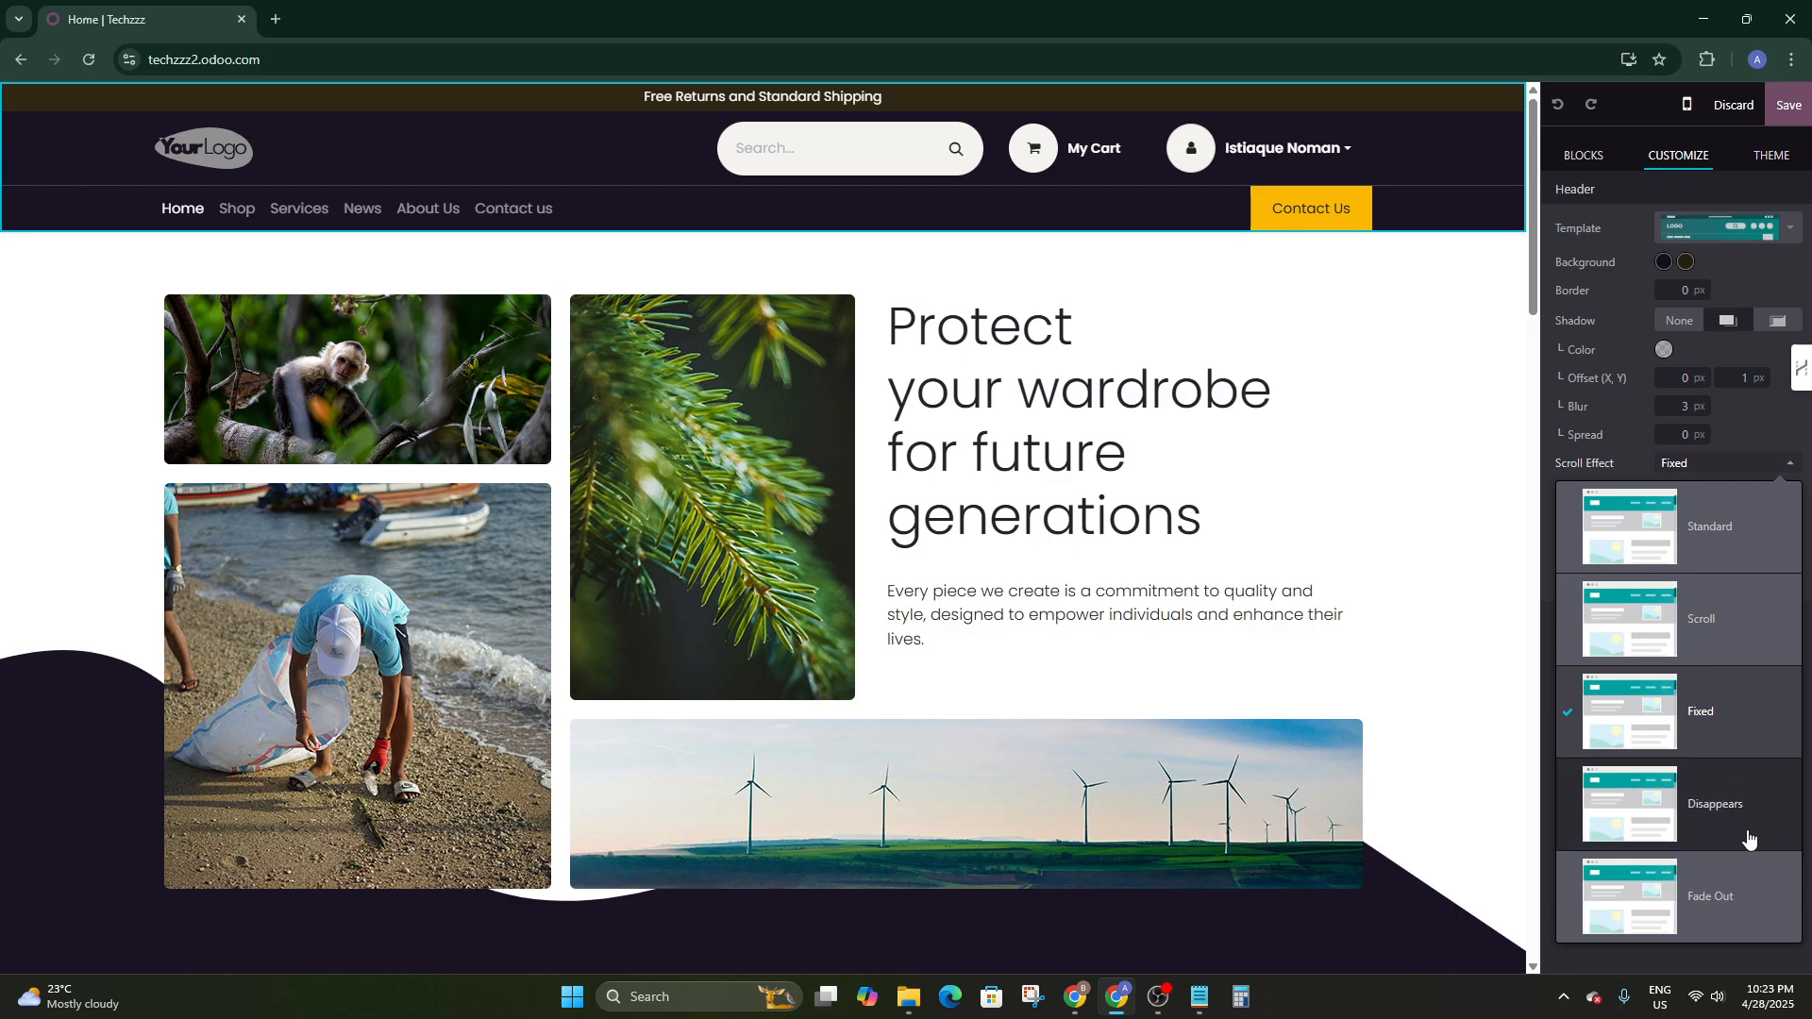
left_click(1709, 908)
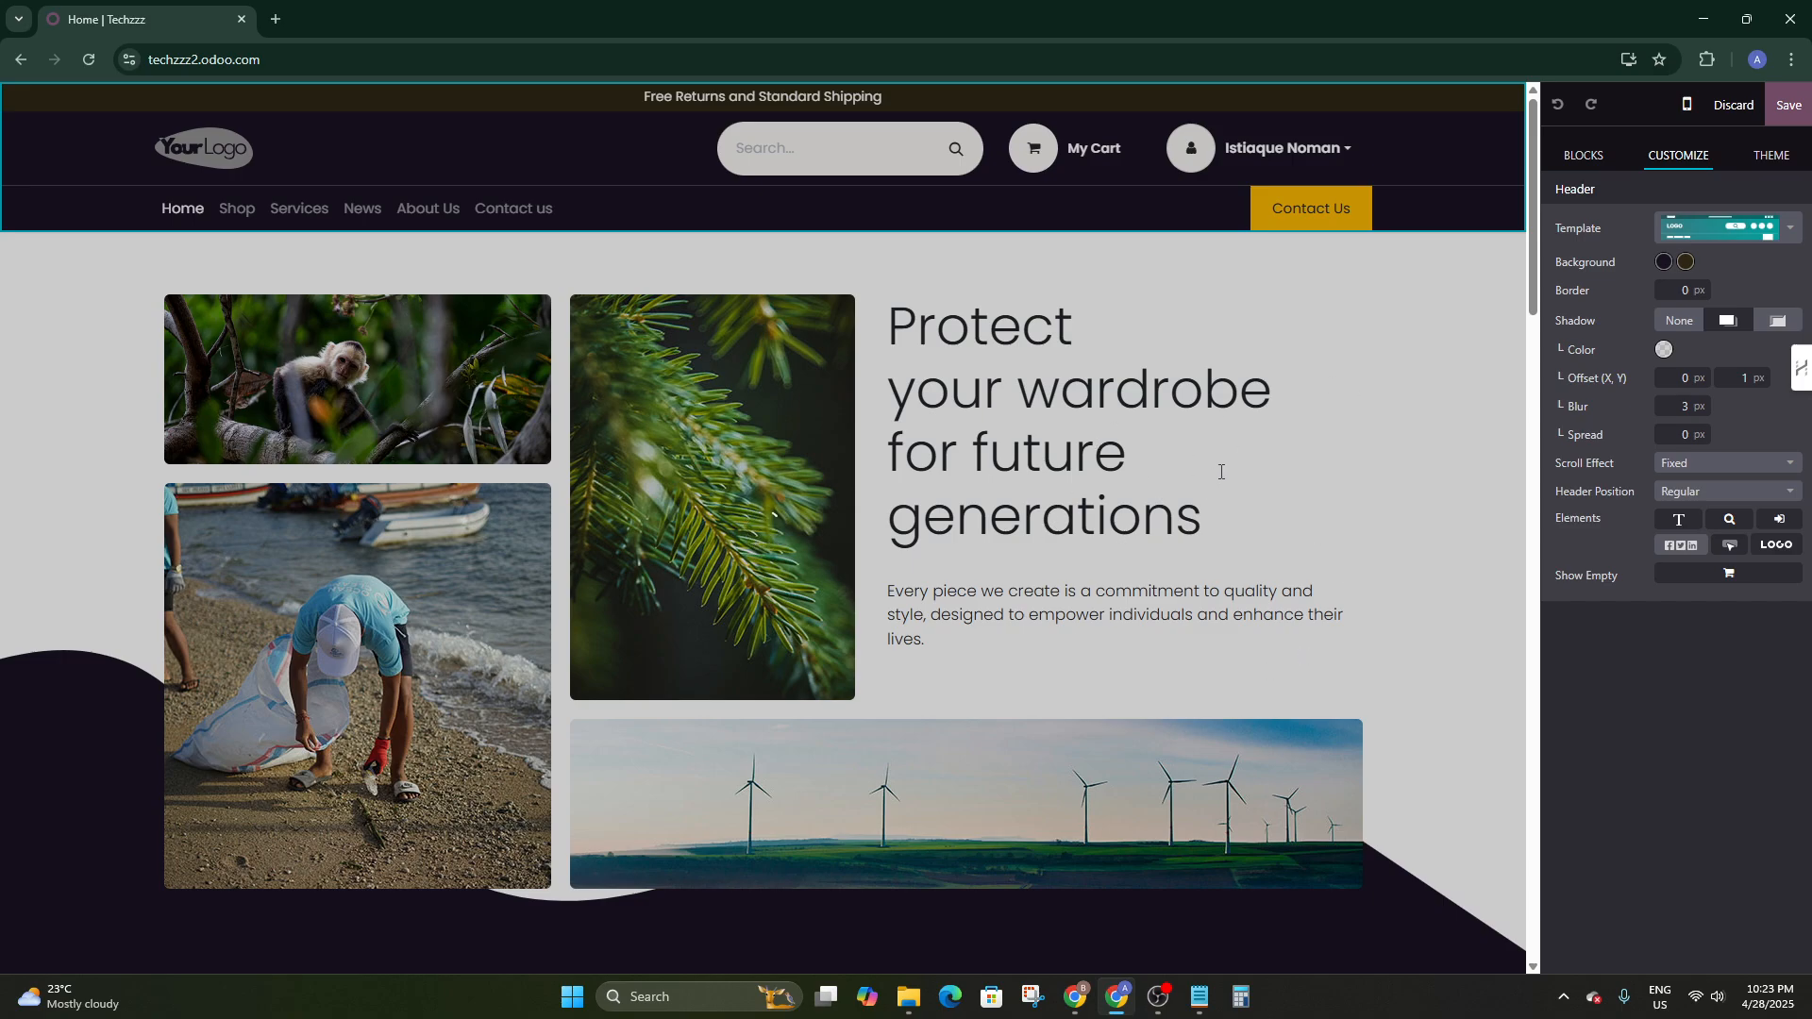
scroll(1161, 415, "down", 10)
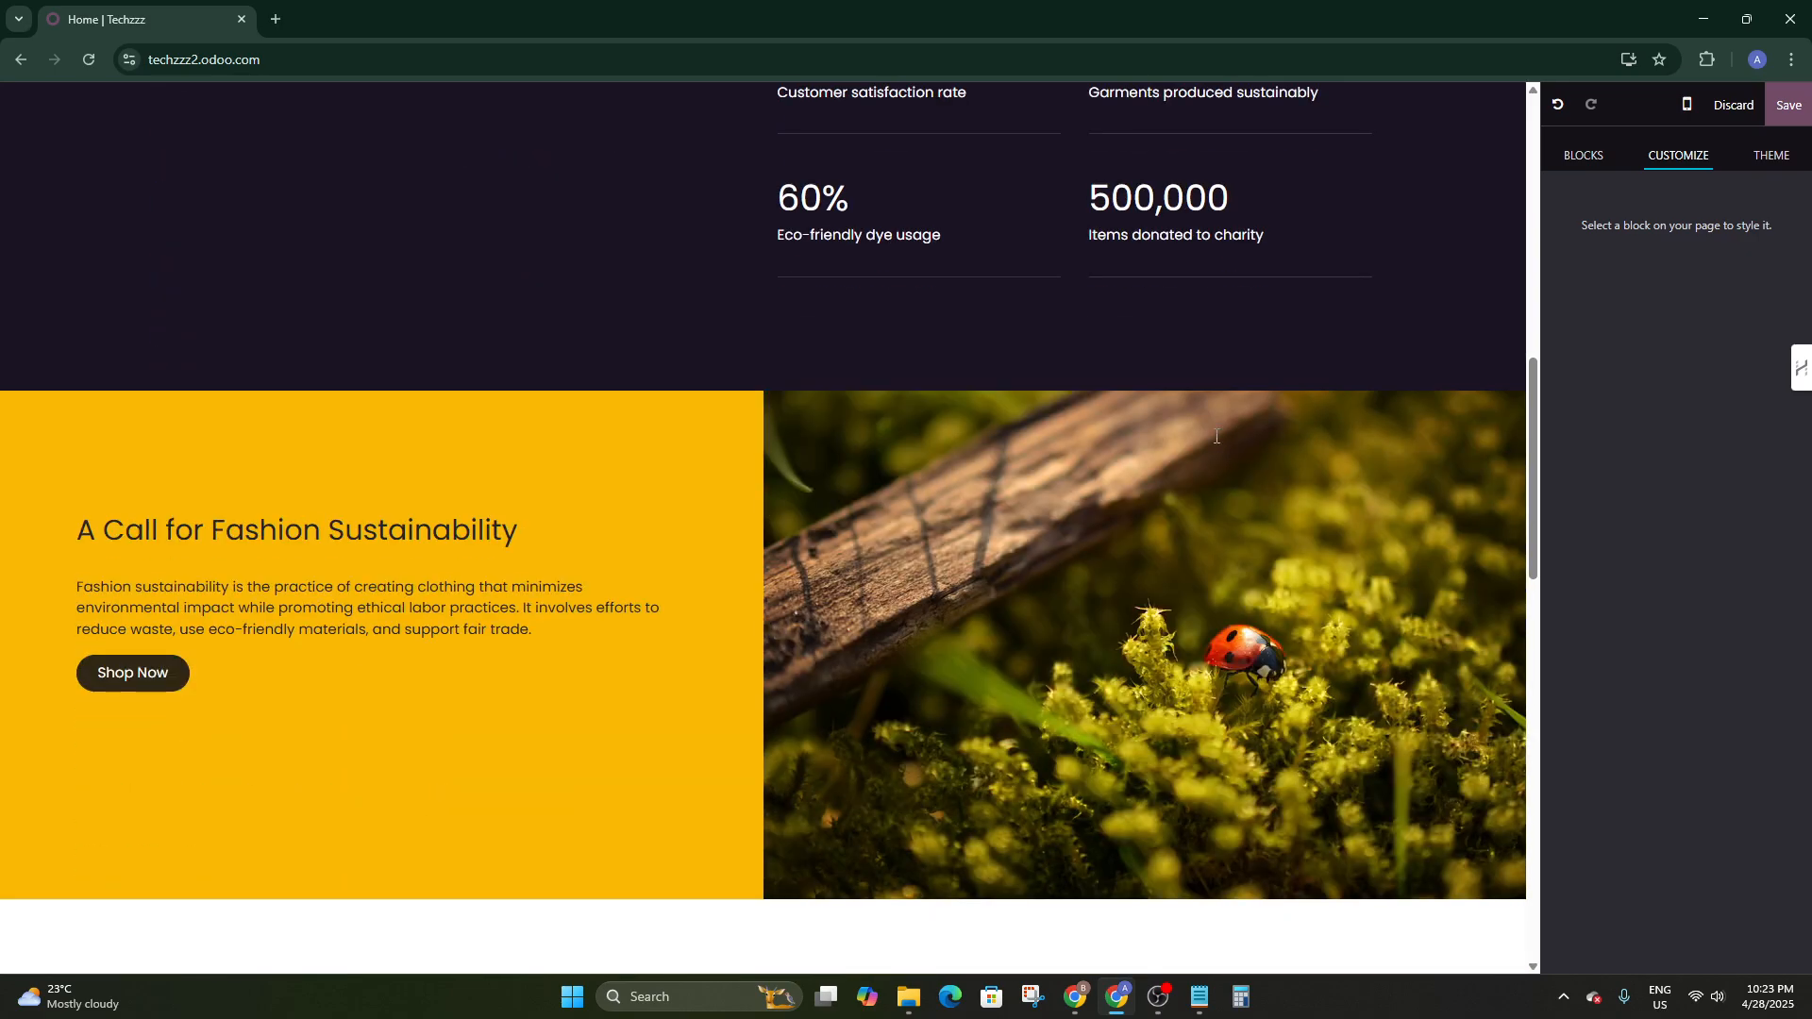
scroll(1306, 392, "up", 10)
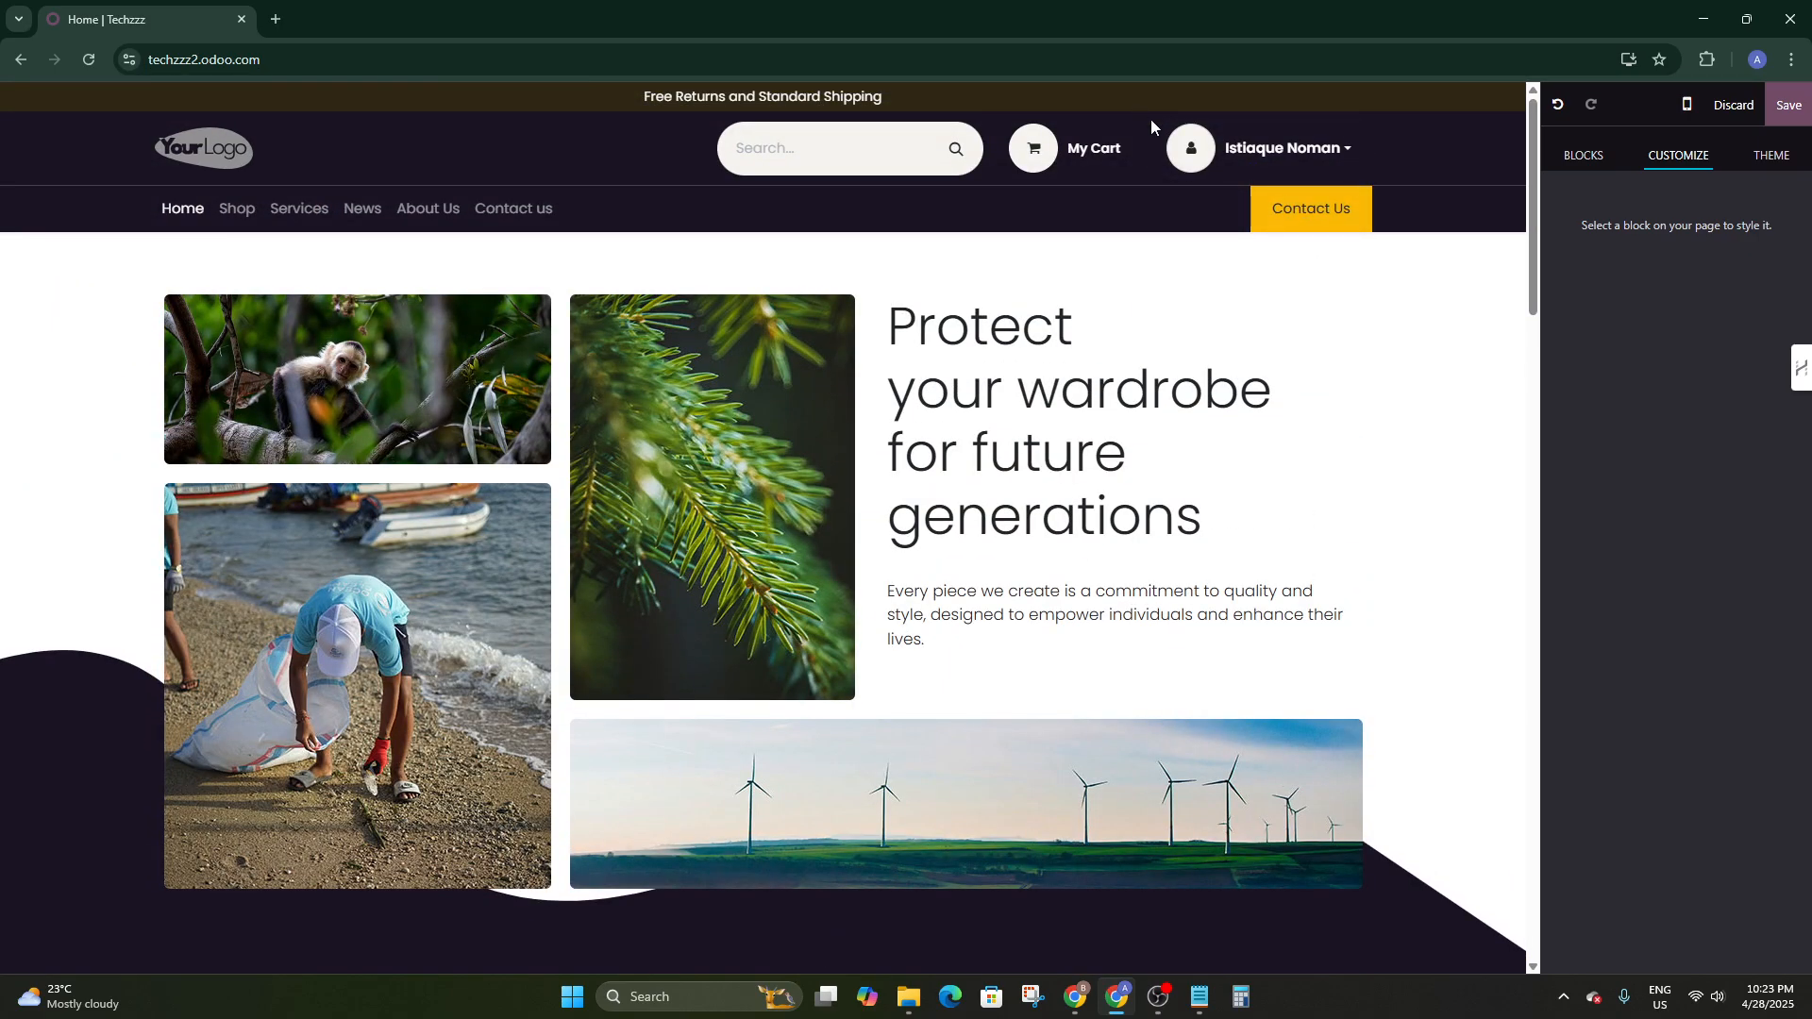
left_click(1486, 156)
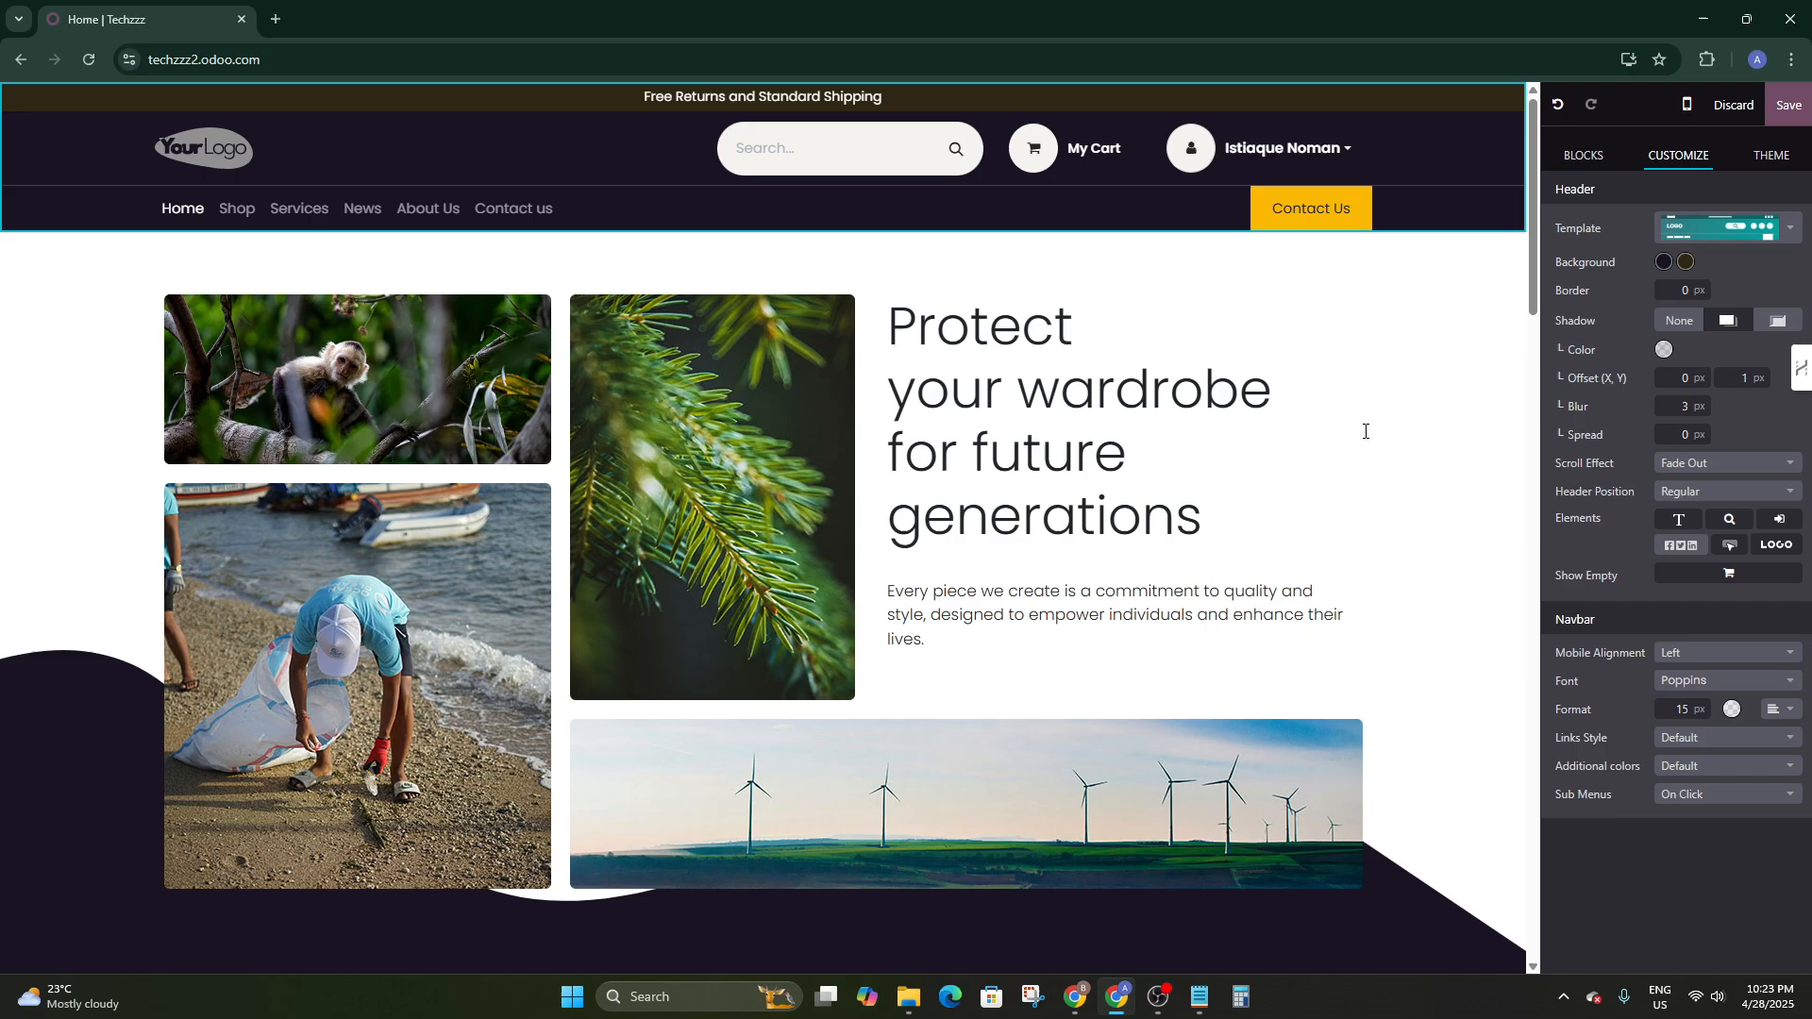
scroll(1340, 424, "down", 5)
scroll(1304, 417, "up", 5)
scroll(1288, 415, "down", 7)
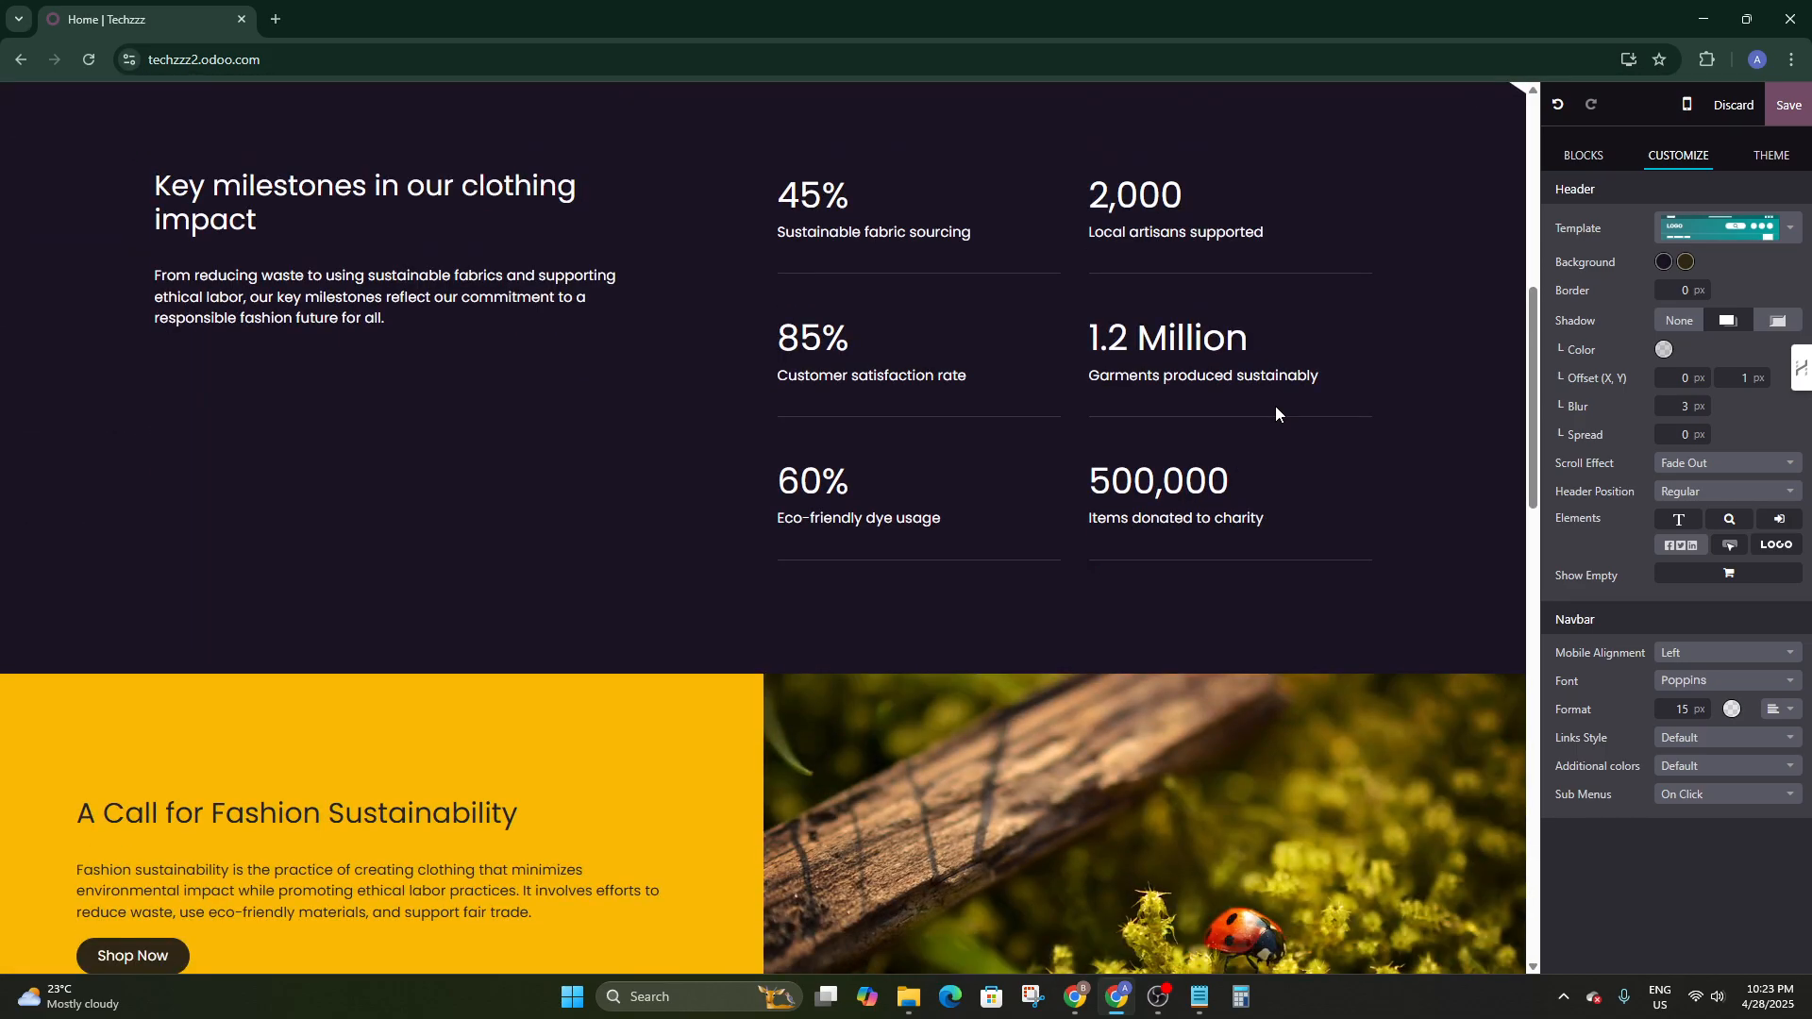
scroll(1276, 413, "down", 6)
scroll(1132, 331, "up", 10)
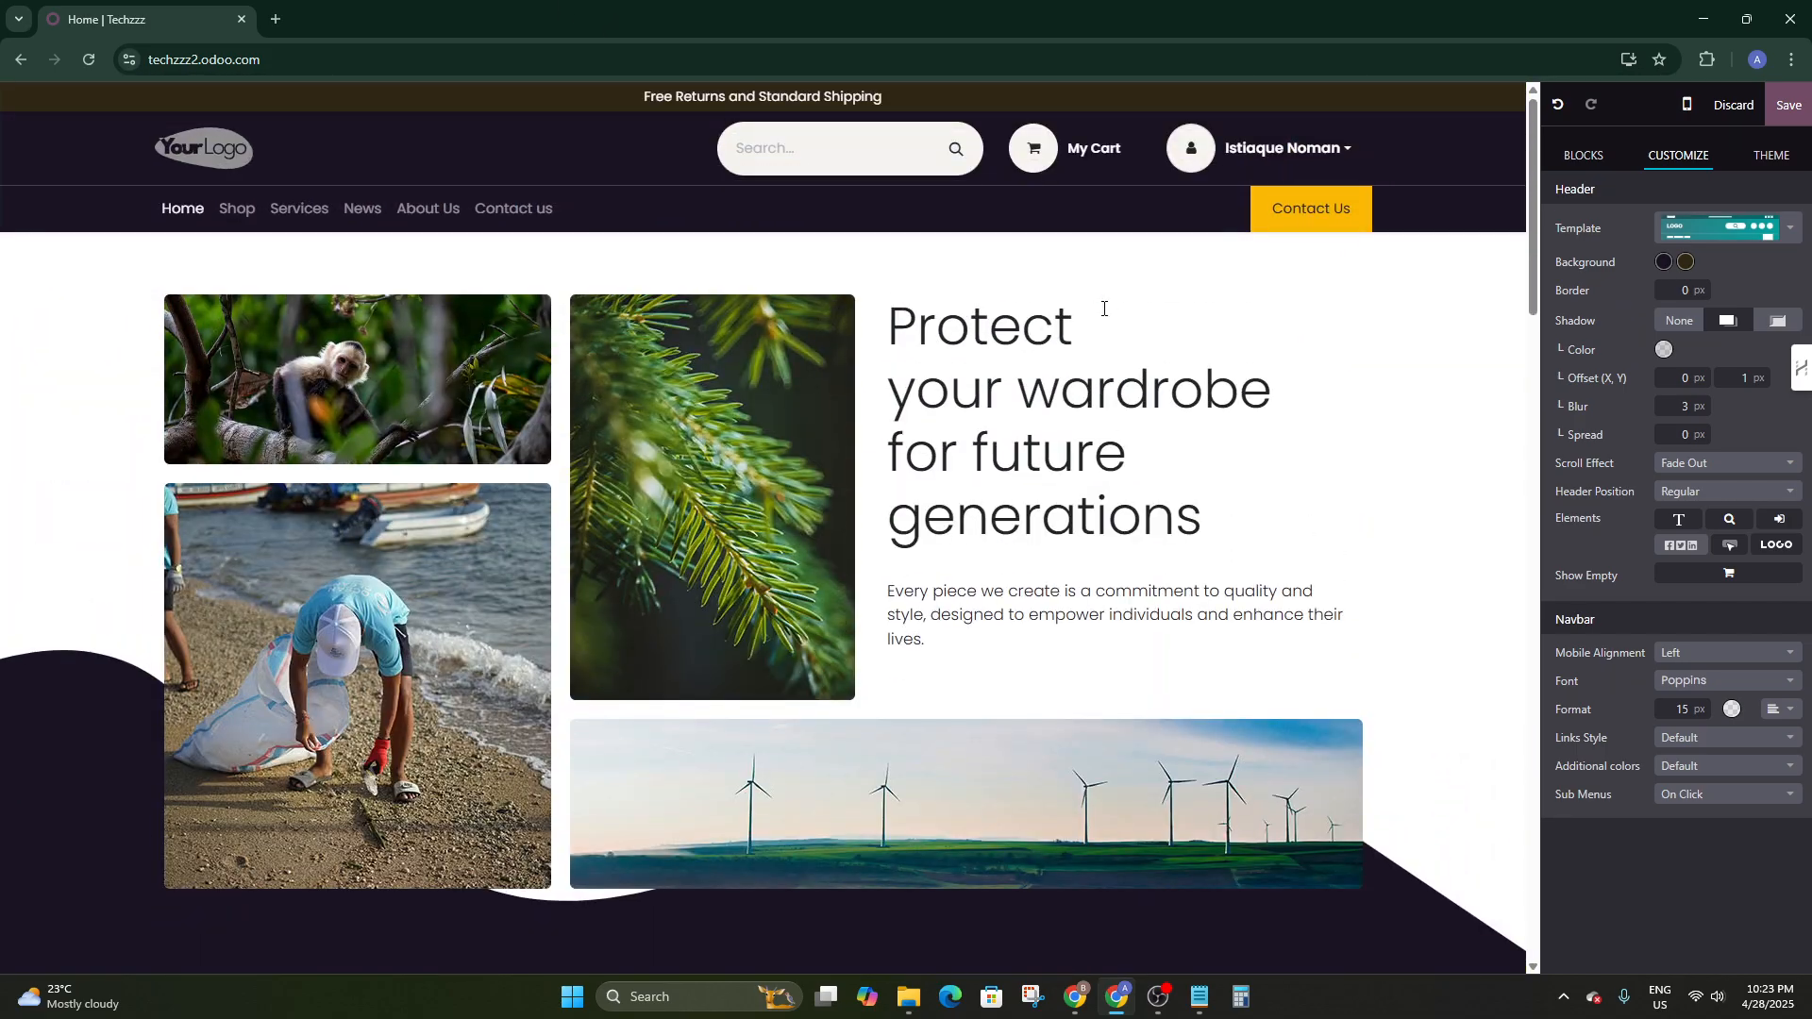
left_click(1699, 463)
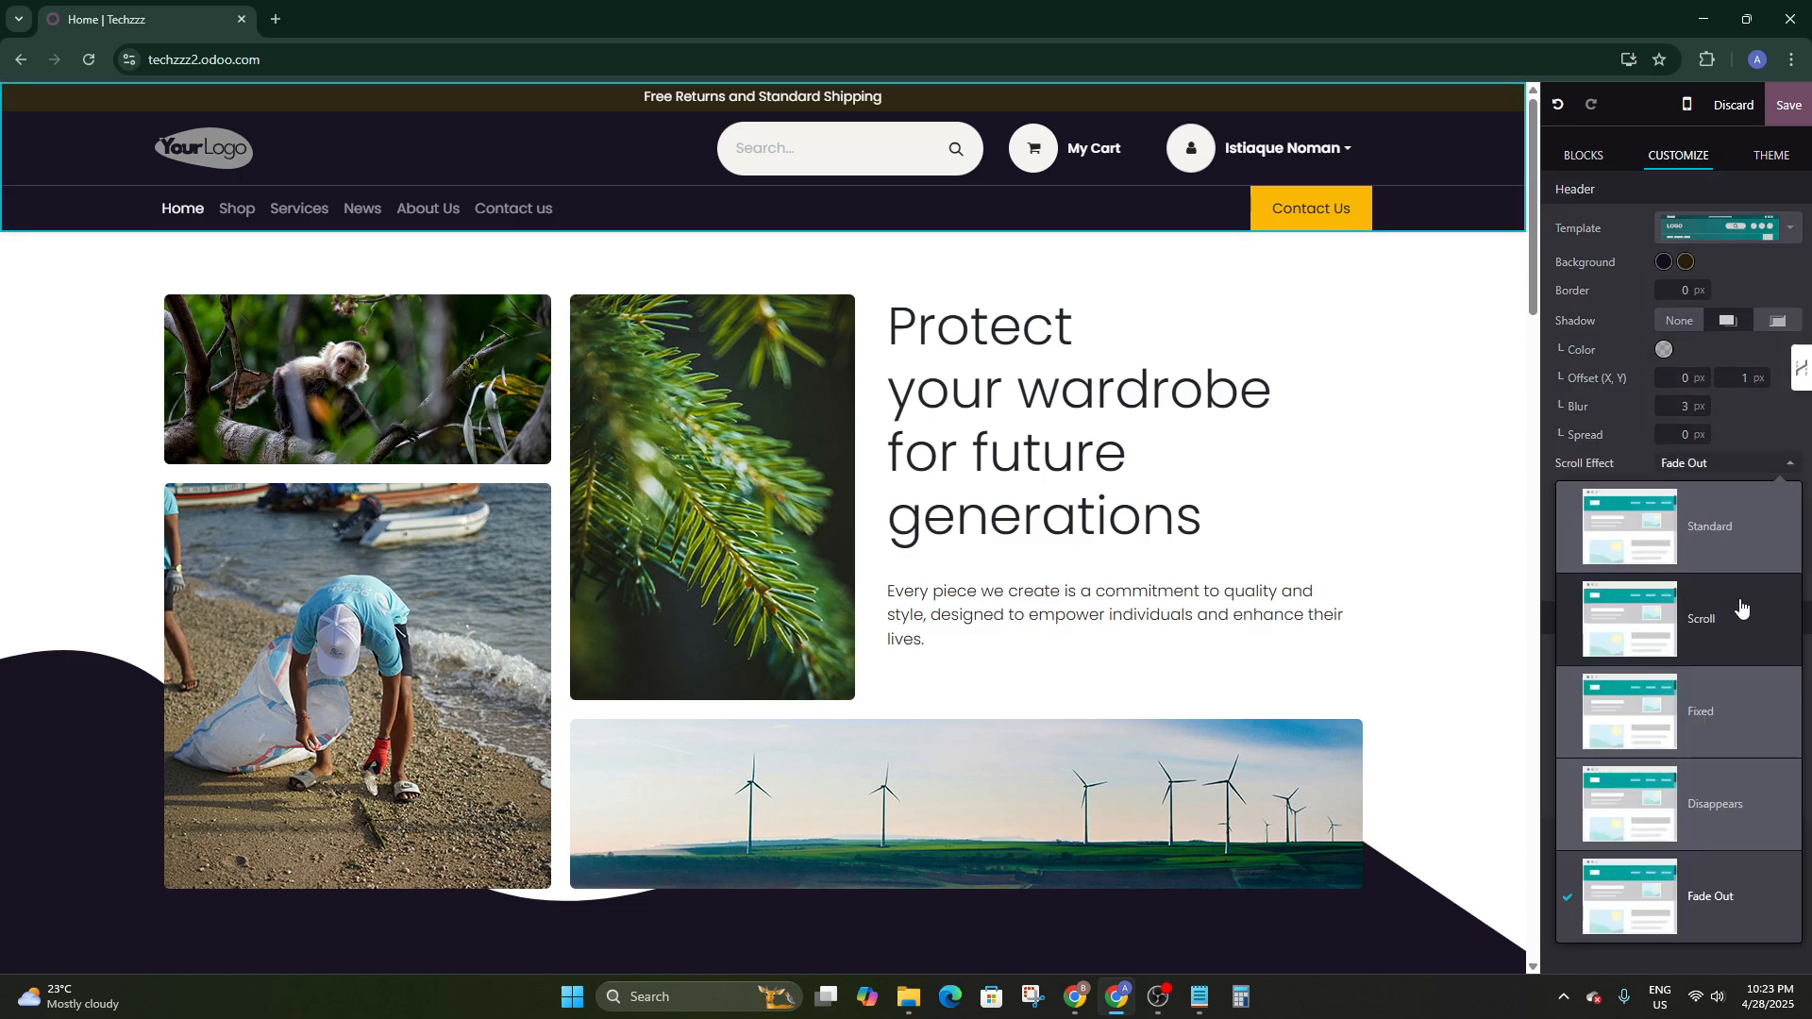
left_click(1703, 710)
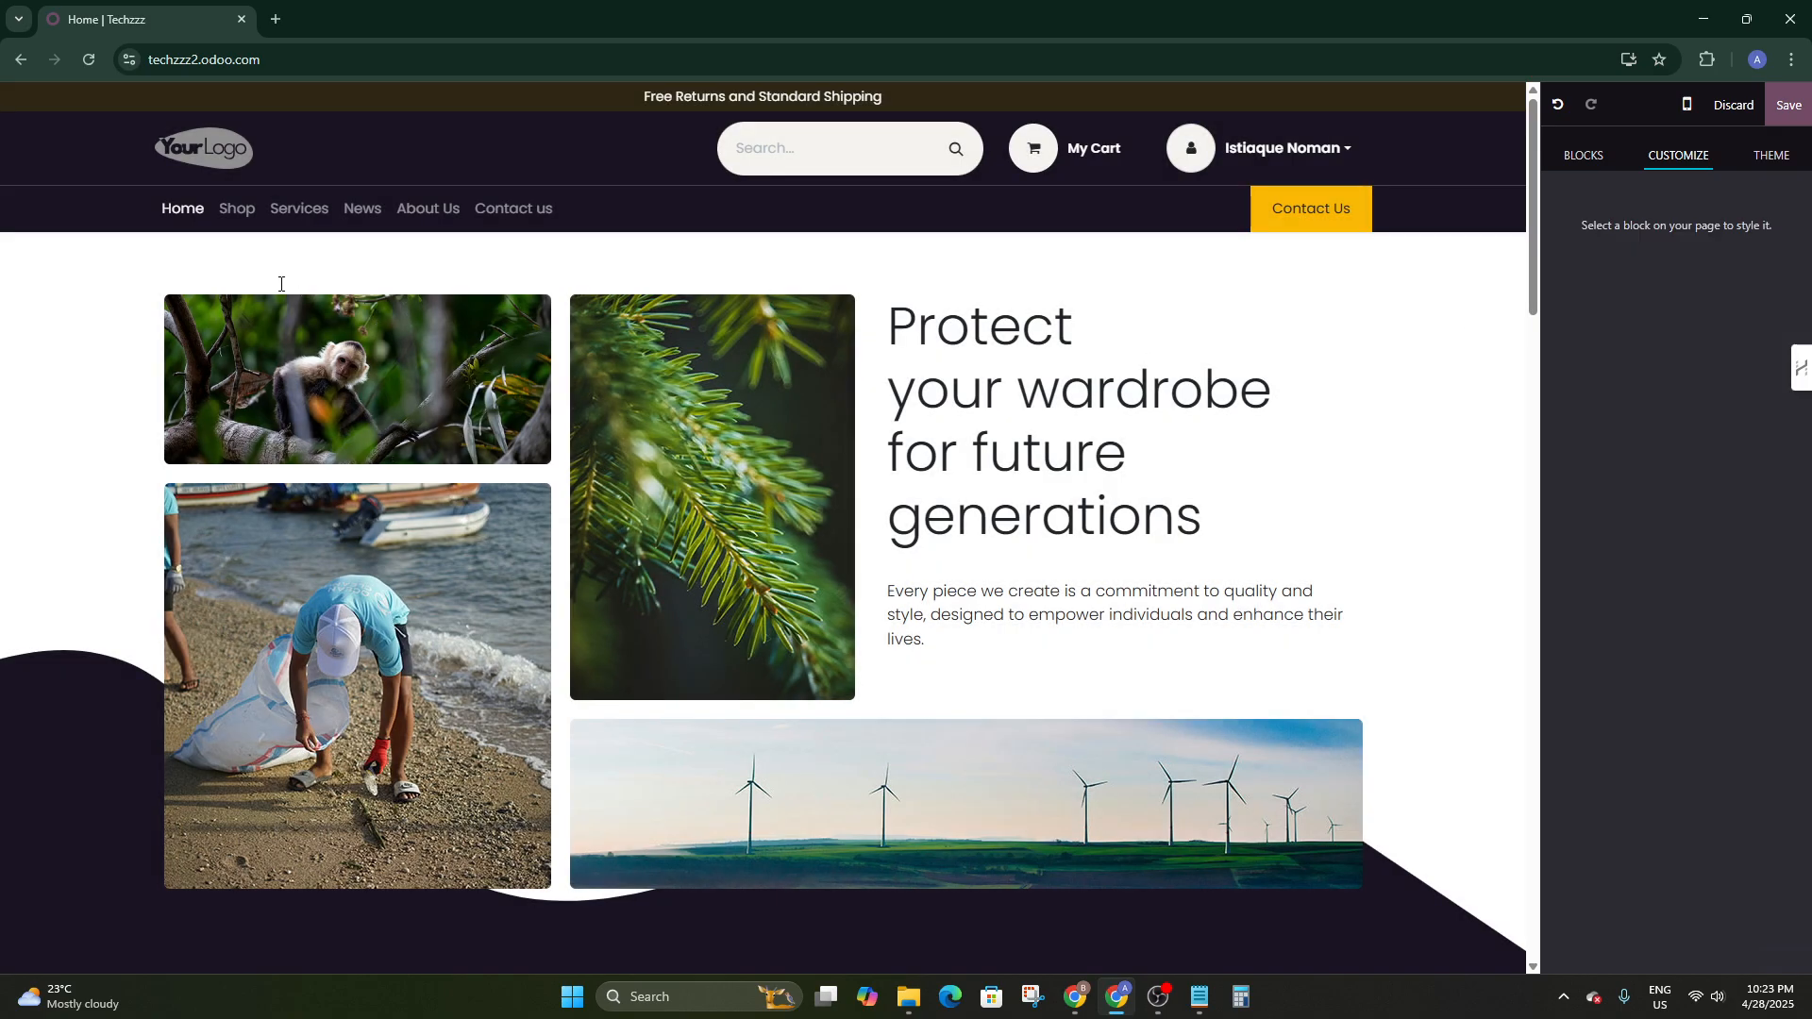
Replace the header logo with the uploaded close-up young businessman photo, and check the header along the page
left_click(189, 148)
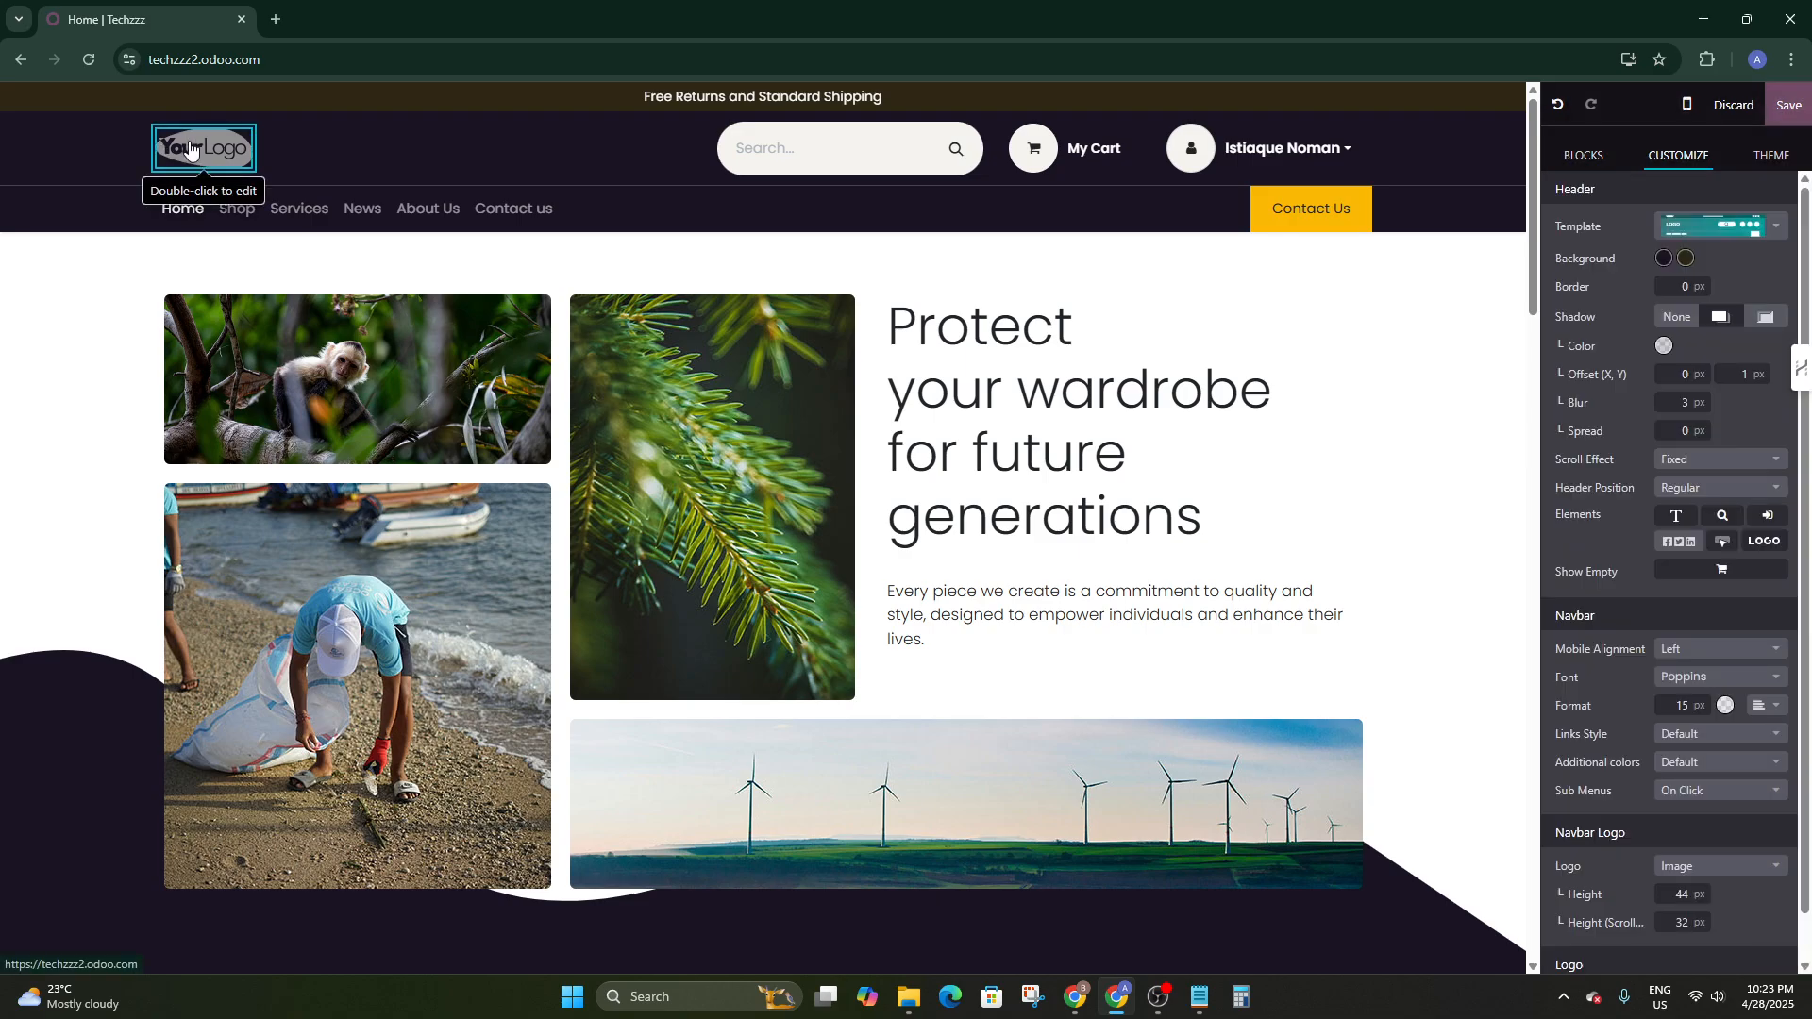
scroll(1775, 946, "down", 1)
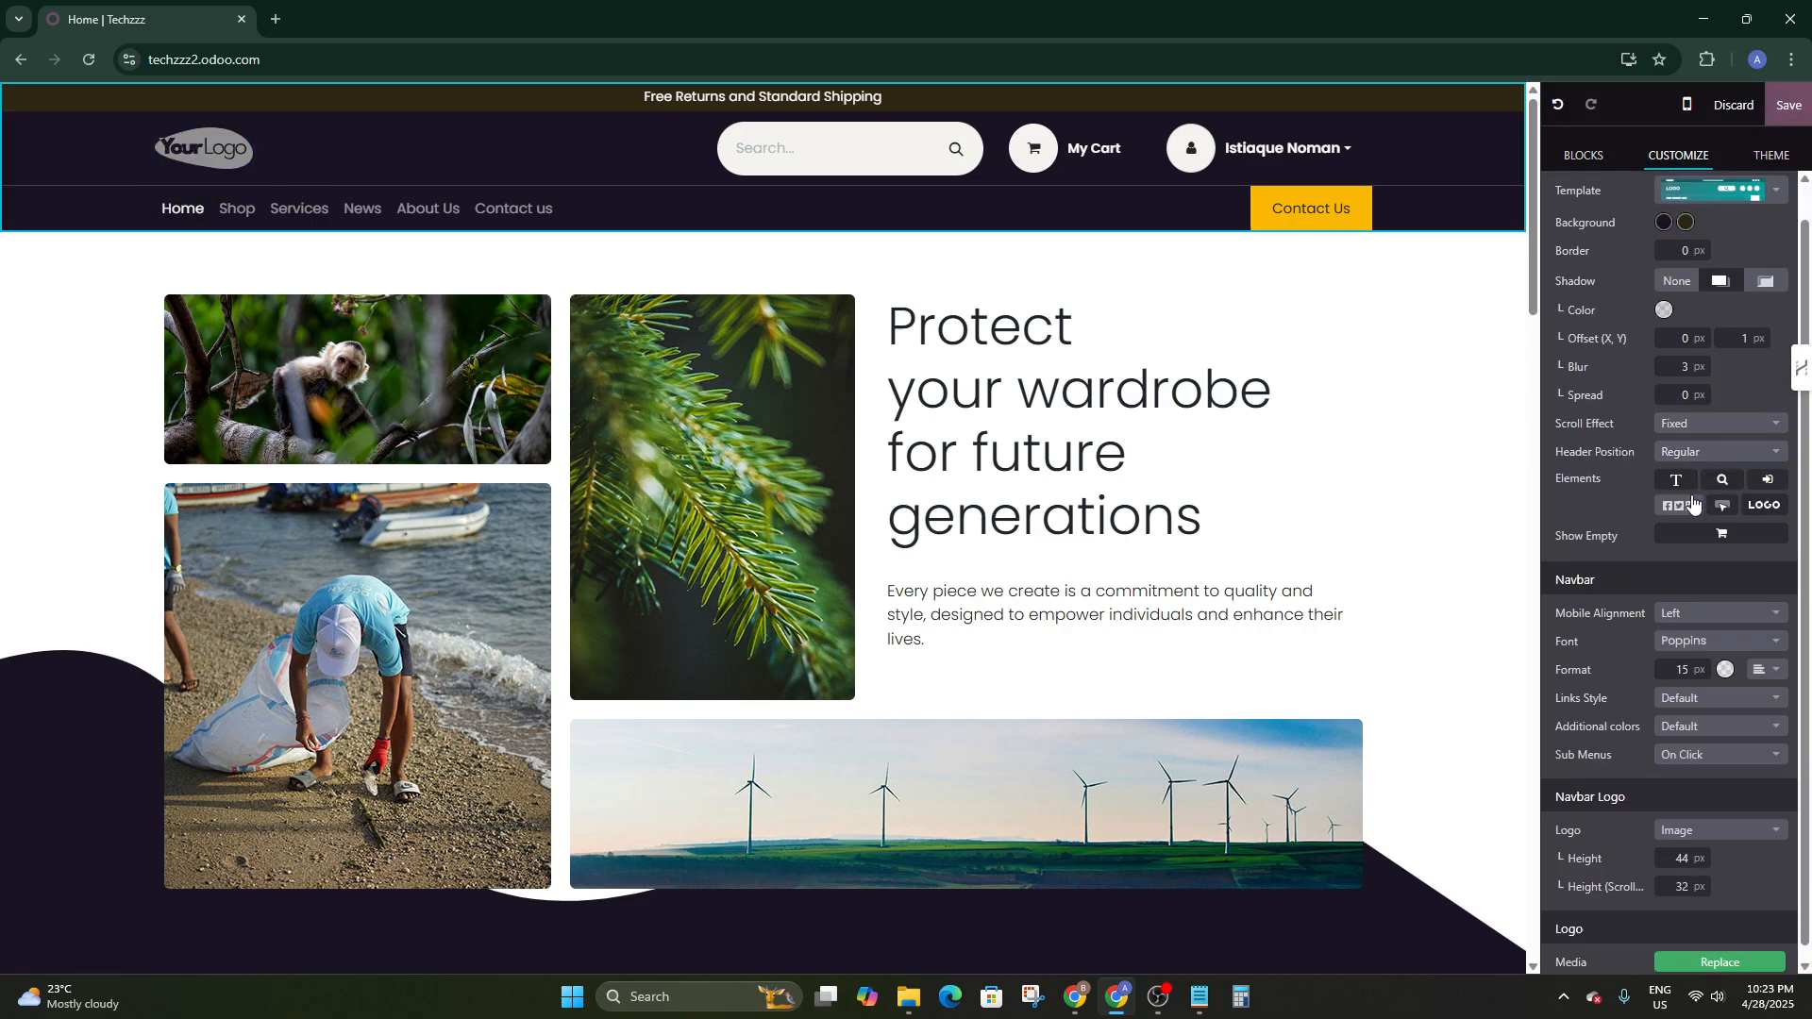
left_click(1719, 950)
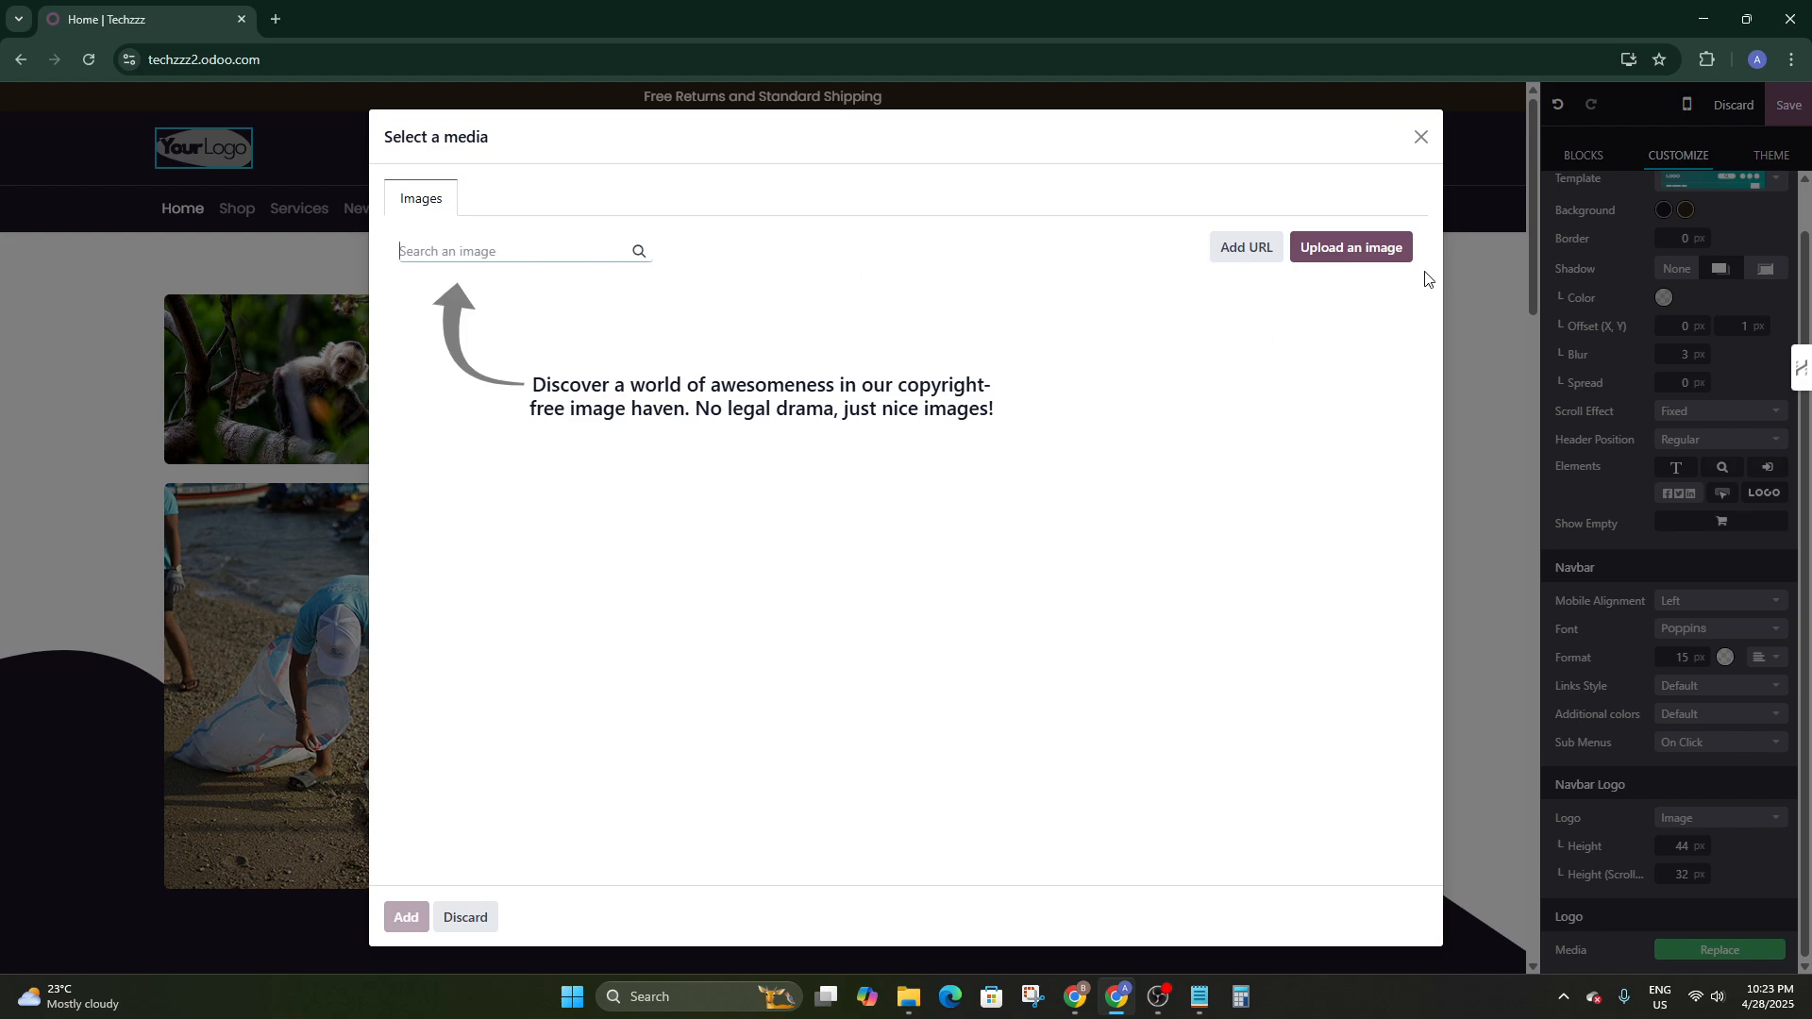
left_click(1365, 253)
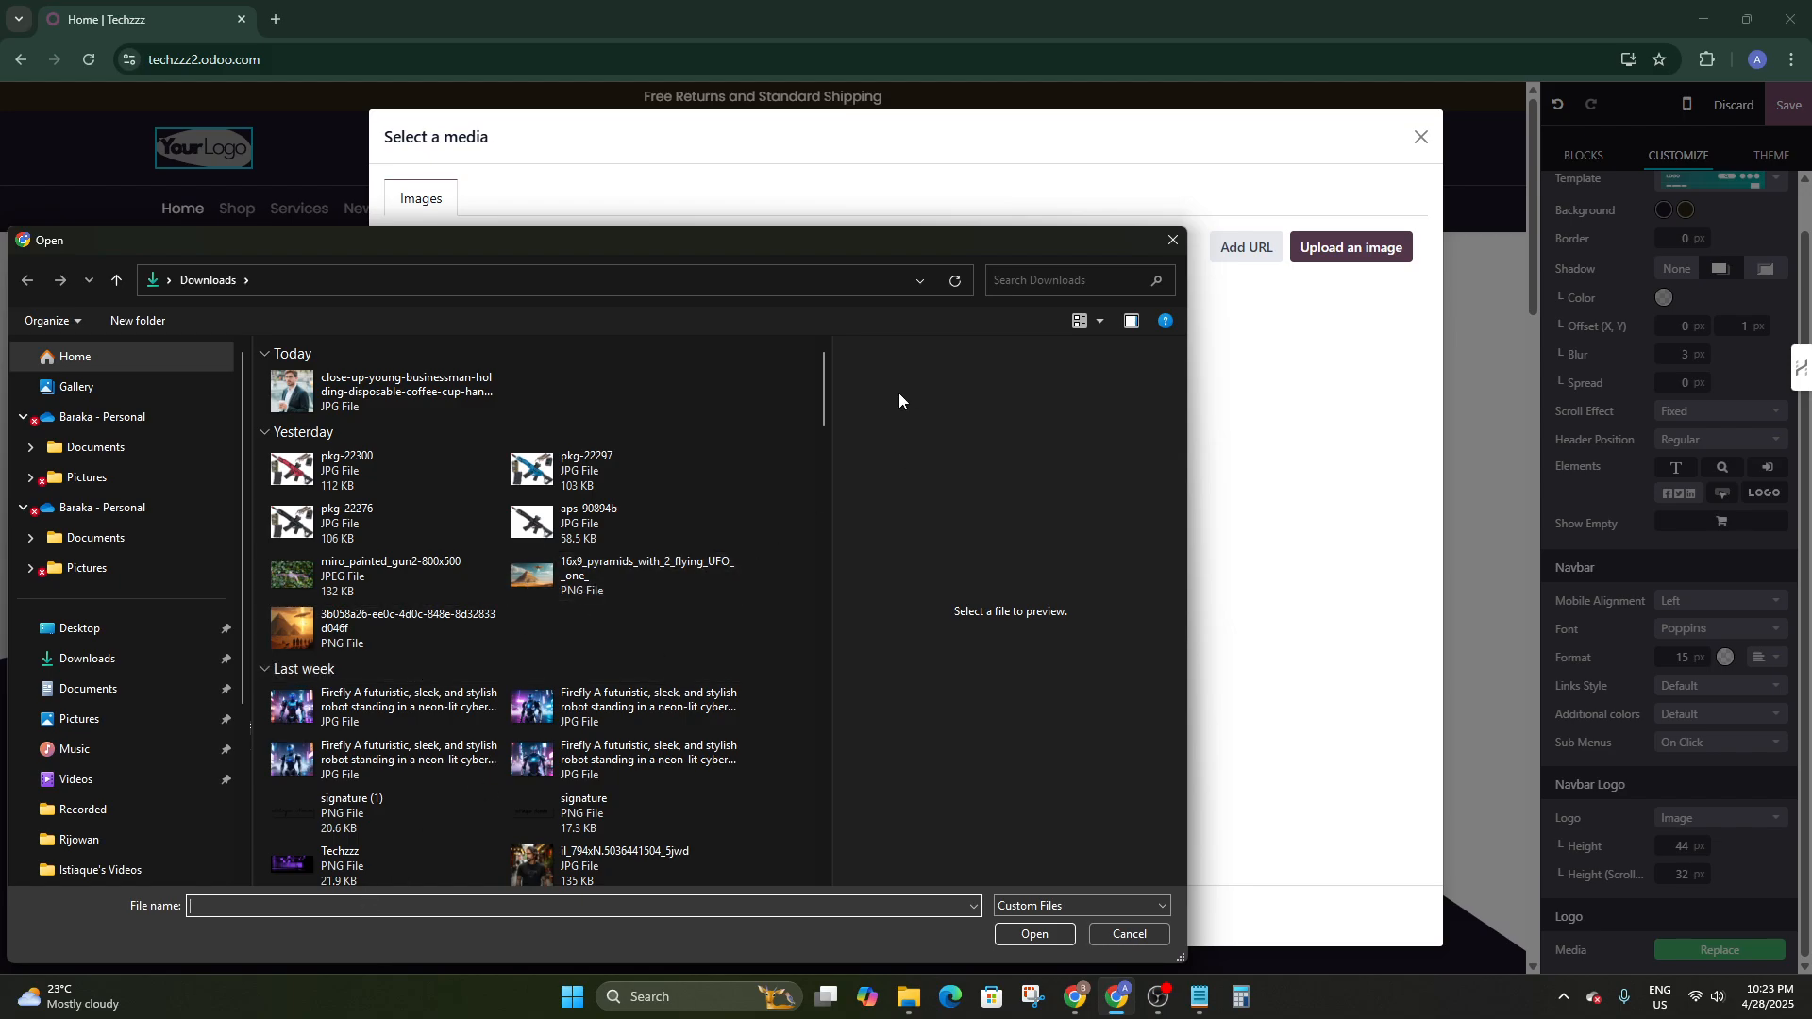
left_click(1178, 247)
left_click(1351, 247)
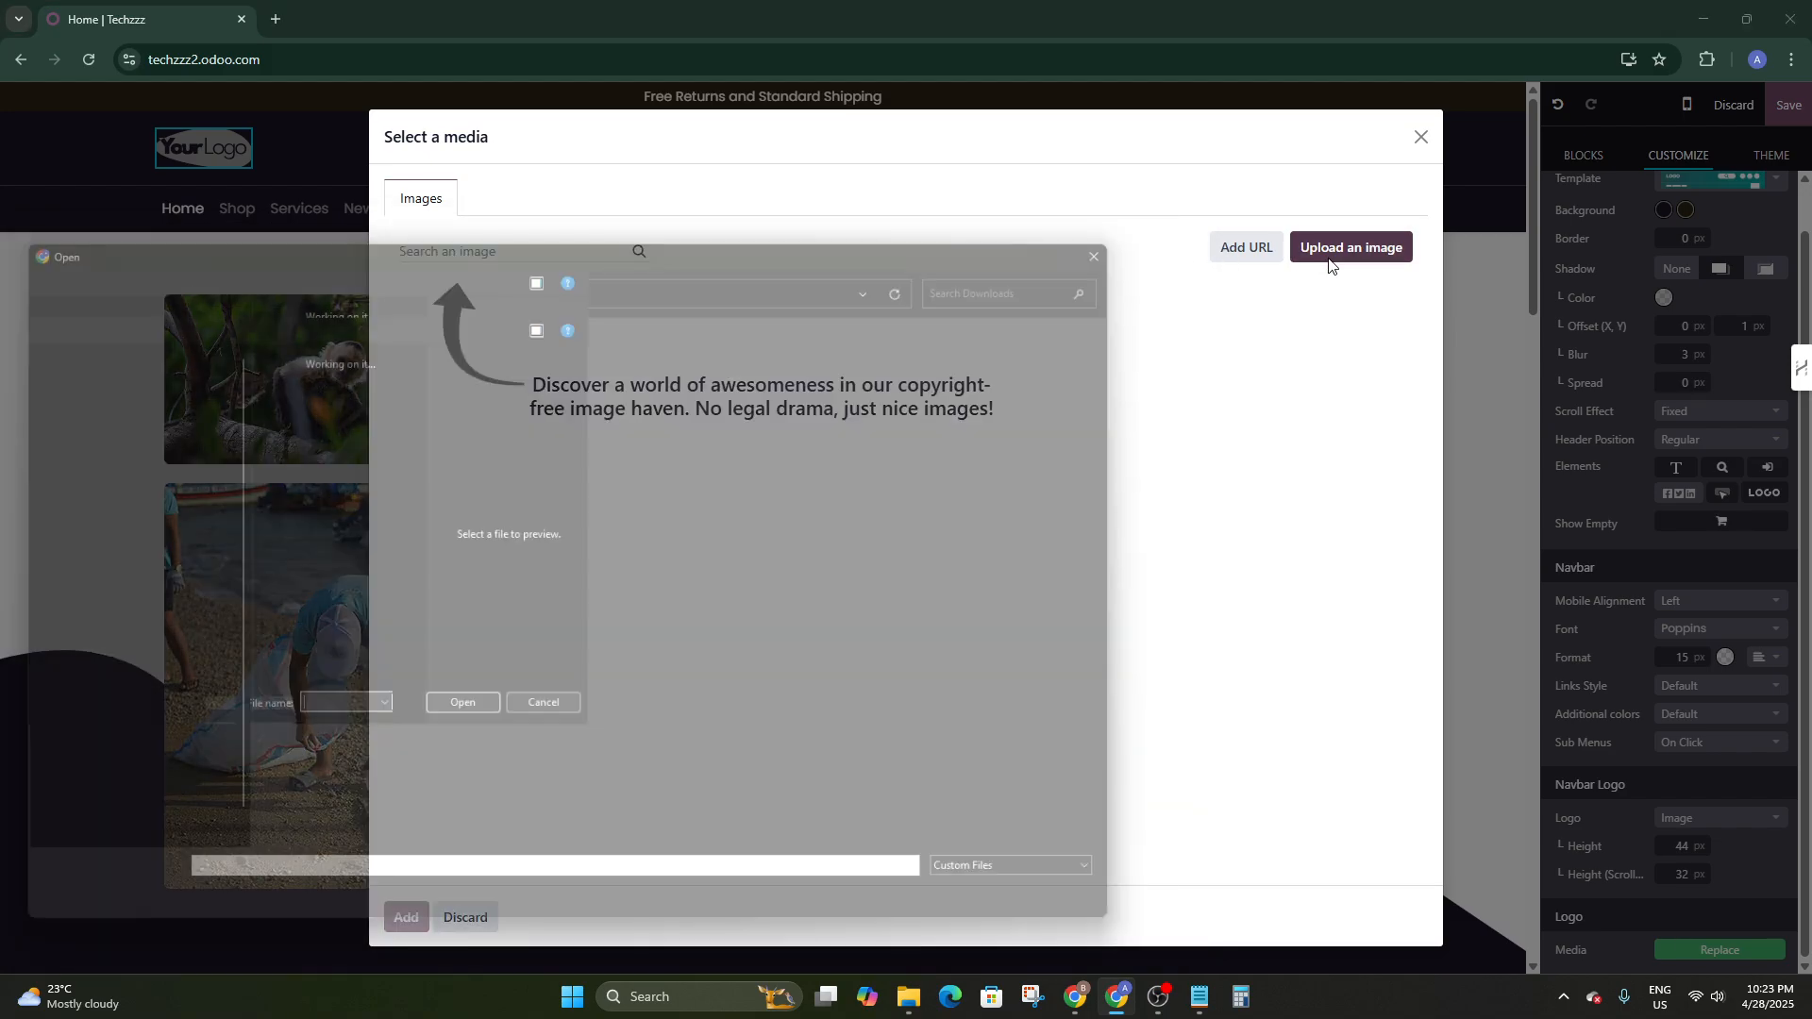
double_click(355, 404)
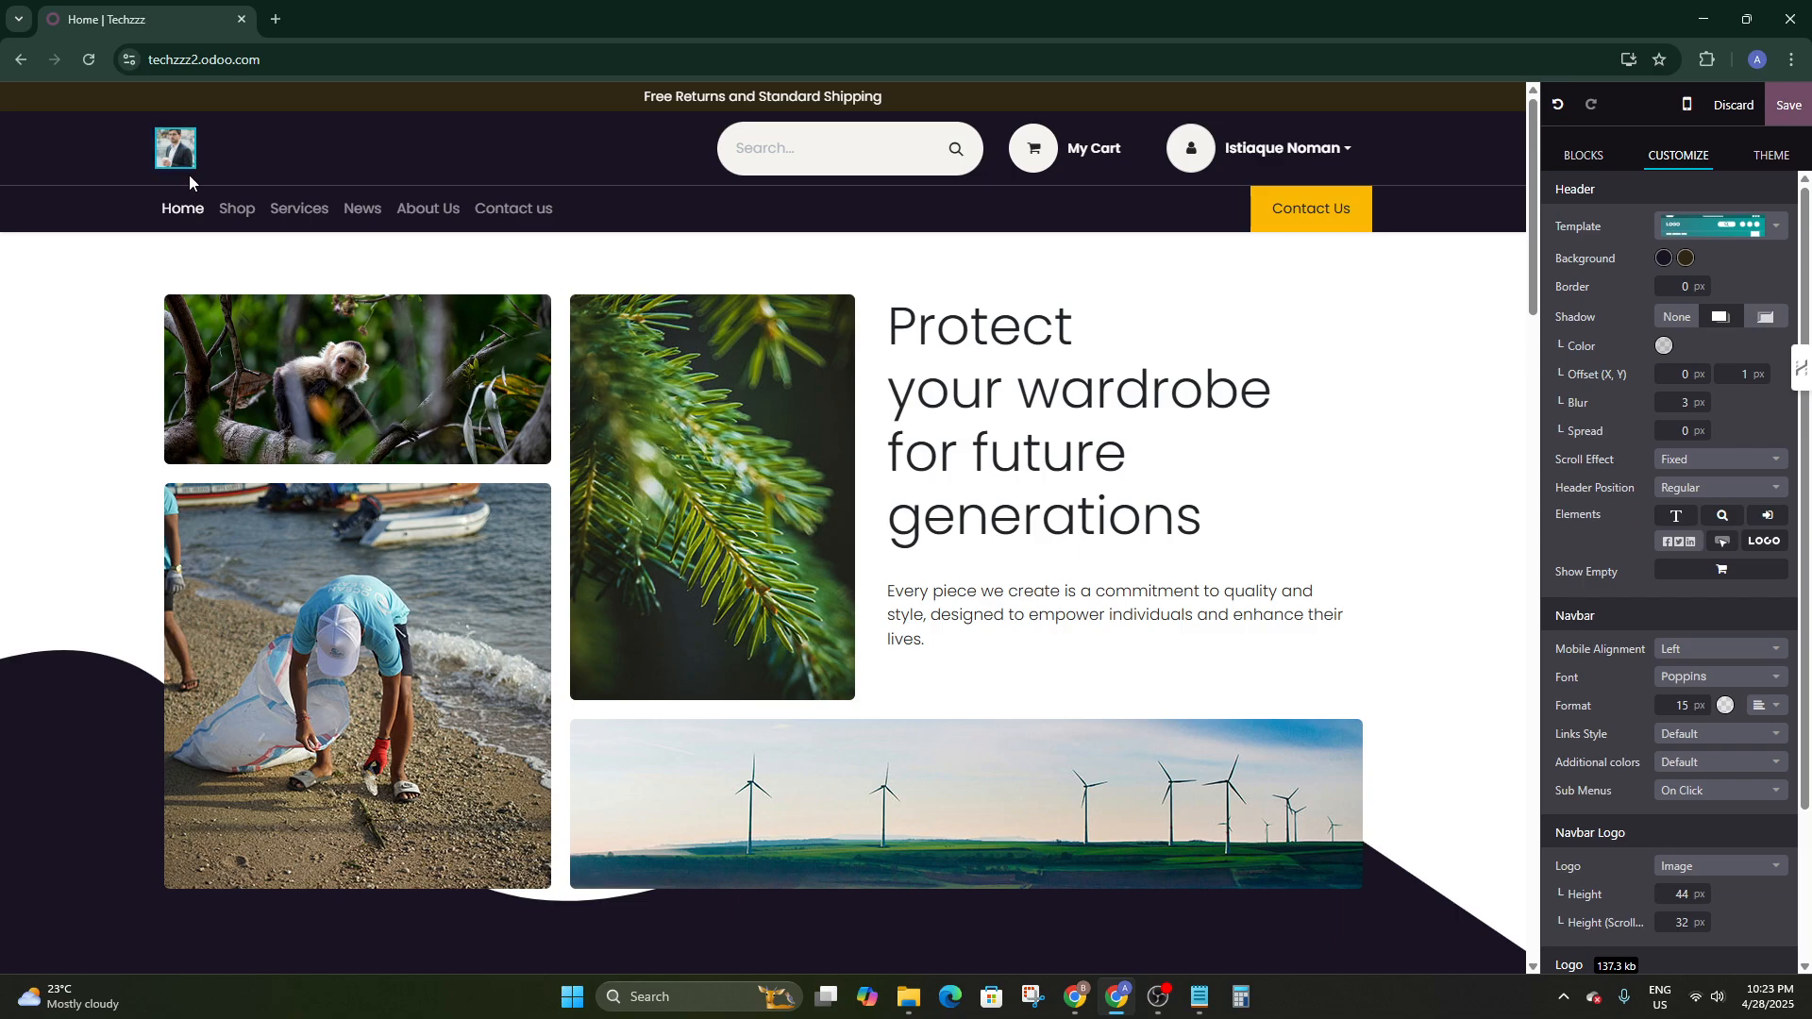
scroll(1009, 273, "down", 5)
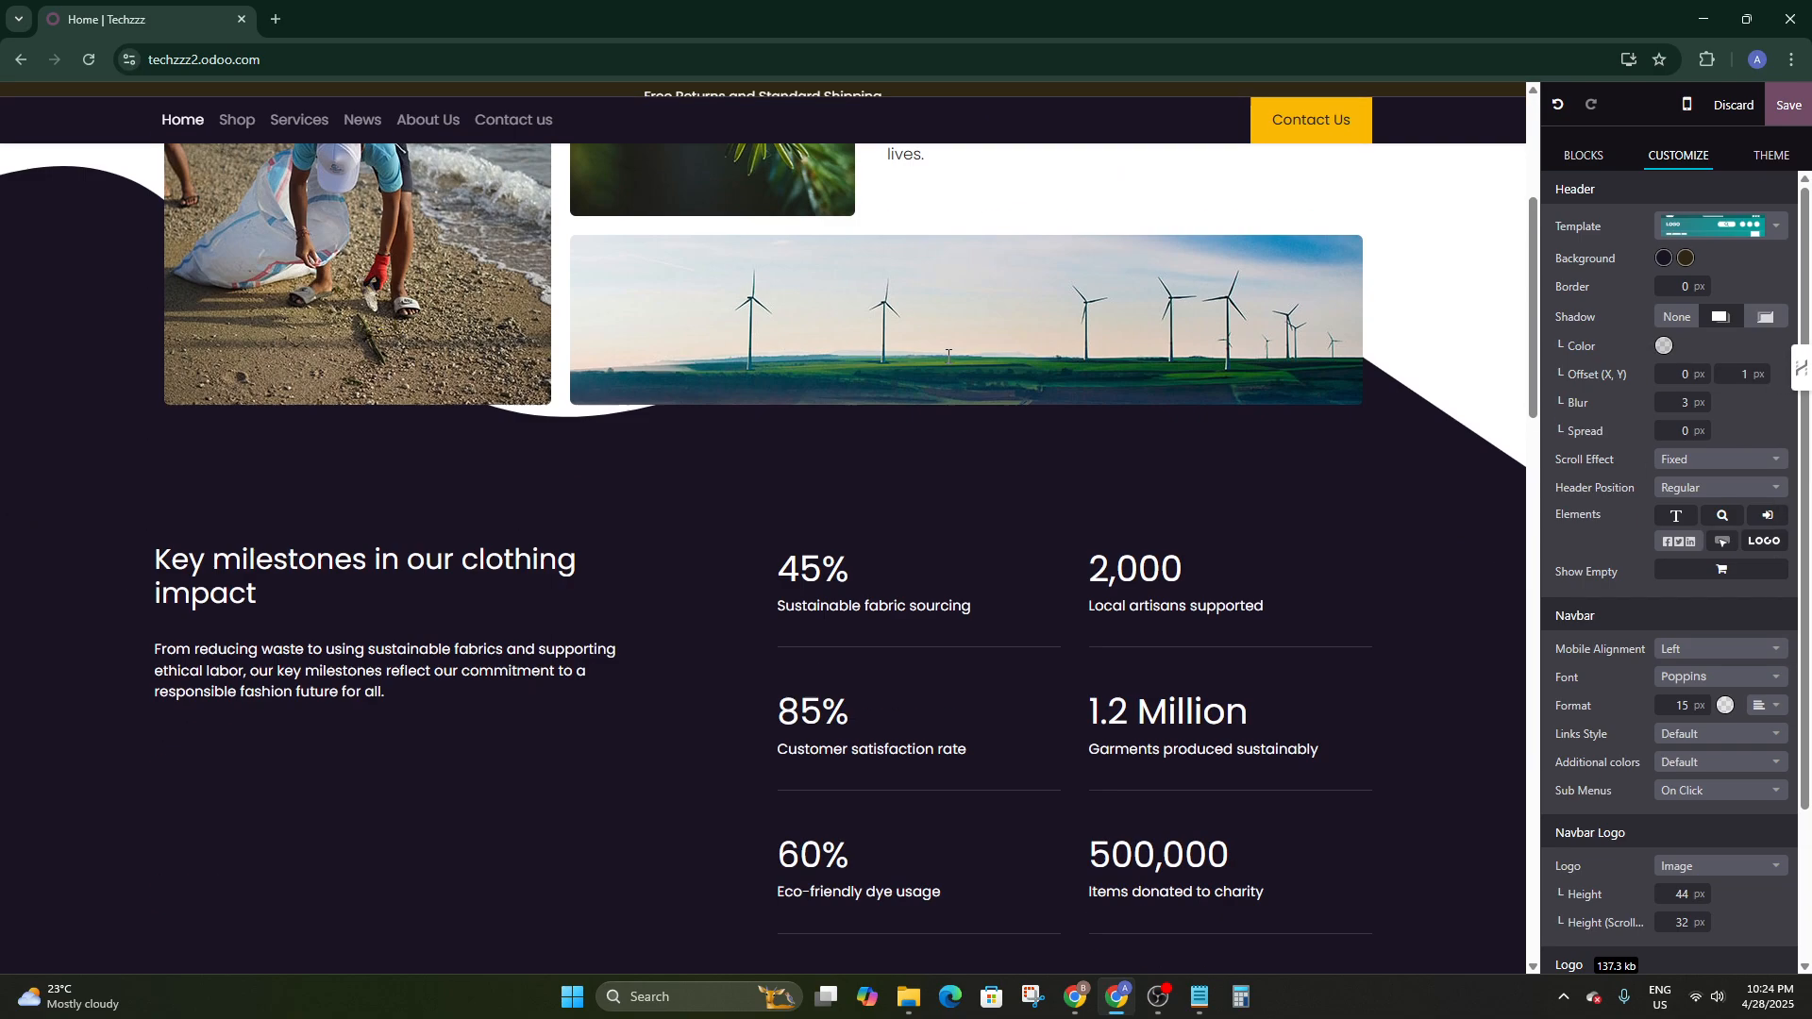
scroll(1354, 352, "up", 5)
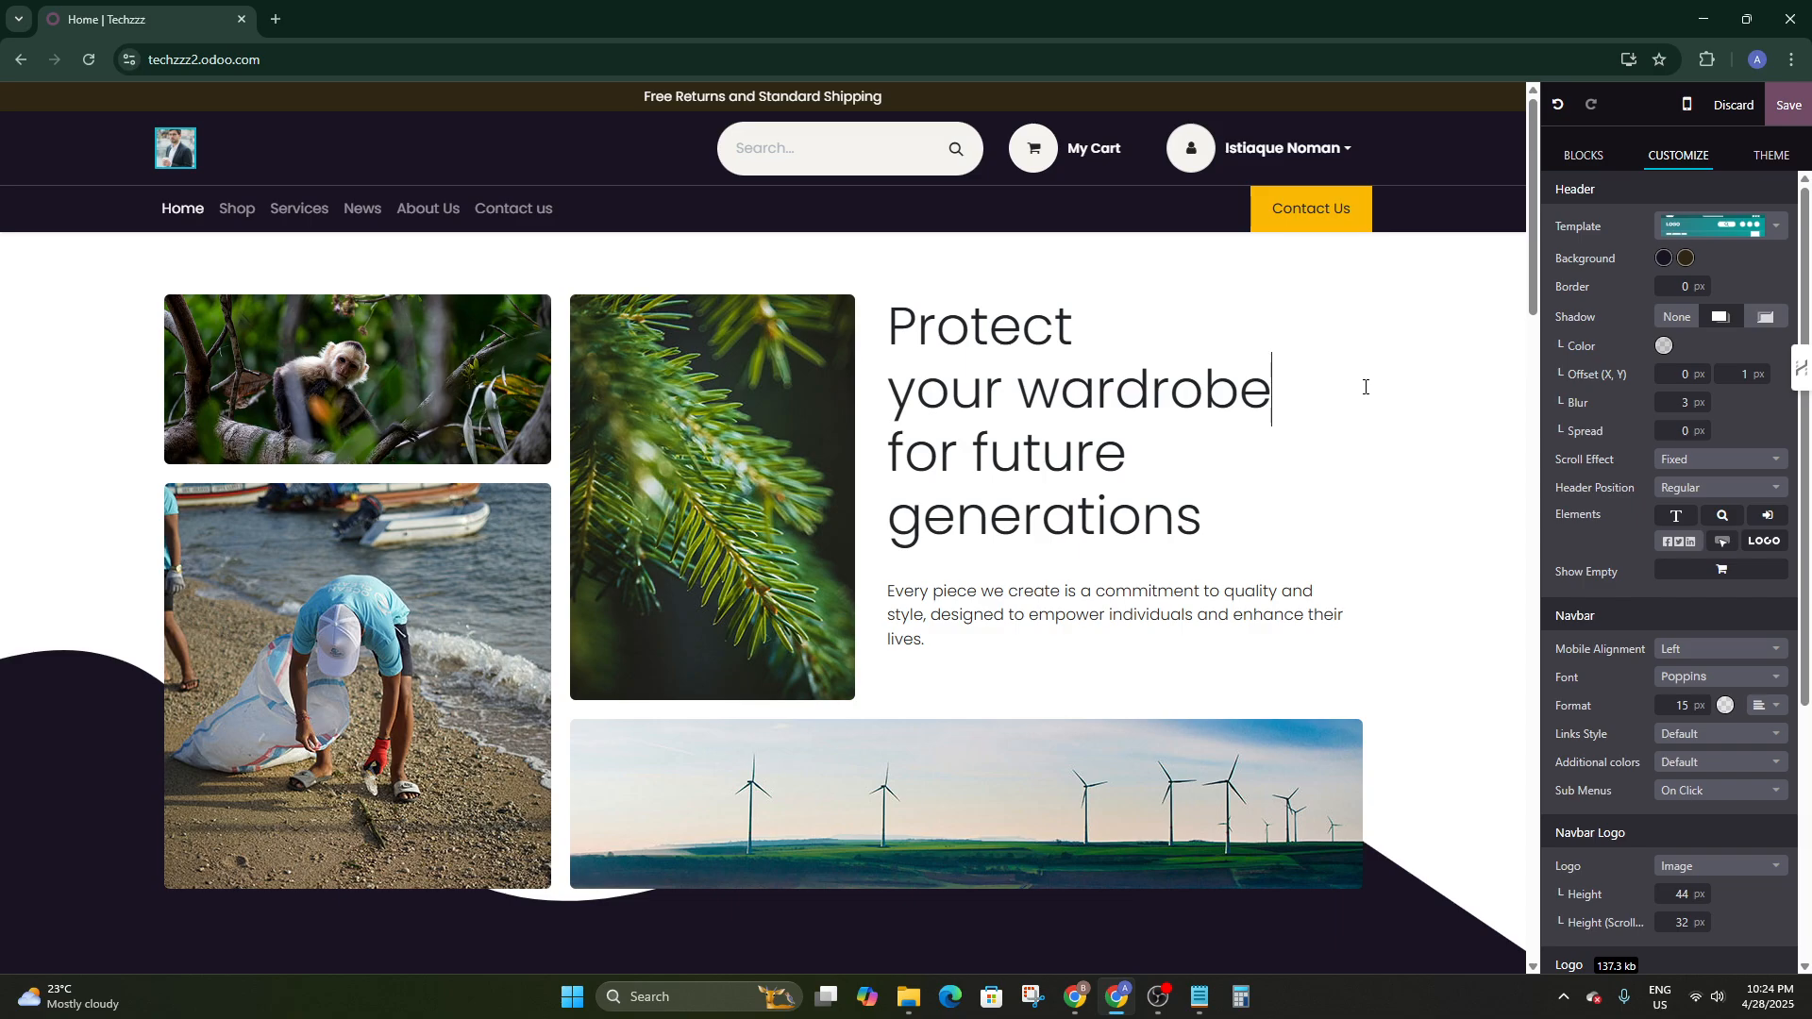
Examine the available building block categories and the homepage sections from the photo grid down to the collaborations and testimonials
left_click(1368, 388)
left_click(1406, 375)
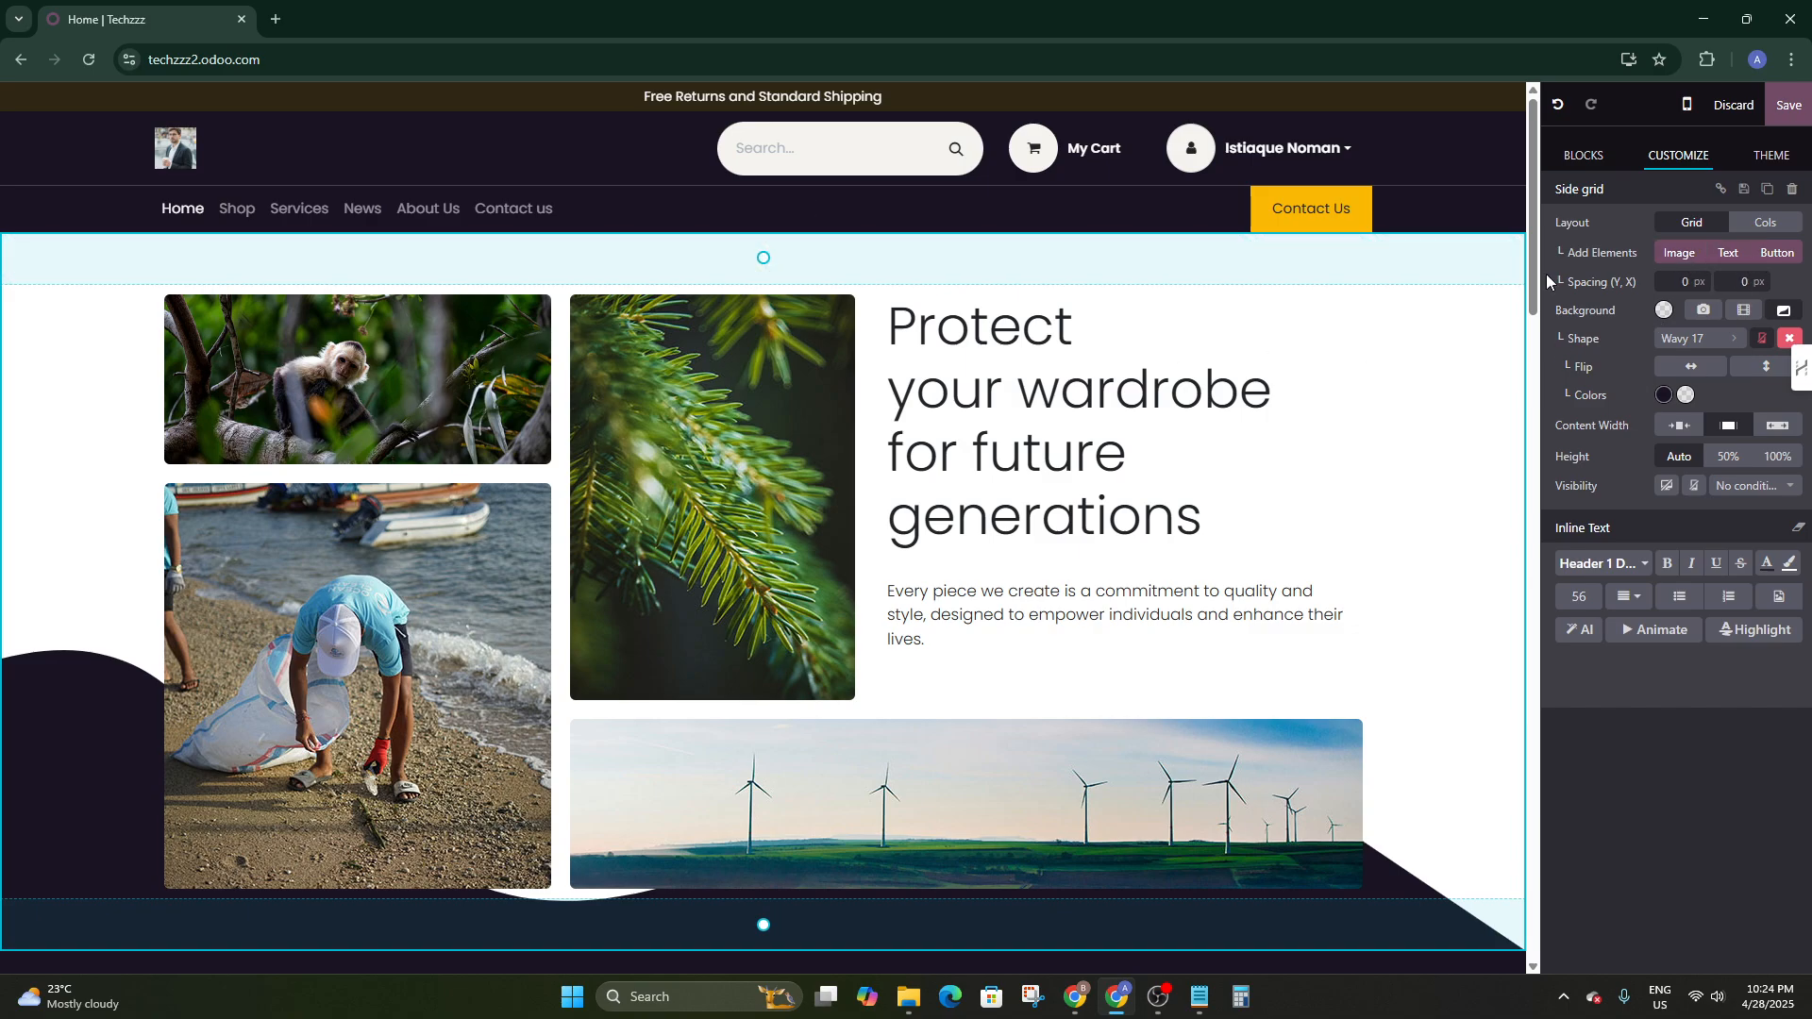
left_click(1567, 162)
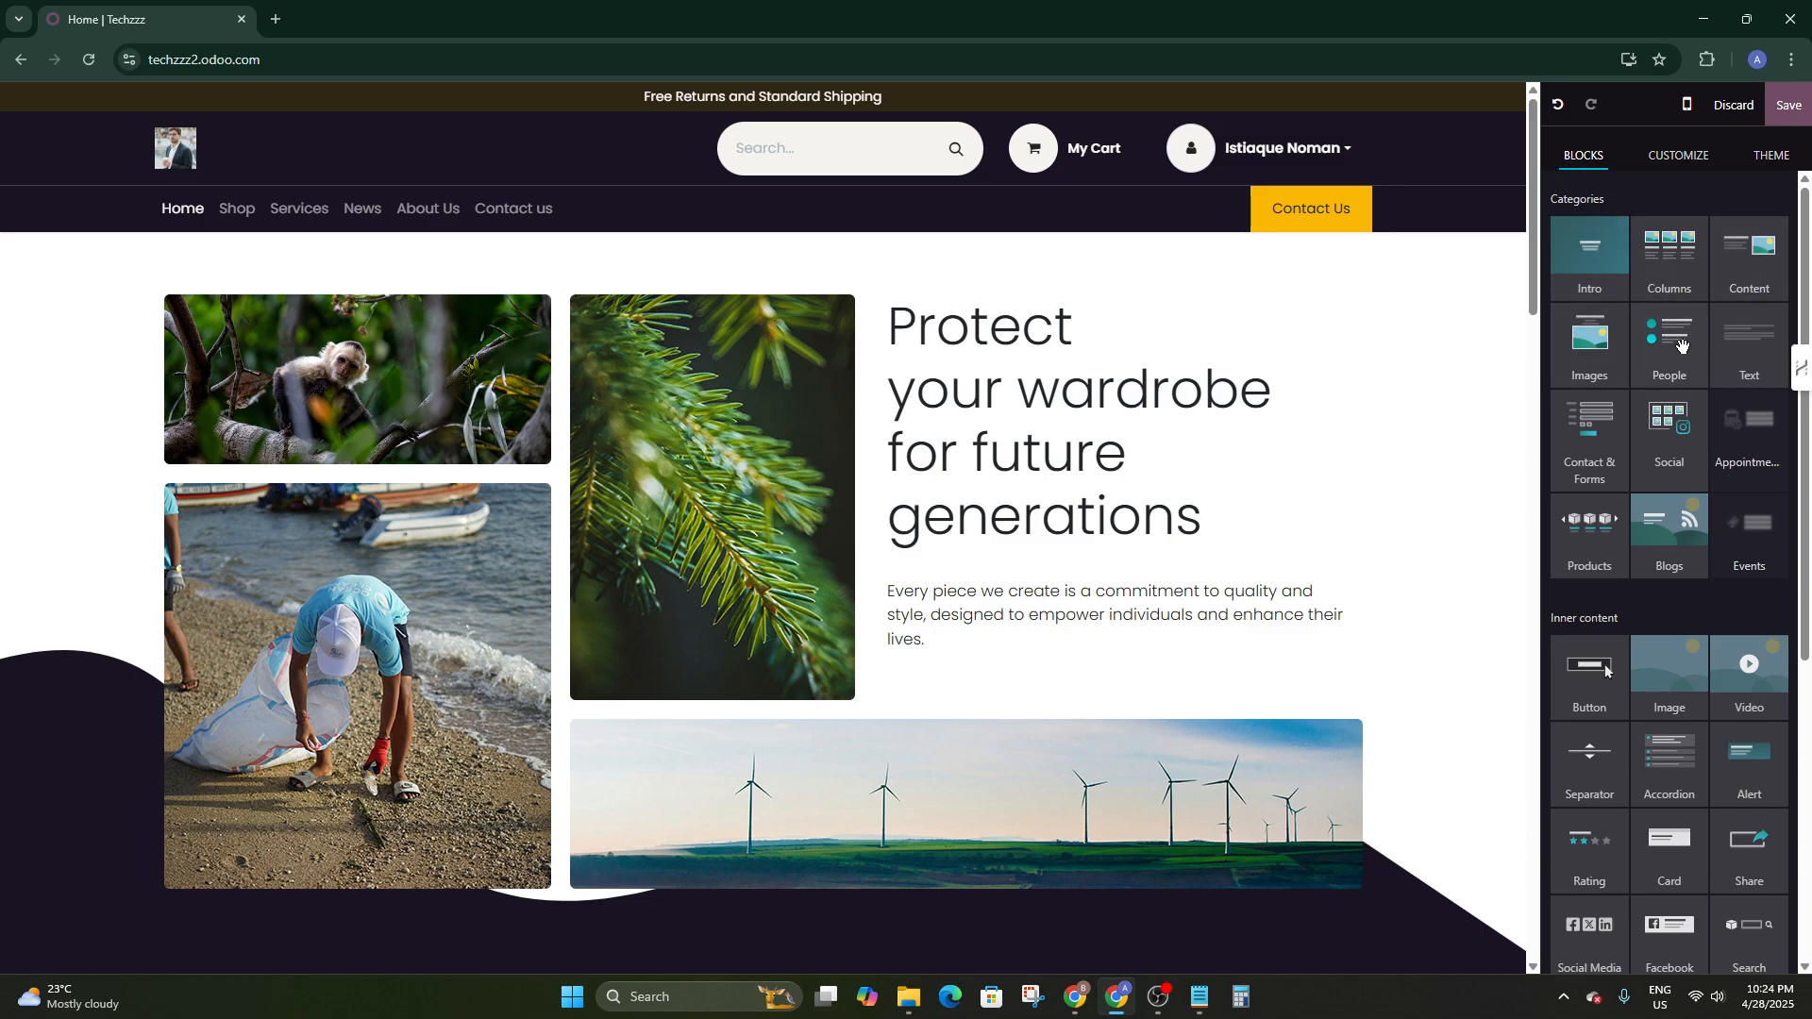
scroll(1750, 277, "down", 1)
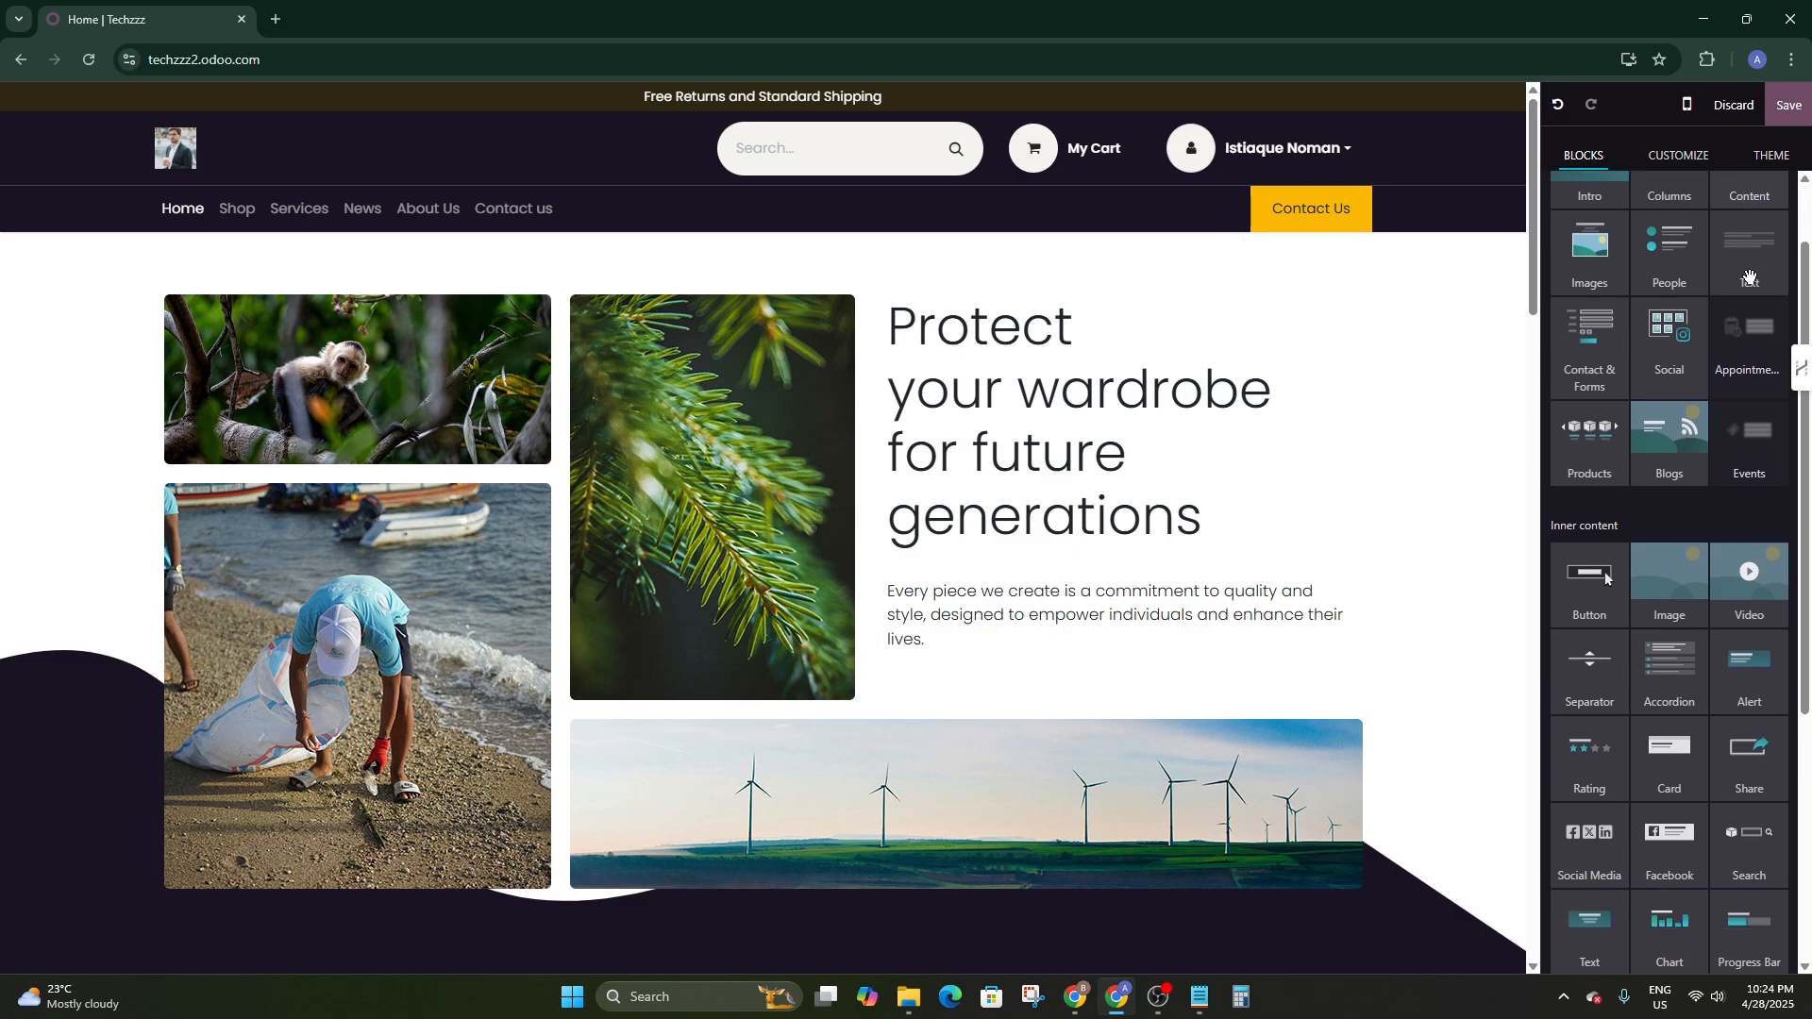
scroll(1747, 271, "up", 1)
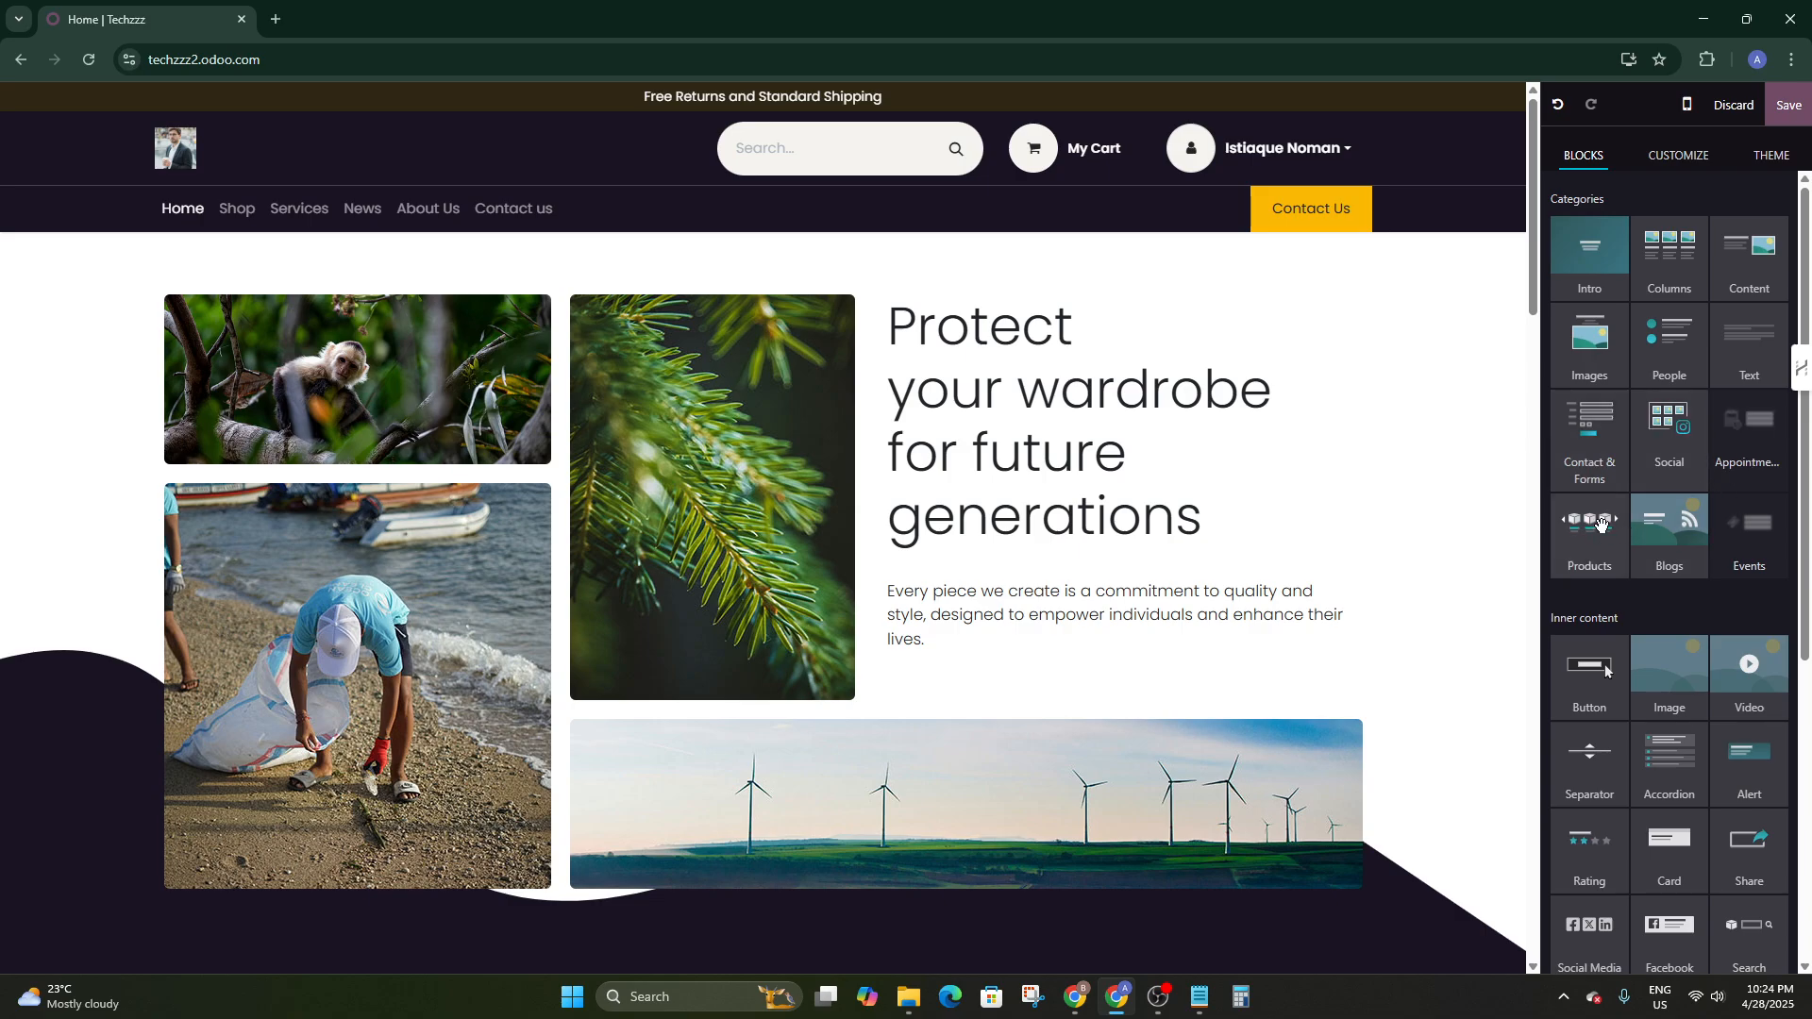
scroll(1601, 525, "down", 1)
scroll(1236, 460, "down", 15)
scroll(1236, 461, "up", 5)
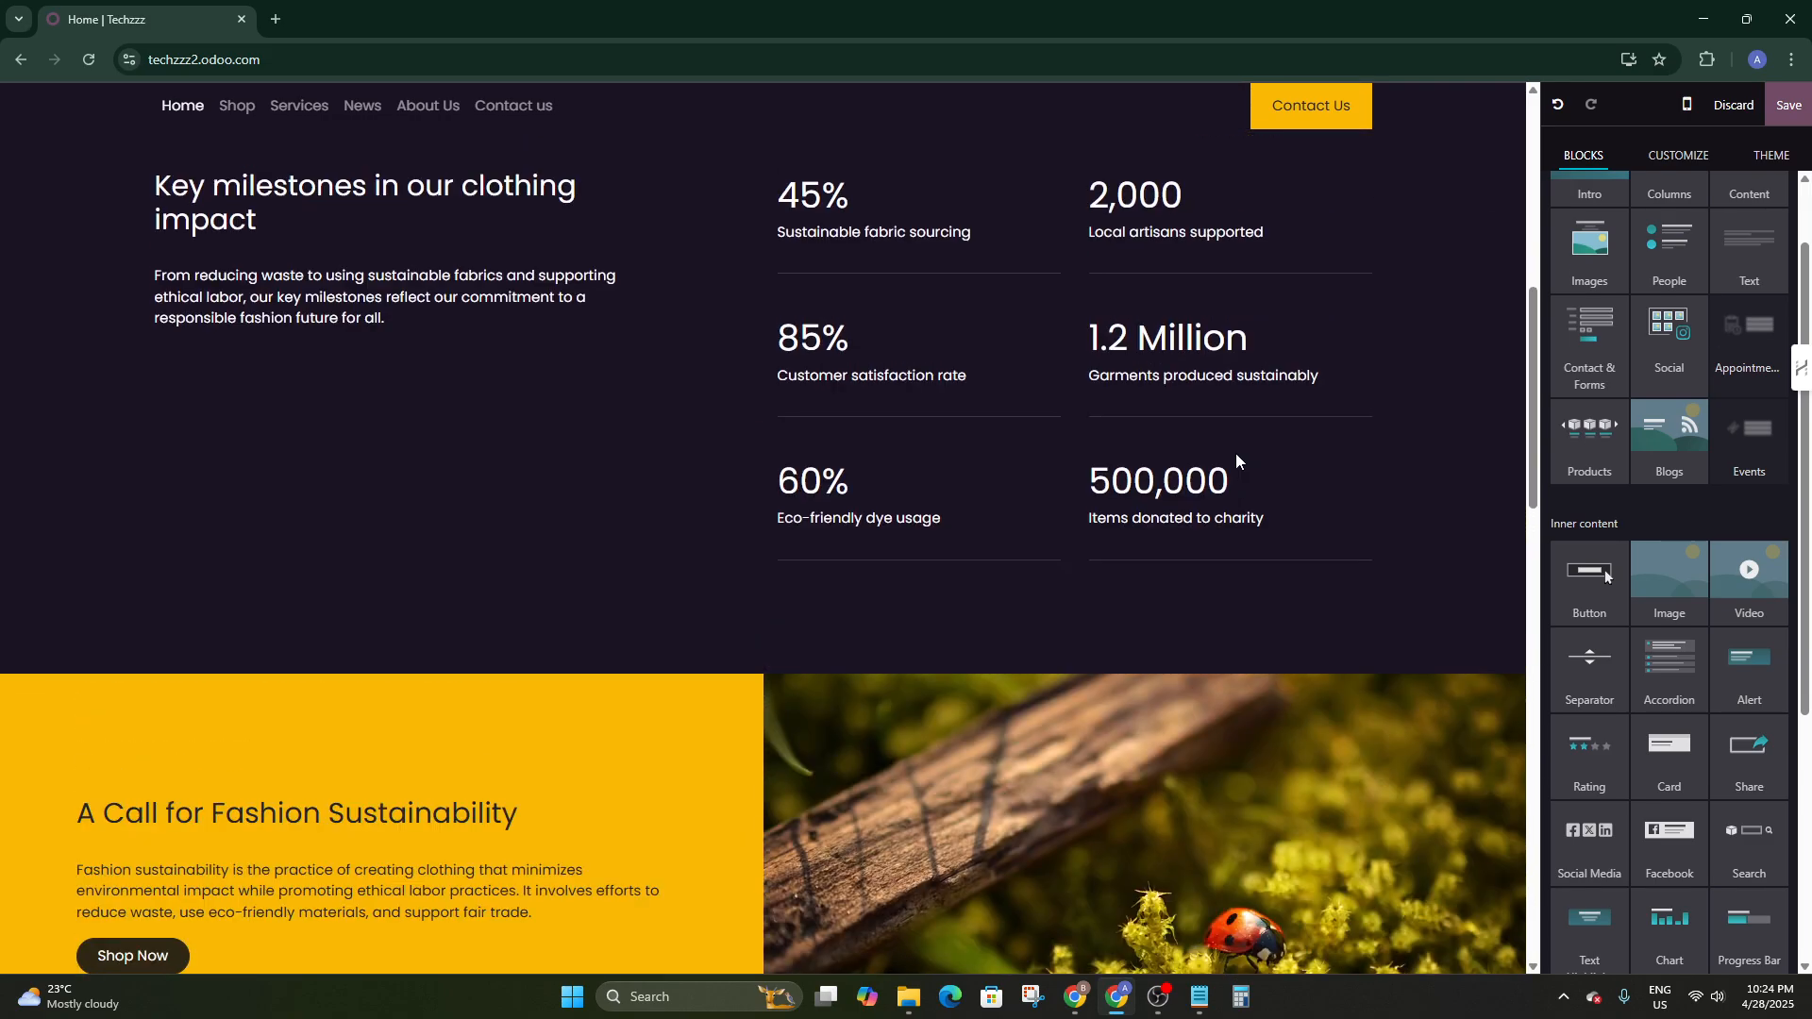
scroll(815, 667, "down", 8)
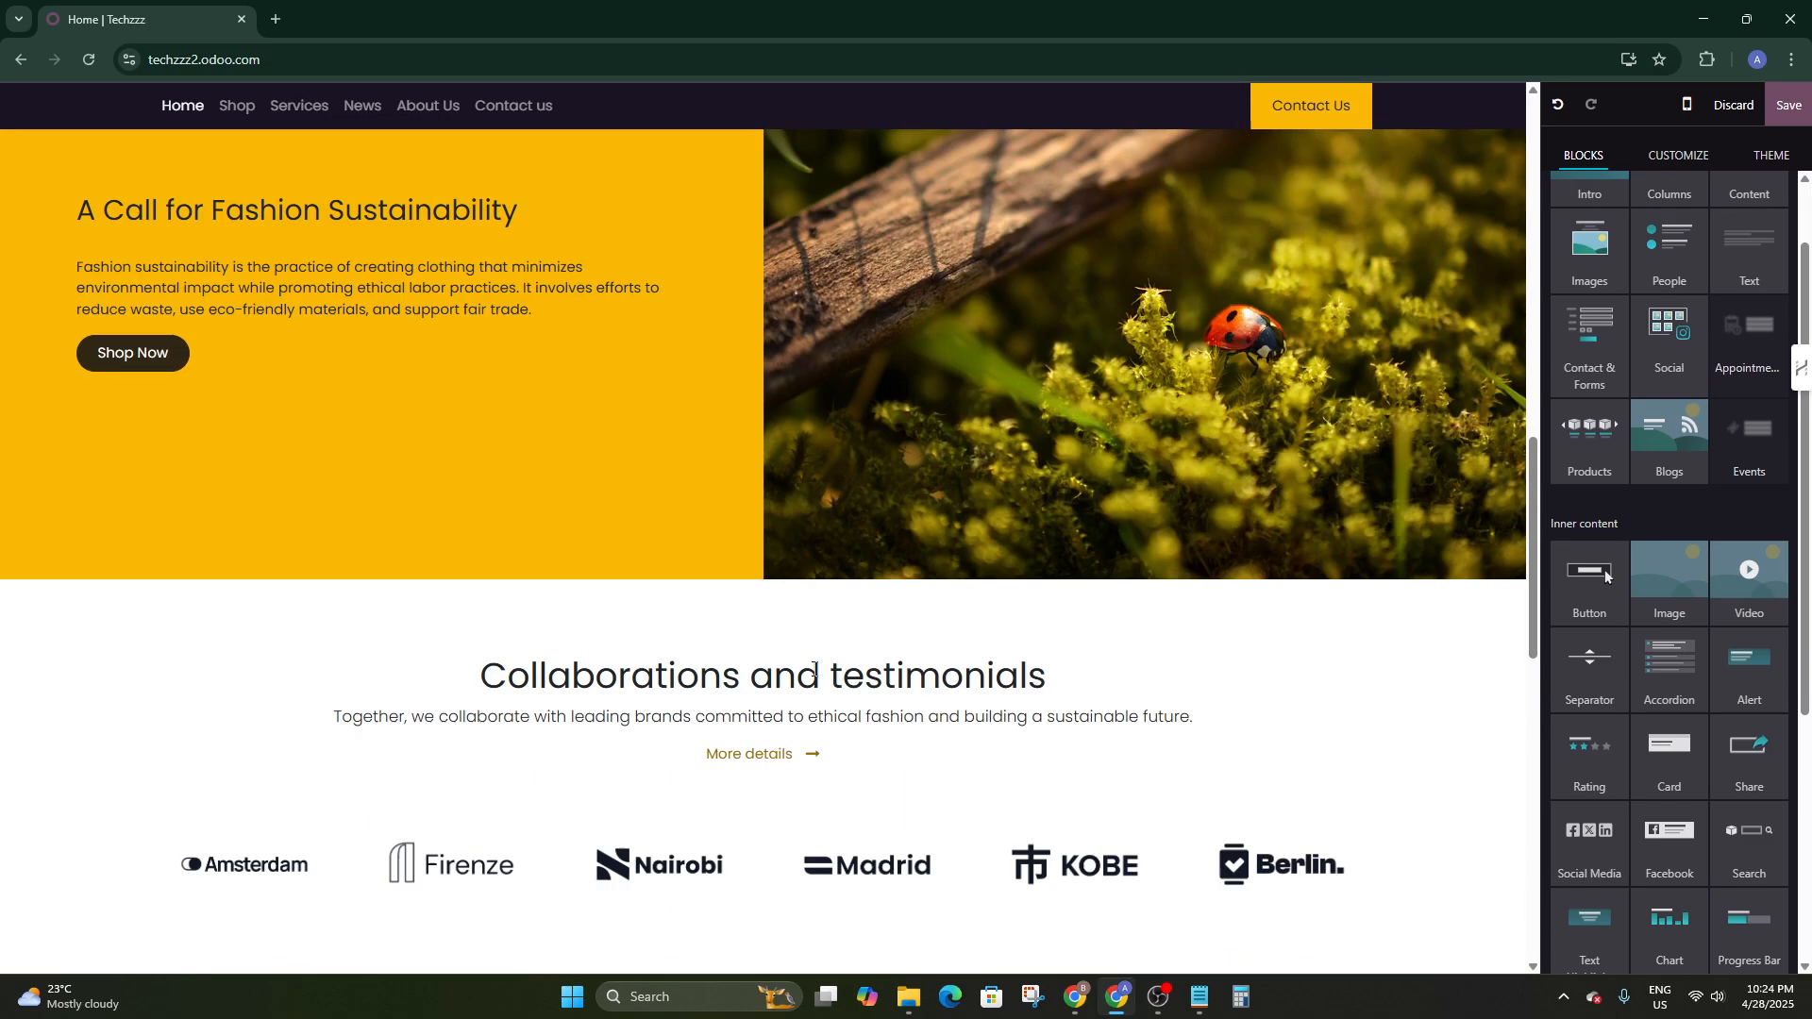
left_click(841, 517)
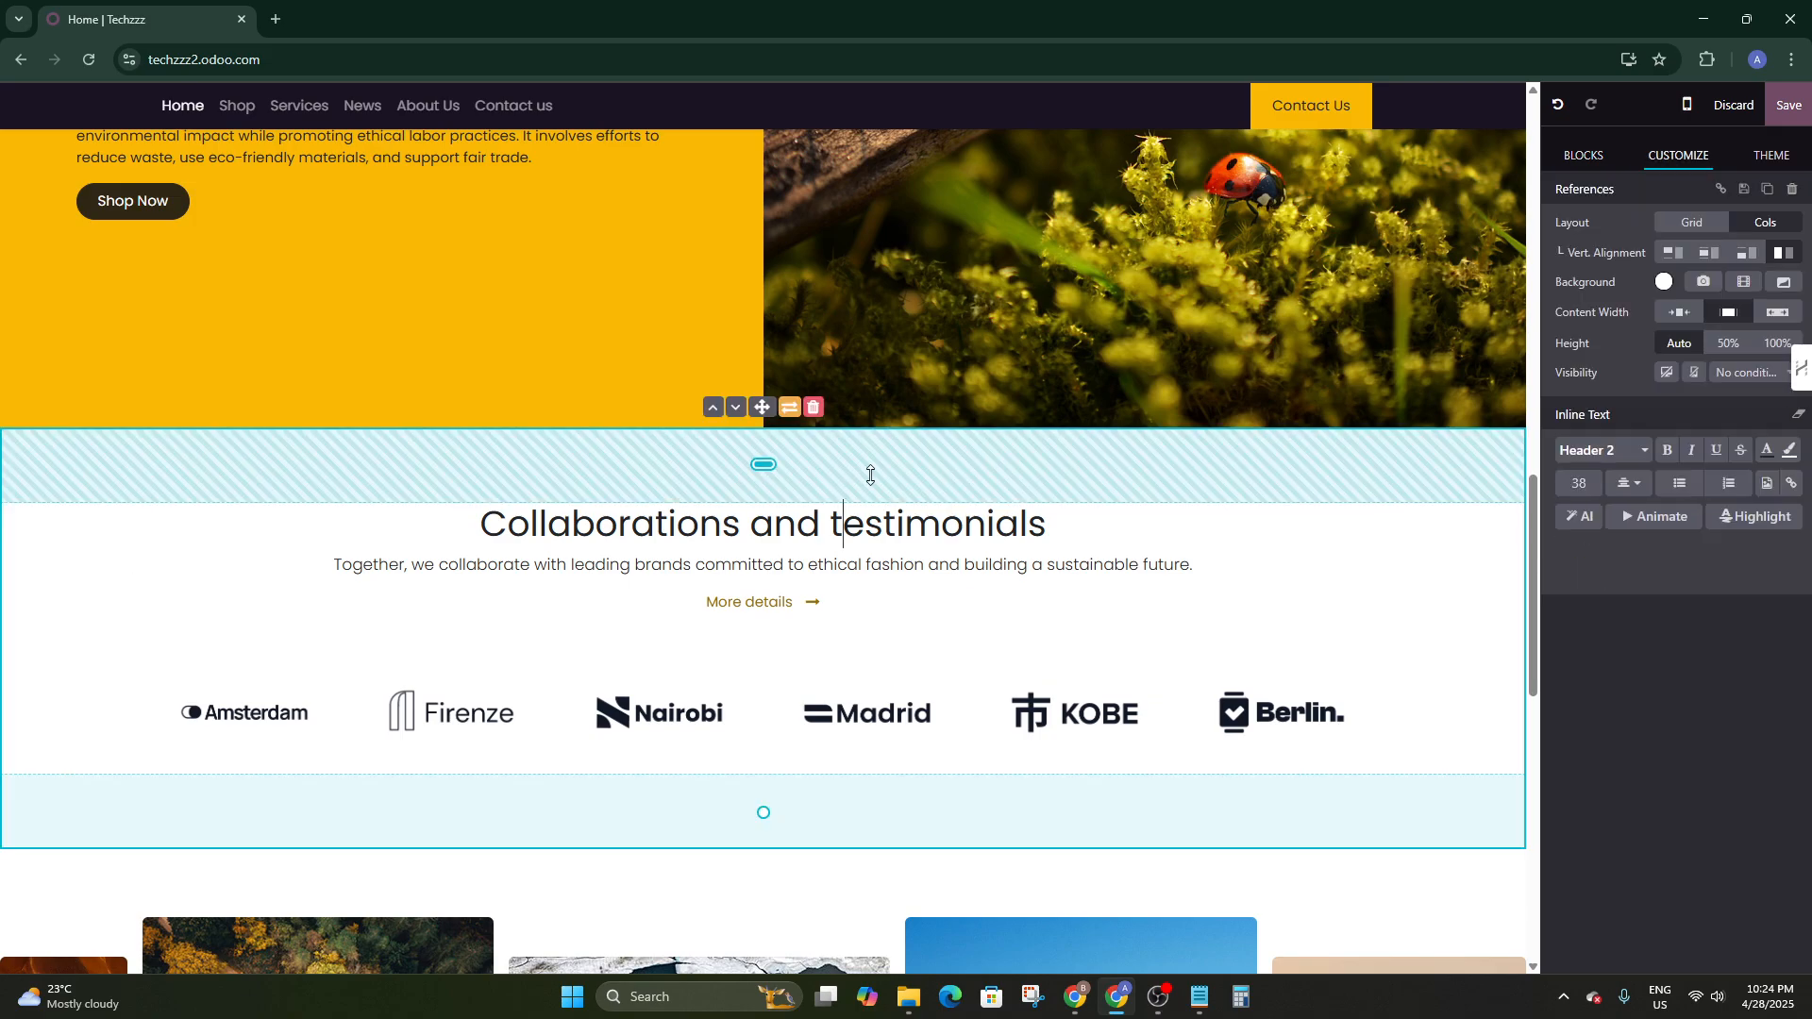
scroll(774, 477, "up", 15)
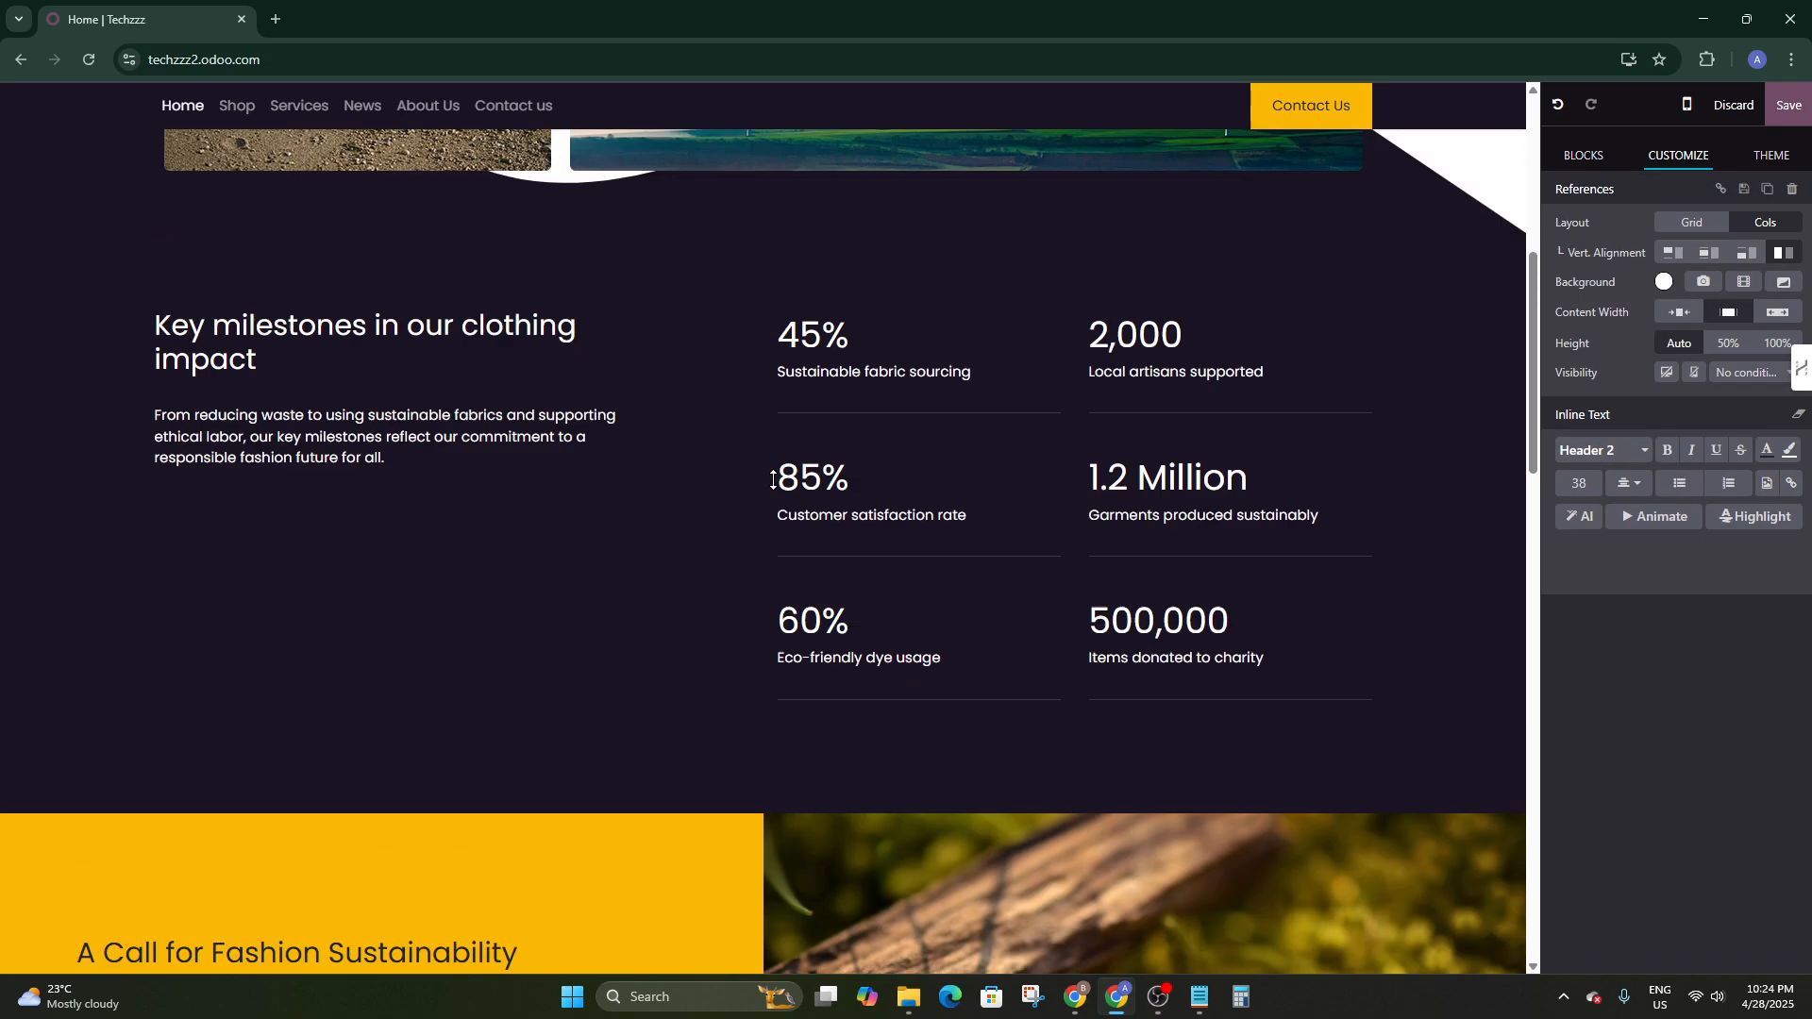
scroll(774, 476, "down", 6)
left_click(706, 422)
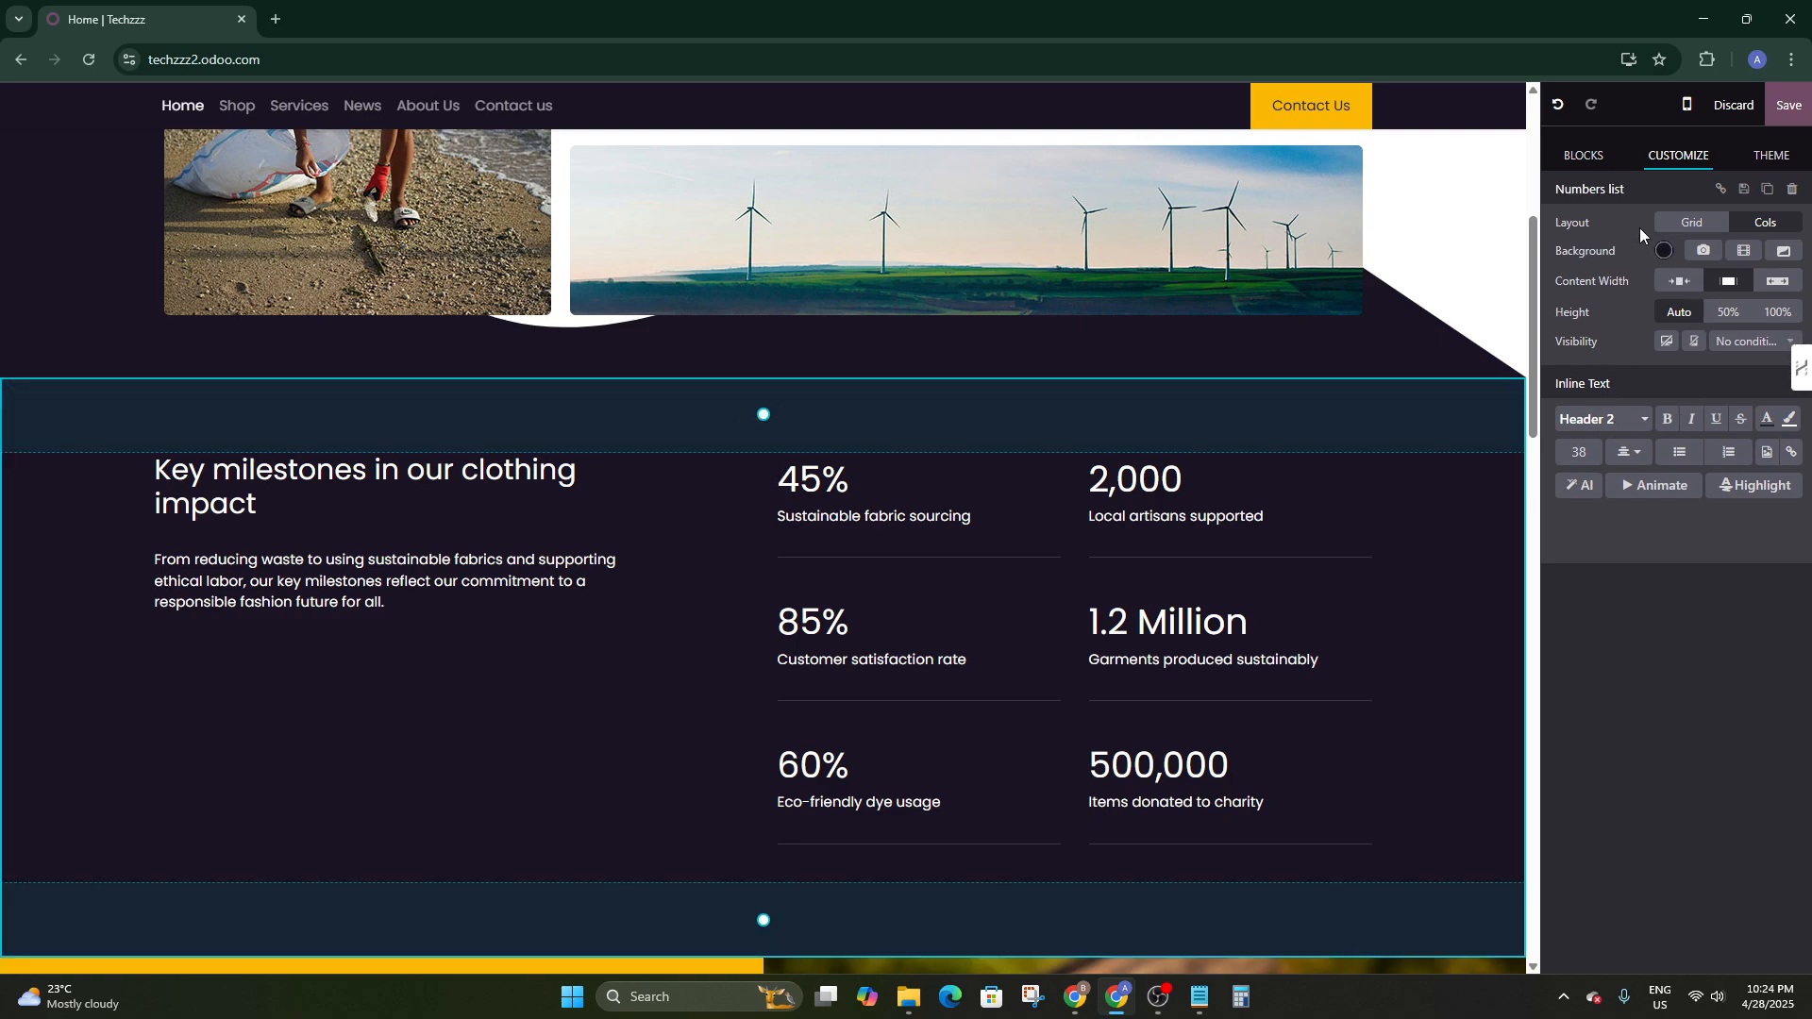
Try out the Products block above the Key milestones section, look at its sample items, and undo the insertion
left_click(1576, 156)
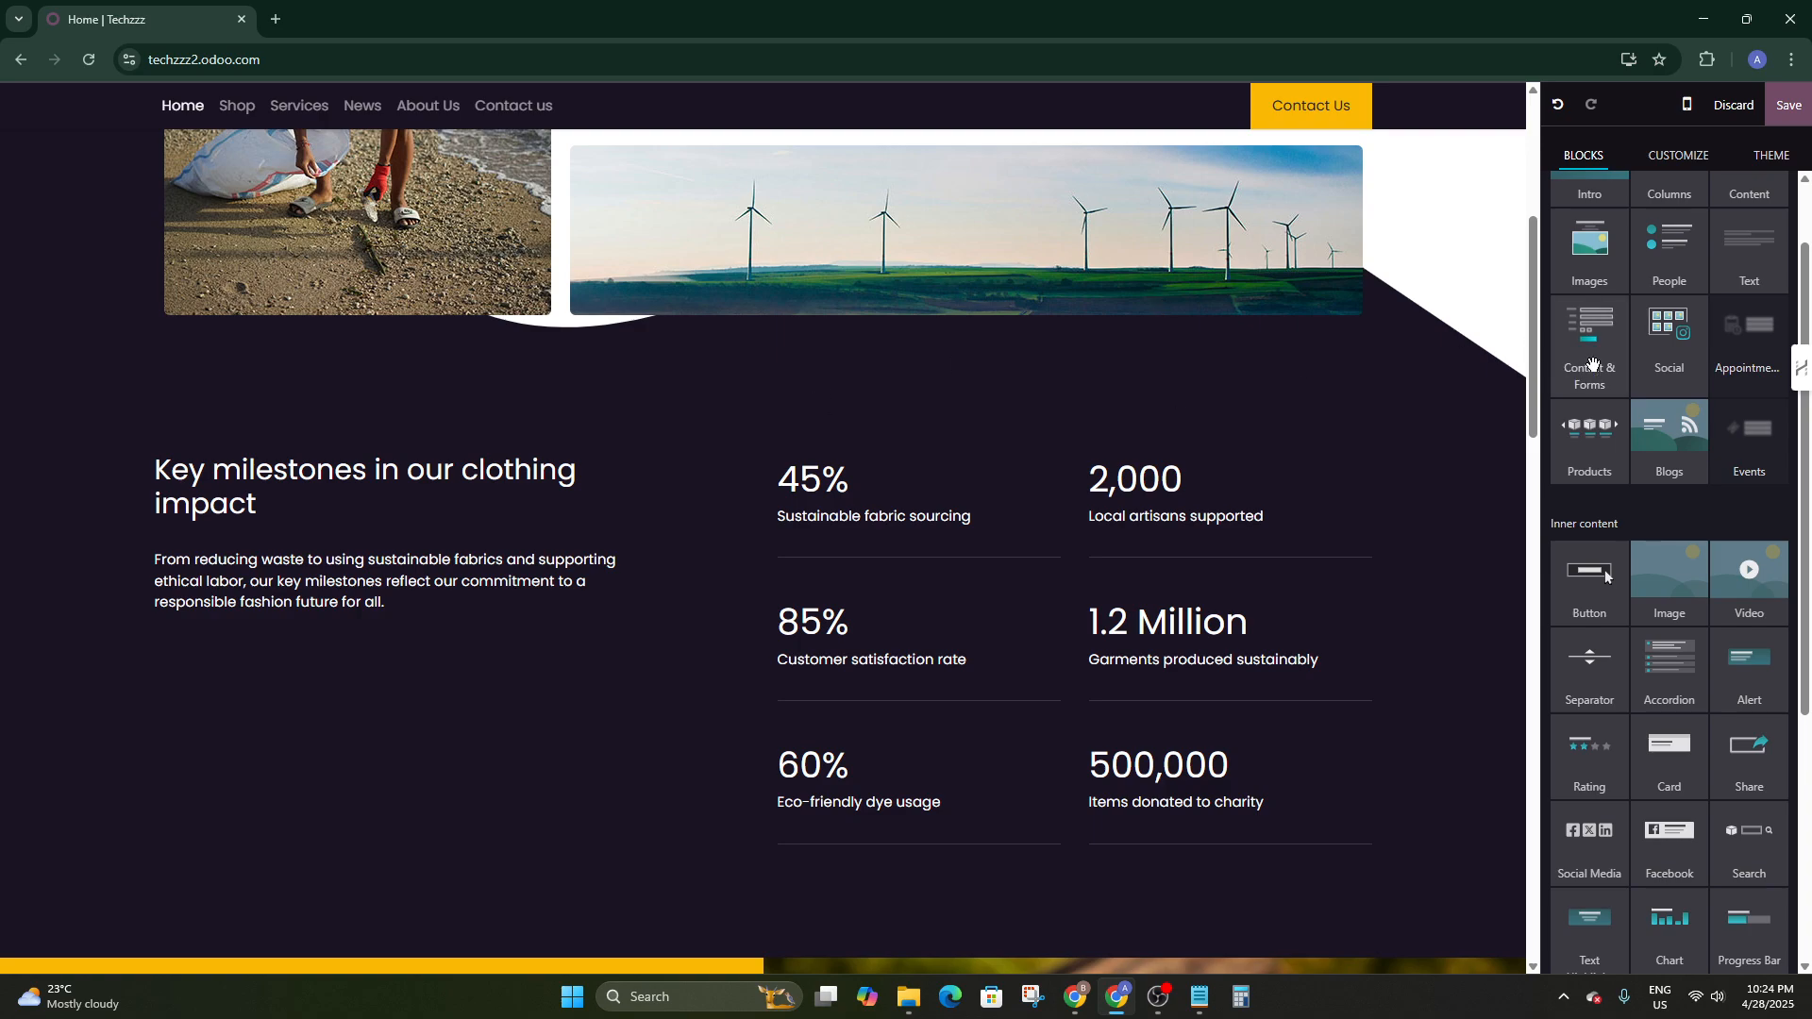
left_click_drag(1594, 436, 870, 393)
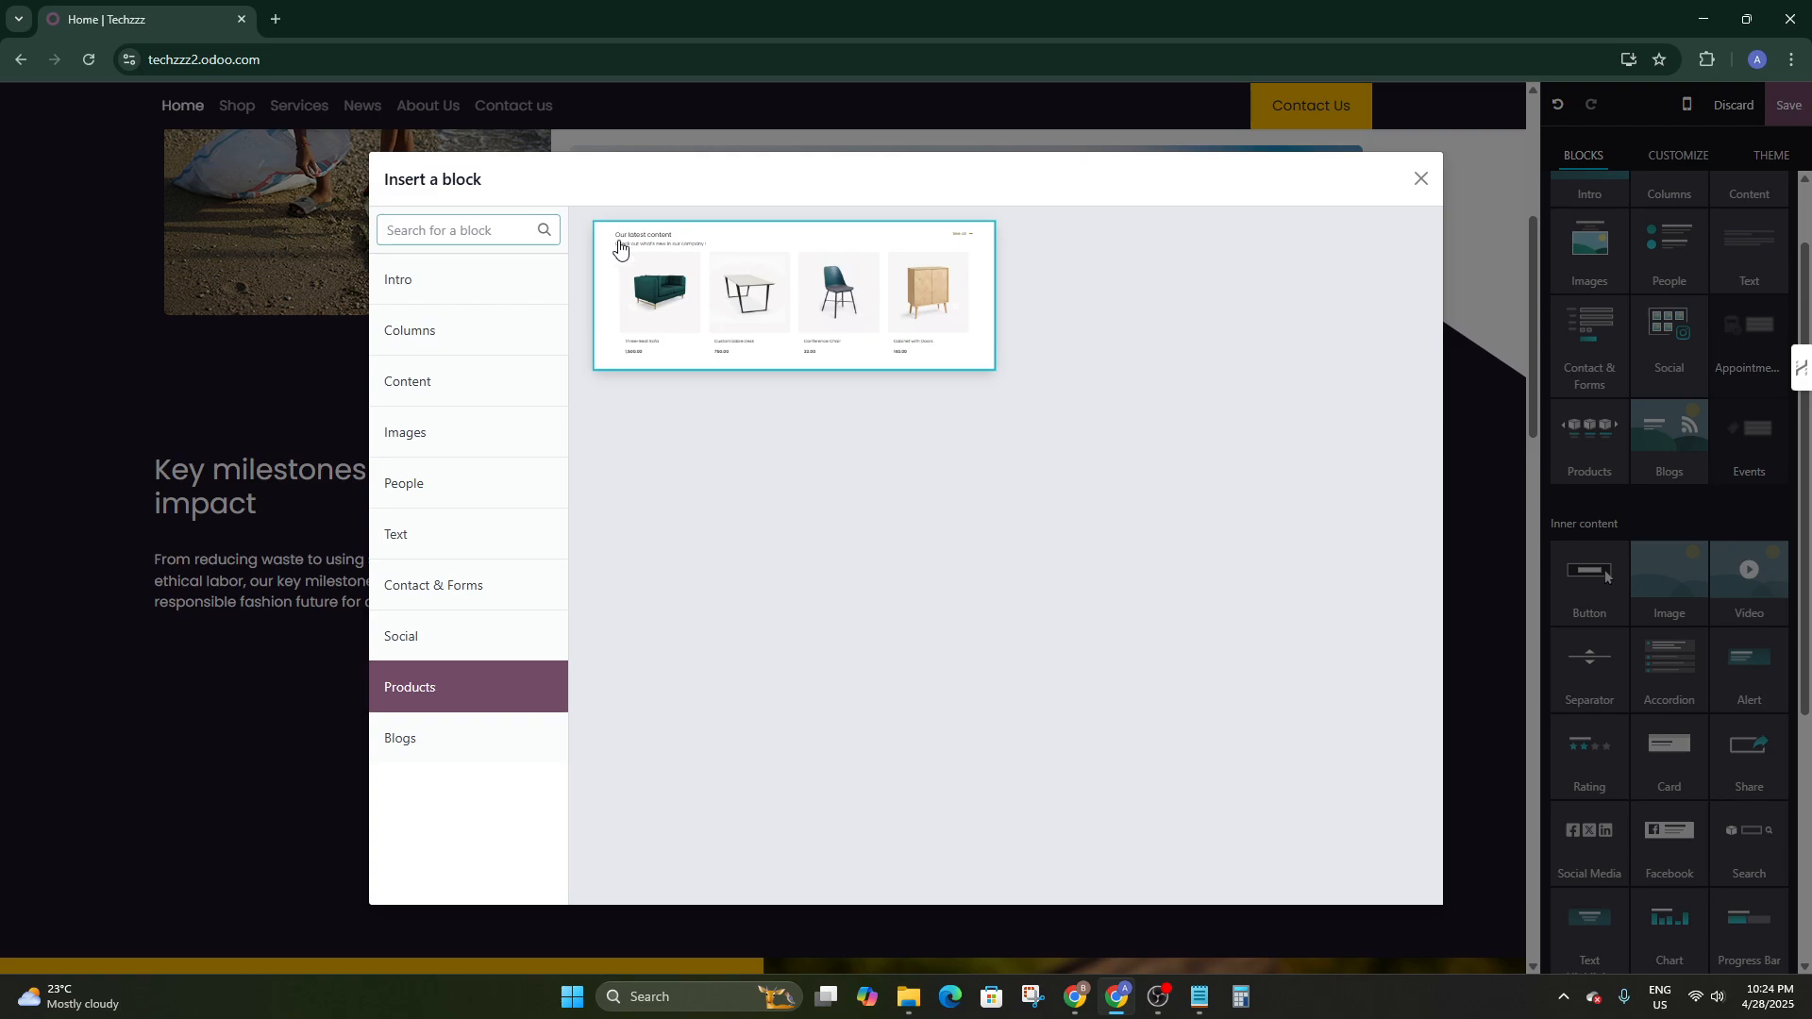
left_click(683, 274)
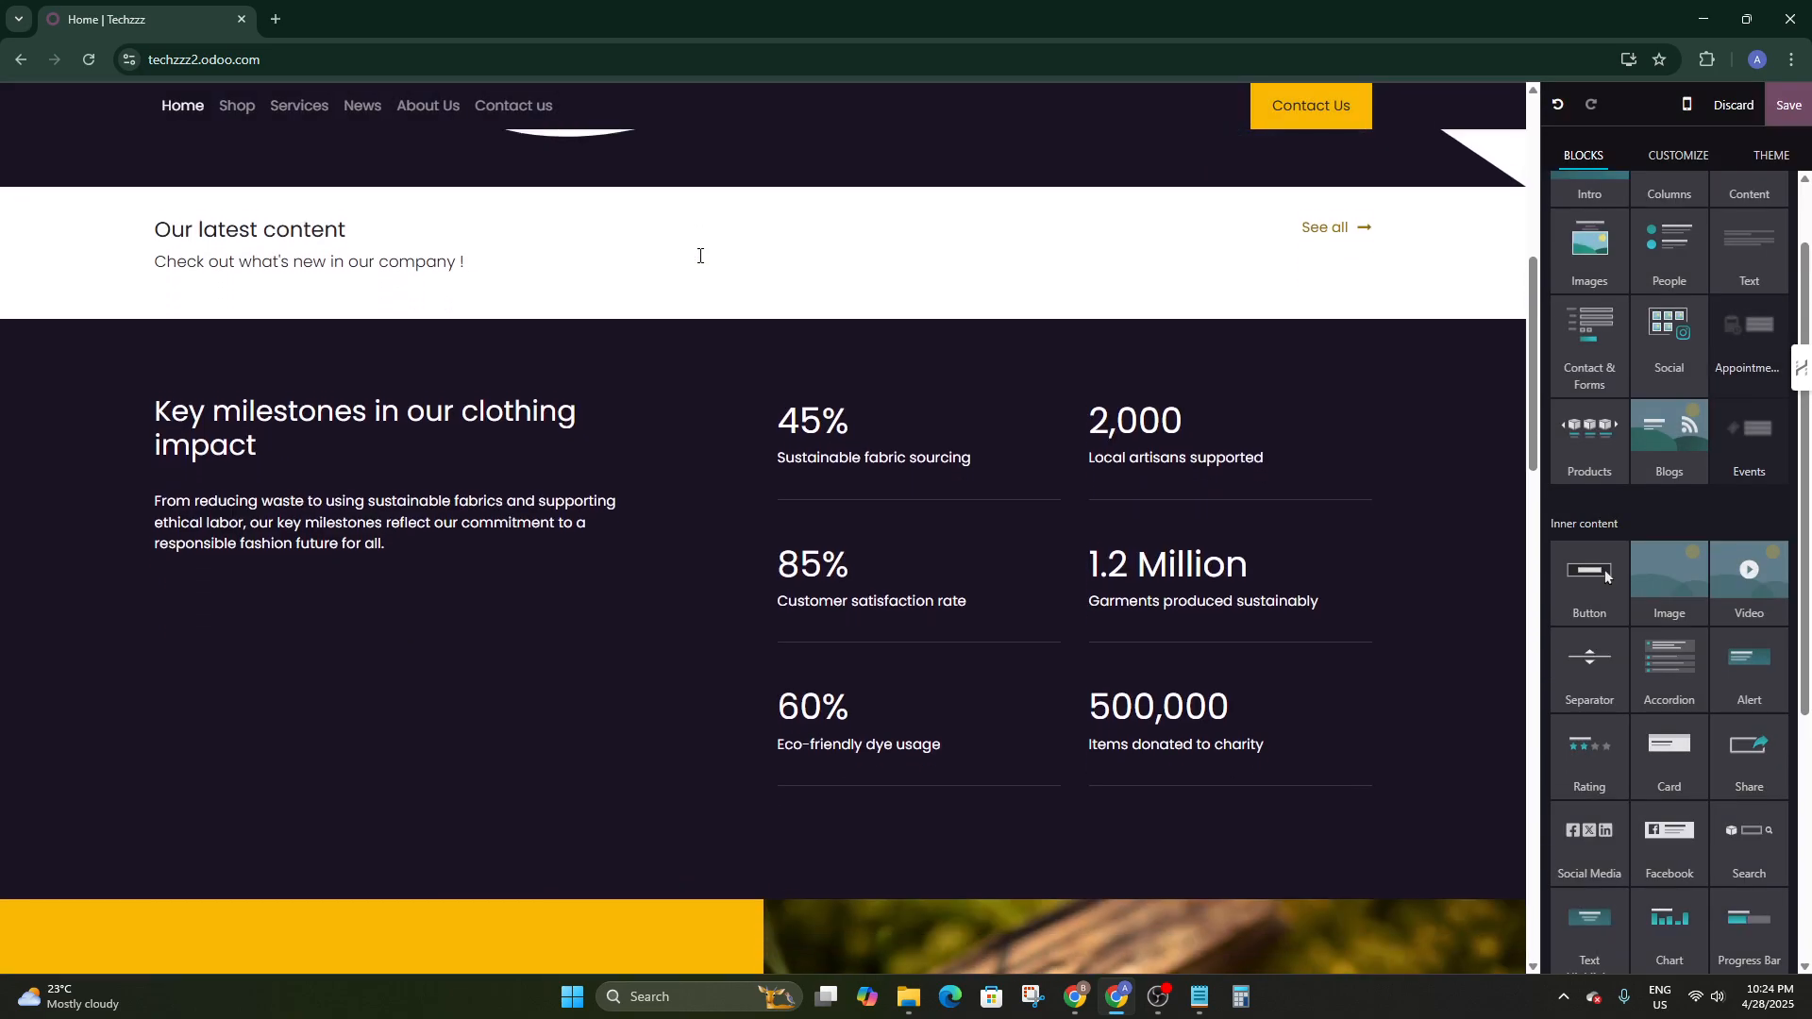
scroll(1059, 304, "up", 4)
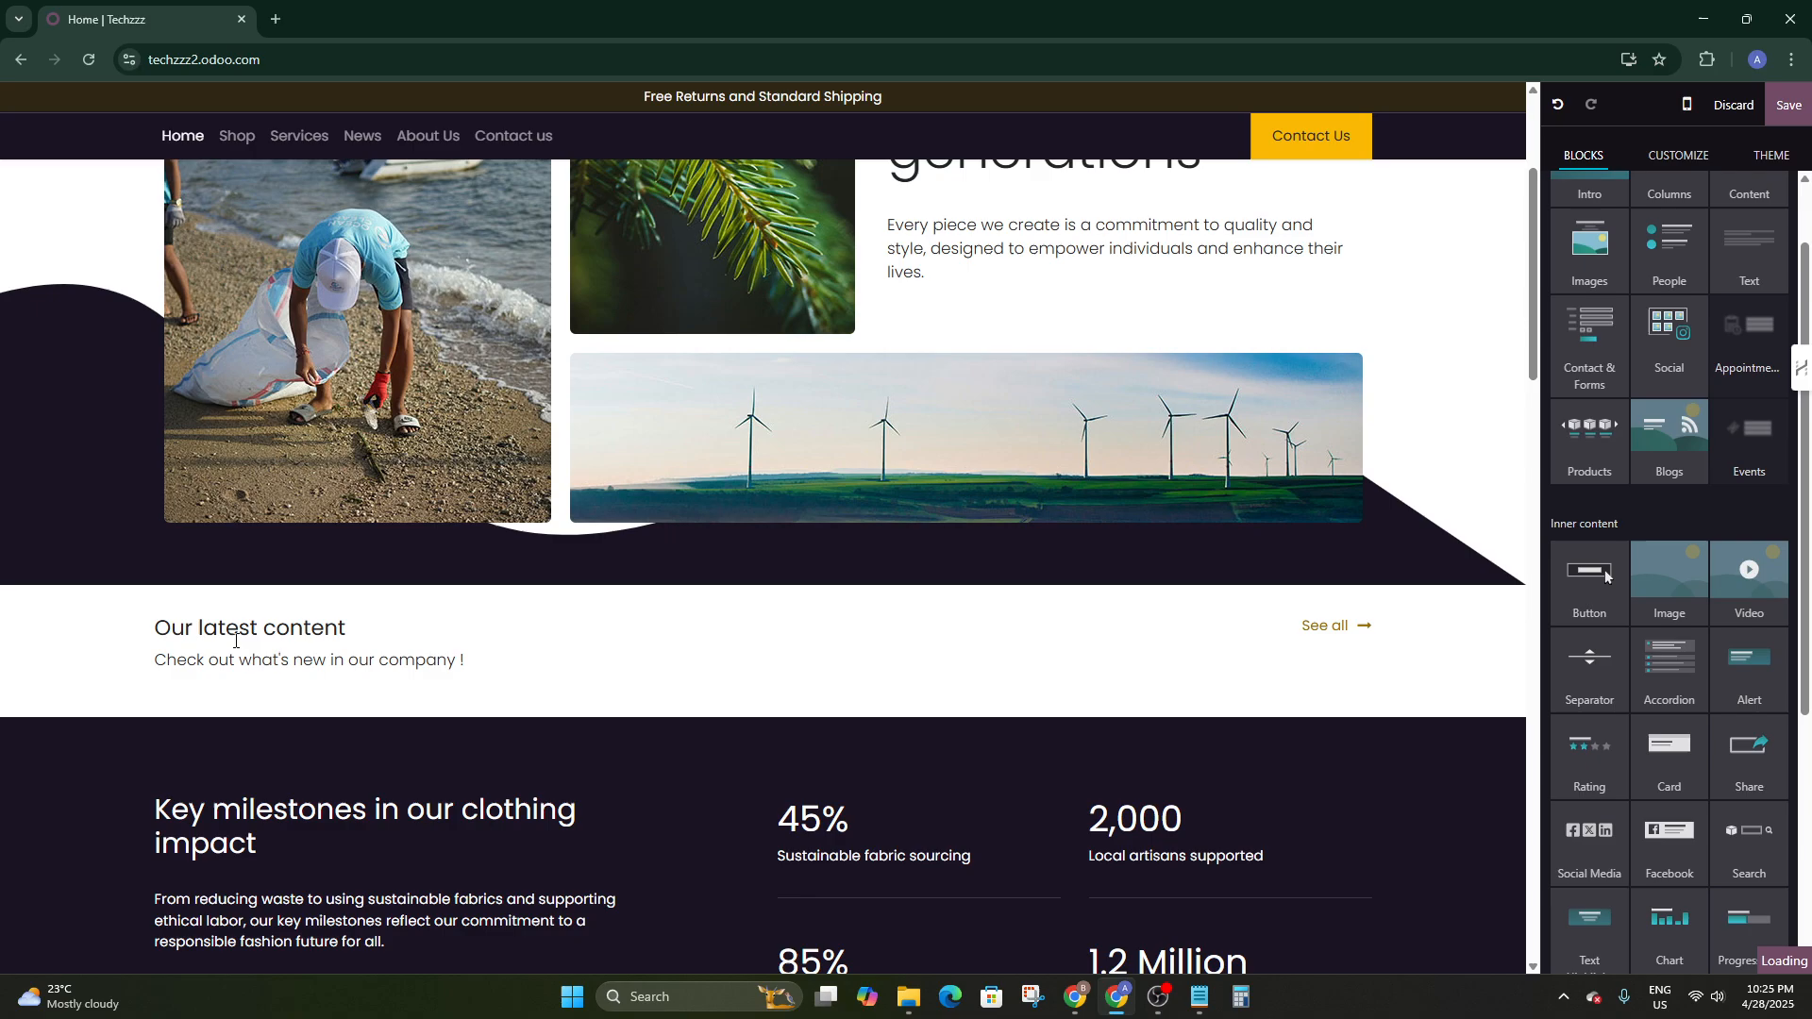
scroll(494, 760, "down", 3)
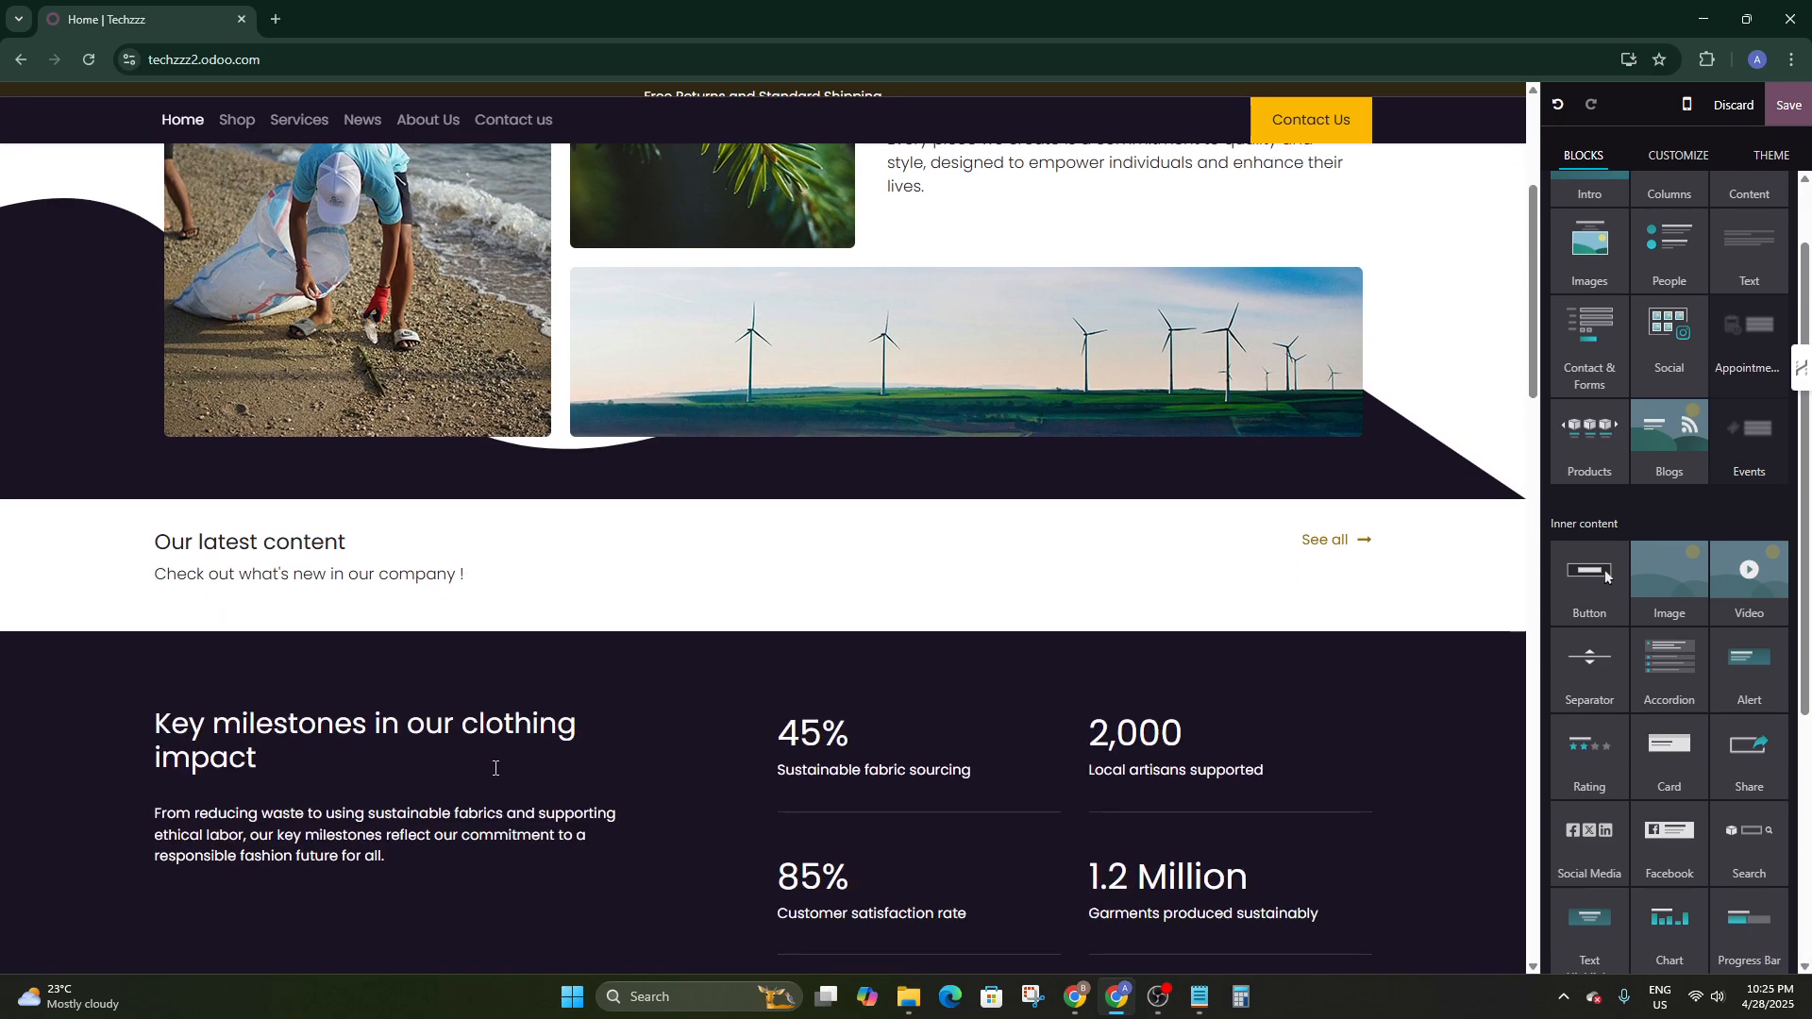
scroll(703, 642, "down", 2)
scroll(1132, 405, "up", 3)
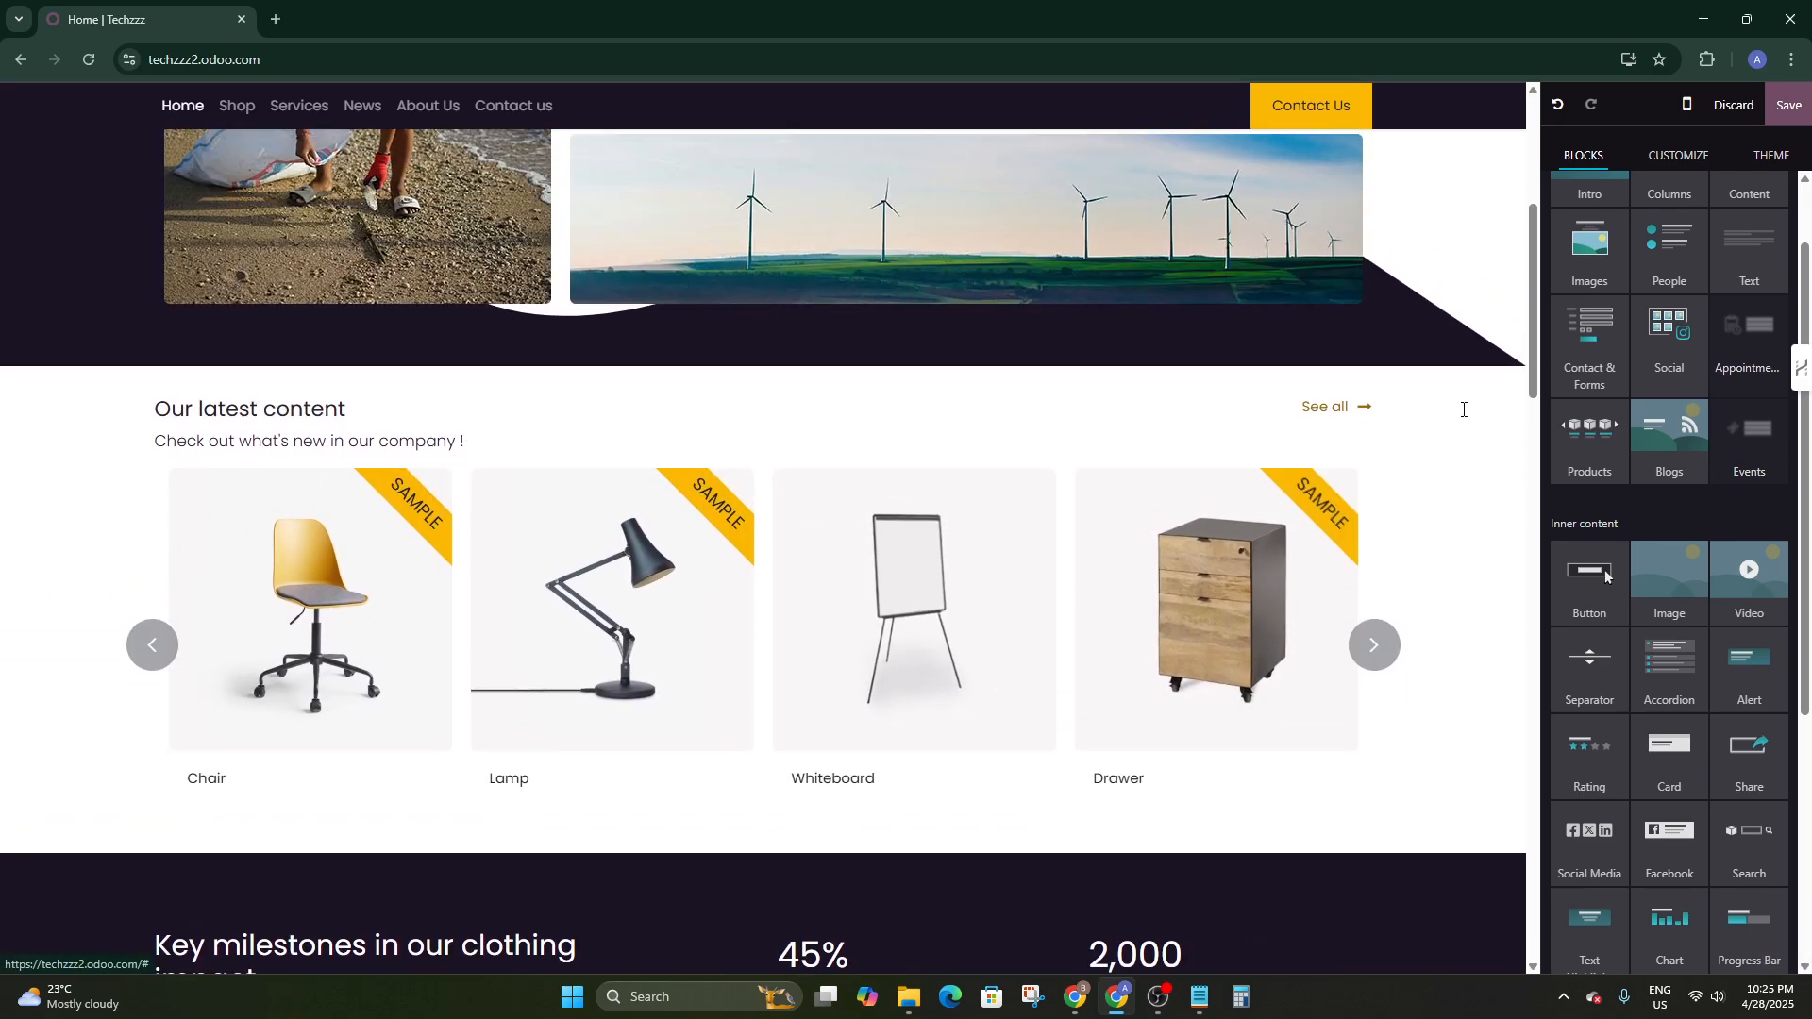
left_click(737, 443)
key("ctrl+z")
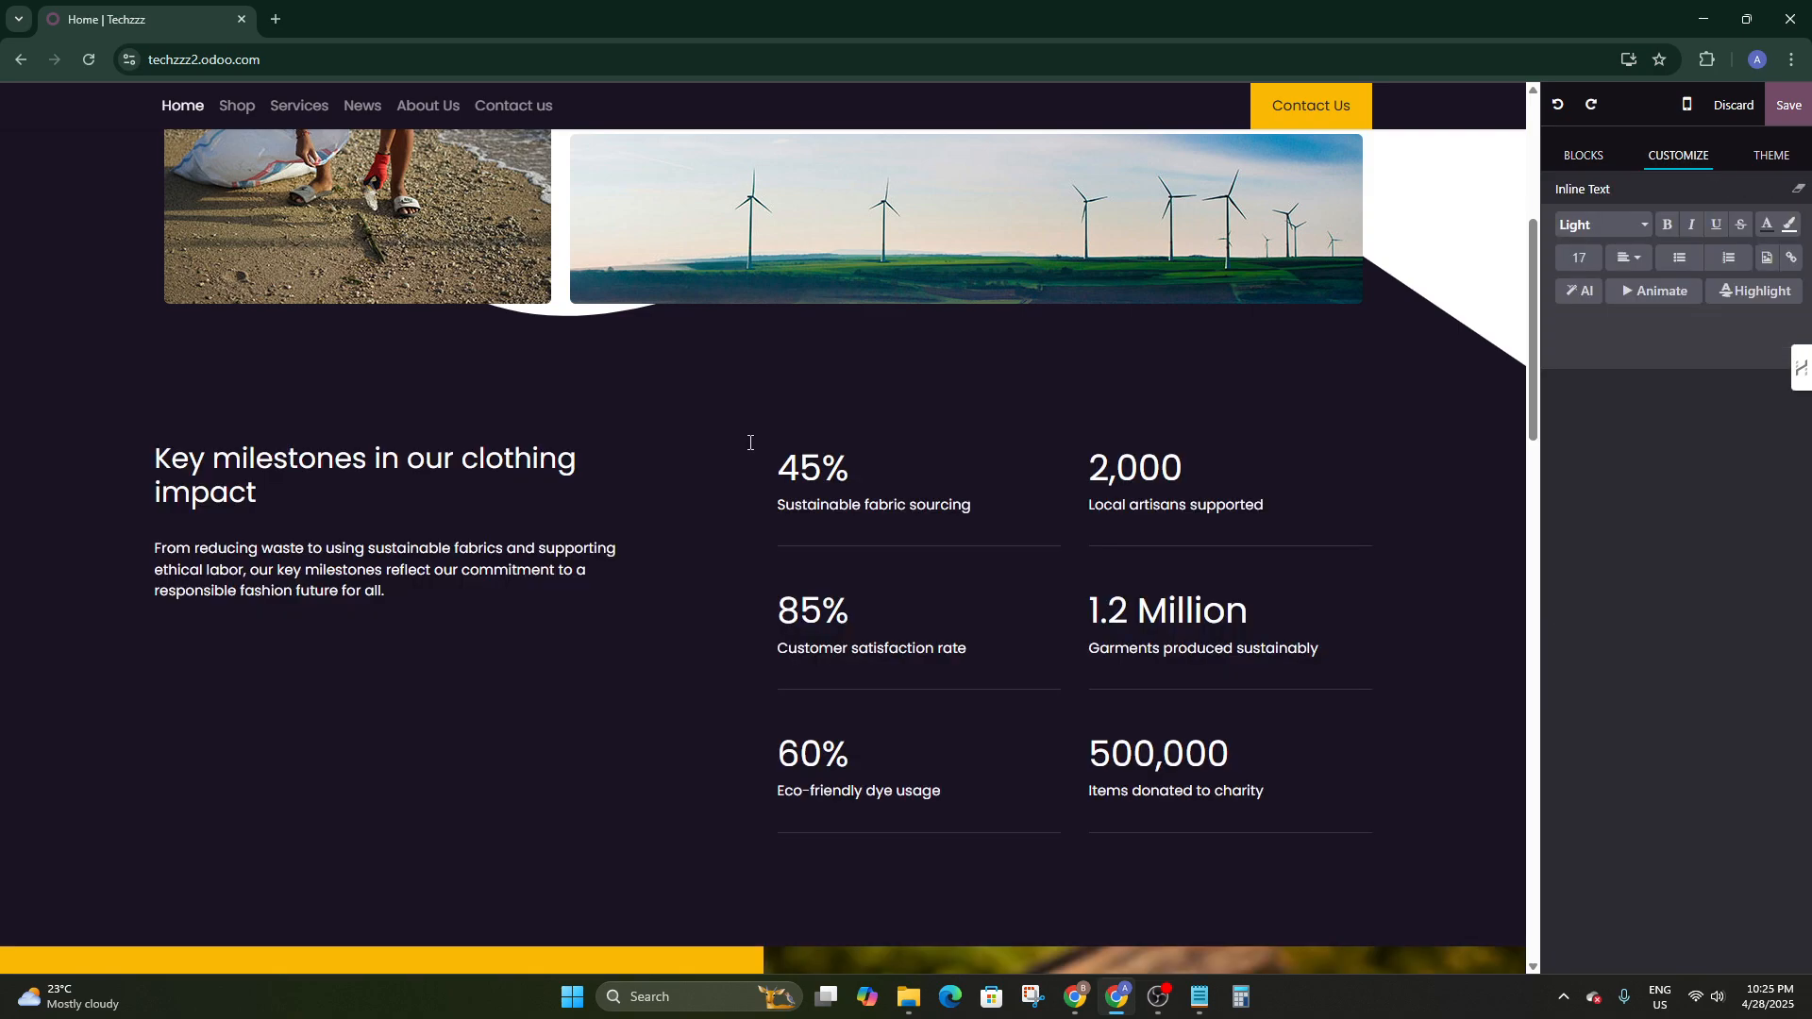
Insert the "Our latest content" Products block between the photo grid and the Key milestones section
left_click_drag(1589, 429, 750, 373)
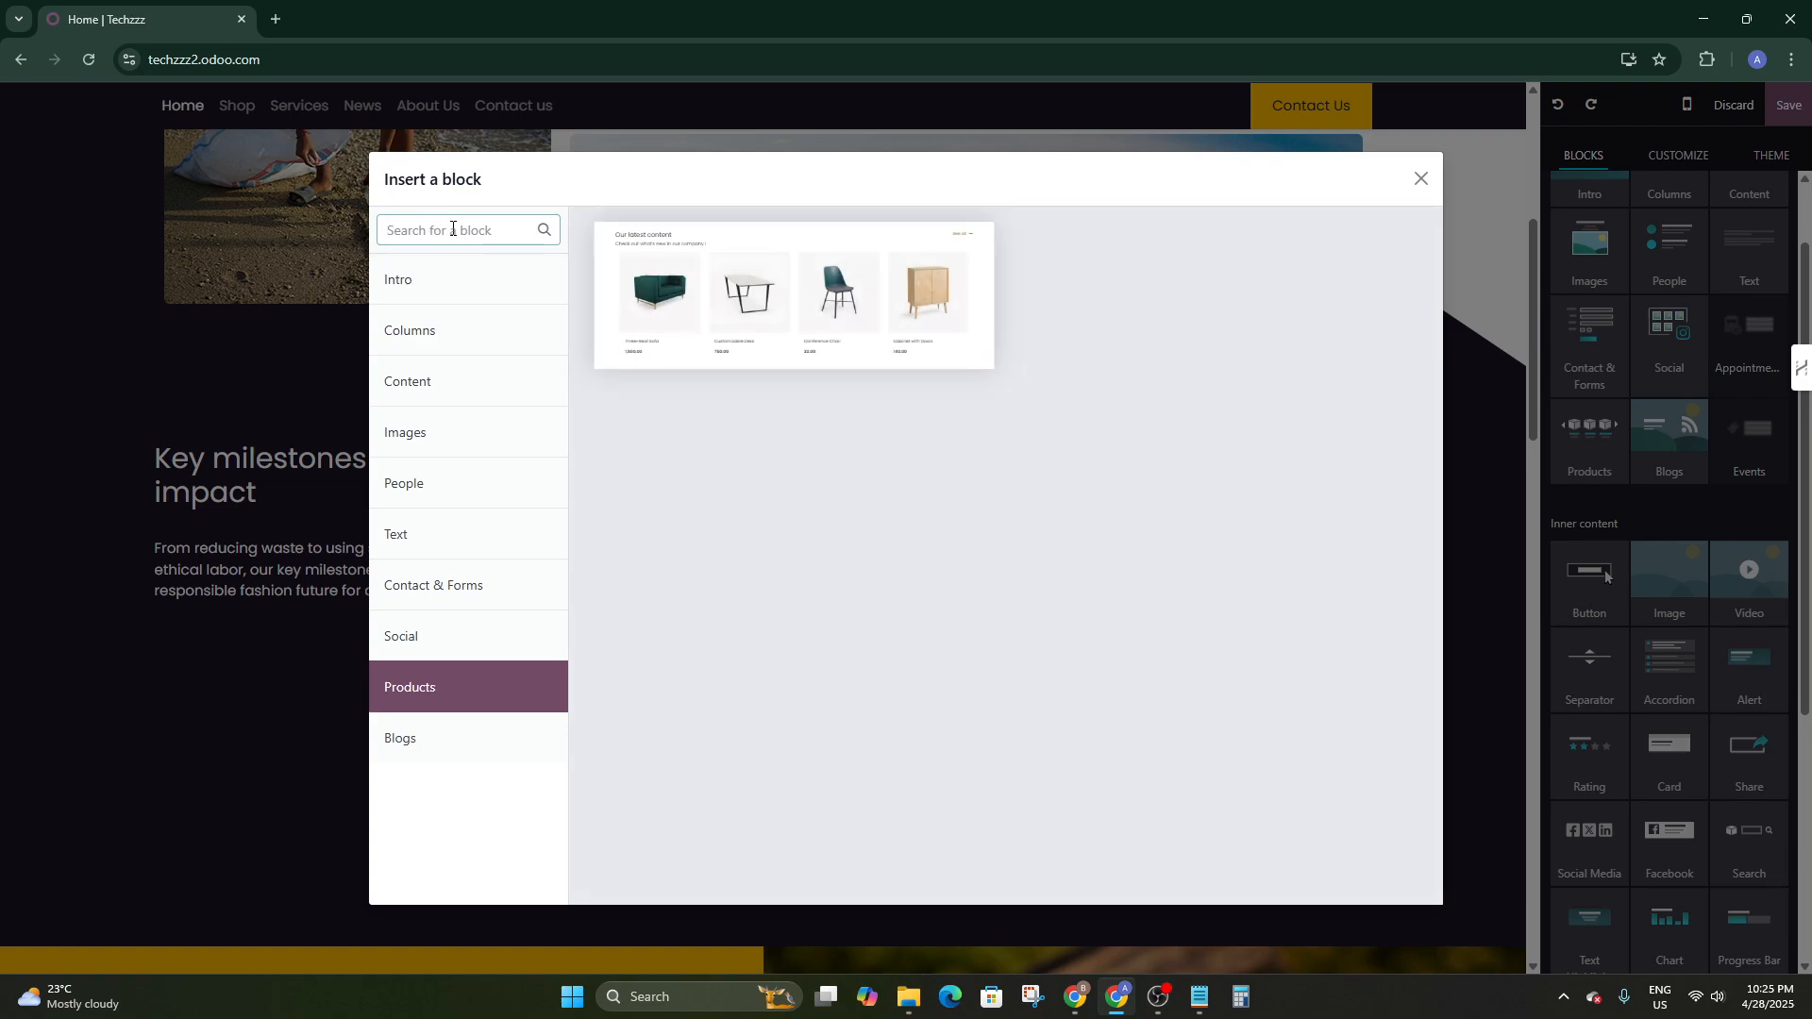
left_click(413, 703)
left_click(920, 262)
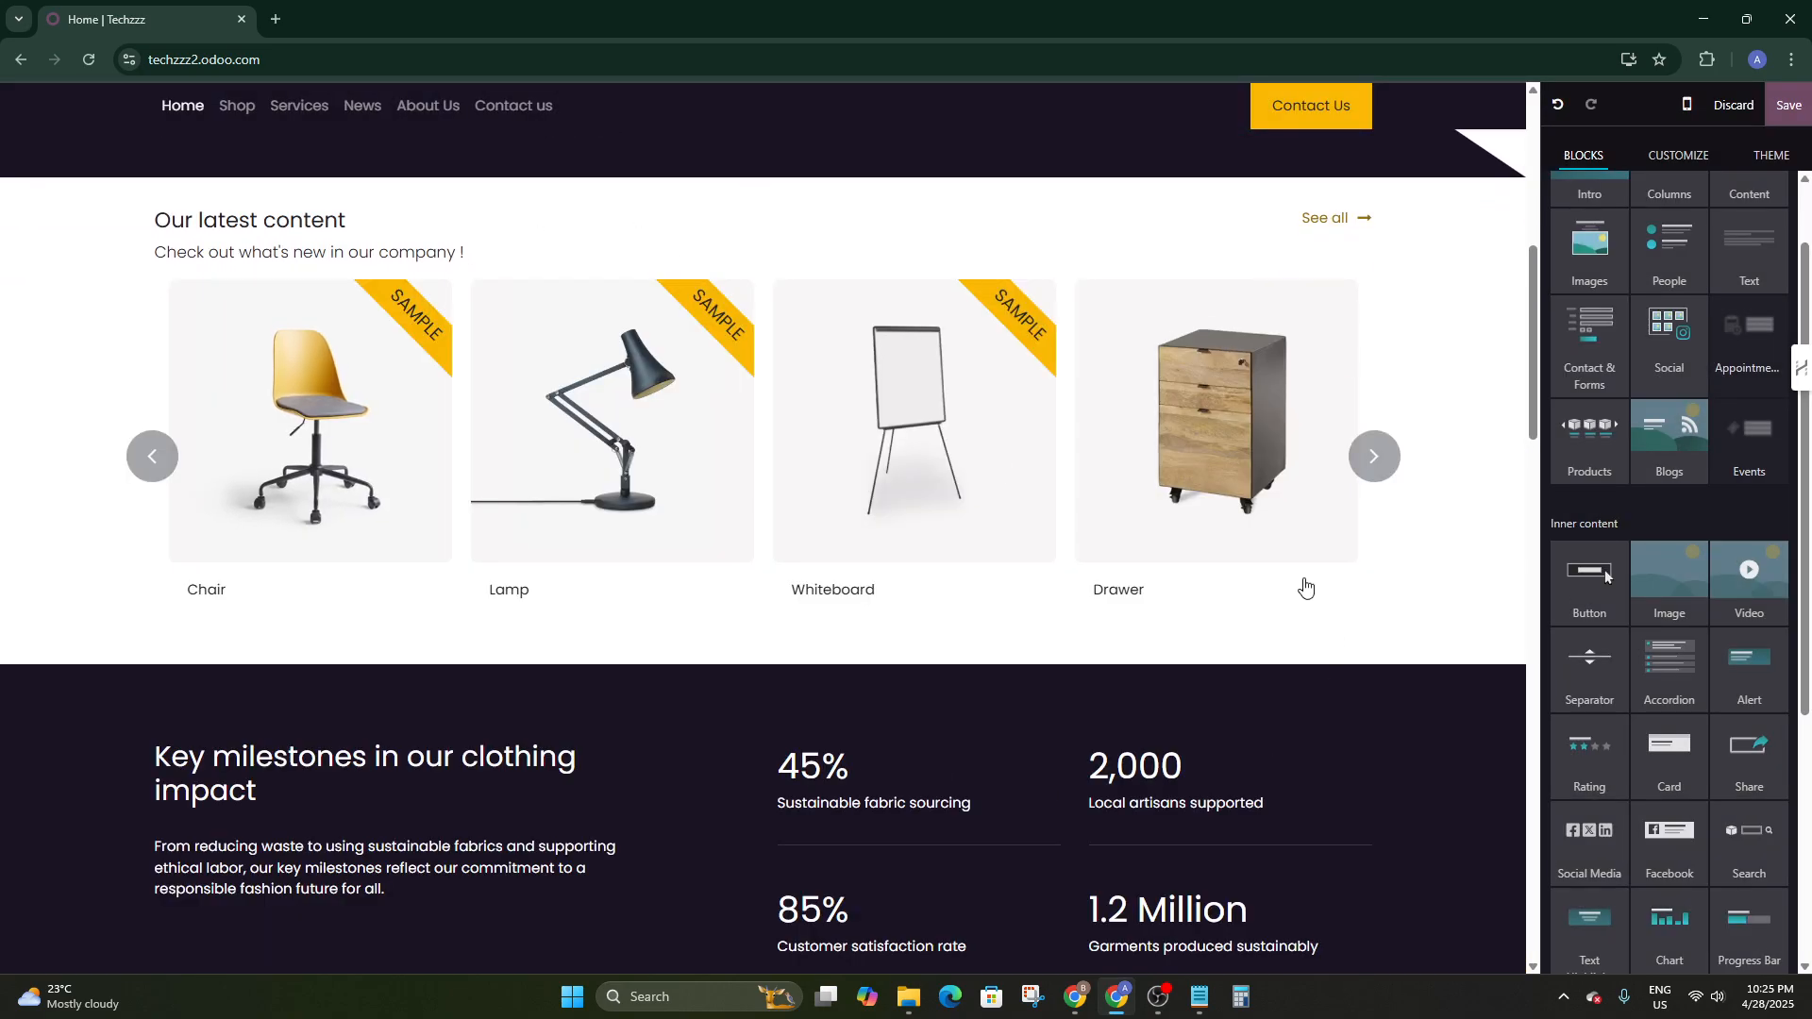
Examine the new Products section's settings and the layouts offered as its product template
left_click(274, 510)
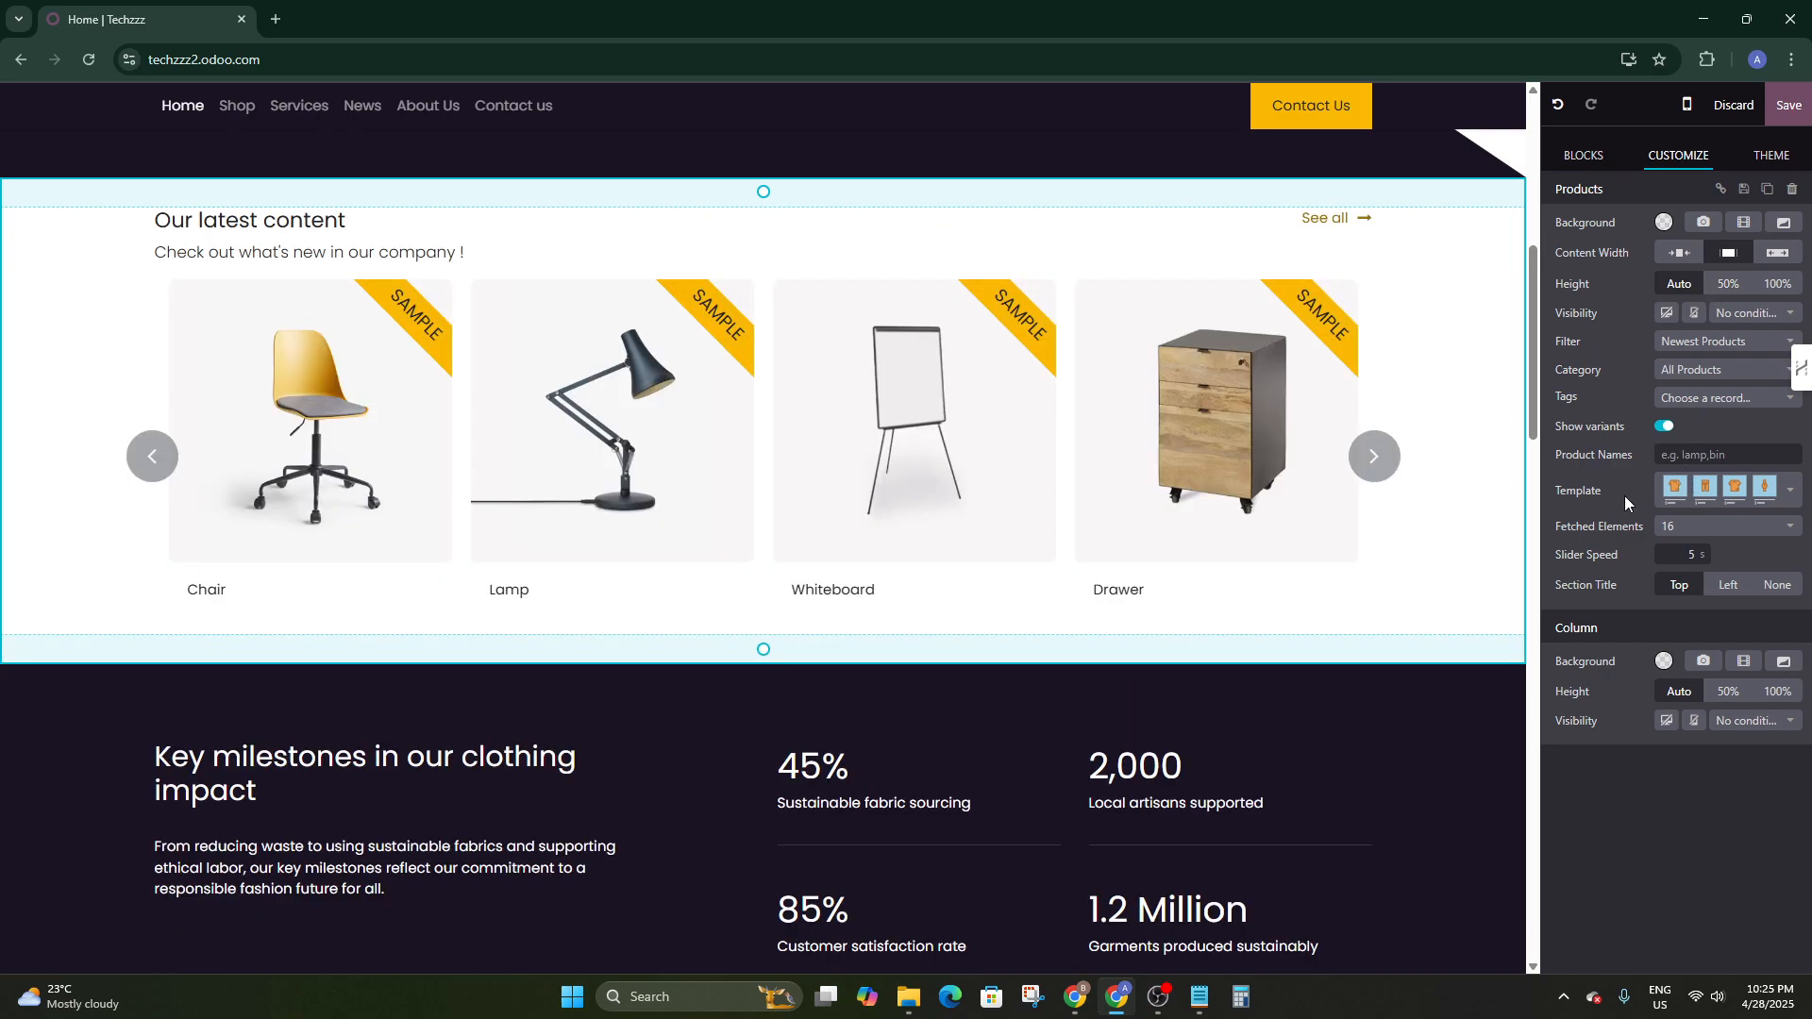
left_click(1679, 495)
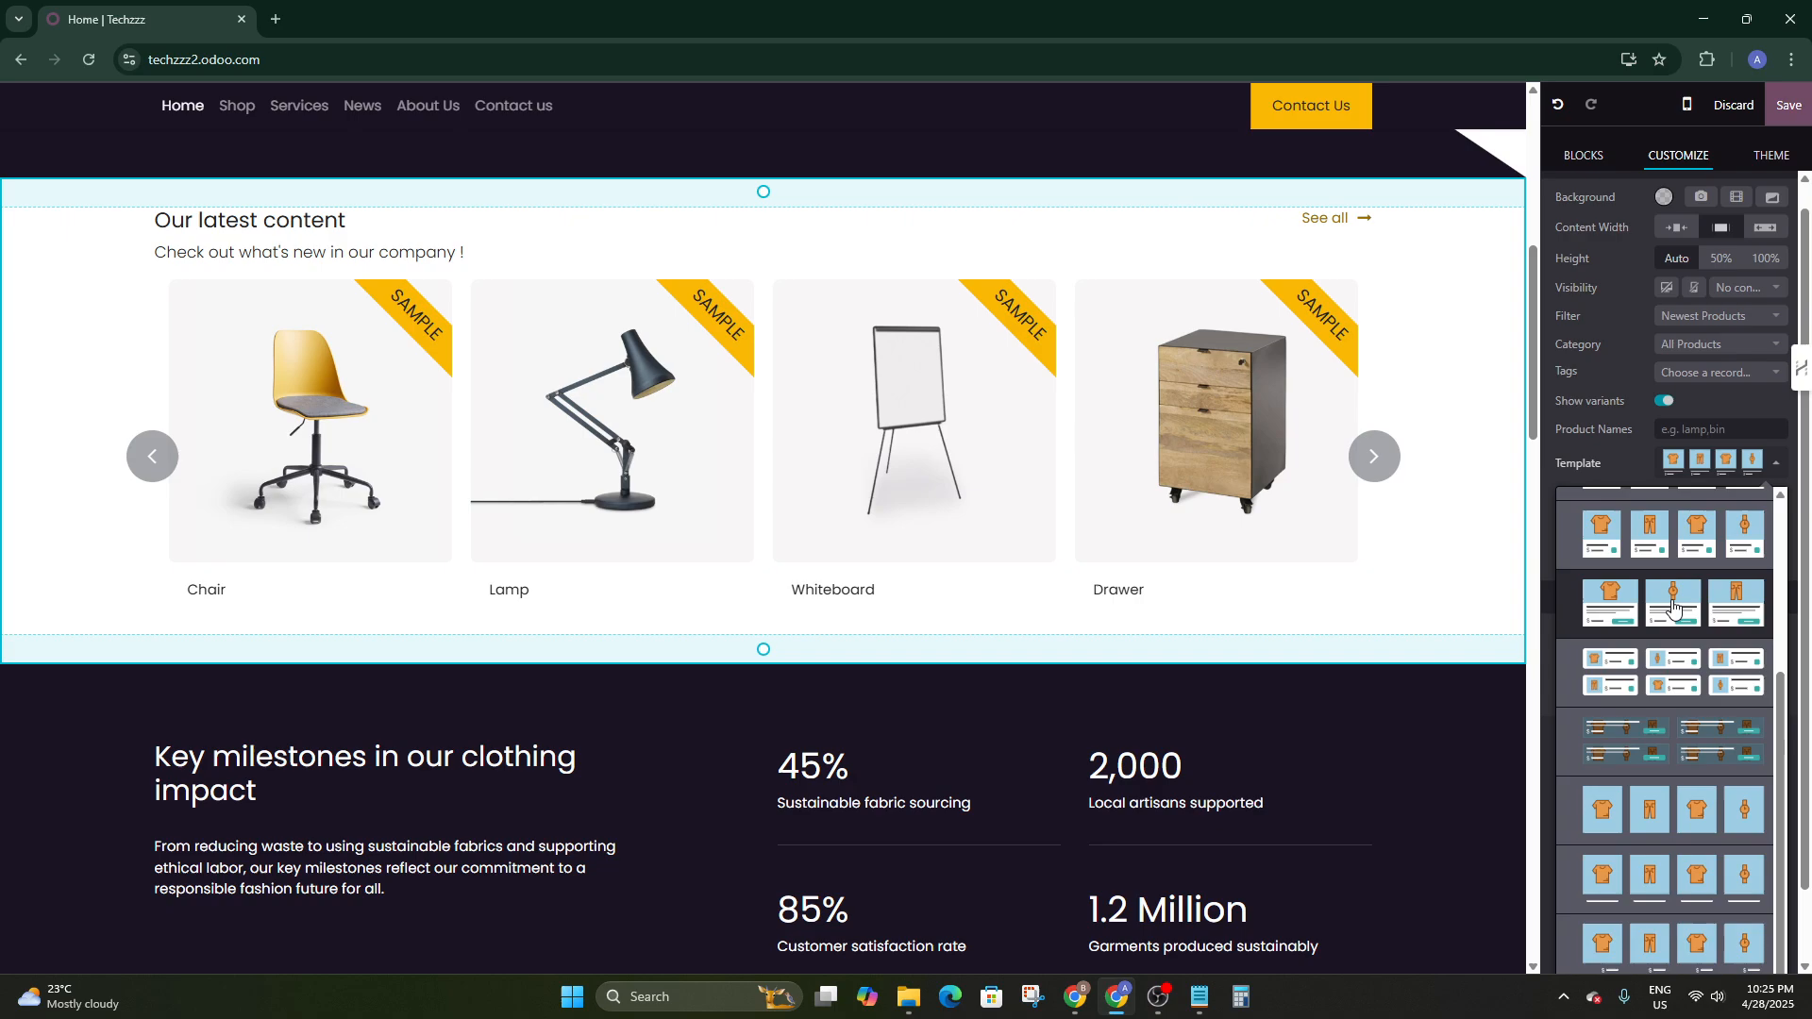
scroll(1675, 566, "down", 1)
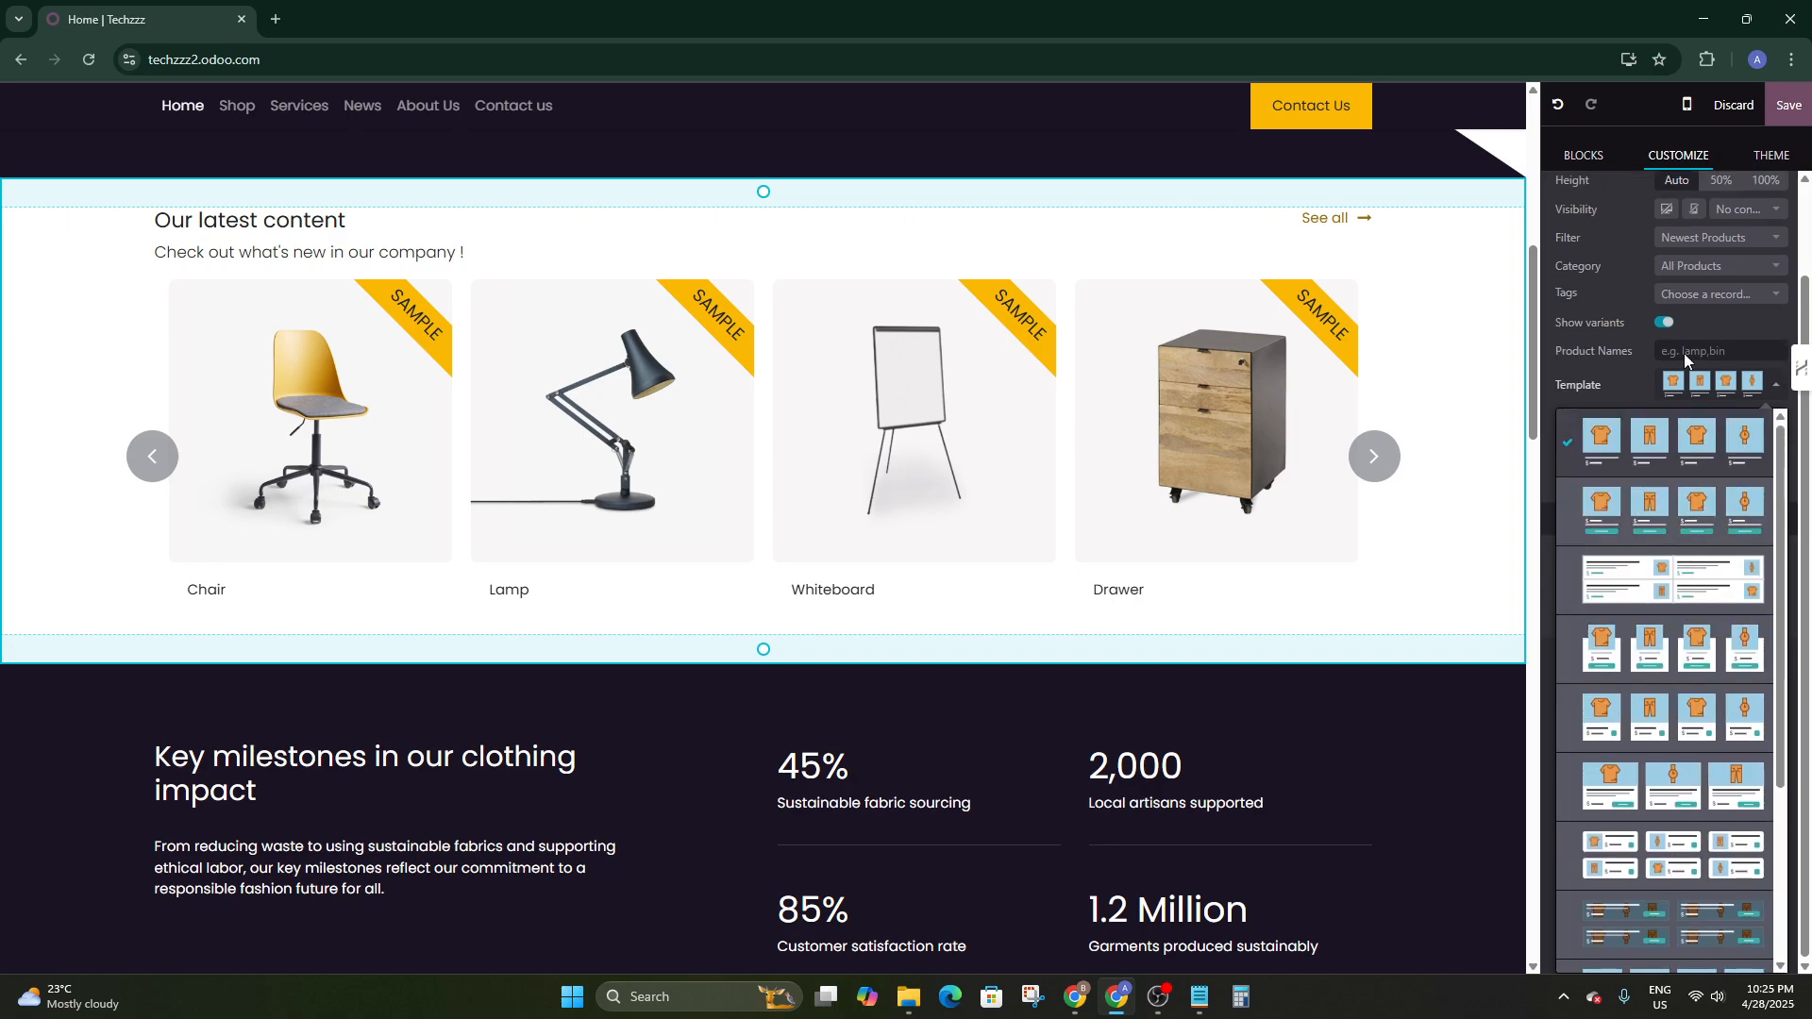
left_click(1598, 393)
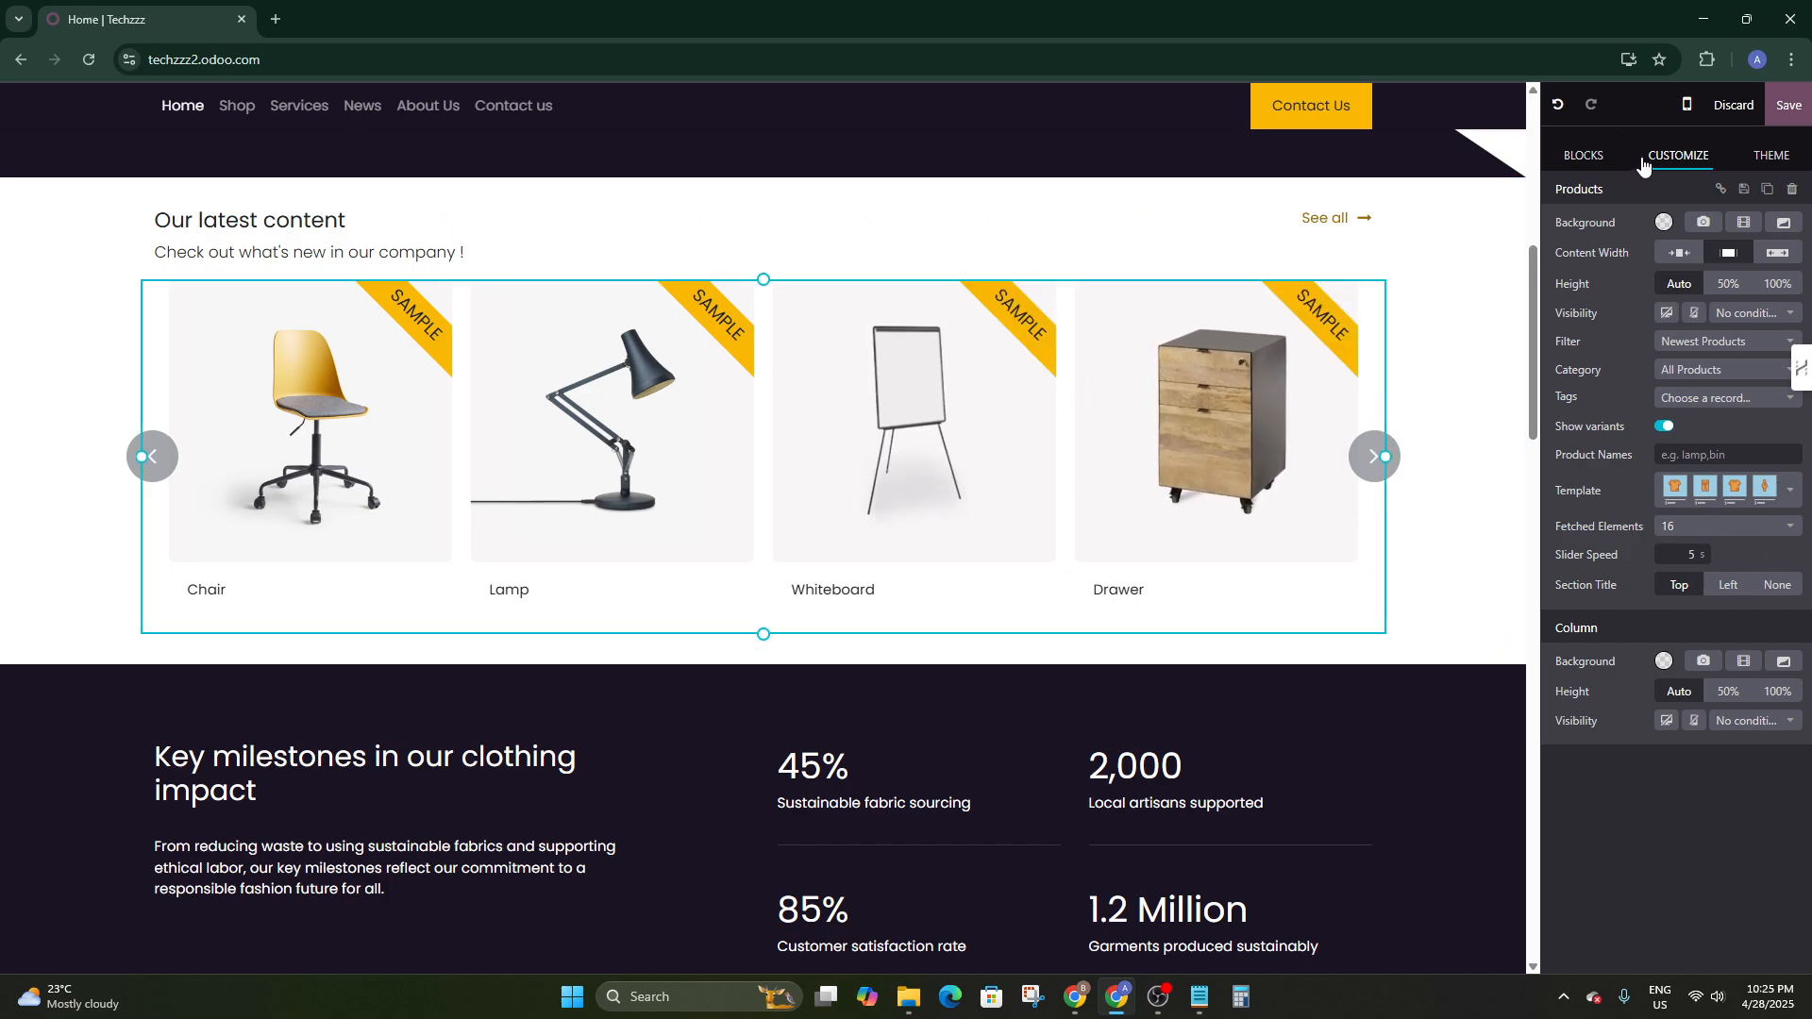
left_click(1585, 155)
left_click(1661, 156)
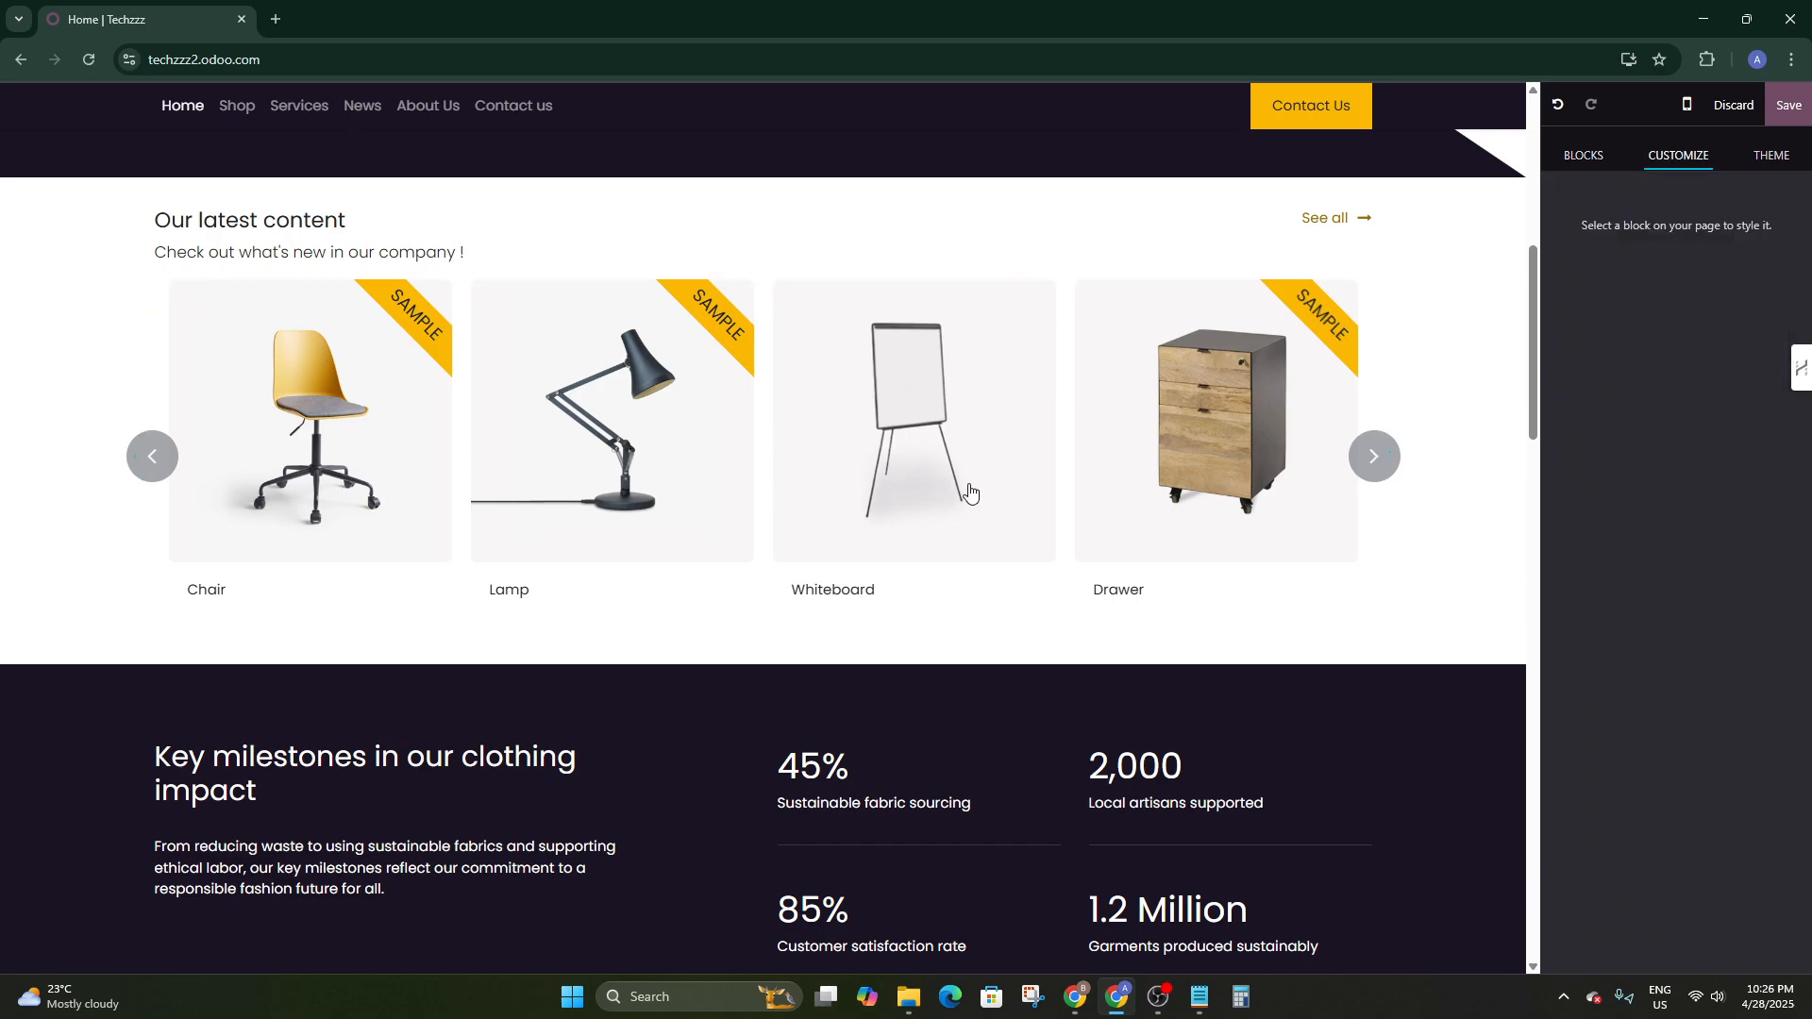
Apply the Origins 01 background shape to the "Our latest content" Products section
left_click(970, 532)
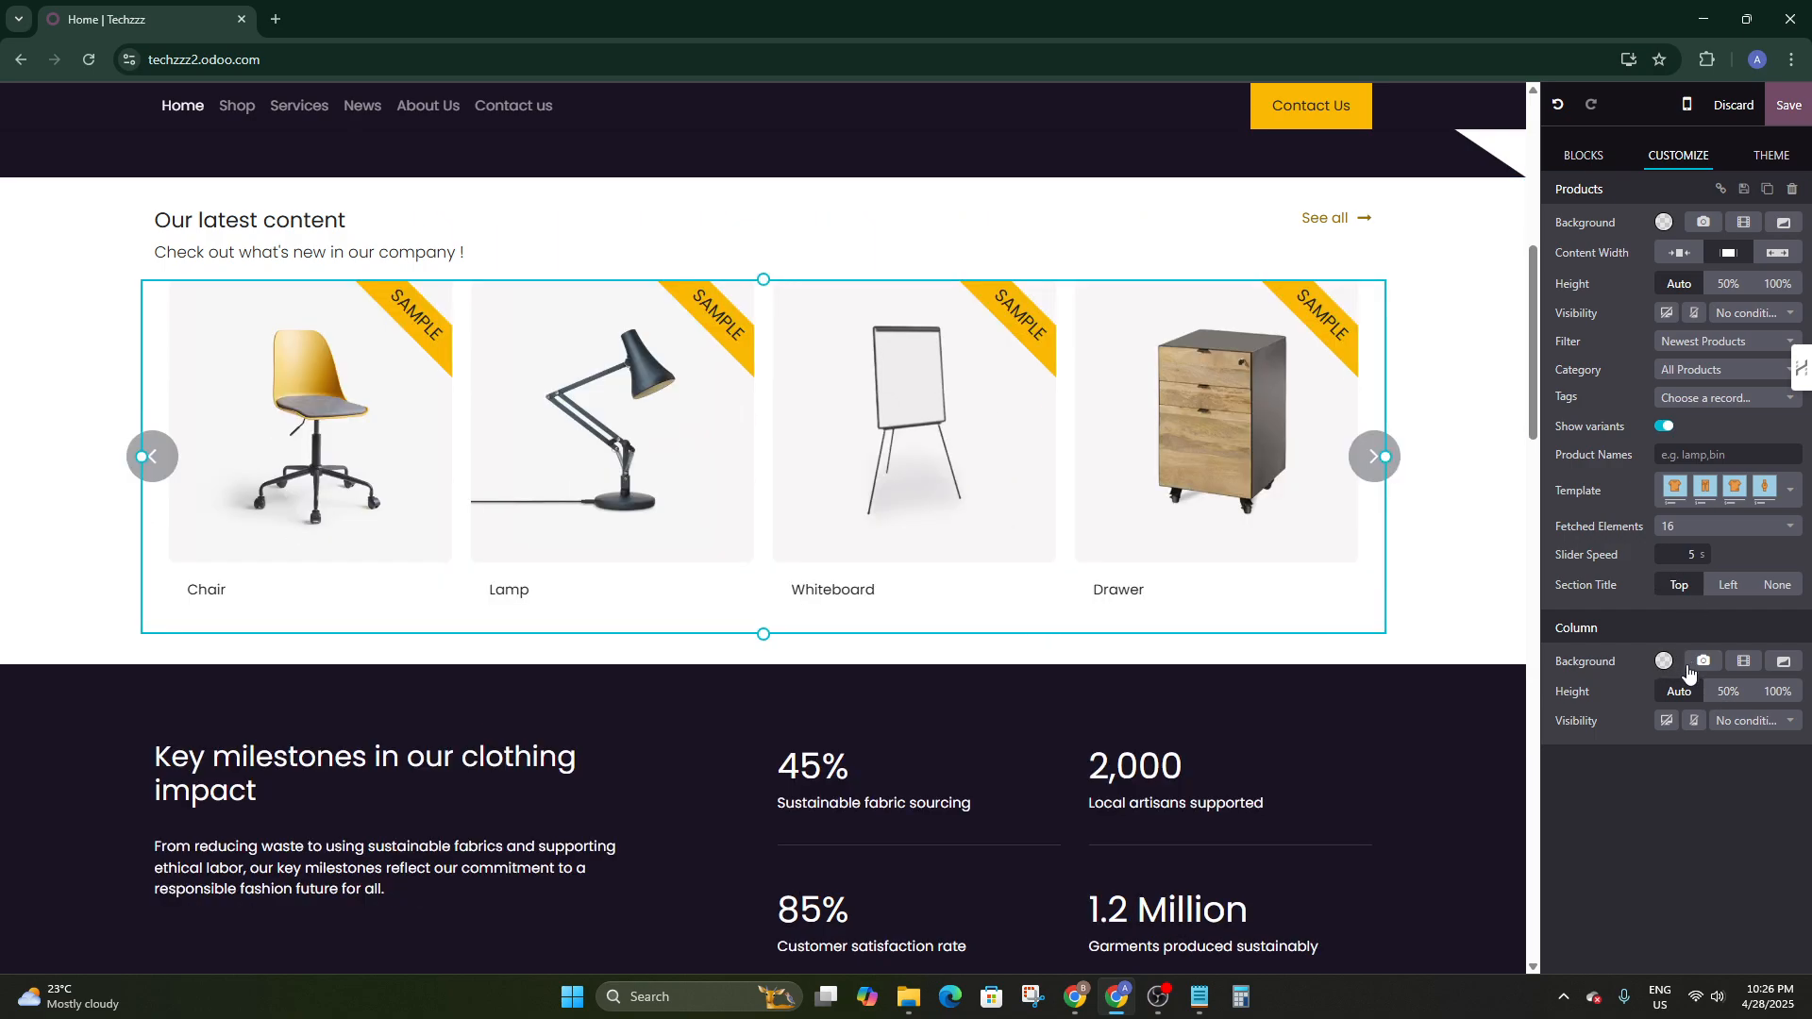
right_click(1204, 417)
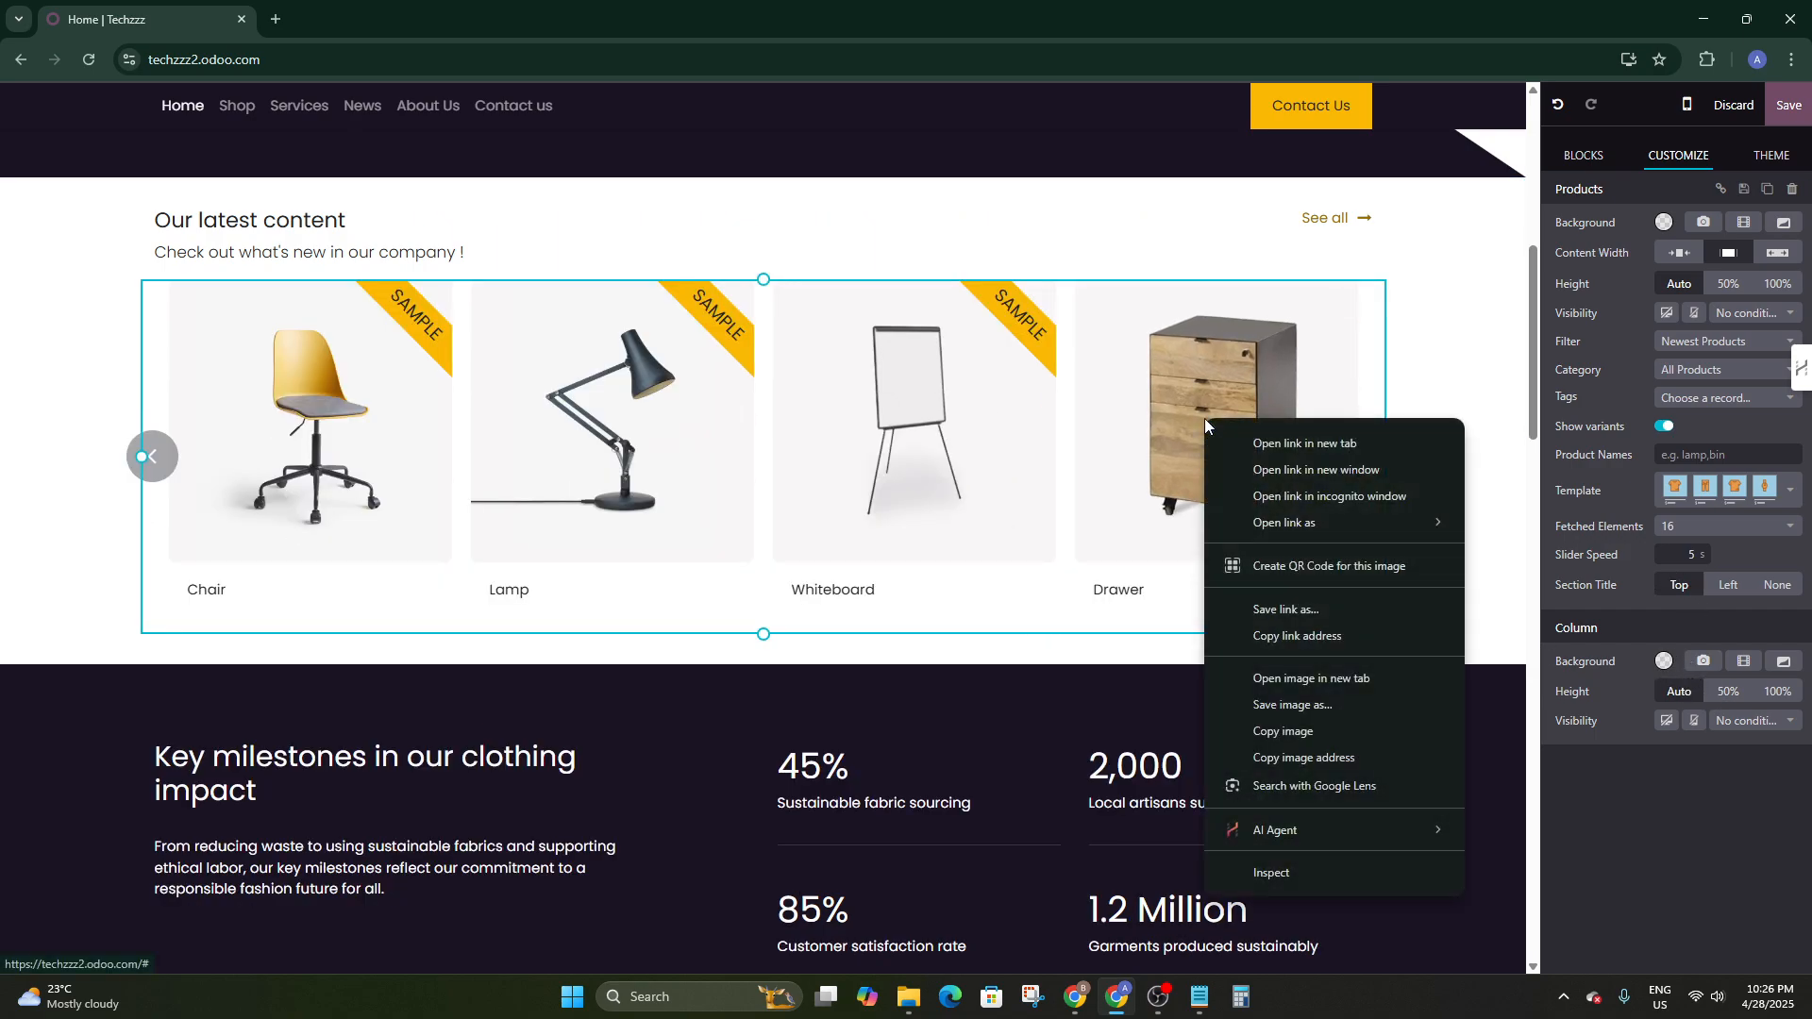
key("Escape")
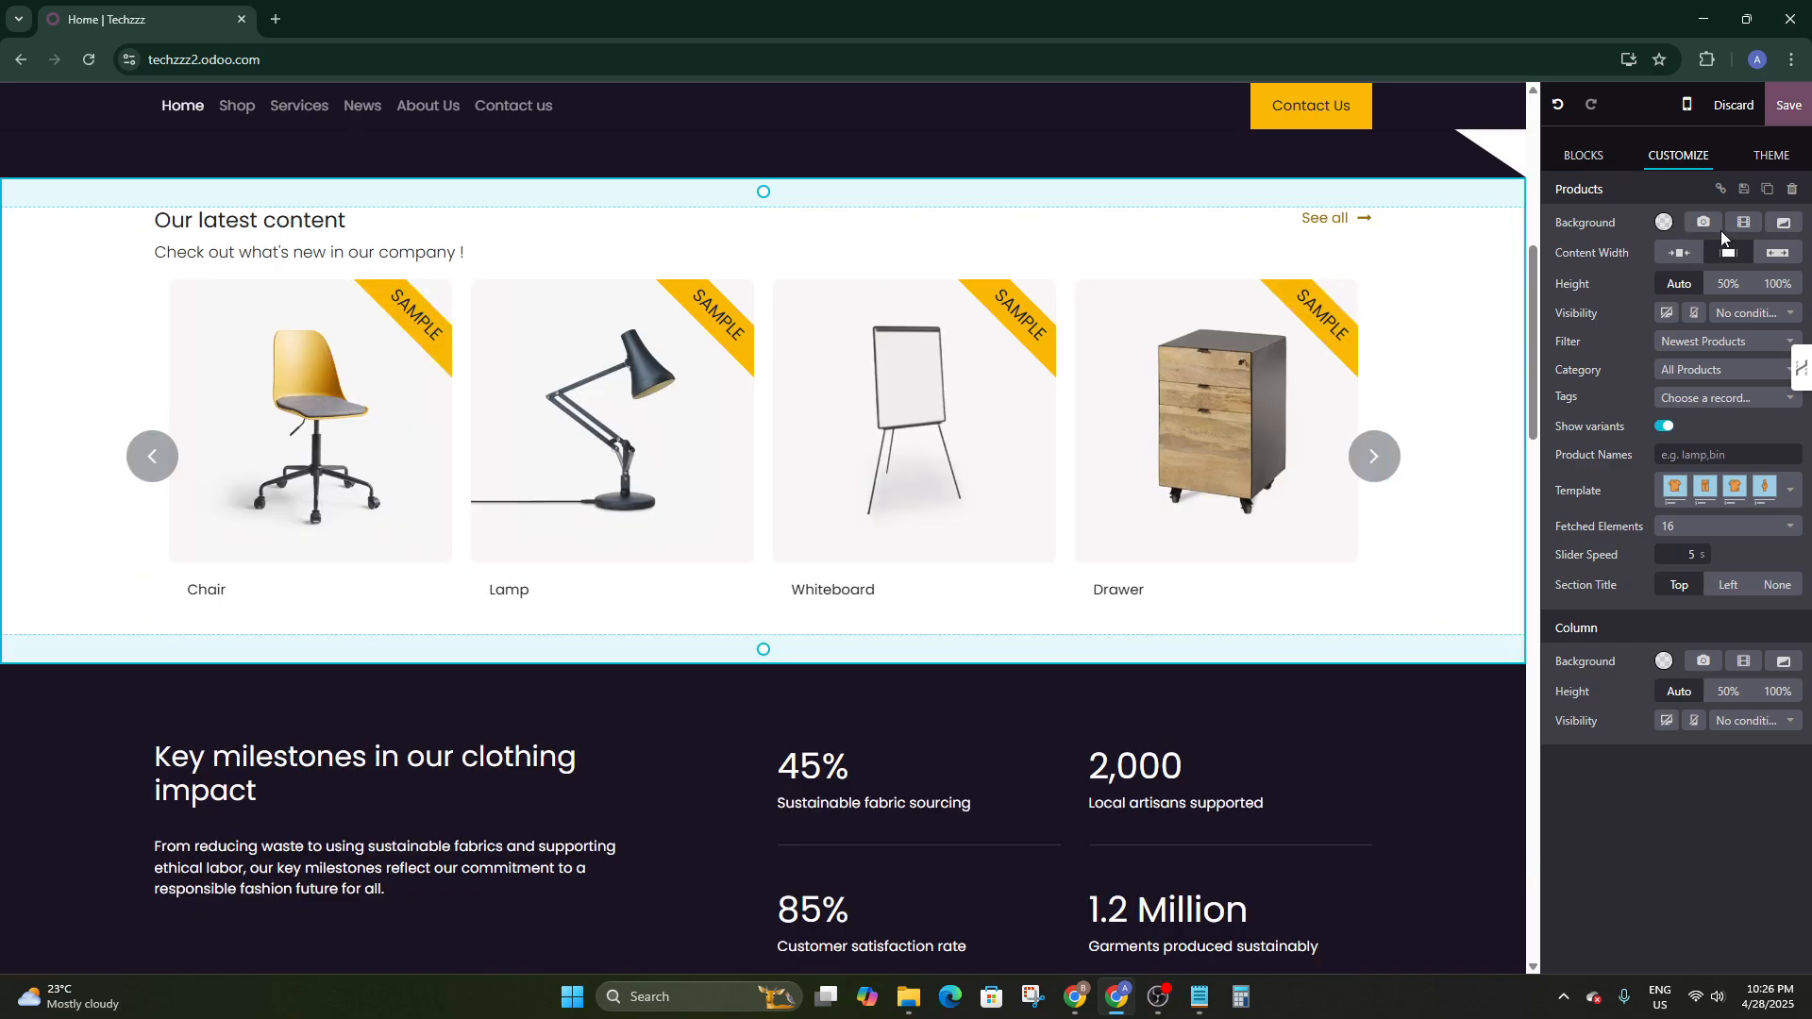
left_click(1784, 224)
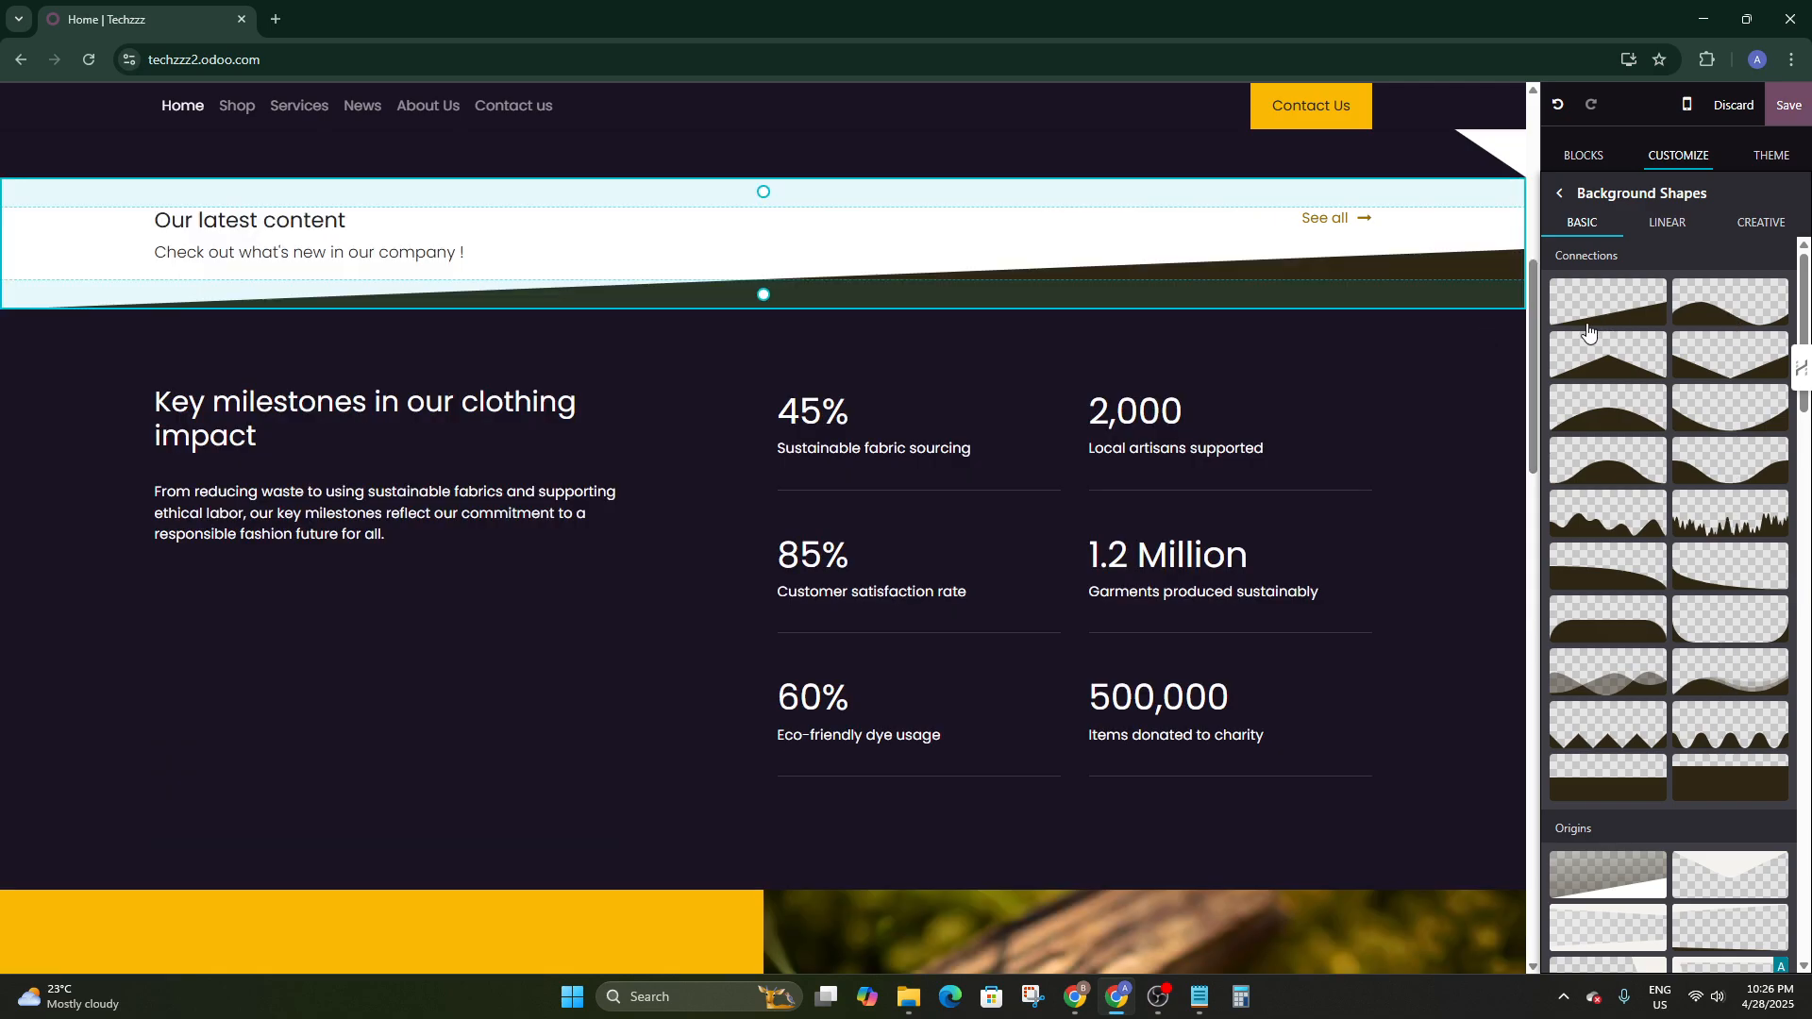
left_click(1613, 309)
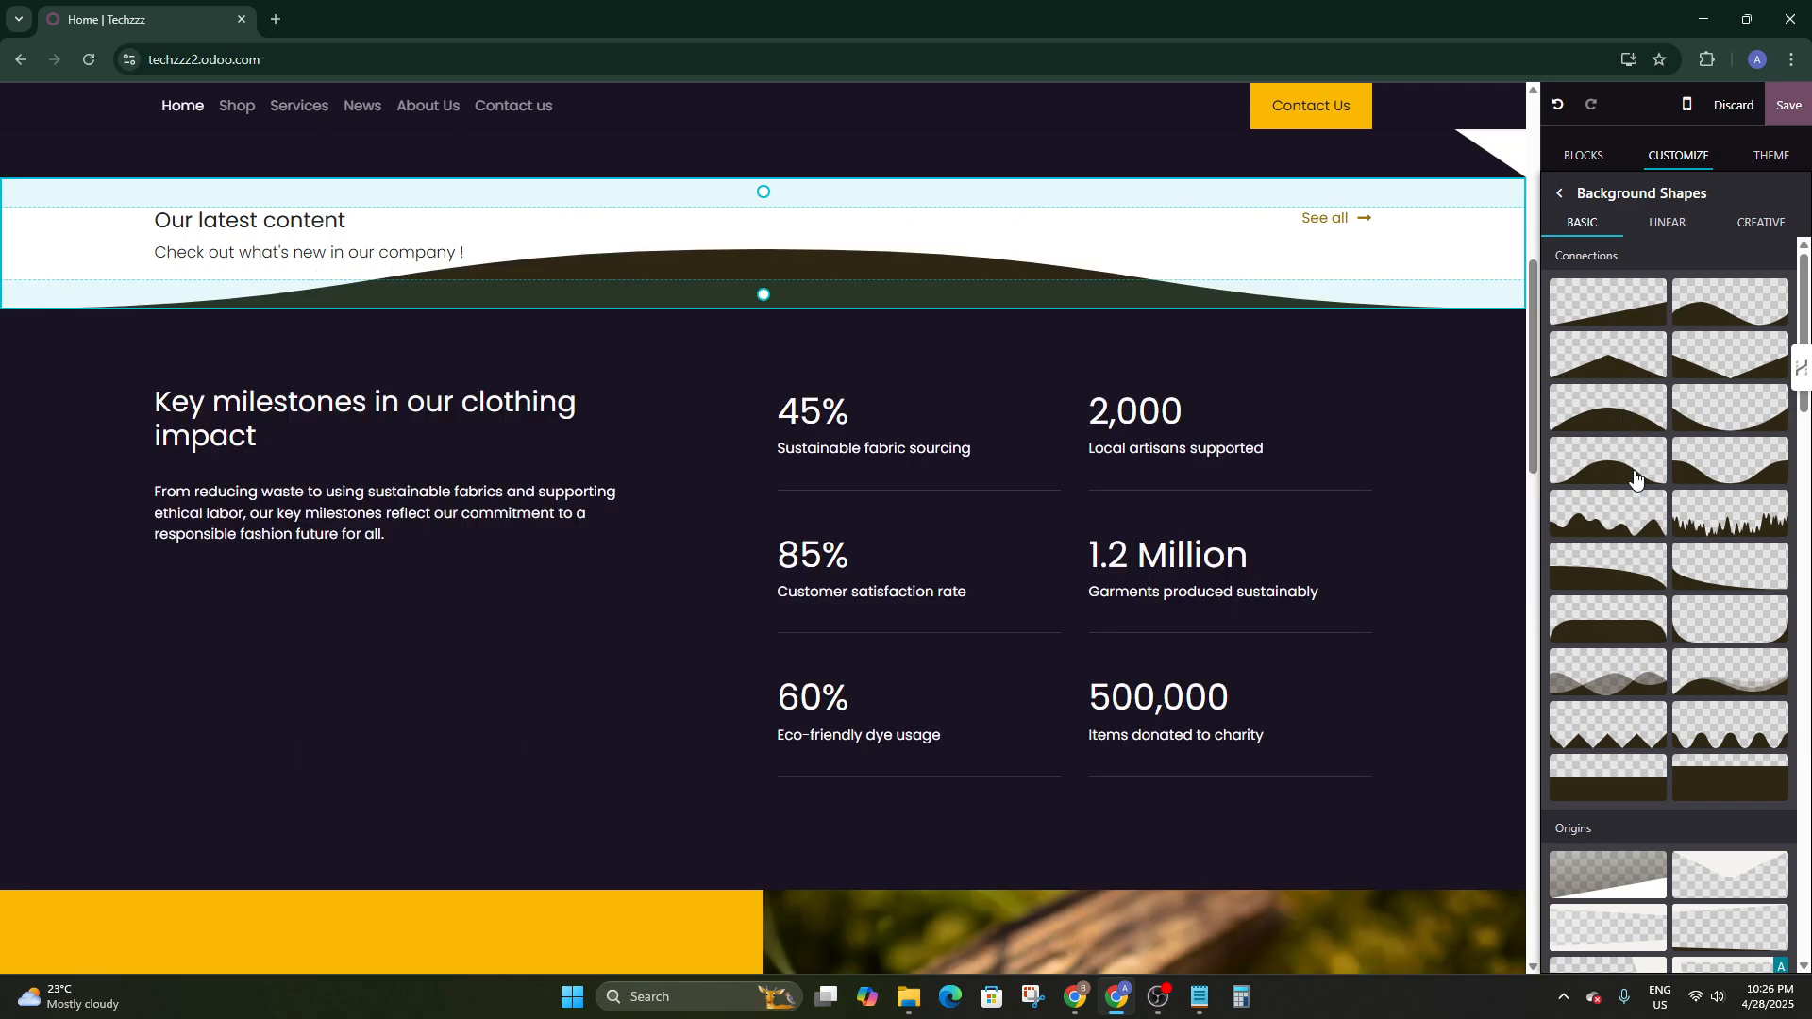
scroll(1656, 585, "down", 3)
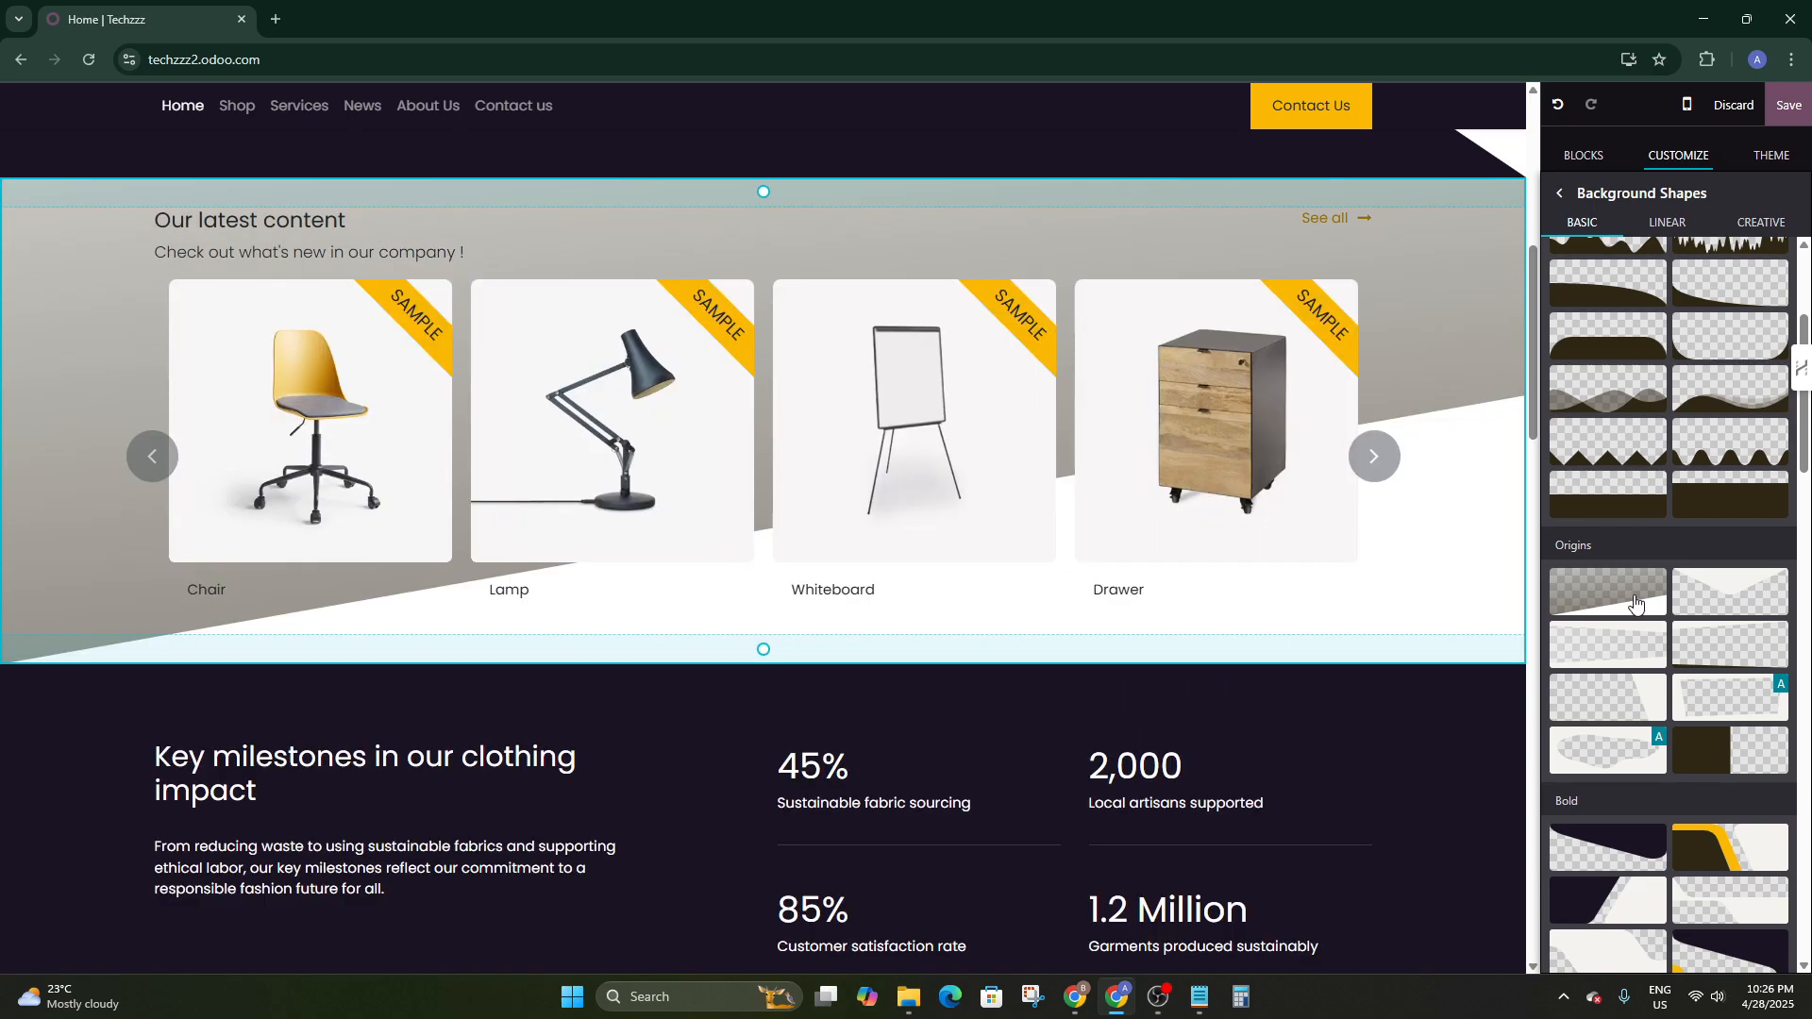
left_click(1635, 601)
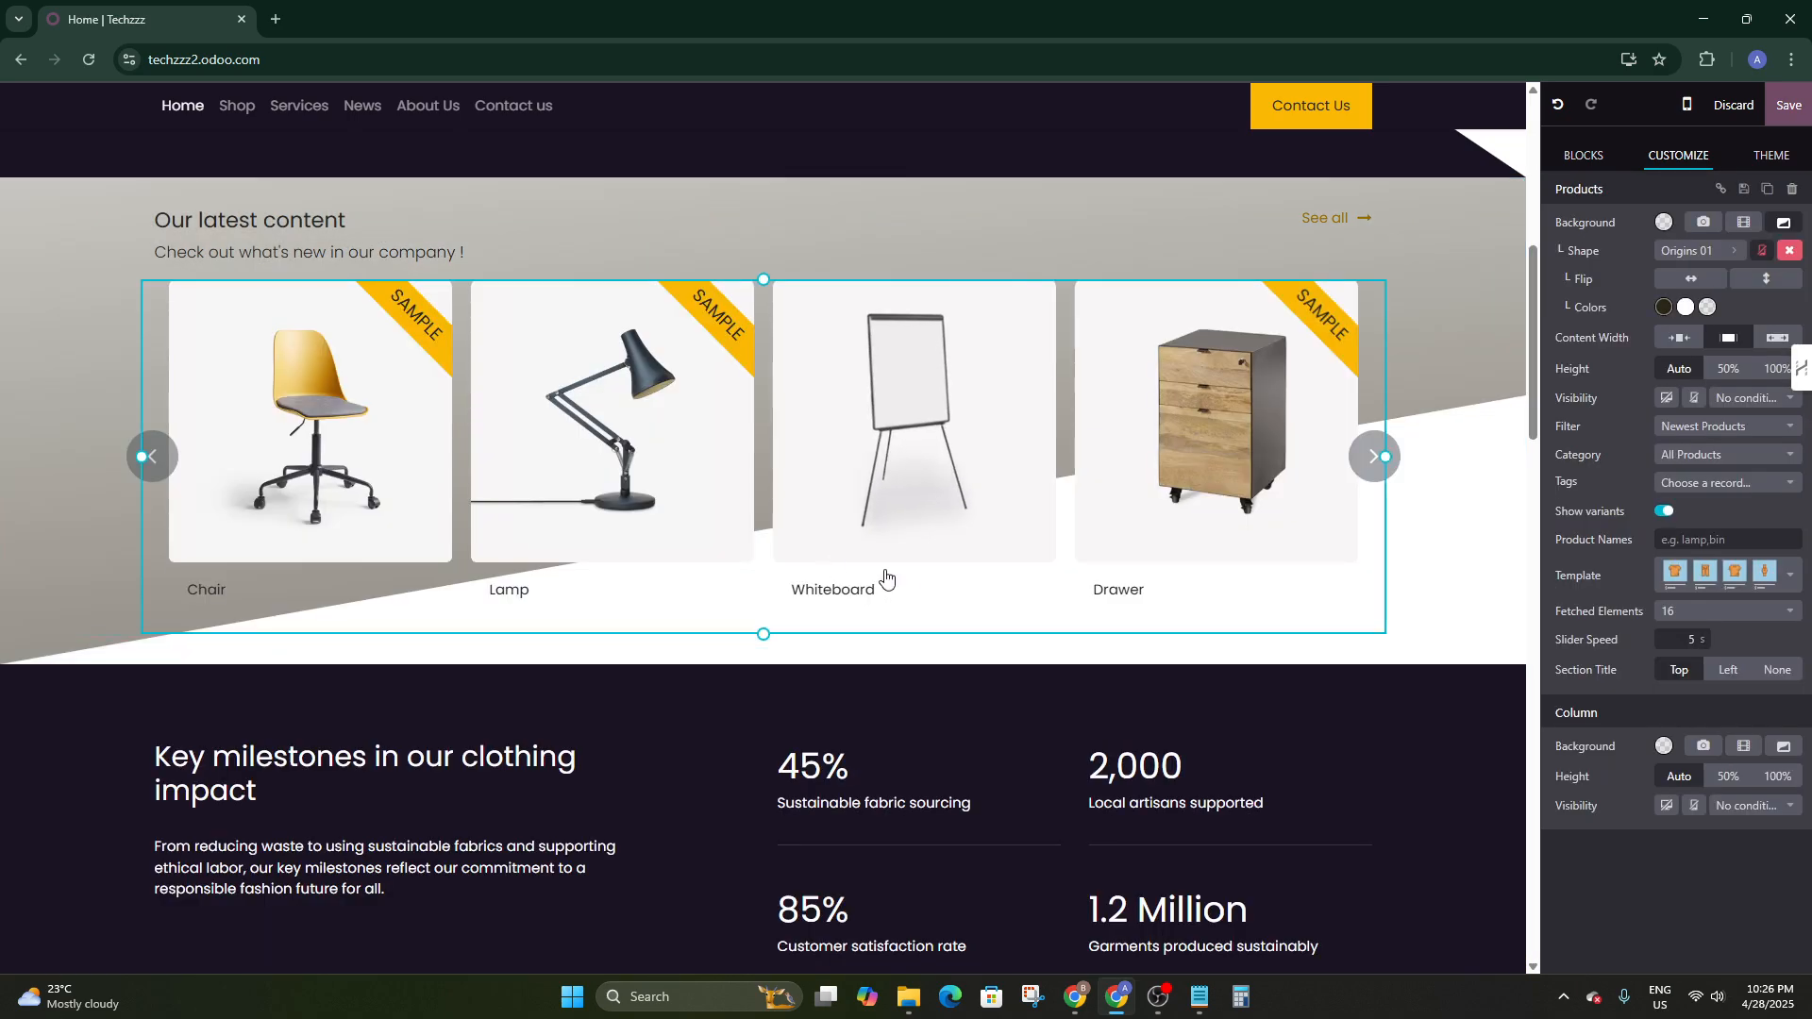
Examine the Products sections on the homepage together with the site's theme settings for colors, fonts and buttons
scroll(1269, 686, "up", 4)
scroll(1269, 686, "down", 5)
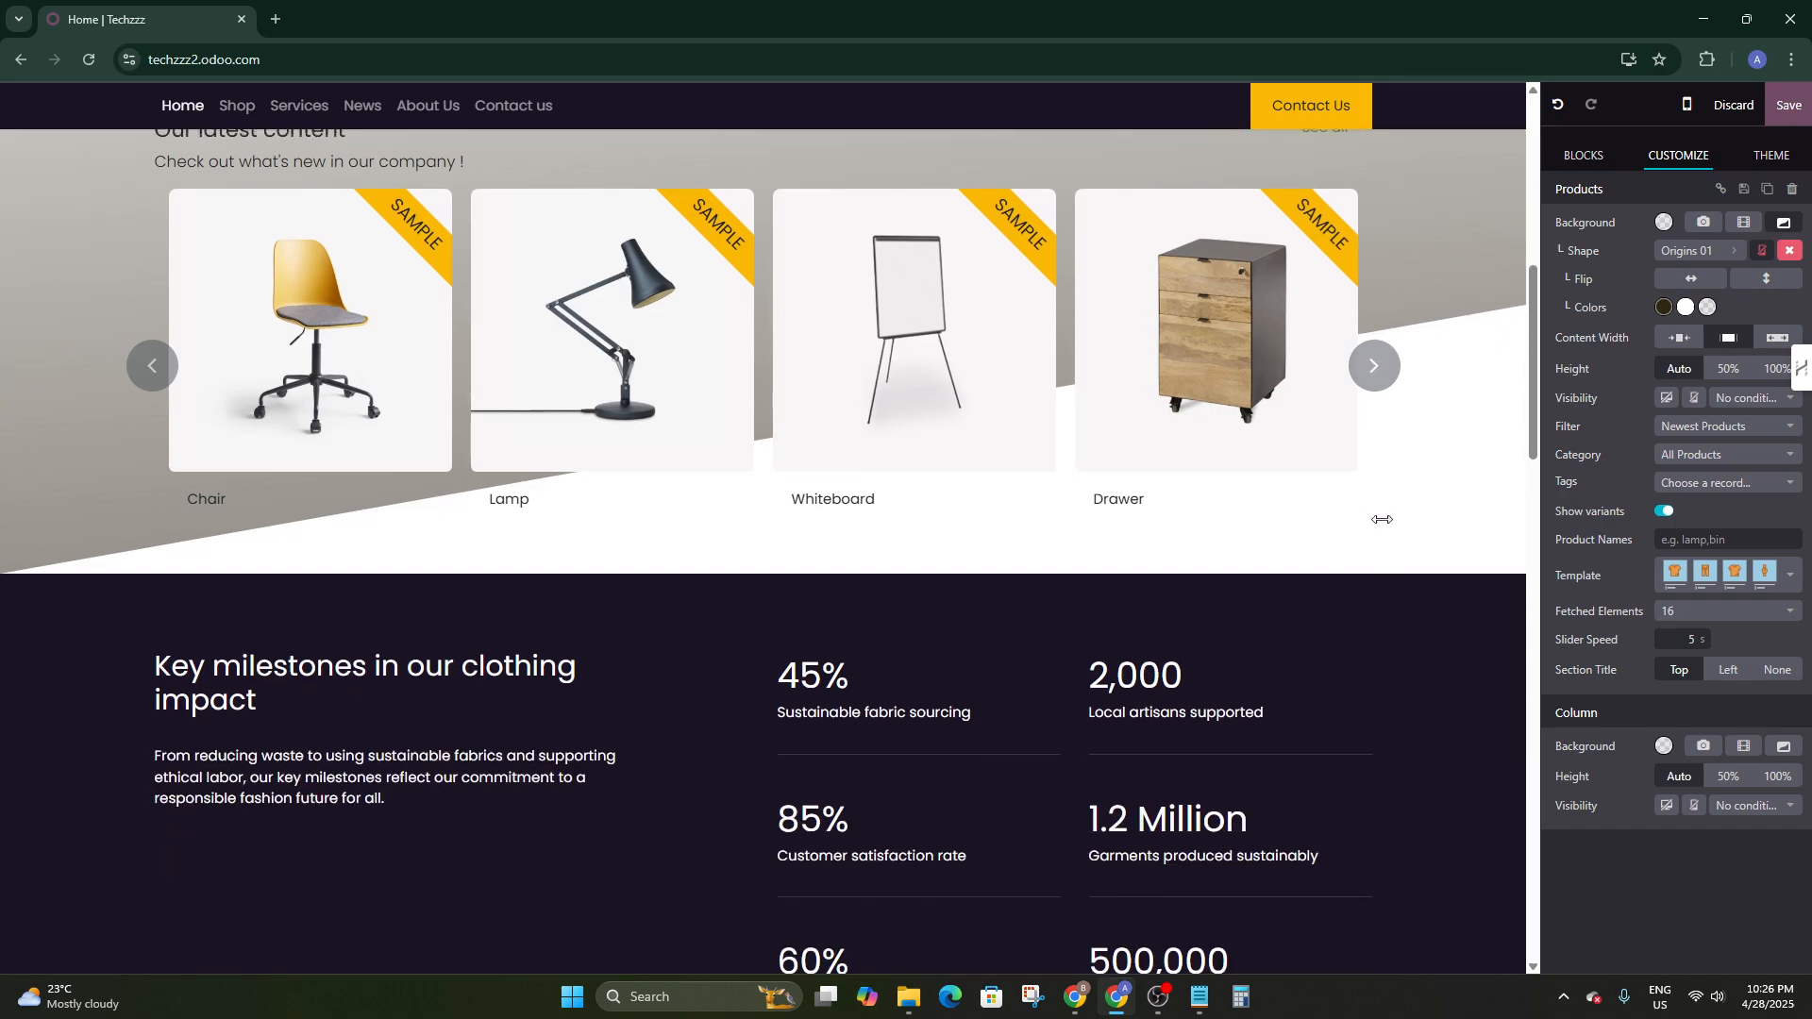
scroll(1378, 519, "up", 4)
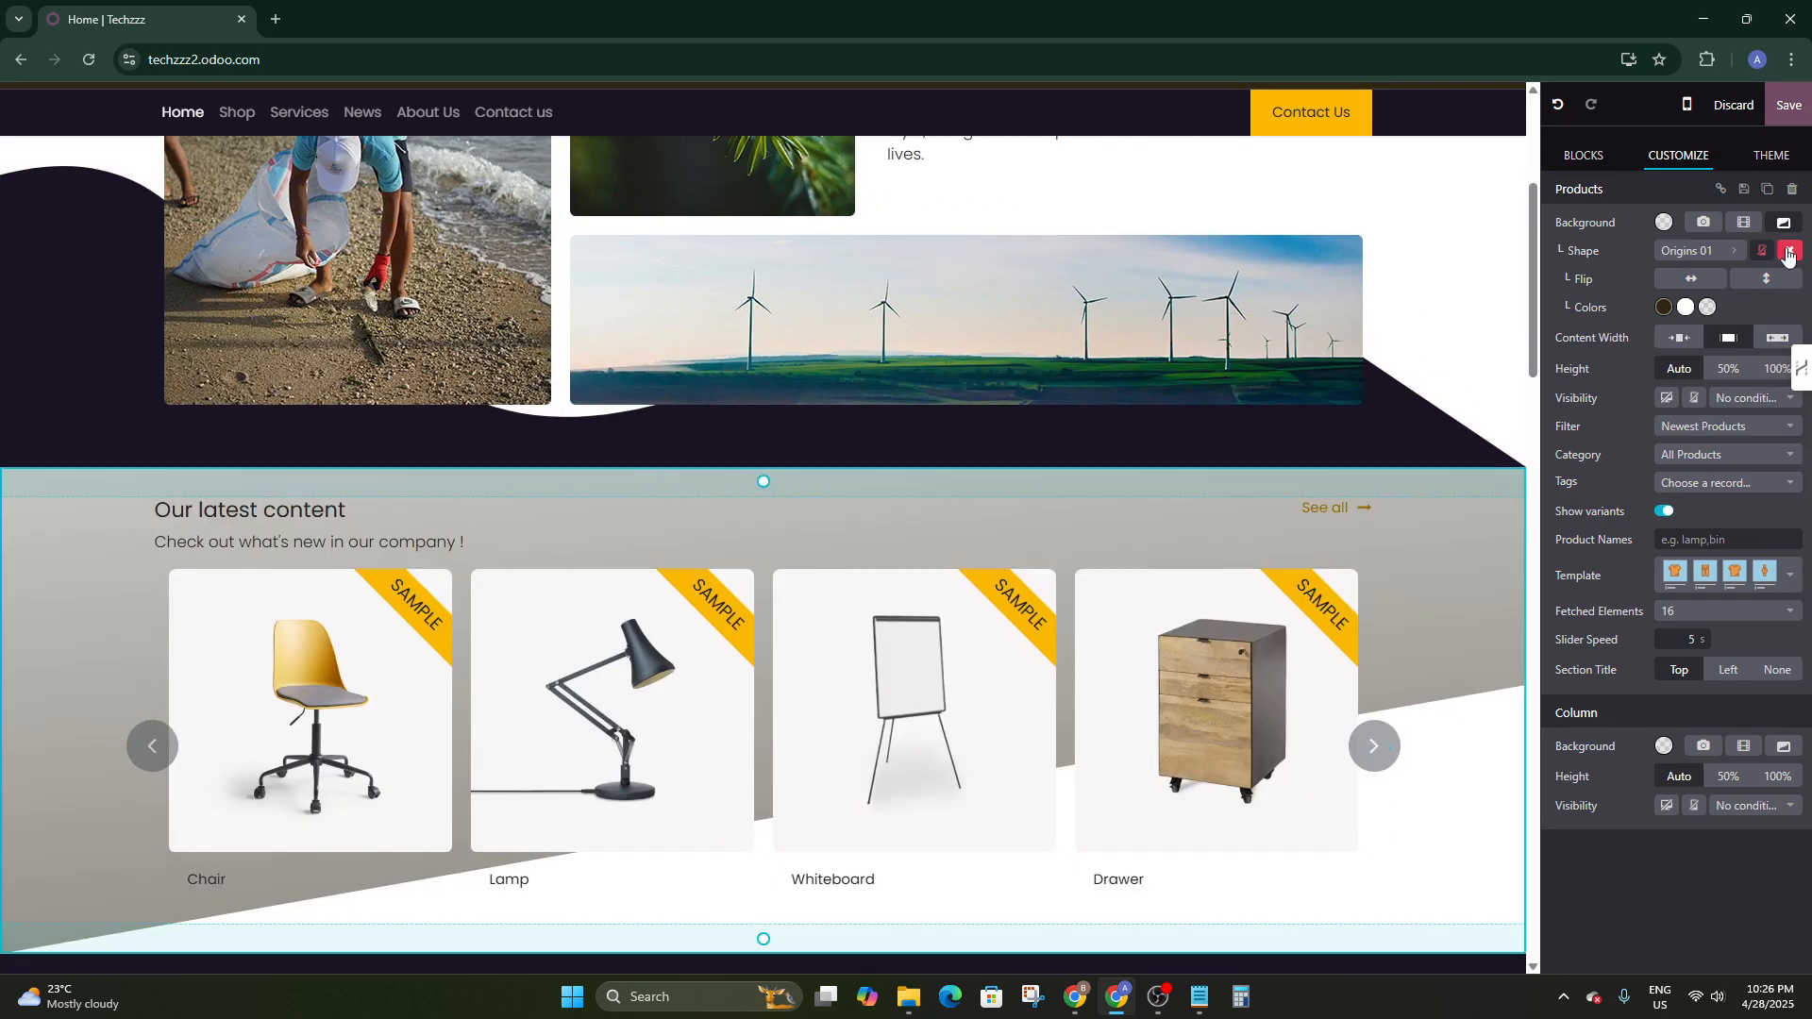
left_click(1769, 156)
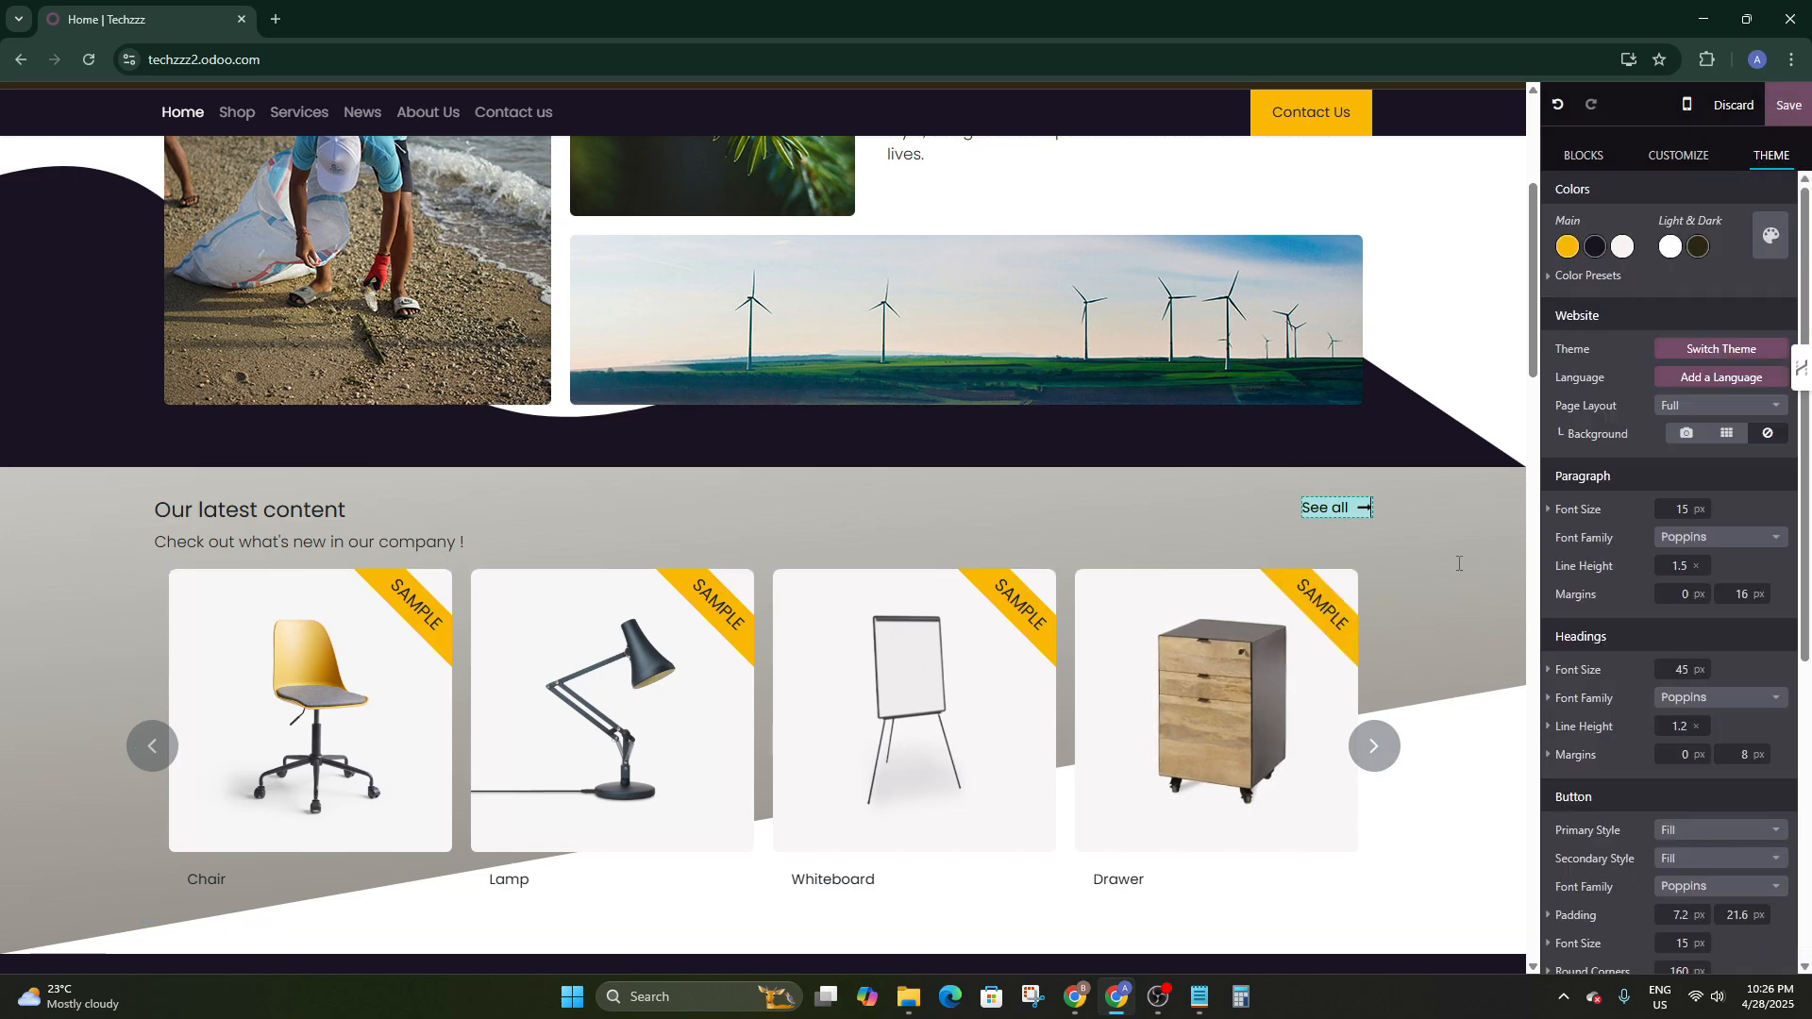
left_click(1335, 507)
scroll(1397, 472, "down", 2)
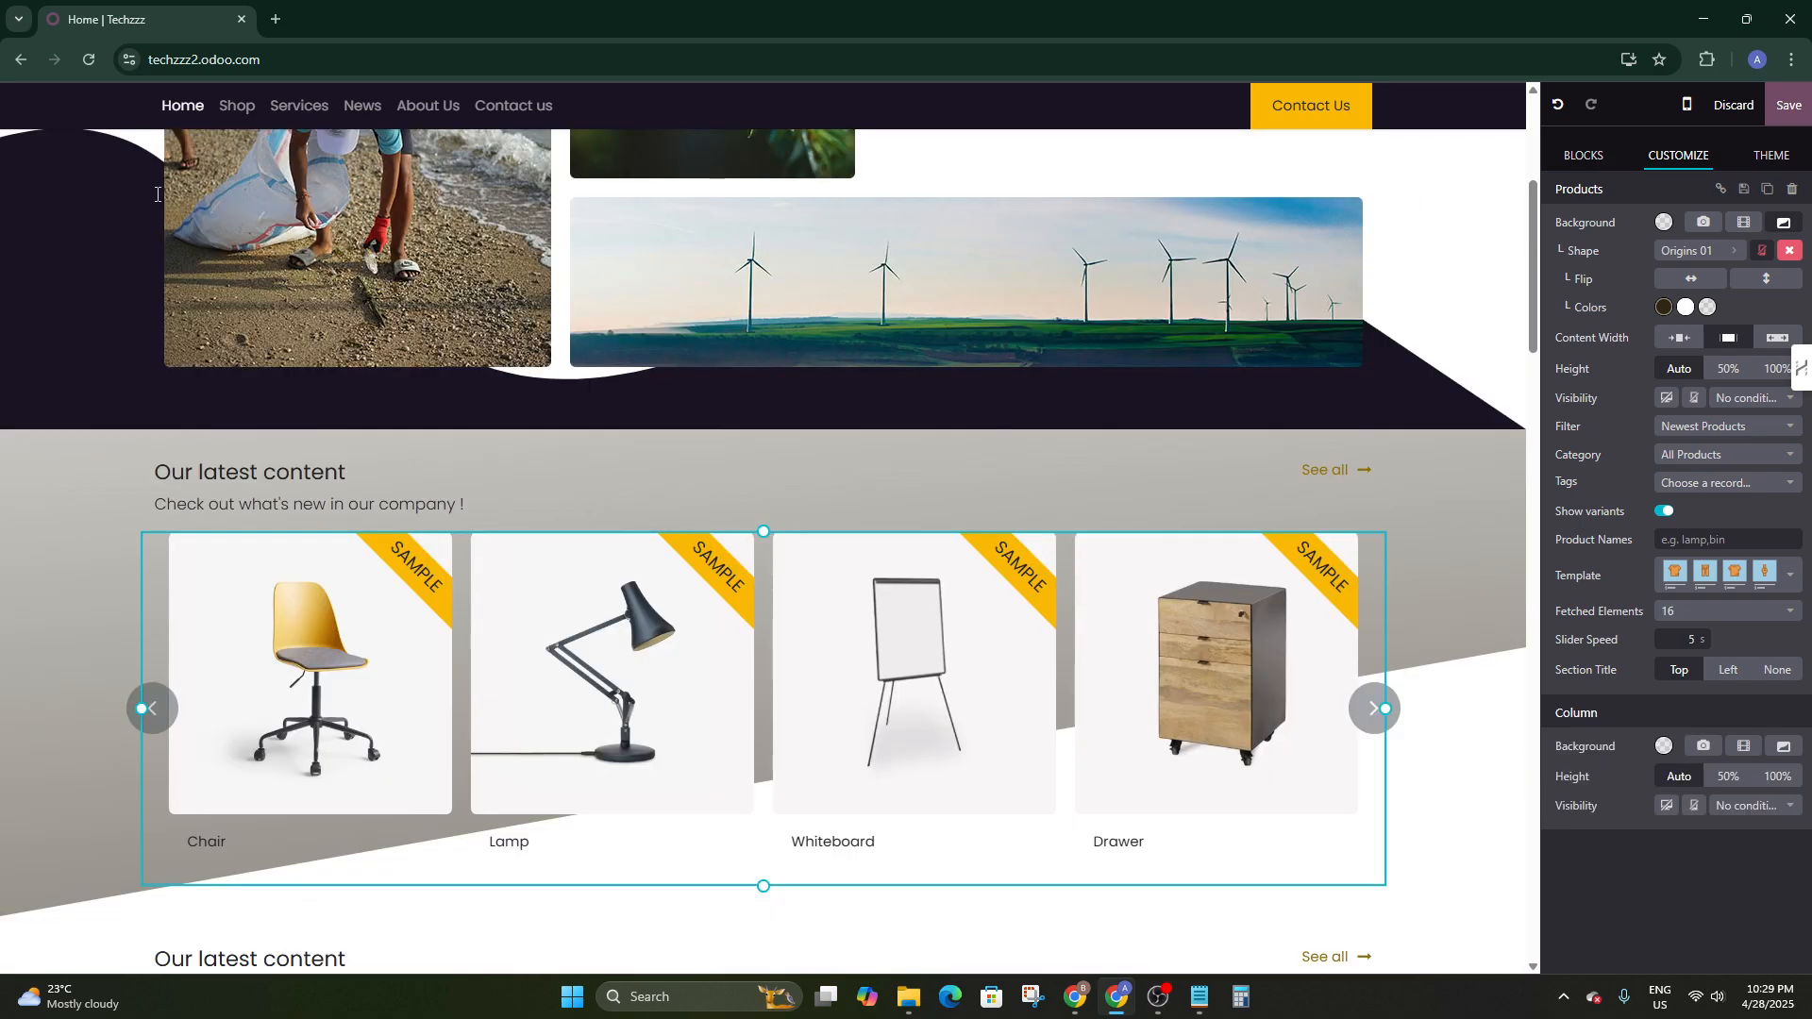
scroll(377, 558, "down", 3)
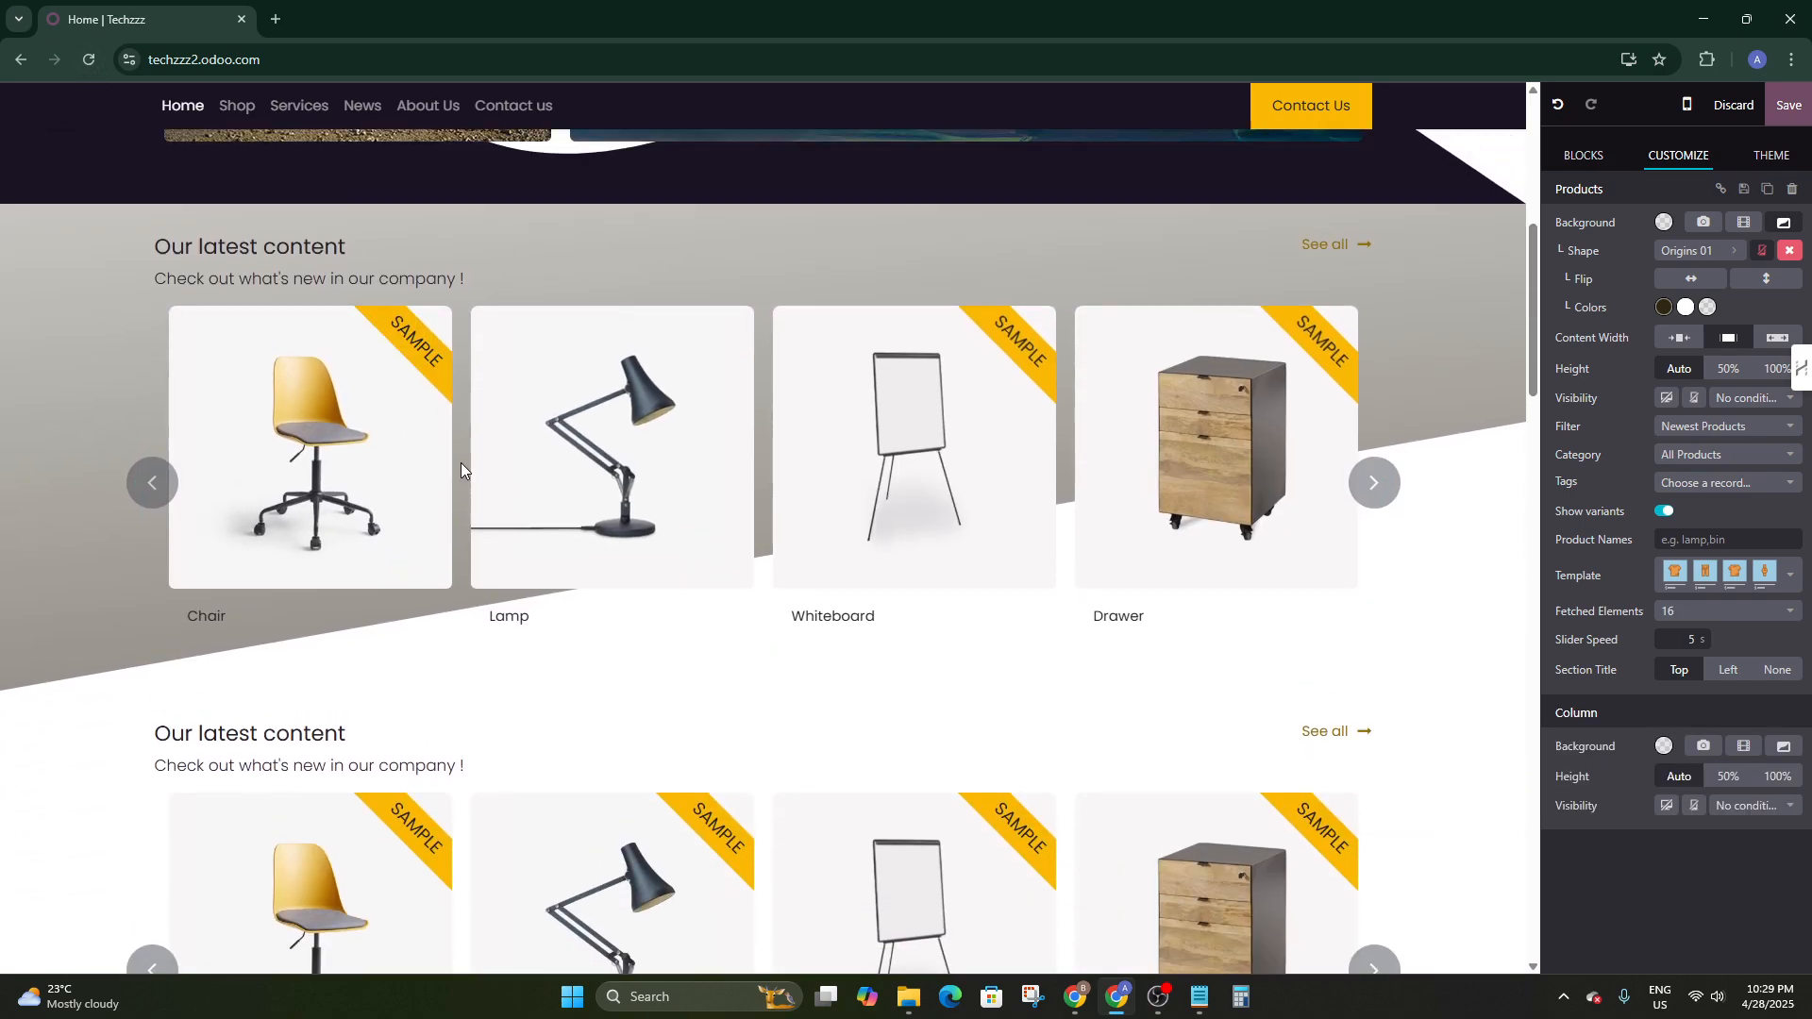
scroll(461, 469, "up", 3)
scroll(352, 384, "down", 6)
scroll(352, 384, "up", 5)
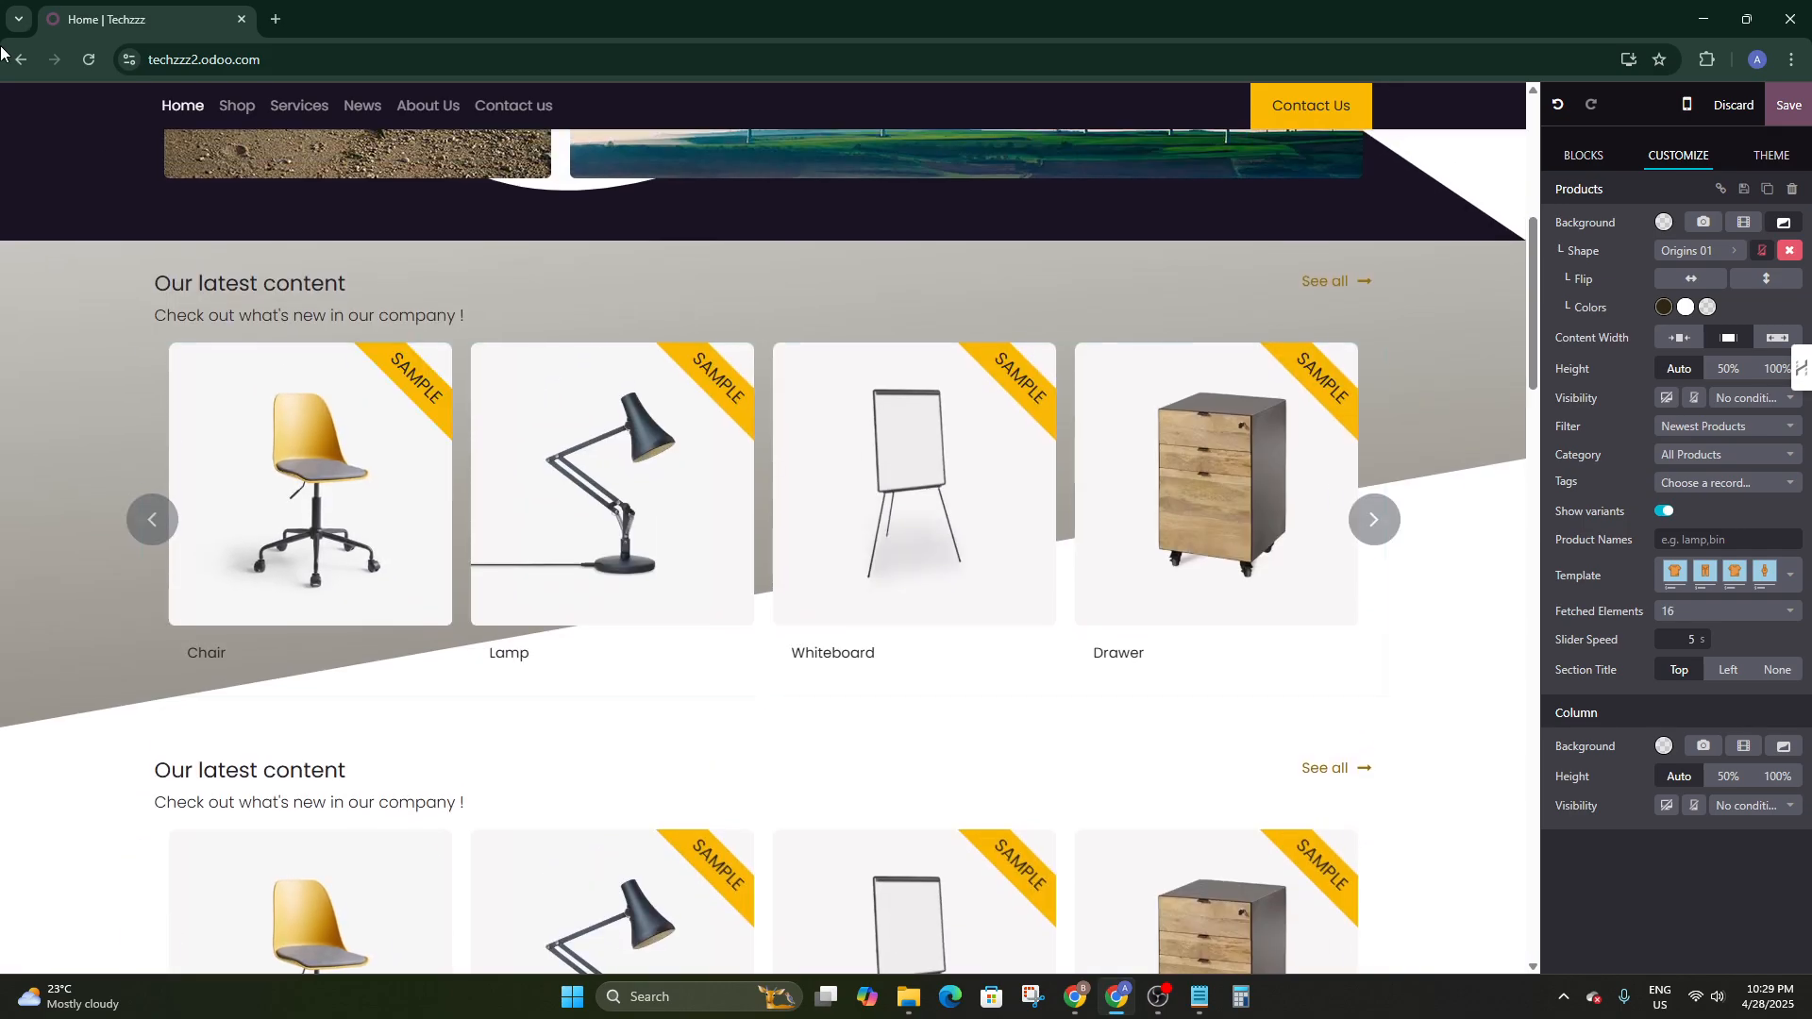
scroll(366, 161, "up", 9)
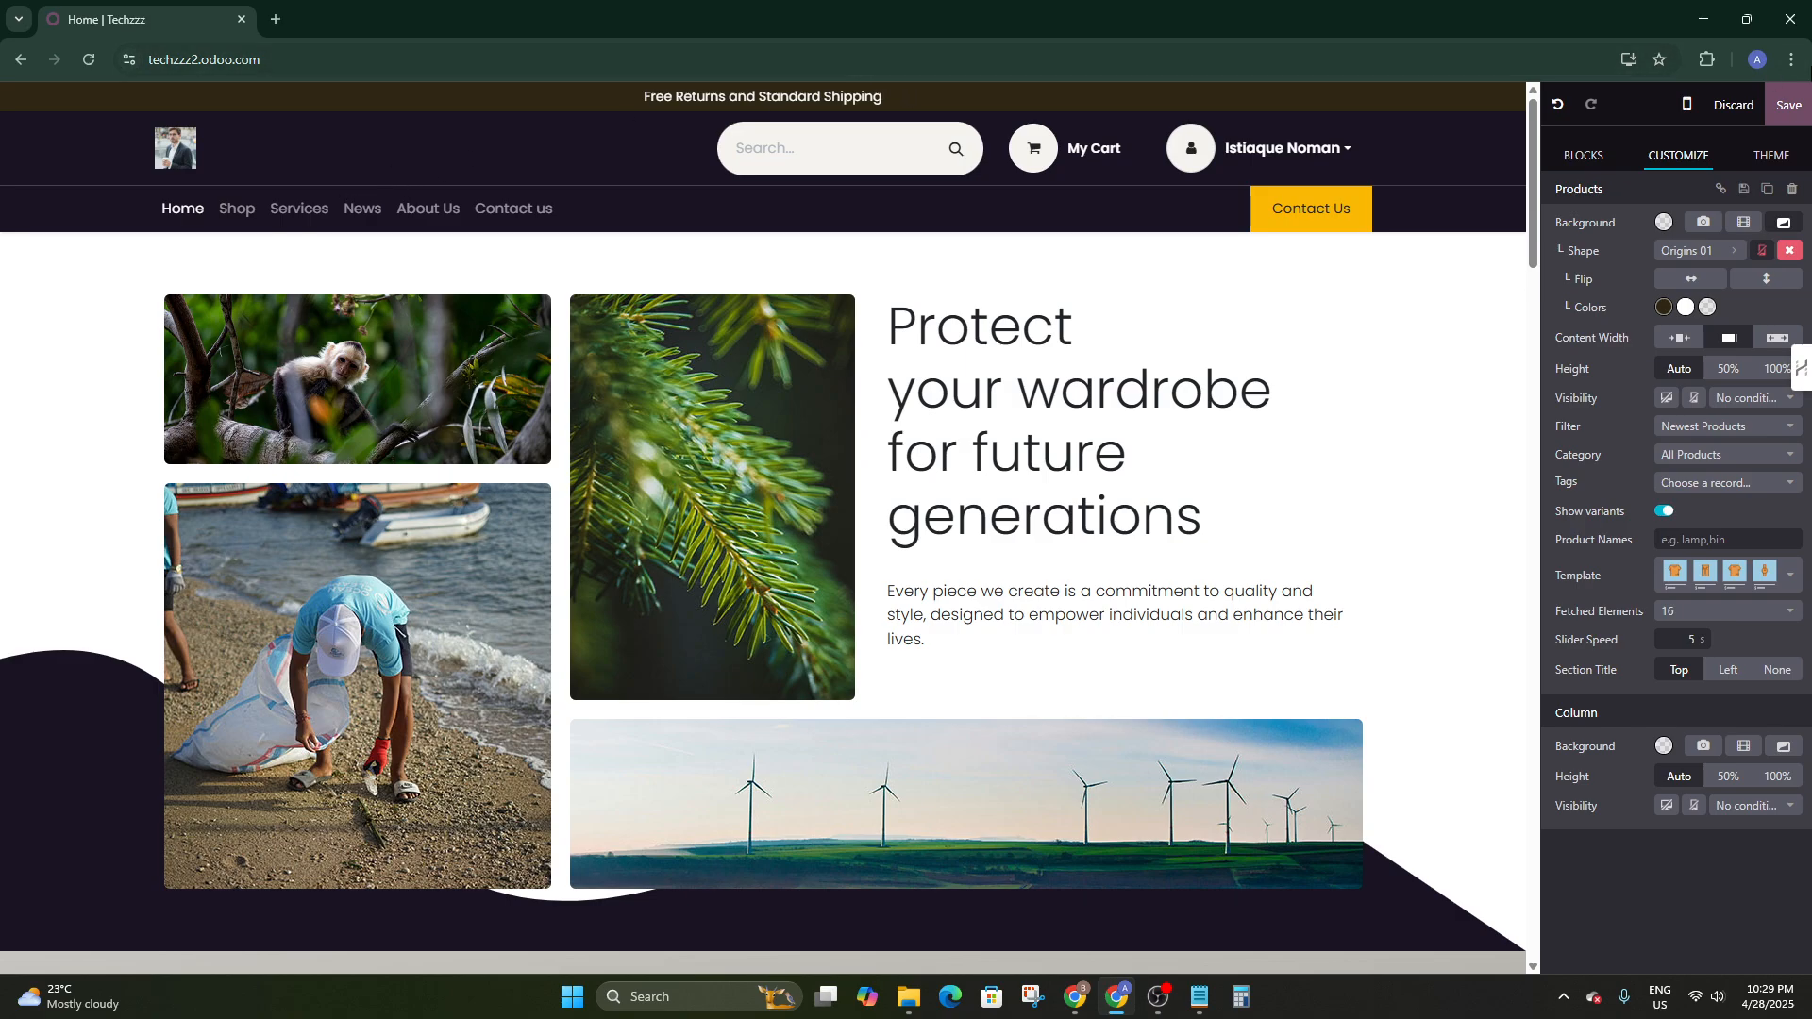
Save the homepage changes and open the site's list of product pages
left_click(1790, 106)
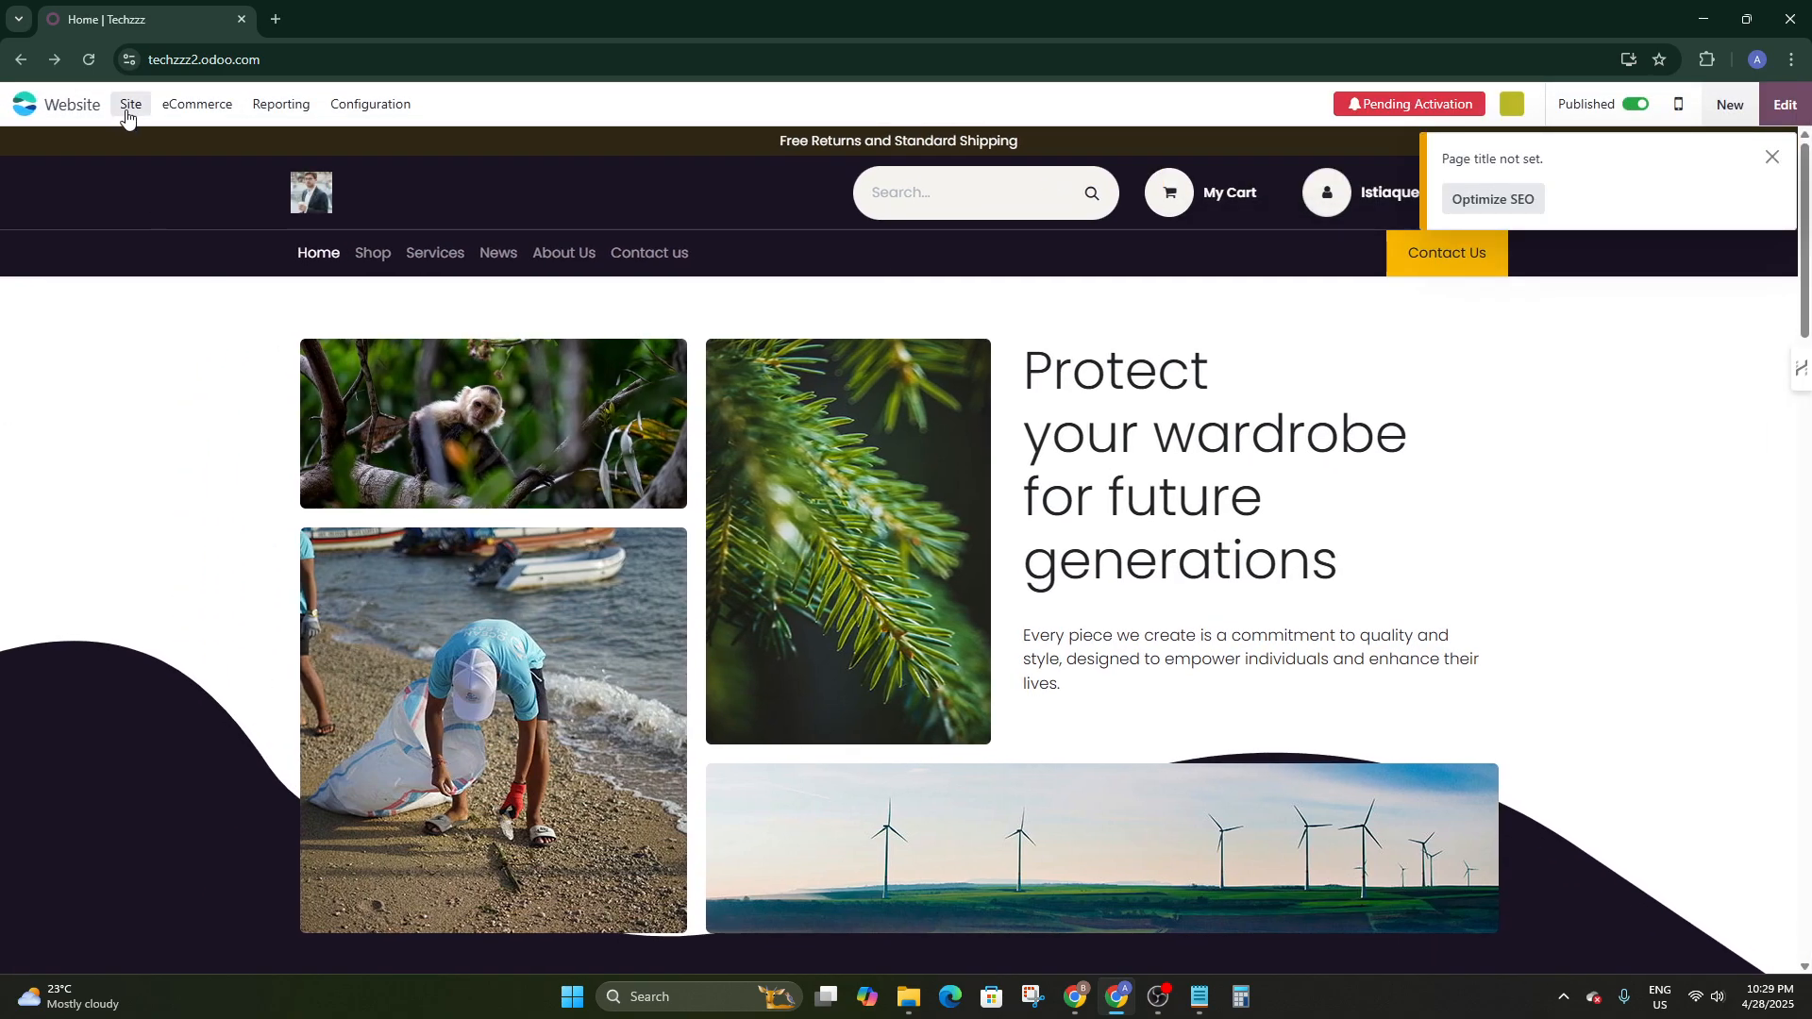
left_click(131, 112)
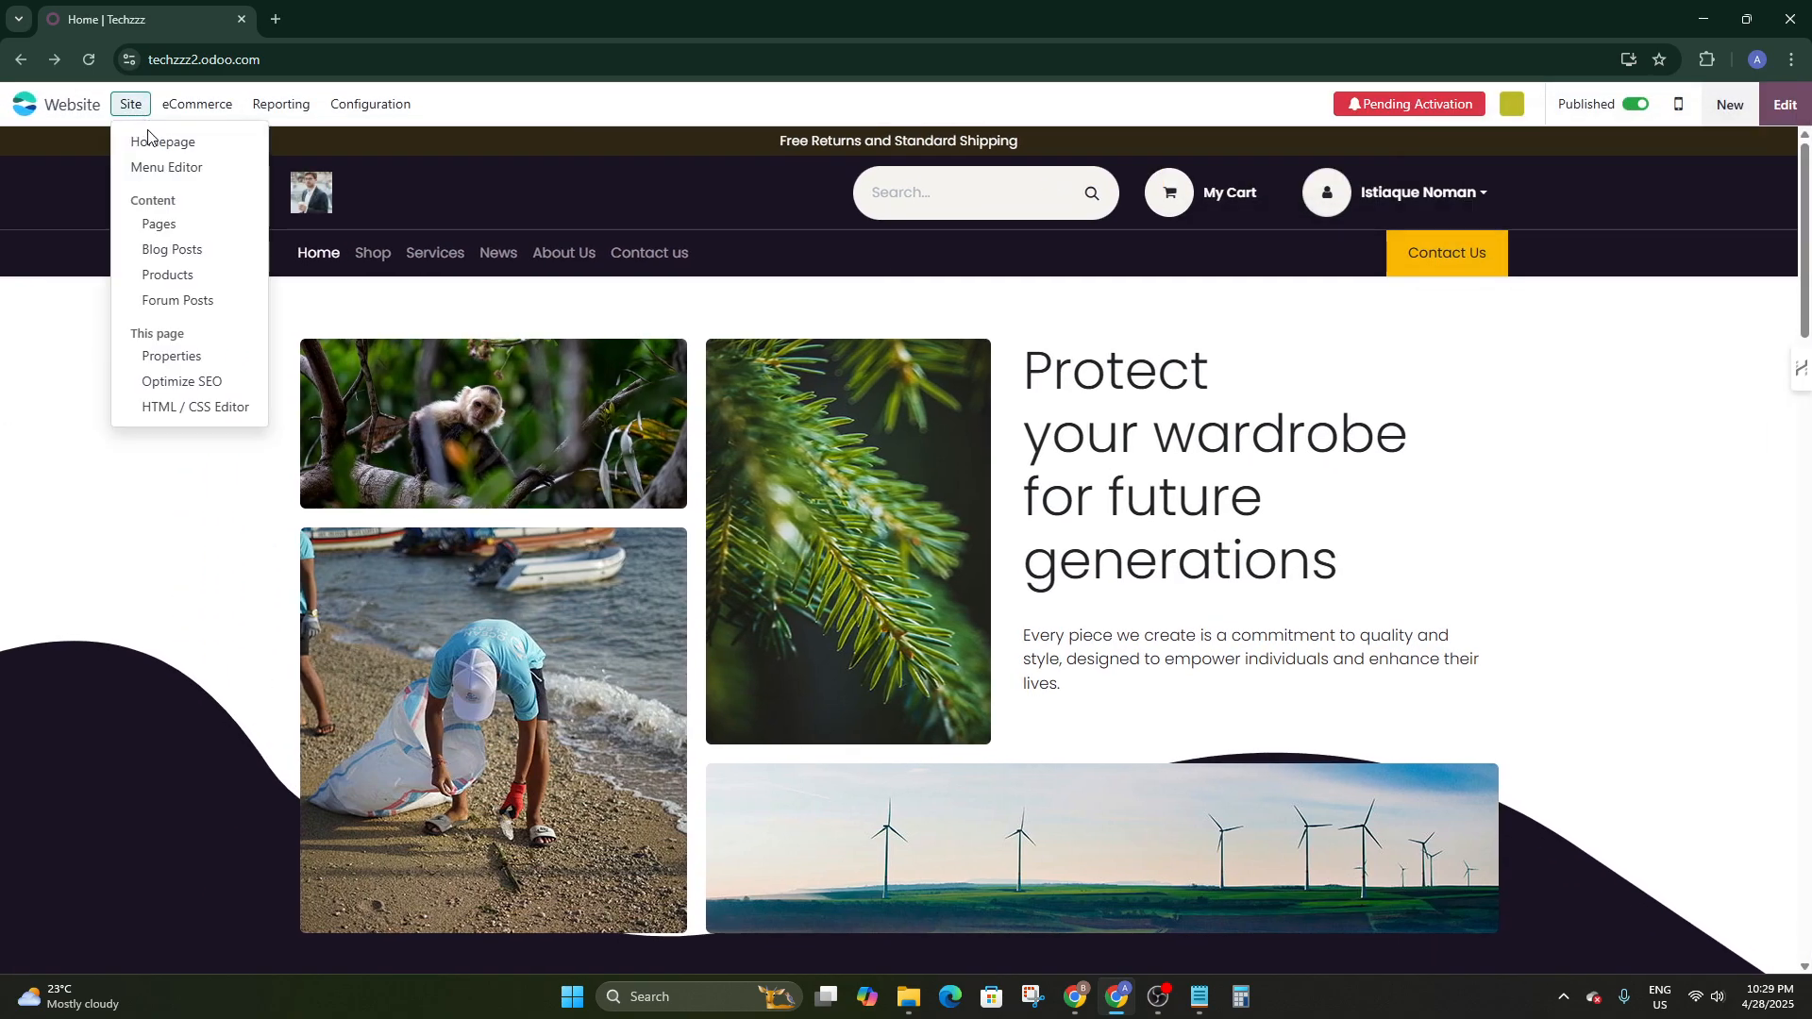
left_click(164, 273)
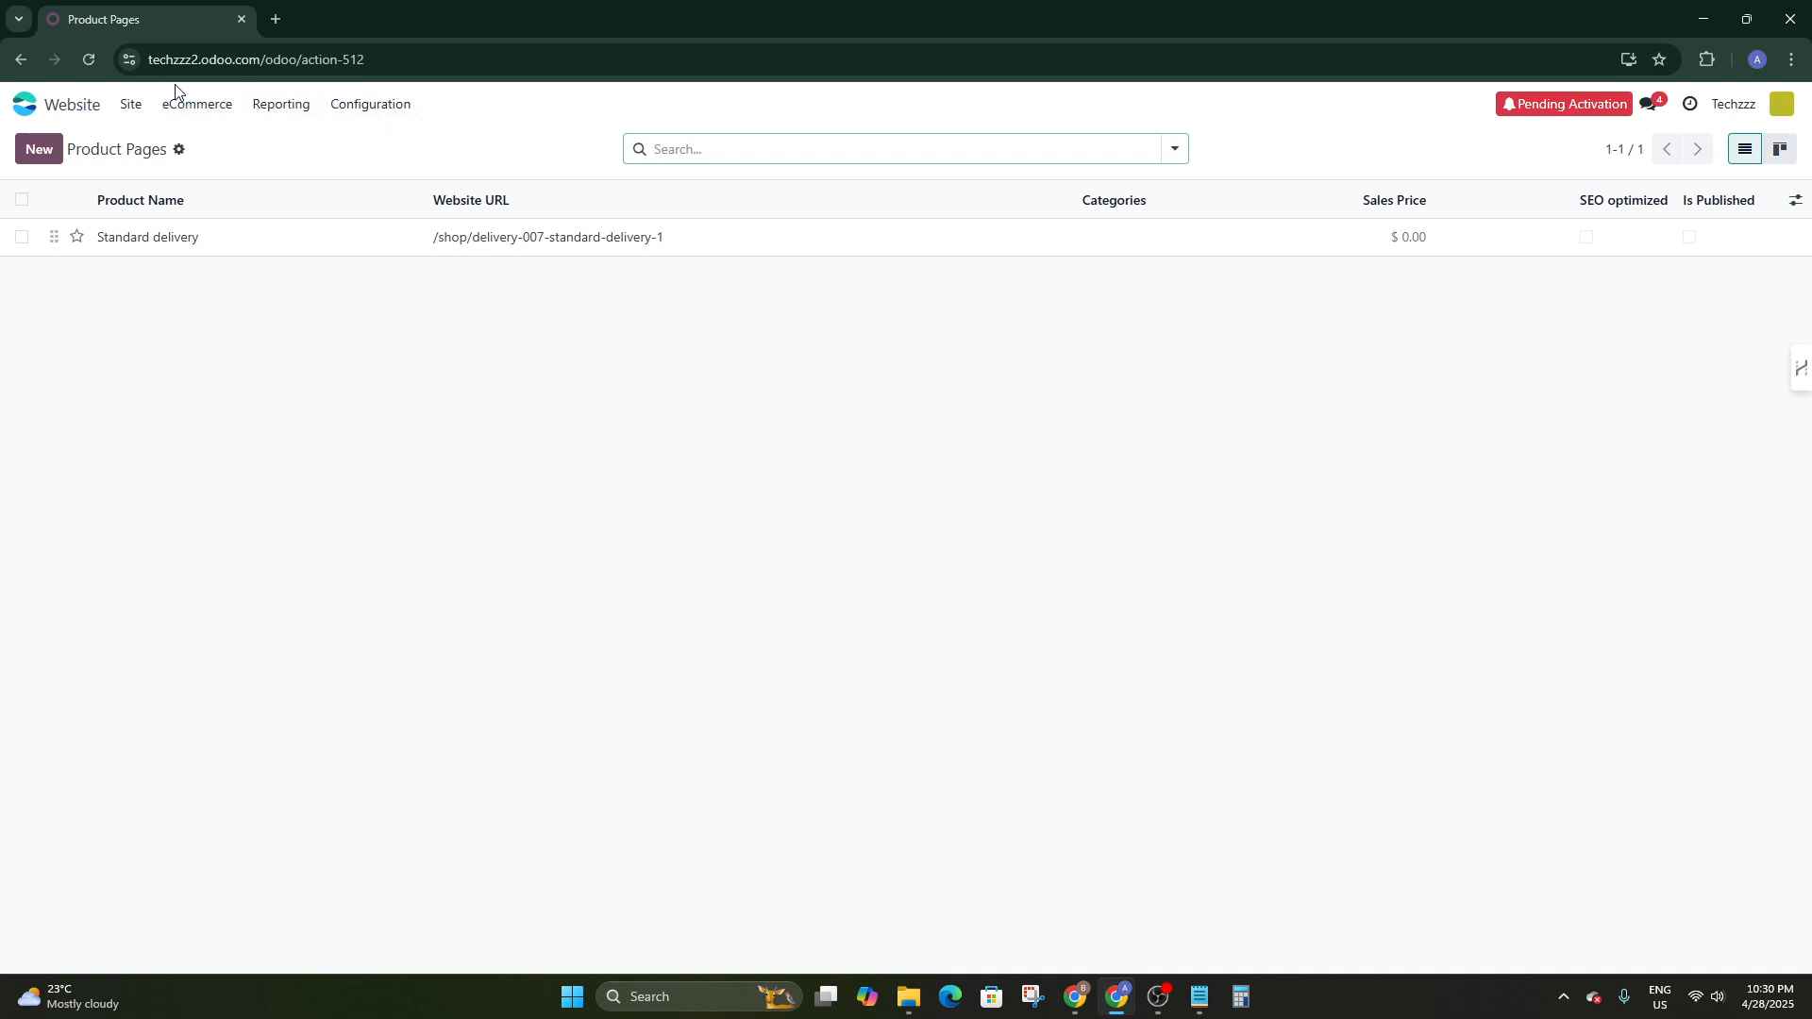
Return to the homepage and reopen it for editing
left_click(131, 105)
left_click(154, 142)
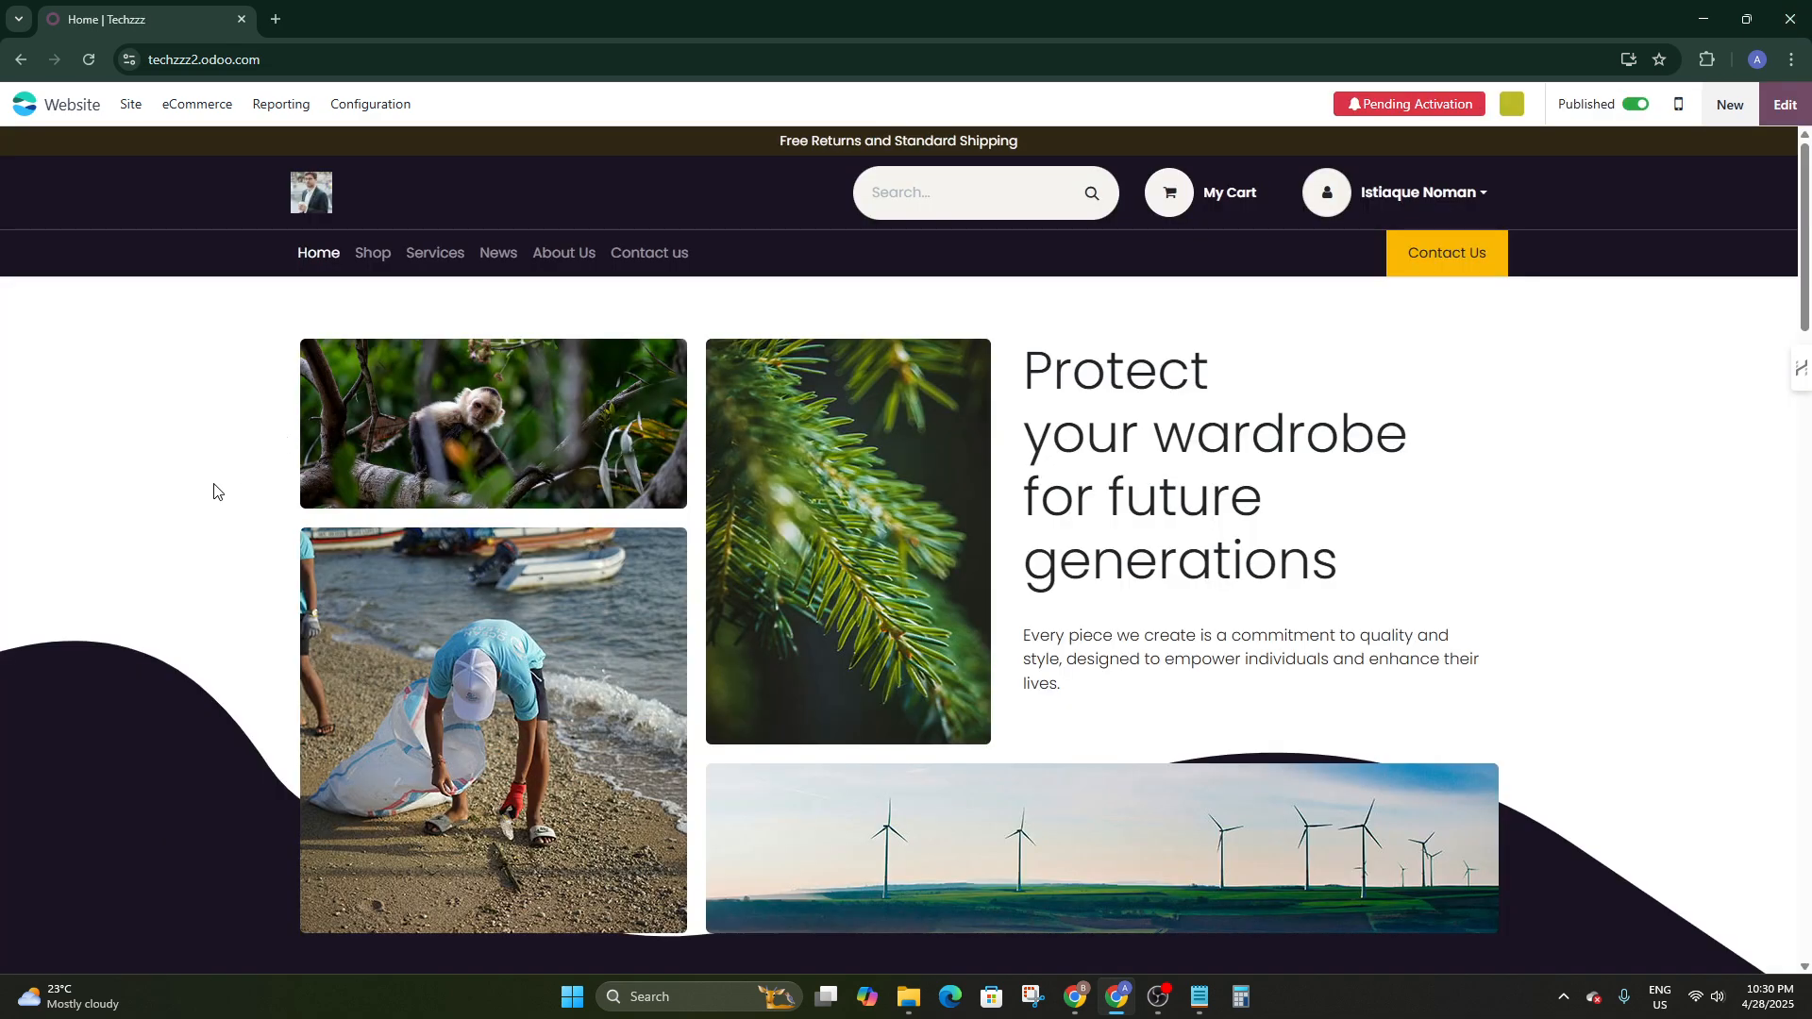
left_click(1786, 107)
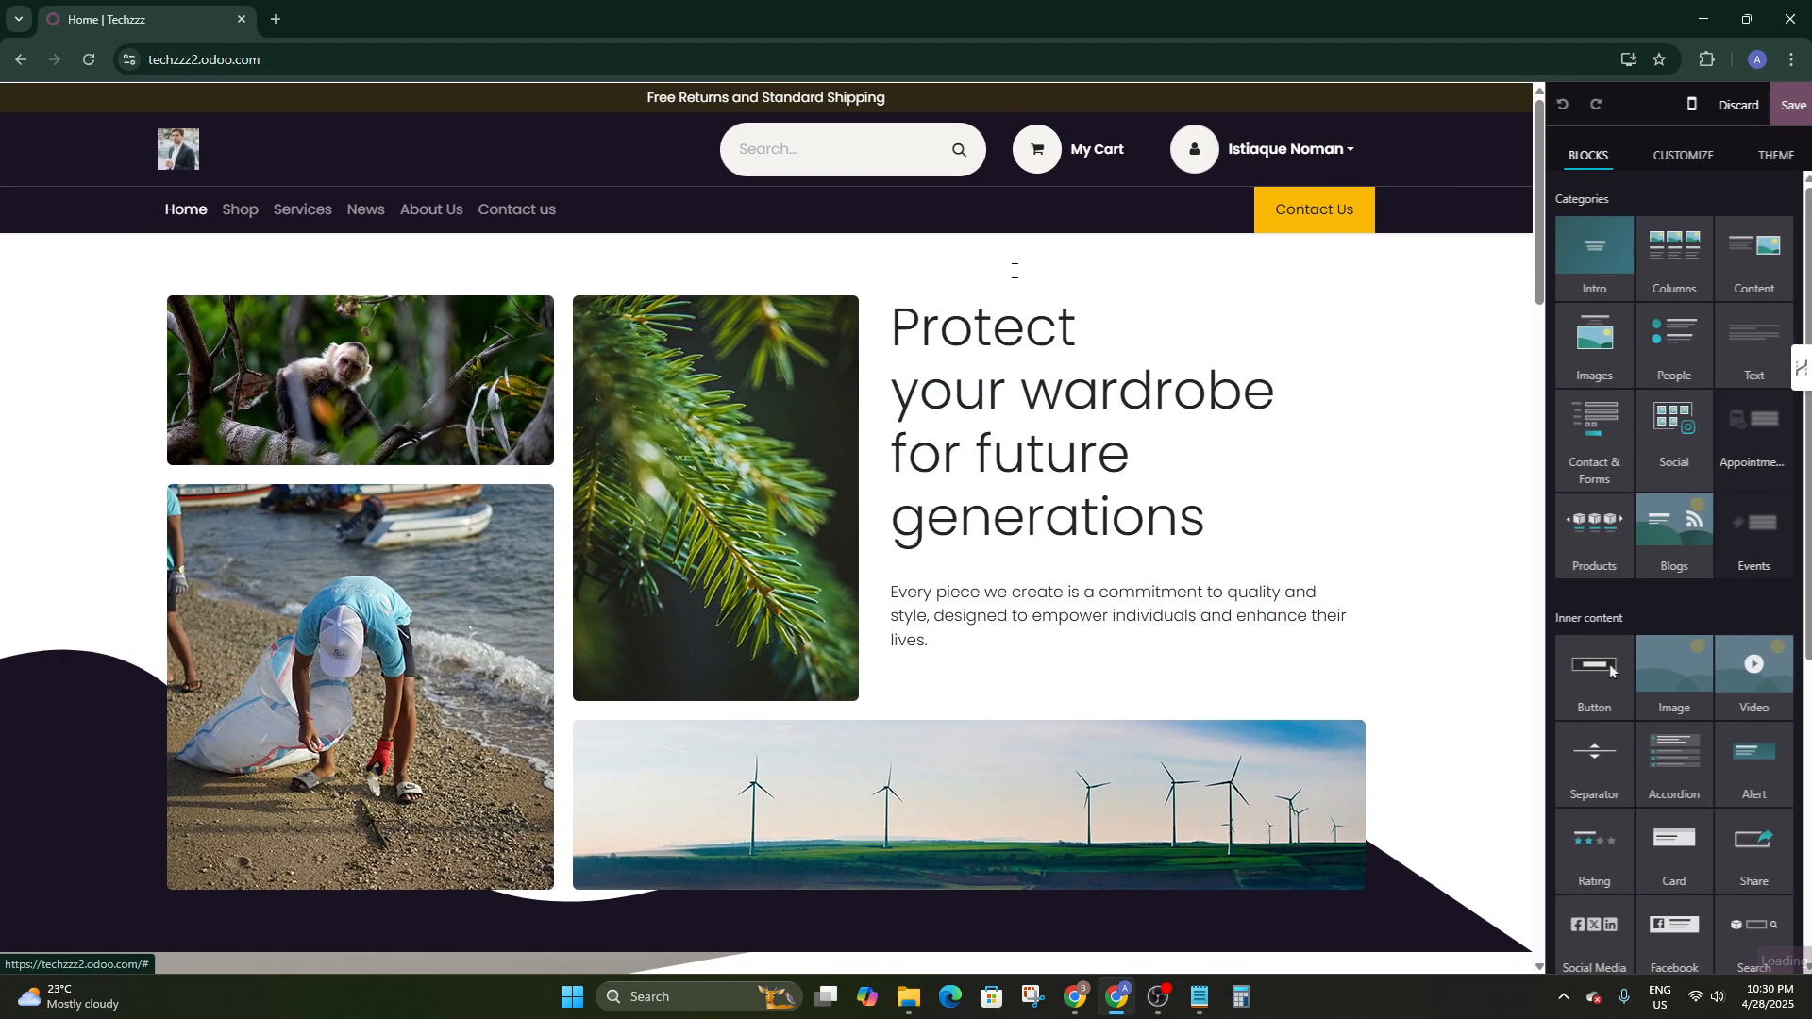
Examine the homepage's product sections and the heading and description text in the Key milestones section
scroll(1266, 377, "down", 5)
scroll(974, 393, "down", 10)
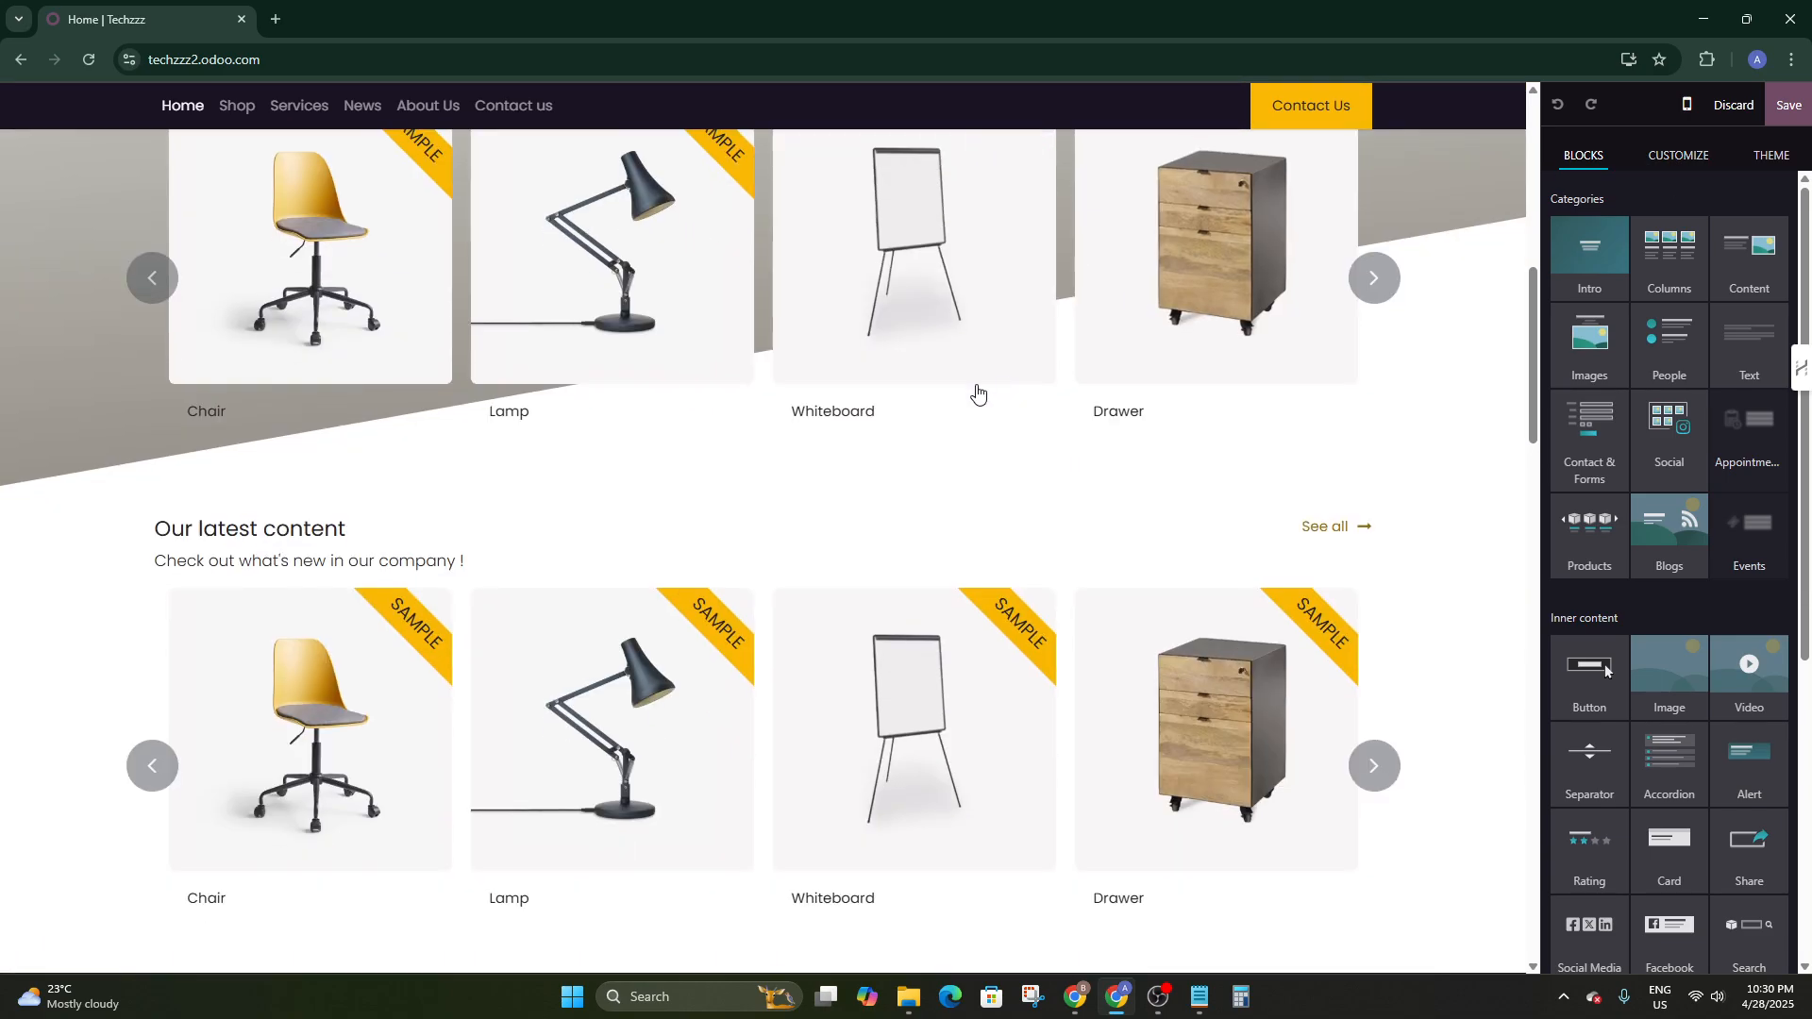
scroll(622, 486, "up", 3)
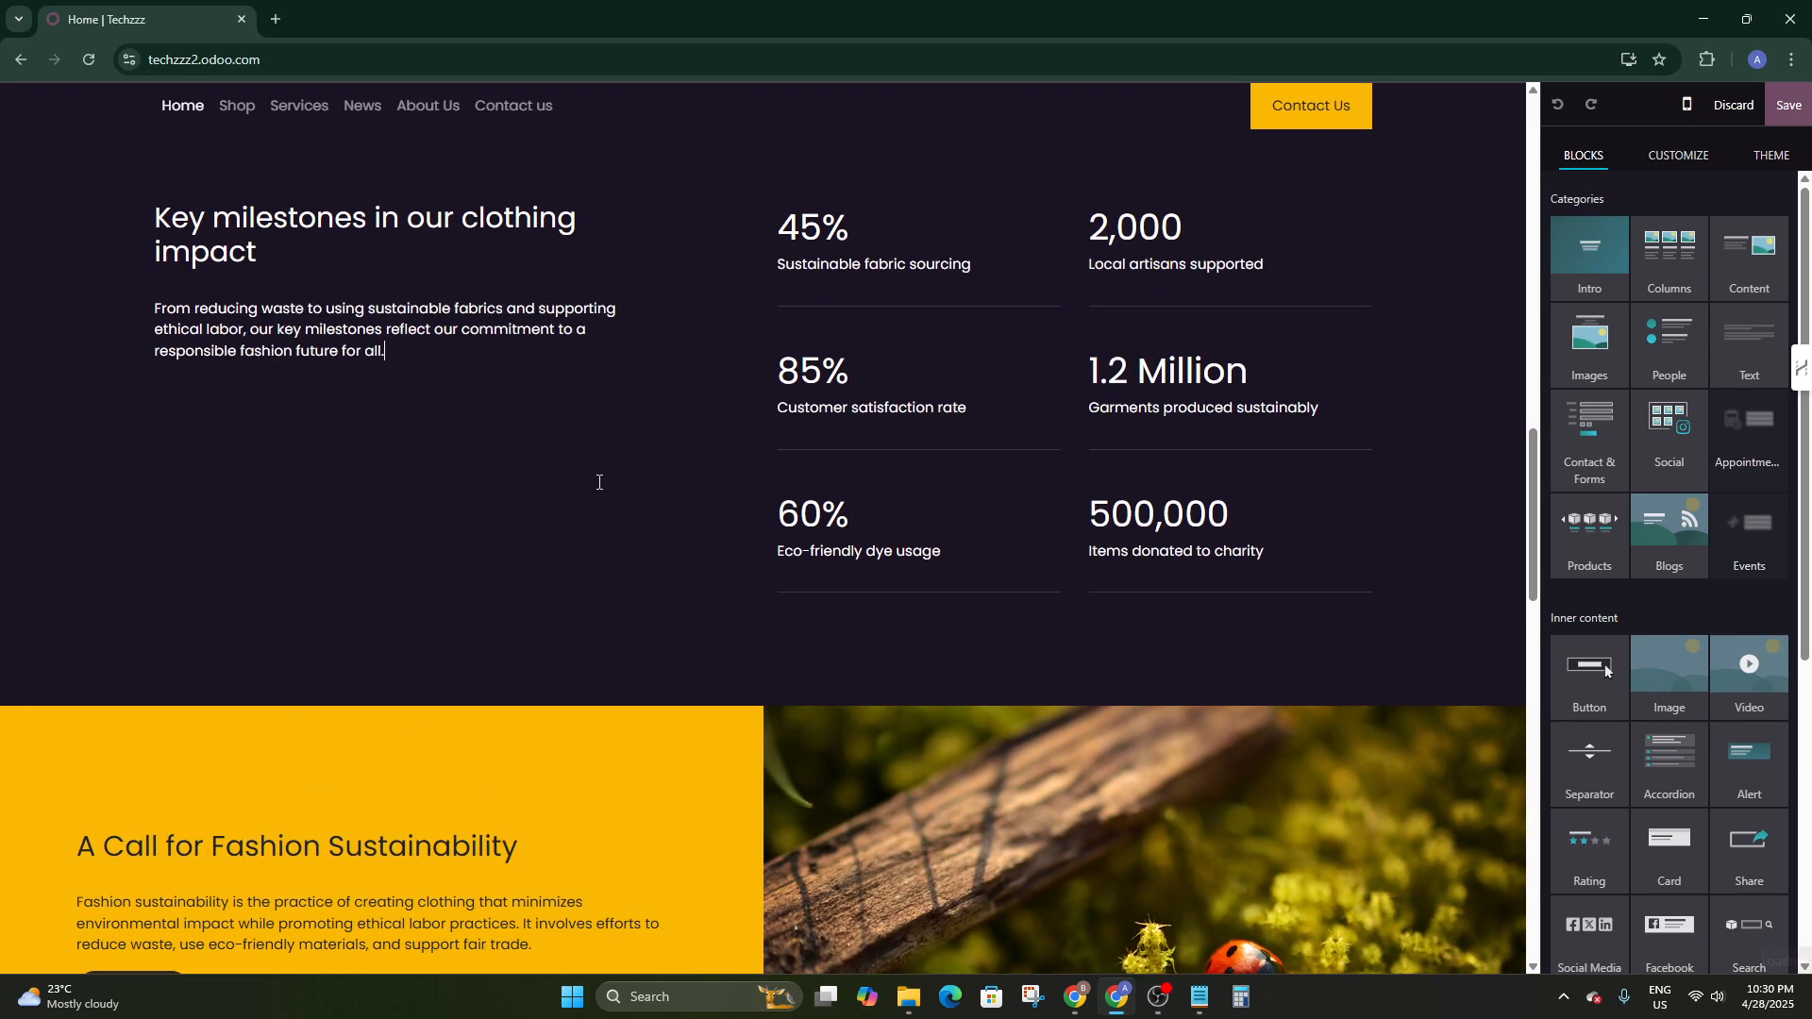
scroll(598, 482, "up", 3)
left_click(378, 864)
left_click_drag(385, 633, 139, 584)
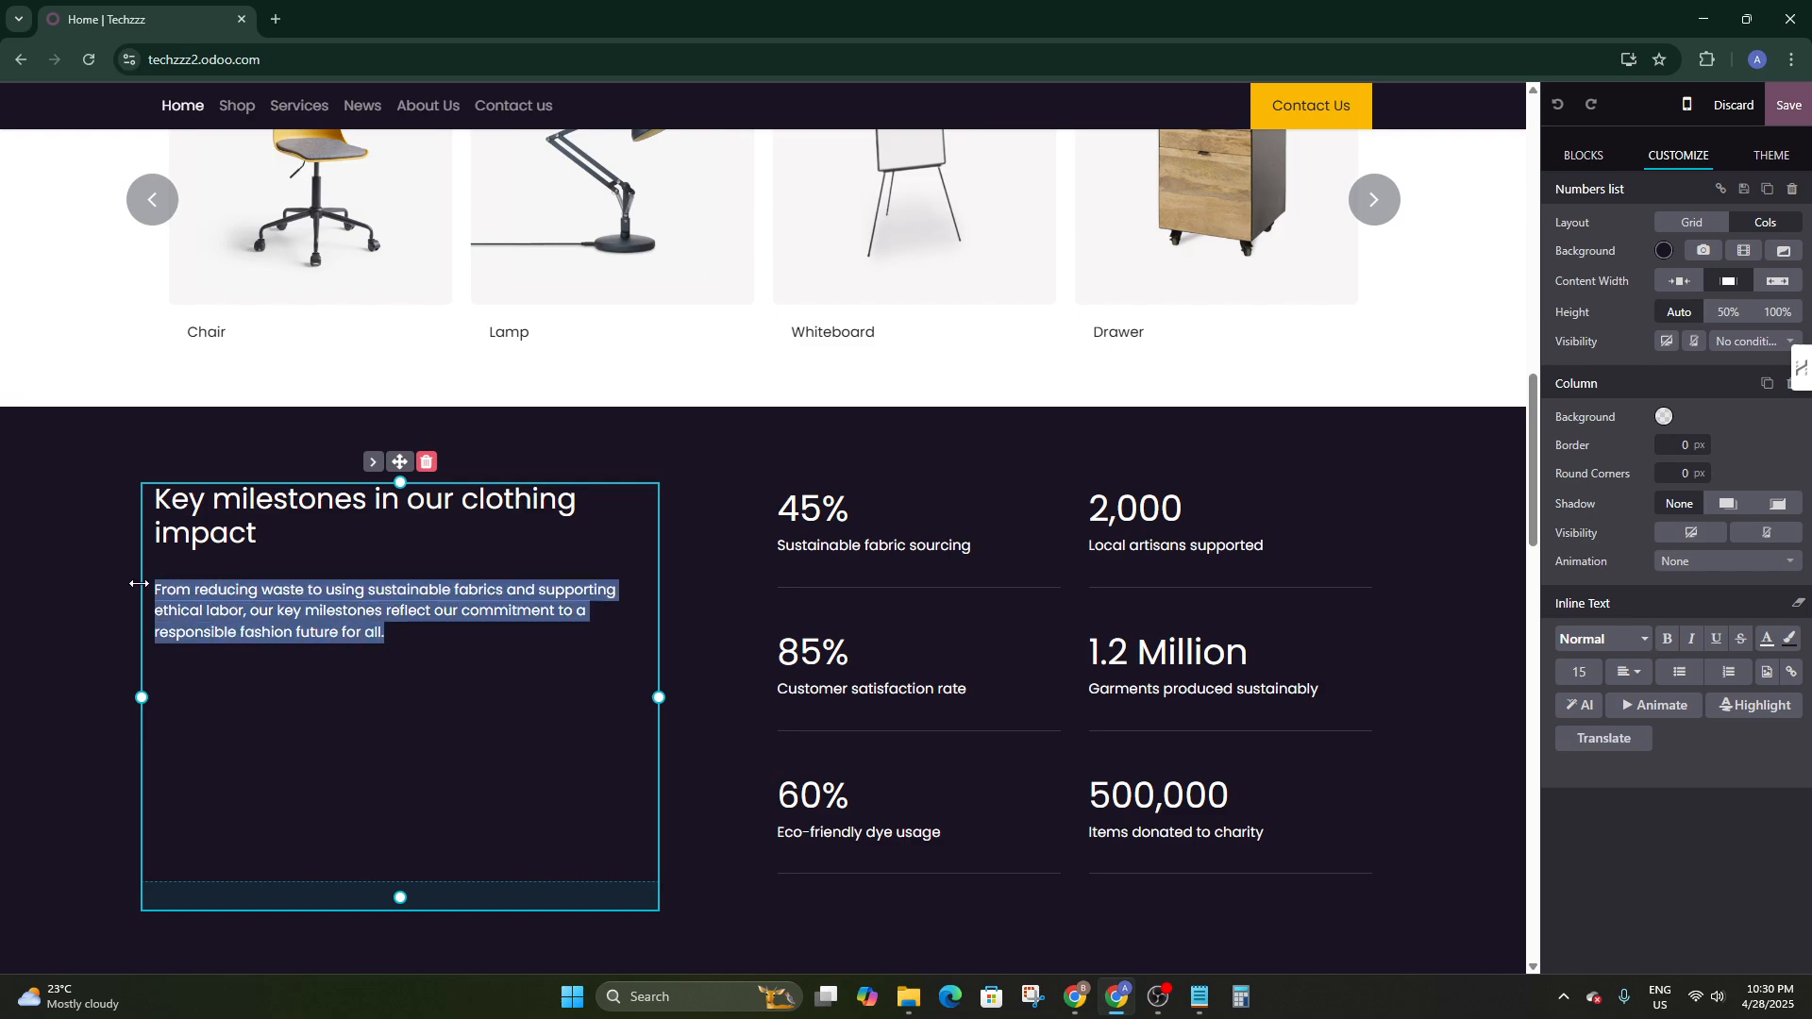
left_click_drag(265, 534, 142, 505)
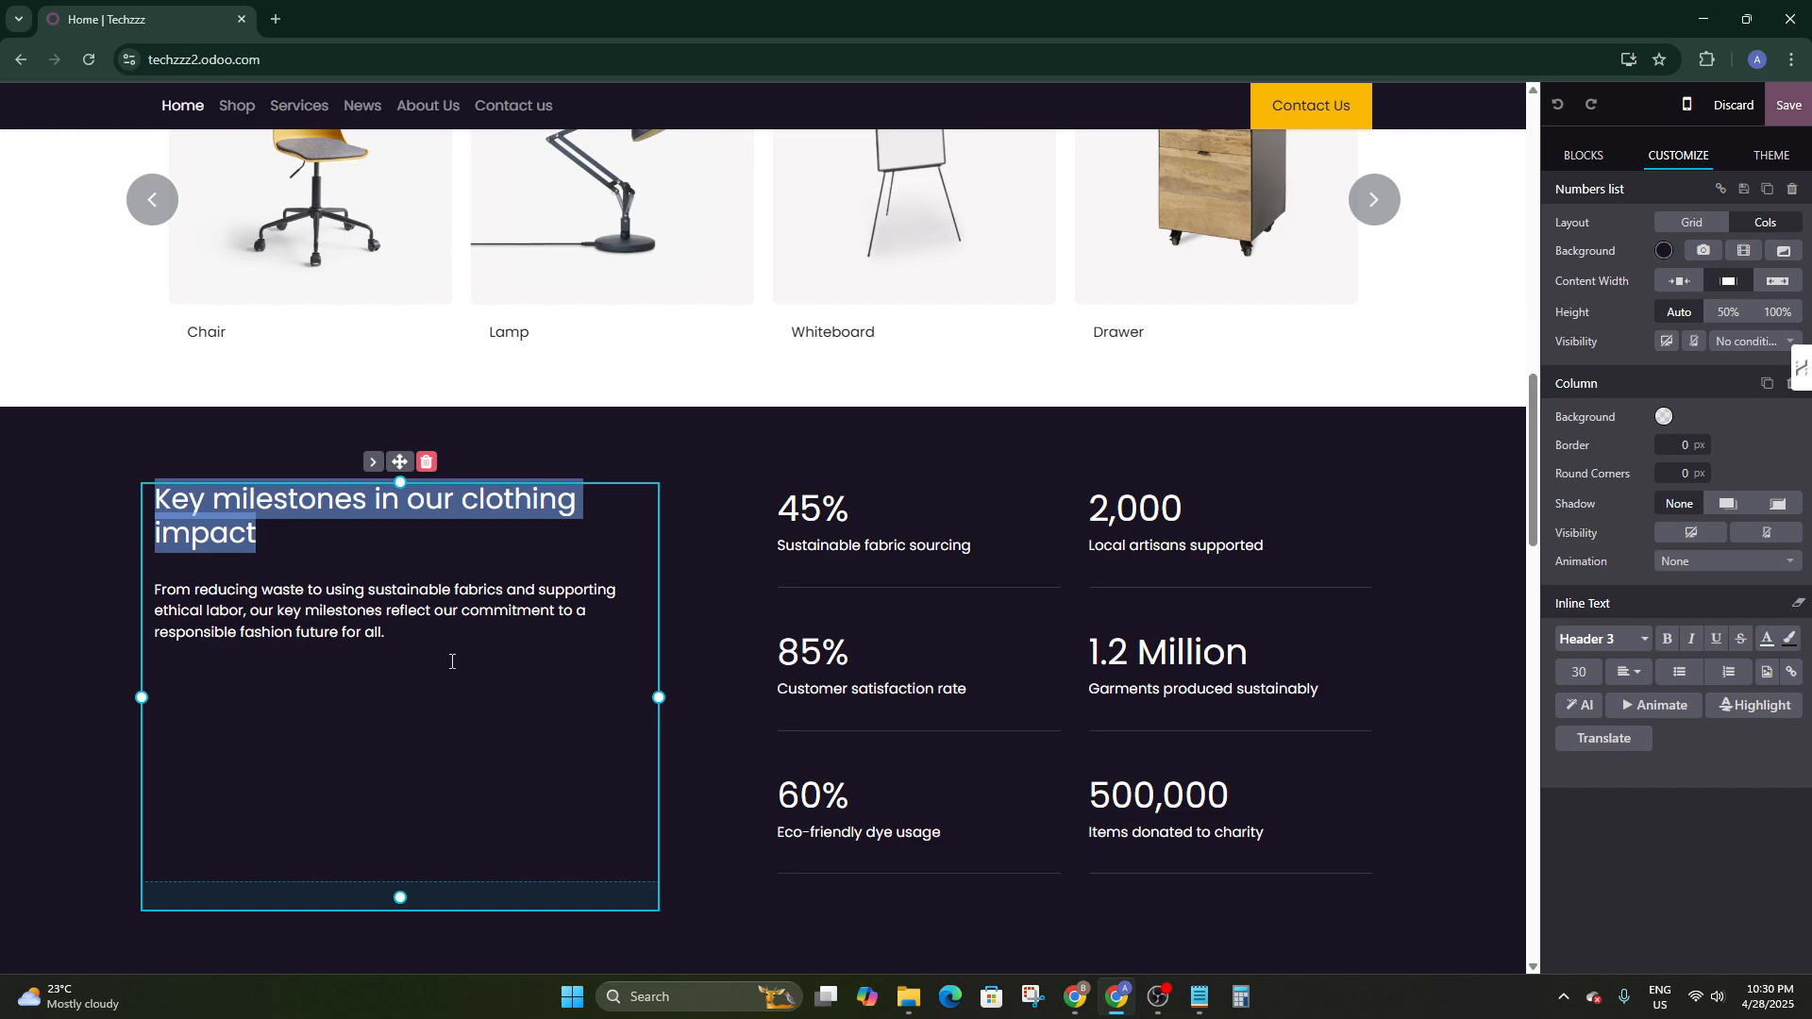
left_click(518, 637)
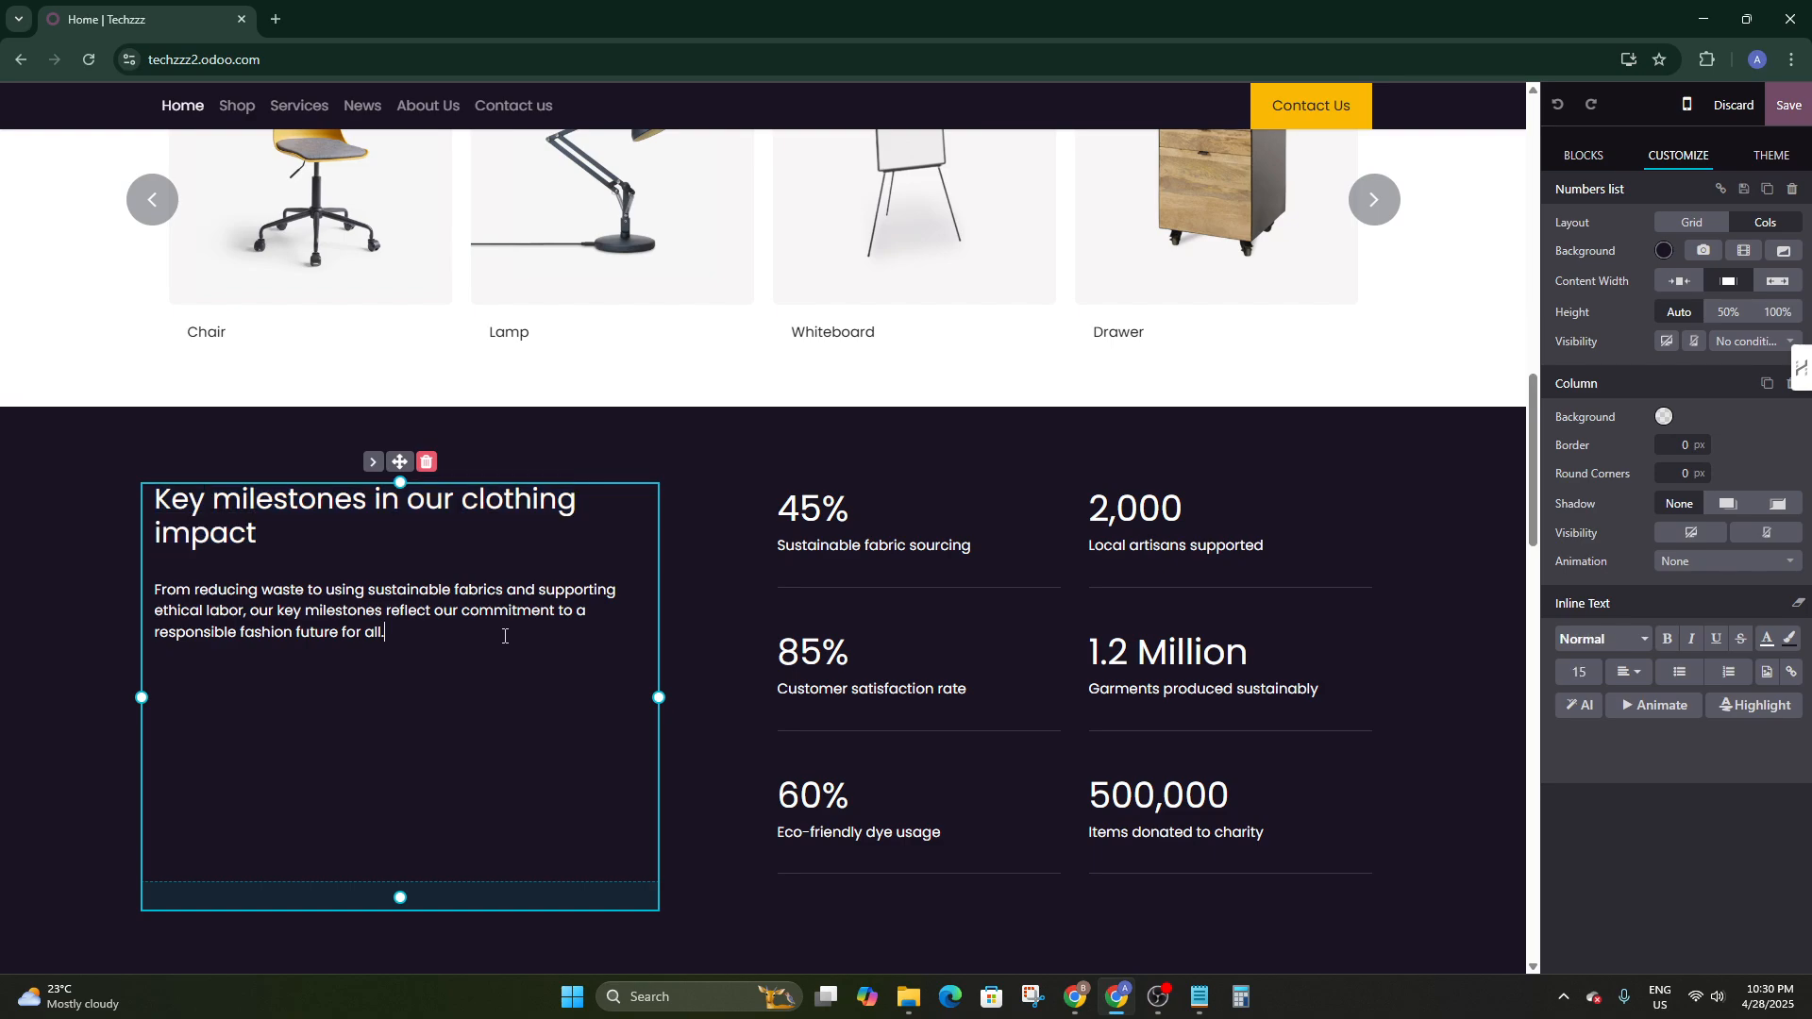
scroll(547, 635, "up", 15)
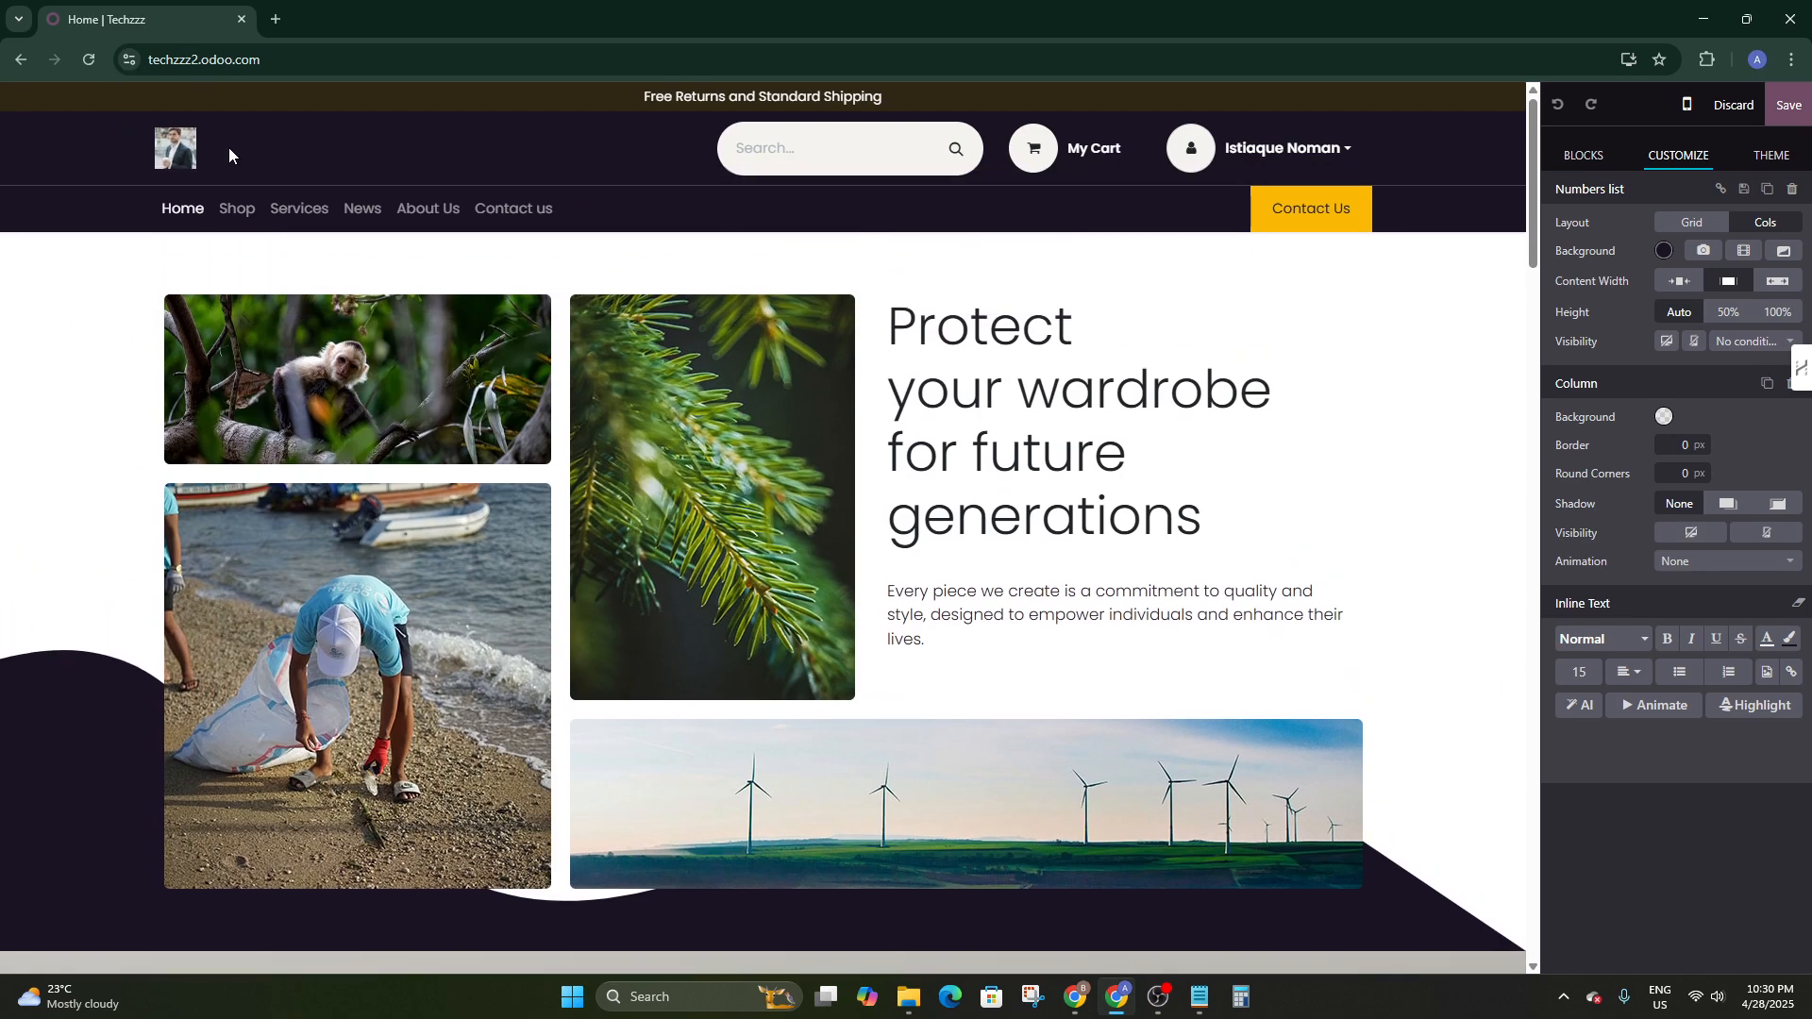
Select the page header and look at its account menu entries and header settings
left_click(229, 155)
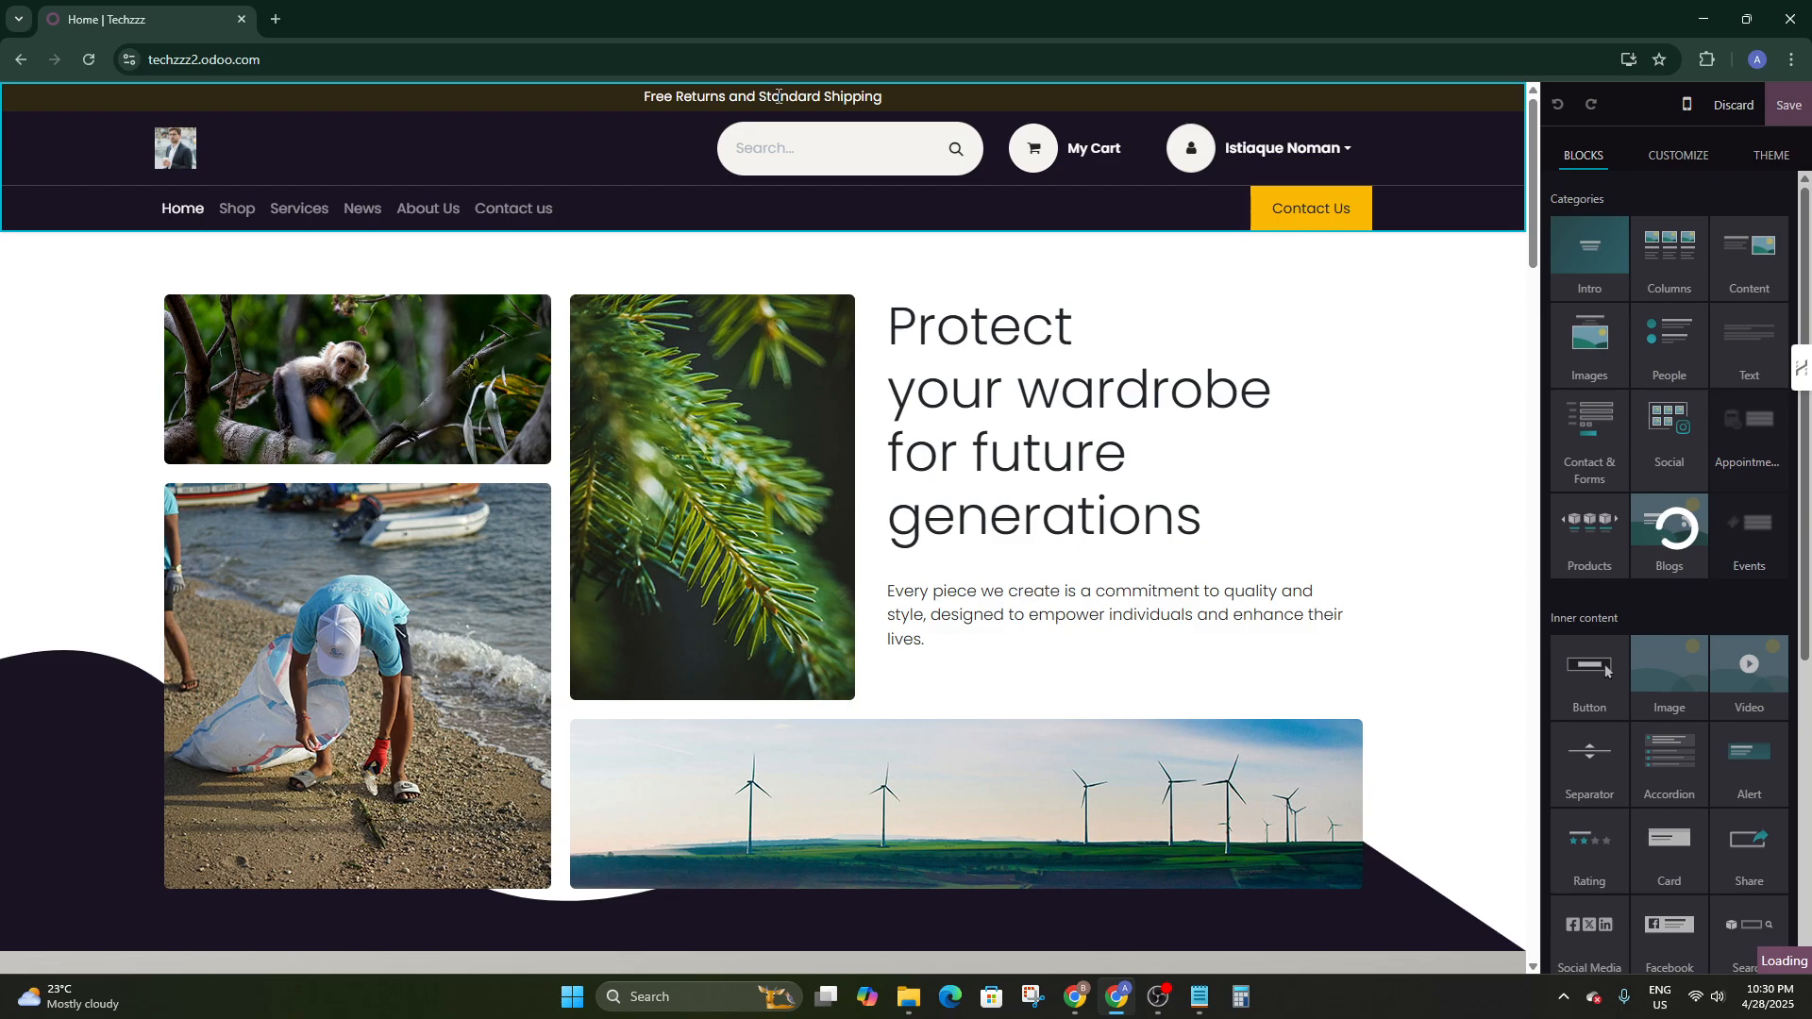
left_click(1321, 157)
left_click(1323, 159)
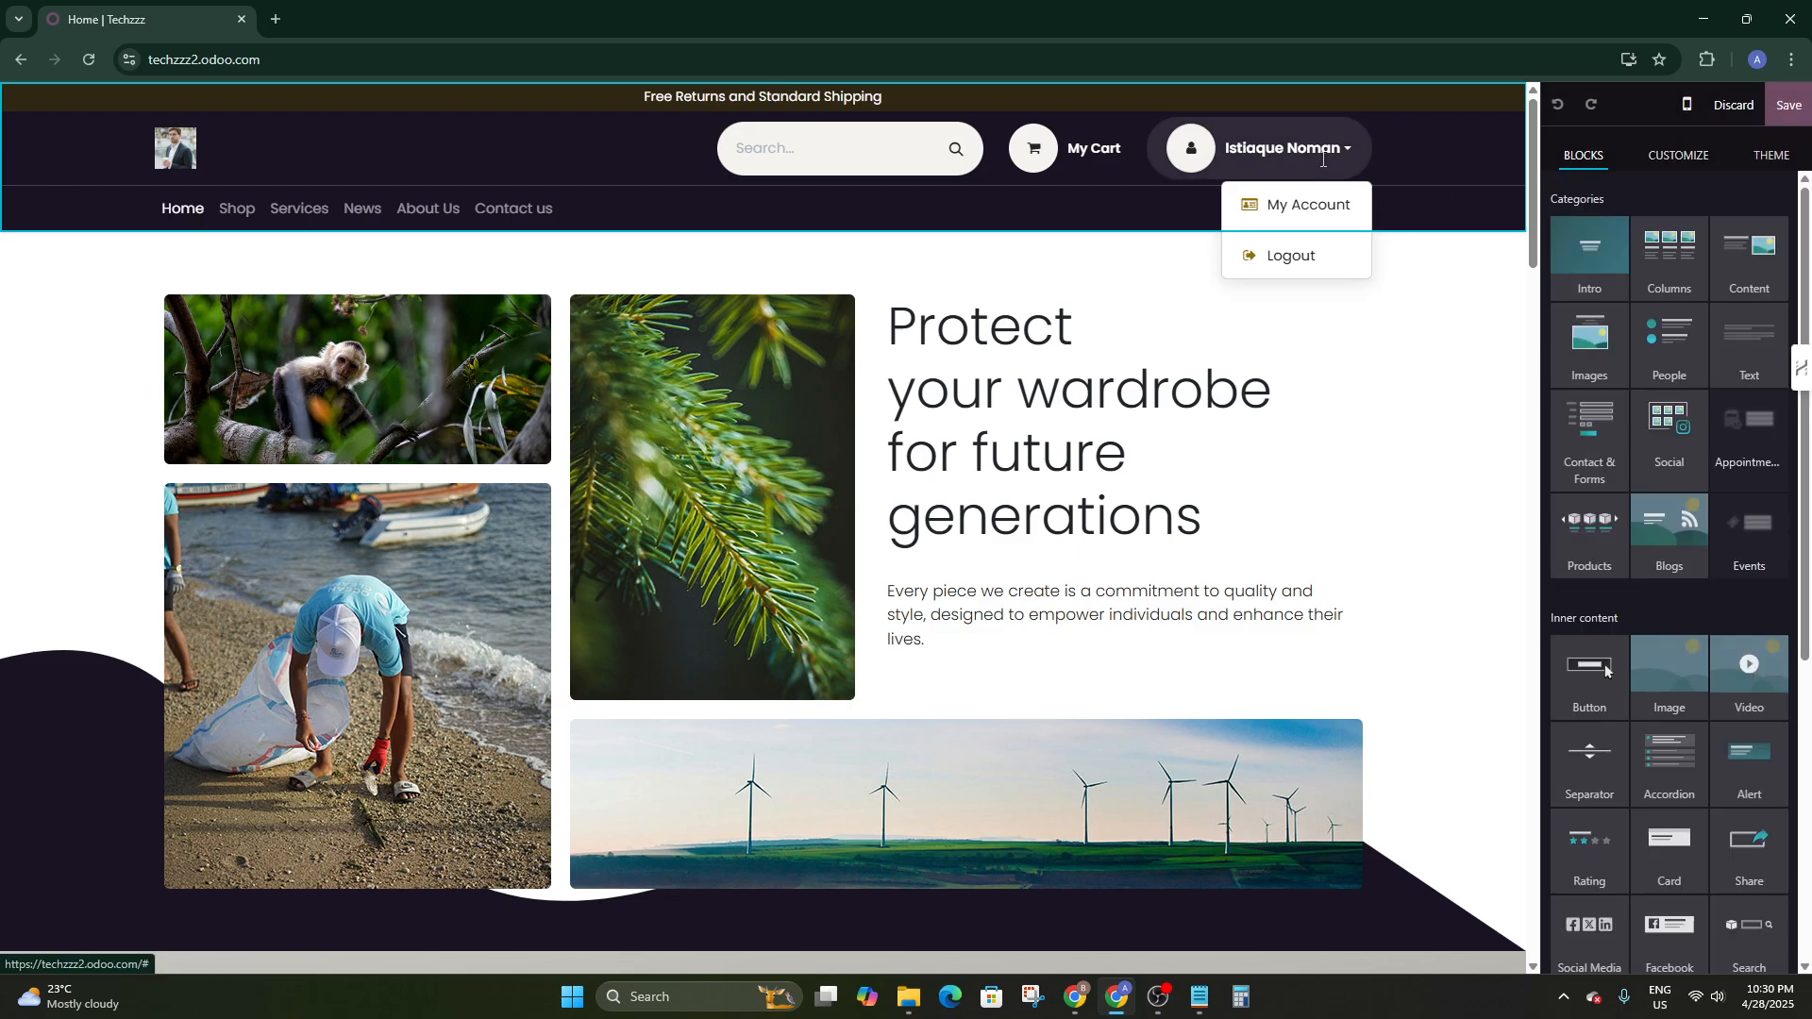
left_click(1323, 159)
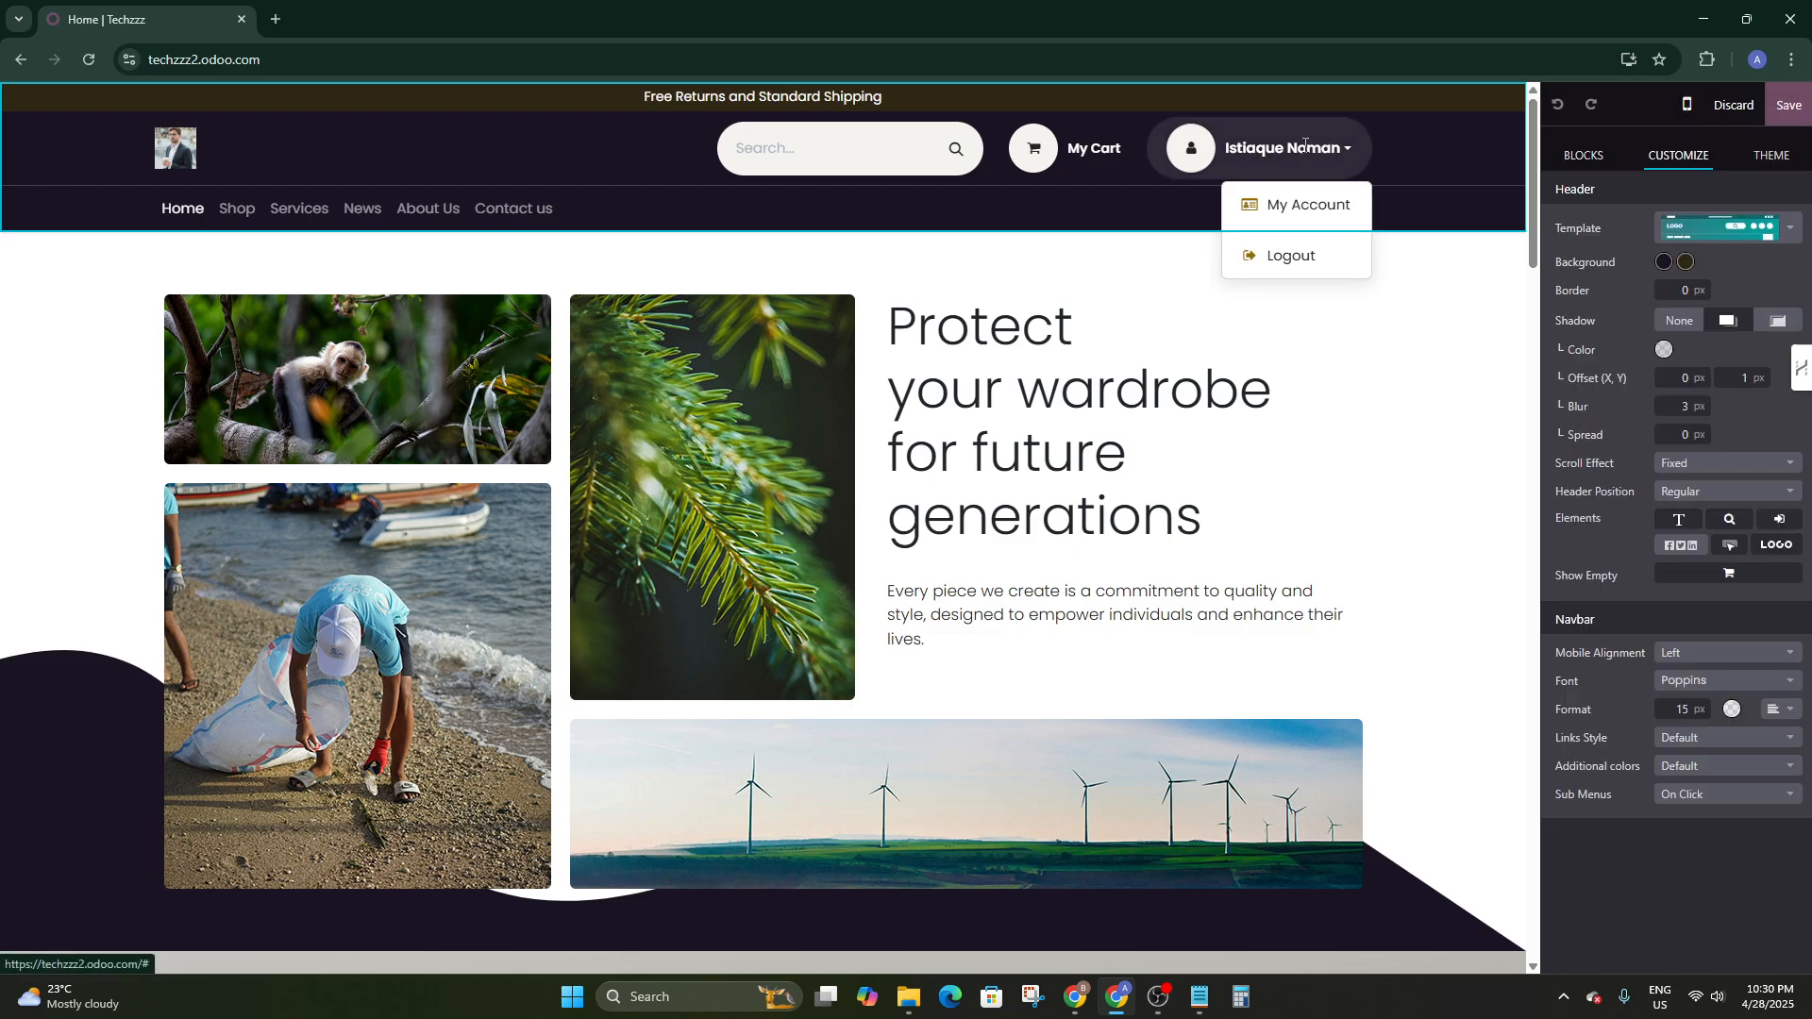
Replace the main heading beside the top image grid with "Fashionable Products to Highlight Yourself"
left_click(1205, 502)
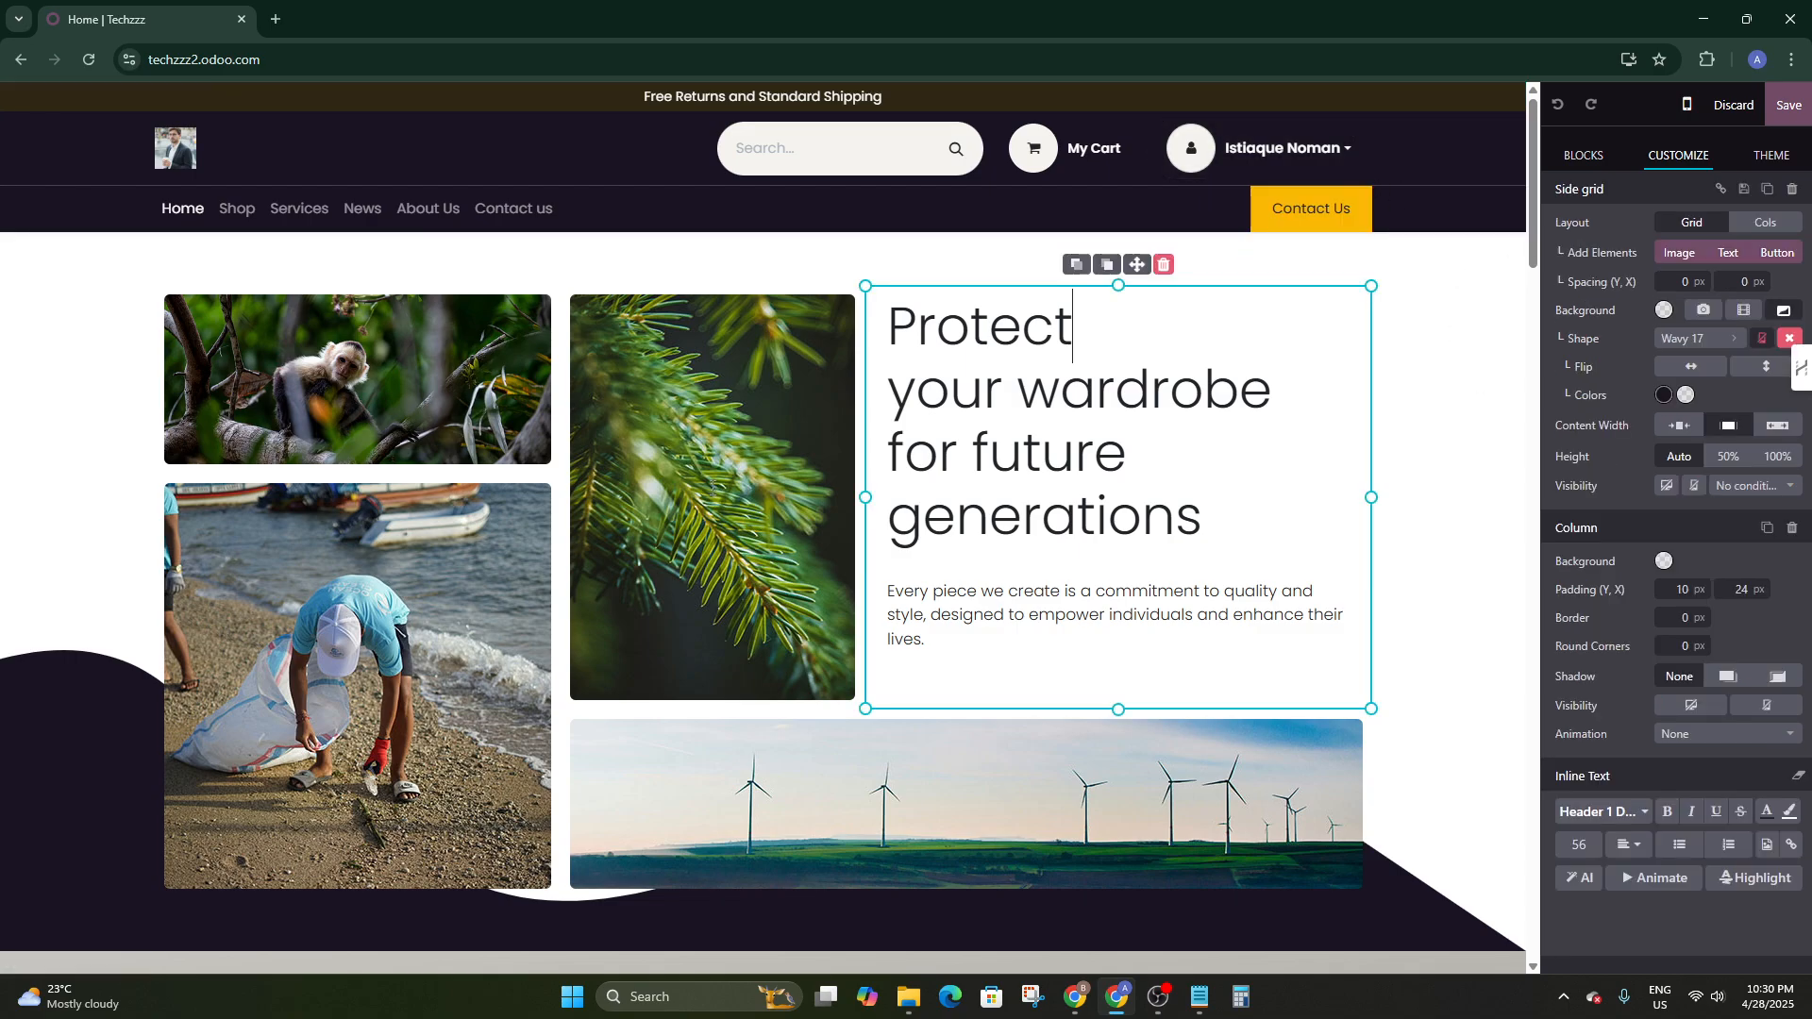
scroll(1205, 502, "down", 5)
scroll(1205, 502, "up", 5)
left_click_drag(1180, 514, 893, 318)
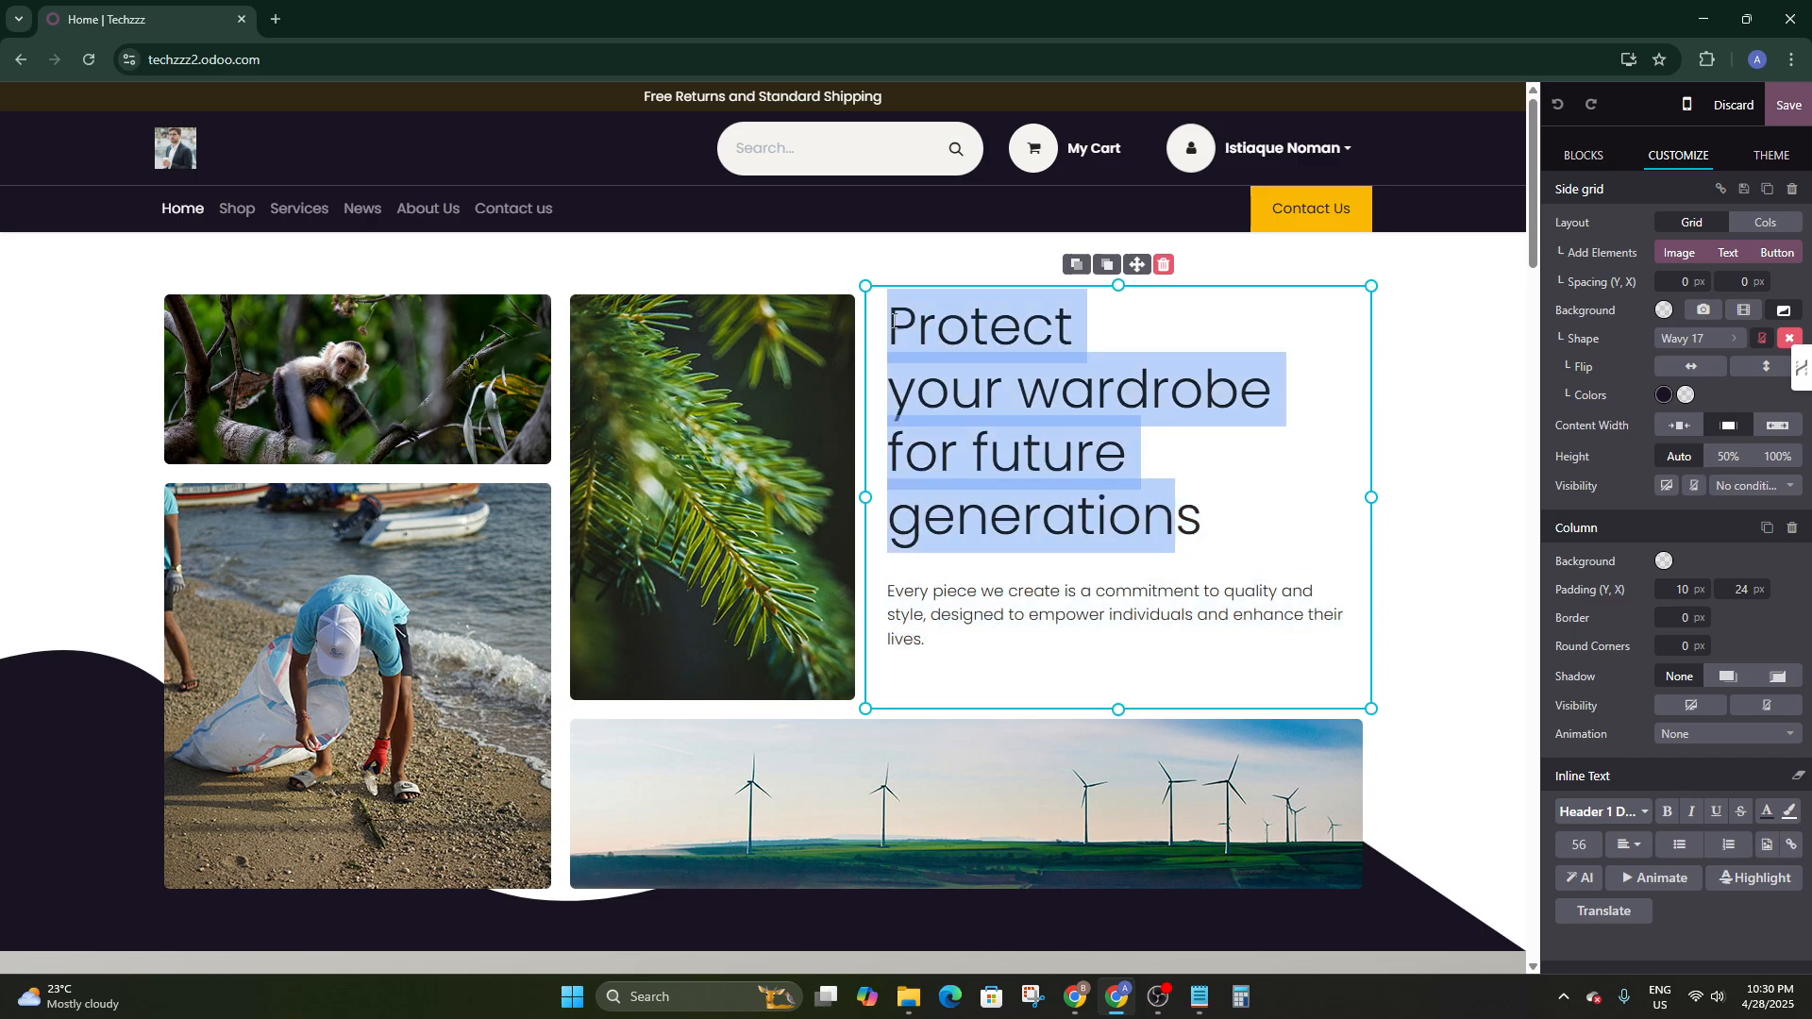
left_click_drag(1286, 494, 903, 330)
right_click(902, 331)
left_click(1246, 501)
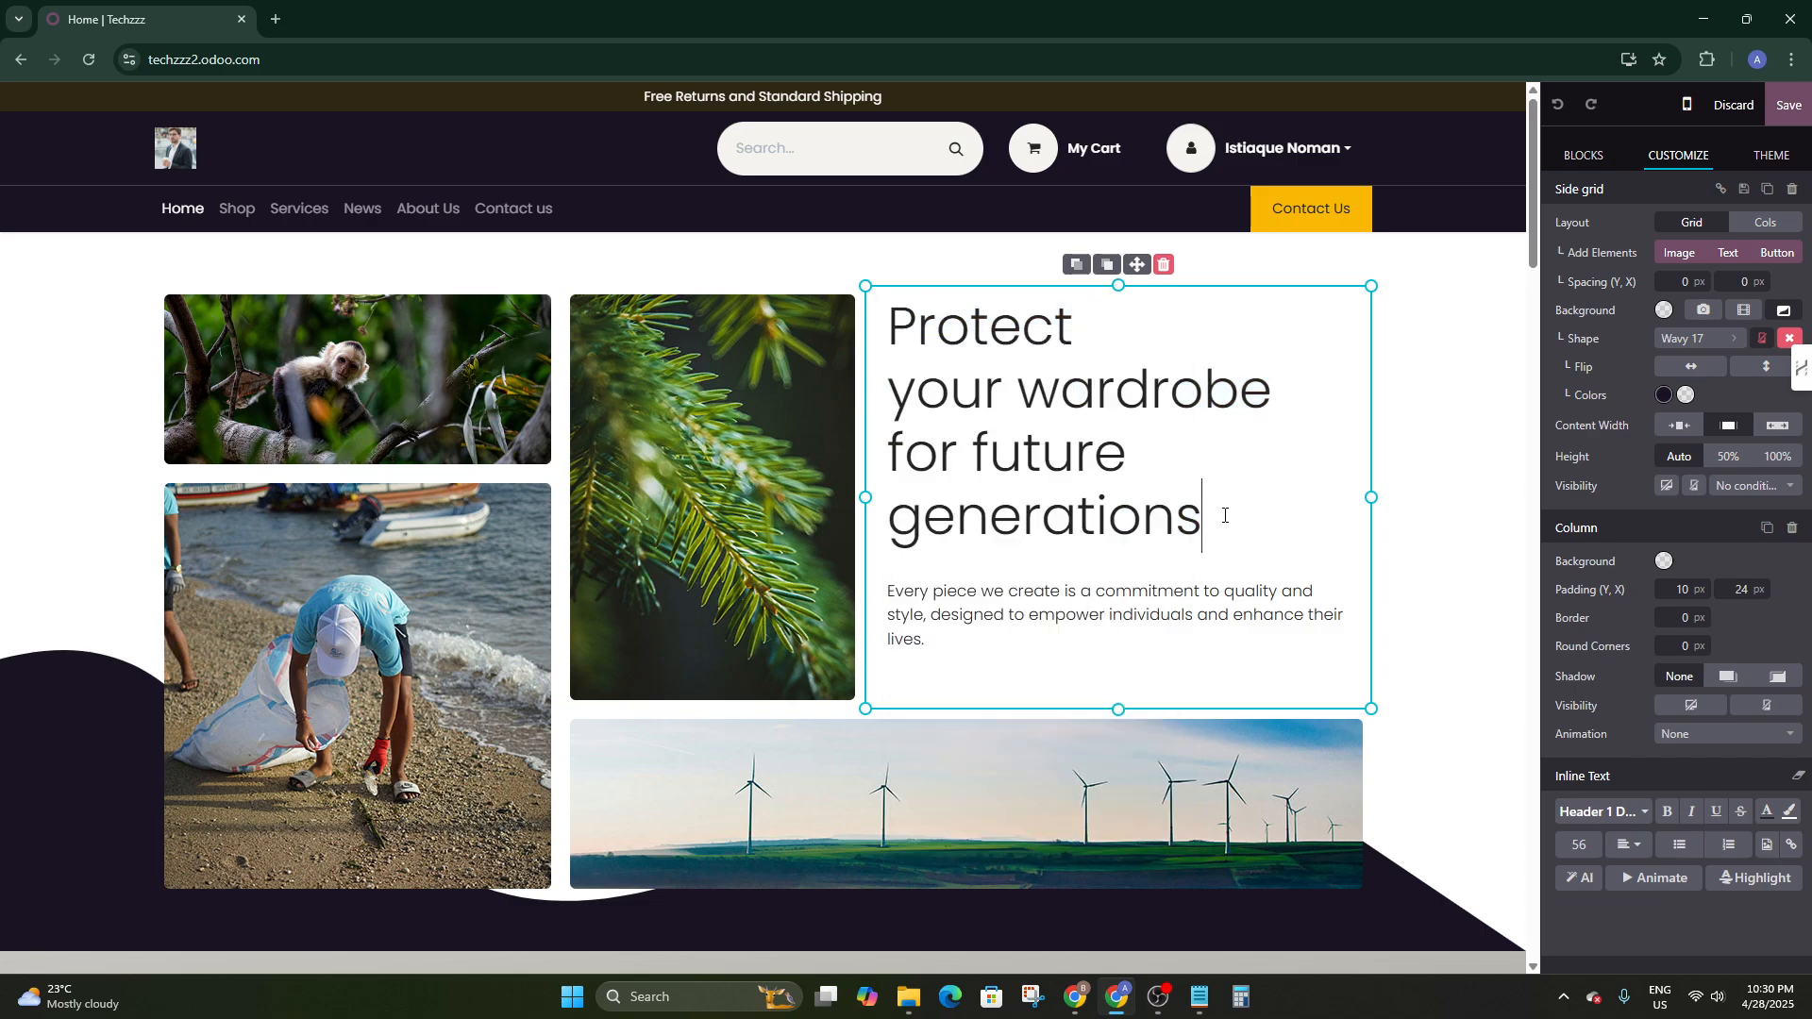
left_click_drag(1224, 515, 886, 338)
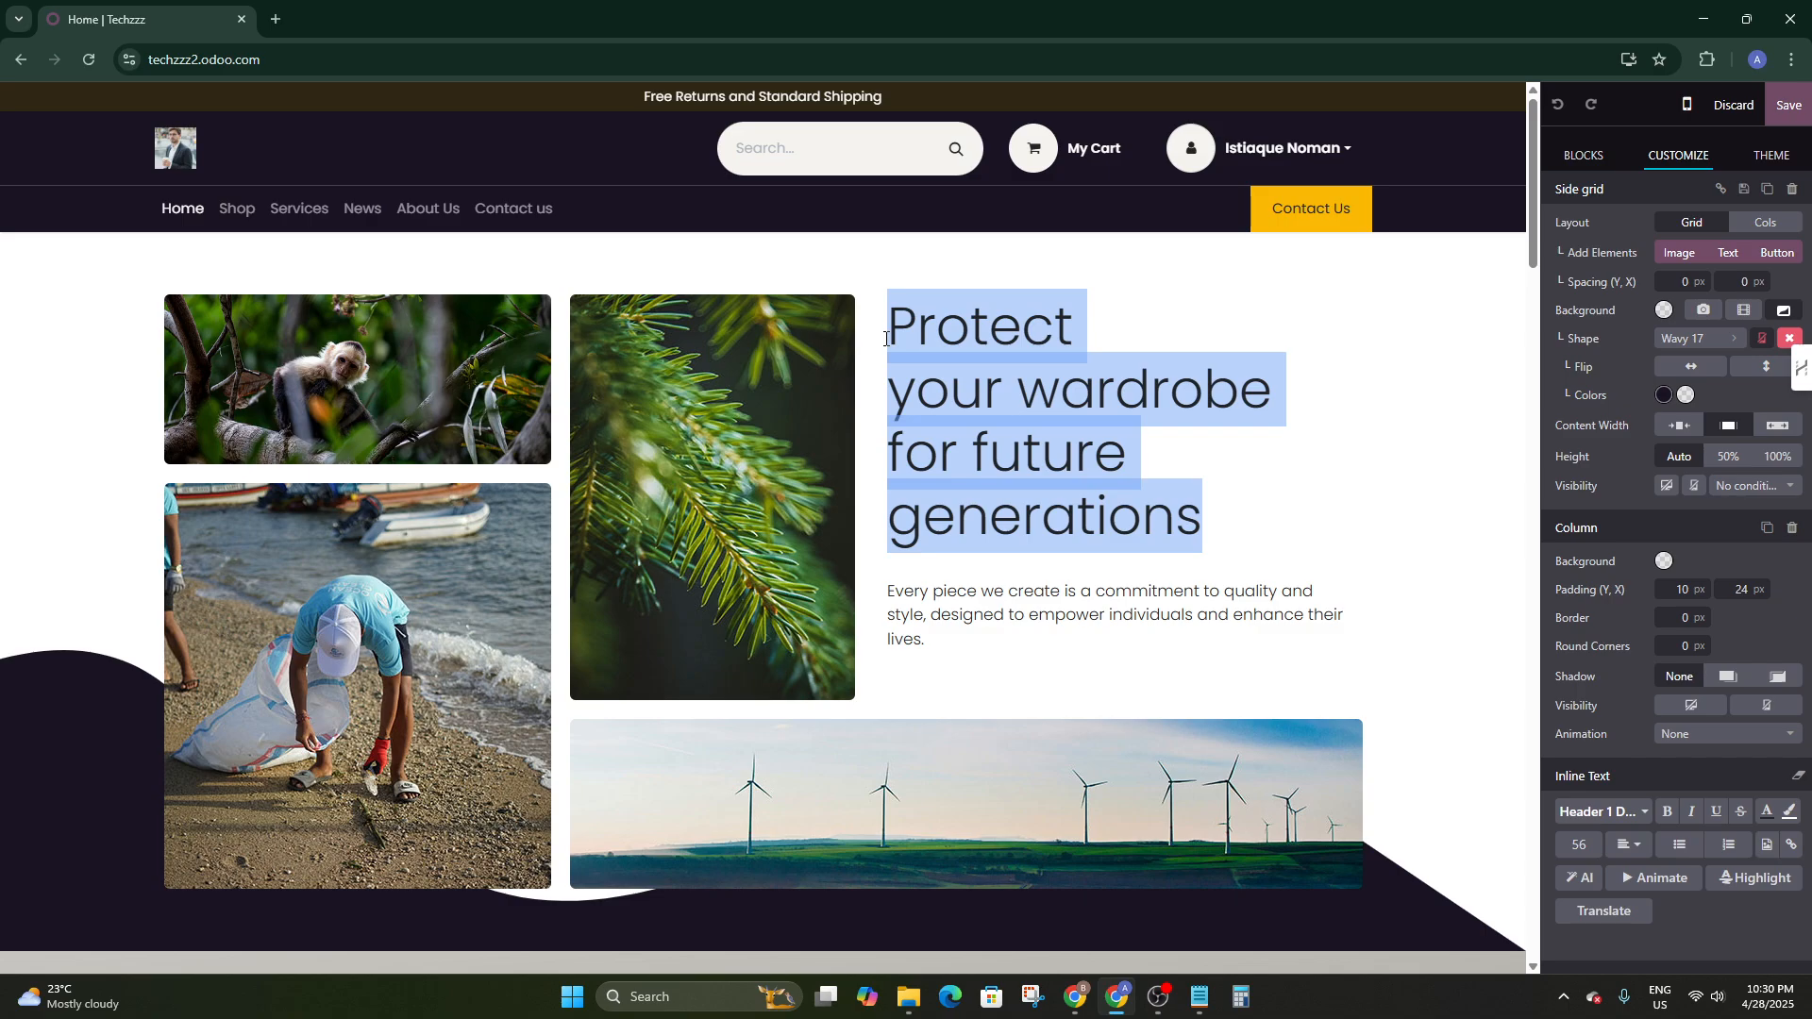
type("F")
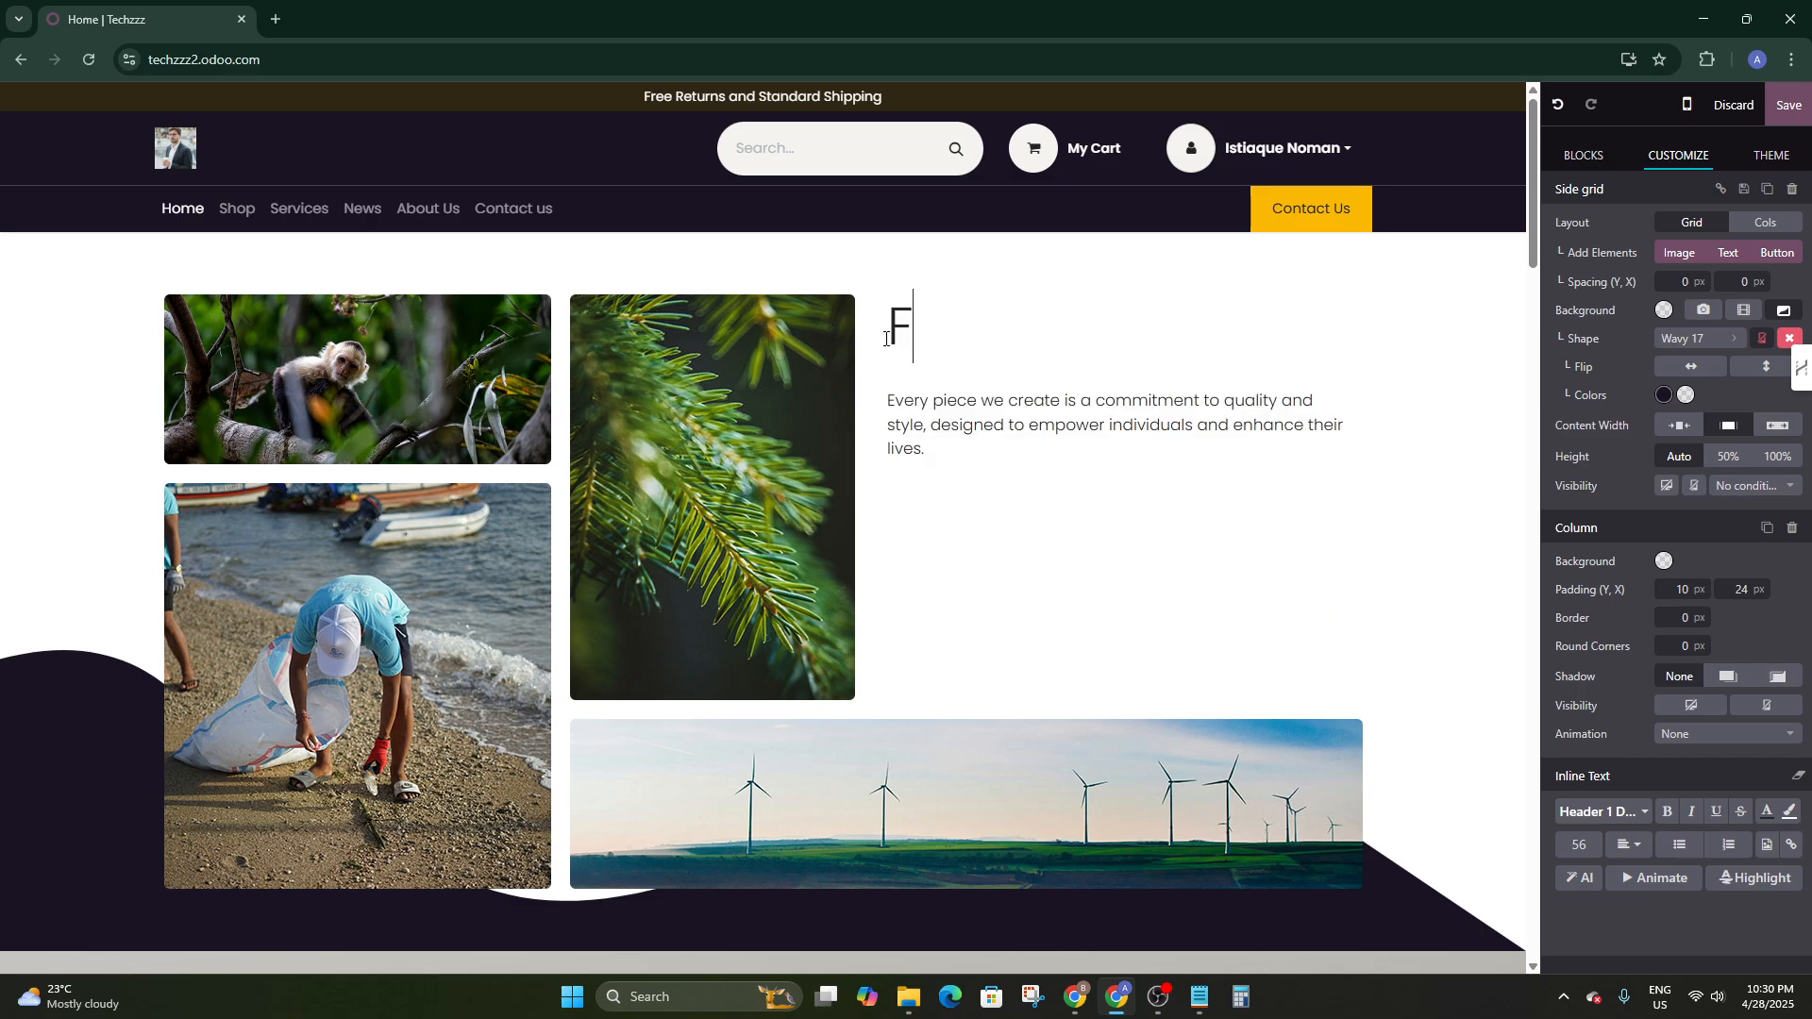
type("ashio")
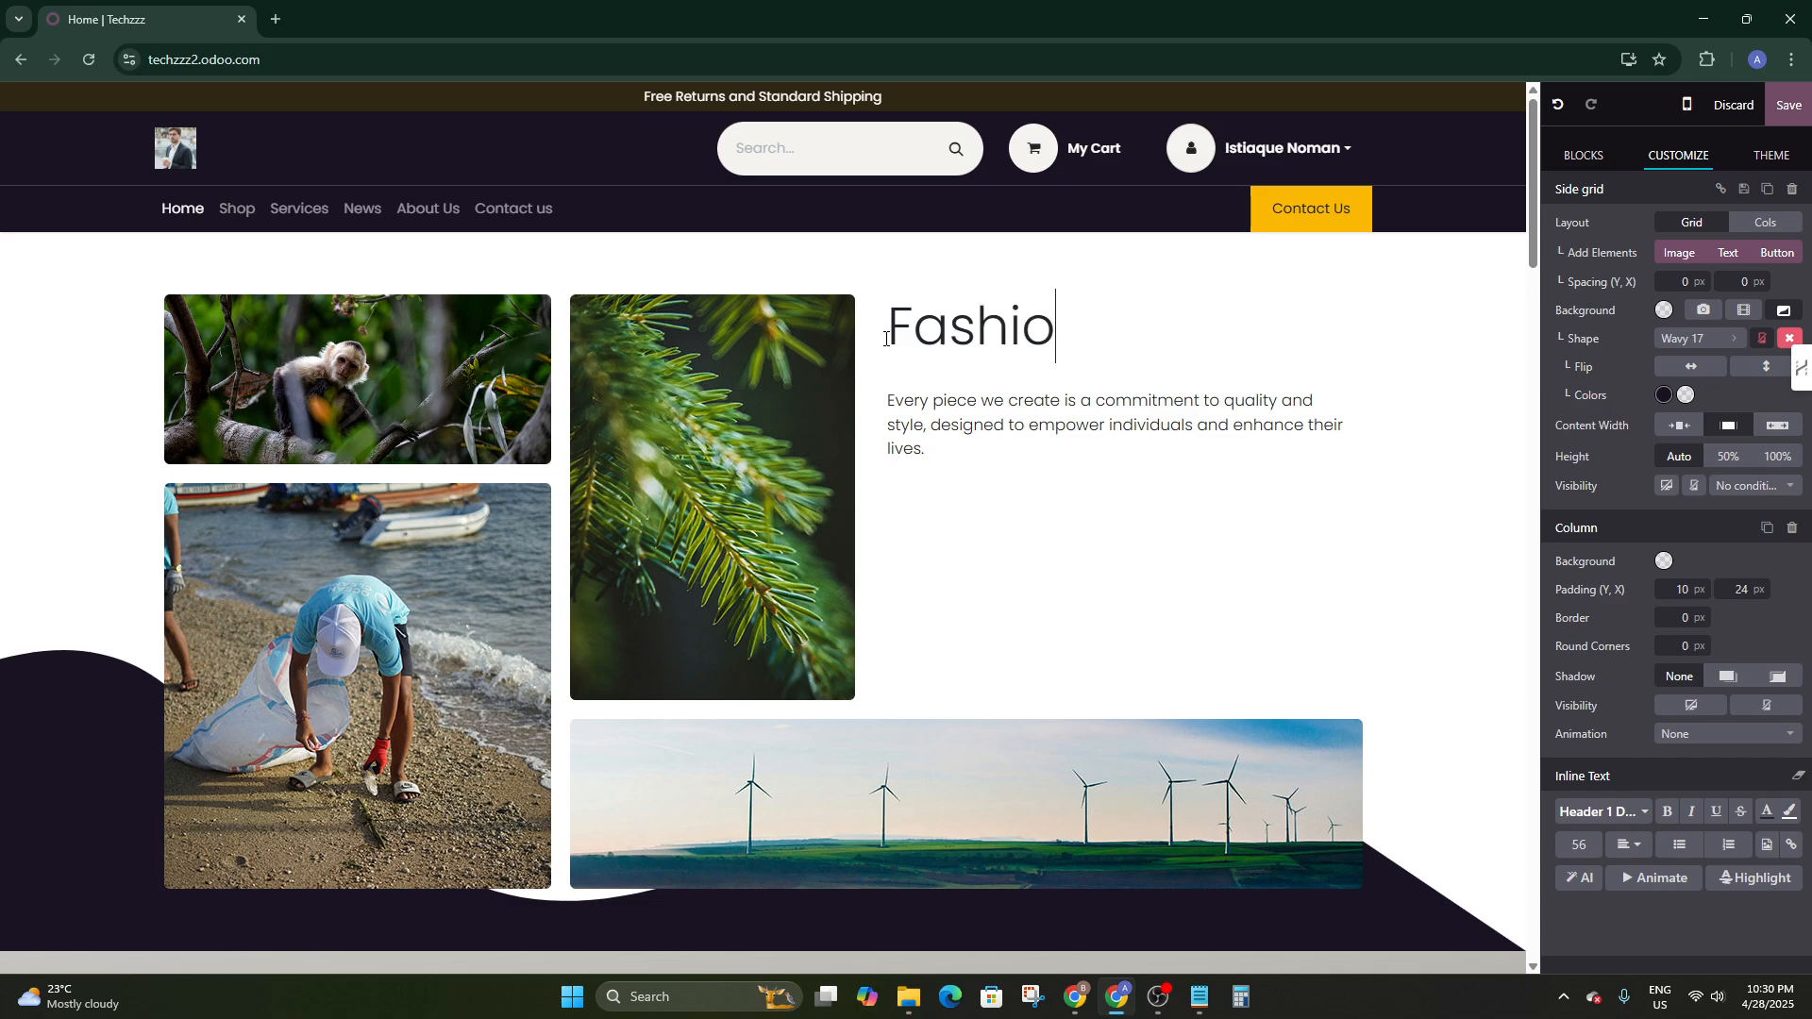
type("nabl")
key("BackSpace")
type("ble ")
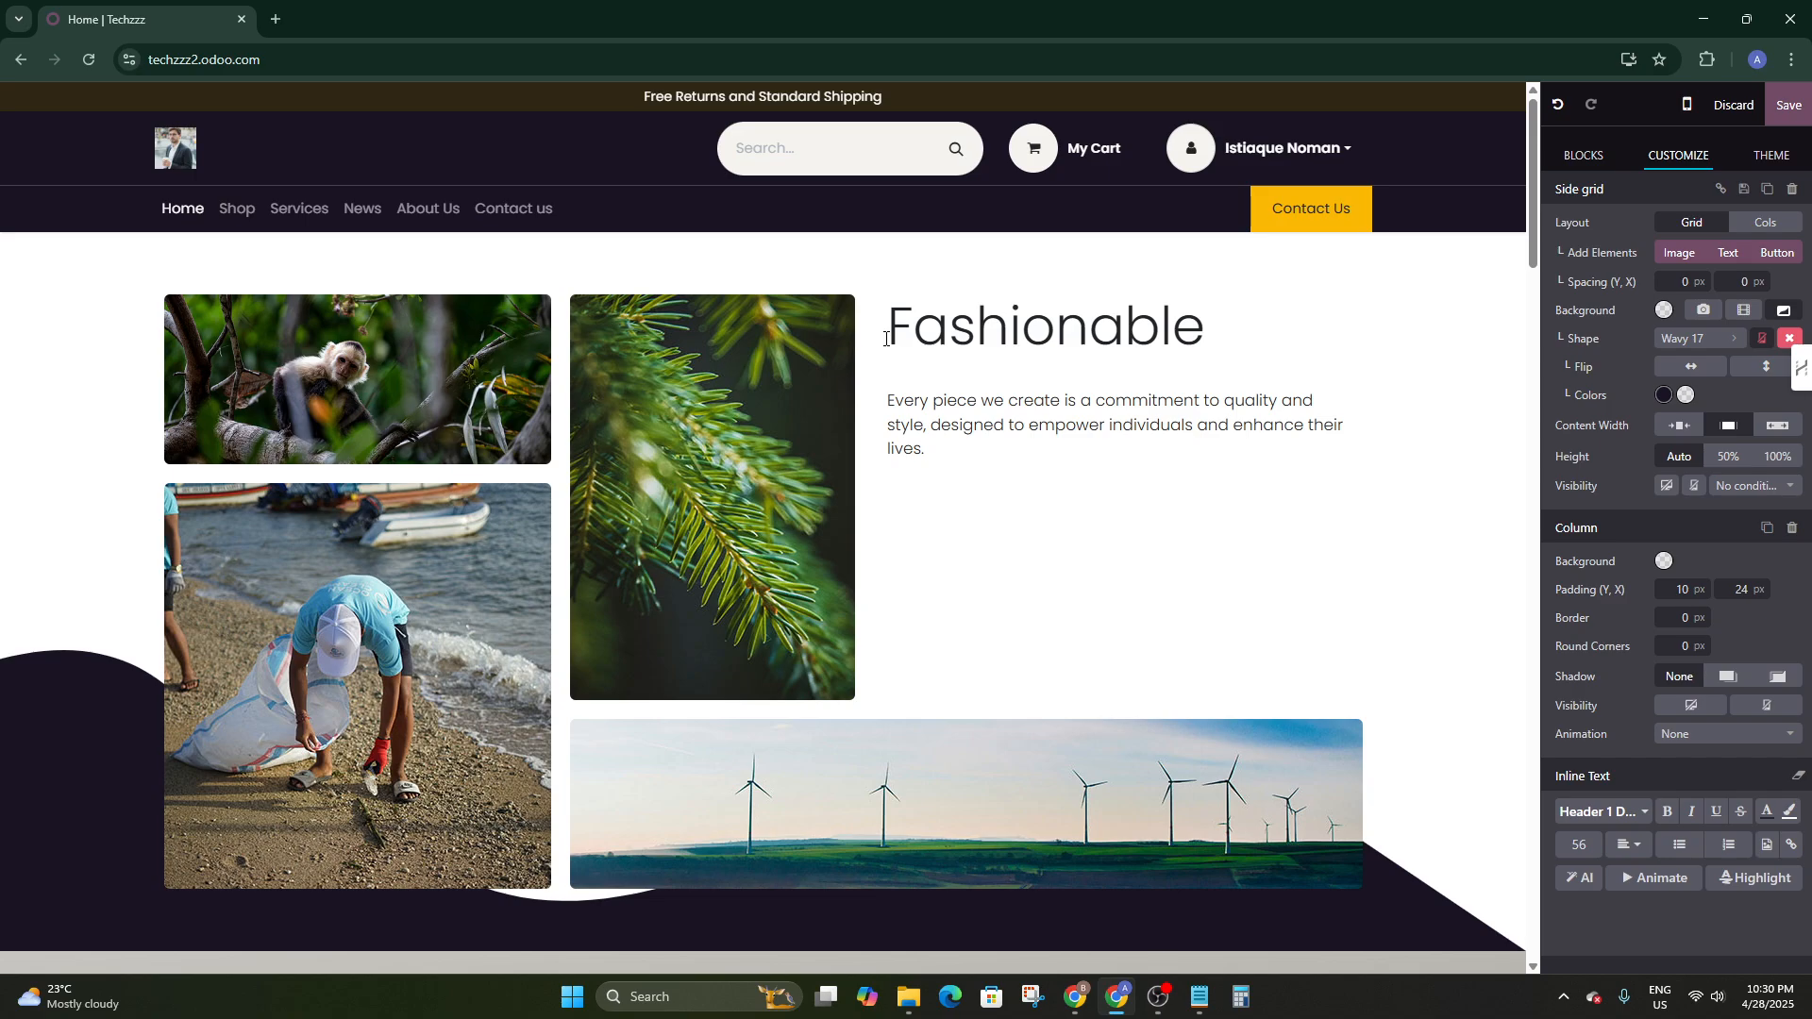
type("Produ")
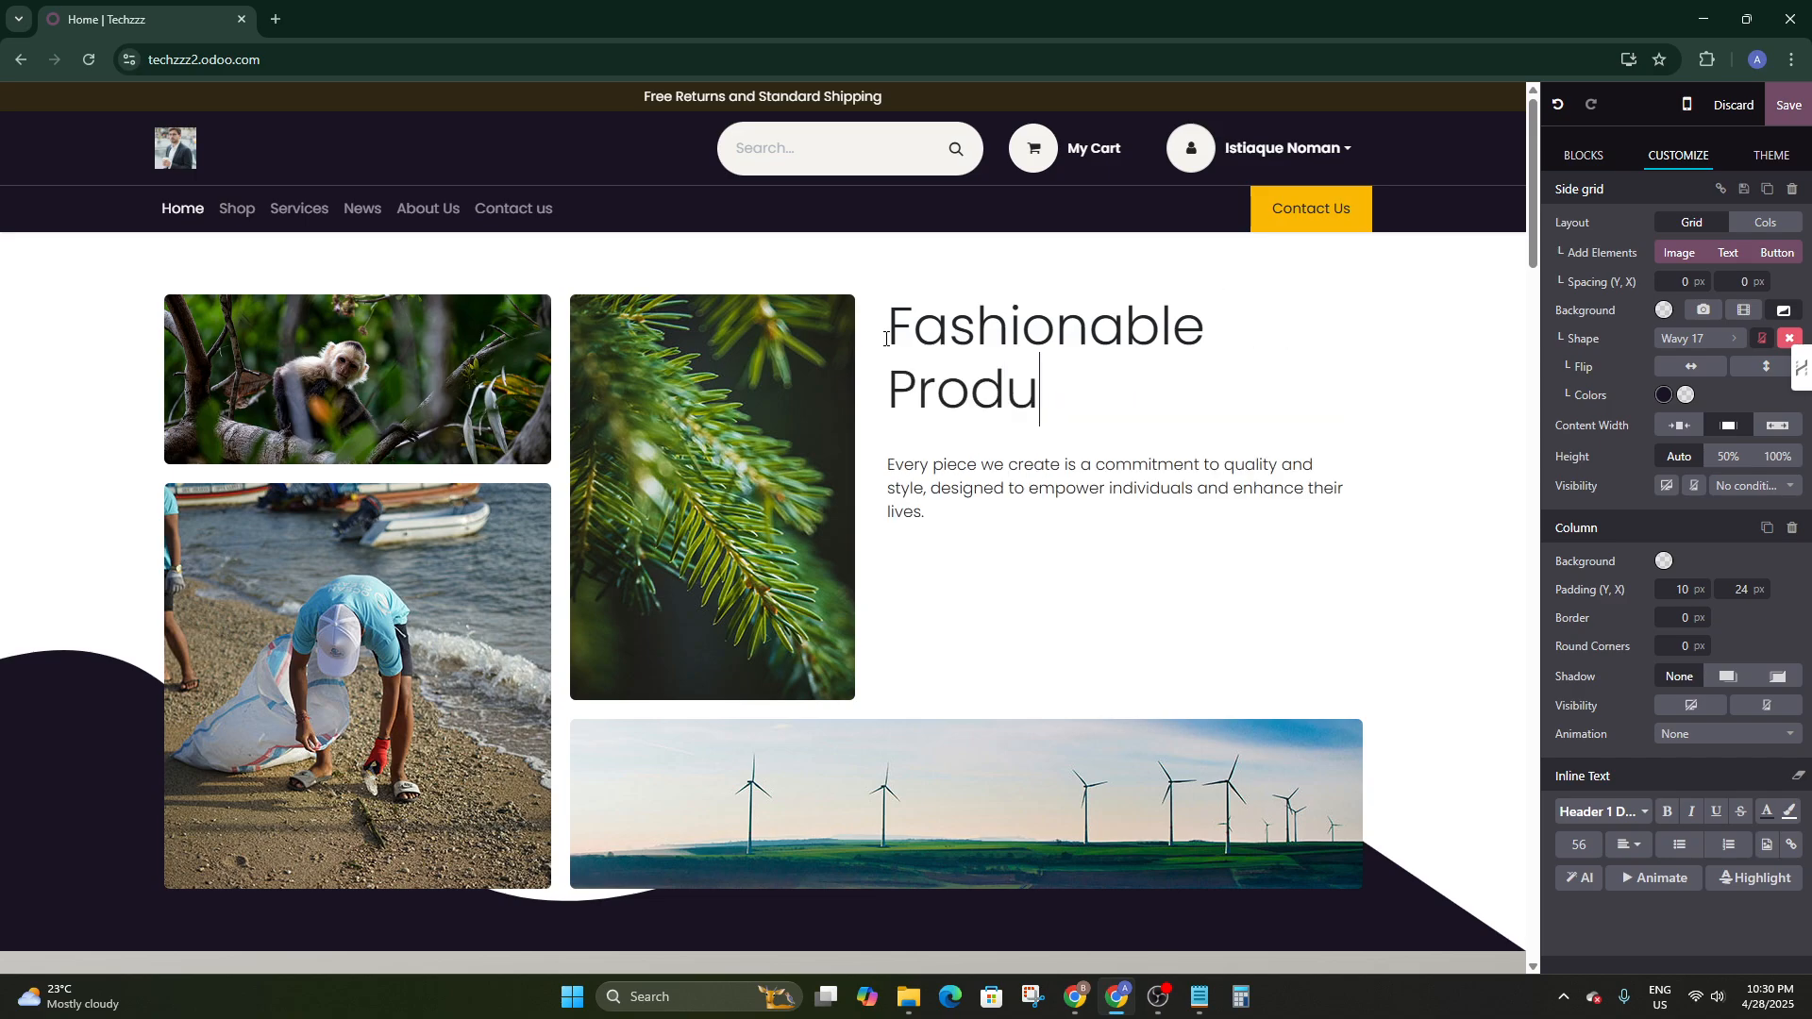
type("cts to Hih")
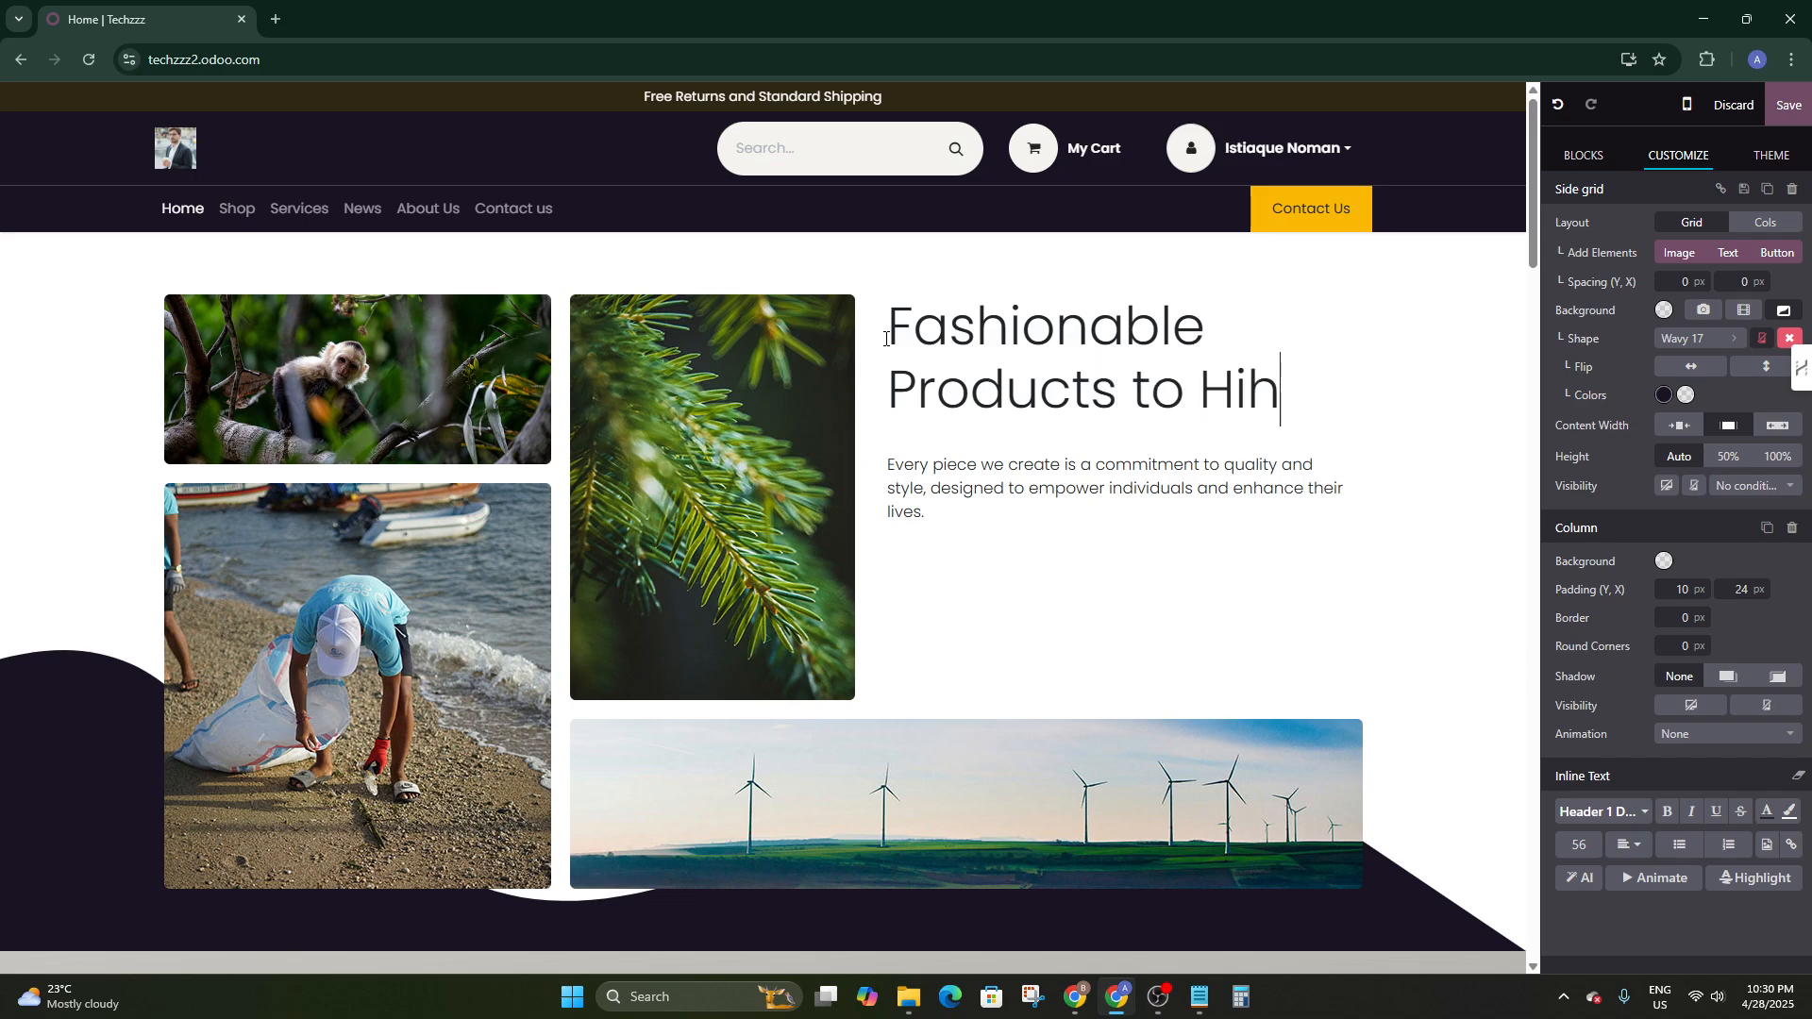
key("BackSpace")
type("gh")
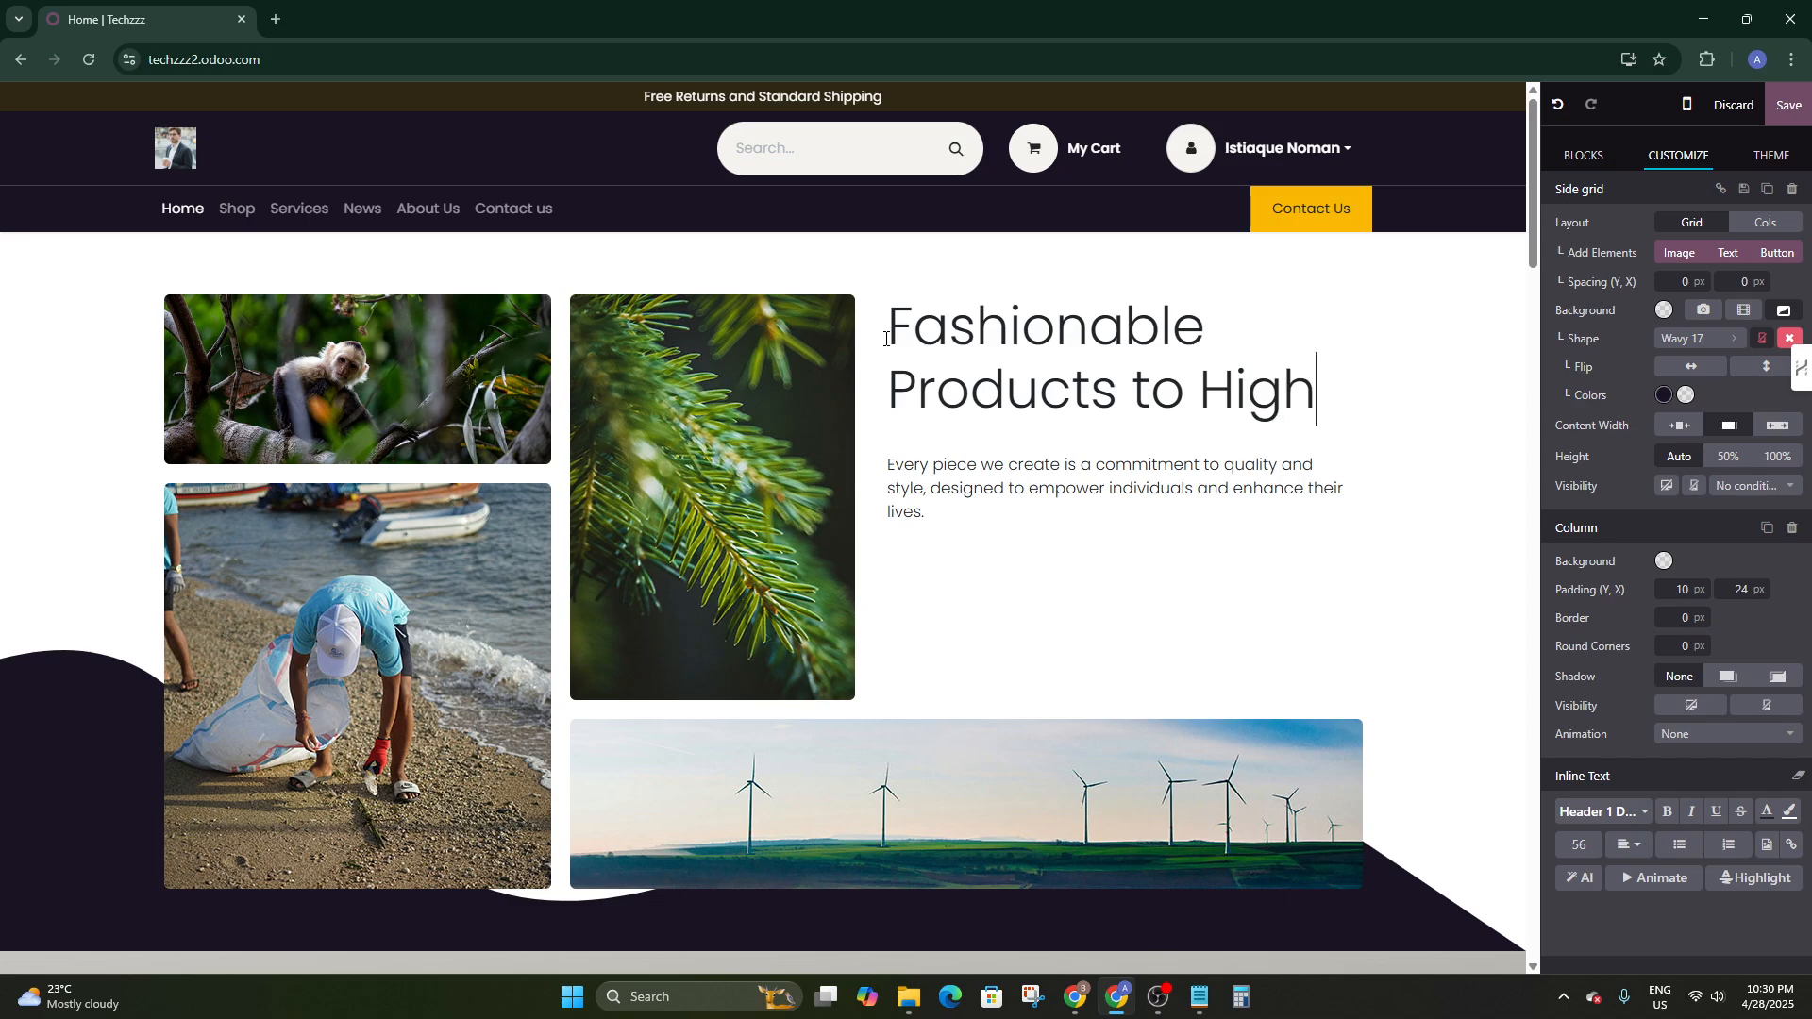
type("light ")
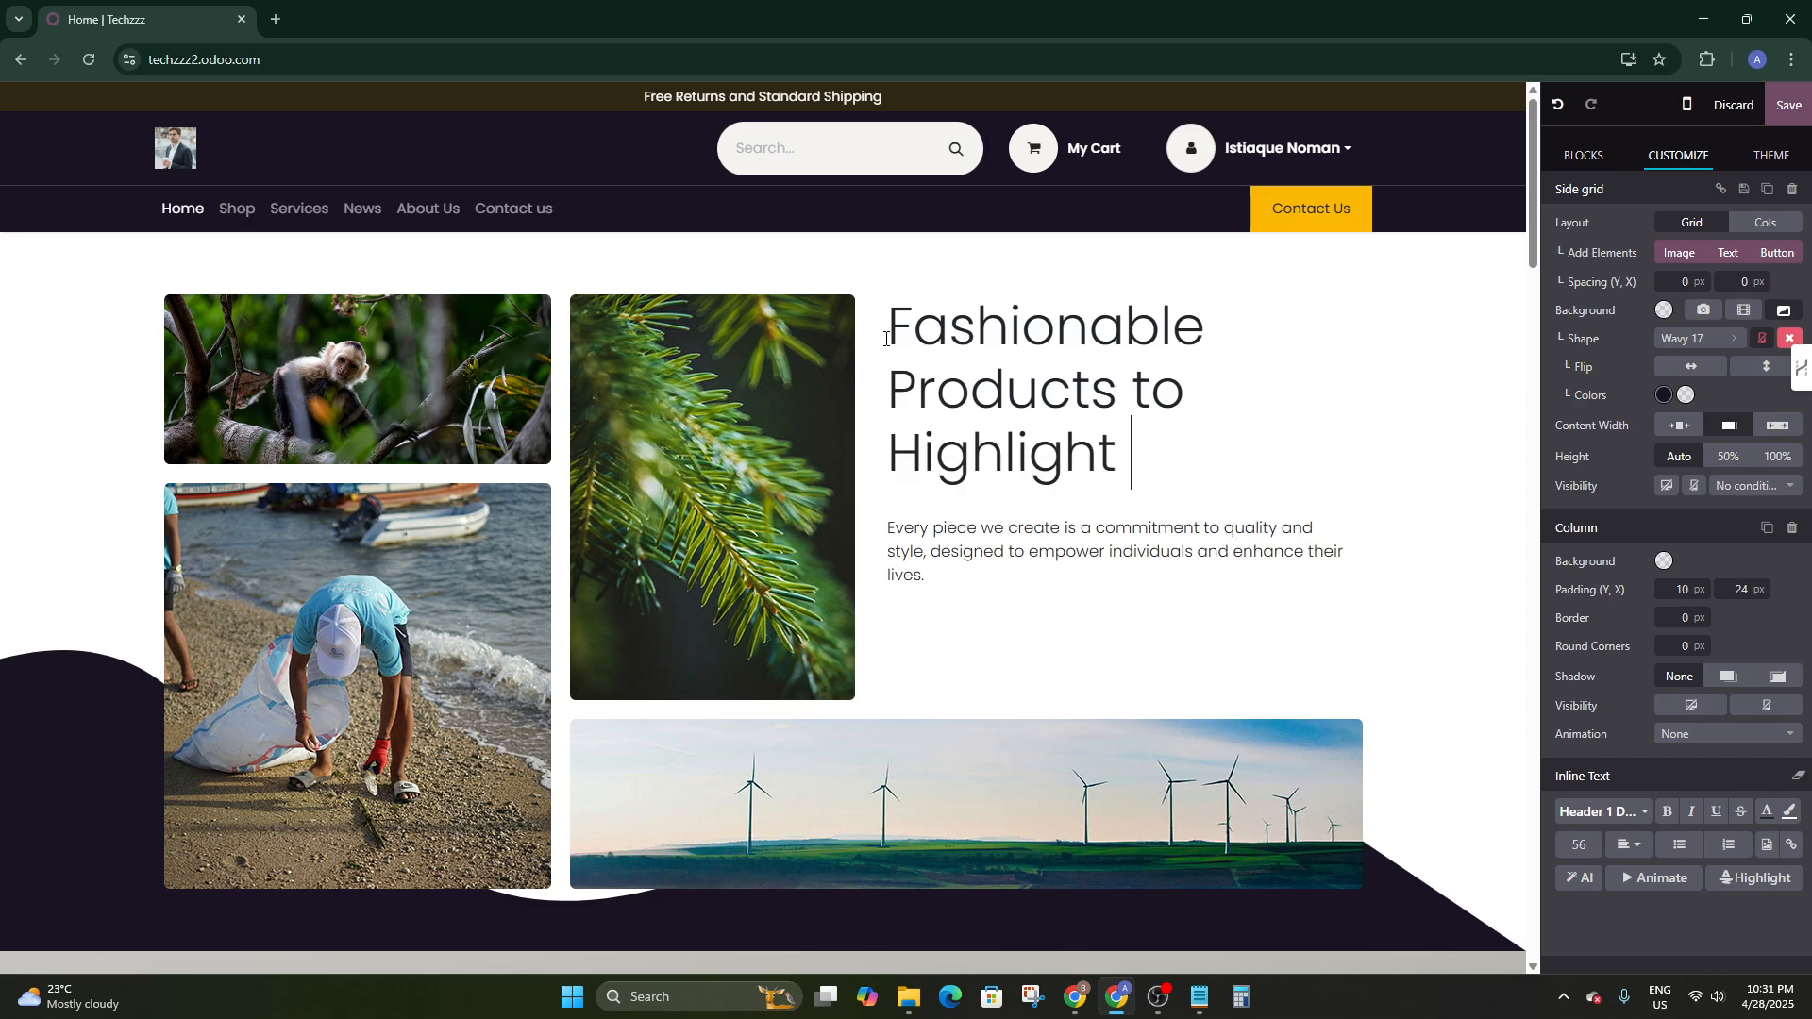
type("Your")
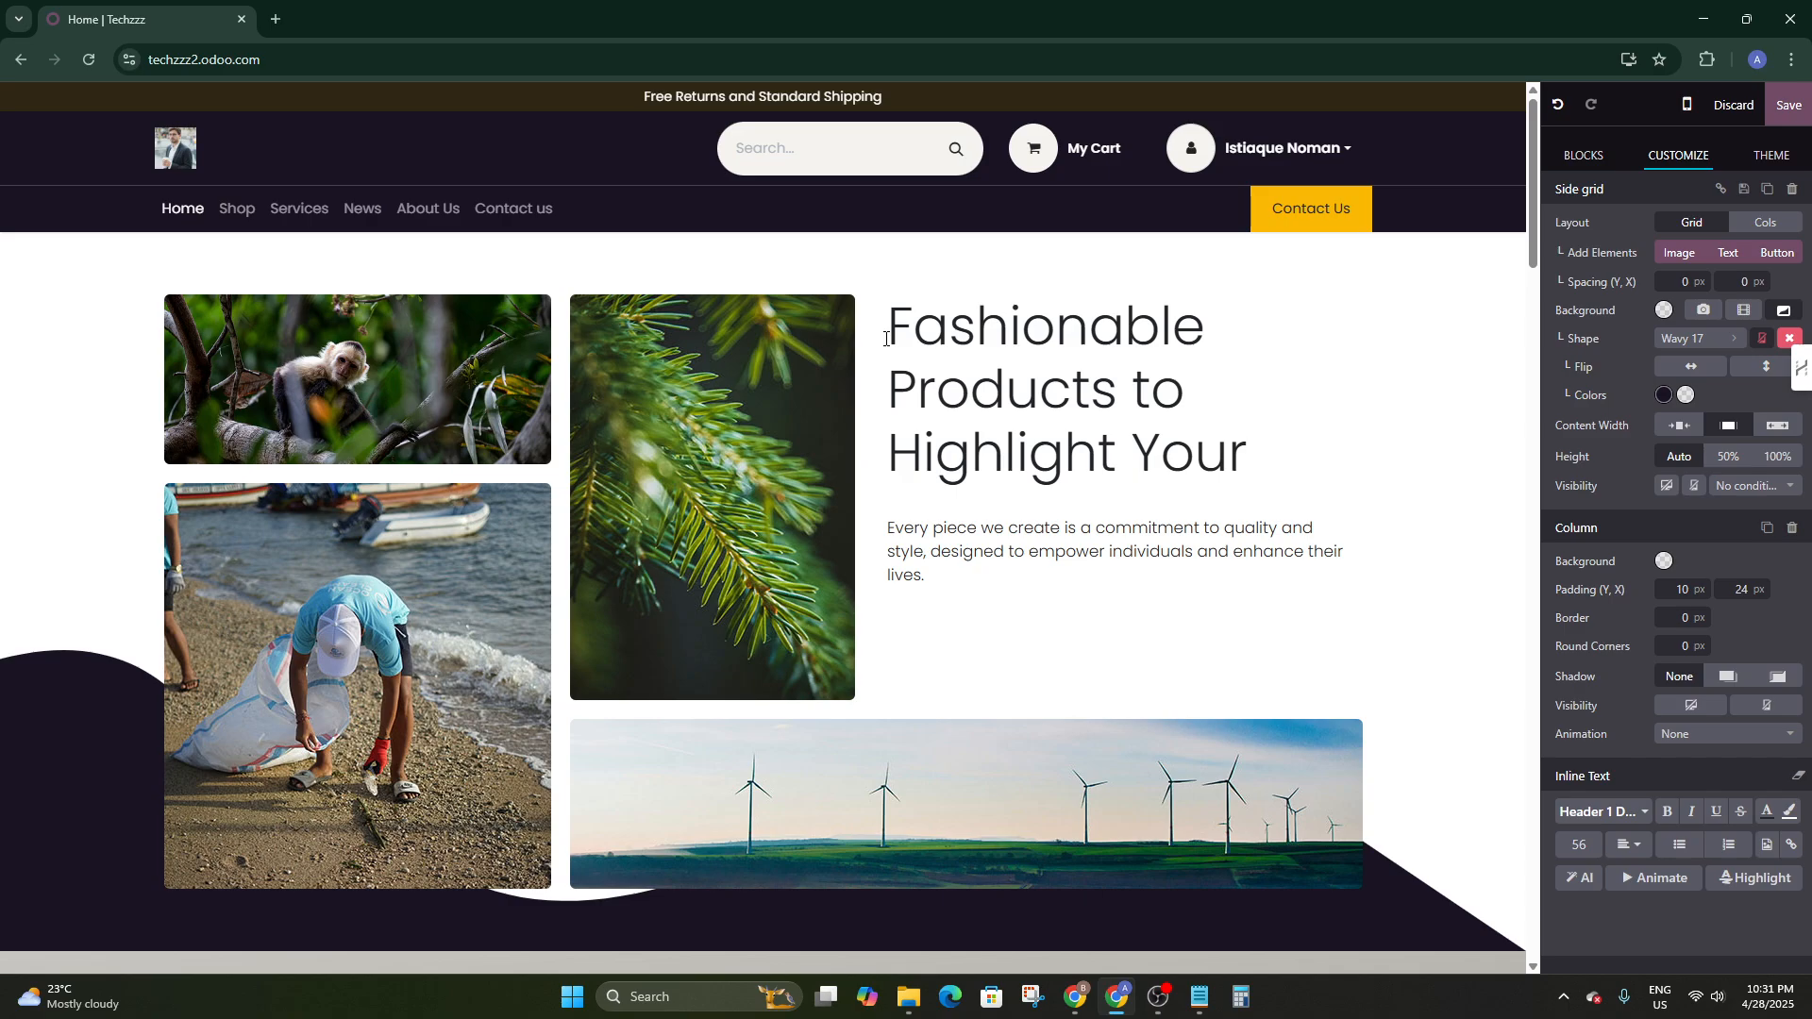
type("self")
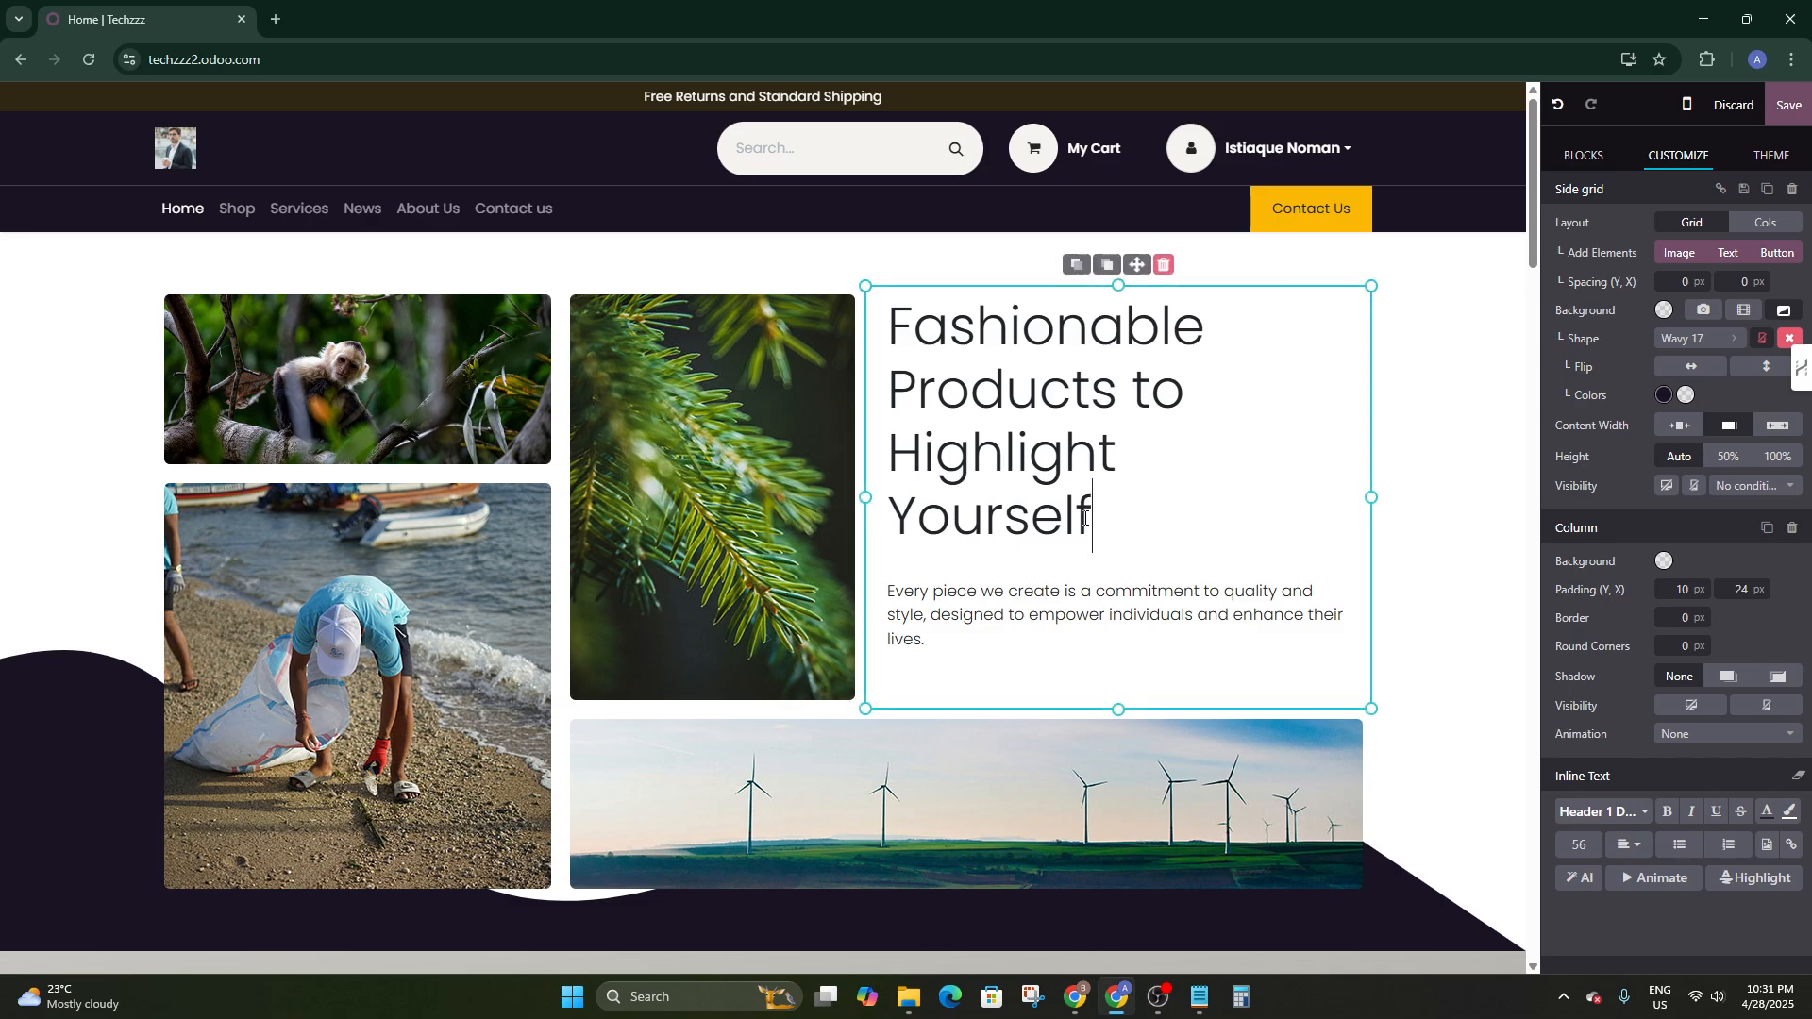
left_click(1294, 501)
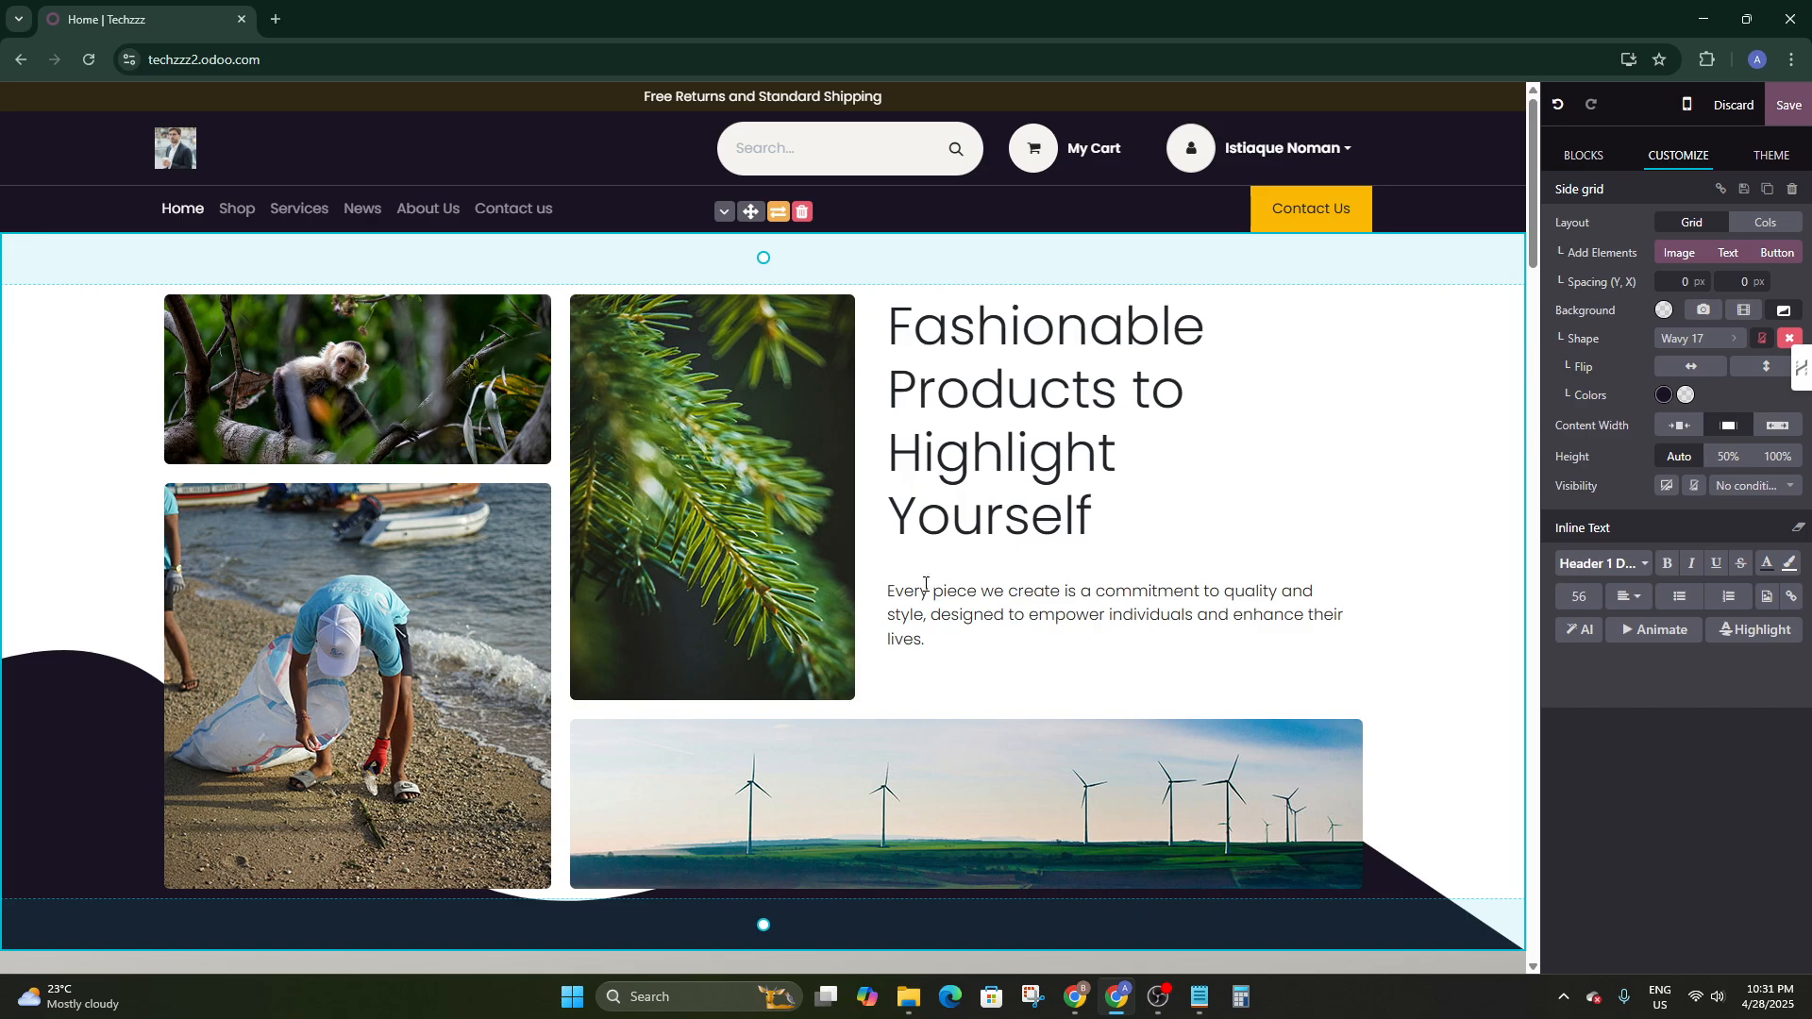
scroll(925, 586, "down", 5)
scroll(1117, 444, "up", 5)
left_click(890, 642)
left_click_drag(951, 659, 874, 583)
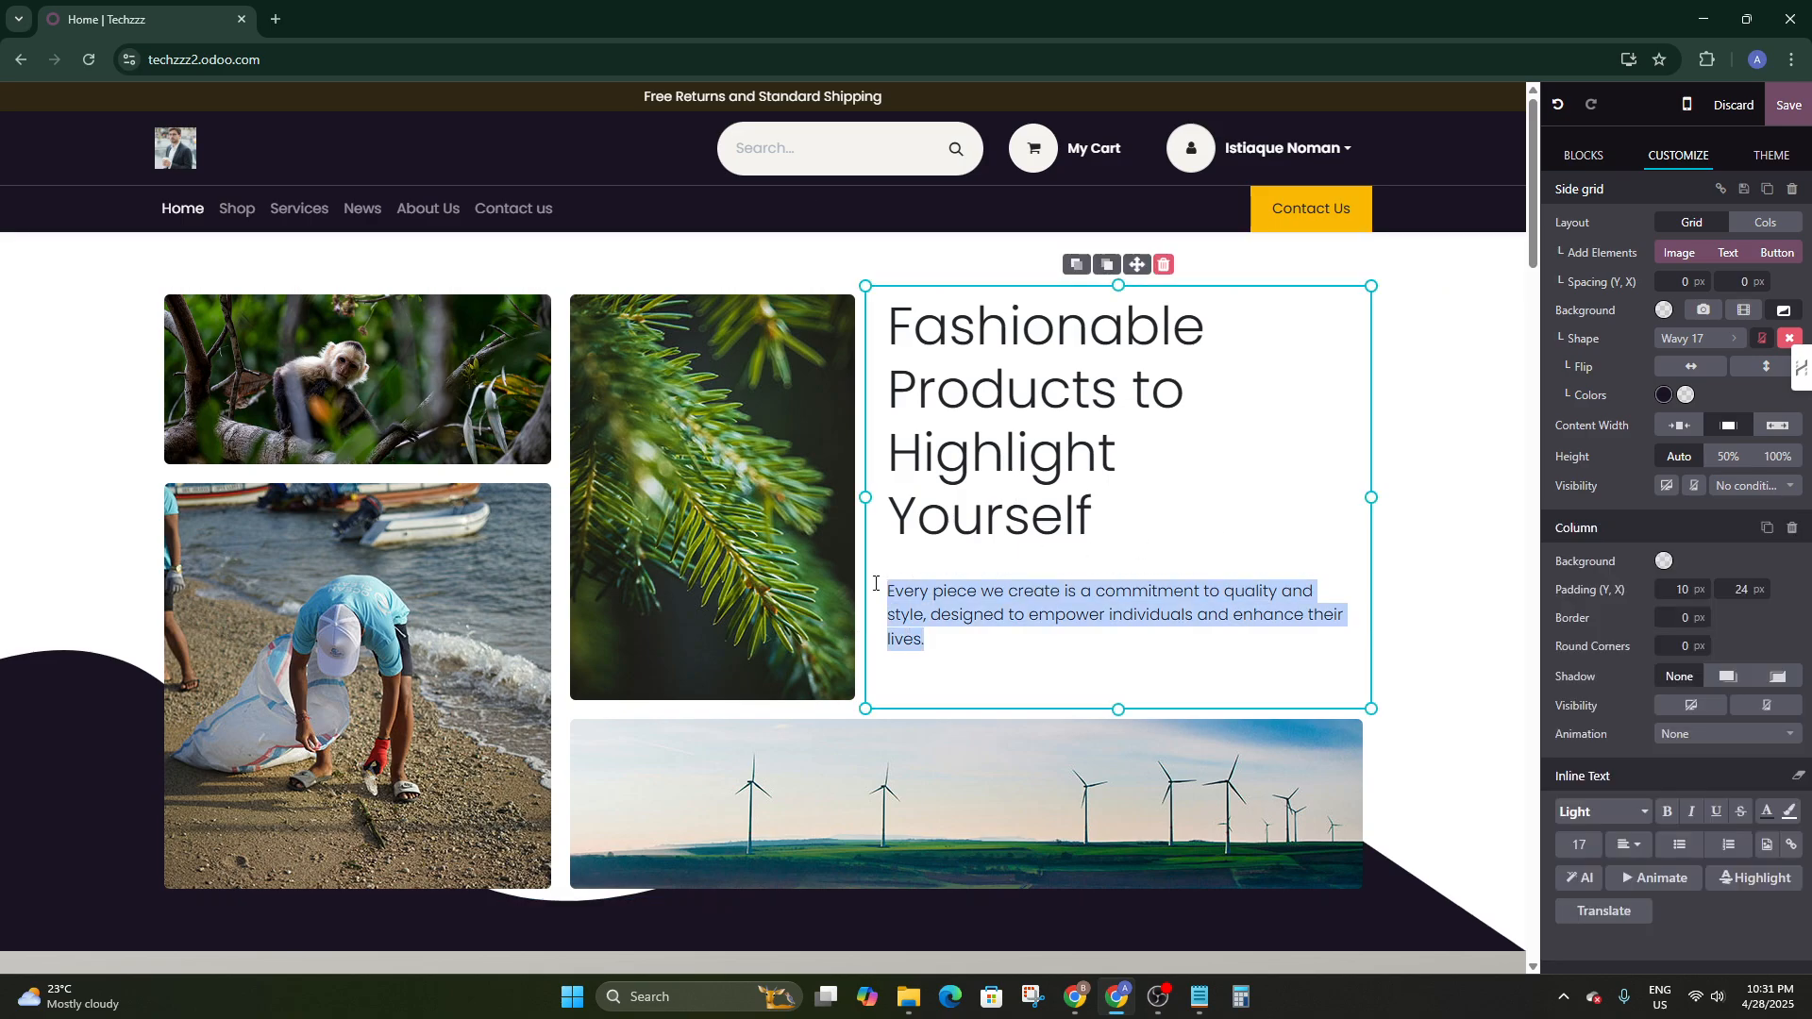
left_click(1404, 611)
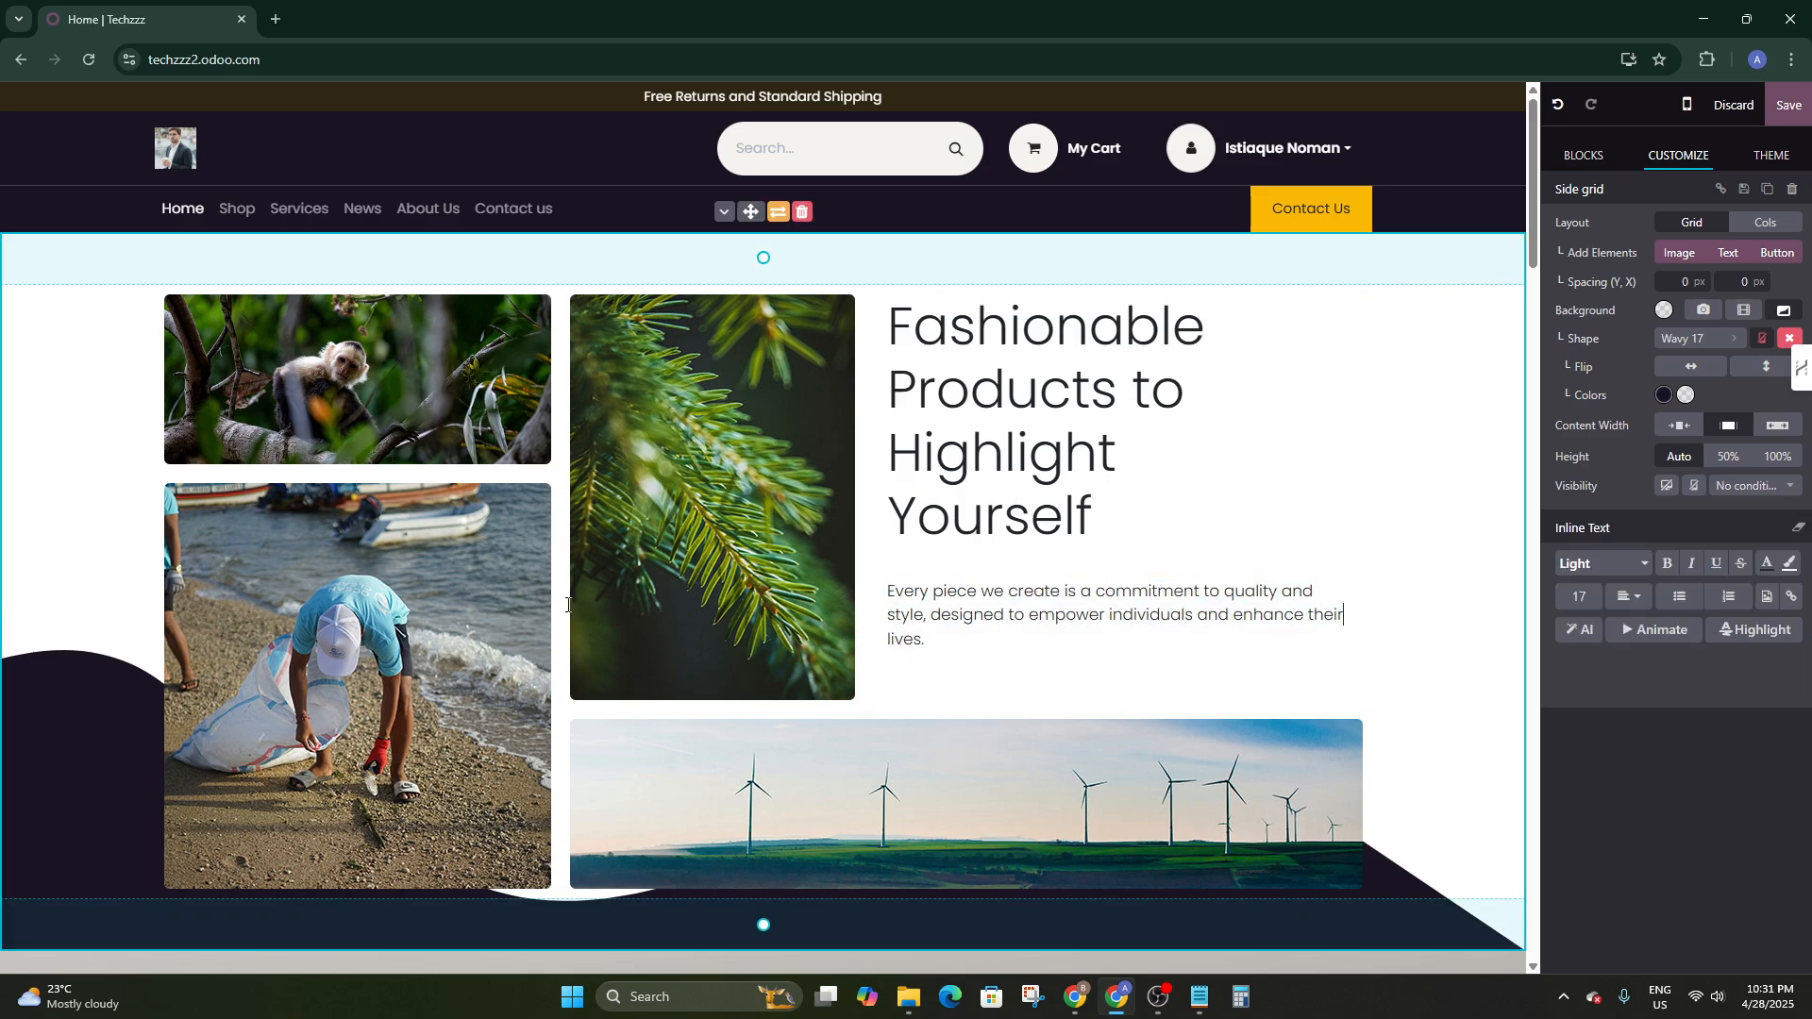
Replace the monkey photo with a white T-shirt flat-lay image with palm leaves, found by searching "T shirt"
left_click(354, 366)
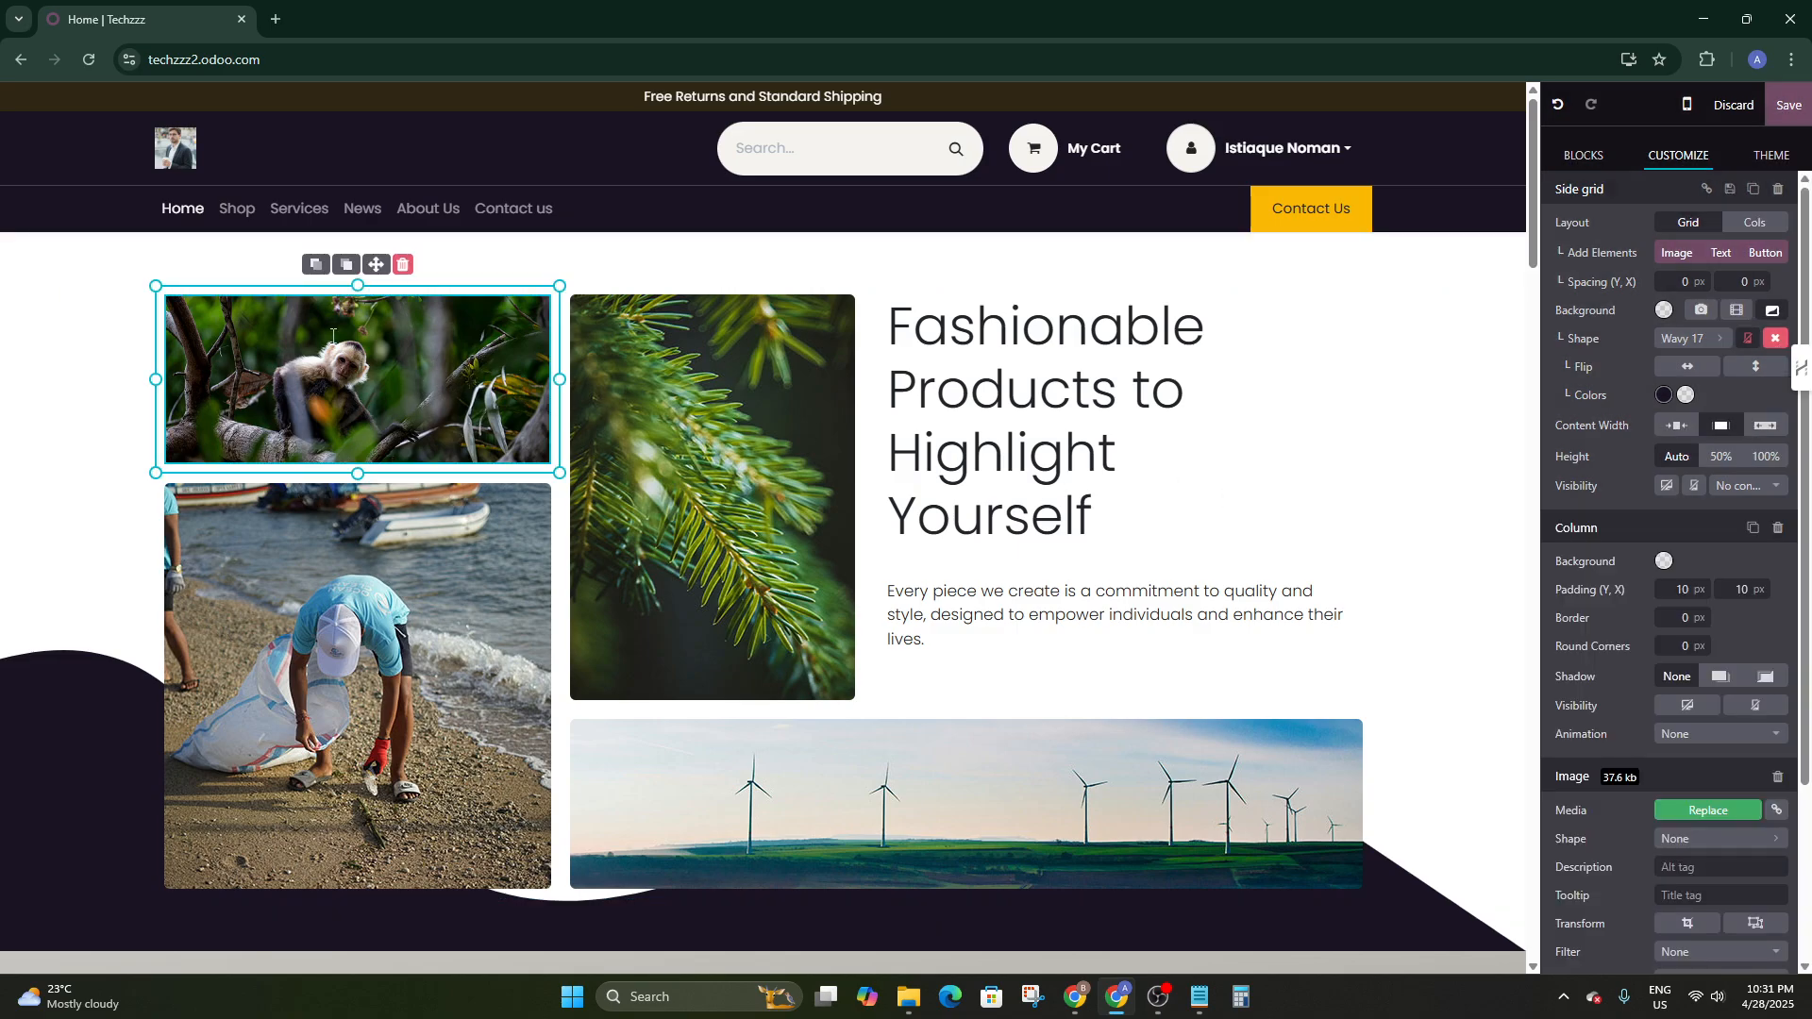
scroll(1668, 744, "down", 3)
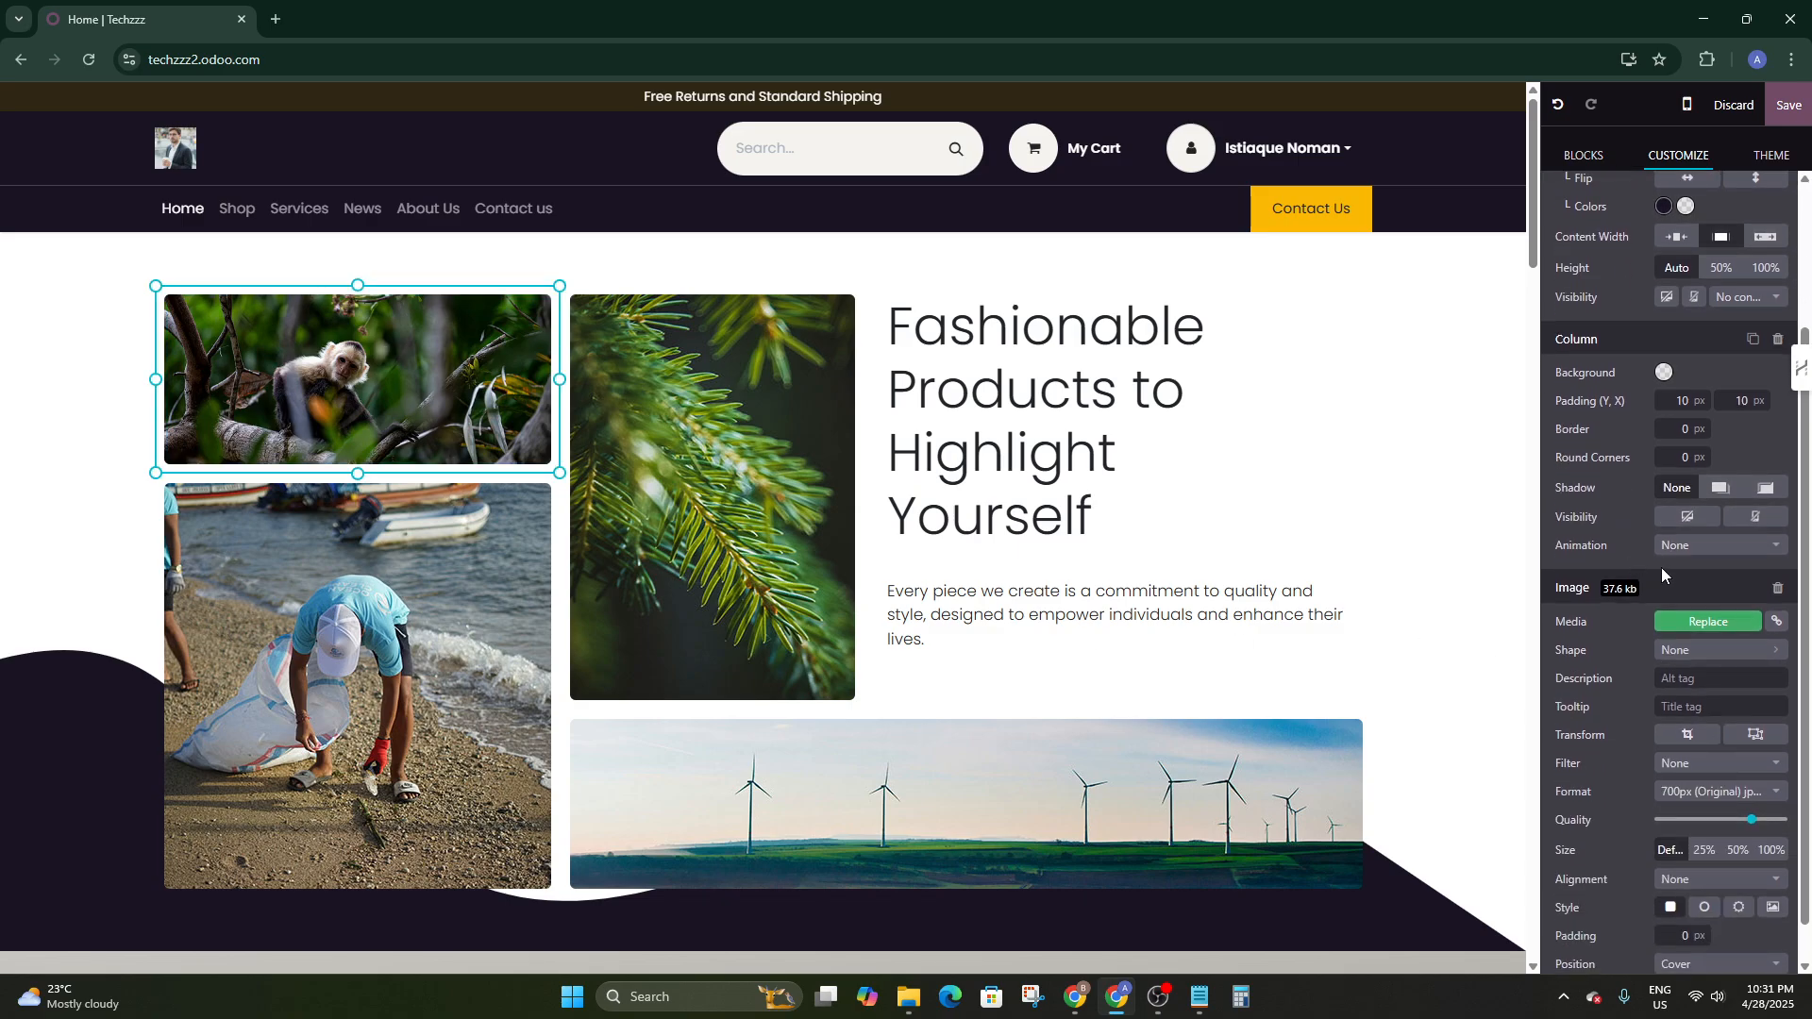
left_click(1692, 622)
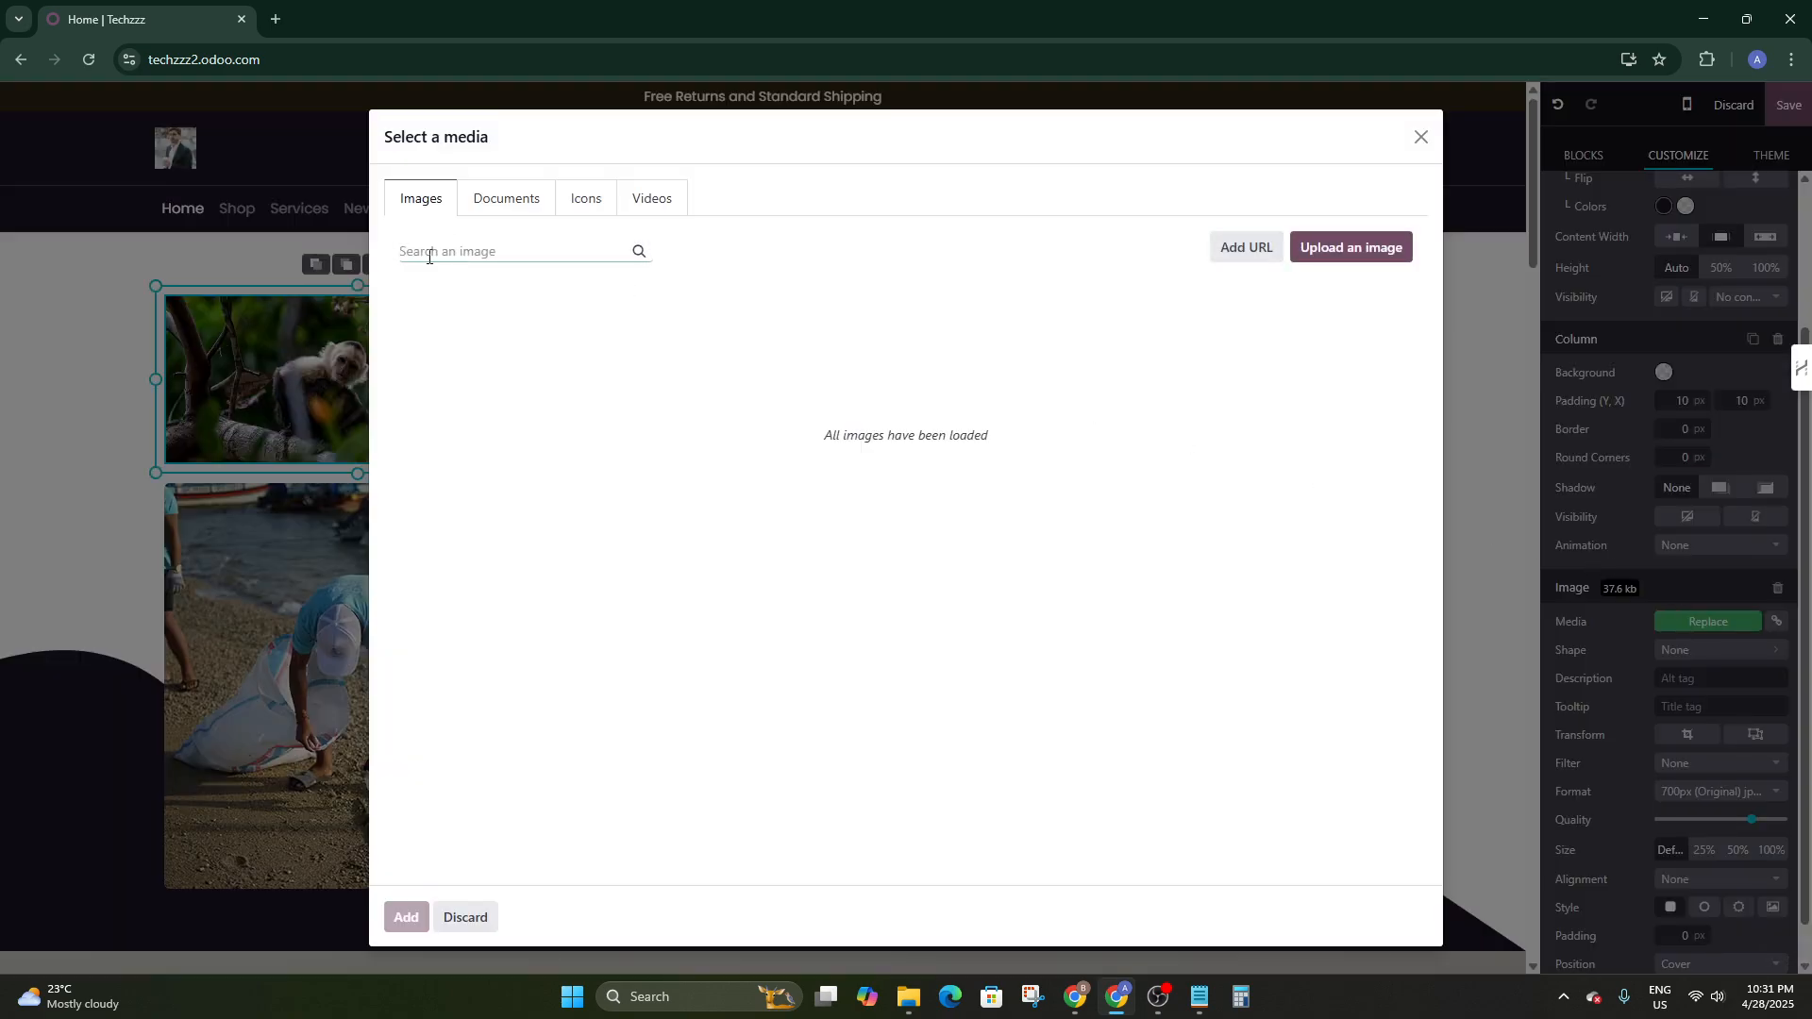
type("T shirt")
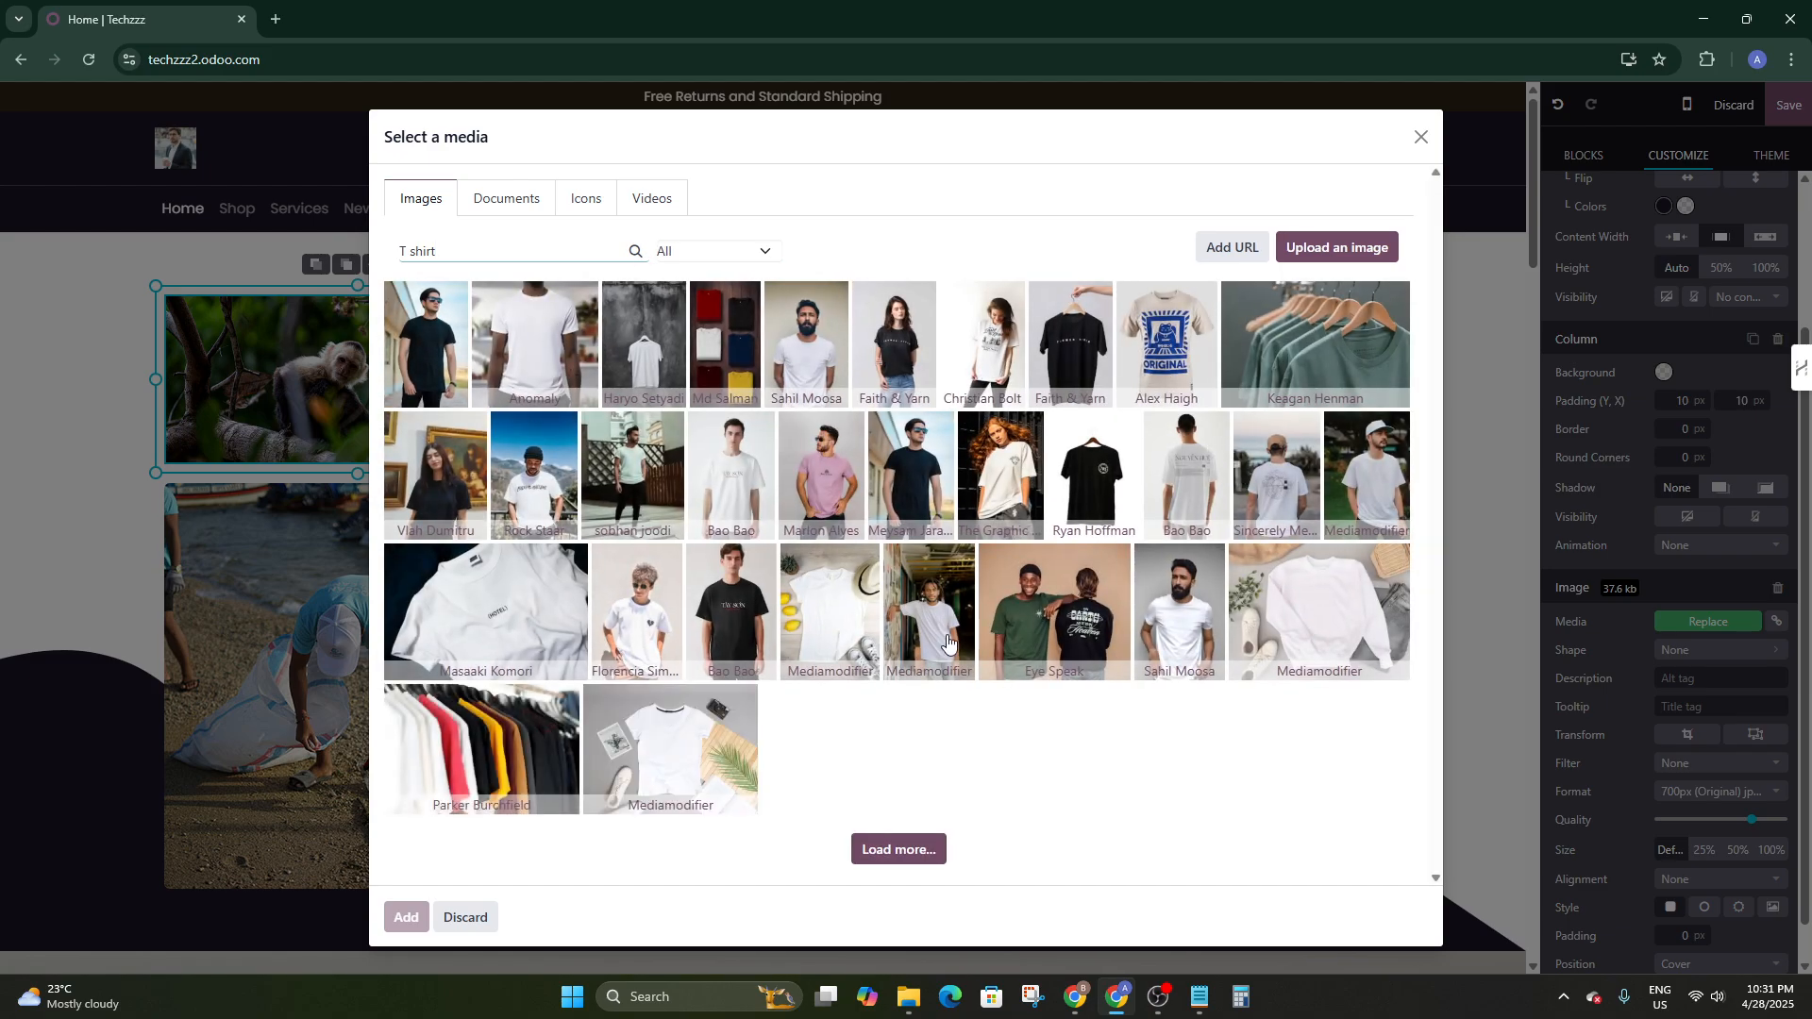
left_click(731, 752)
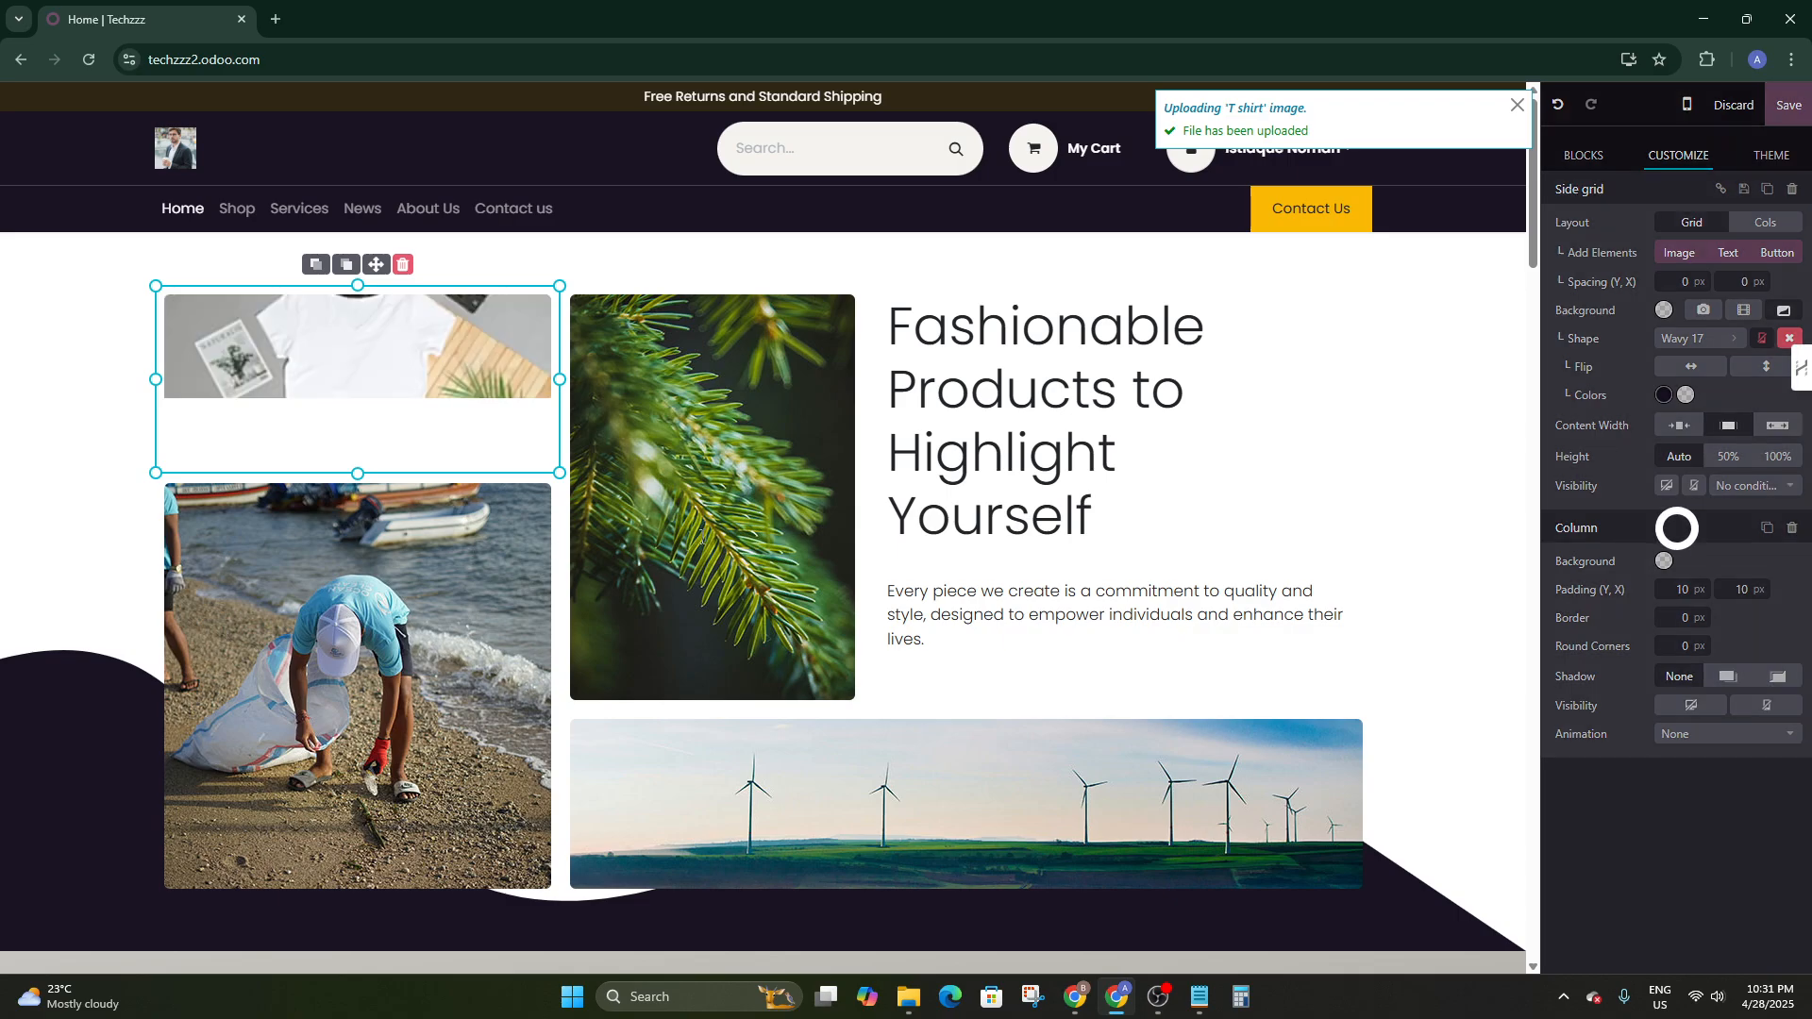
mouse_move(354, 286)
left_mouse_down()
mouse_move(347, 304)
mouse_move(356, 288)
left_mouse_up()
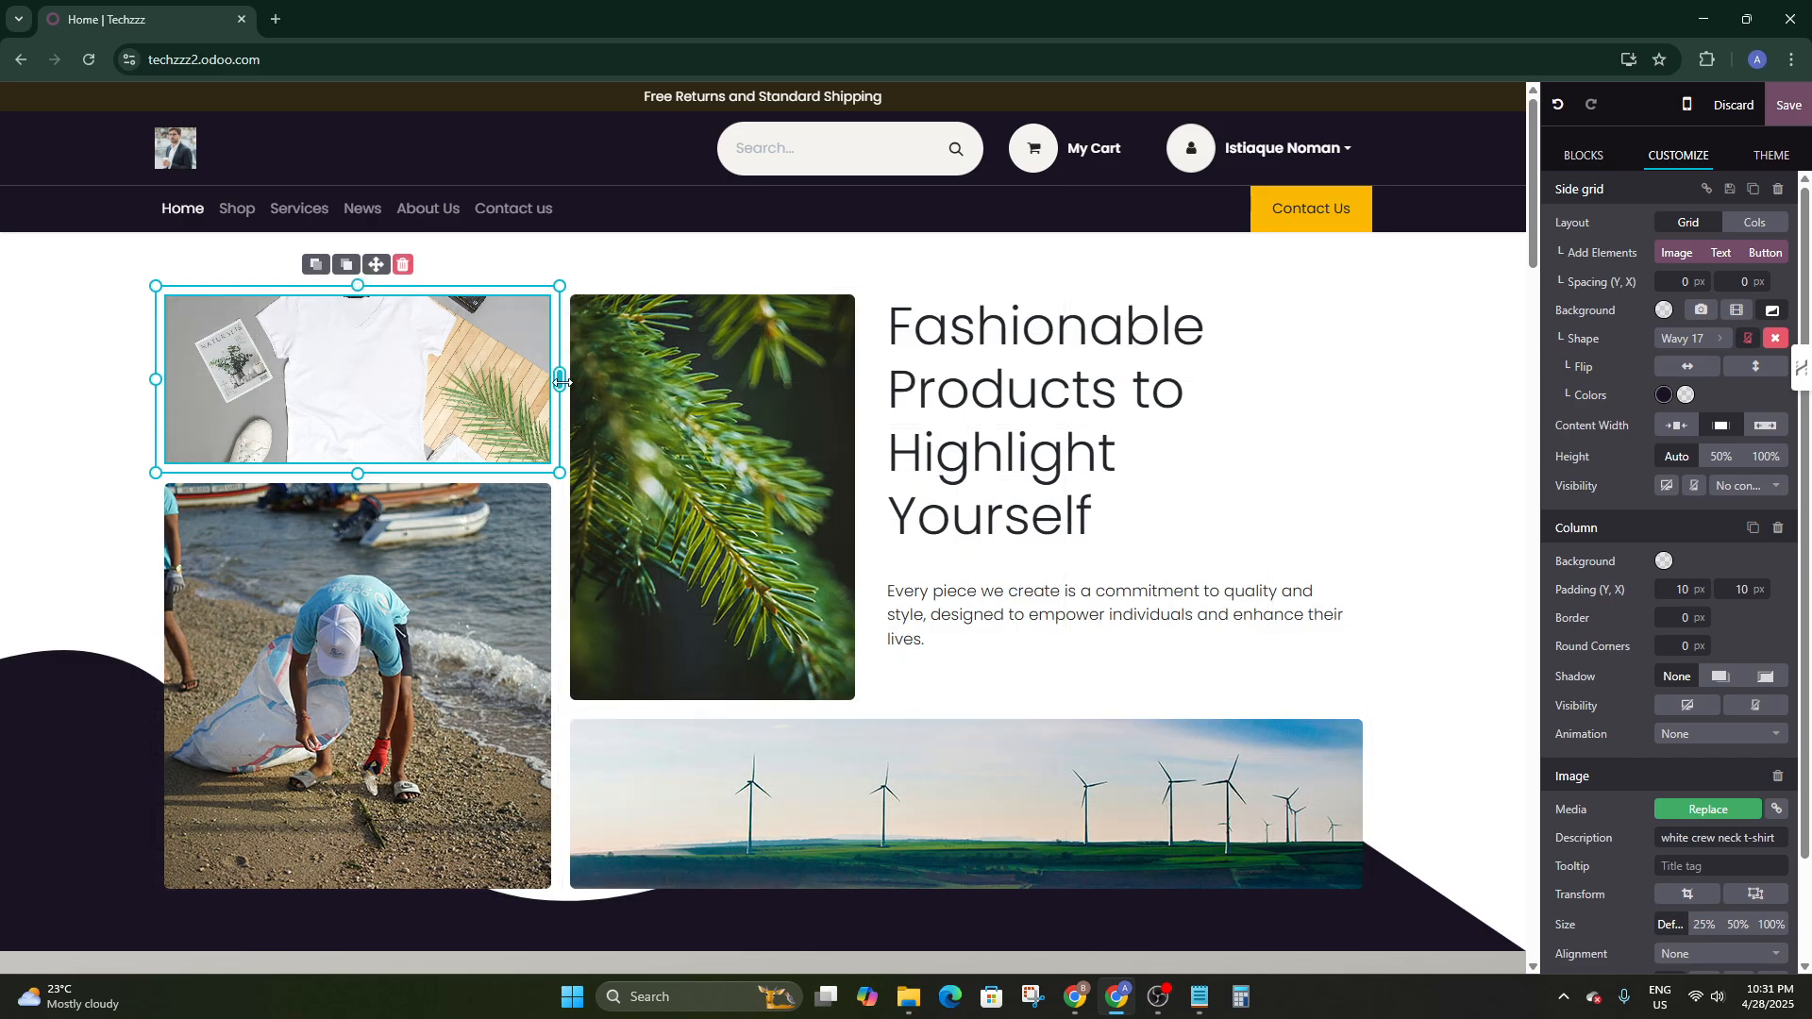
left_click_drag(561, 382, 561, 381)
double_click(380, 347)
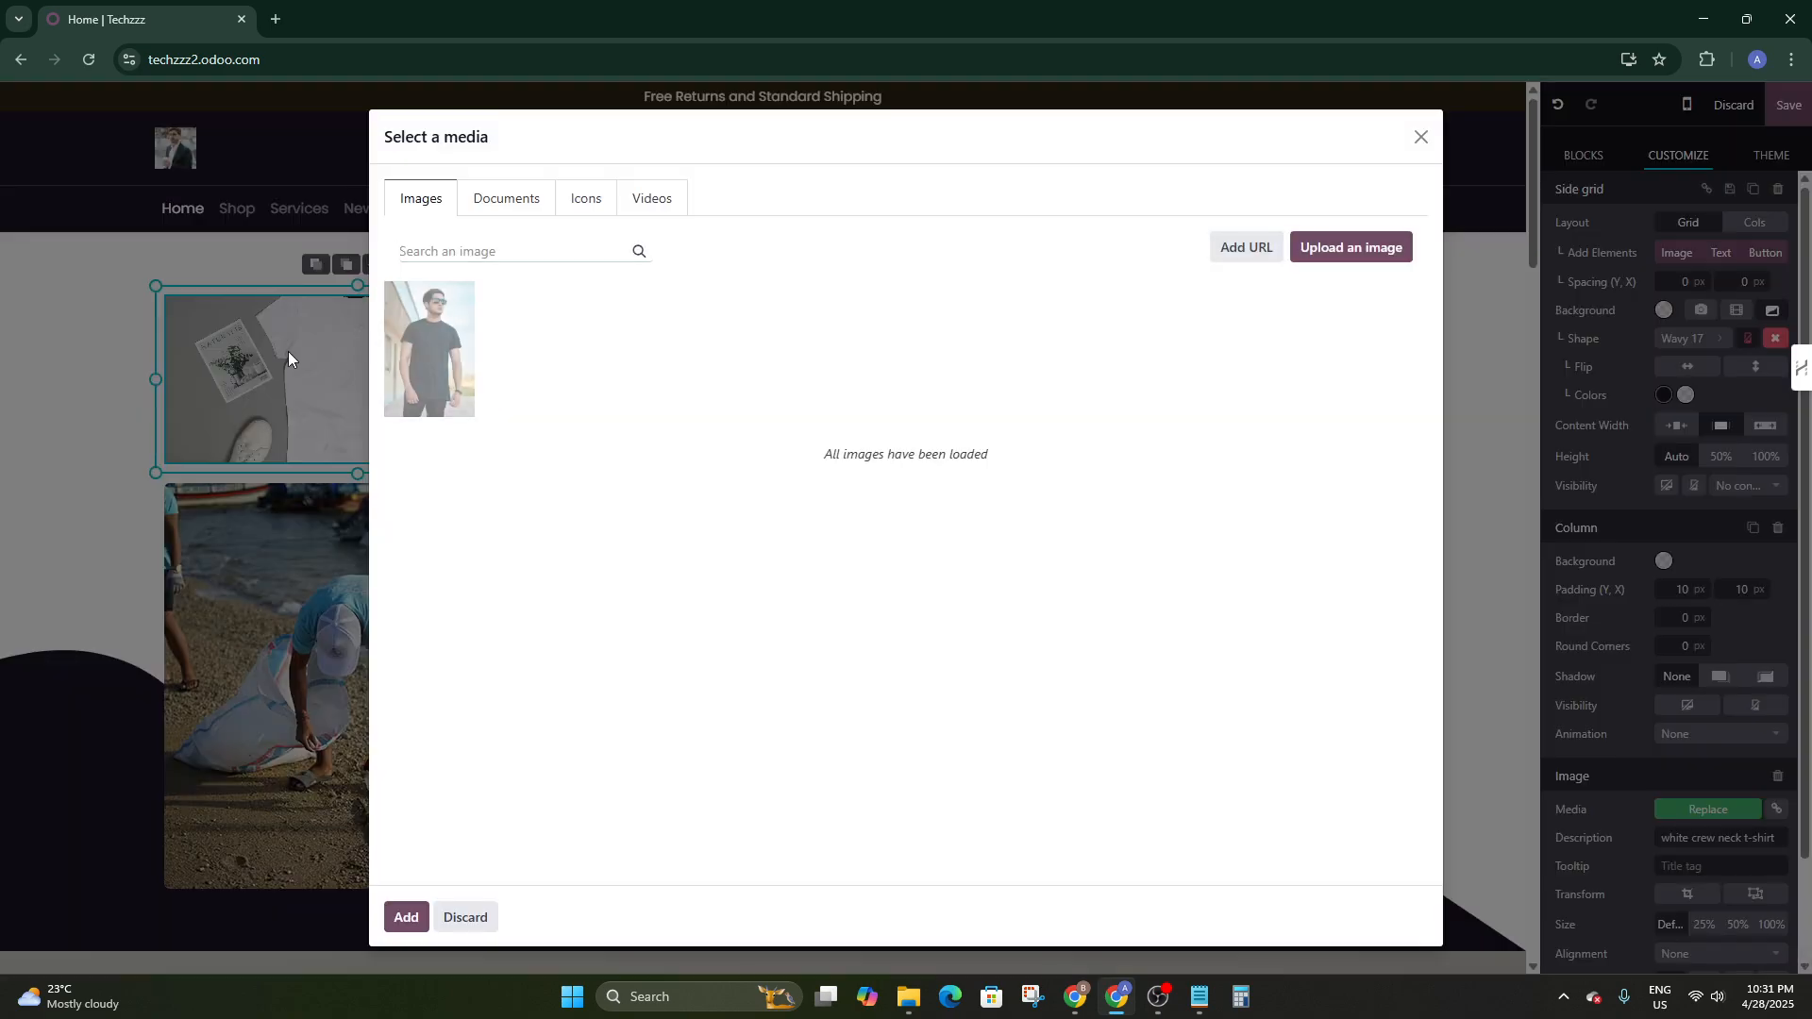
left_click(1420, 137)
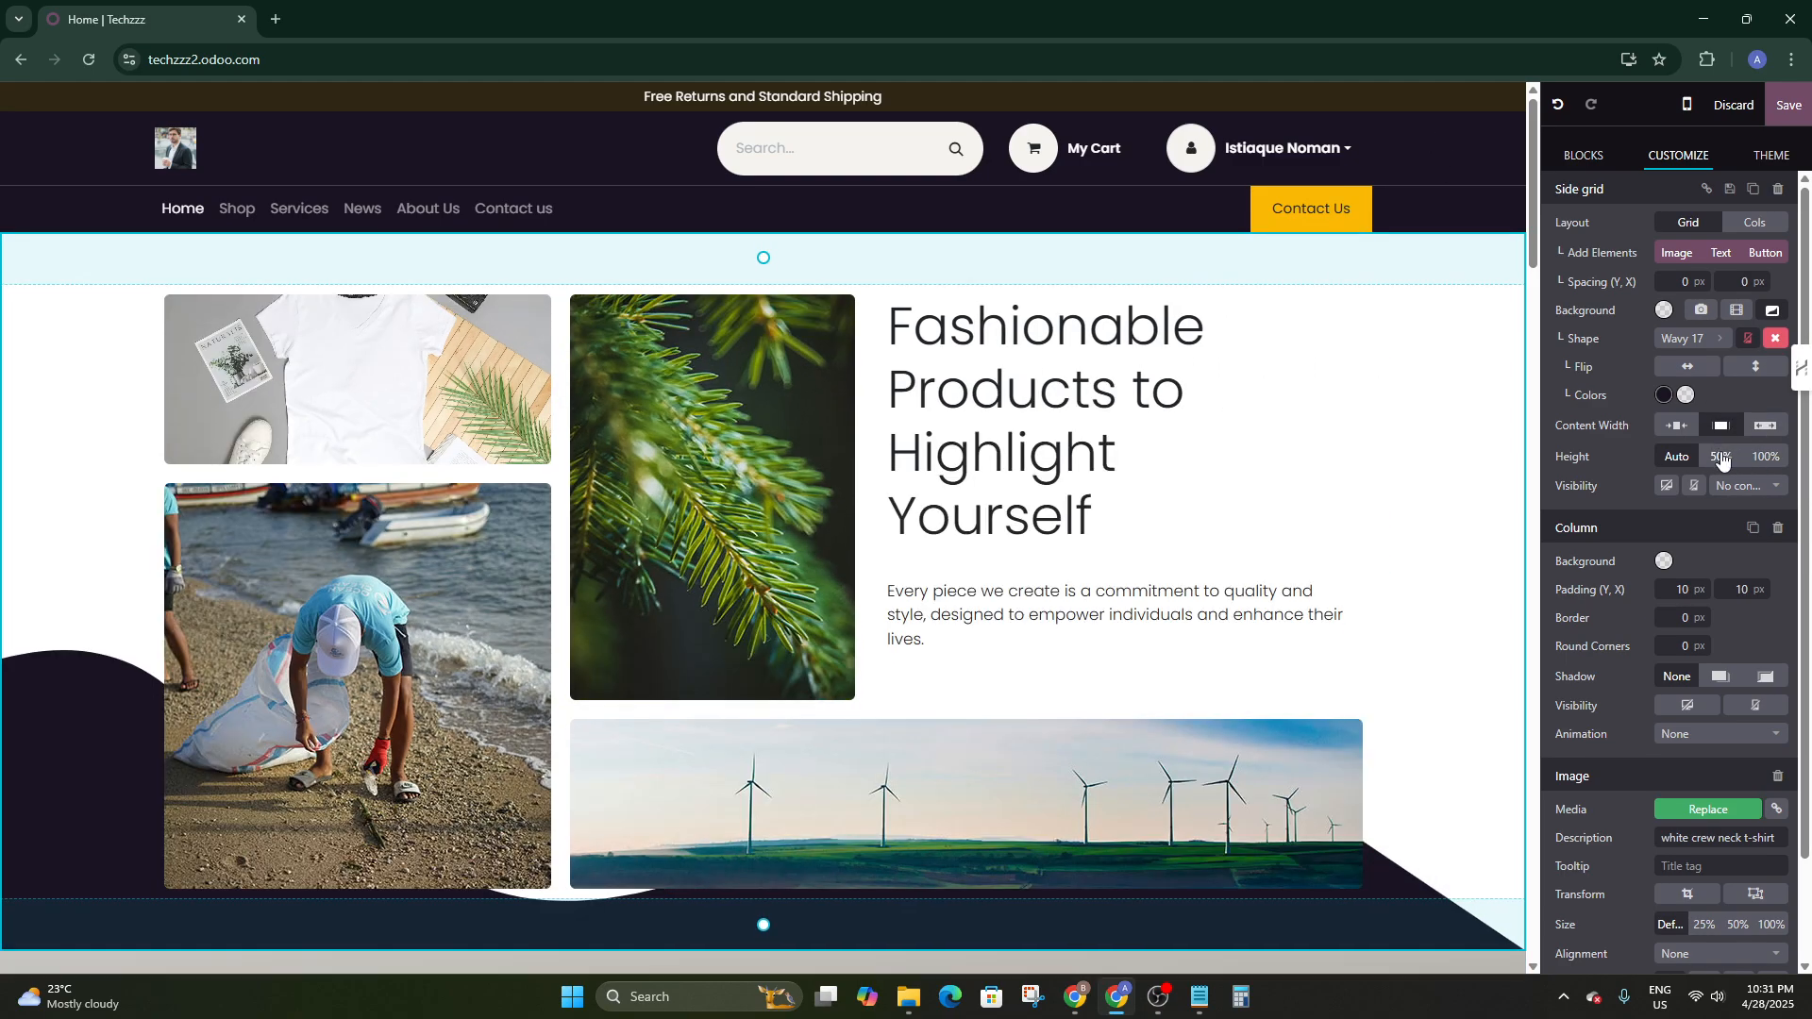
Set the height of the Side grid section to 100%
left_click(1763, 458)
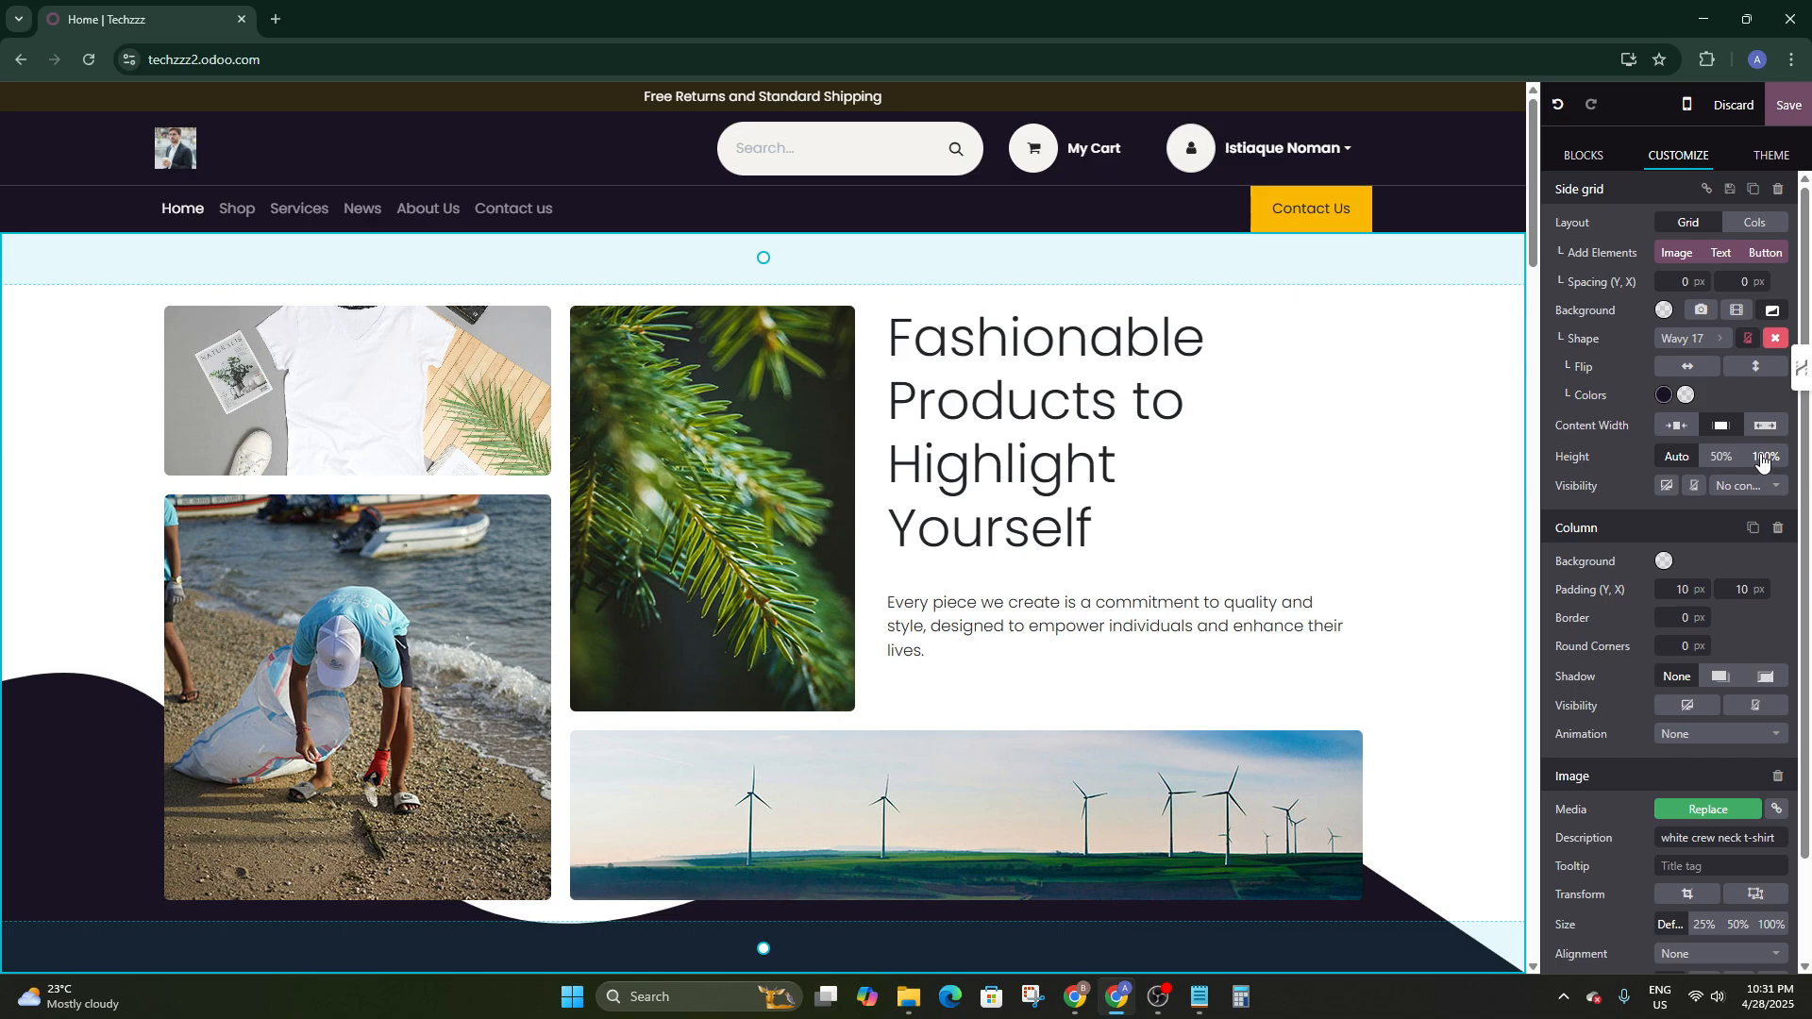
left_click(1763, 458)
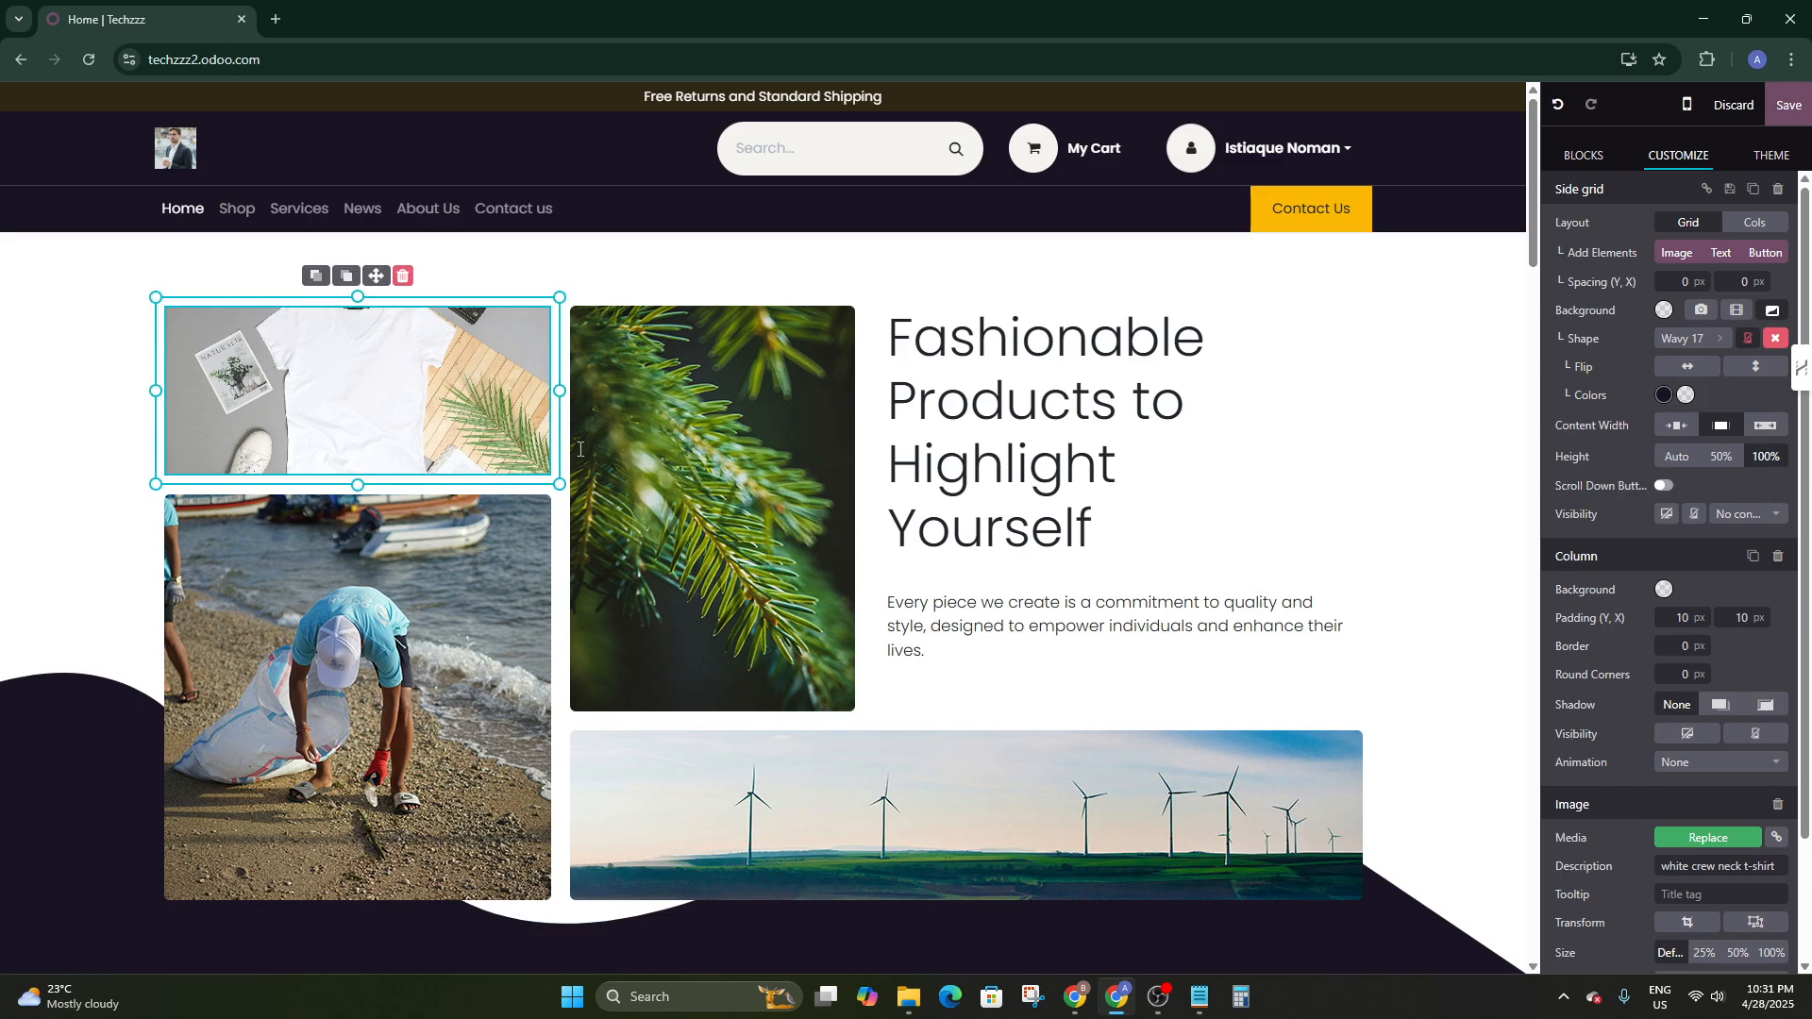
mouse_move(358, 297)
left_mouse_down()
mouse_move(356, 347)
mouse_move(357, 296)
left_mouse_up()
Replace the beach clean-up photo with the existing image of a man in a black T-shirt and dismiss the media dialogs
left_click(343, 678)
scroll(349, 614, "down", 3)
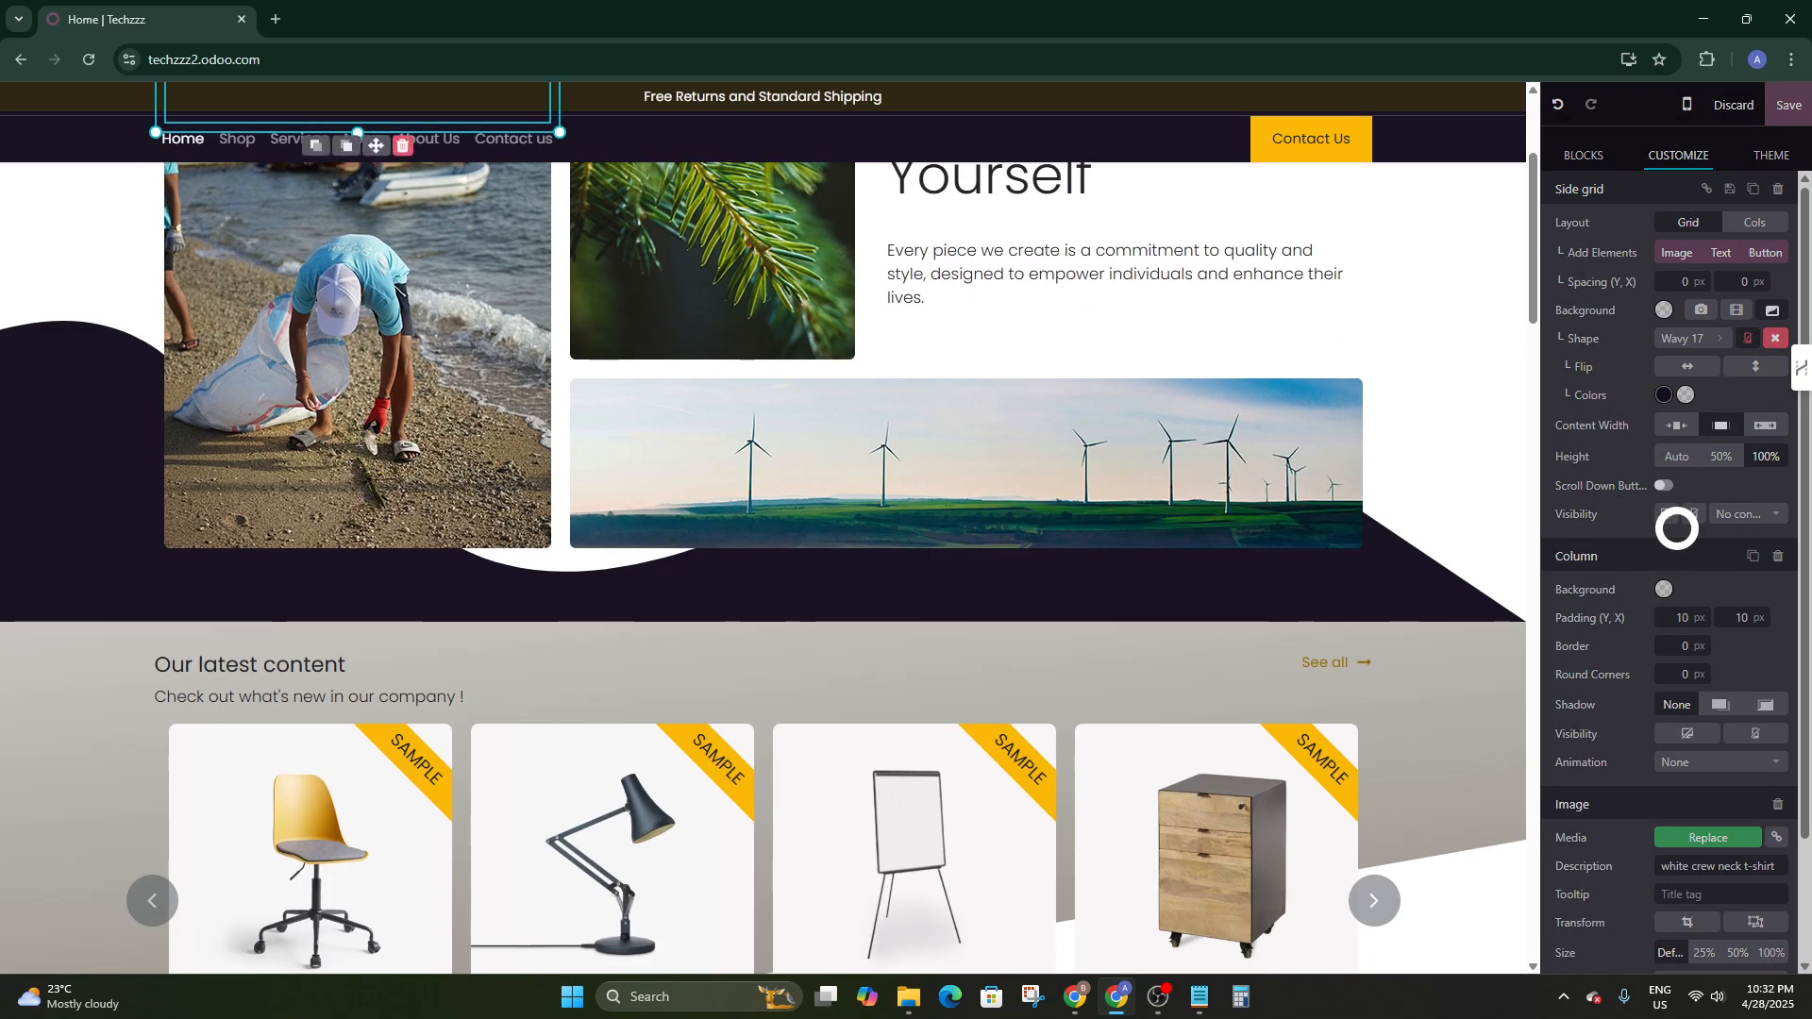
scroll(360, 536, "up", 2)
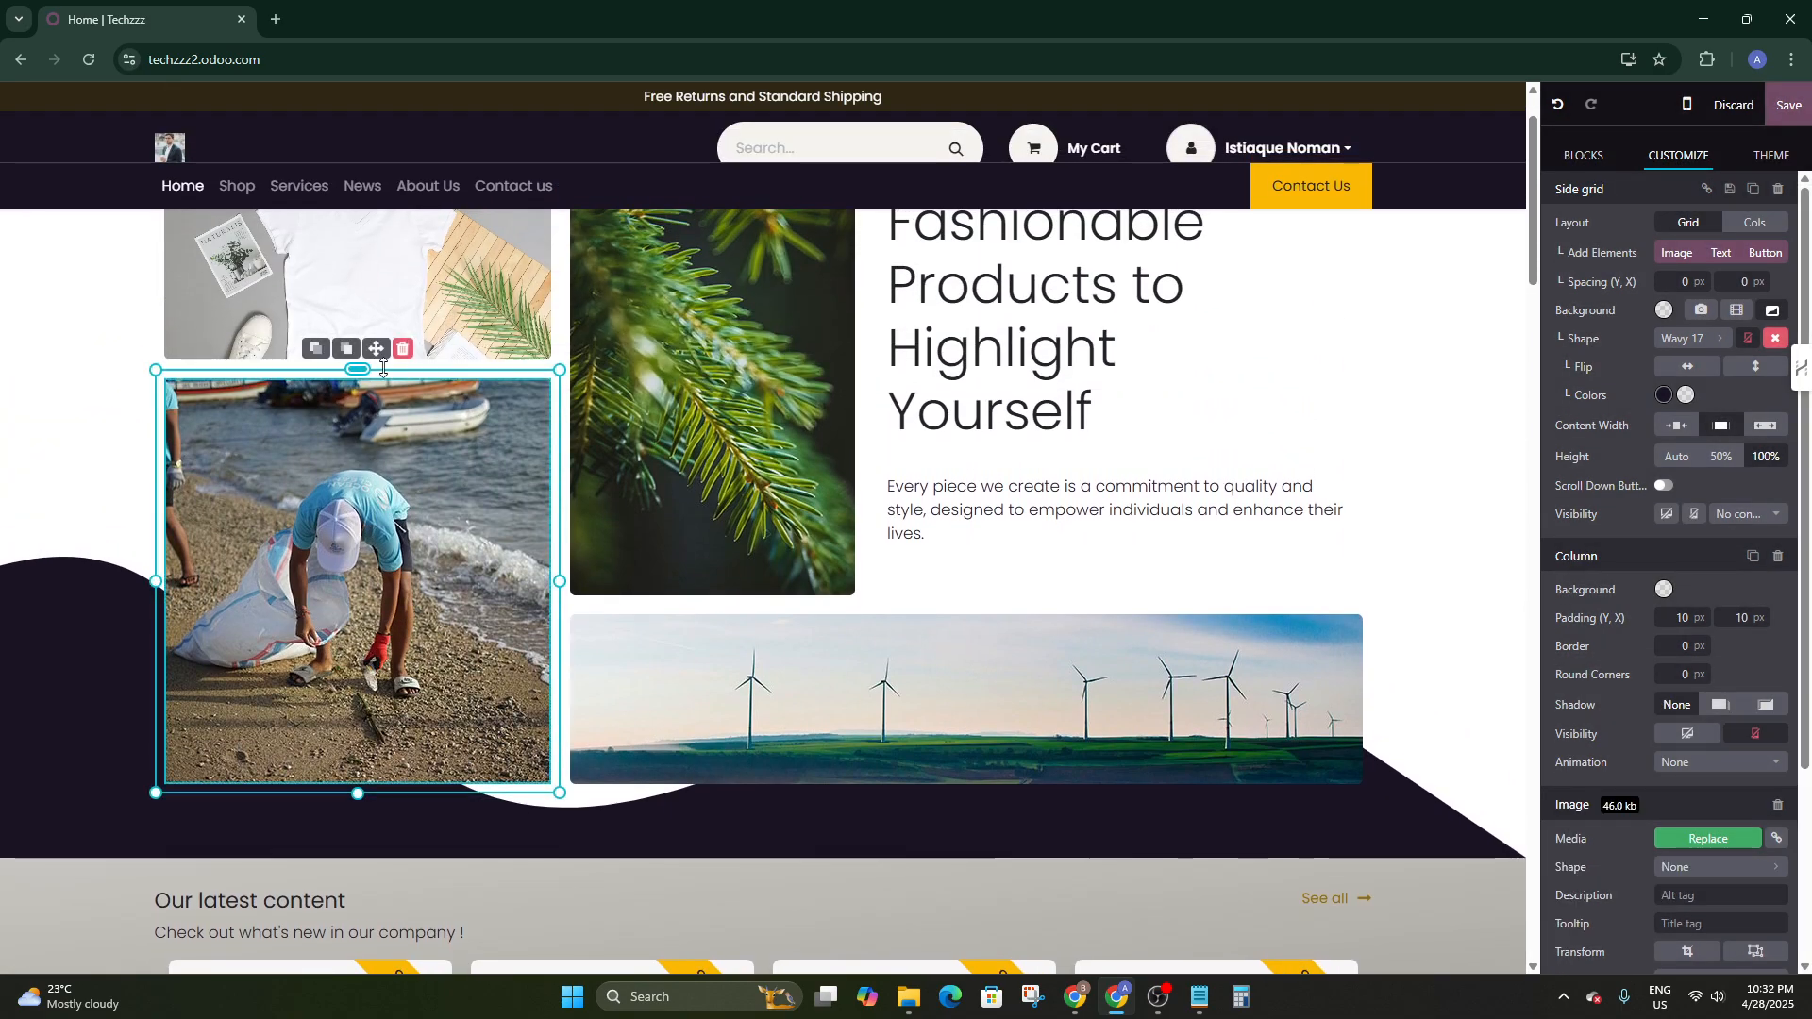
scroll(1432, 416, "up", 1)
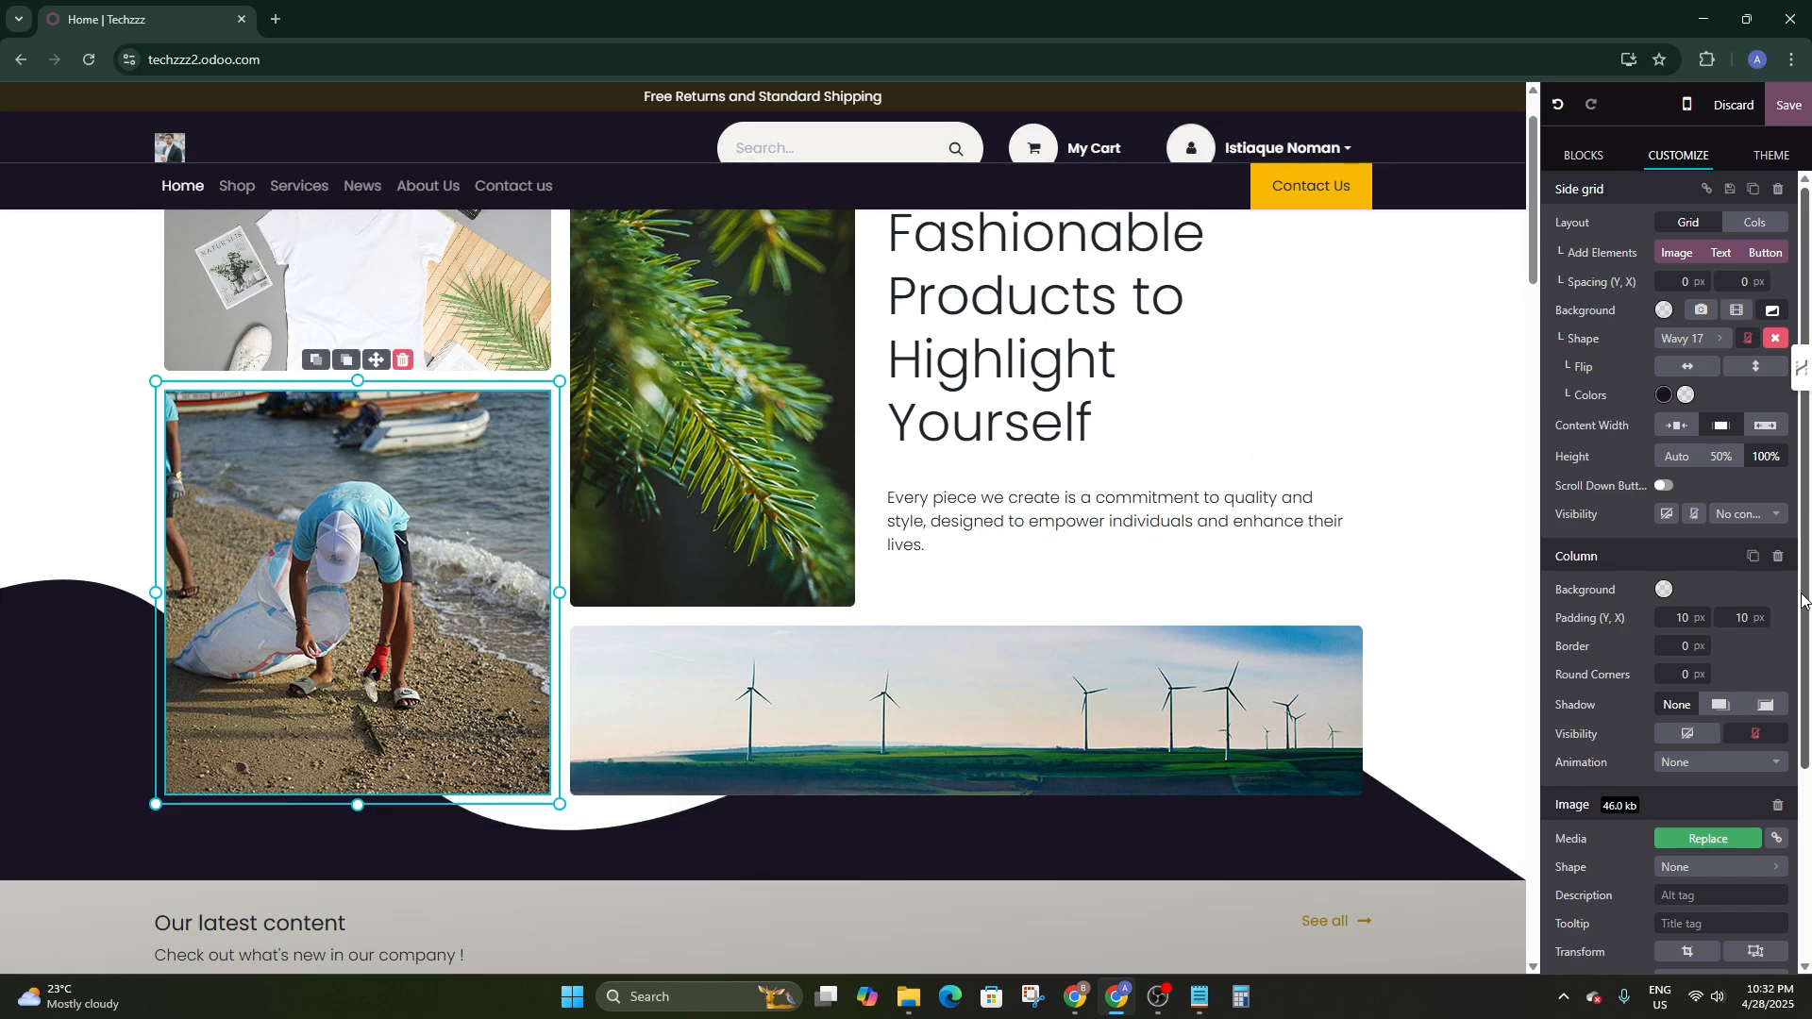
left_click(1707, 849)
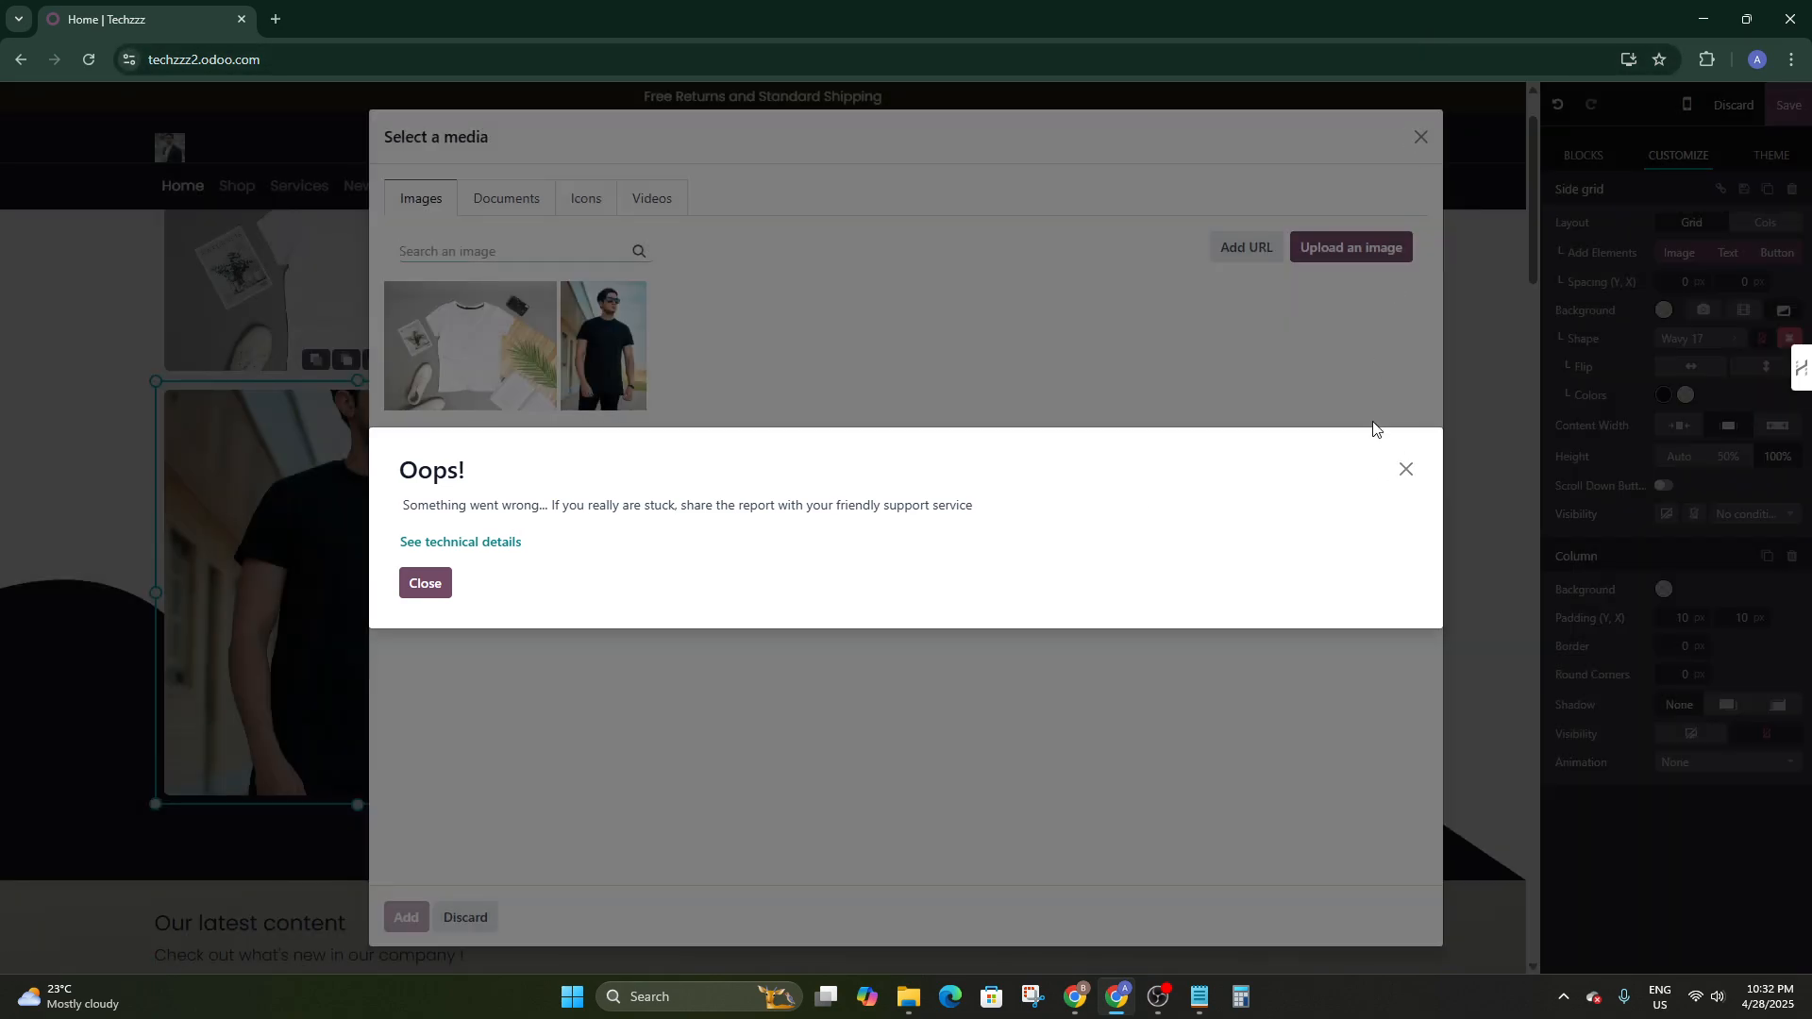
left_click(1406, 469)
left_click(1419, 136)
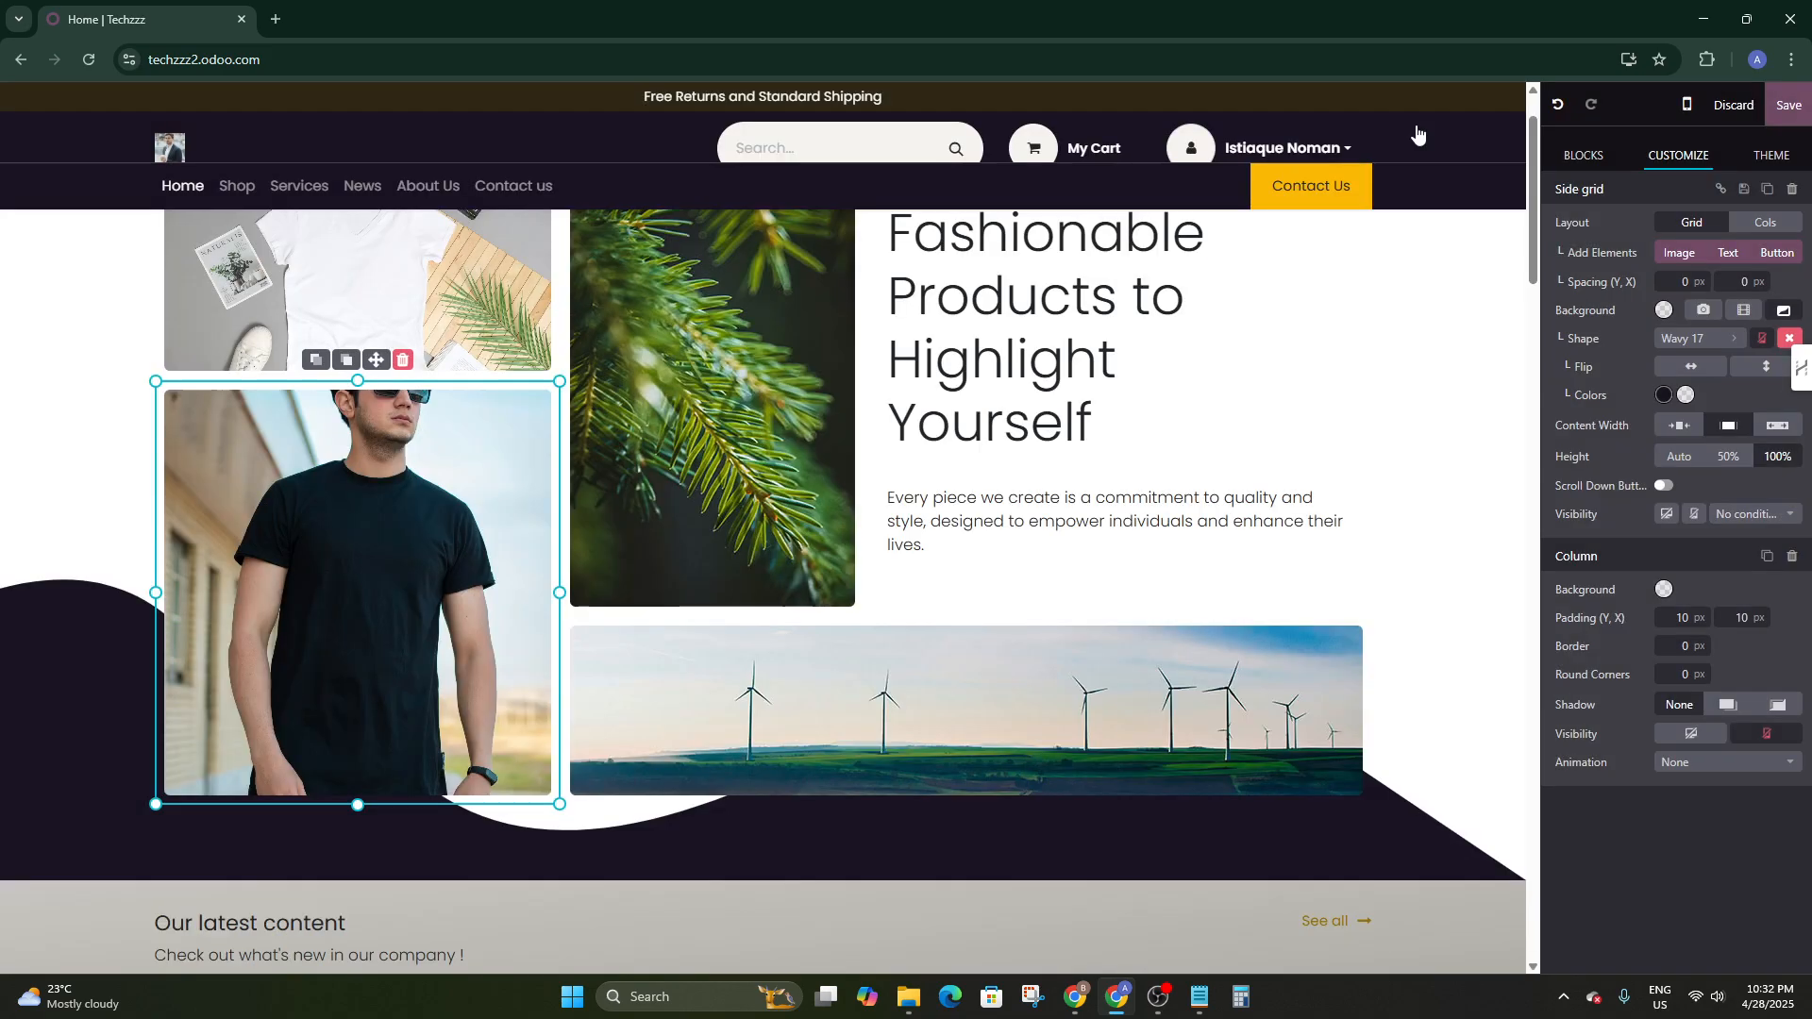
Review the image grid section and the latest content product carousel below it on the homepage
left_click(1357, 427)
scroll(1357, 428, "down", 3)
scroll(1172, 474, "up", 5)
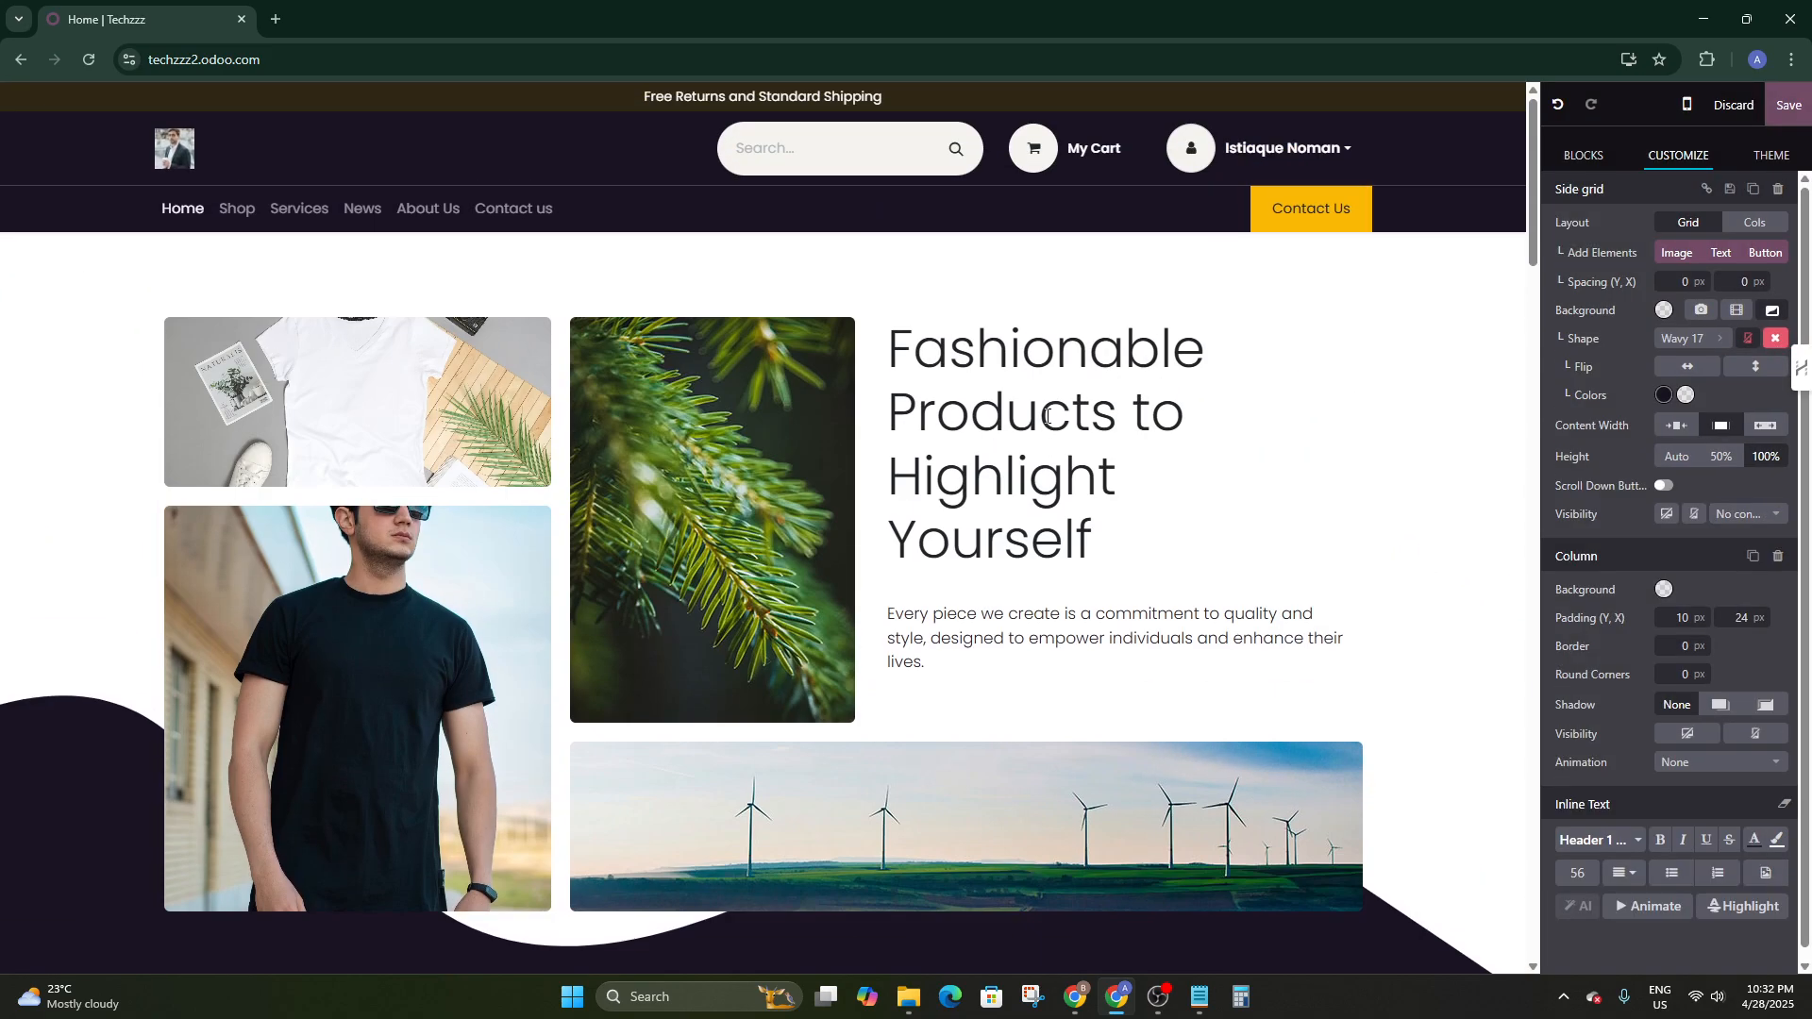
left_click(2, 490)
scroll(1059, 372, "down", 15)
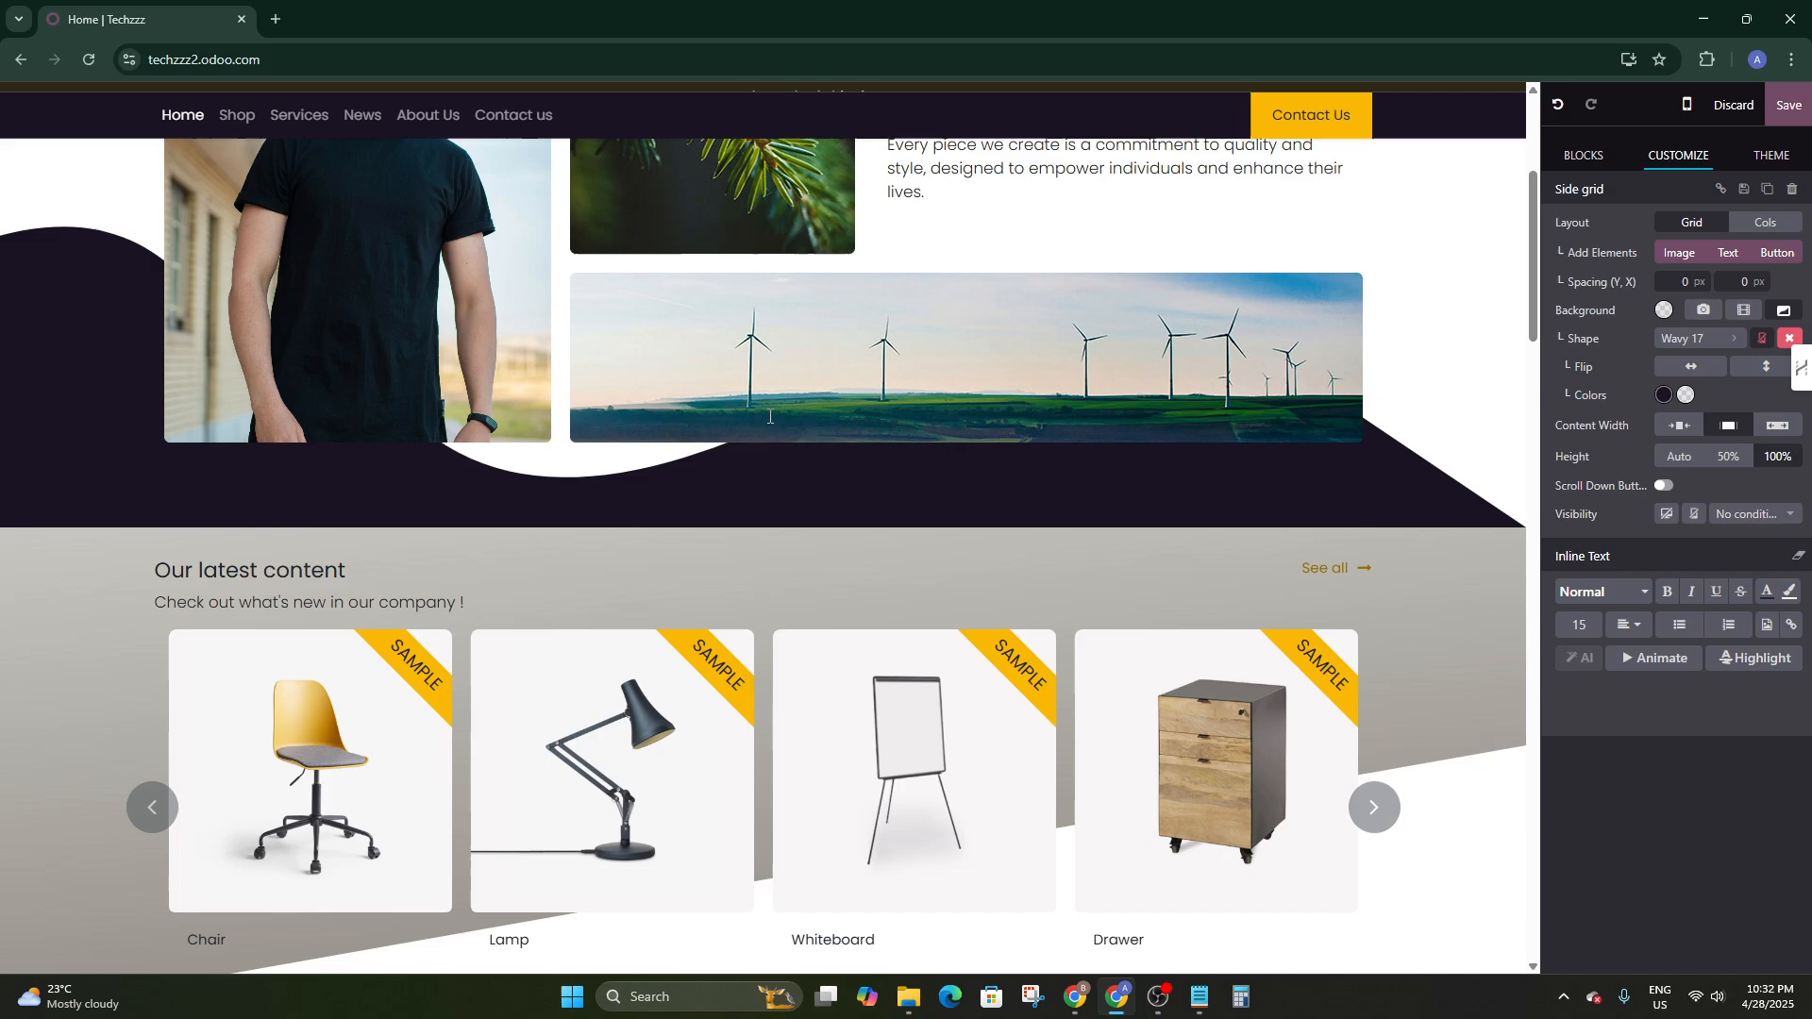
scroll(1059, 371, "up", 15)
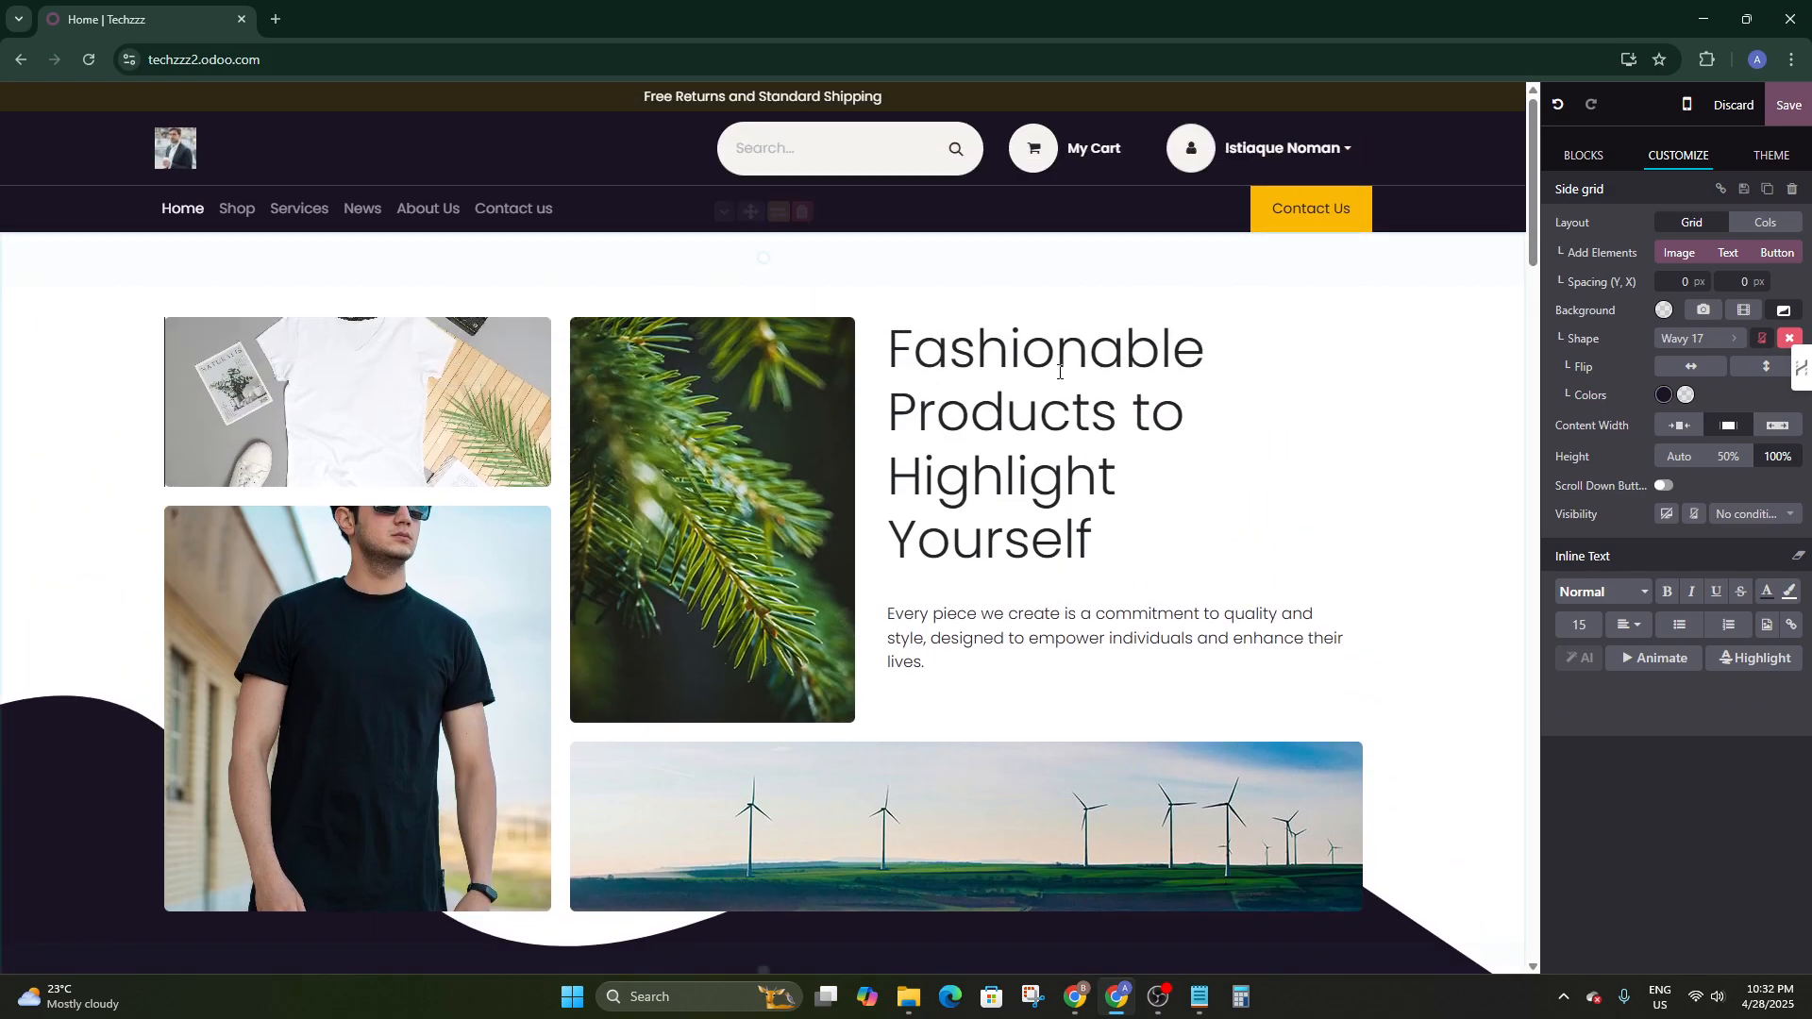
scroll(547, 563, "down", 20)
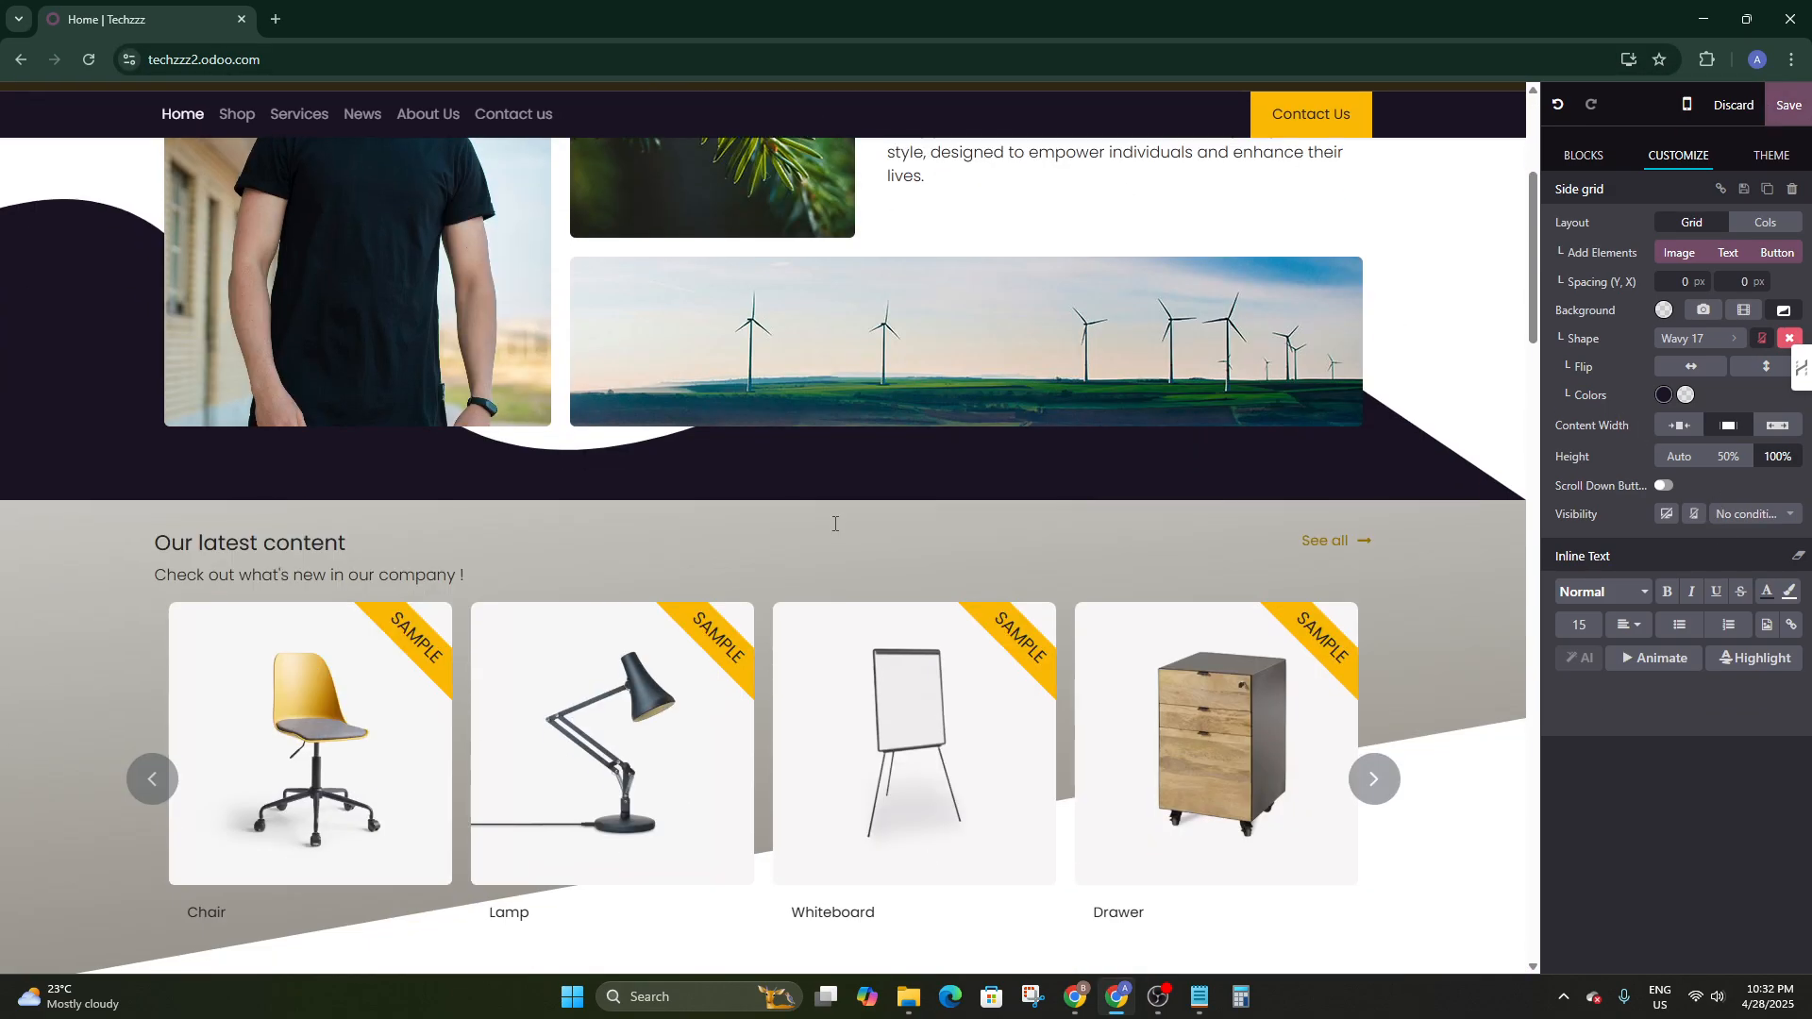
Replace the ladybug photo beside "A Call for Fashion Sustainability" with an image of jeans on wooden hangers, found by searching "Jeans"
scroll(1056, 319, "up", 5)
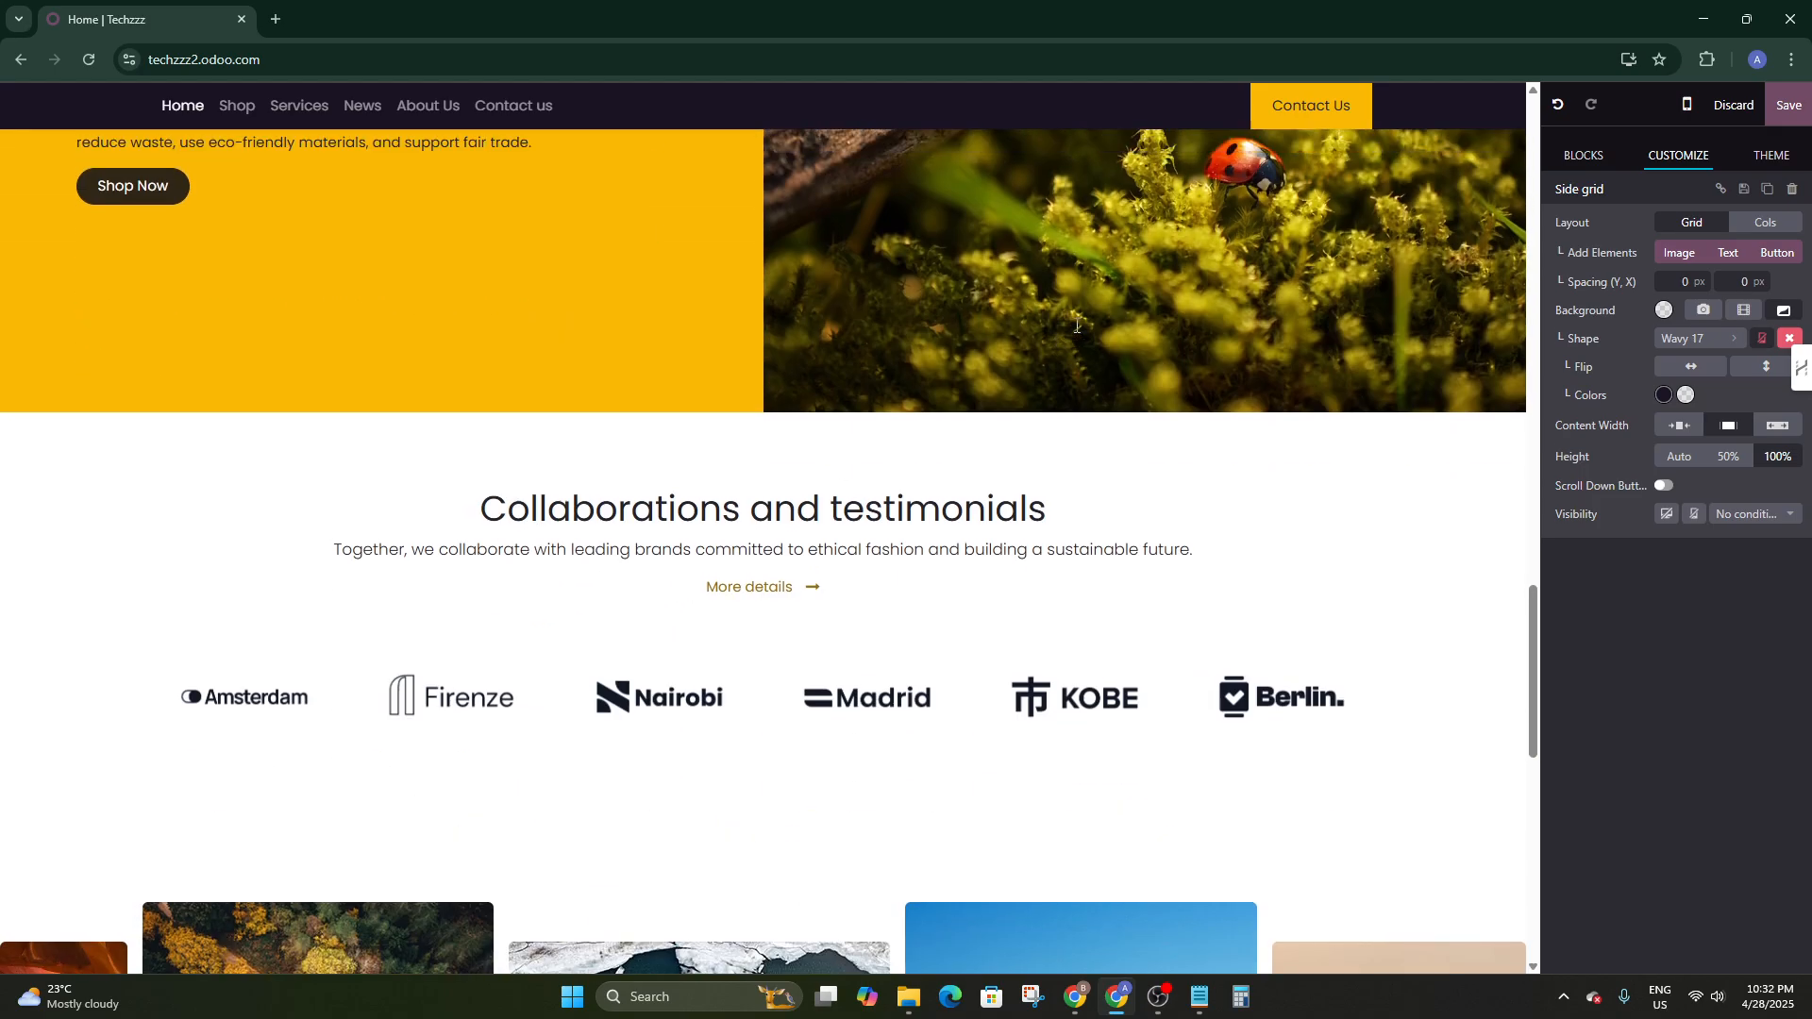
left_click(1095, 839)
scroll(866, 595, "down", 4)
scroll(867, 595, "down", 8)
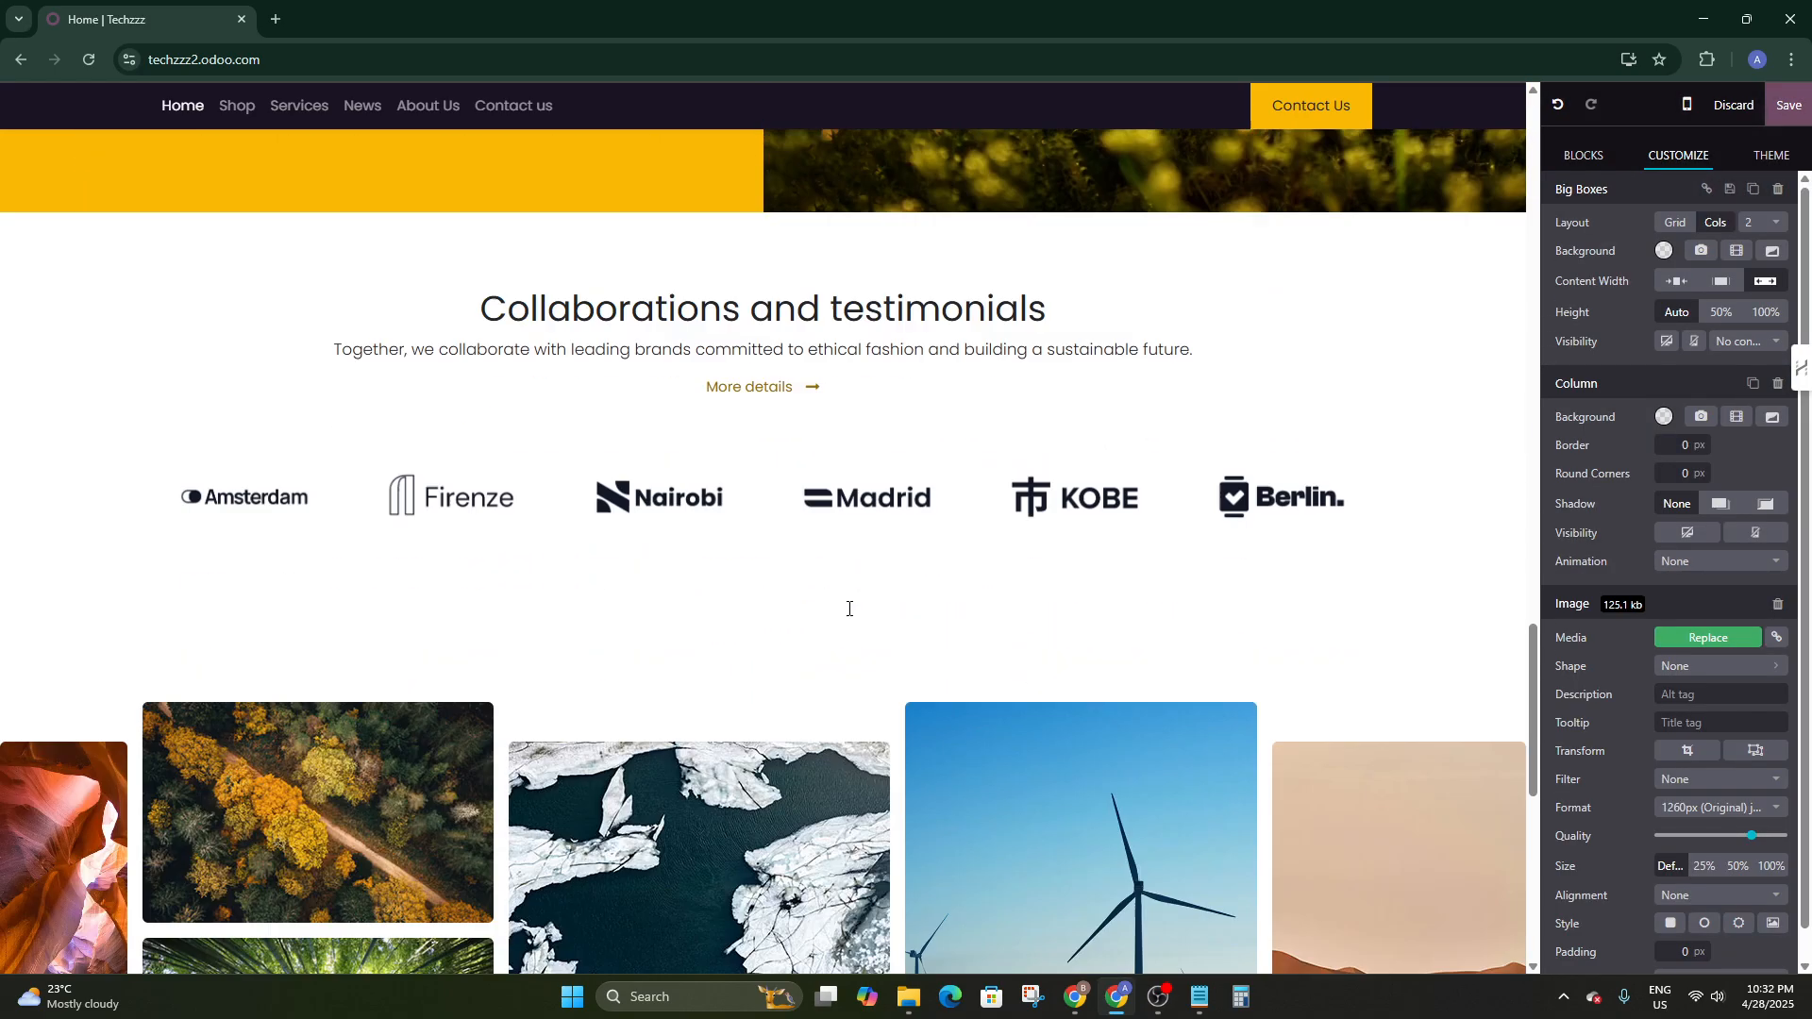
scroll(772, 566, "up", 10)
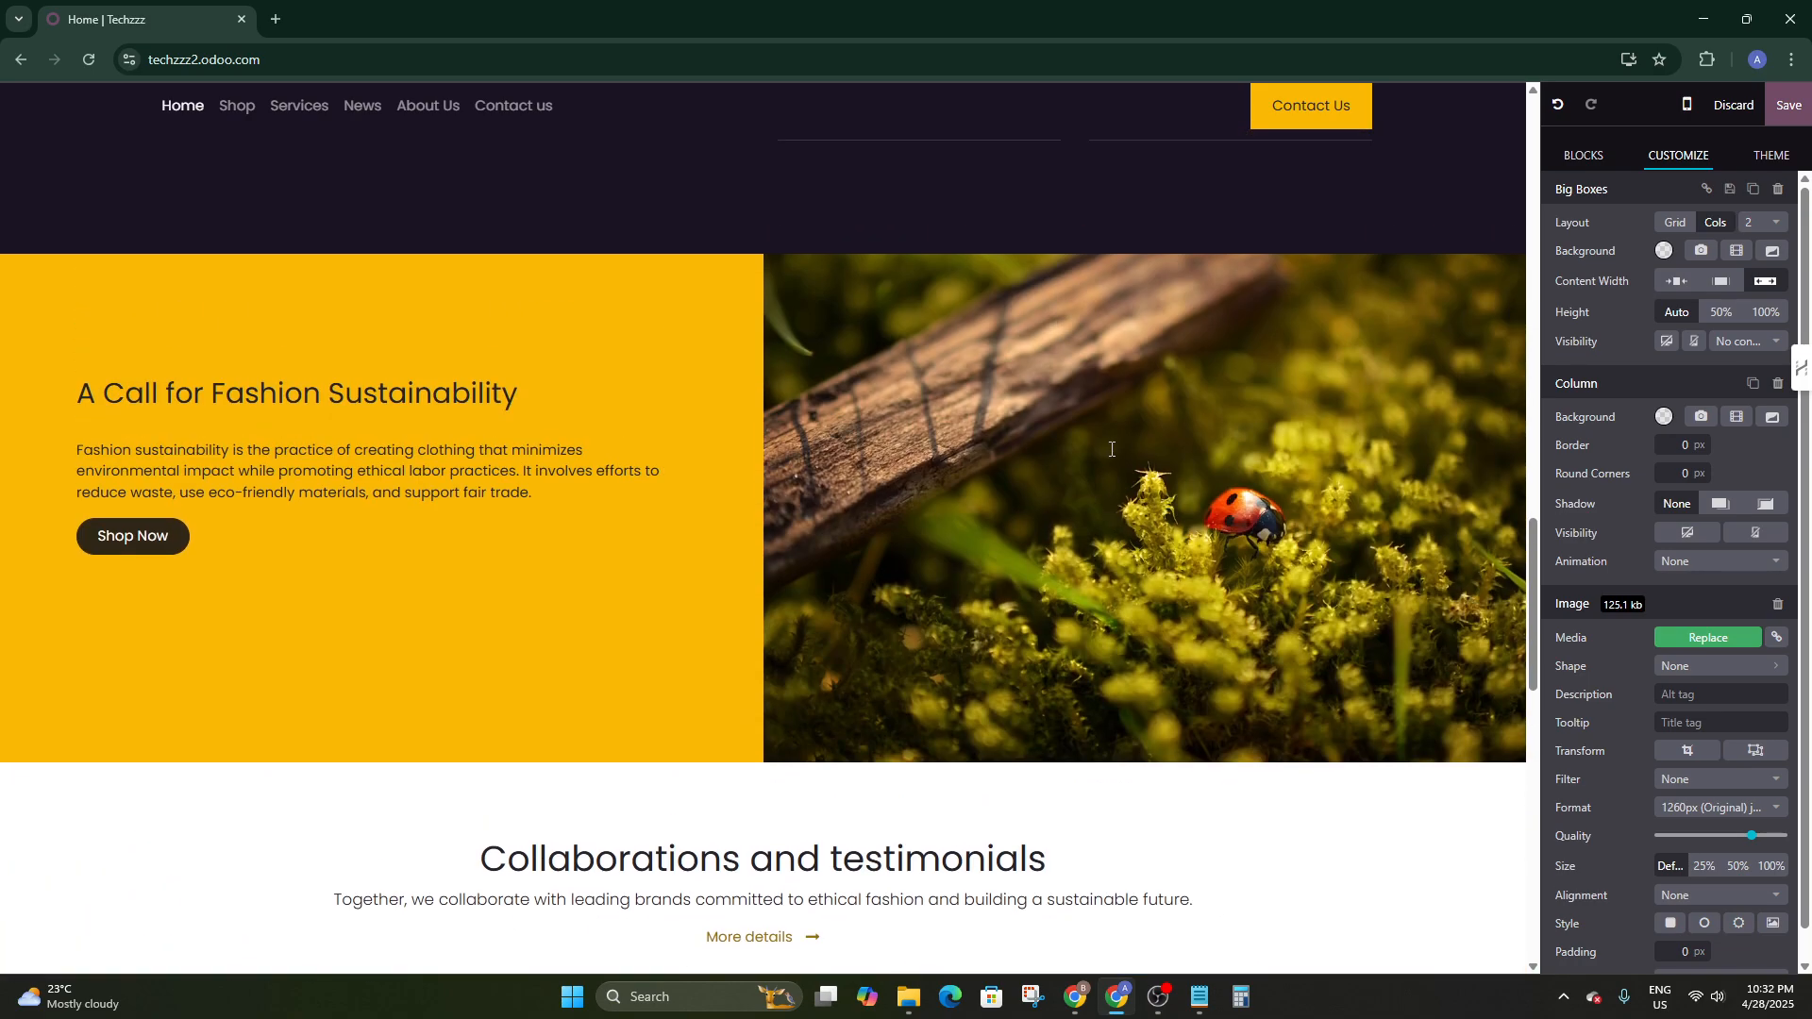
left_click(1696, 648)
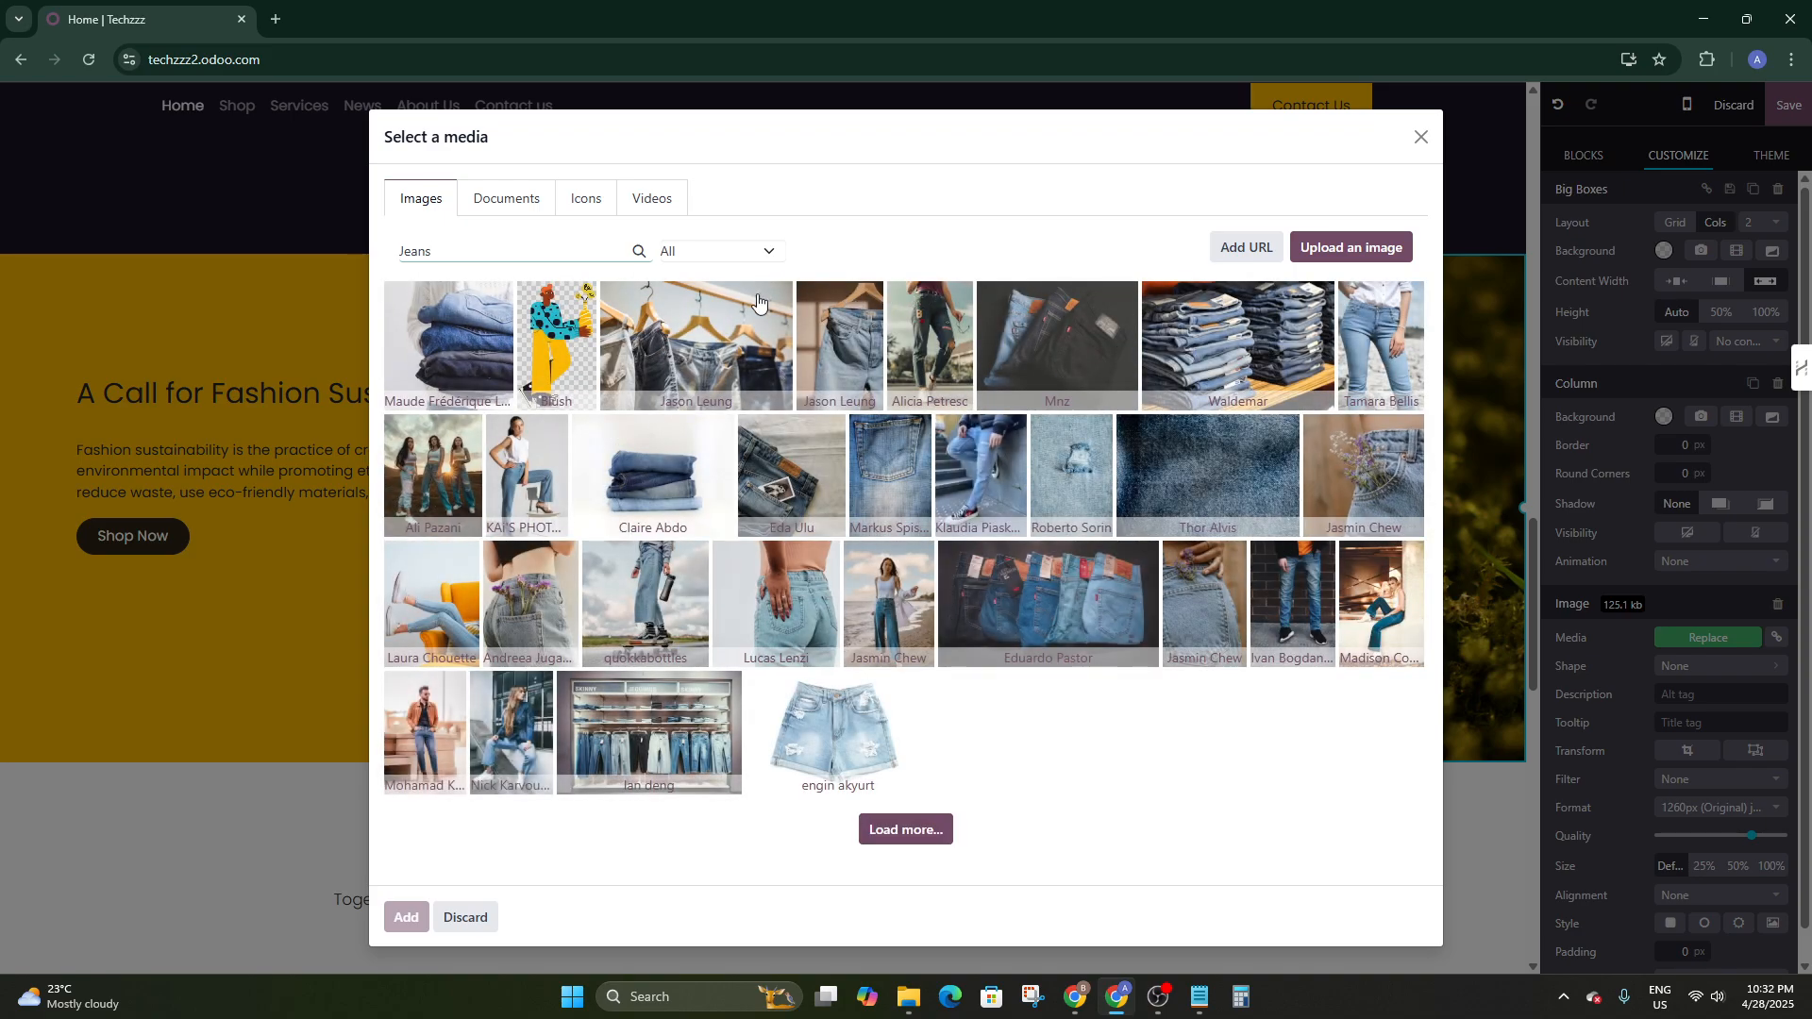
left_click(723, 354)
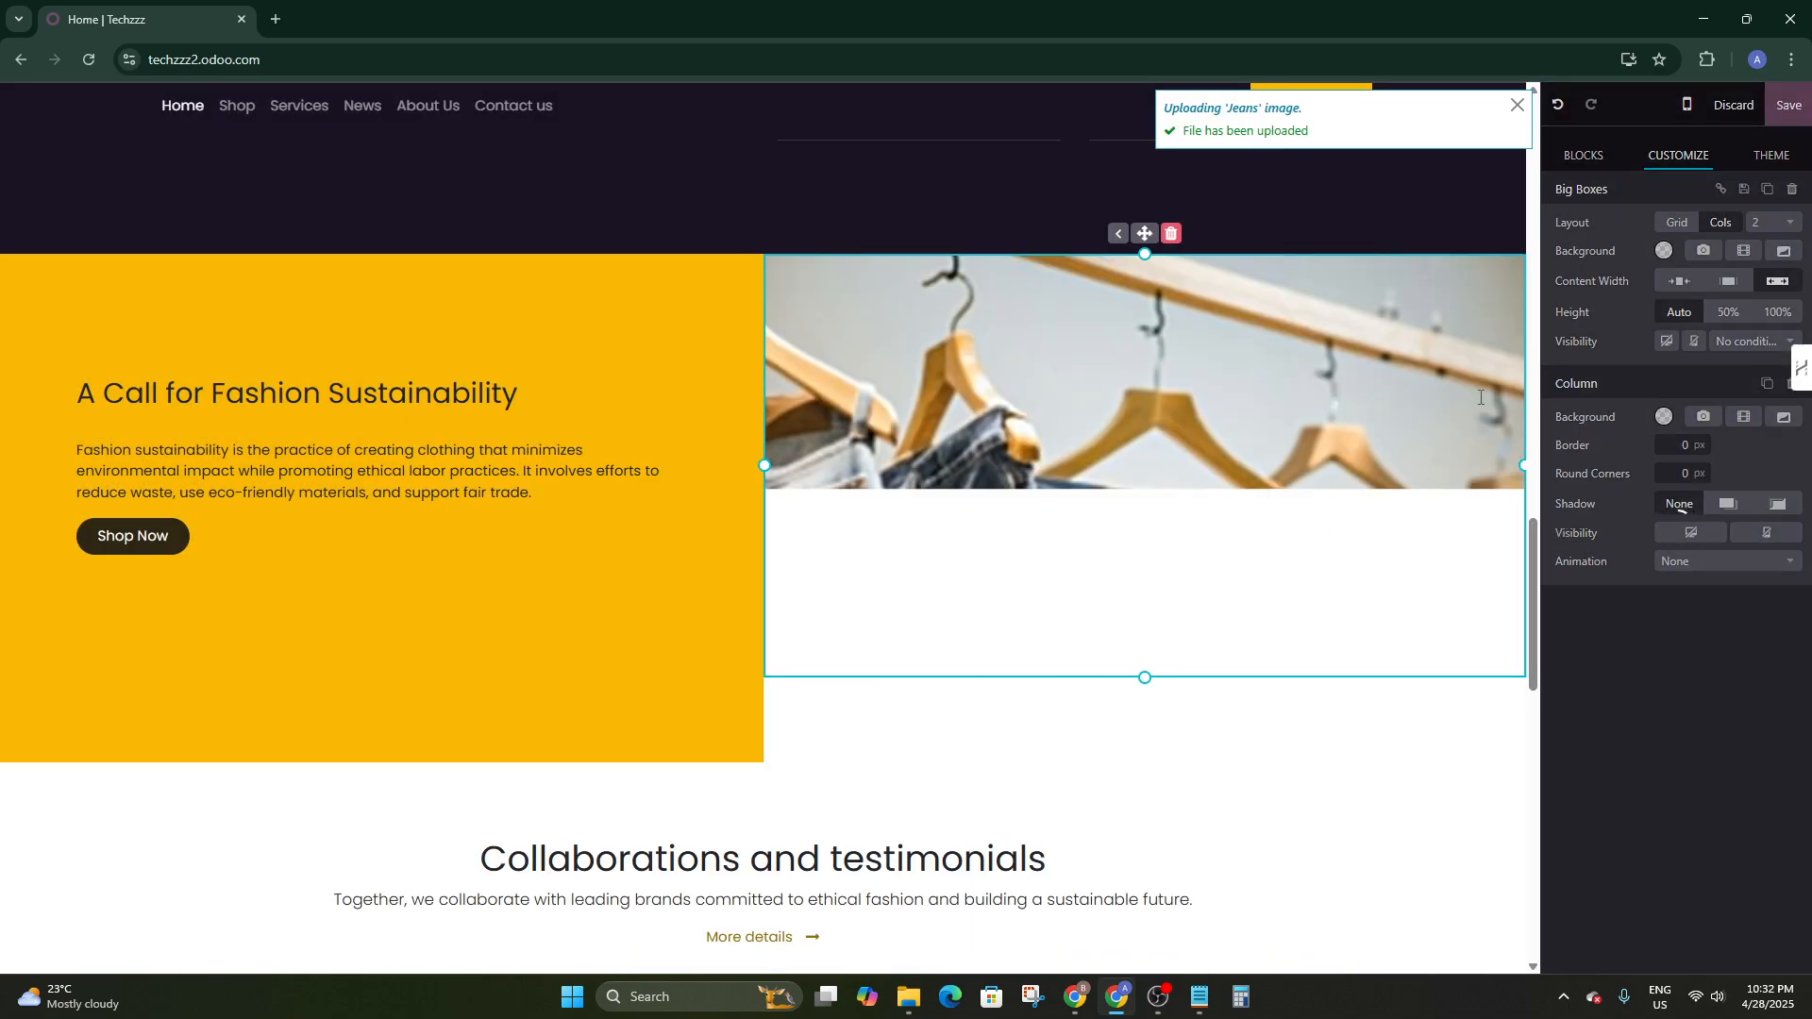
scroll(801, 551, "down", 2)
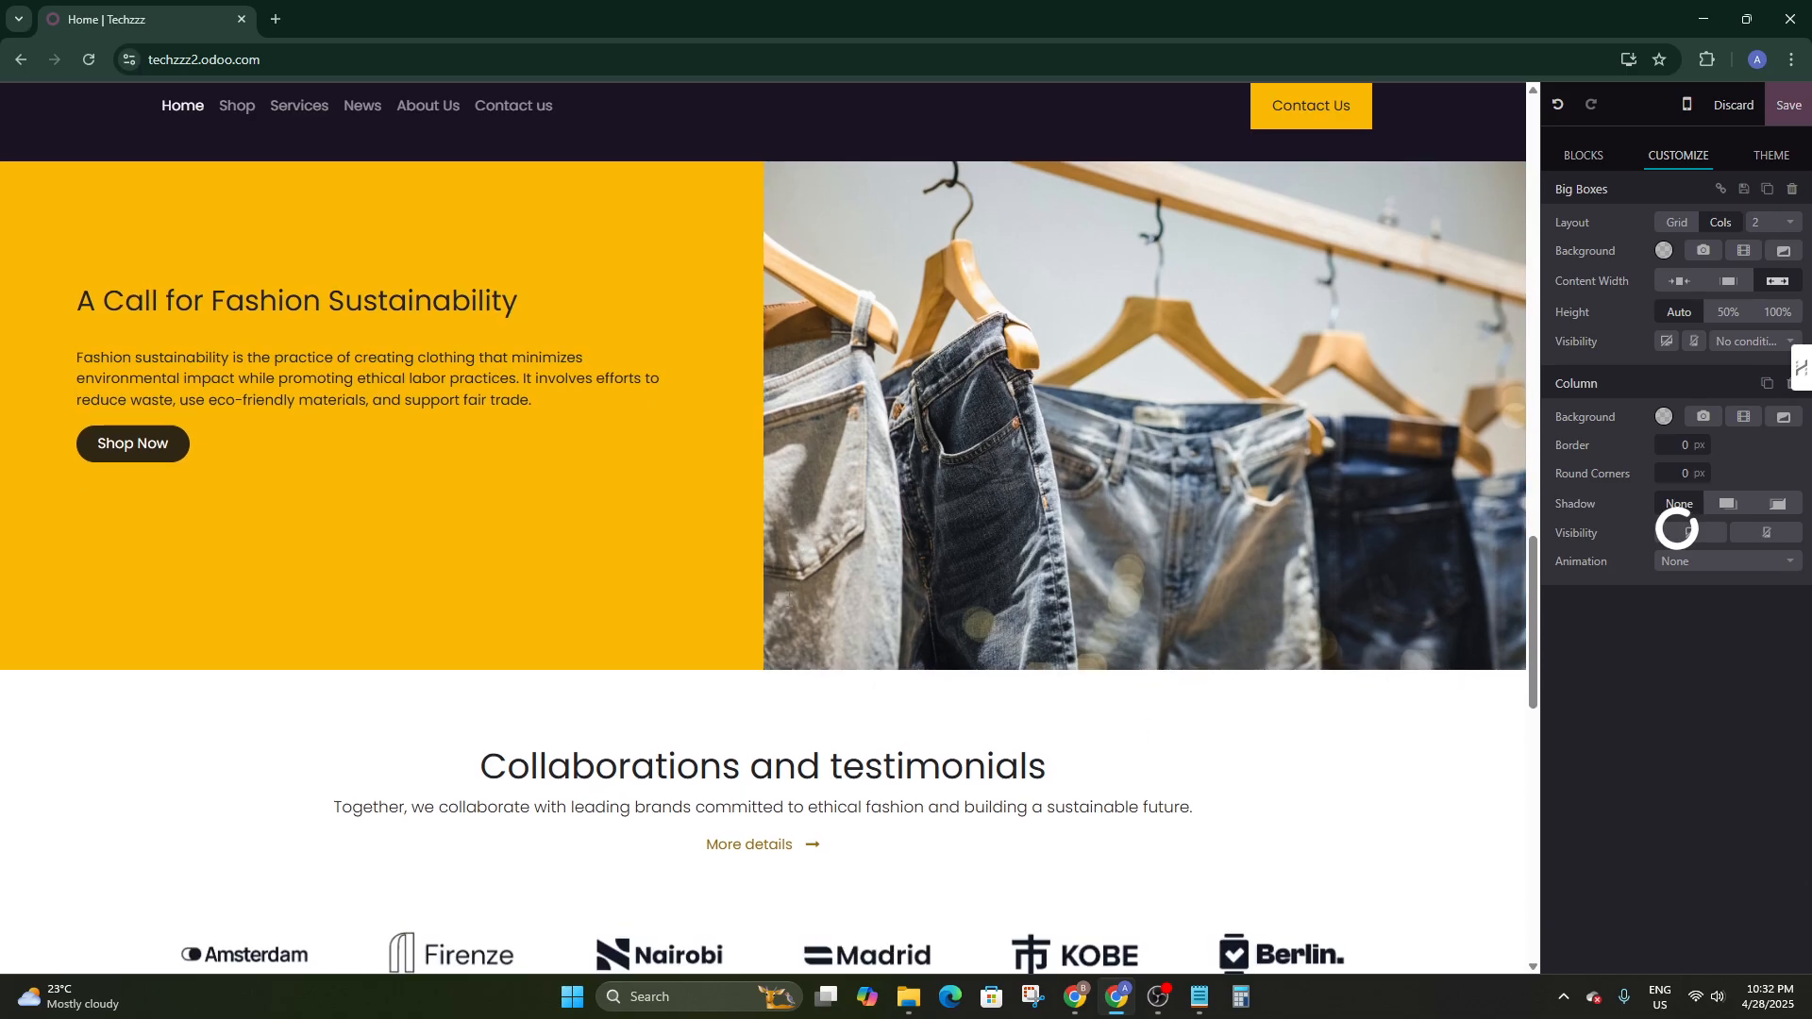
Review the homepage sections from the hero image grid through the product carousels and milestones to the photo gallery
scroll(802, 551, "up", 5)
scroll(802, 551, "down", 15)
scroll(801, 551, "up", 1)
scroll(801, 551, "down", 5)
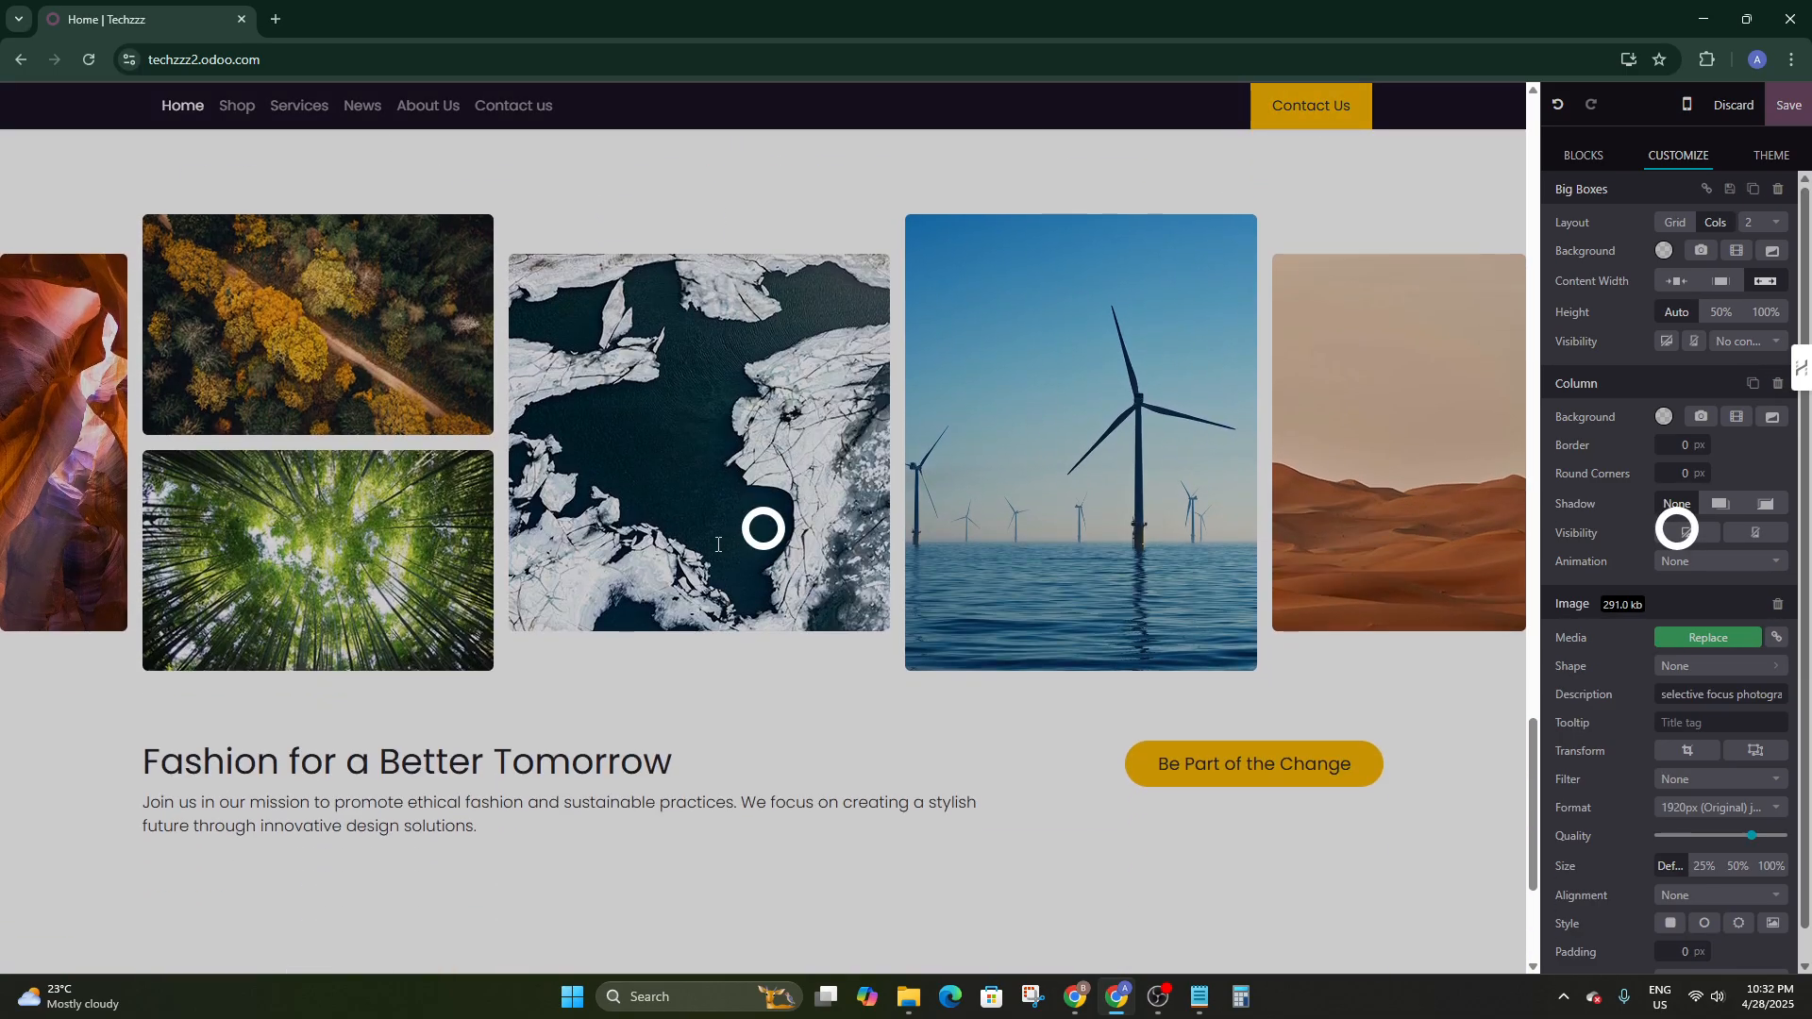
scroll(795, 514, "up", 6)
scroll(795, 514, "up", 15)
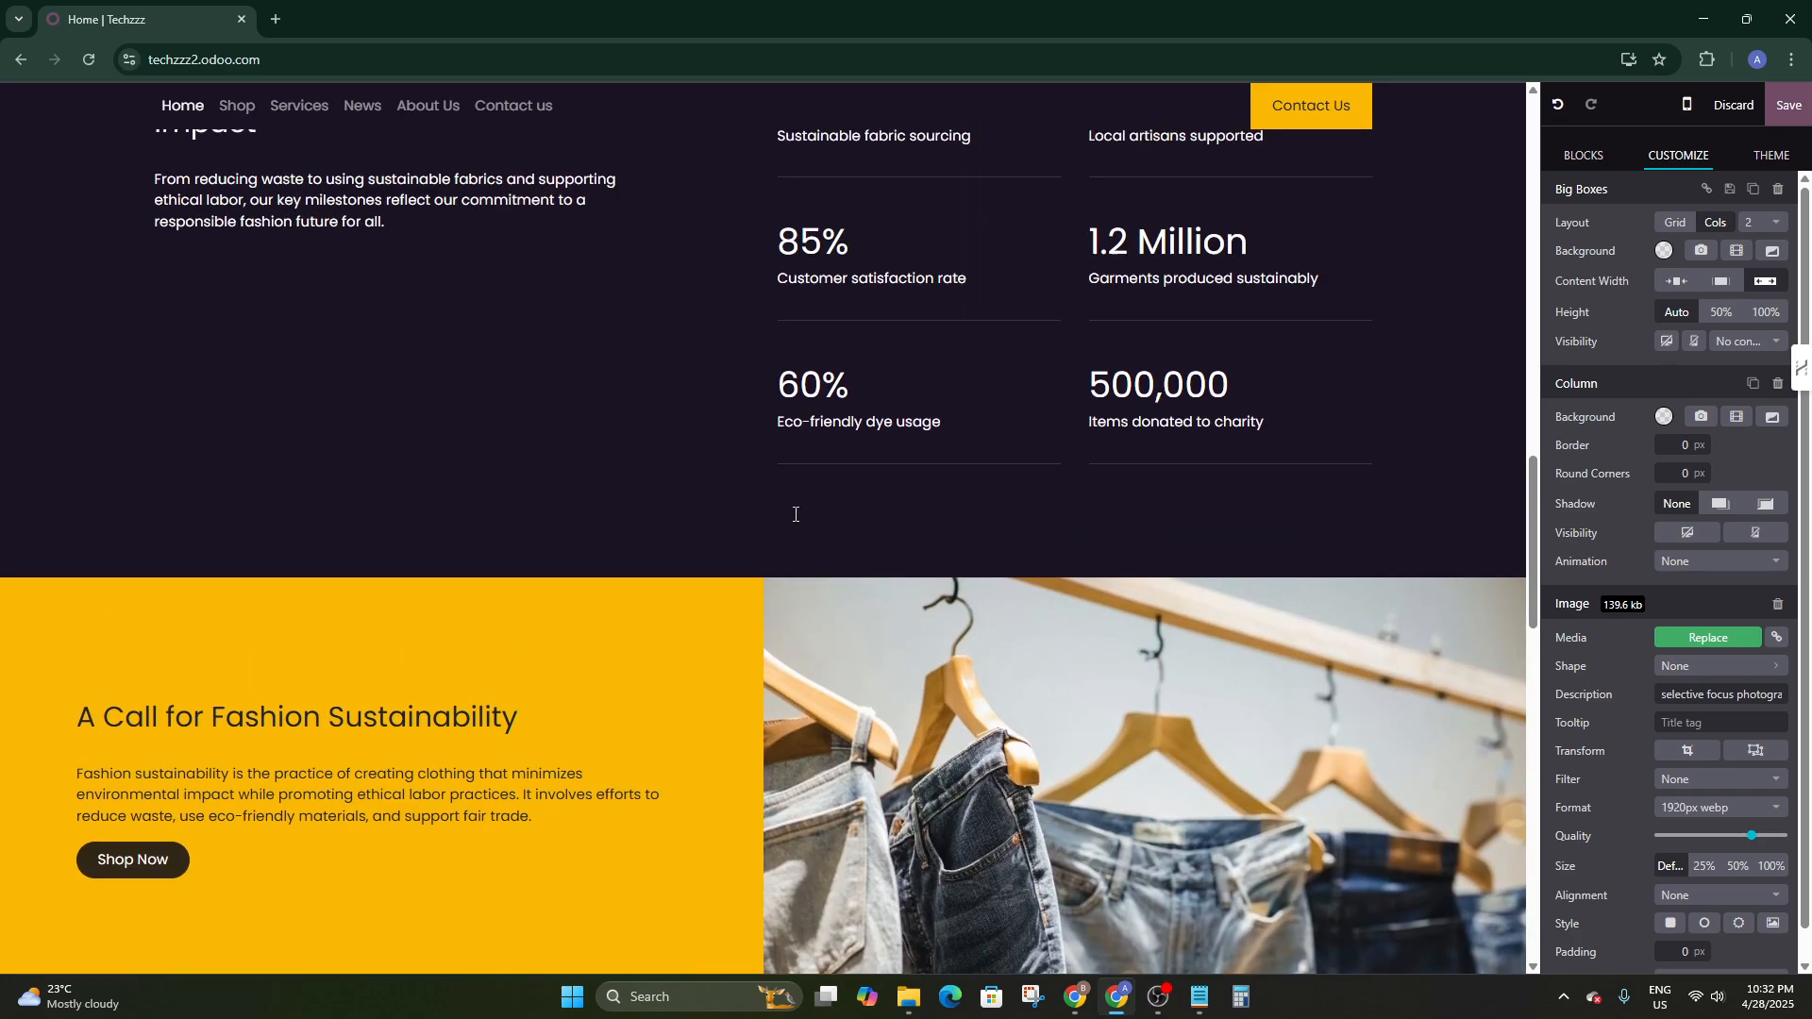
scroll(795, 514, "down", 7)
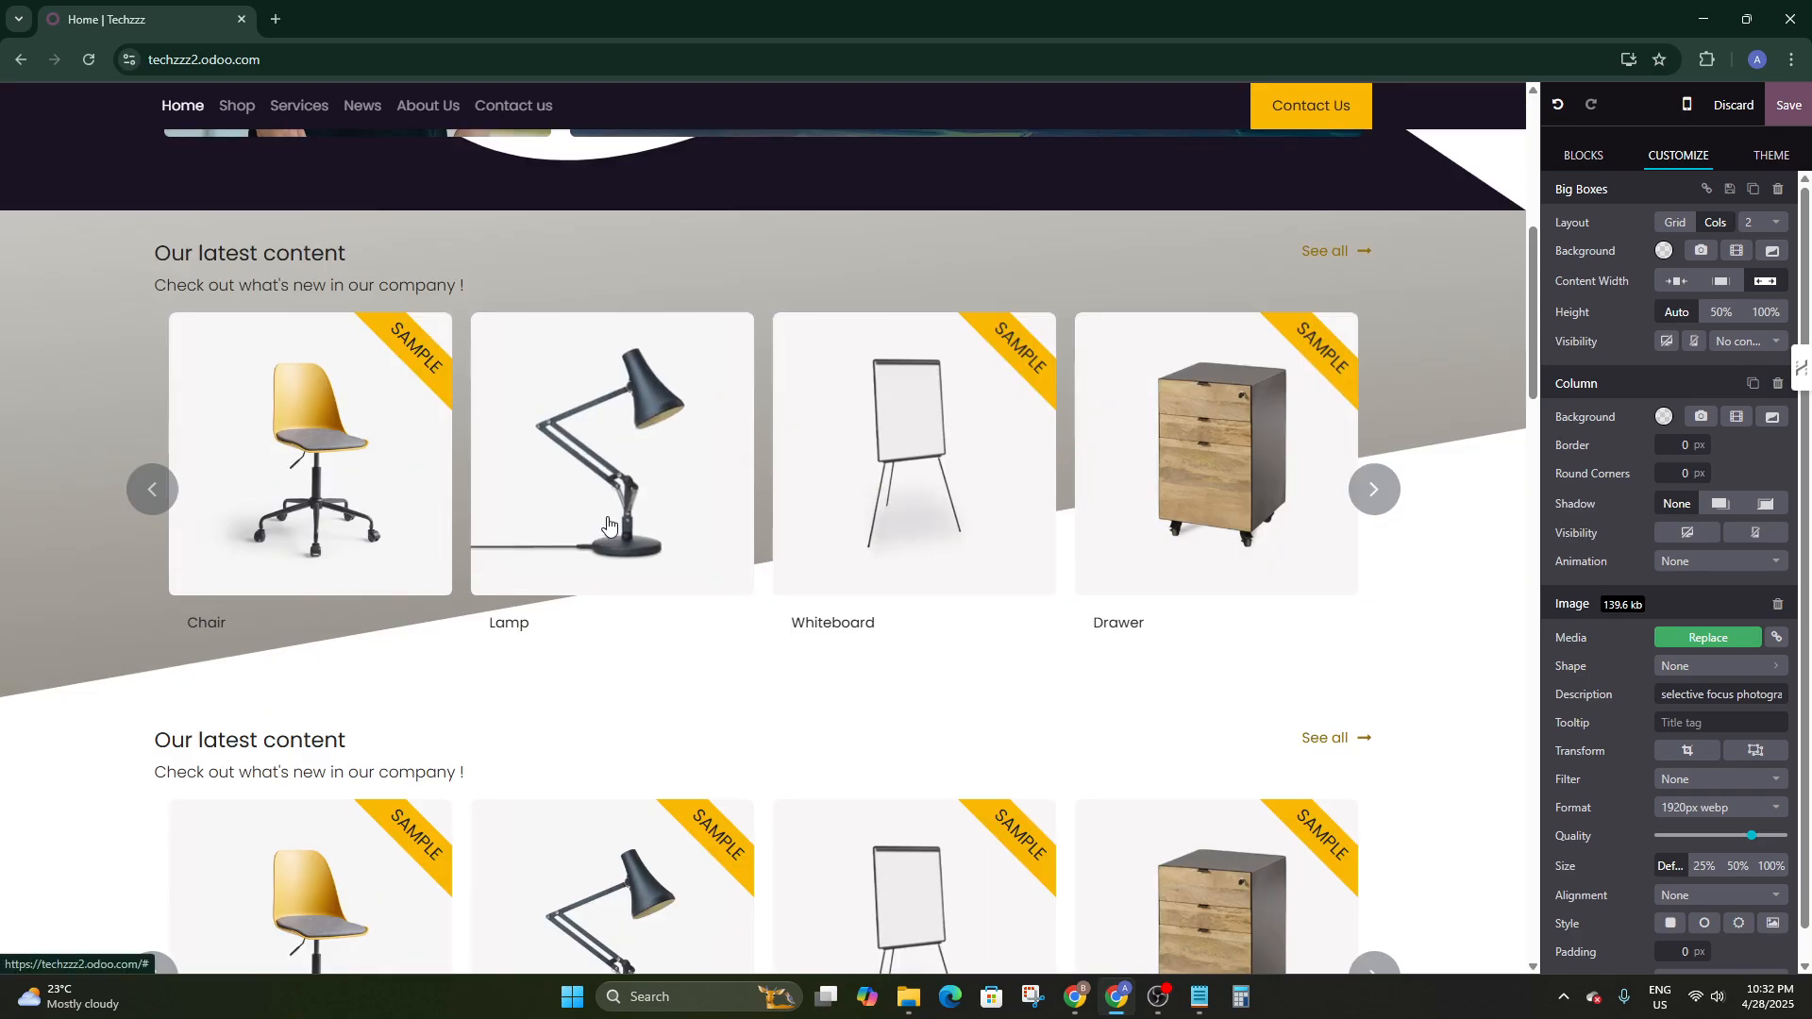
scroll(795, 514, "up", 7)
scroll(761, 559, "down", 2)
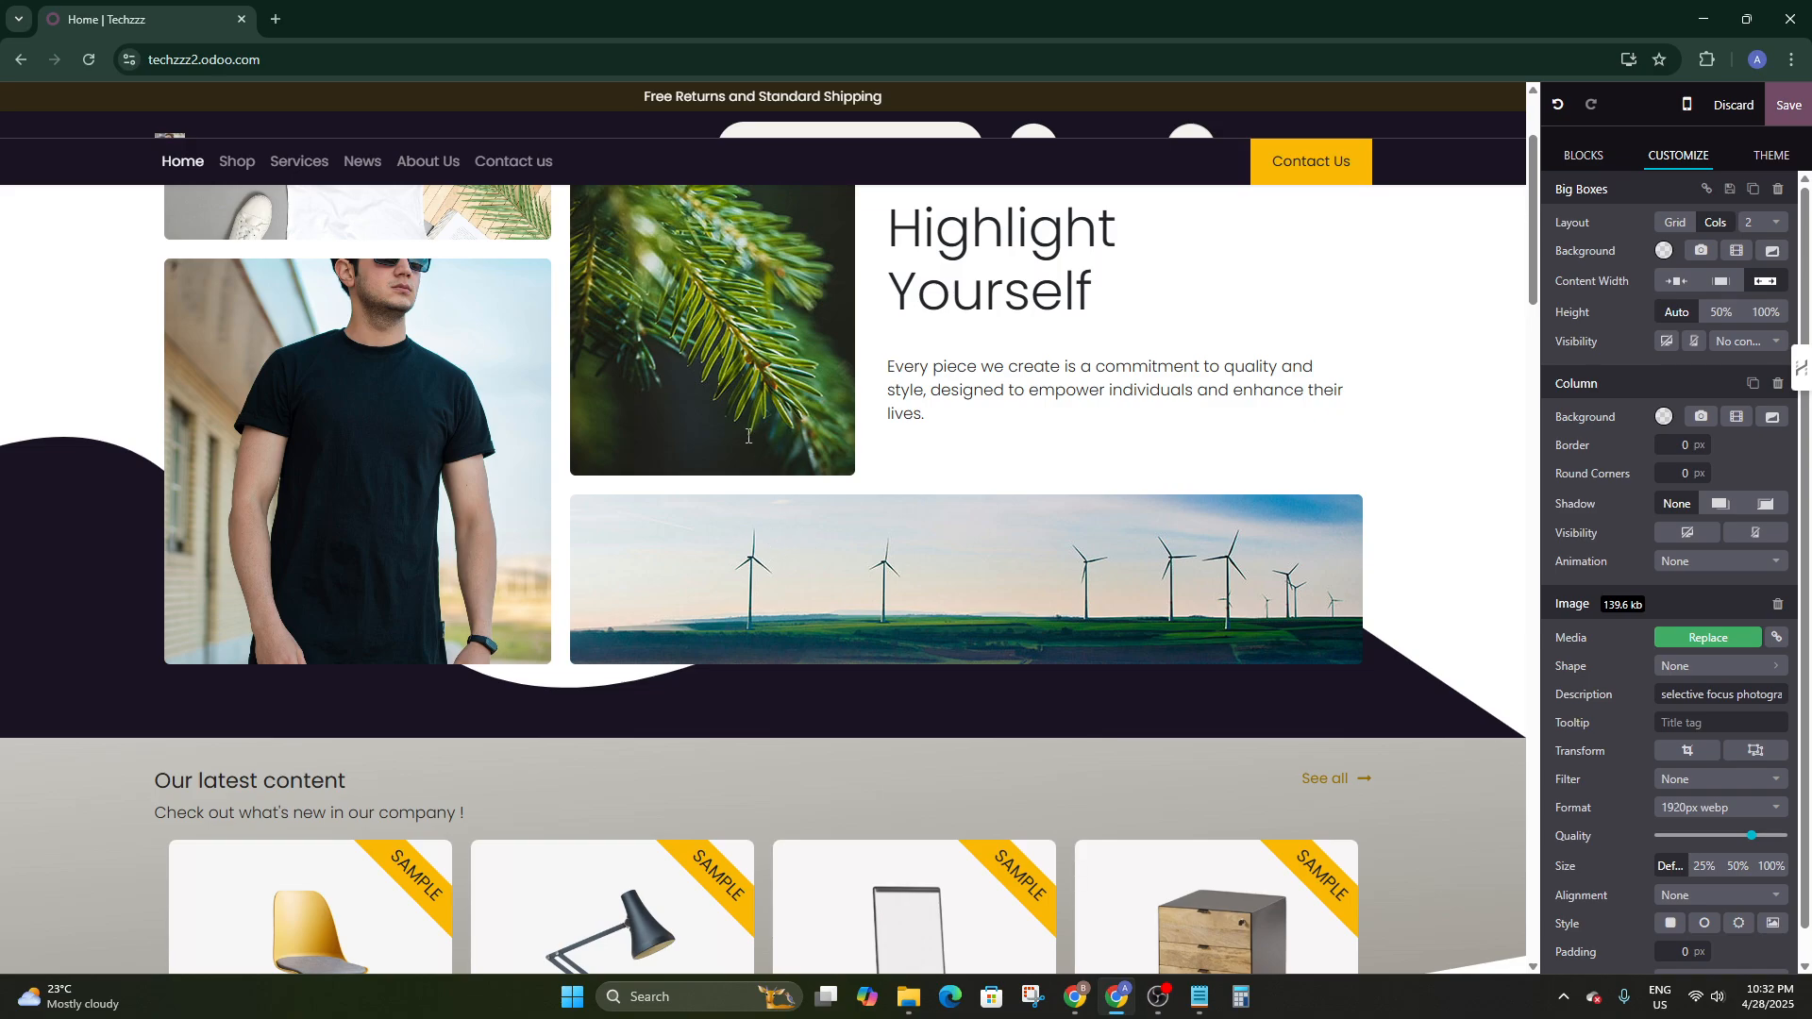
scroll(748, 436, "up", 2)
scroll(829, 477, "down", 16)
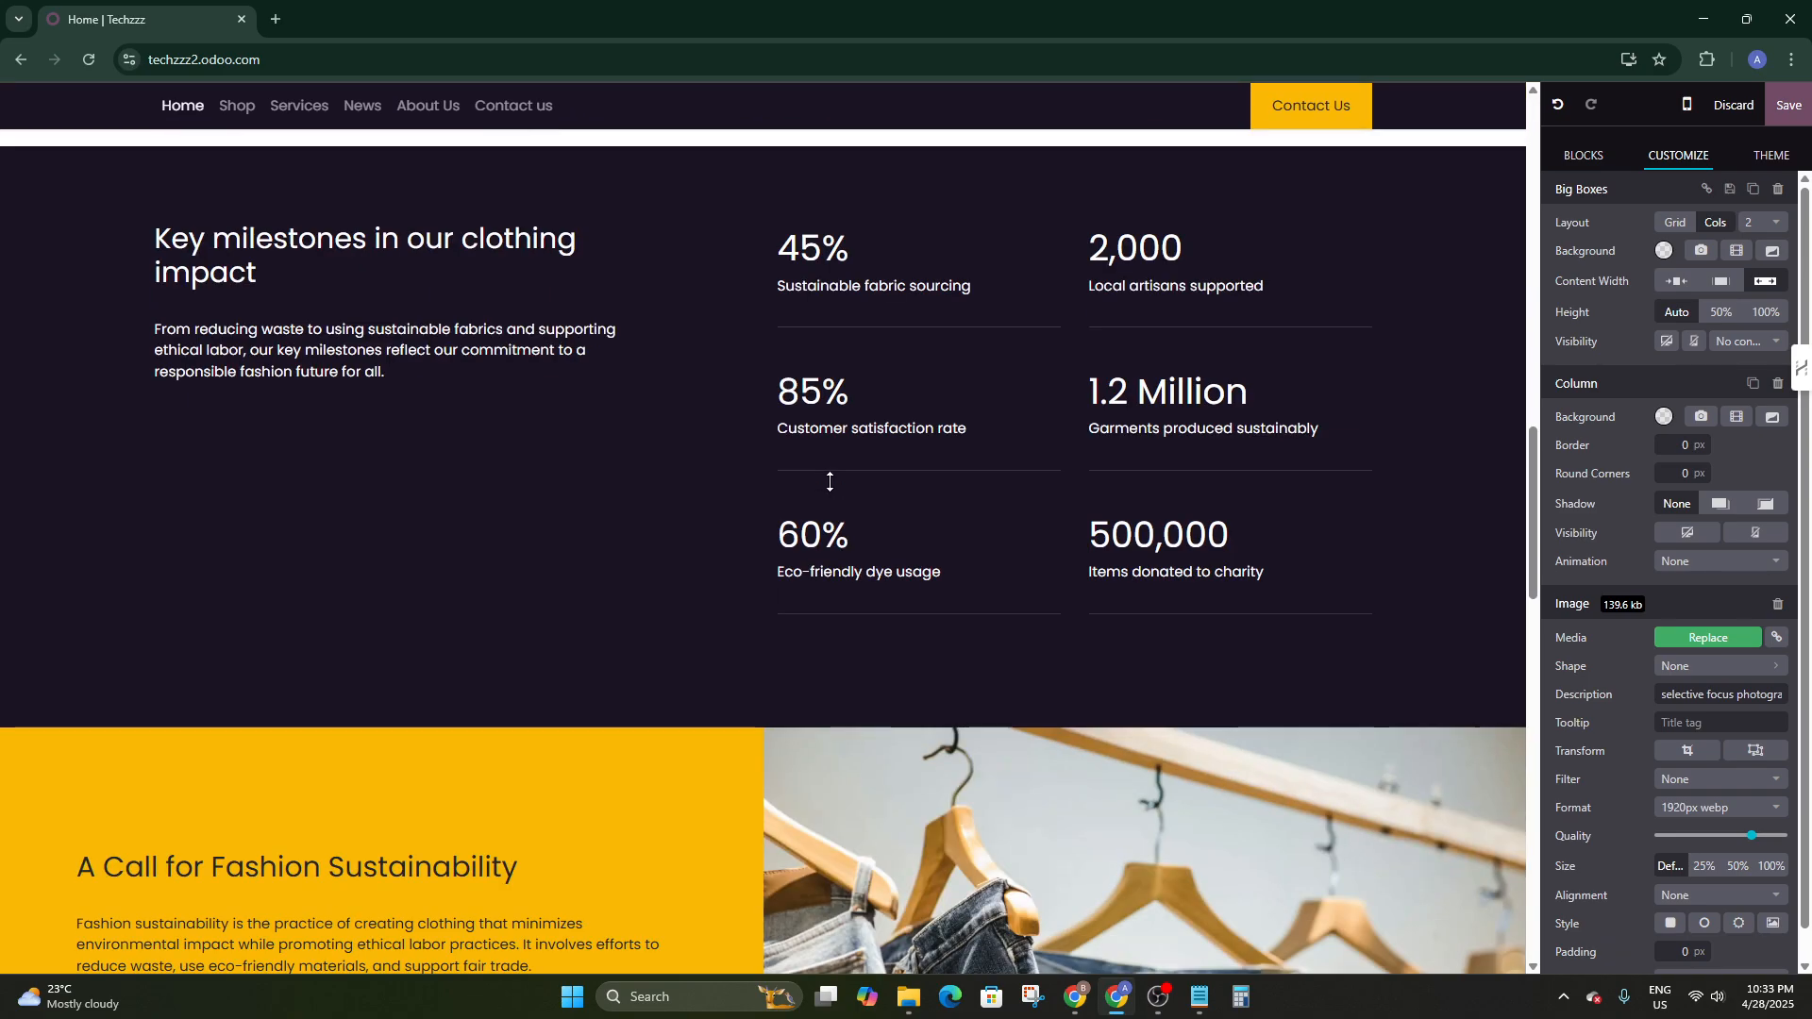
scroll(830, 481, "up", 3)
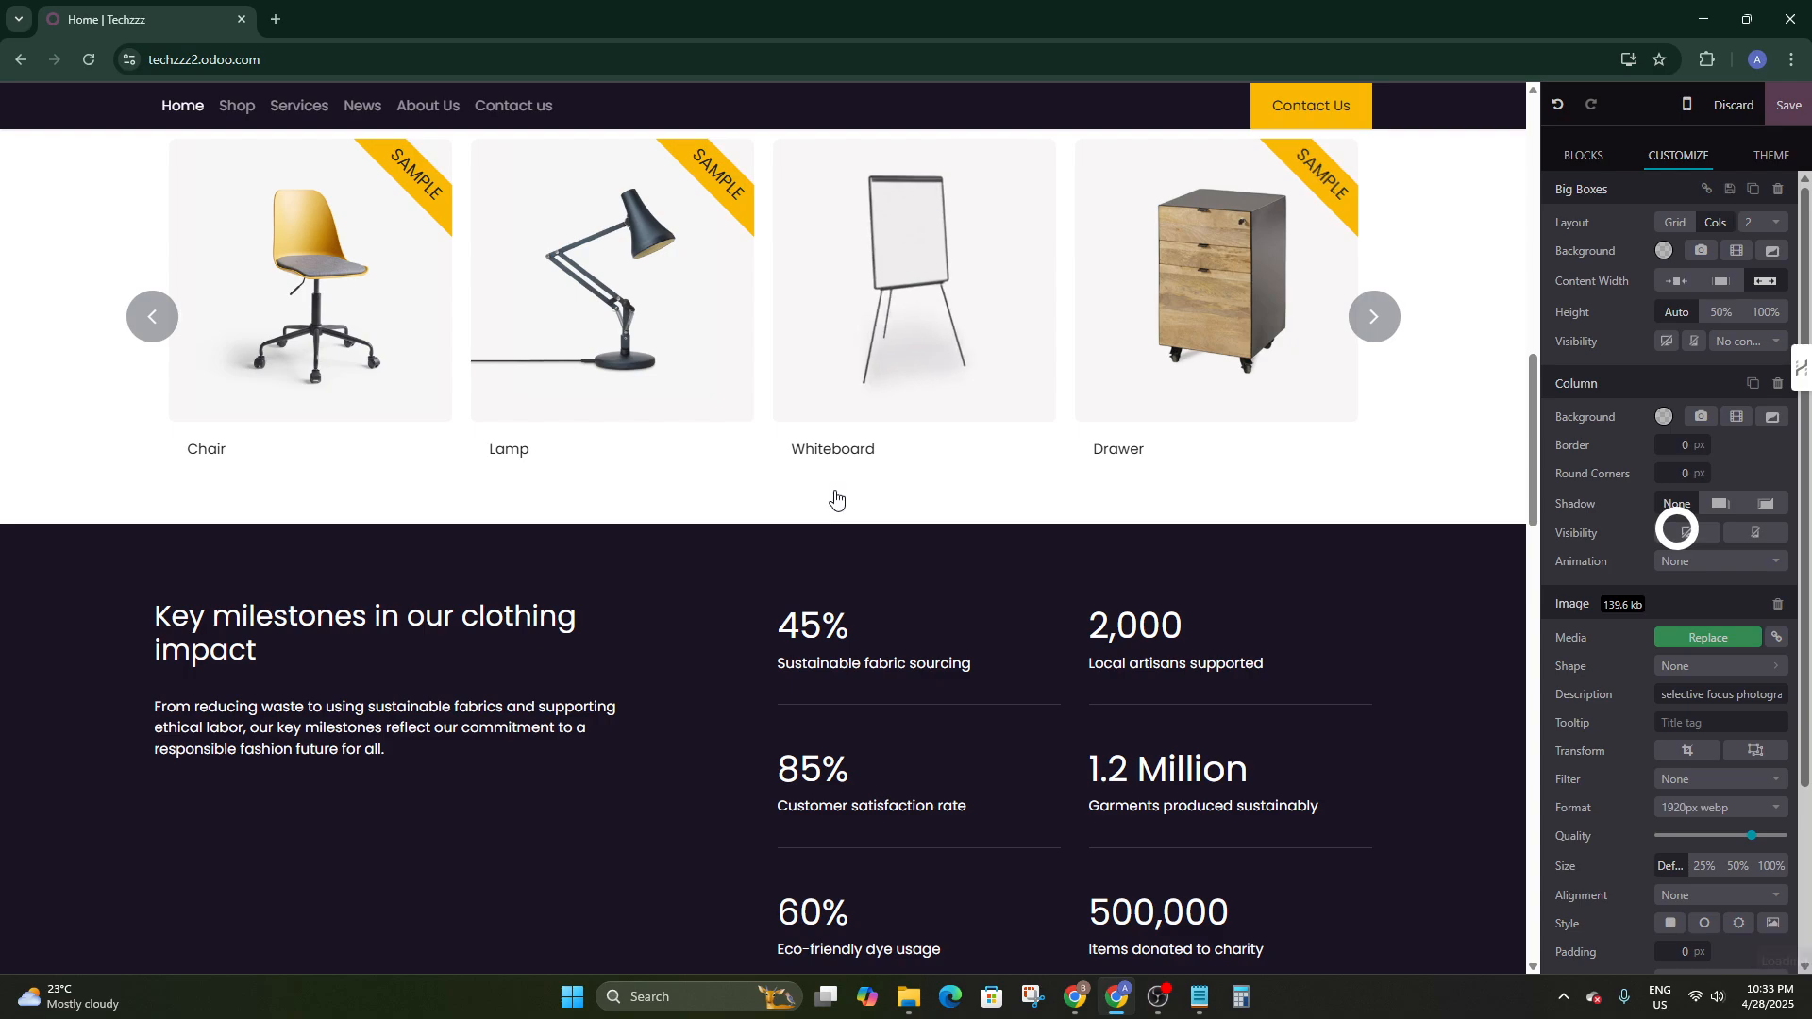
Insert the "Working Together" title and image block from the Images category between the lower product carousel and the Key milestones section
left_click(831, 498)
left_click(768, 586)
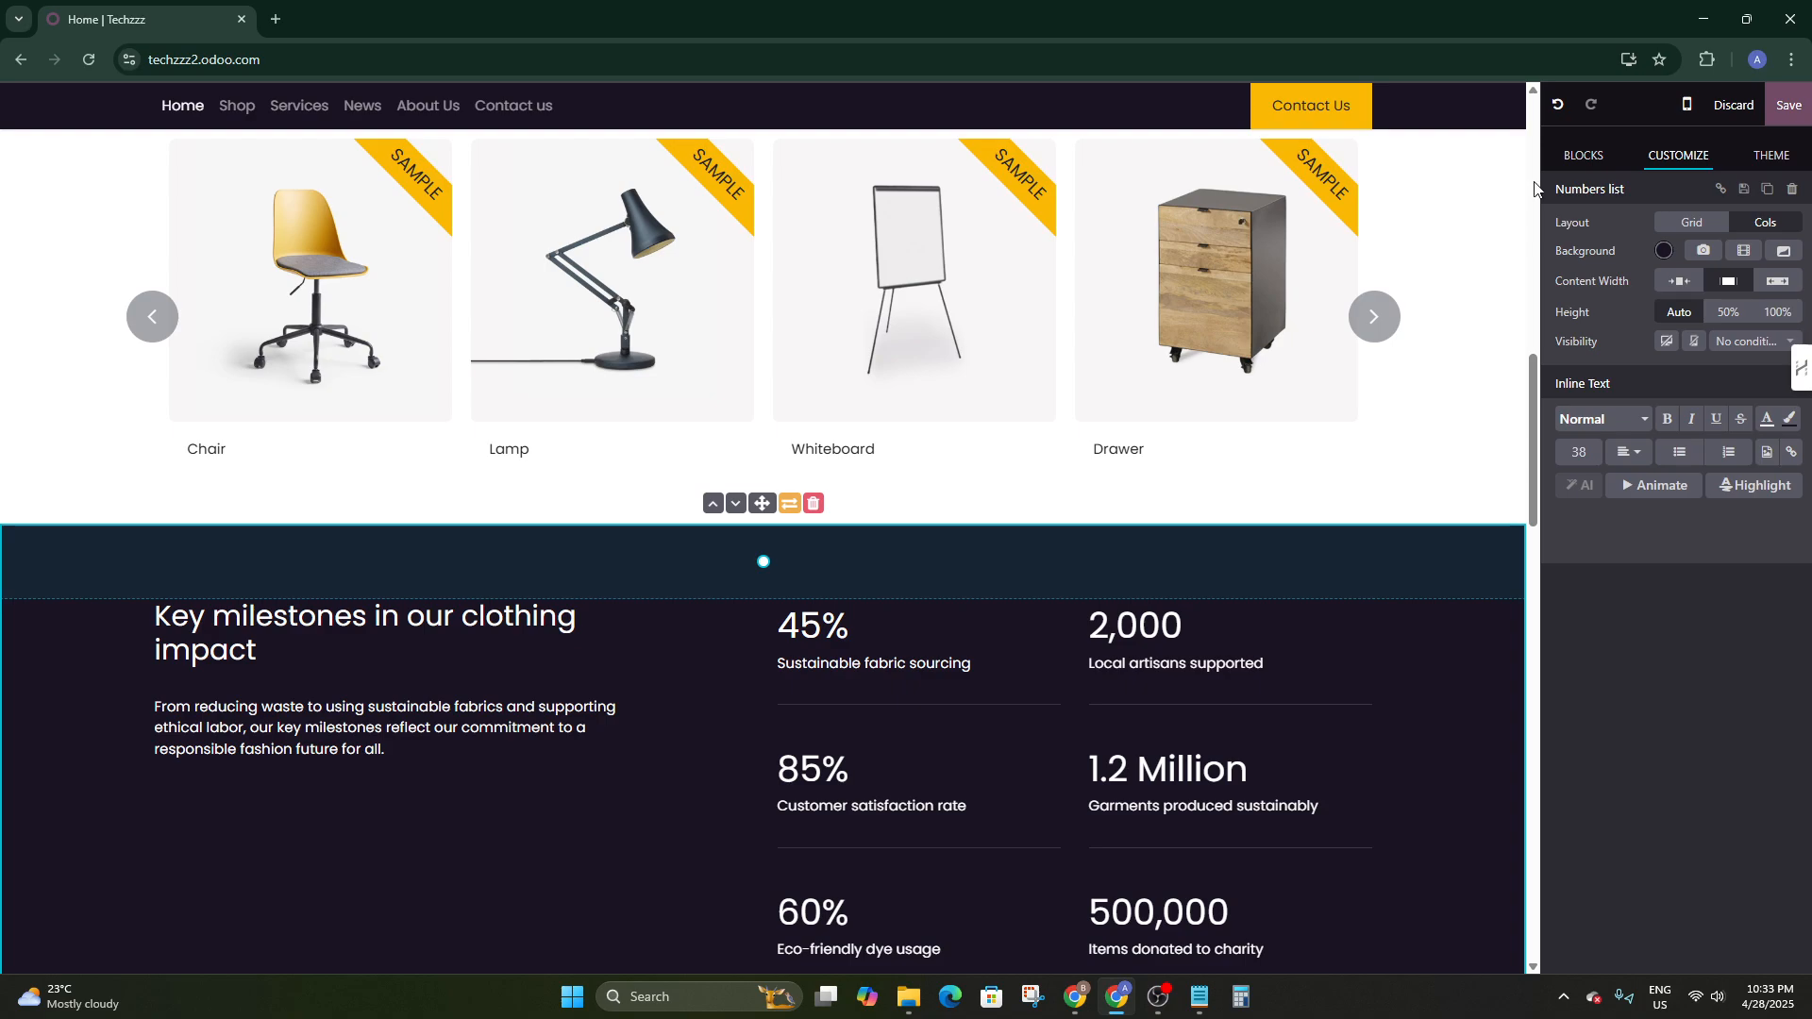
left_click(1580, 157)
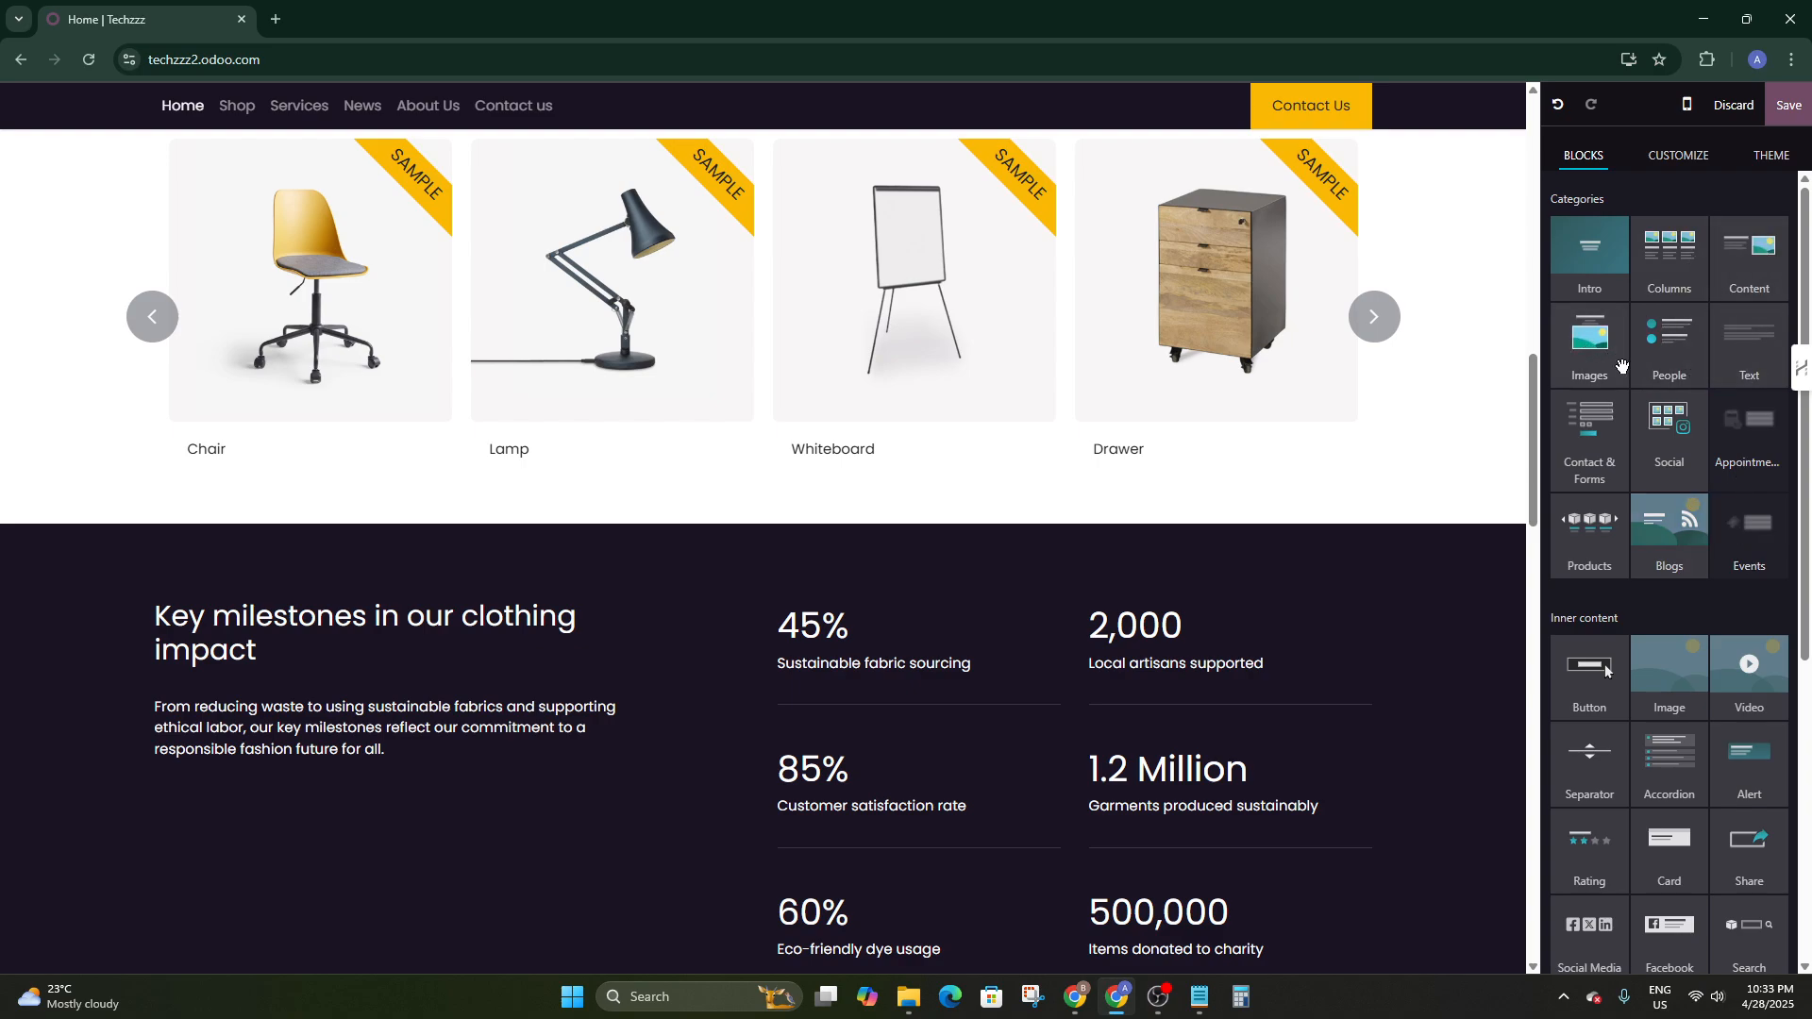
left_click_drag(1598, 358, 883, 559)
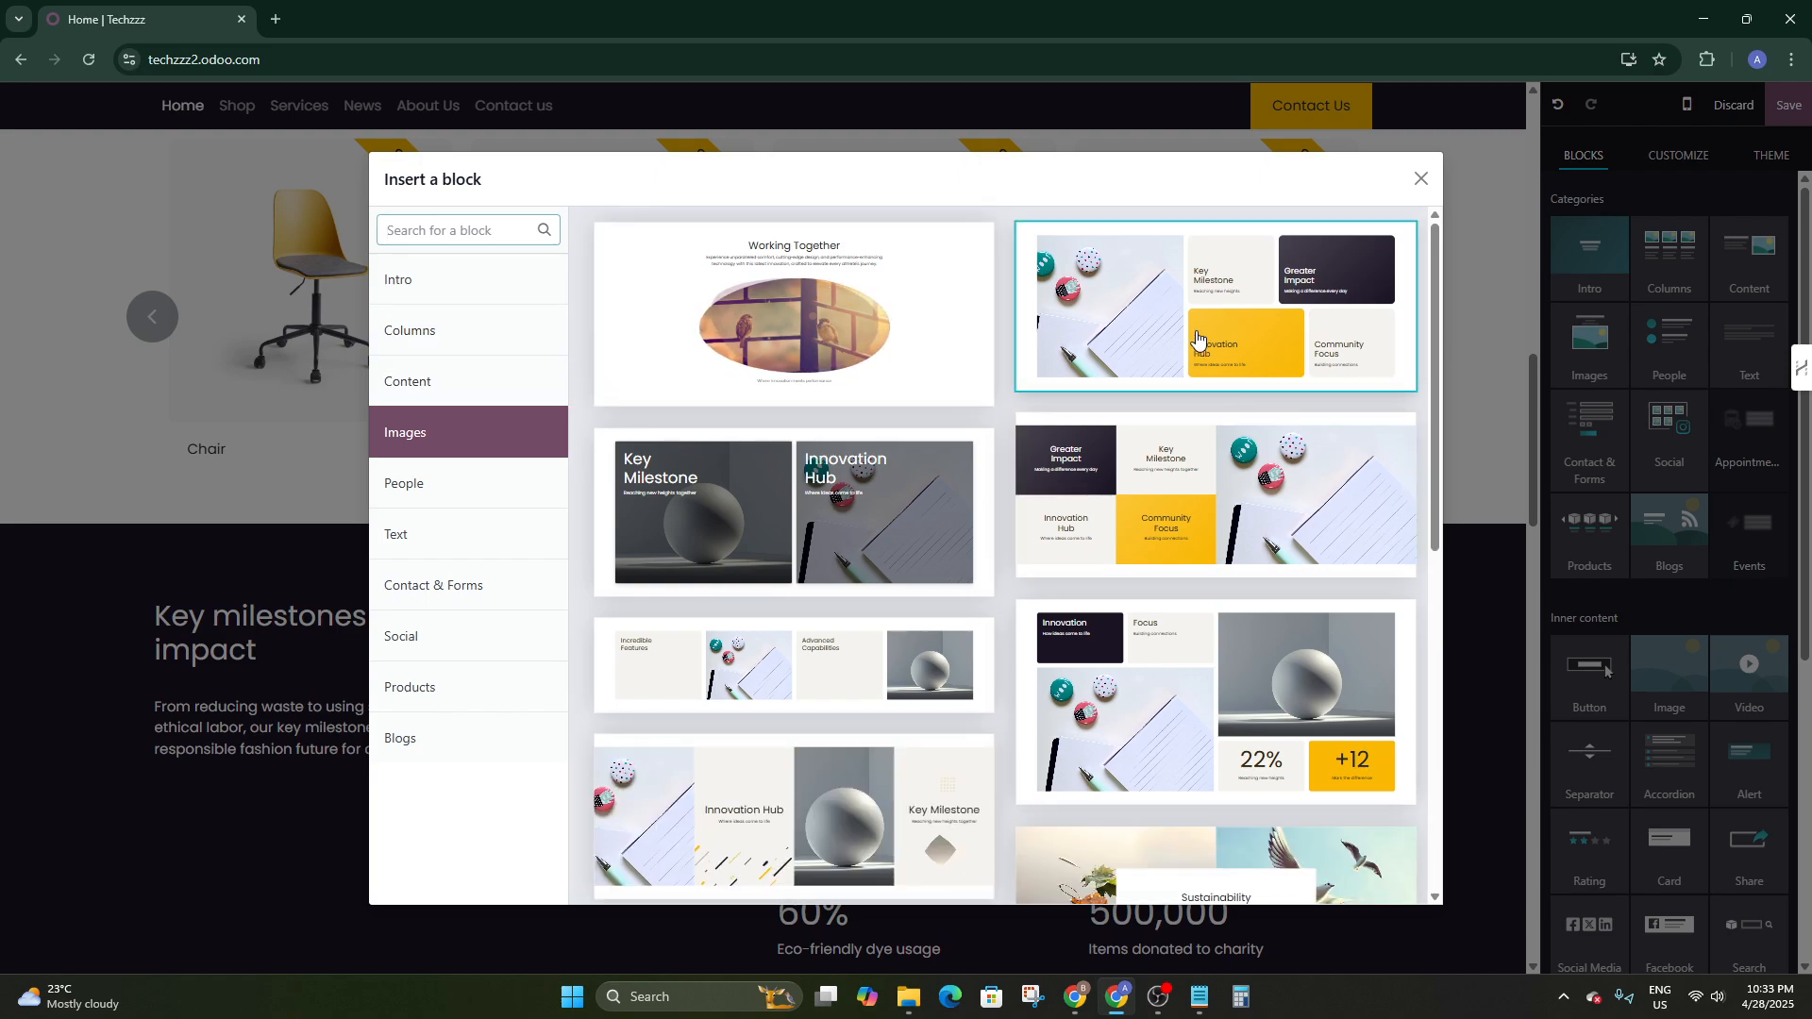
scroll(1203, 514, "down", 1)
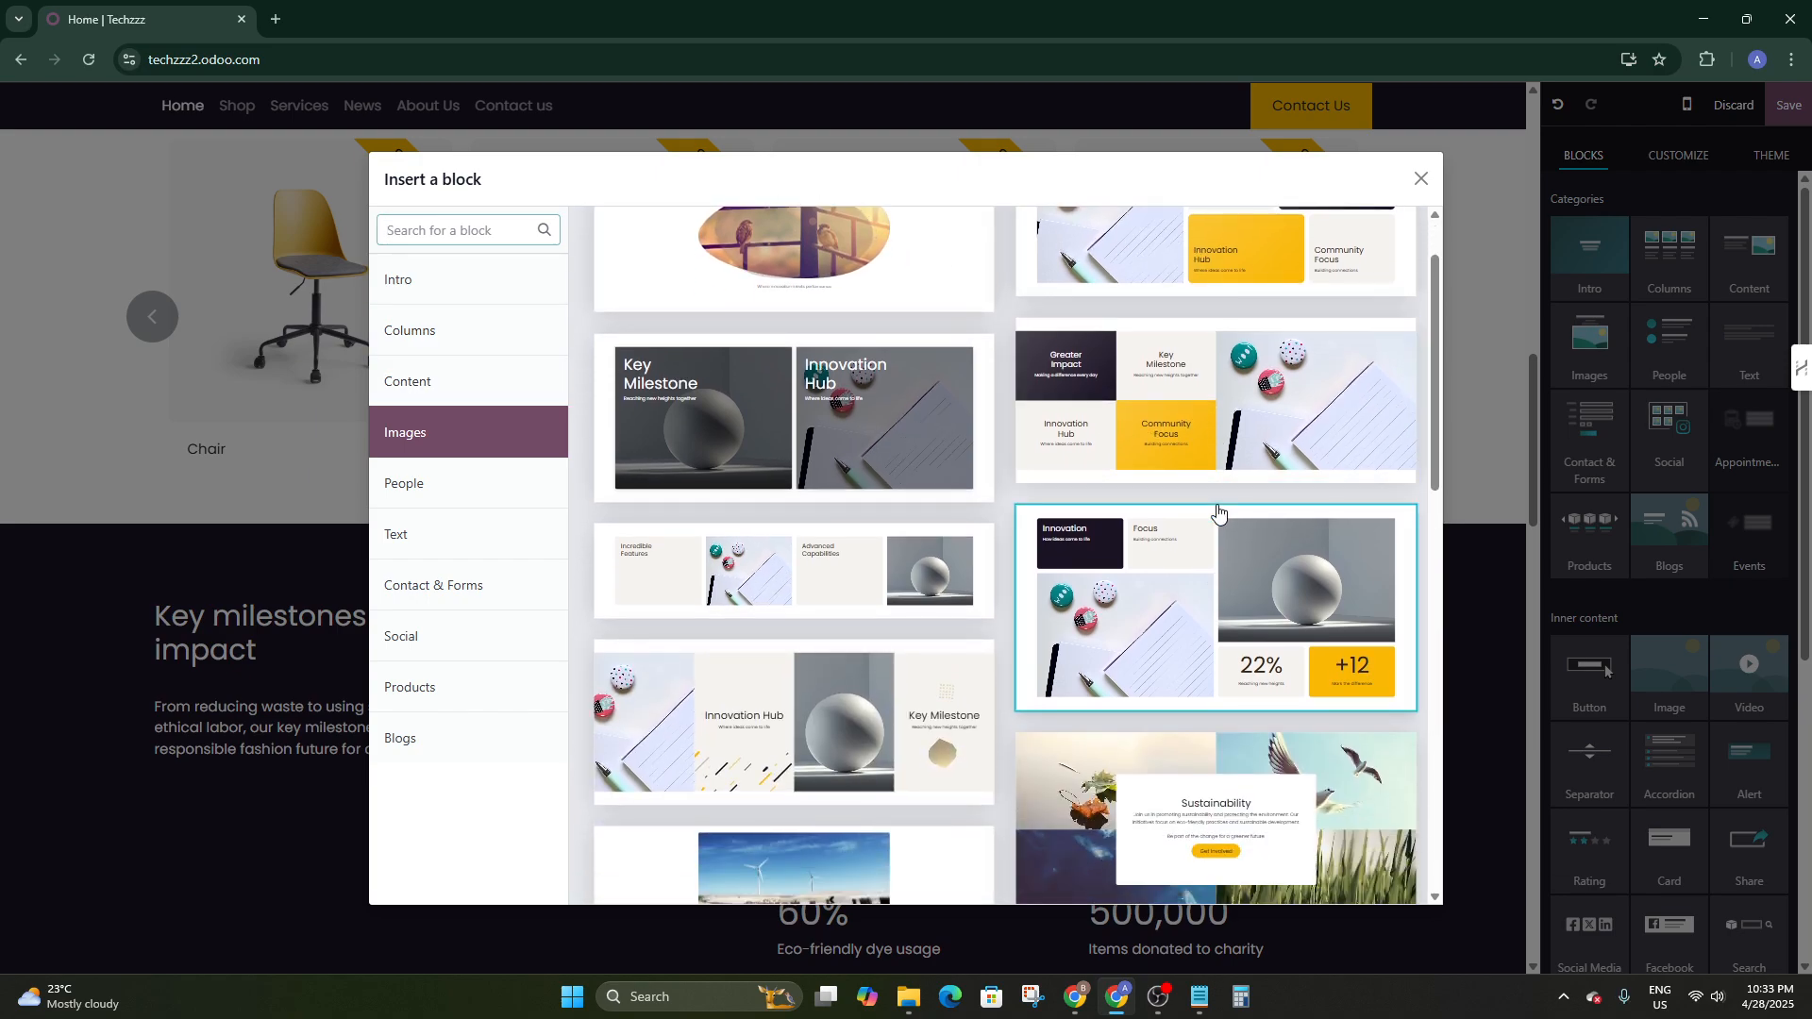
scroll(1217, 512, "up", 1)
left_click(793, 355)
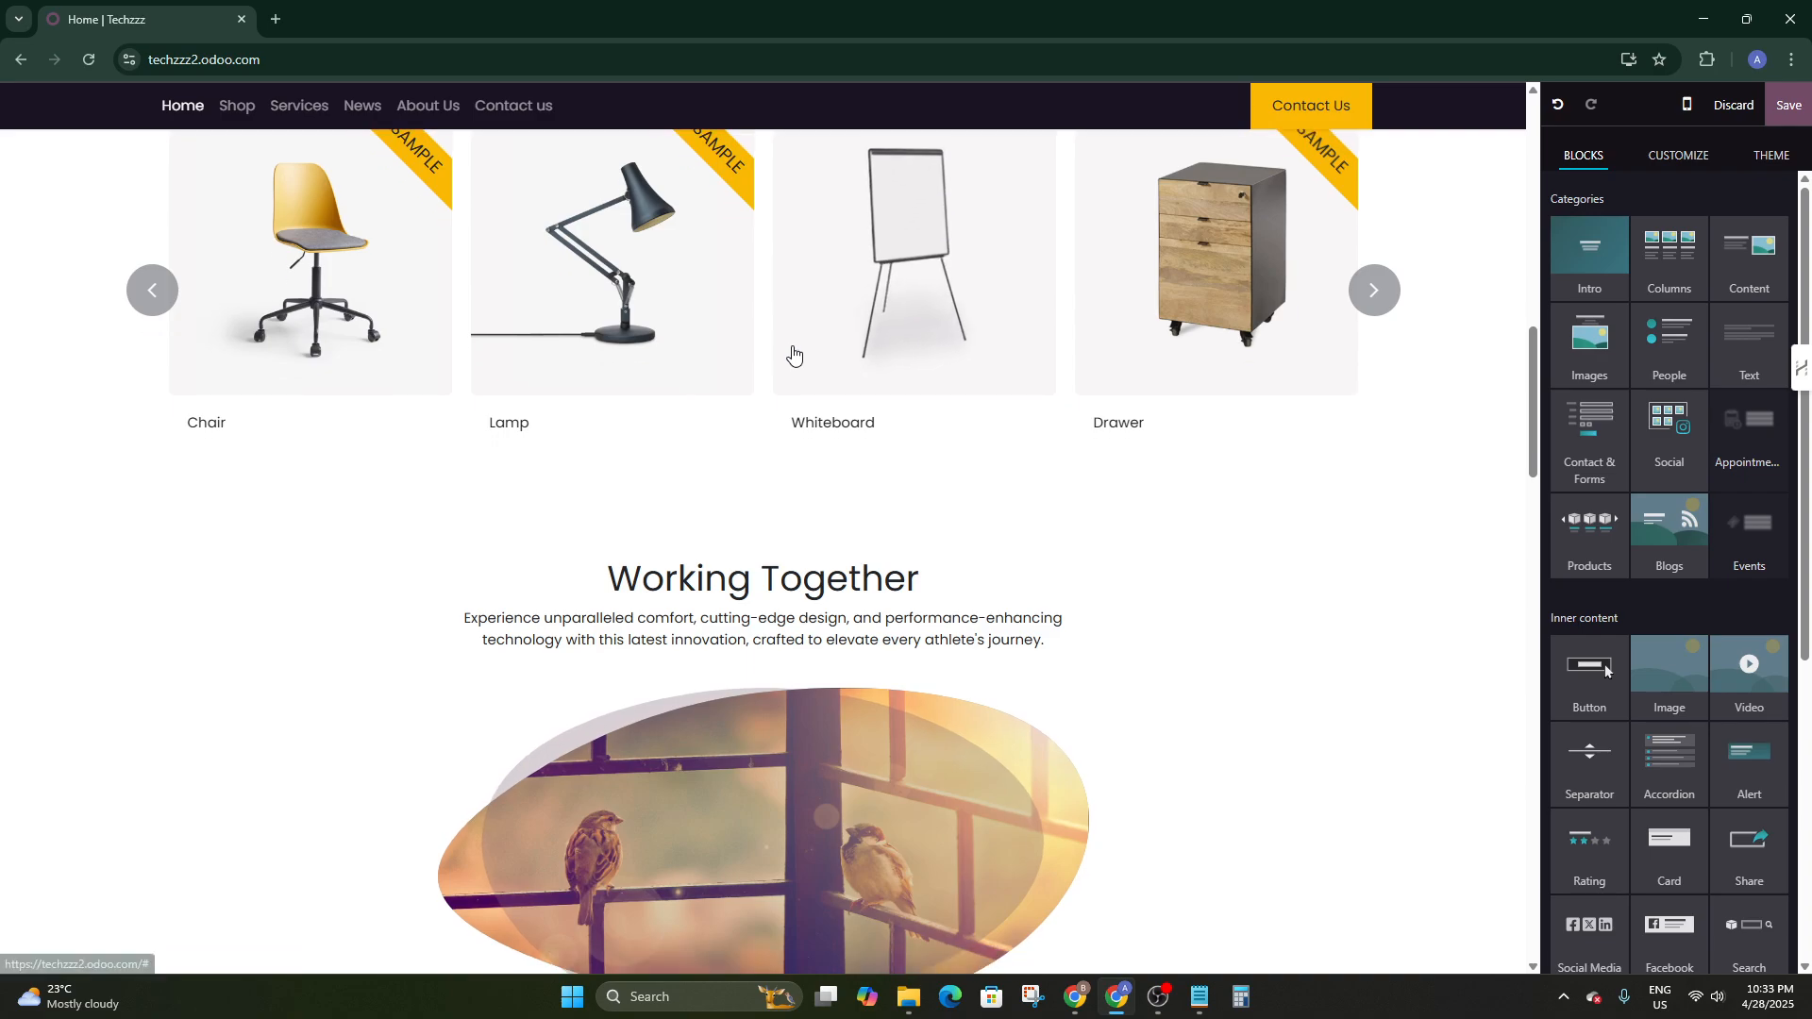
Replace the birds photo in the Working Together section with an image of shirts on a clothes rack, found by searching "Shirts"
left_click(919, 515)
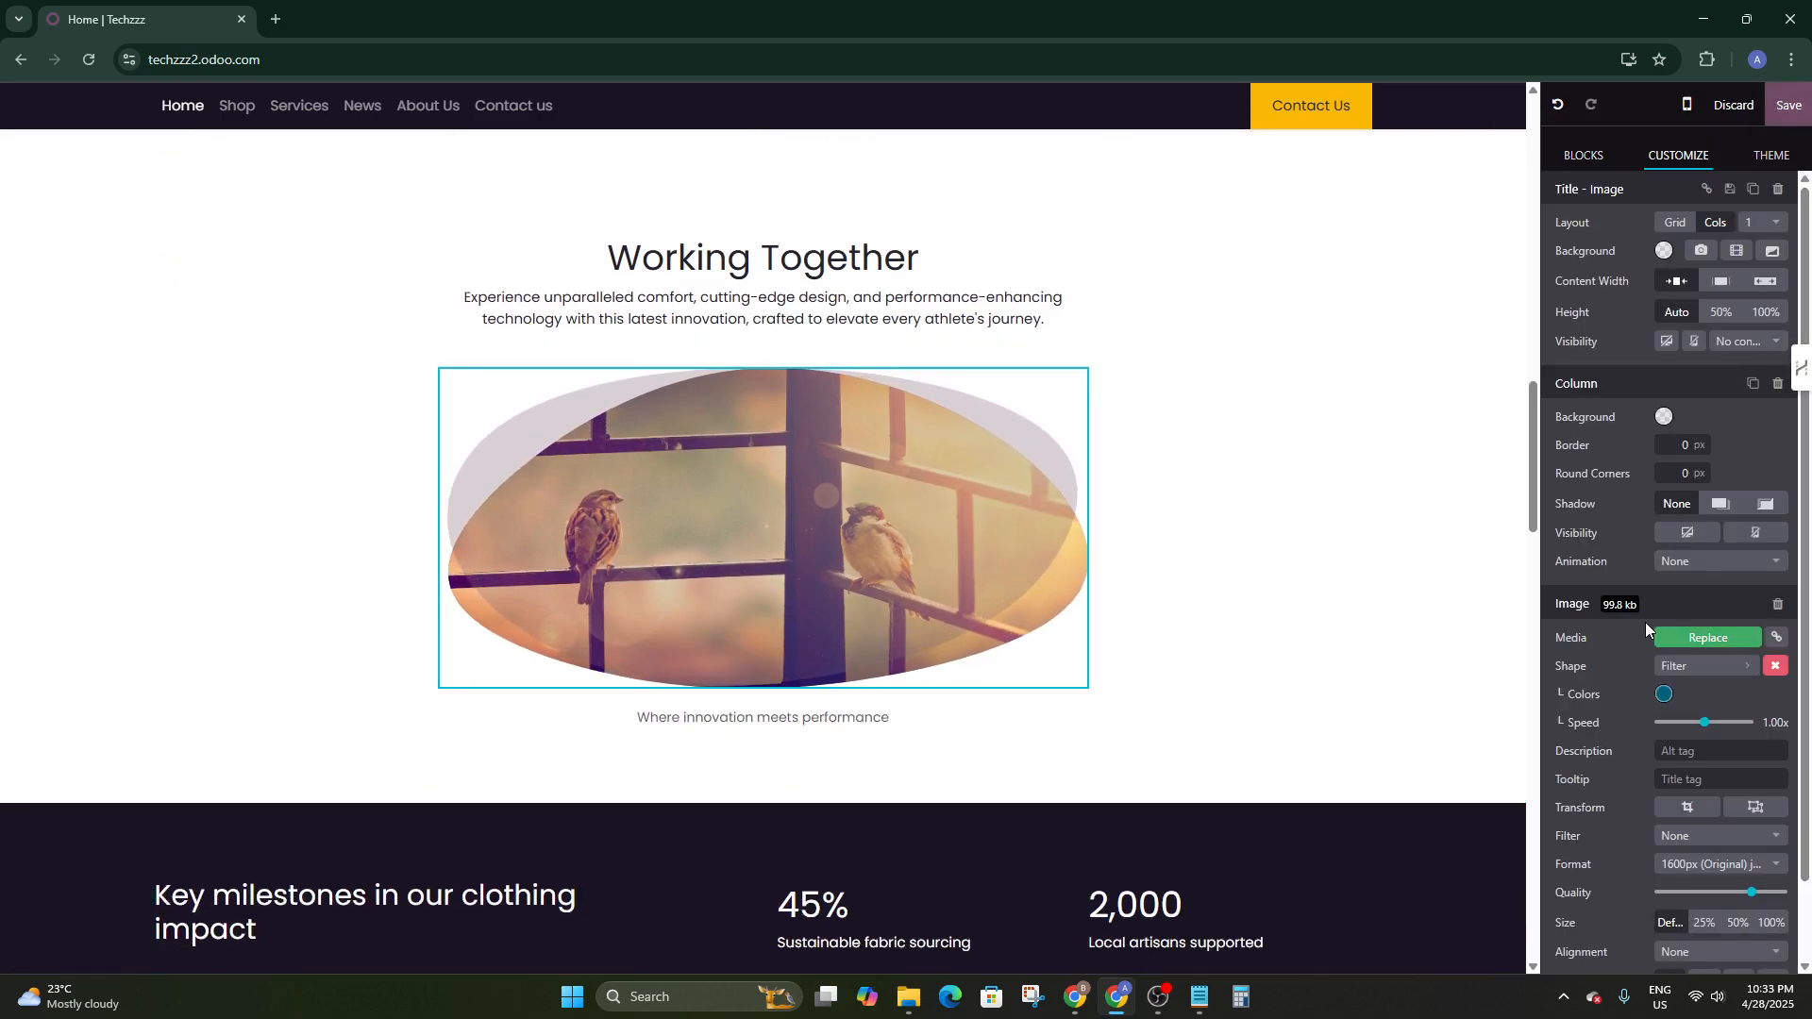
left_click(1715, 635)
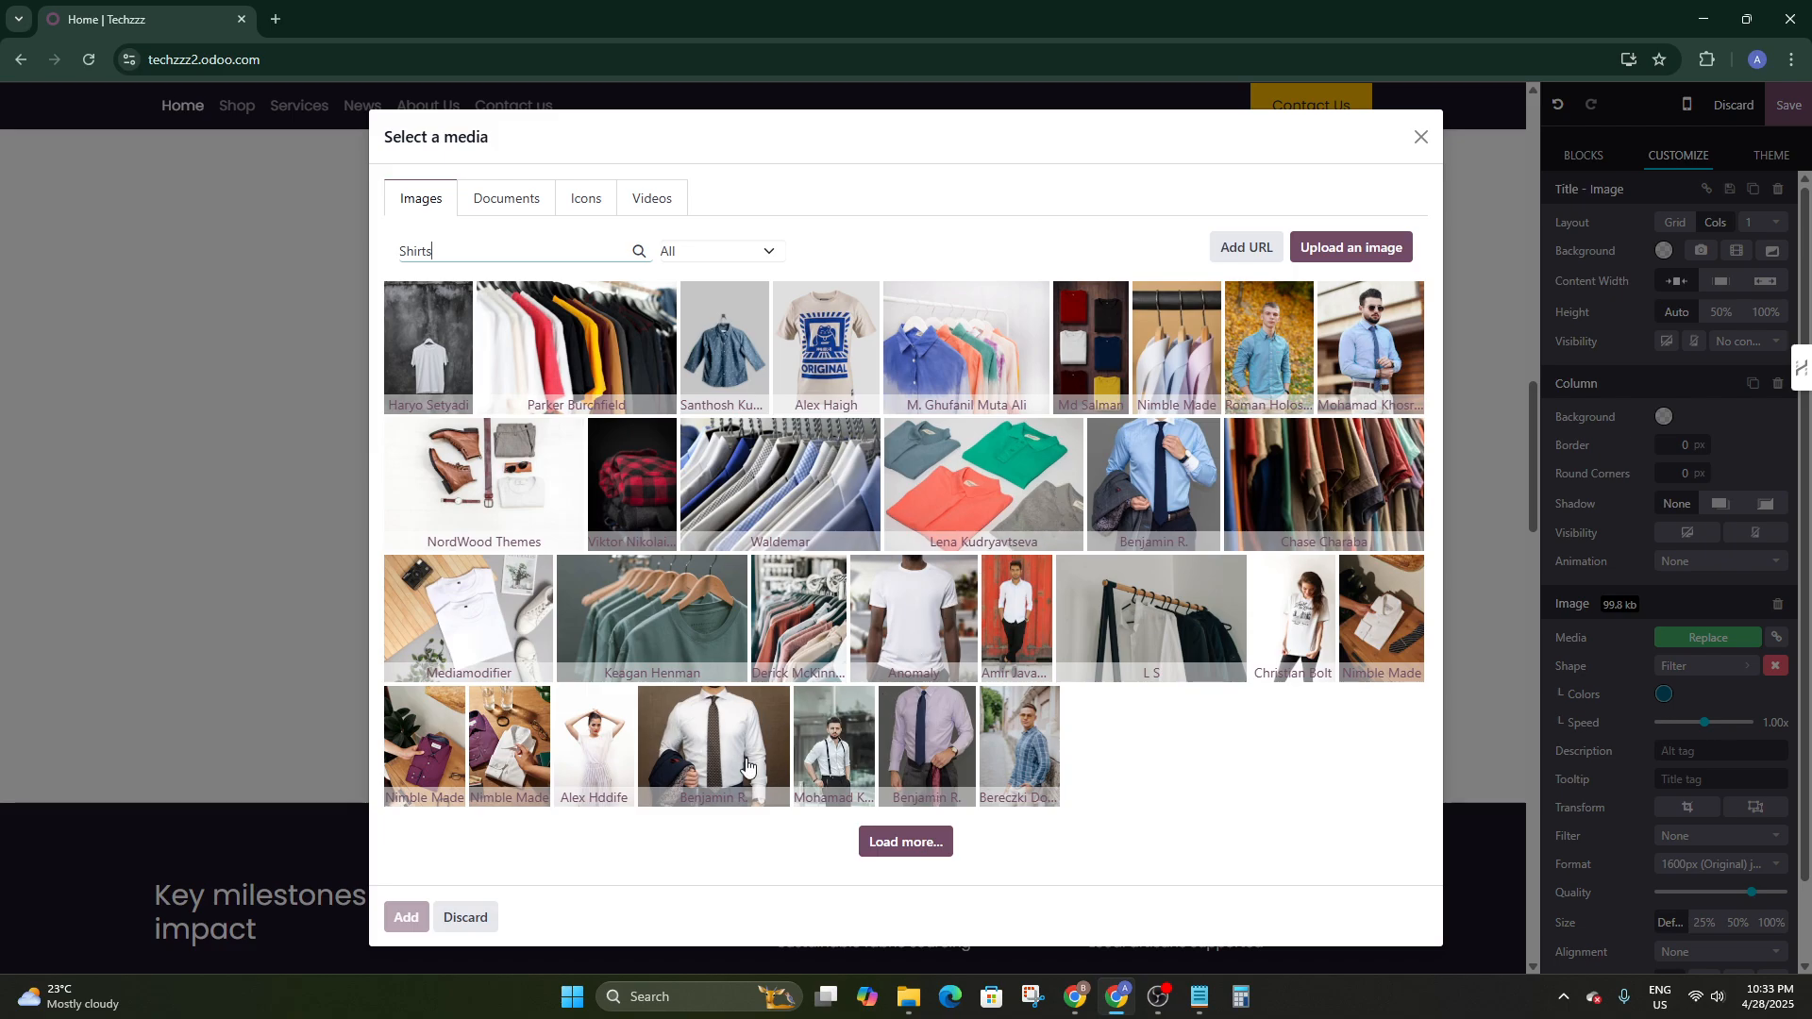
left_click(1153, 625)
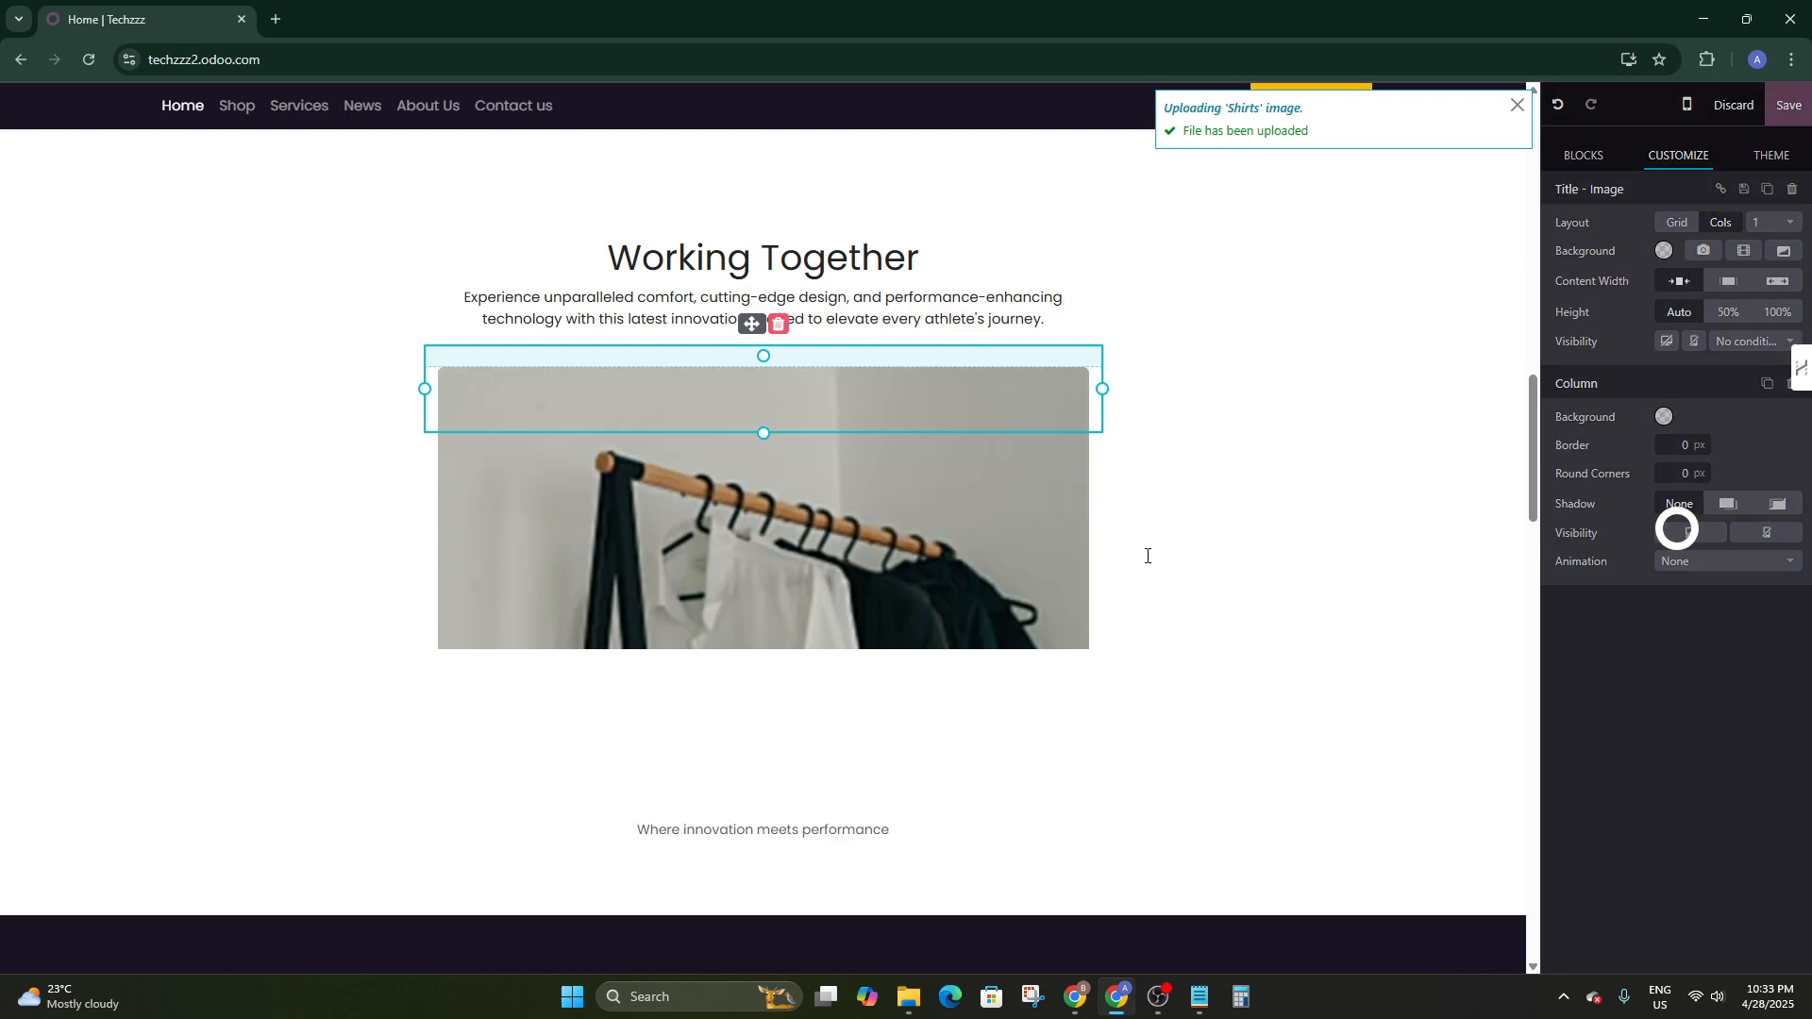
scroll(1047, 535, "down", 1)
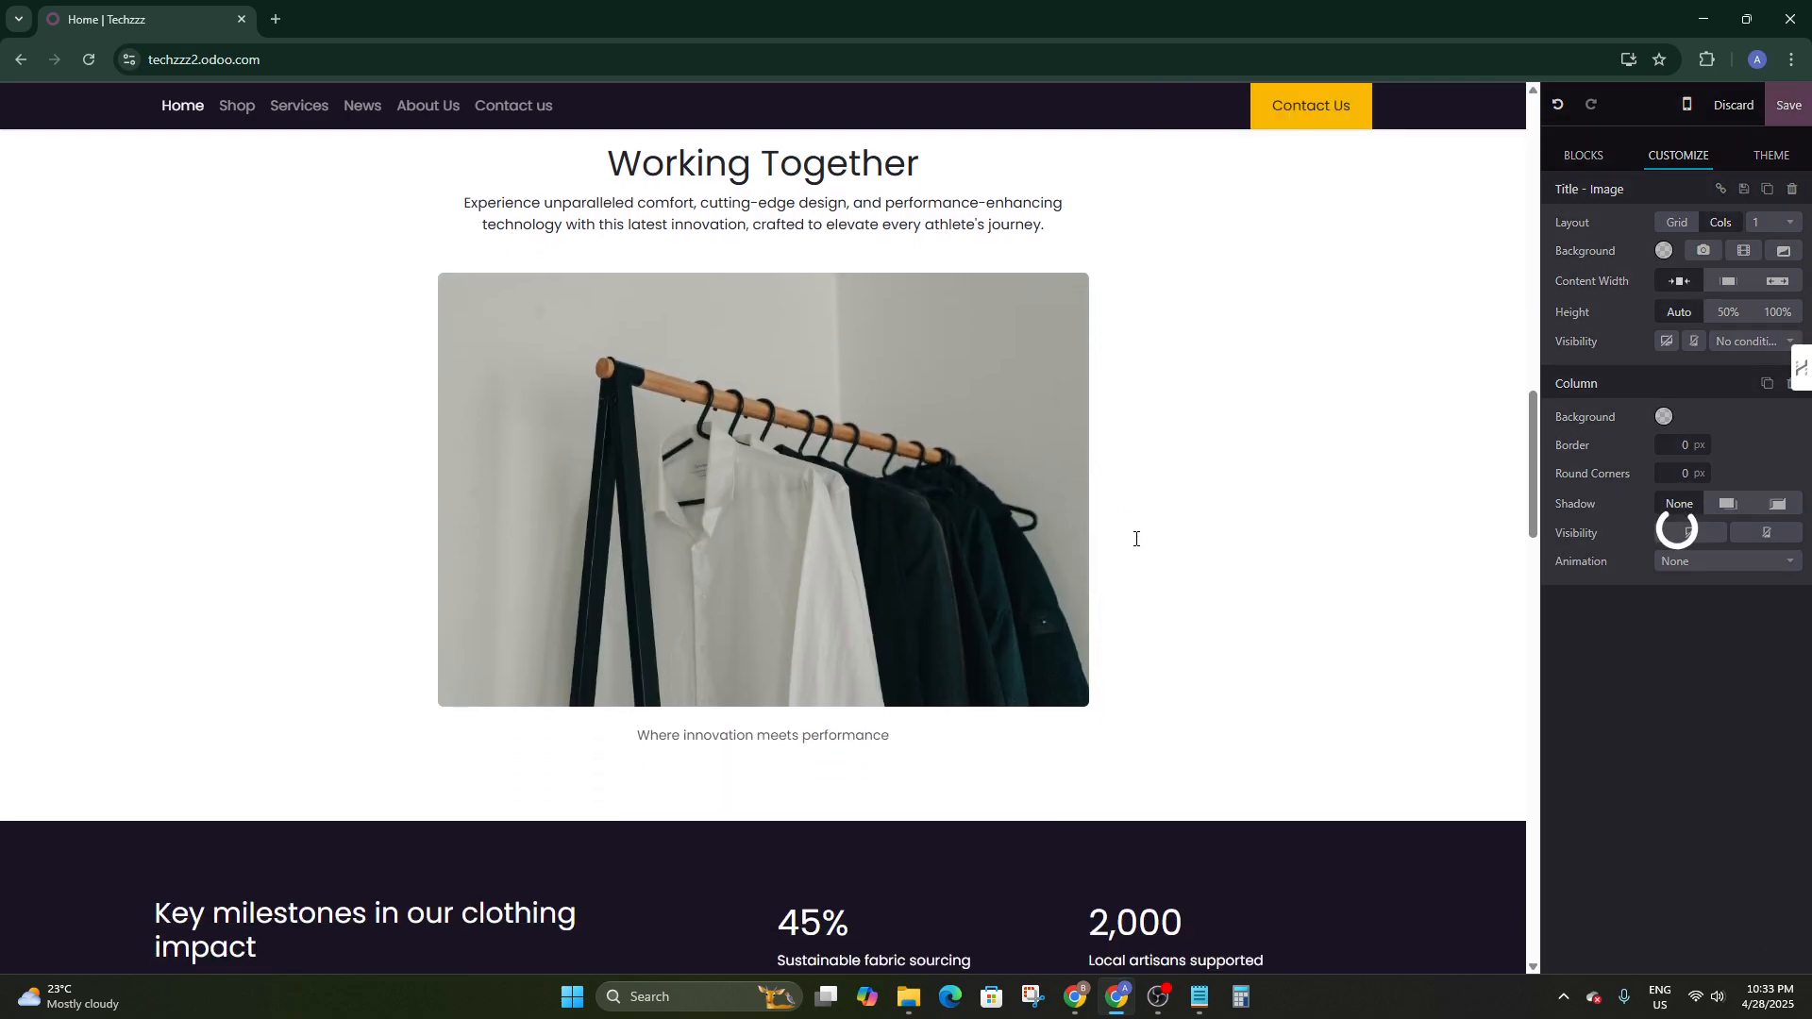
left_click(890, 575)
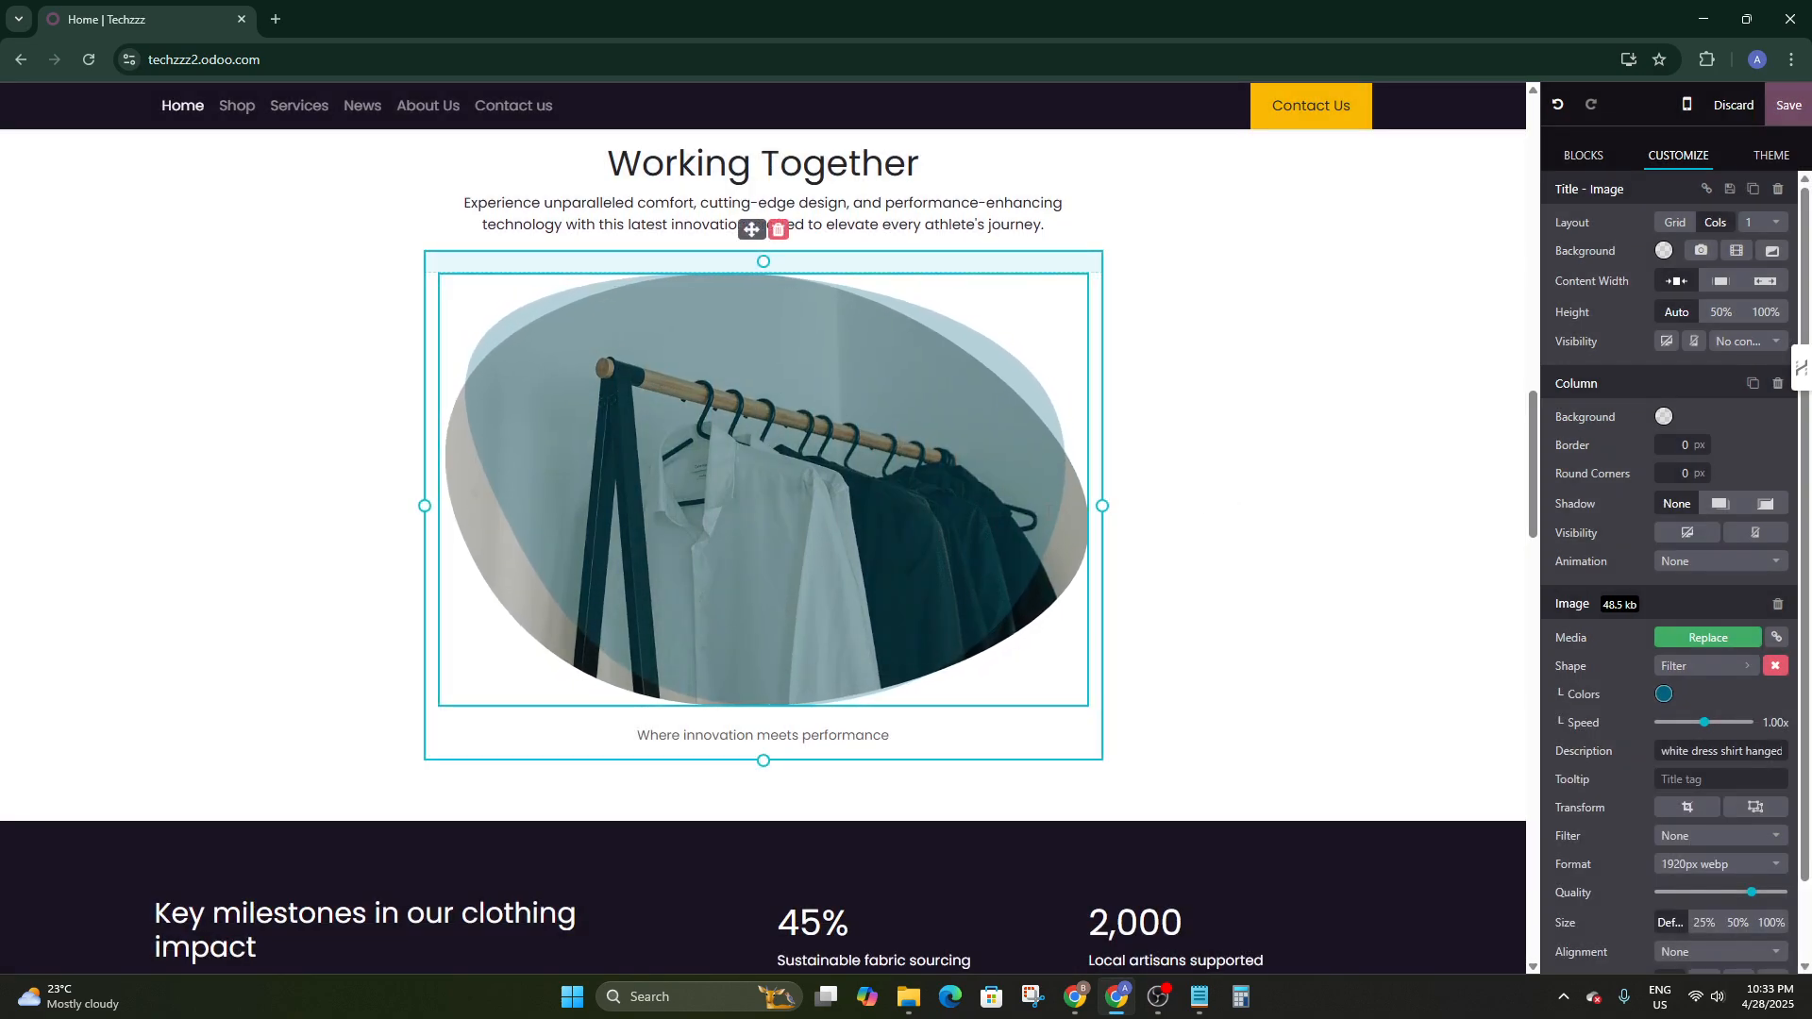
left_click(1023, 614)
Insert a Video inner content block above the "Key milestones in our clothing impact" heading
scroll(942, 612, "up", 8)
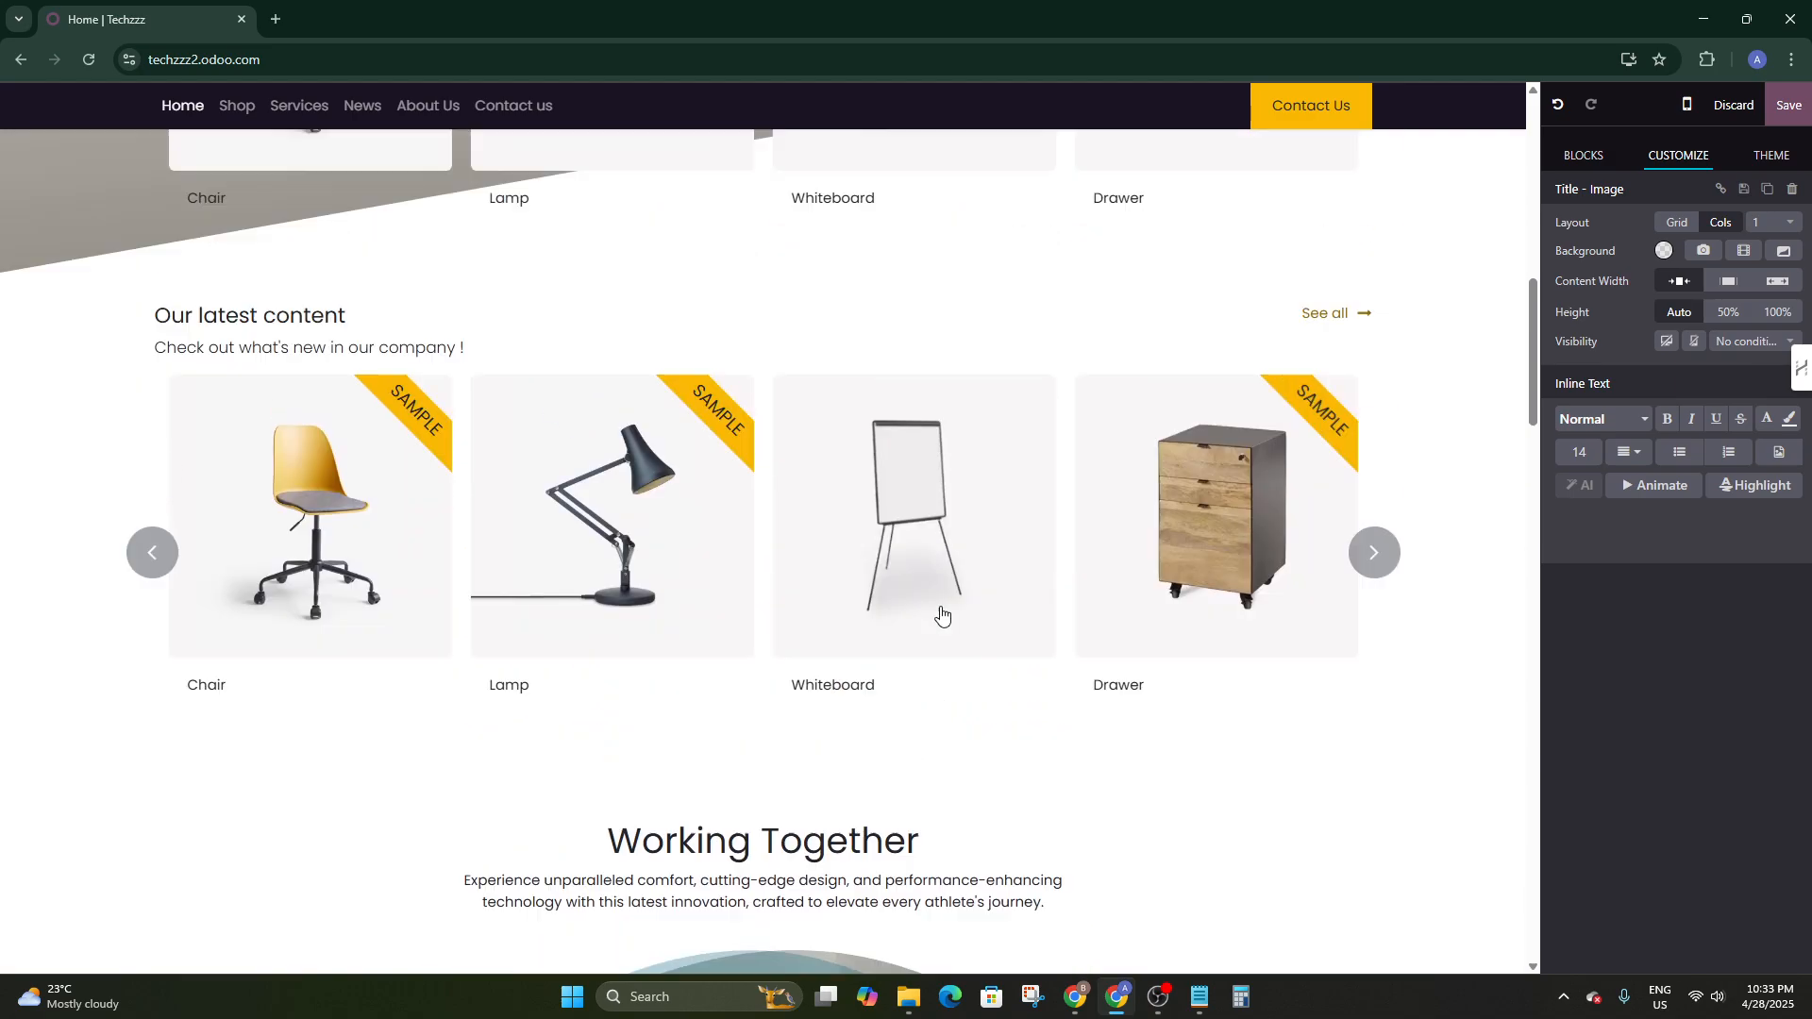
scroll(878, 557, "down", 10)
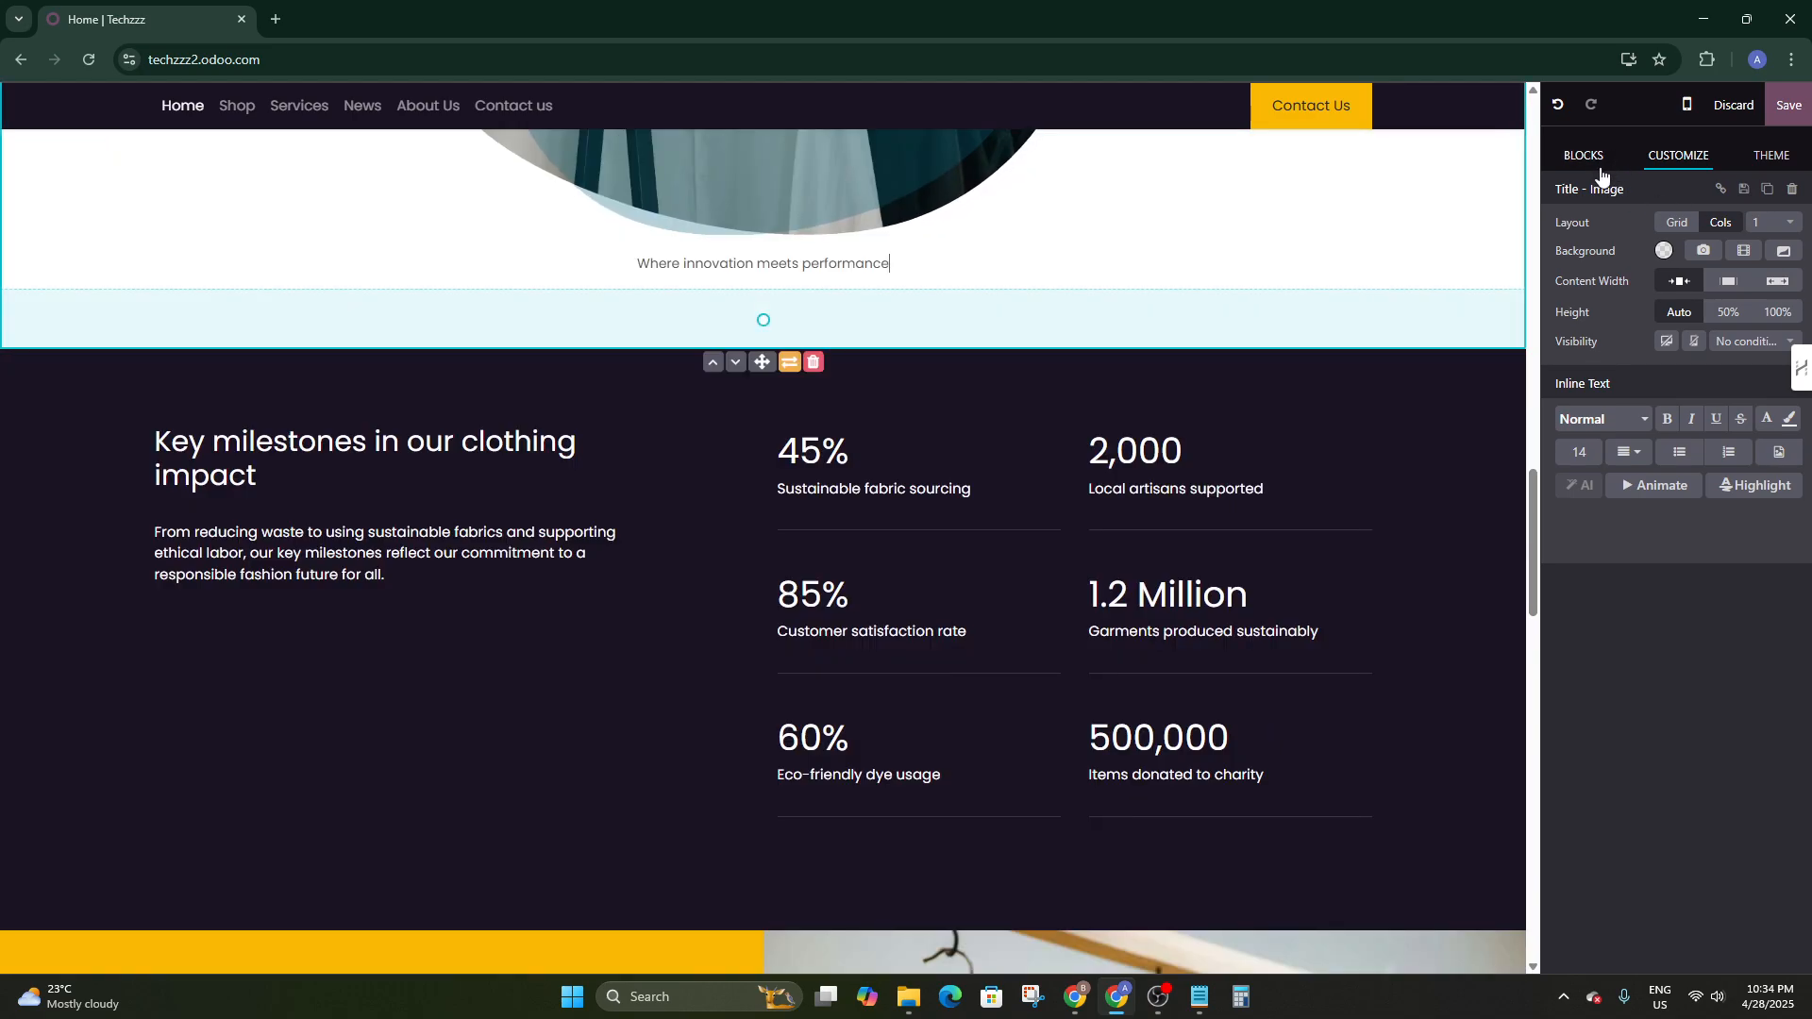
left_click(1582, 156)
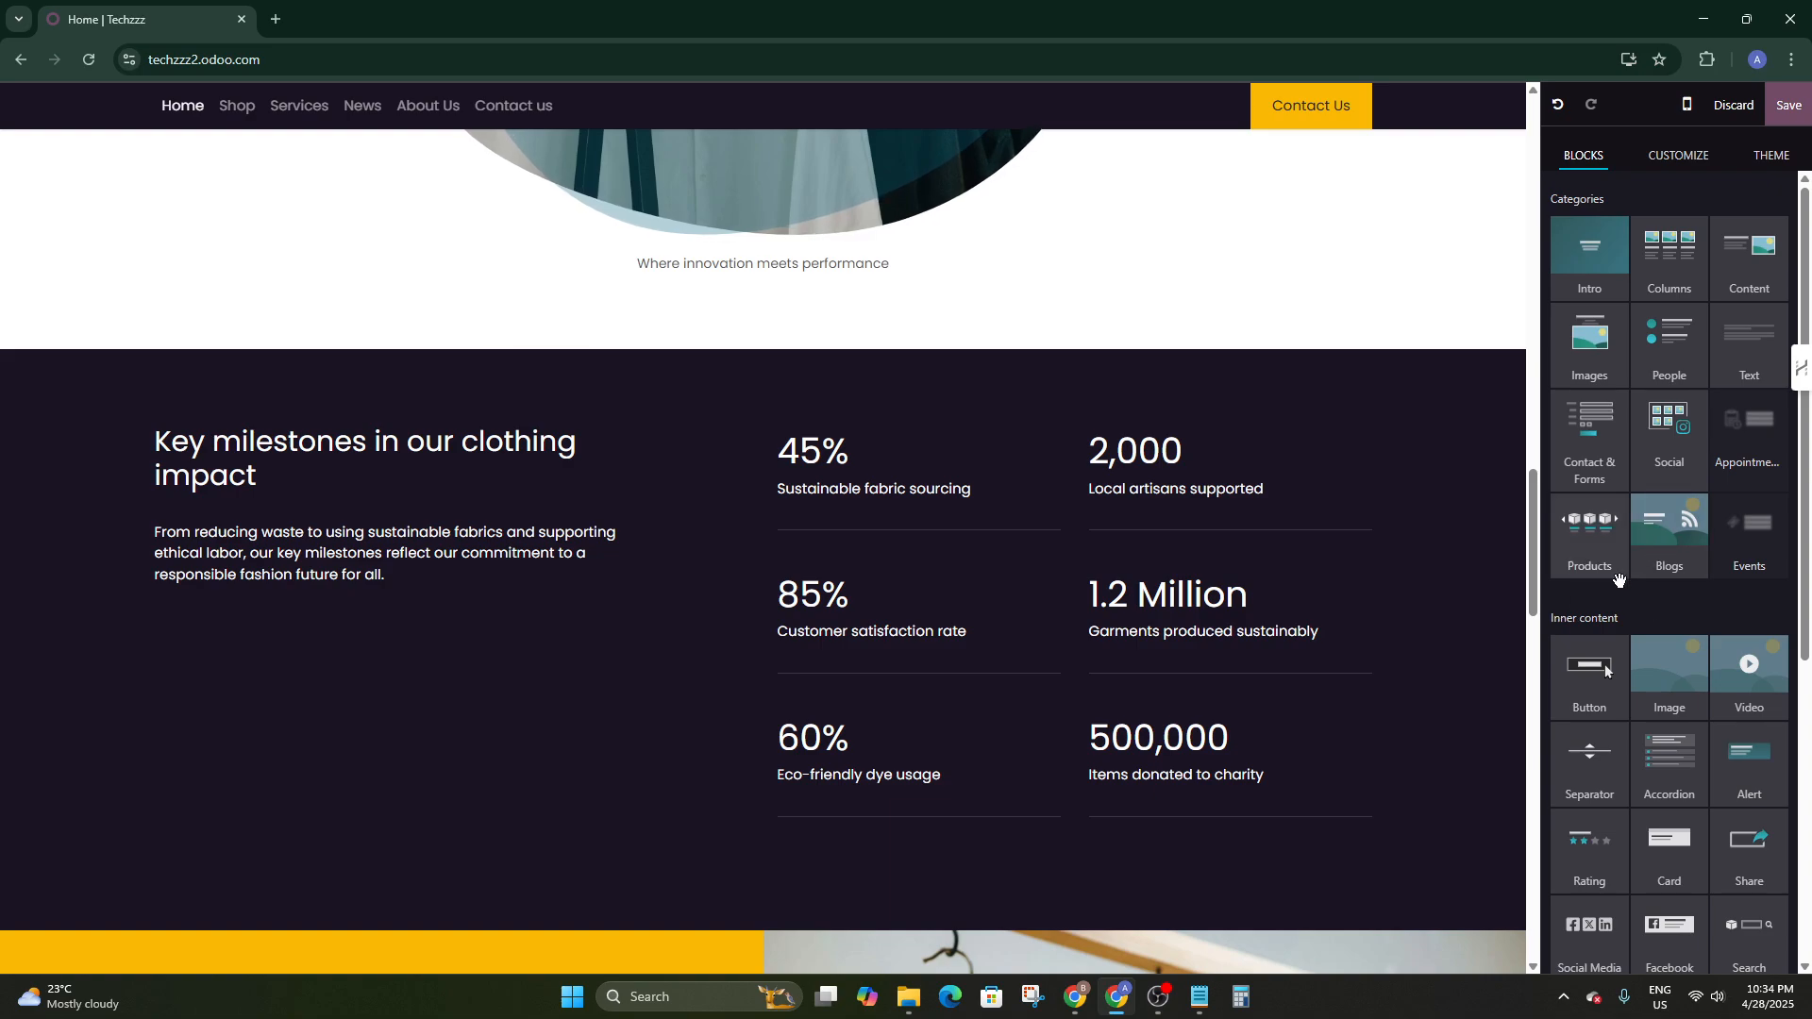
left_click_drag(1749, 666, 402, 446)
scroll(472, 444, "down", 2)
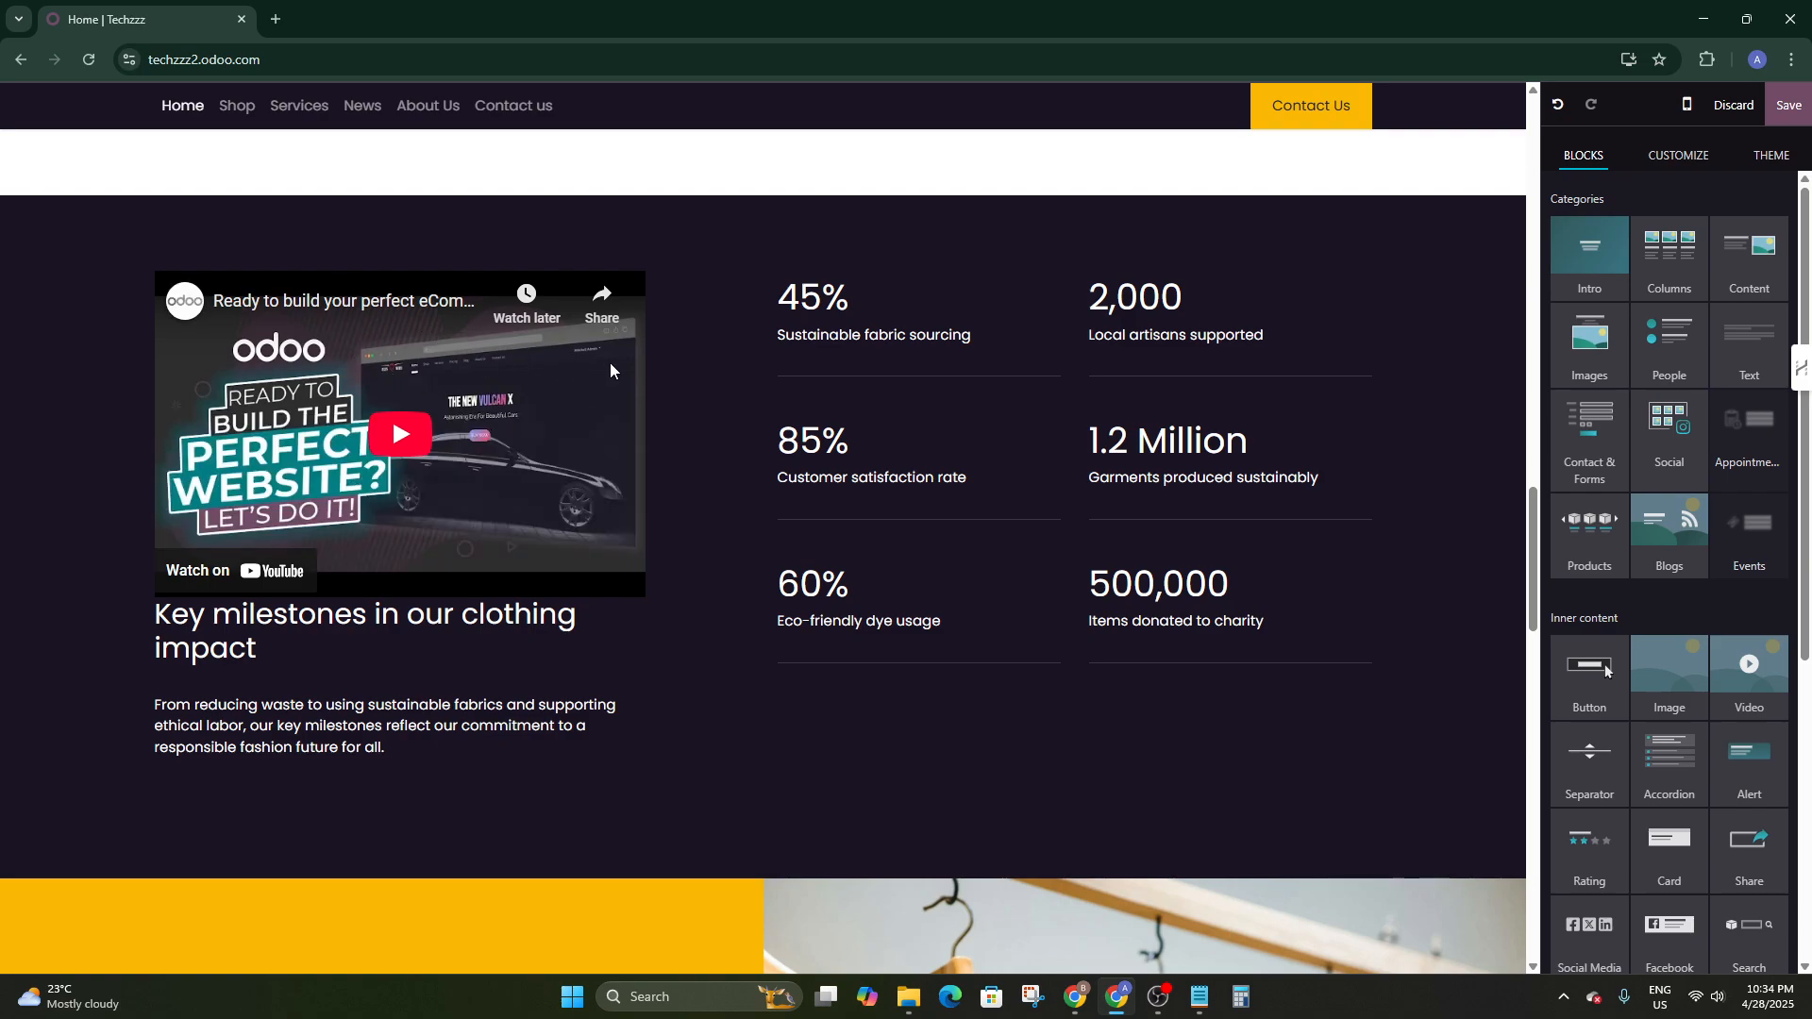
Try to delete the column holding the video and the Key milestones text, and undo the deletion
left_click(628, 455)
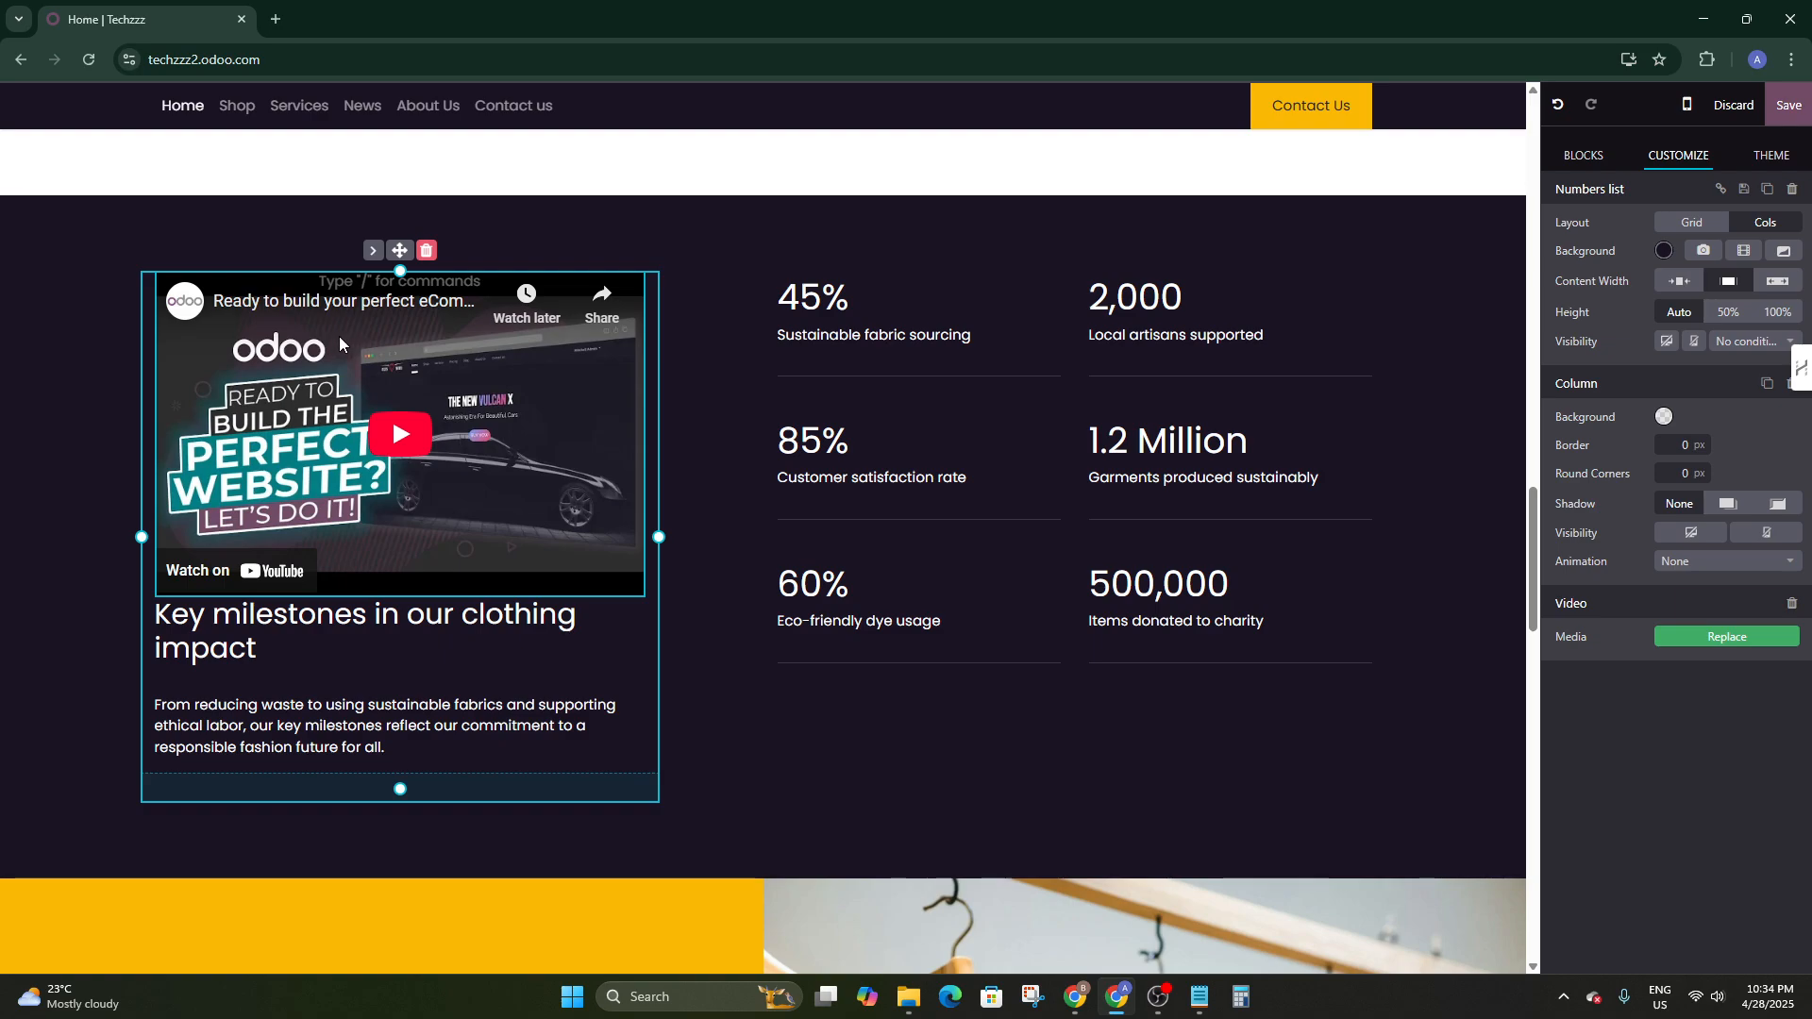
left_click(427, 251)
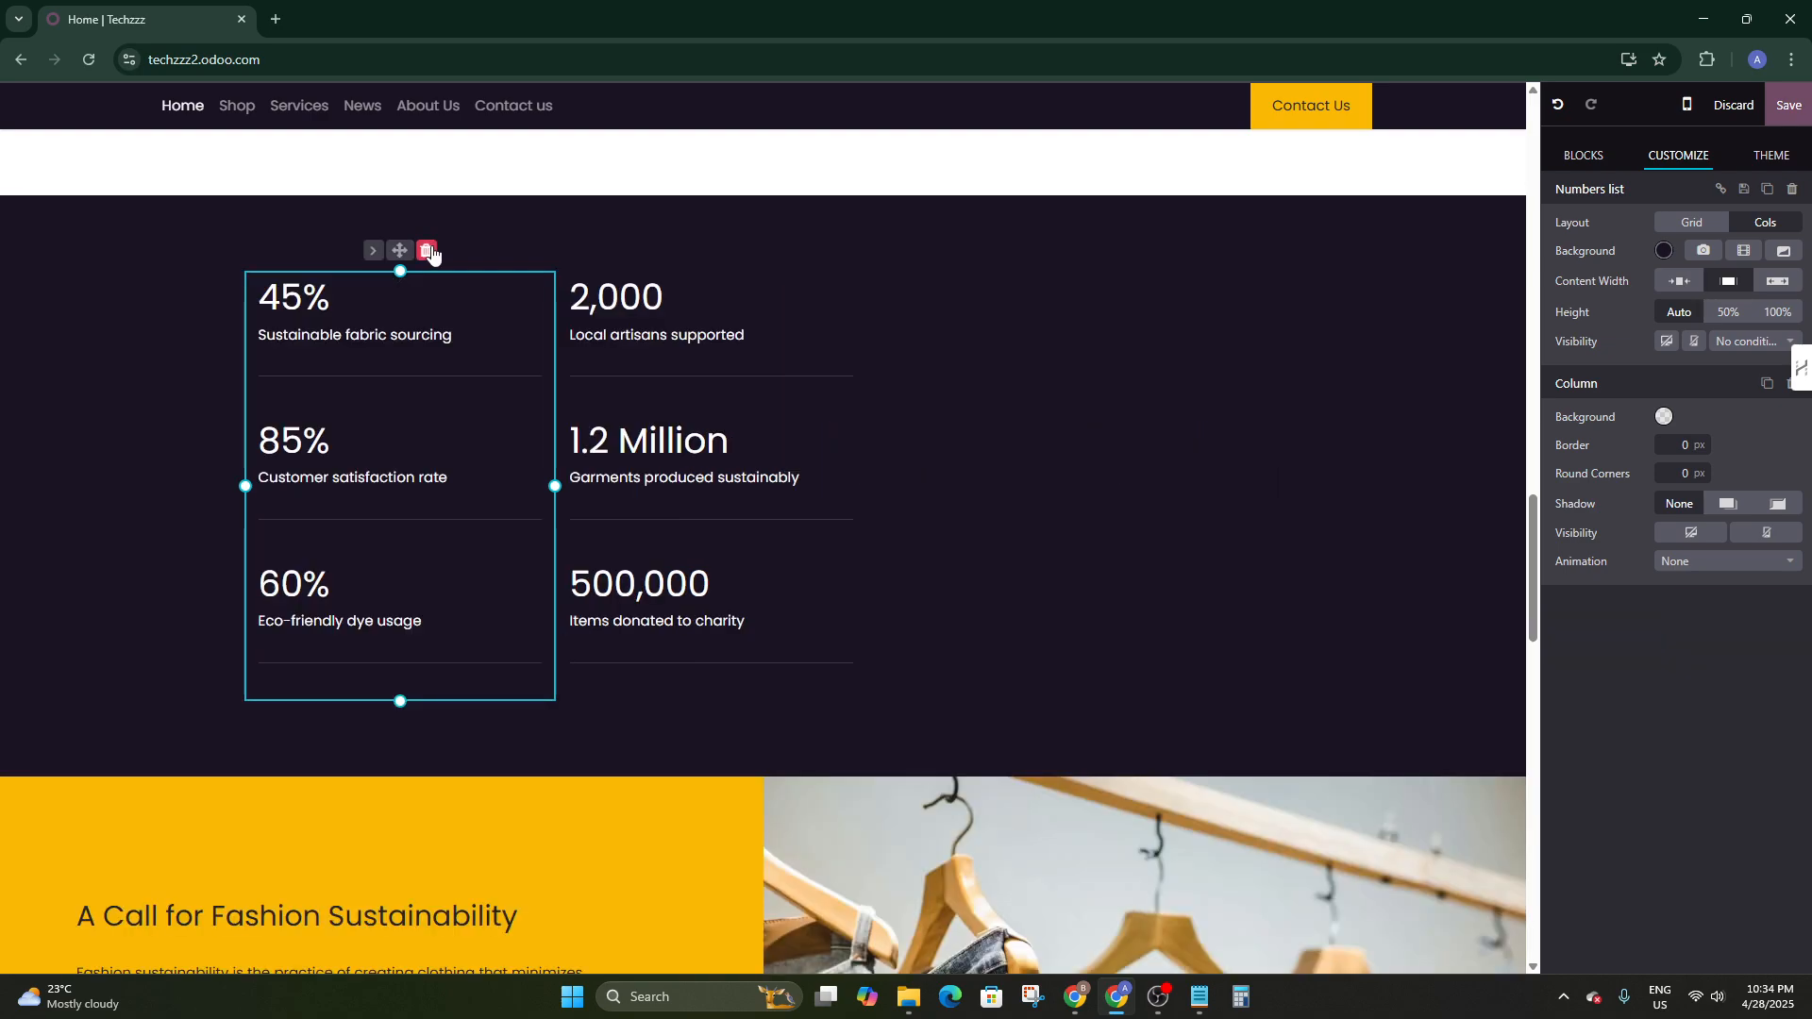
key("ctrl+z")
Try the Autoplay, Loop and Hide player controls options for the Key milestones video, and dismiss the media dialog without applying them
left_click(426, 337)
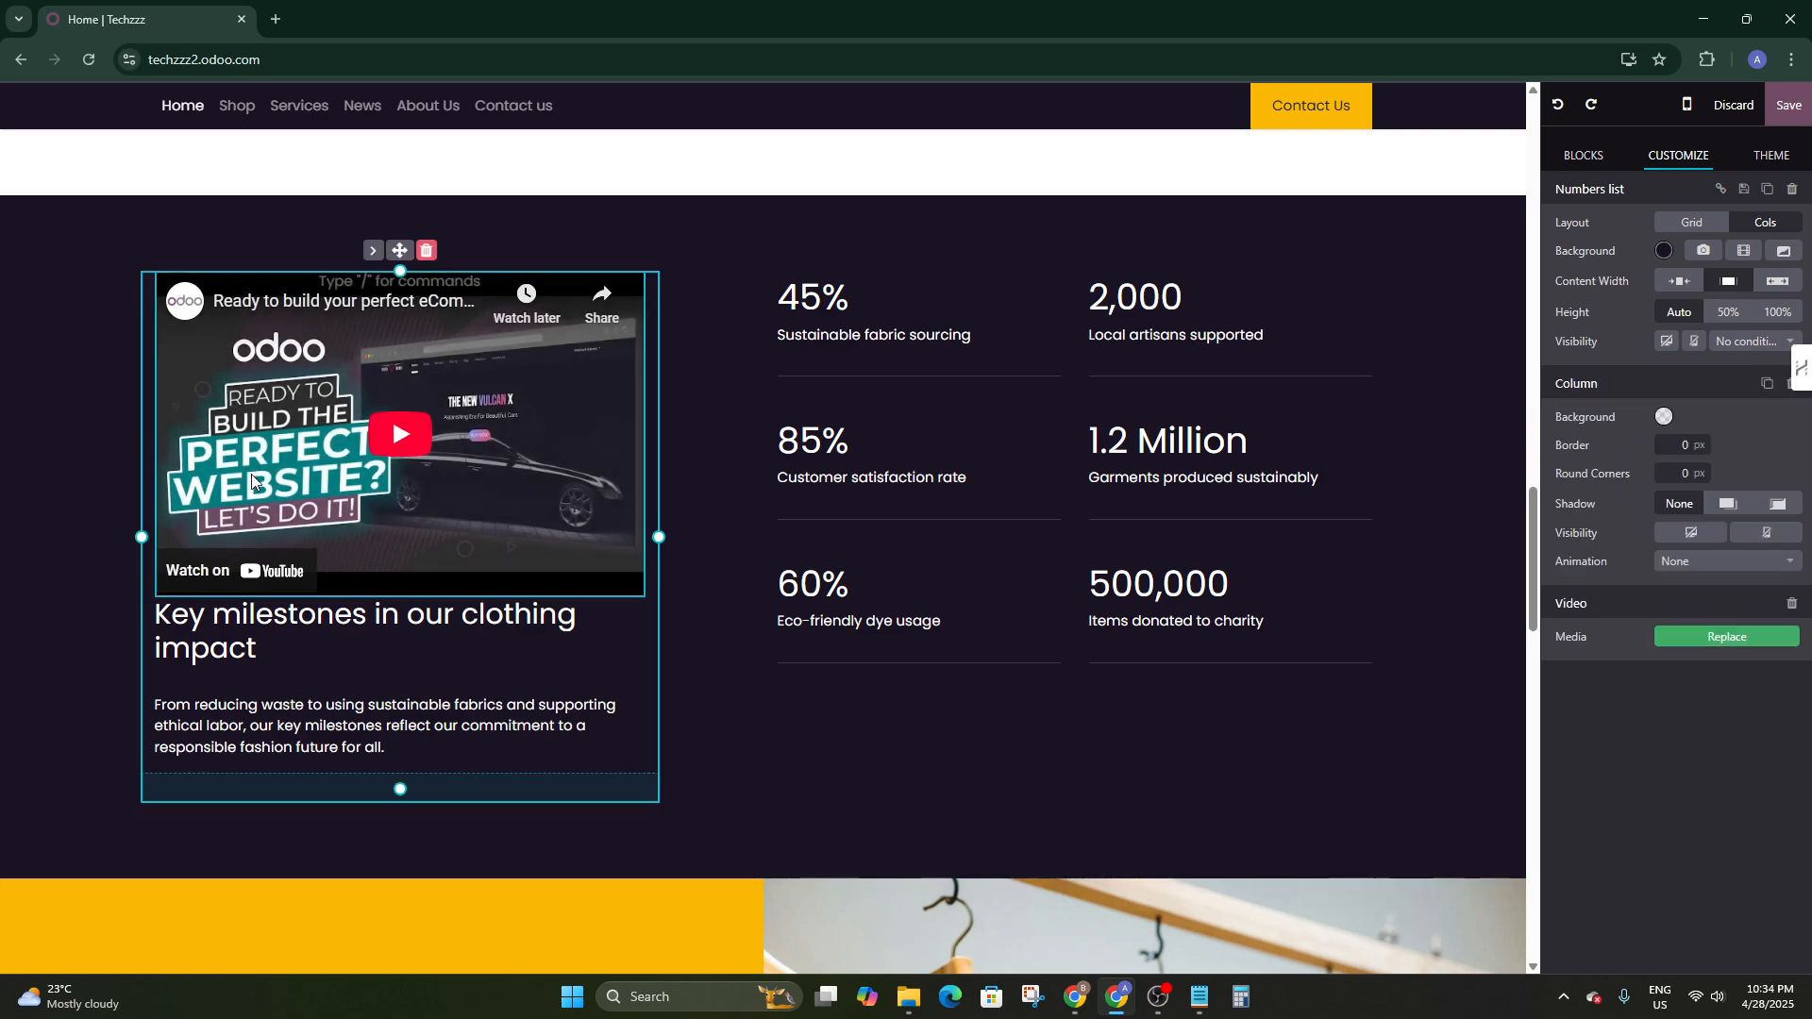
double_click(251, 474)
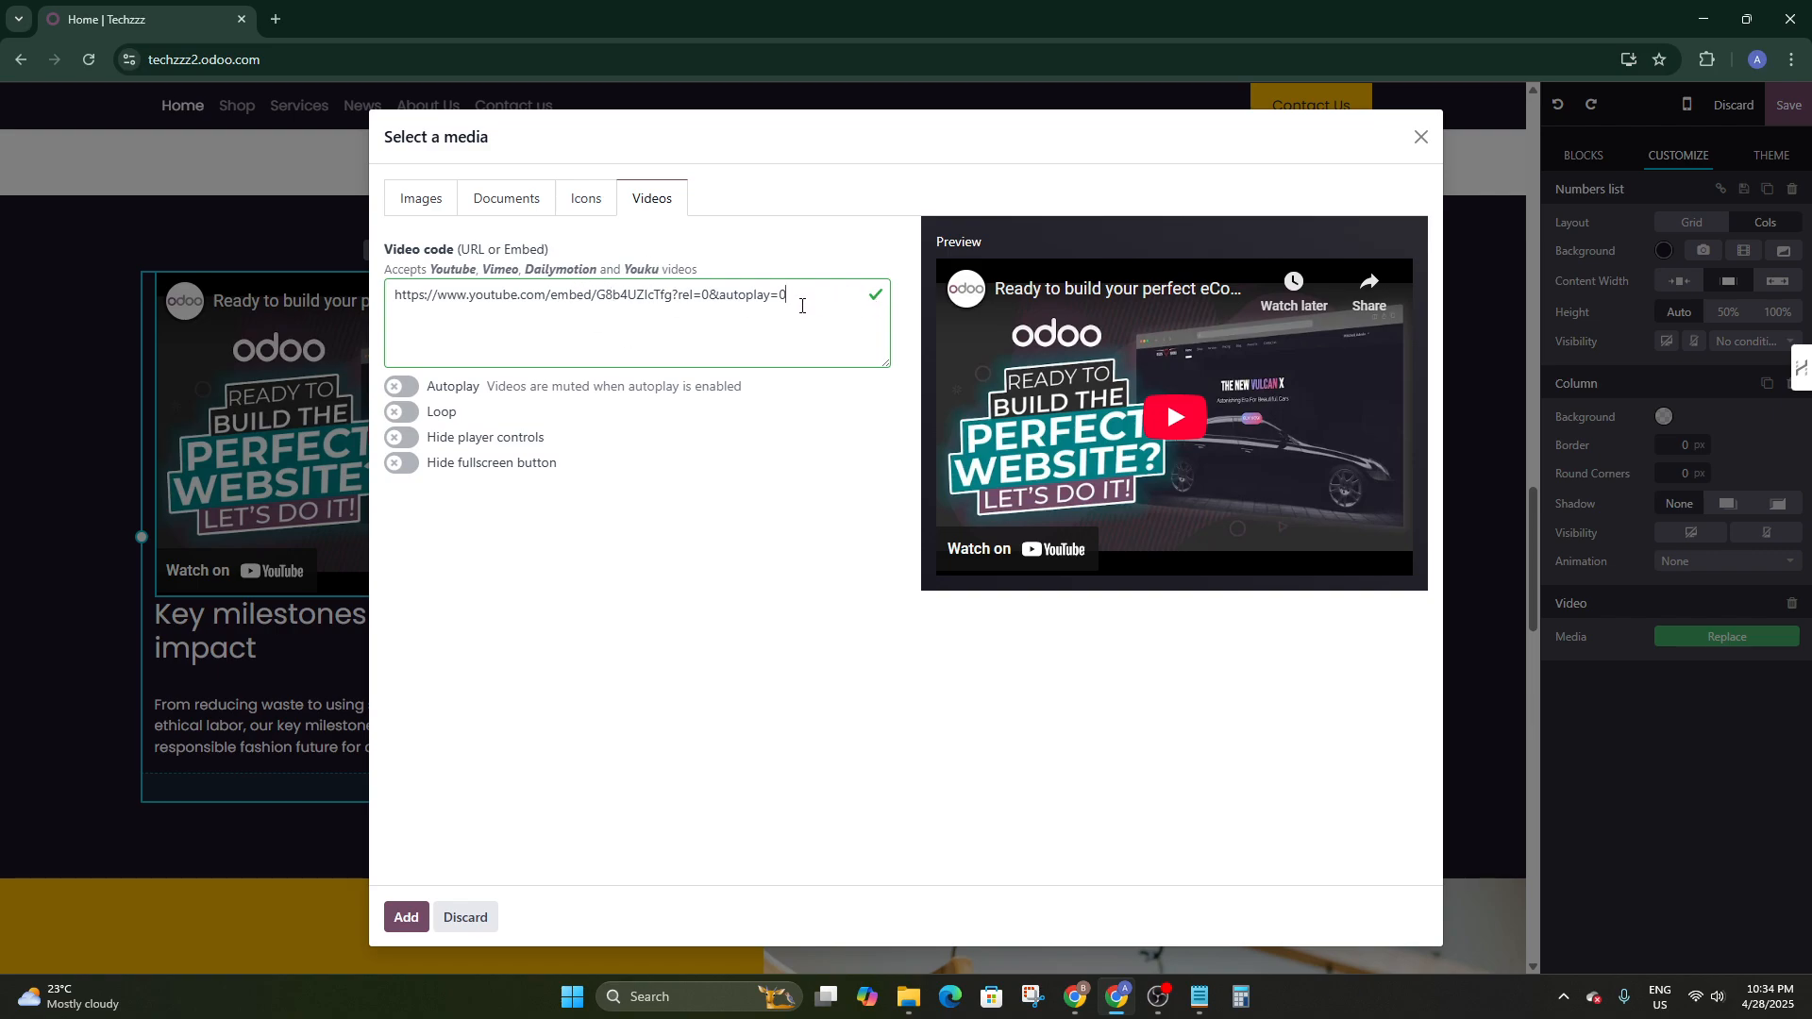
left_click_drag(802, 305, 244, 269)
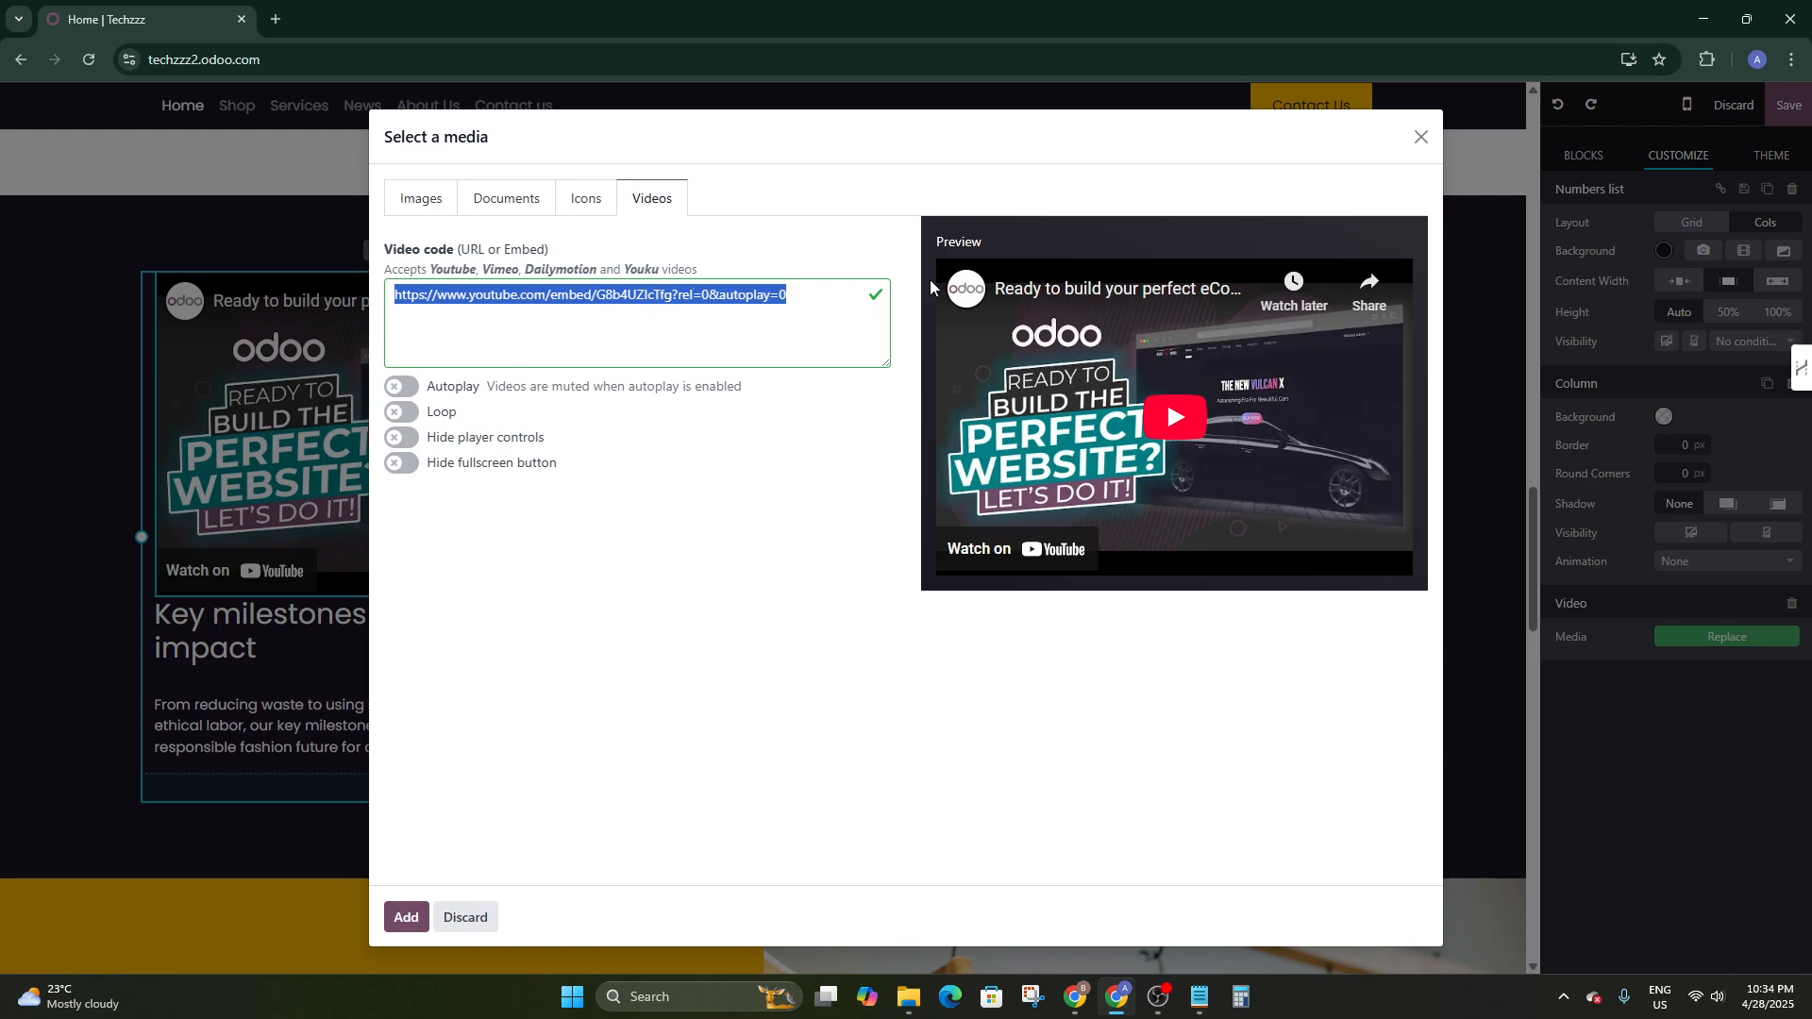
left_click(416, 196)
left_click(506, 198)
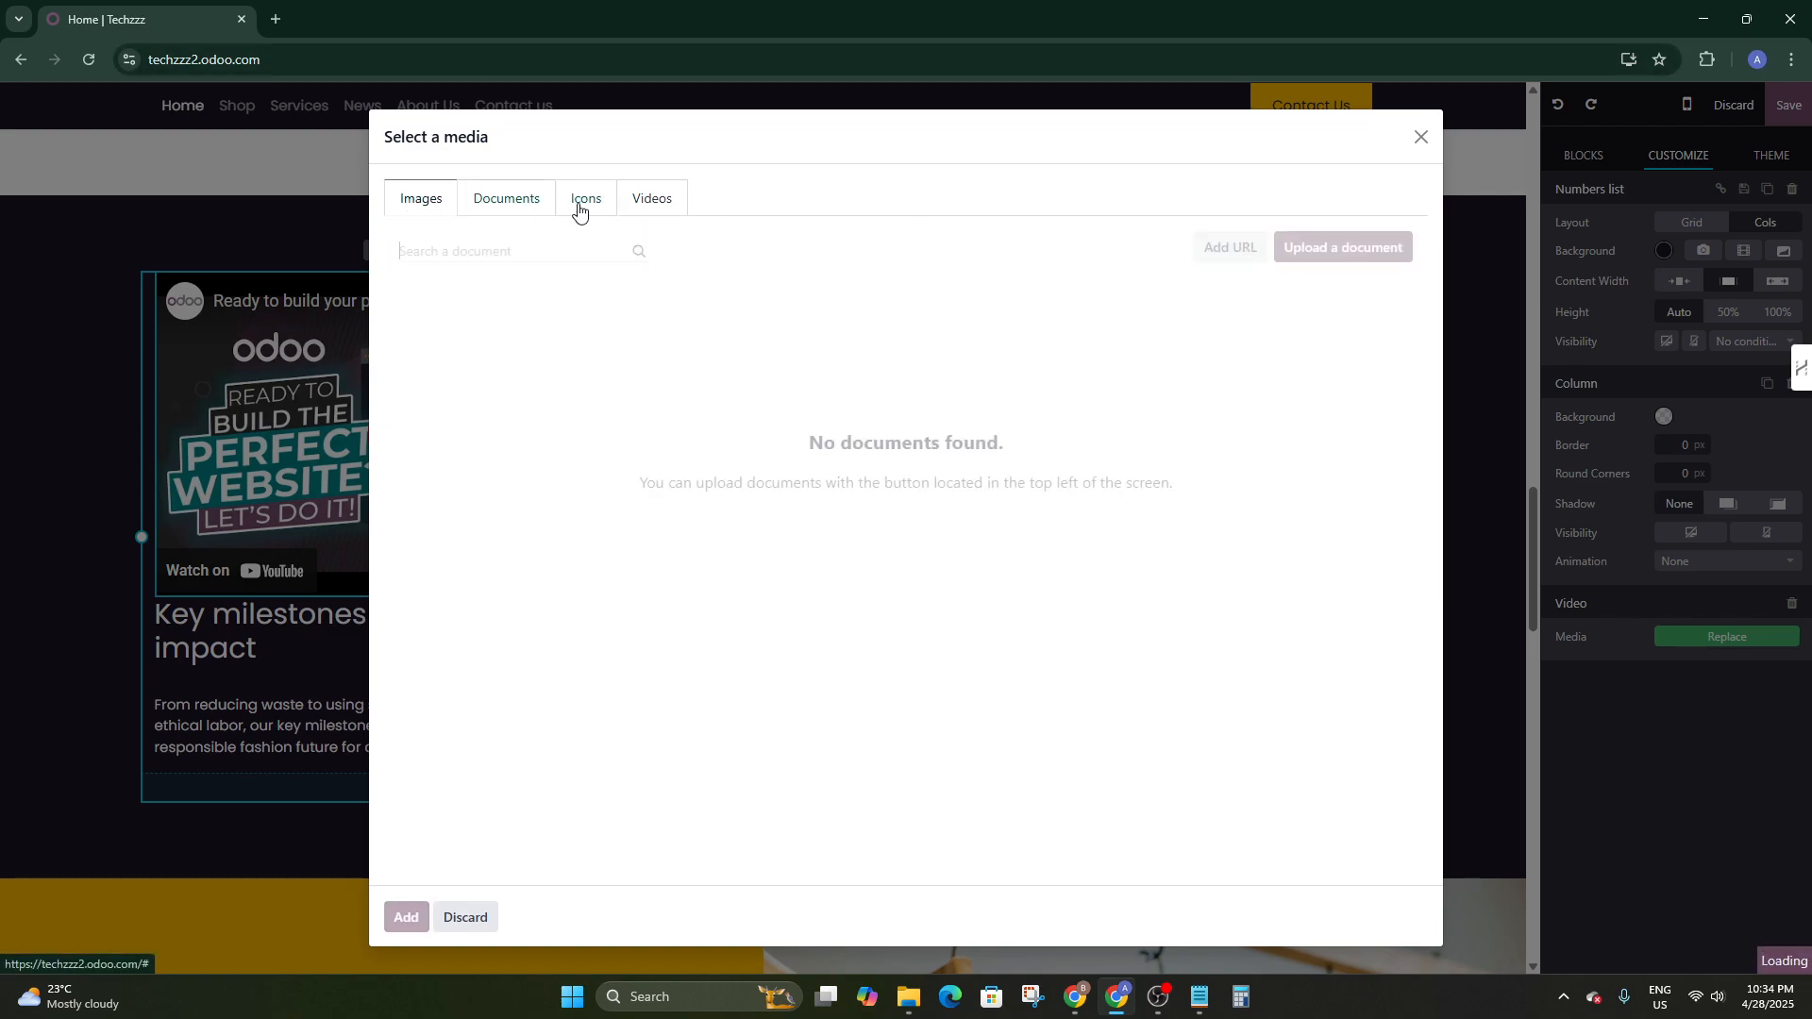
left_click(651, 200)
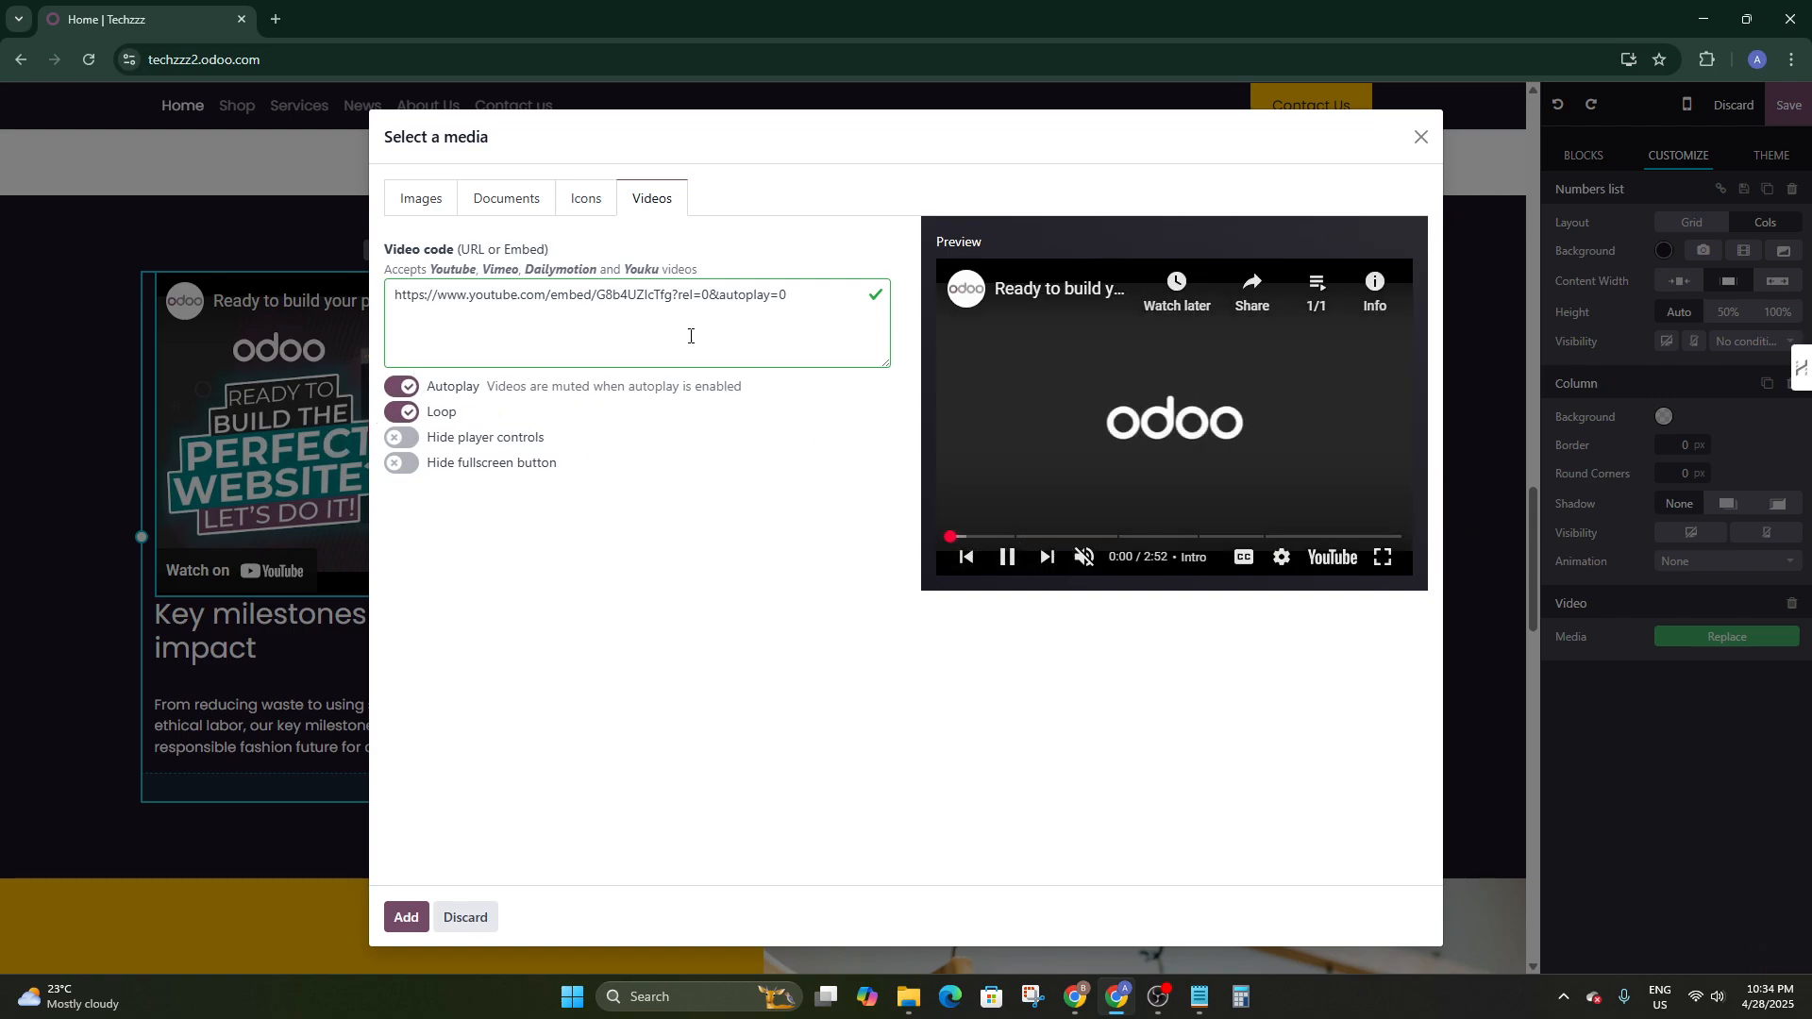
left_click(402, 437)
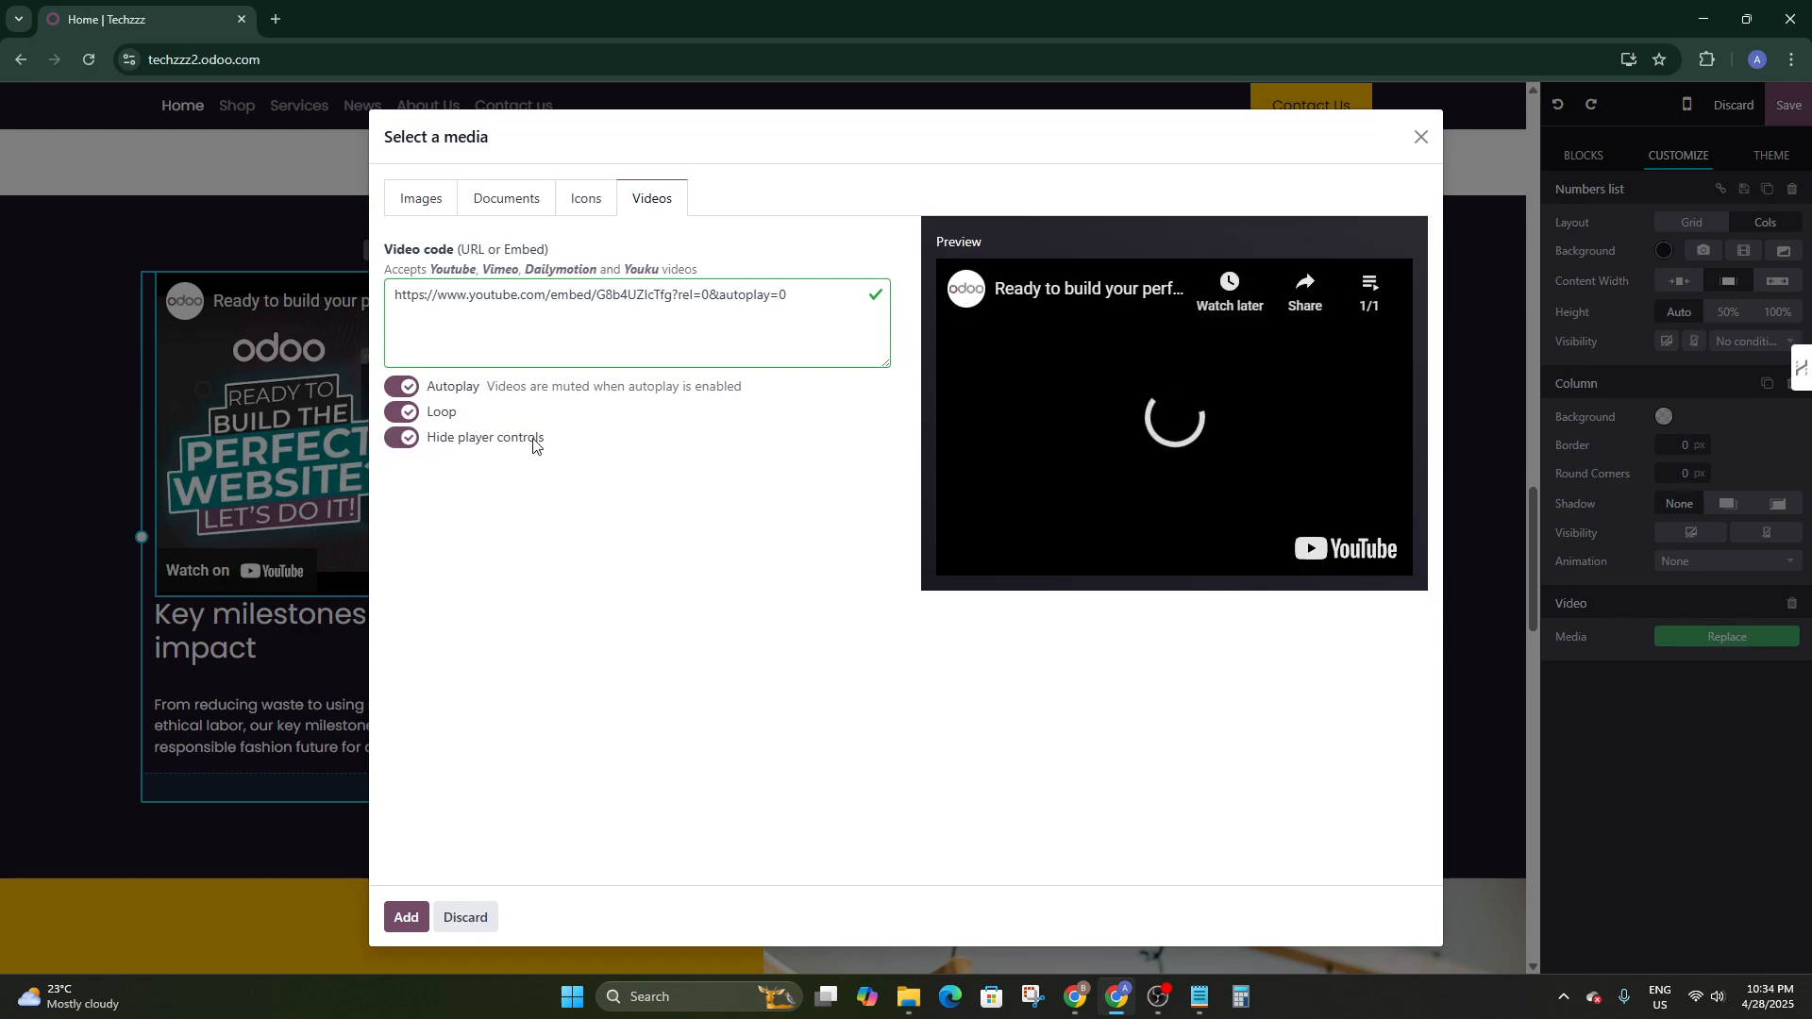
left_click(1421, 137)
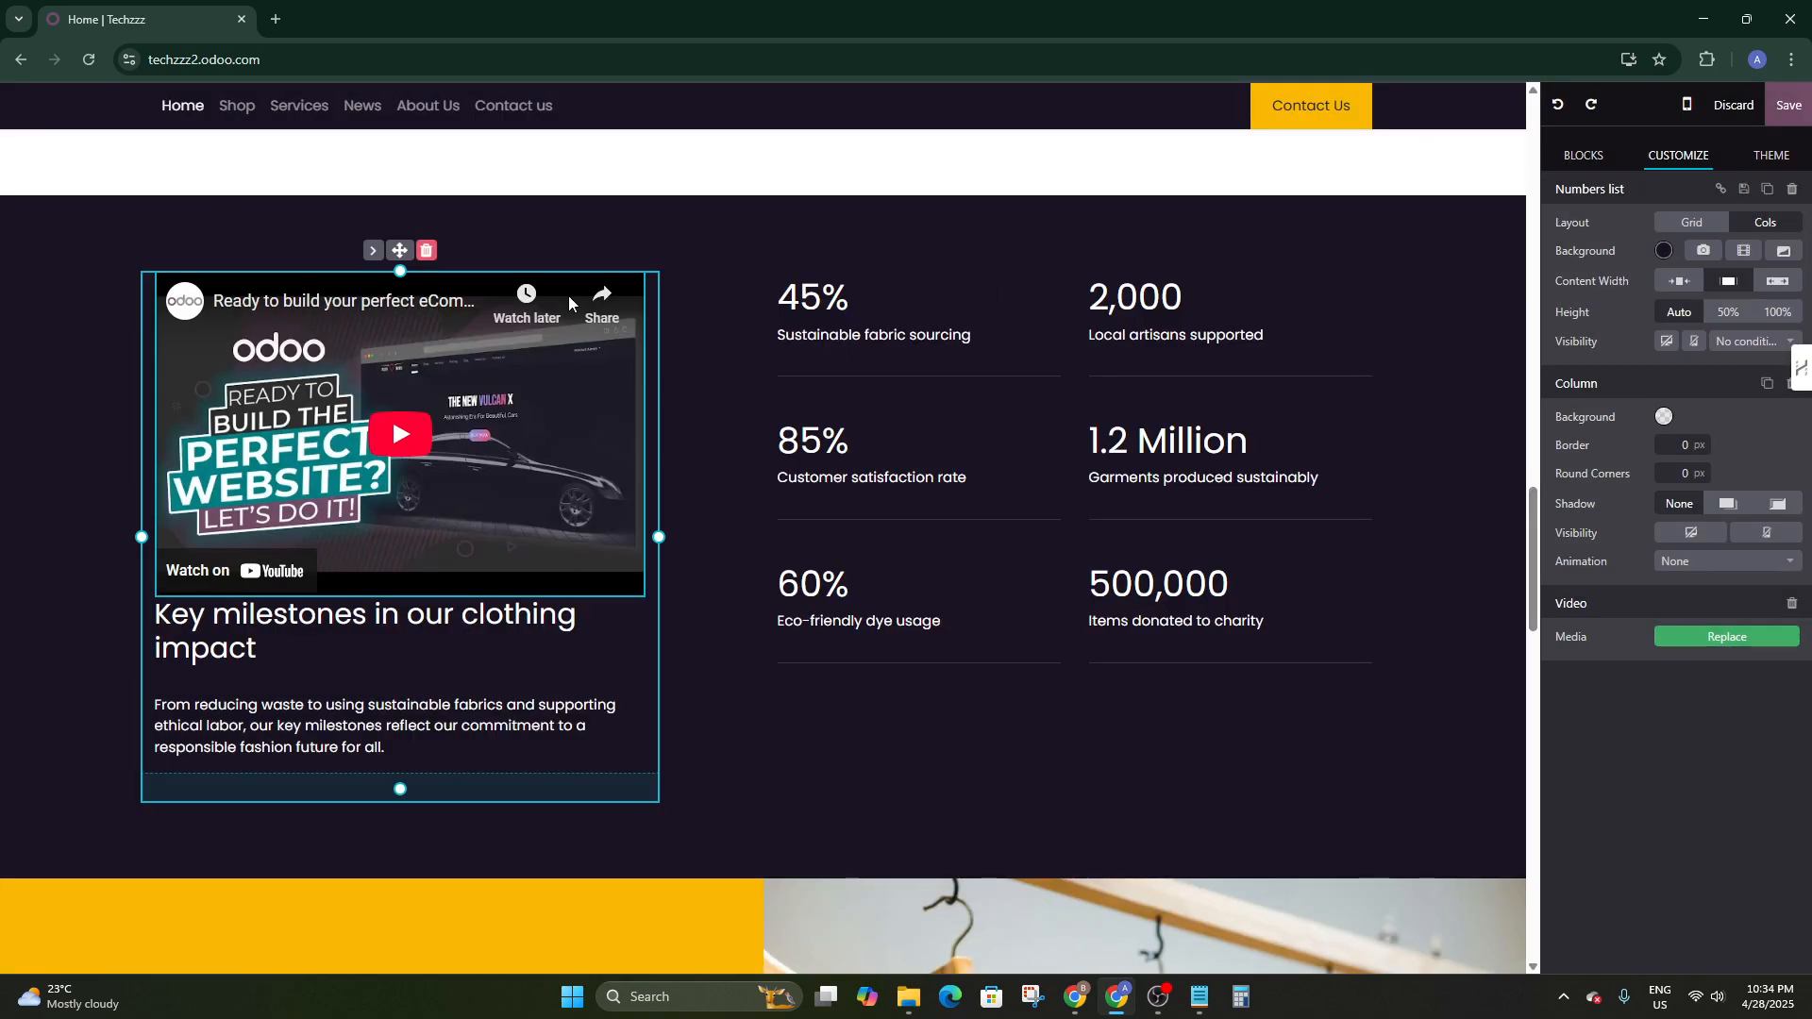
Enable Autoplay and Hide player controls for the Key milestones video and apply the media settings
double_click(460, 371)
left_click(401, 386)
left_click(413, 437)
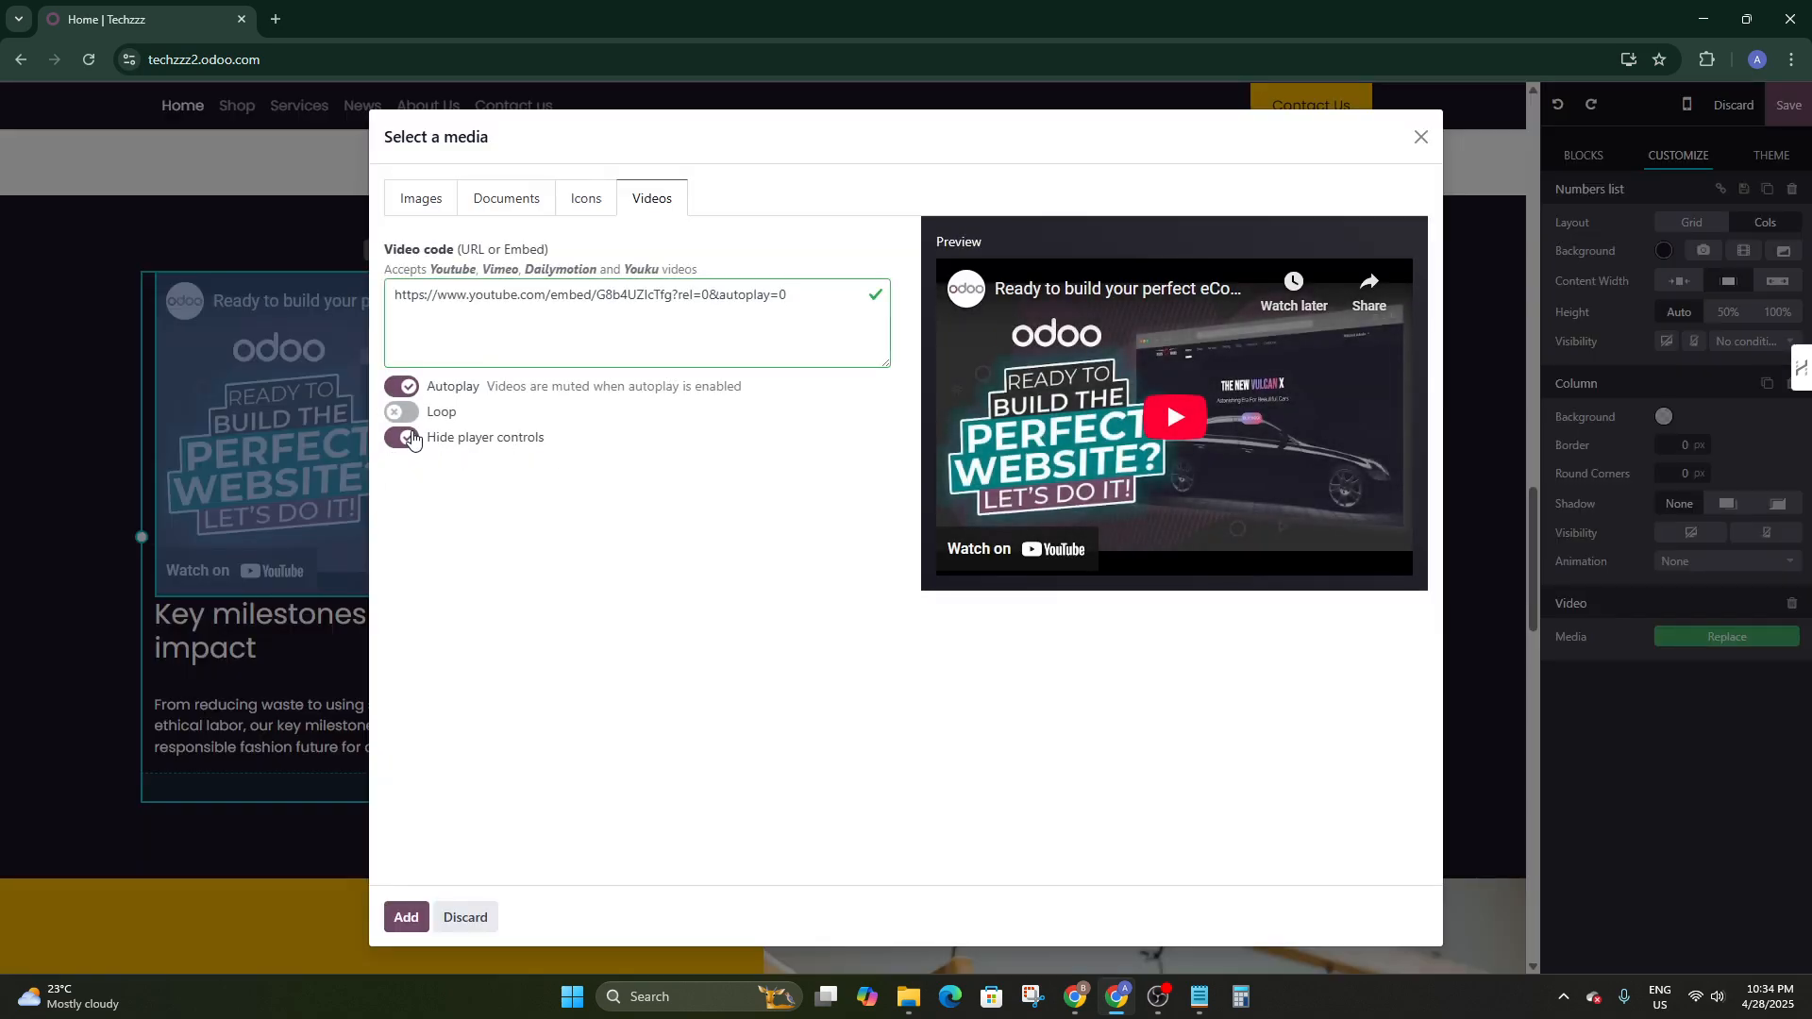
left_click(406, 916)
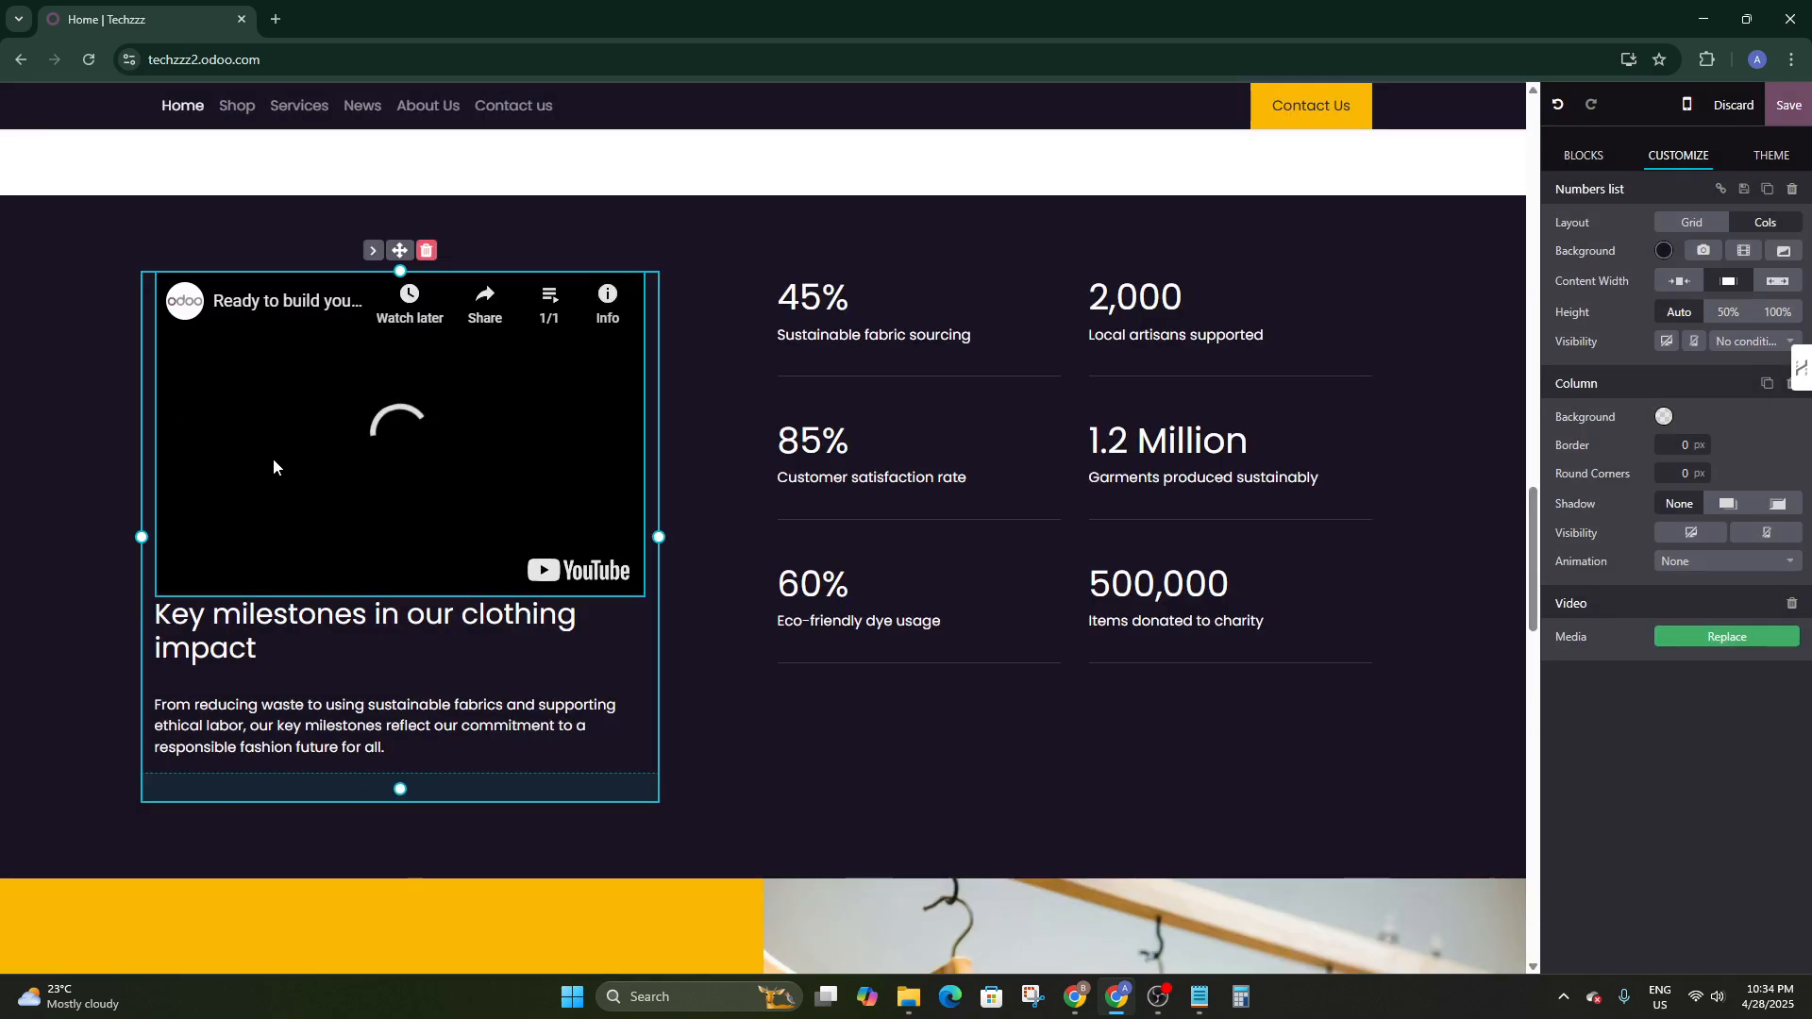
left_click(41, 530)
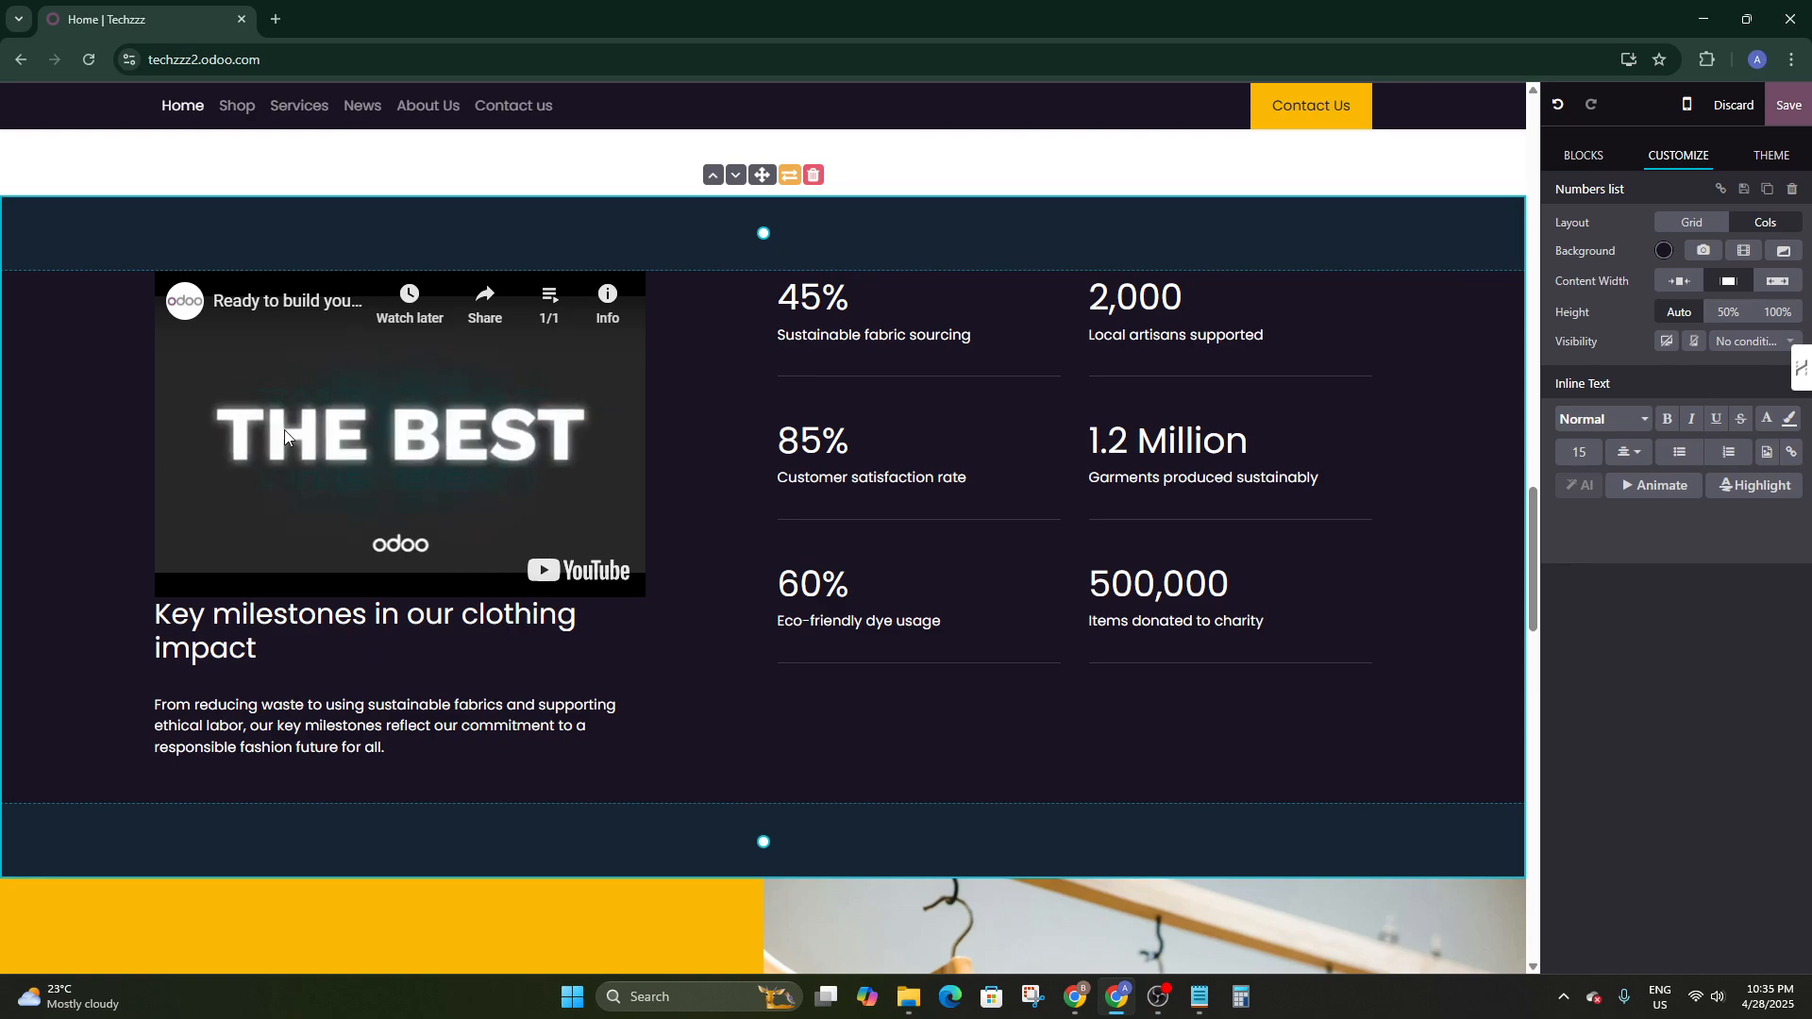
Review the homepage sections, from the autoplaying Key milestones video through the Working Together image and product lists up to the hero
scroll(548, 531, "up", 6)
scroll(548, 531, "down", 4)
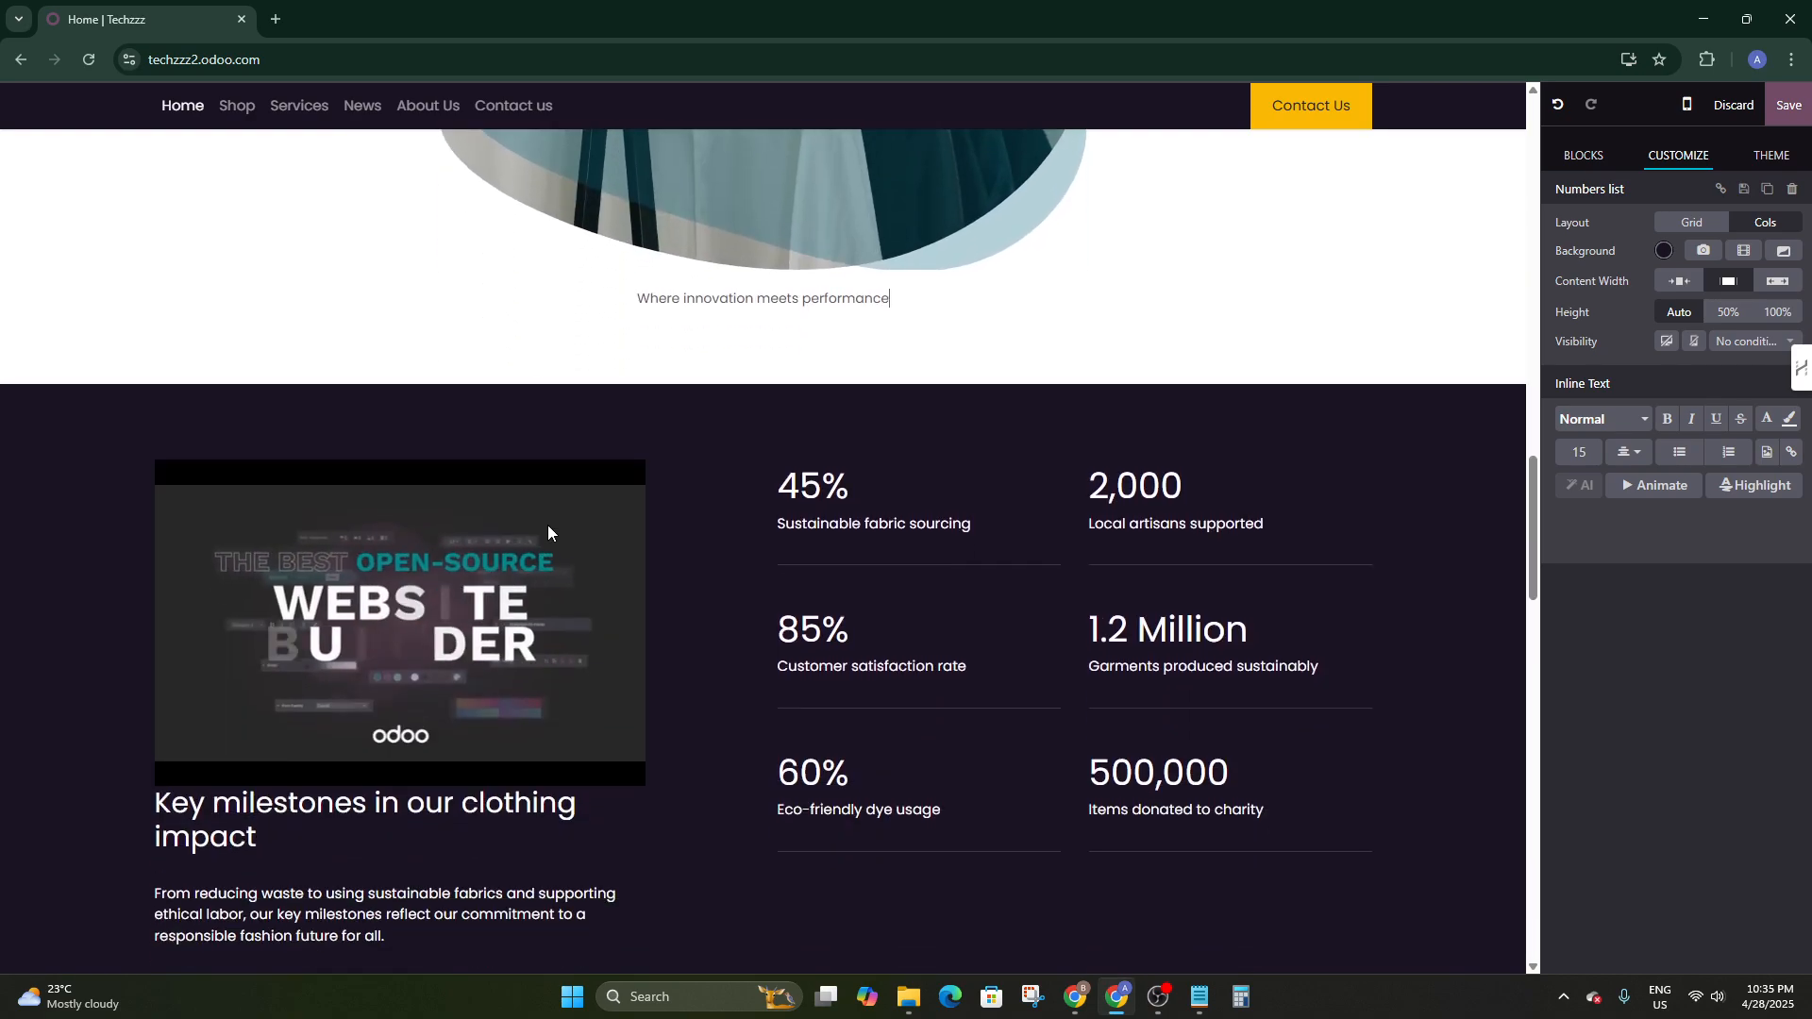
scroll(587, 668, "up", 2)
scroll(586, 676, "down", 4)
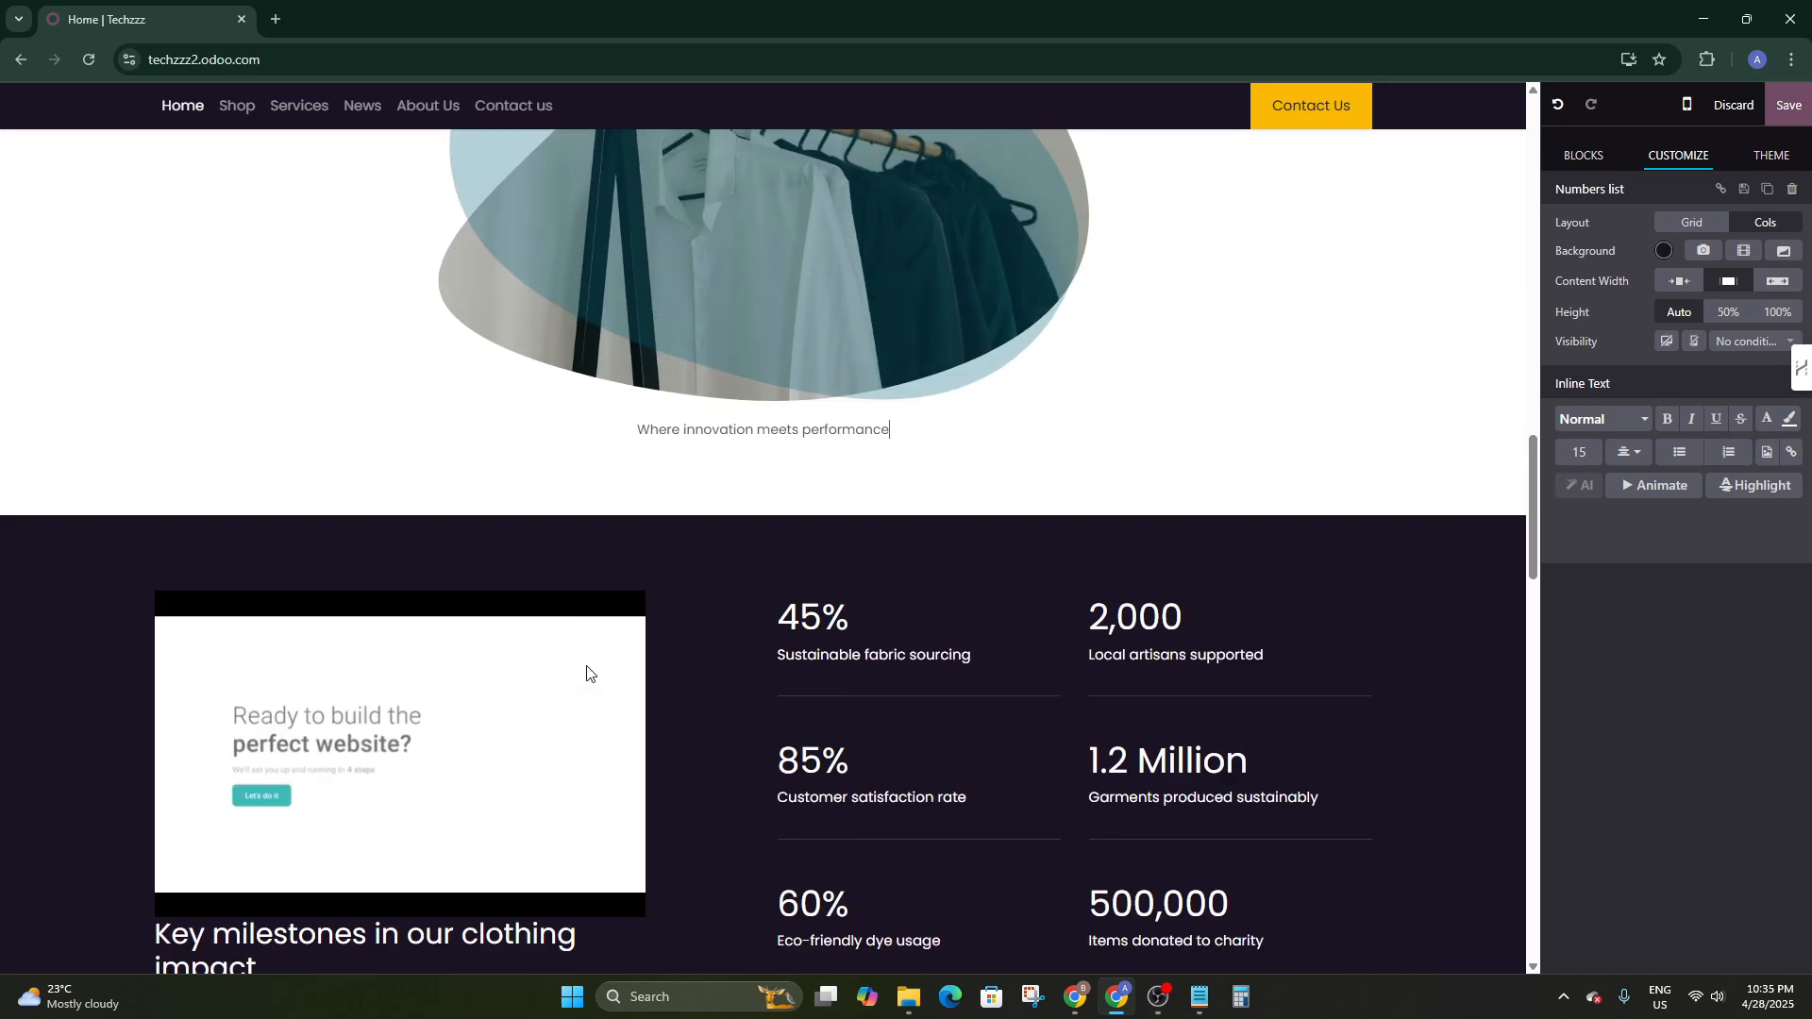
scroll(586, 668, "up", 5)
scroll(586, 660, "down", 2)
scroll(546, 651, "up", 15)
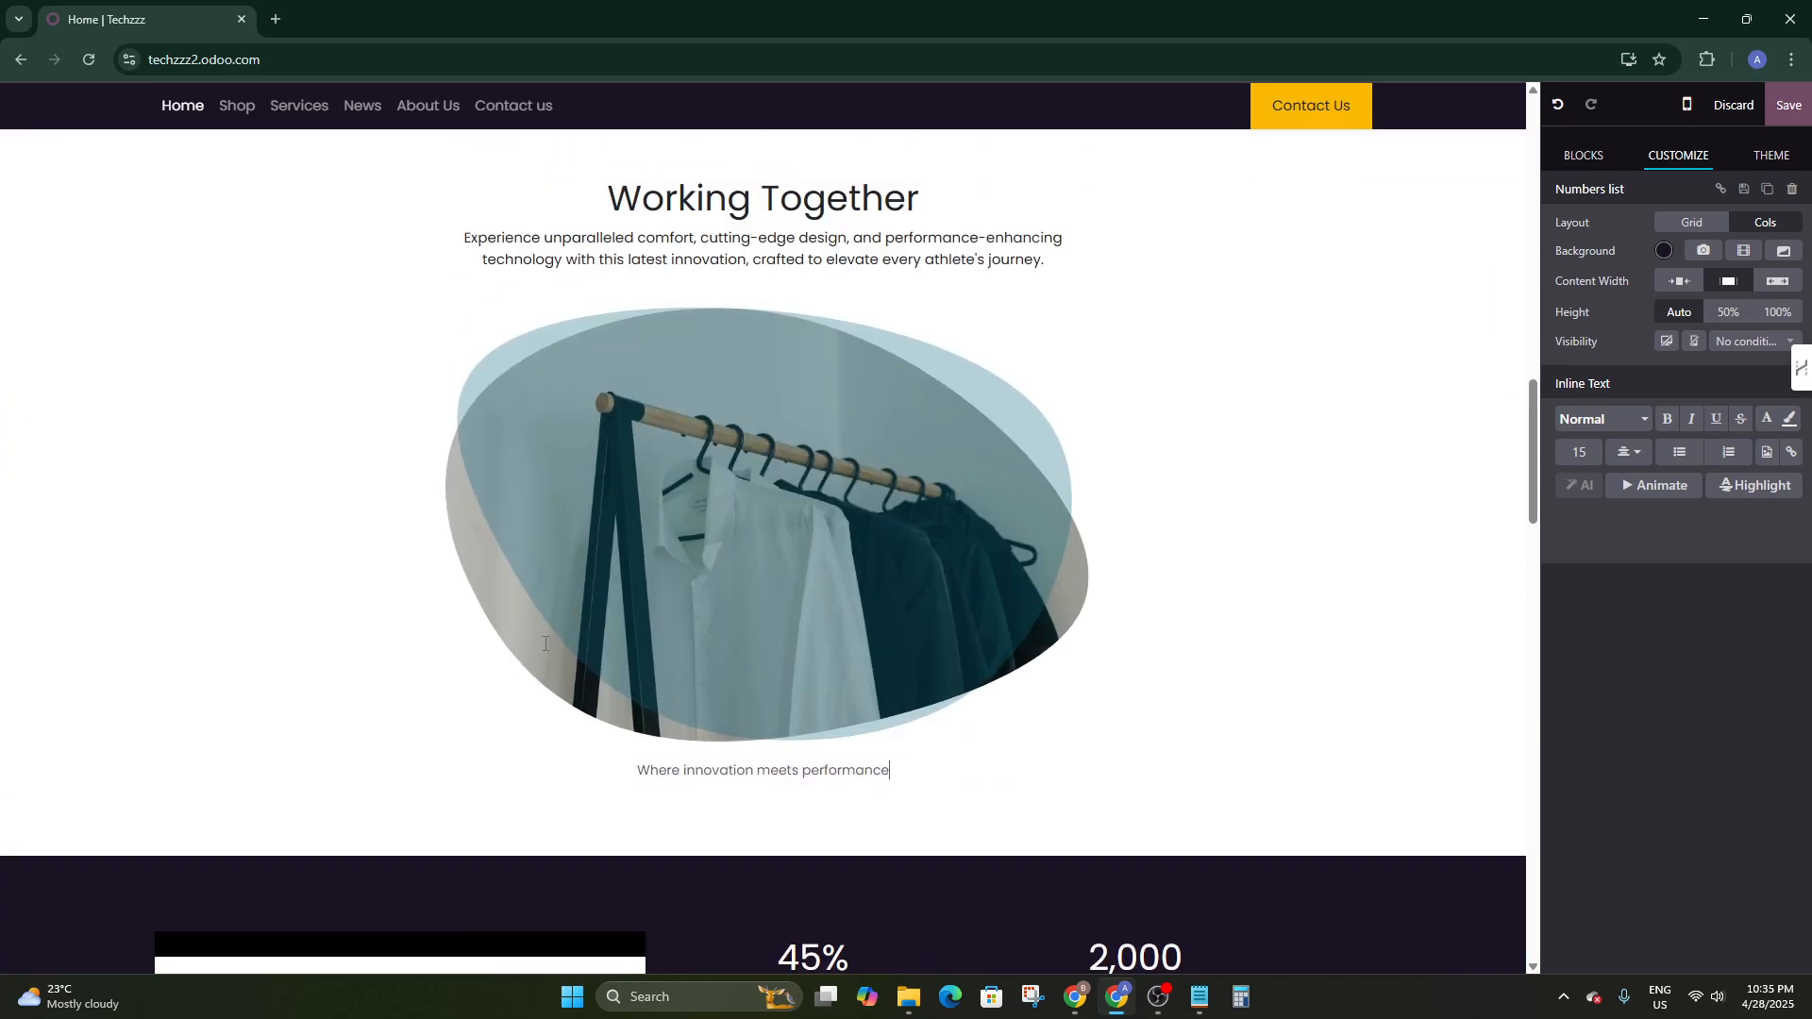
scroll(544, 651, "down", 18)
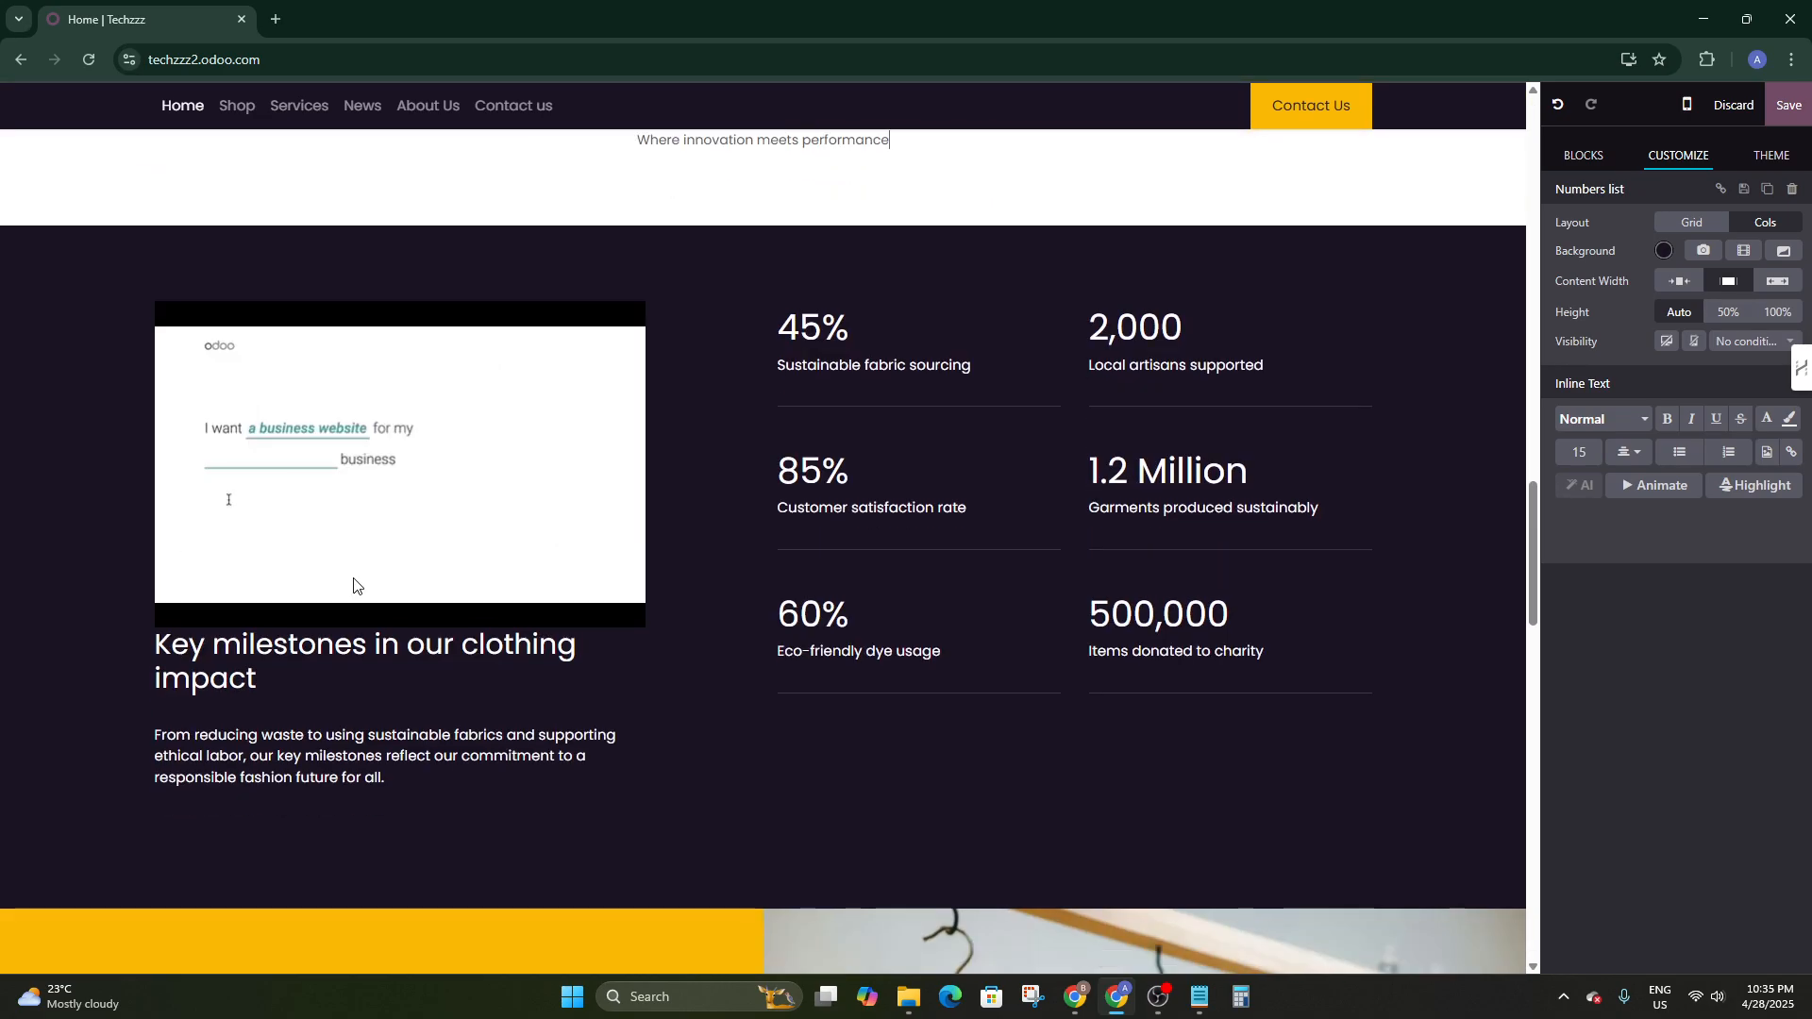
scroll(440, 411, "up", 6)
scroll(440, 411, "up", 20)
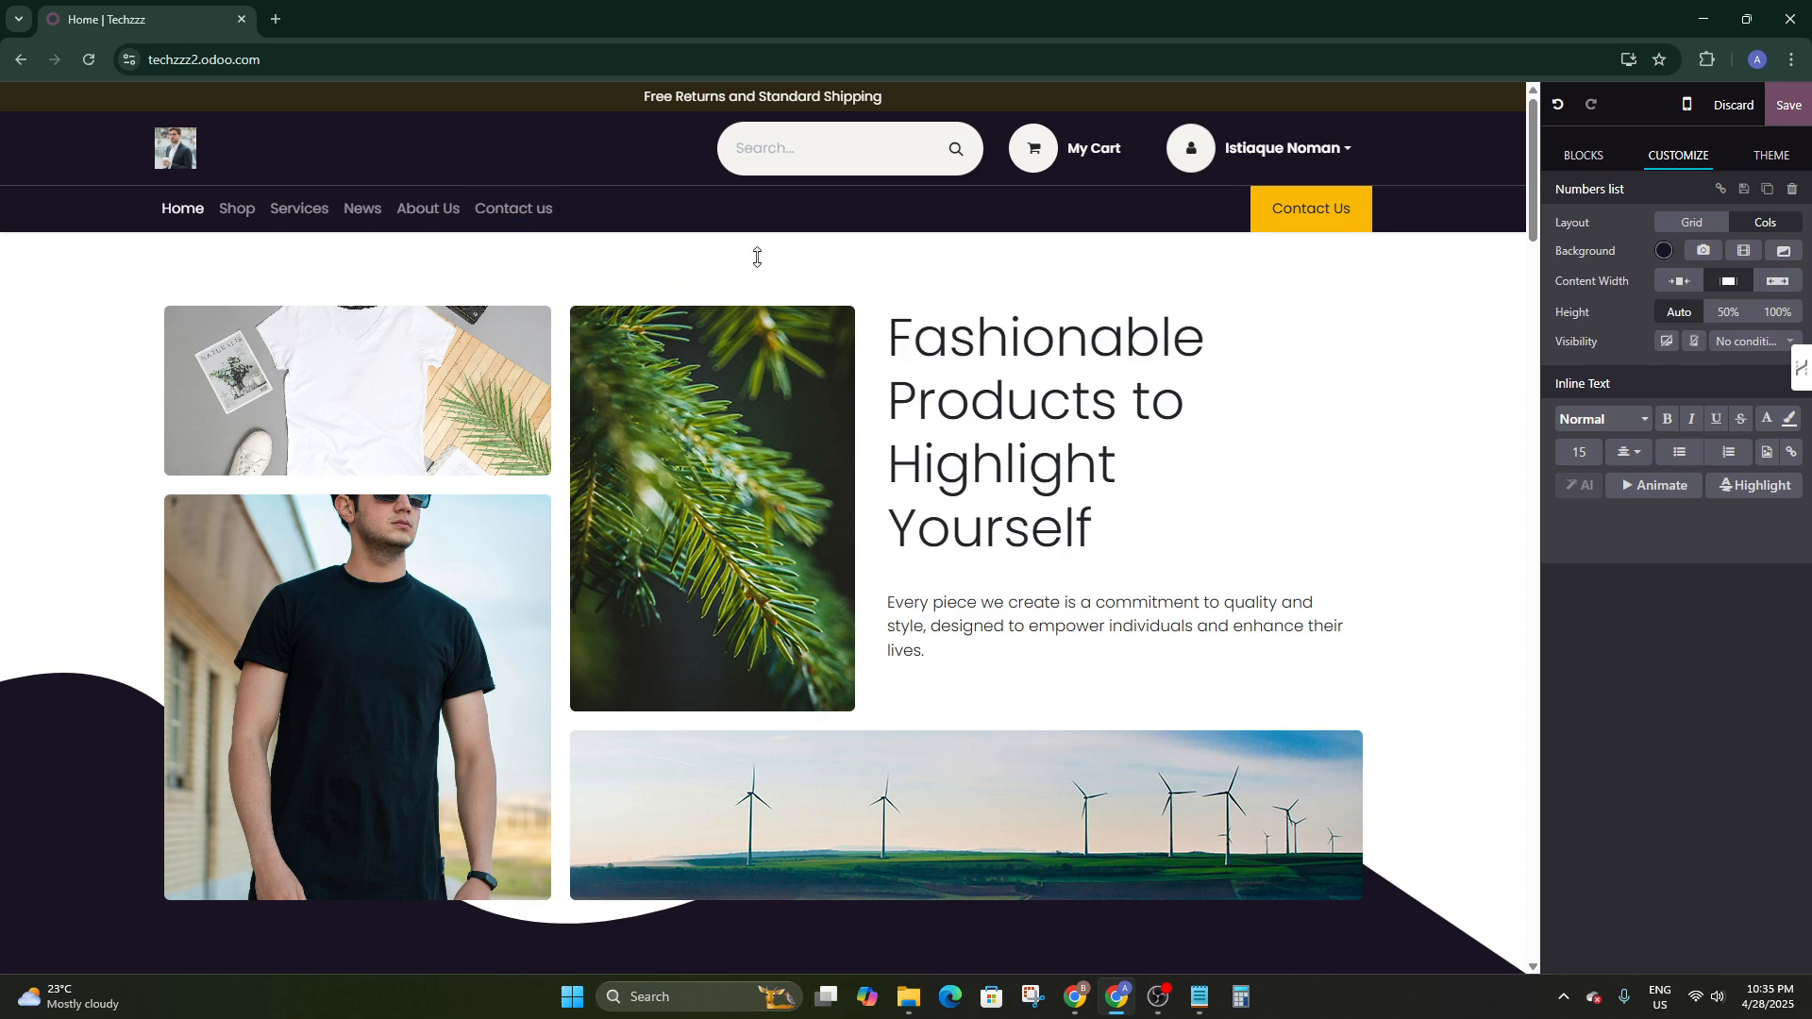
scroll(953, 307, "down", 7)
scroll(953, 306, "up", 7)
scroll(953, 306, "down", 9)
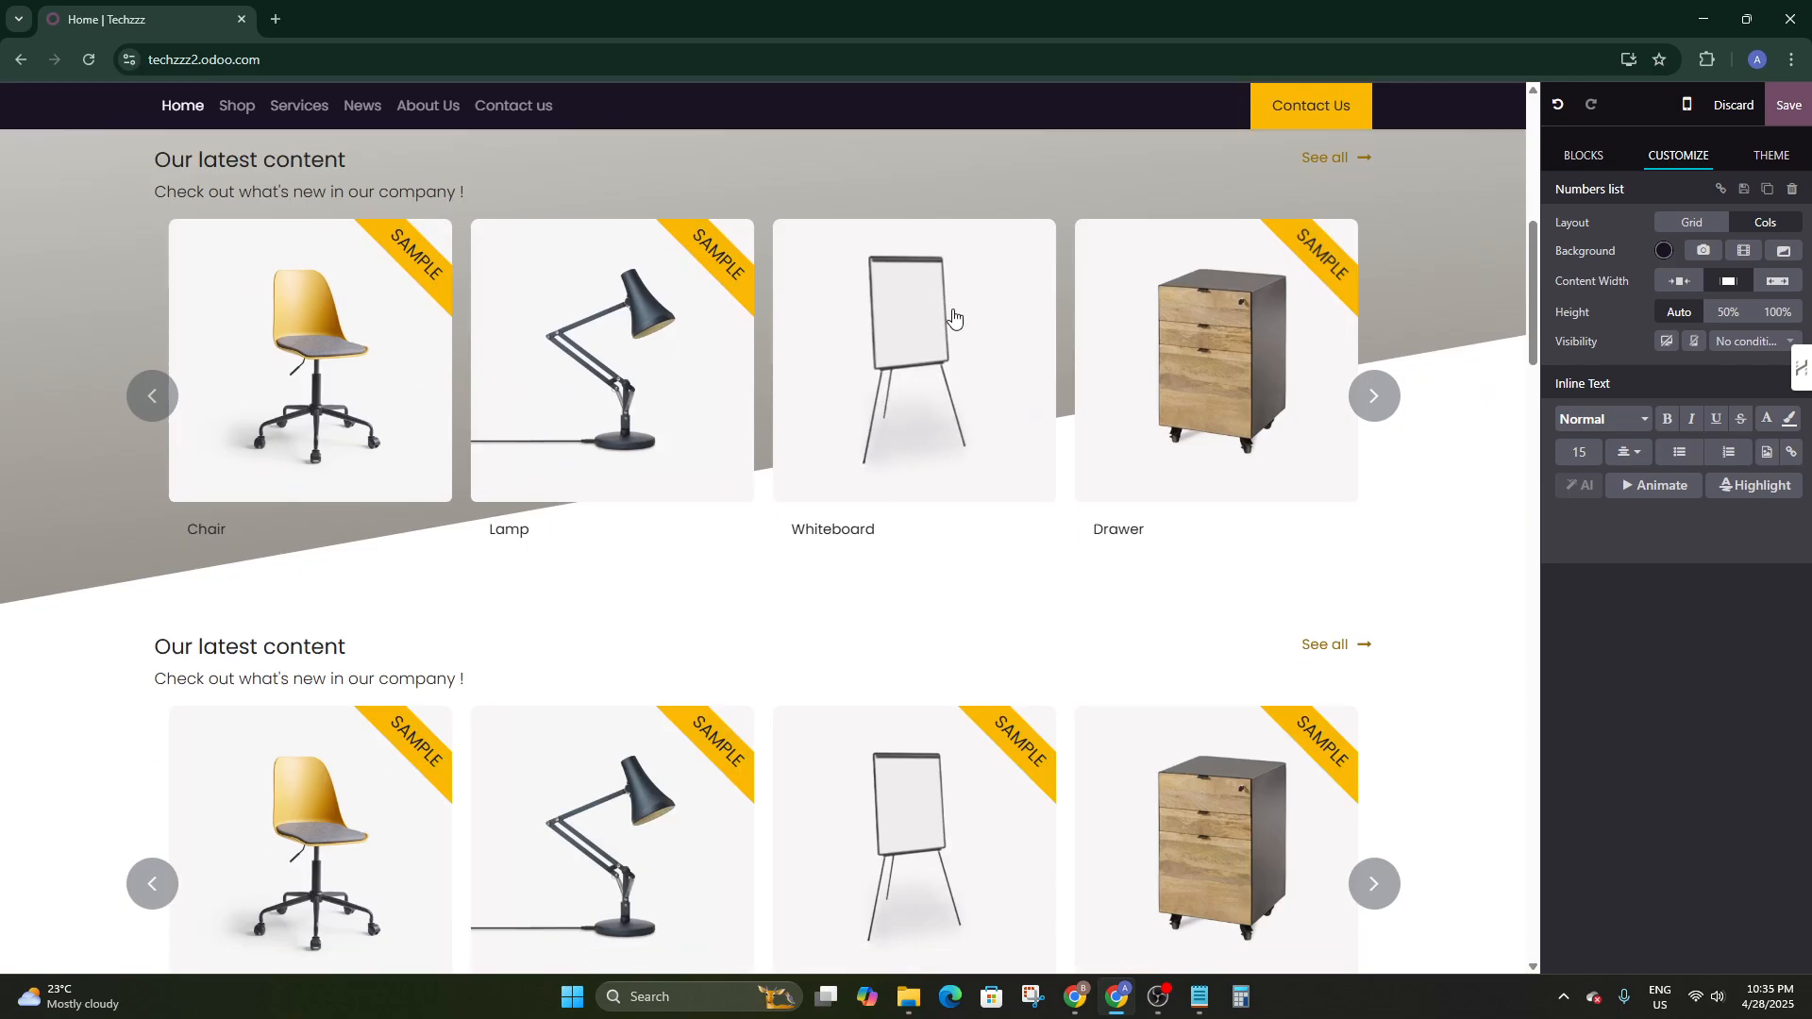
scroll(953, 309, "up", 3)
scroll(954, 310, "up", 6)
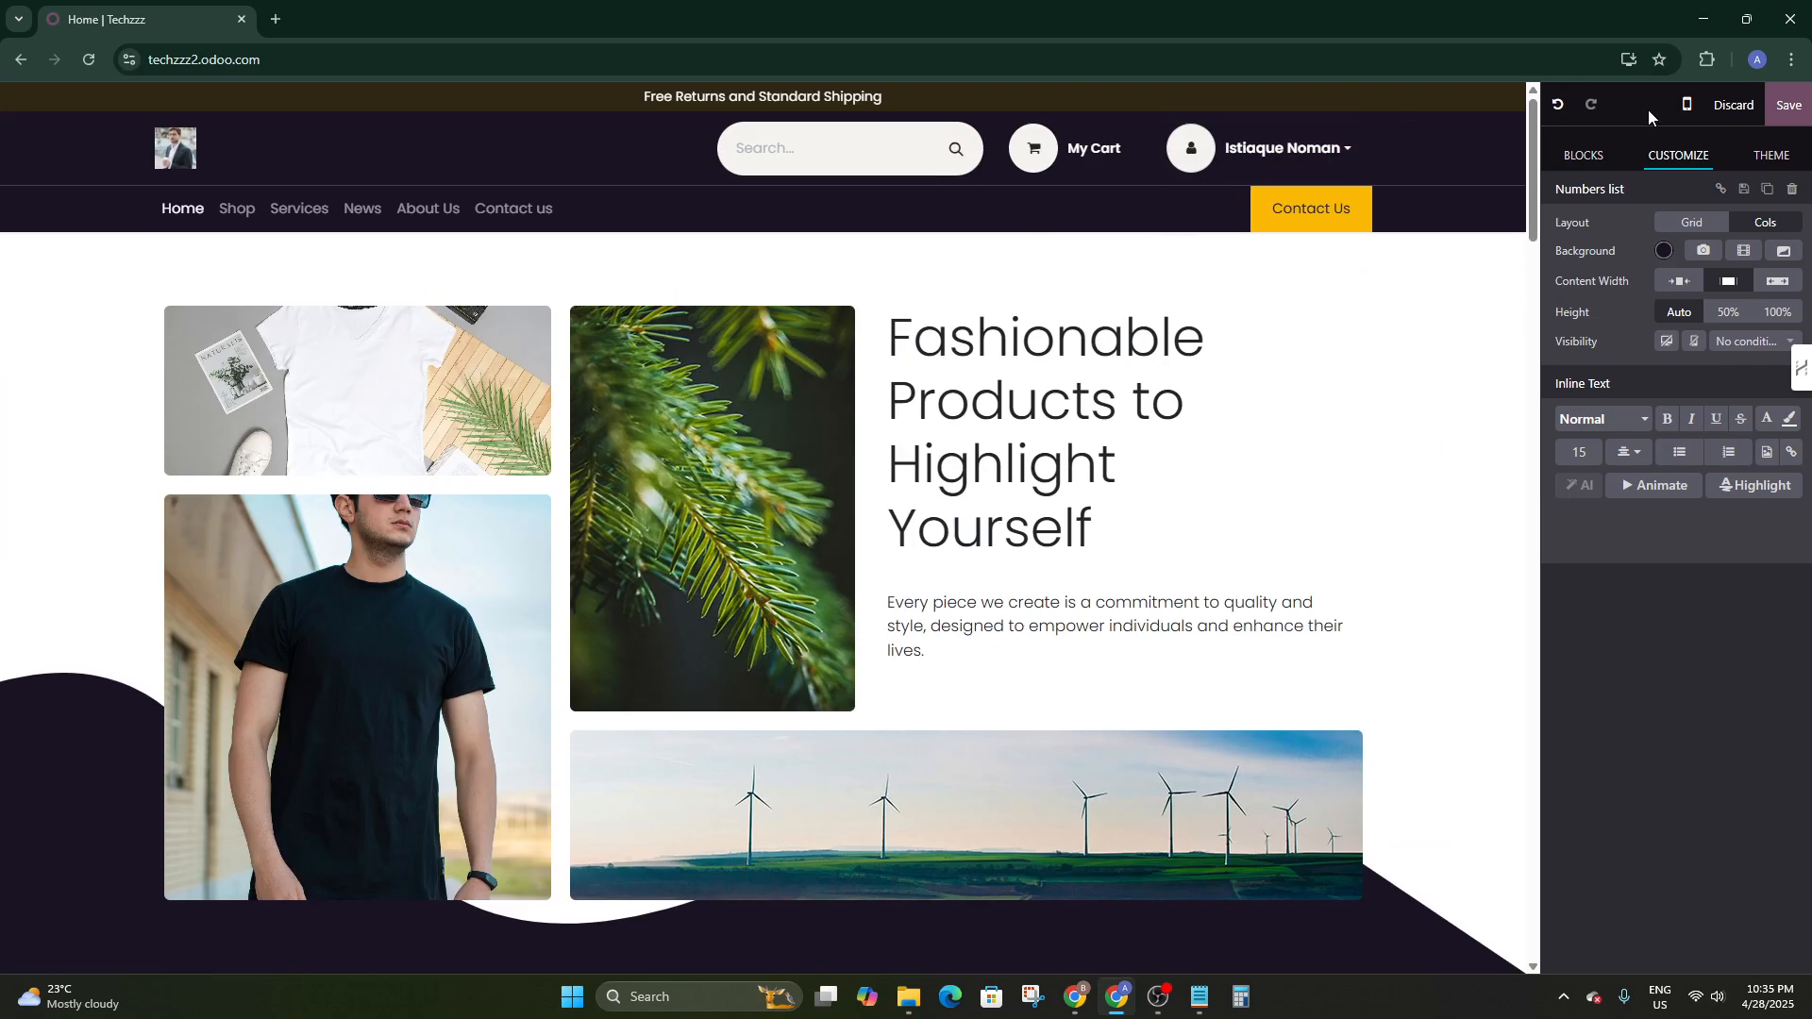
Save the homepage edits and leave the website editor
left_click(1405, 283)
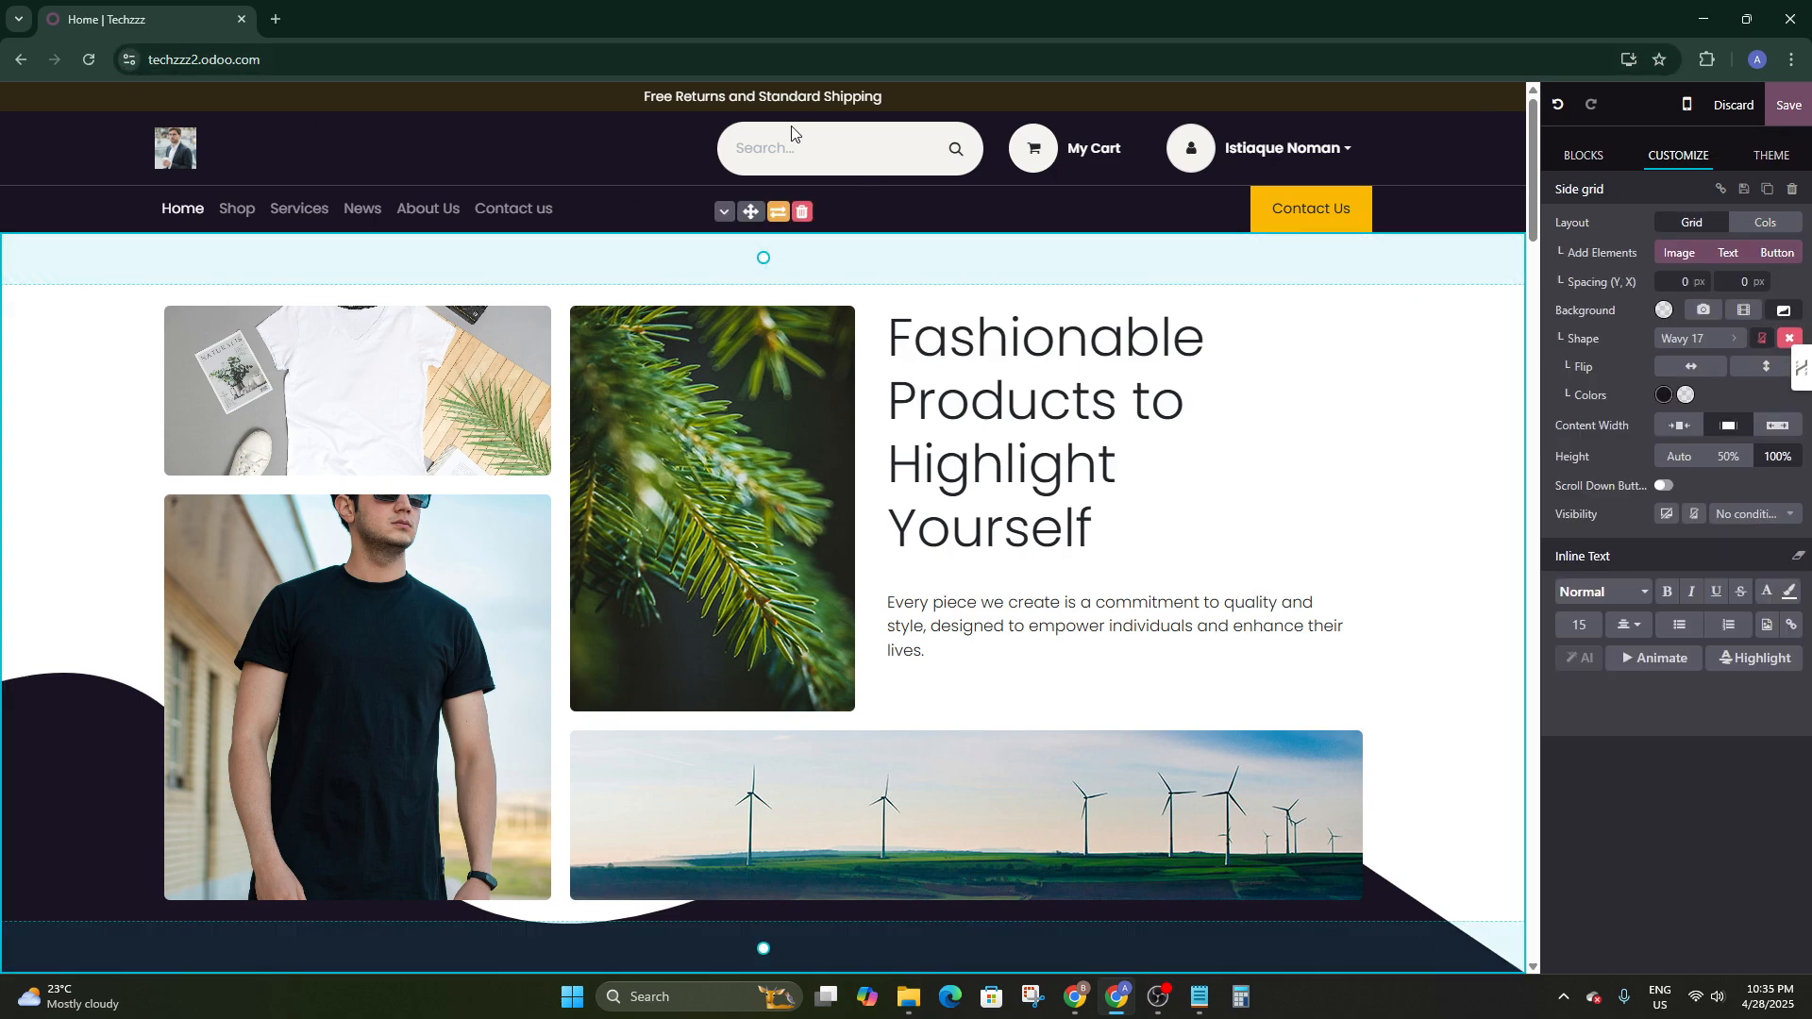
left_click(1438, 413)
left_click(1796, 106)
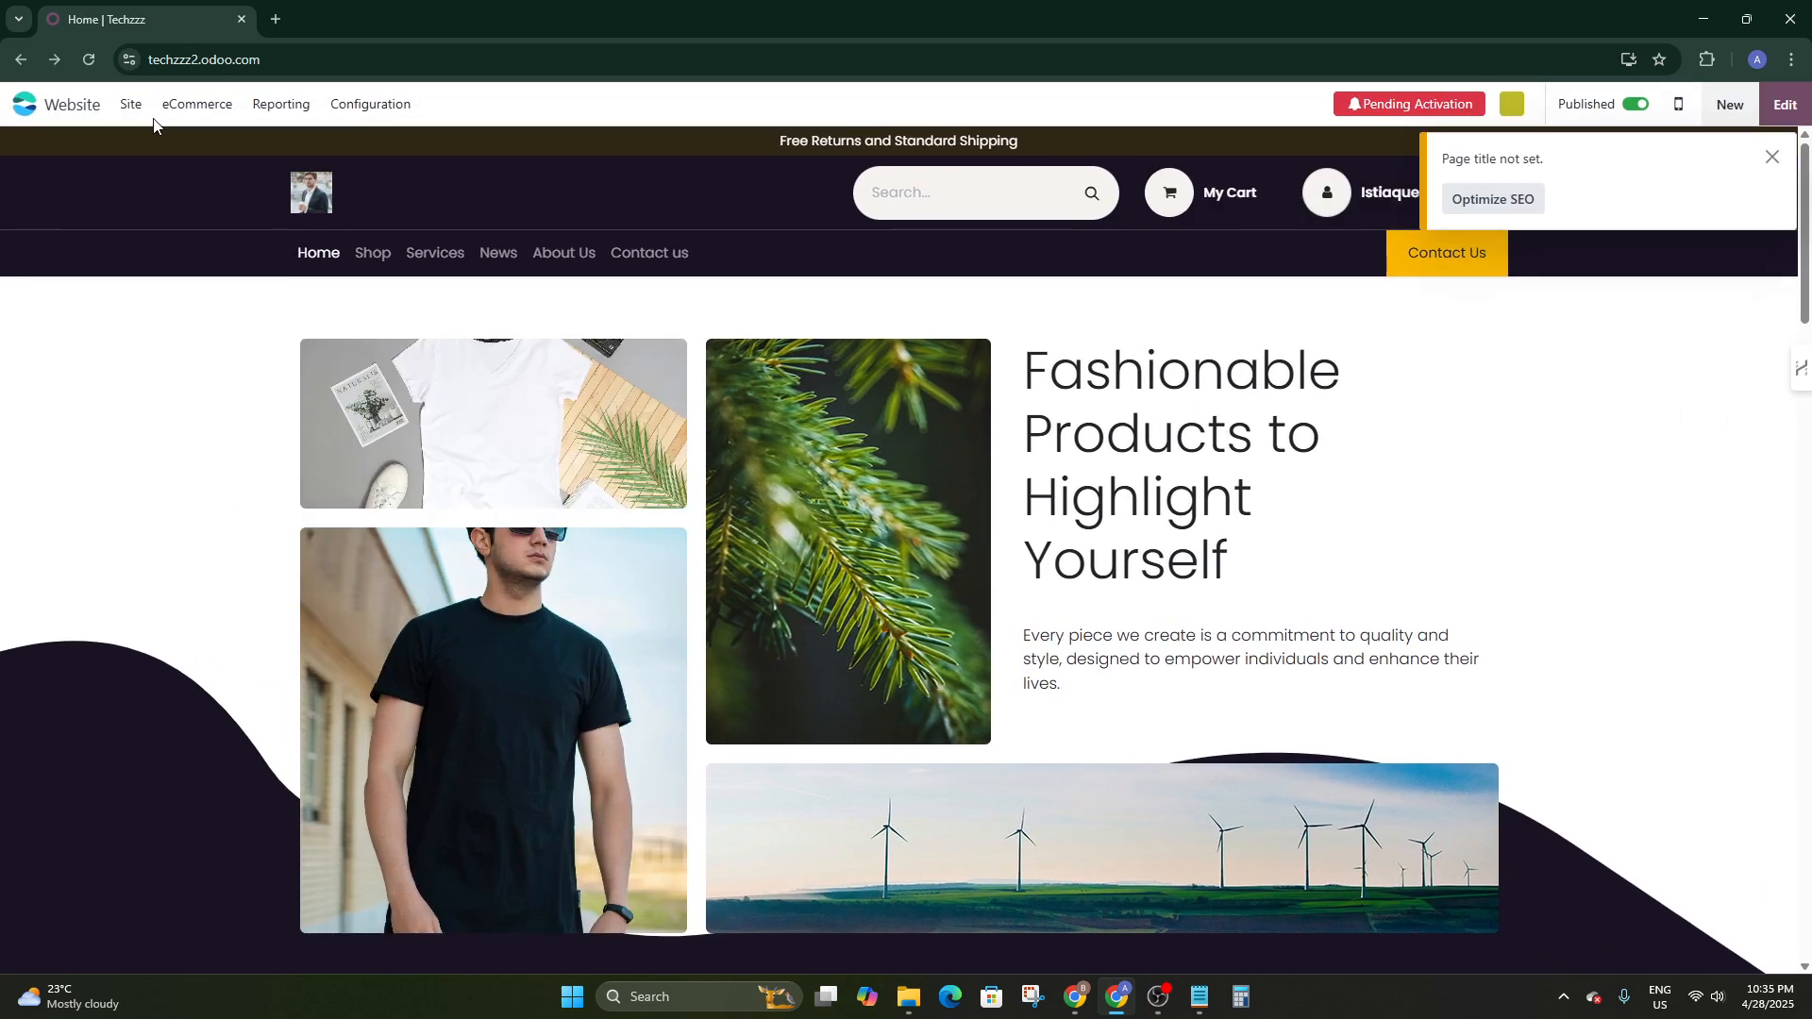
Open the list of the website's pages
left_click(132, 105)
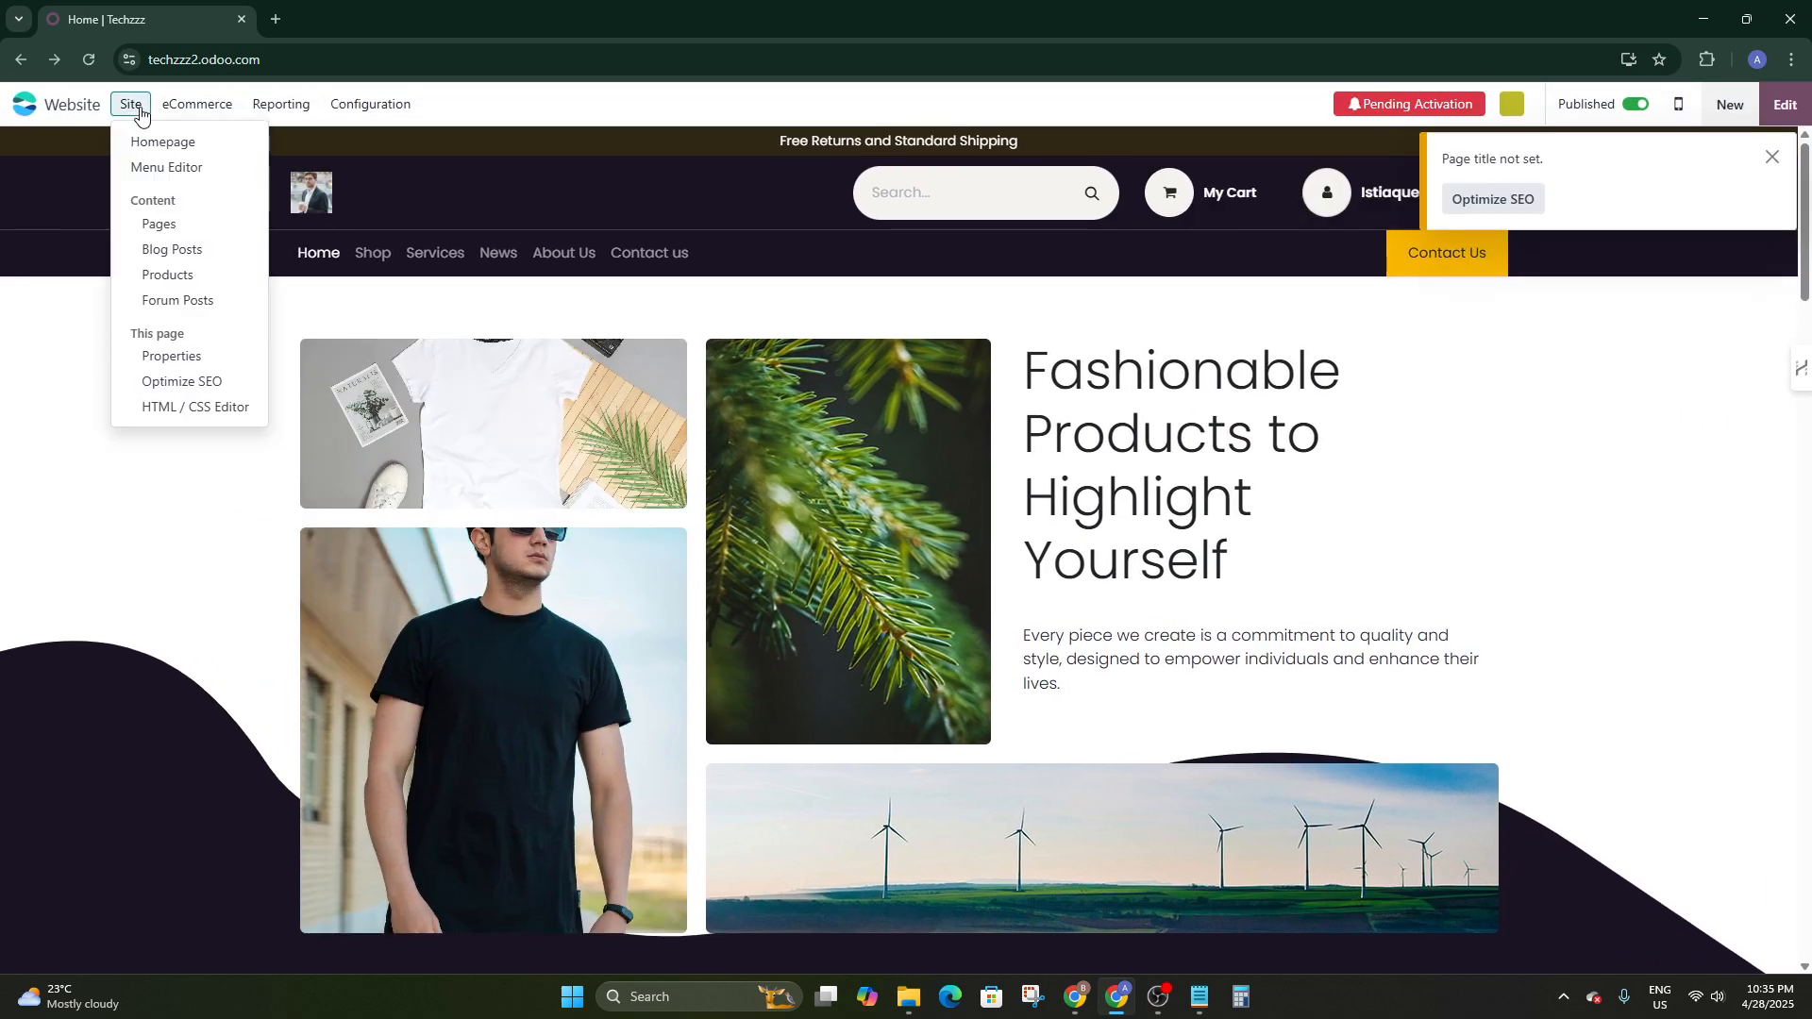
left_click(157, 228)
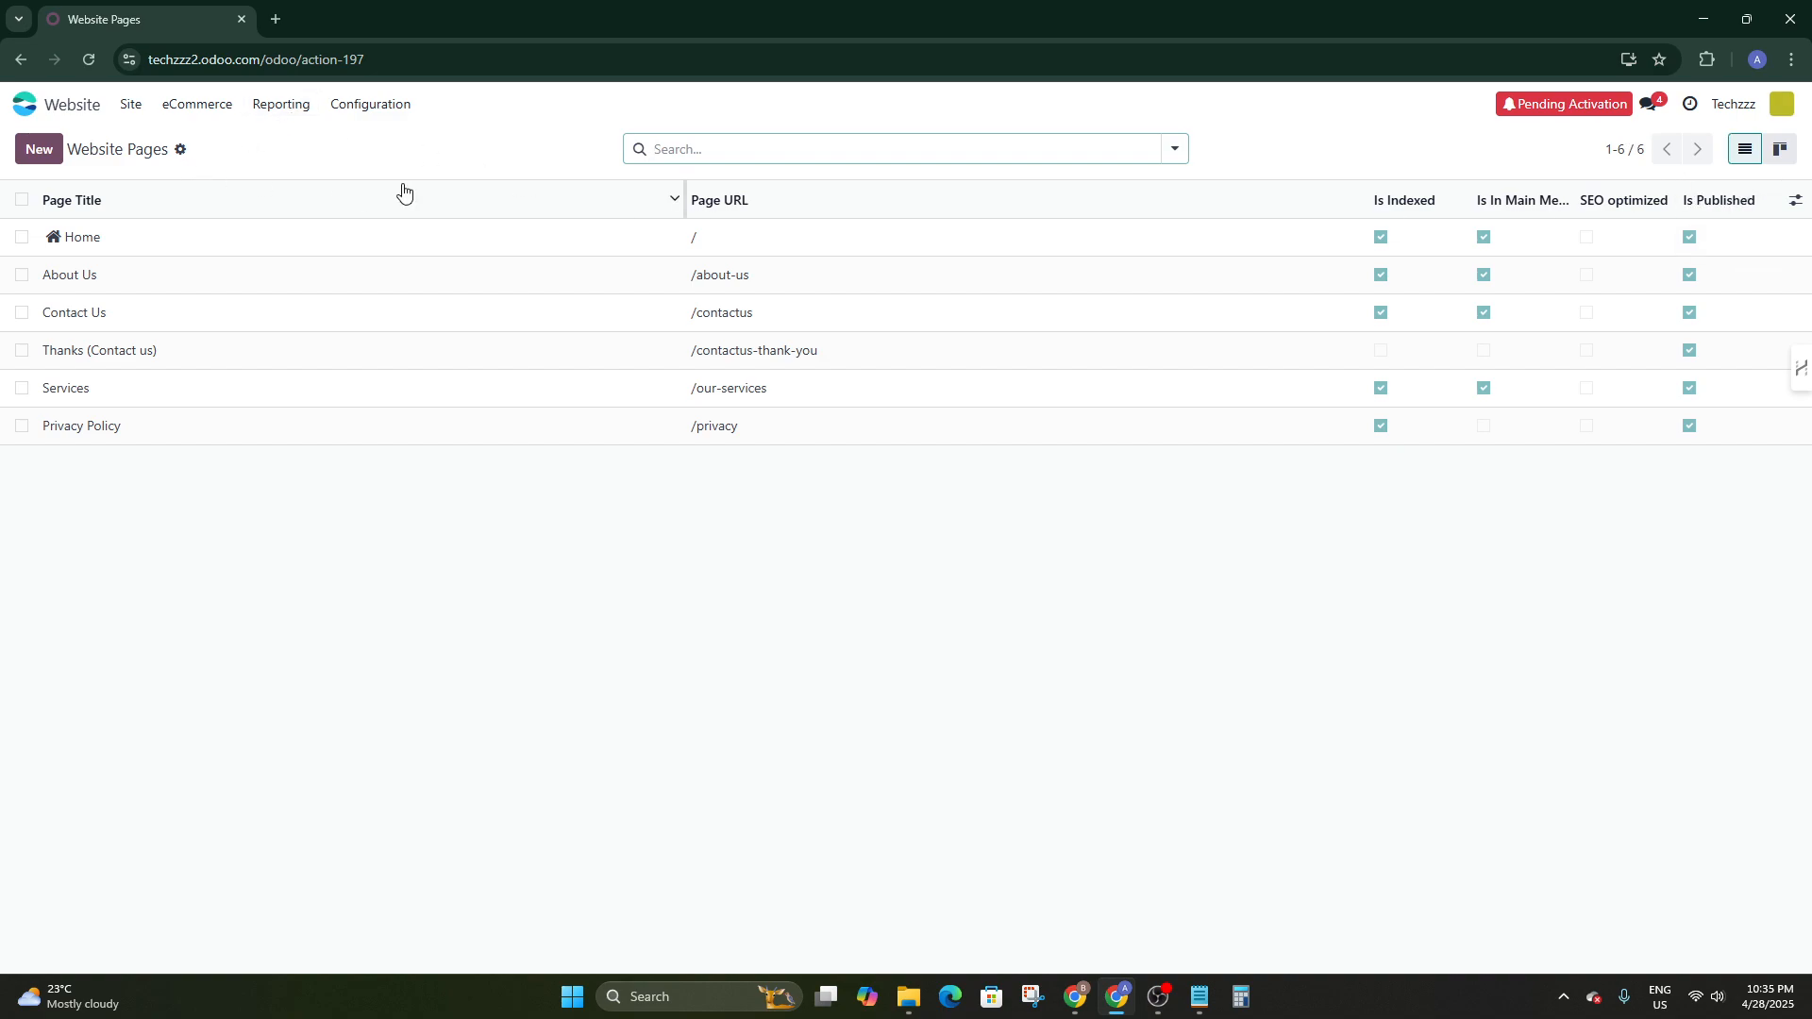
left_click(21, 239)
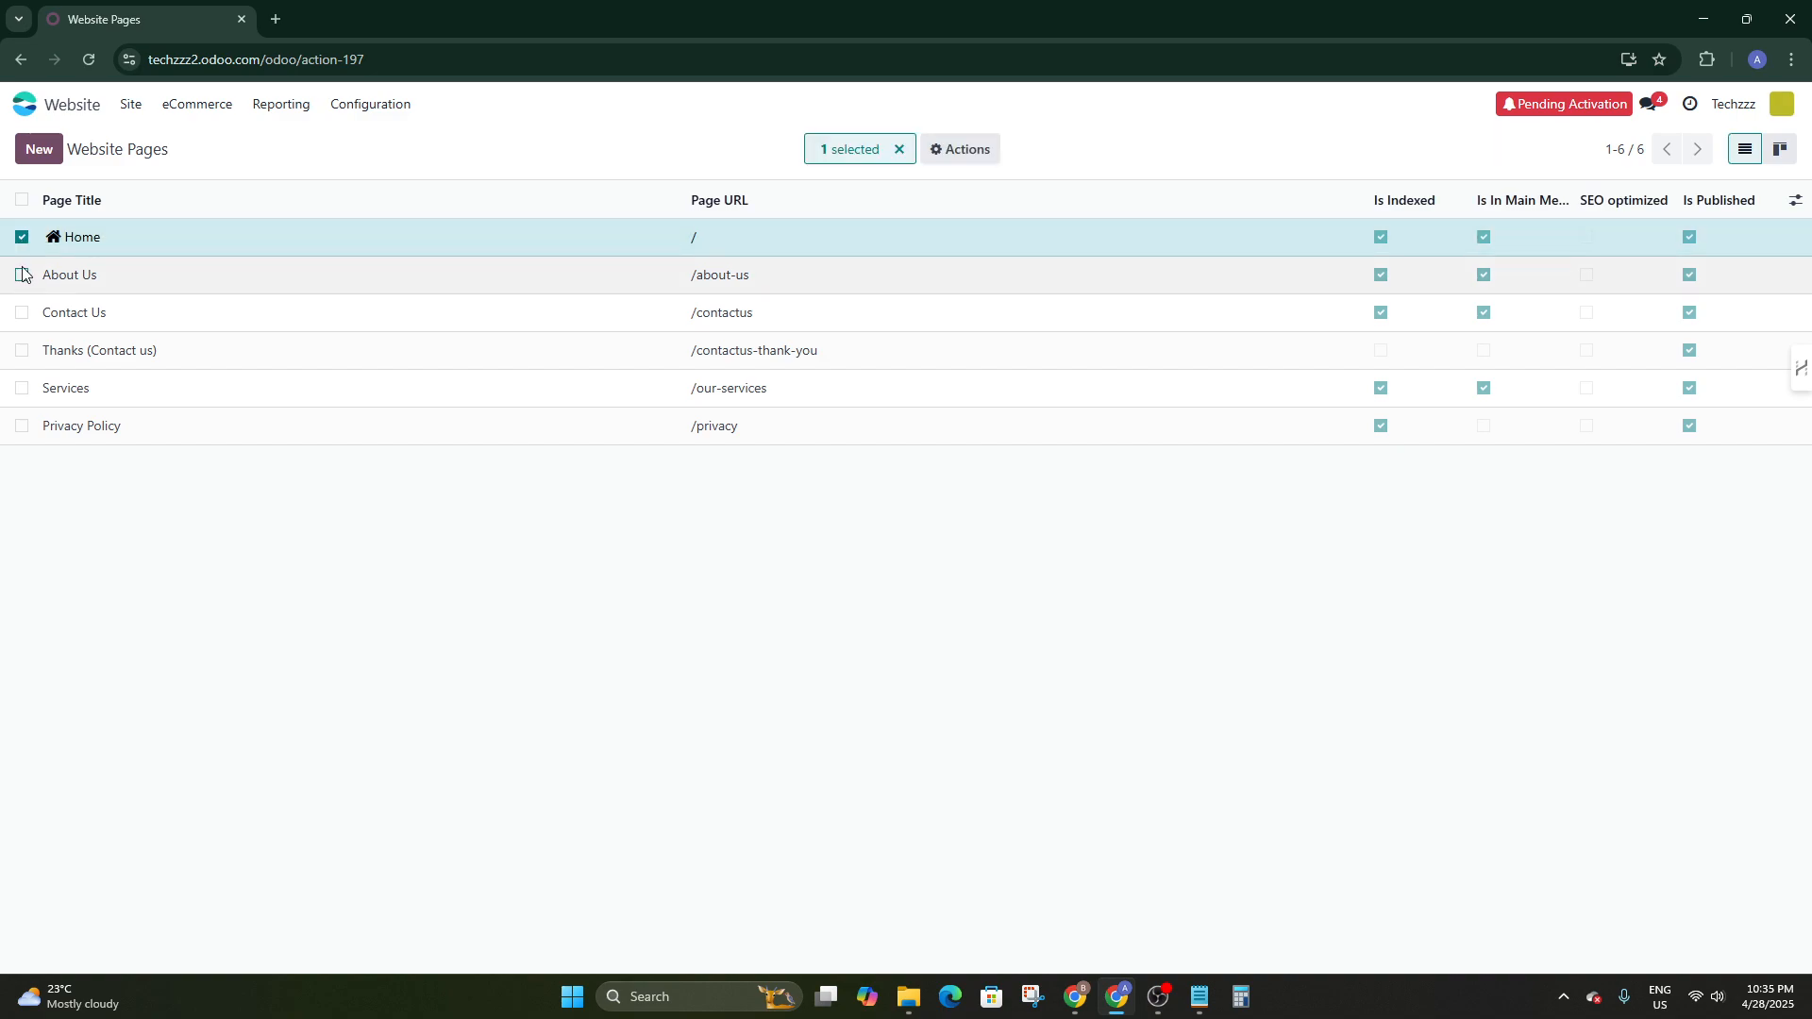
left_click(20, 236)
left_click(21, 275)
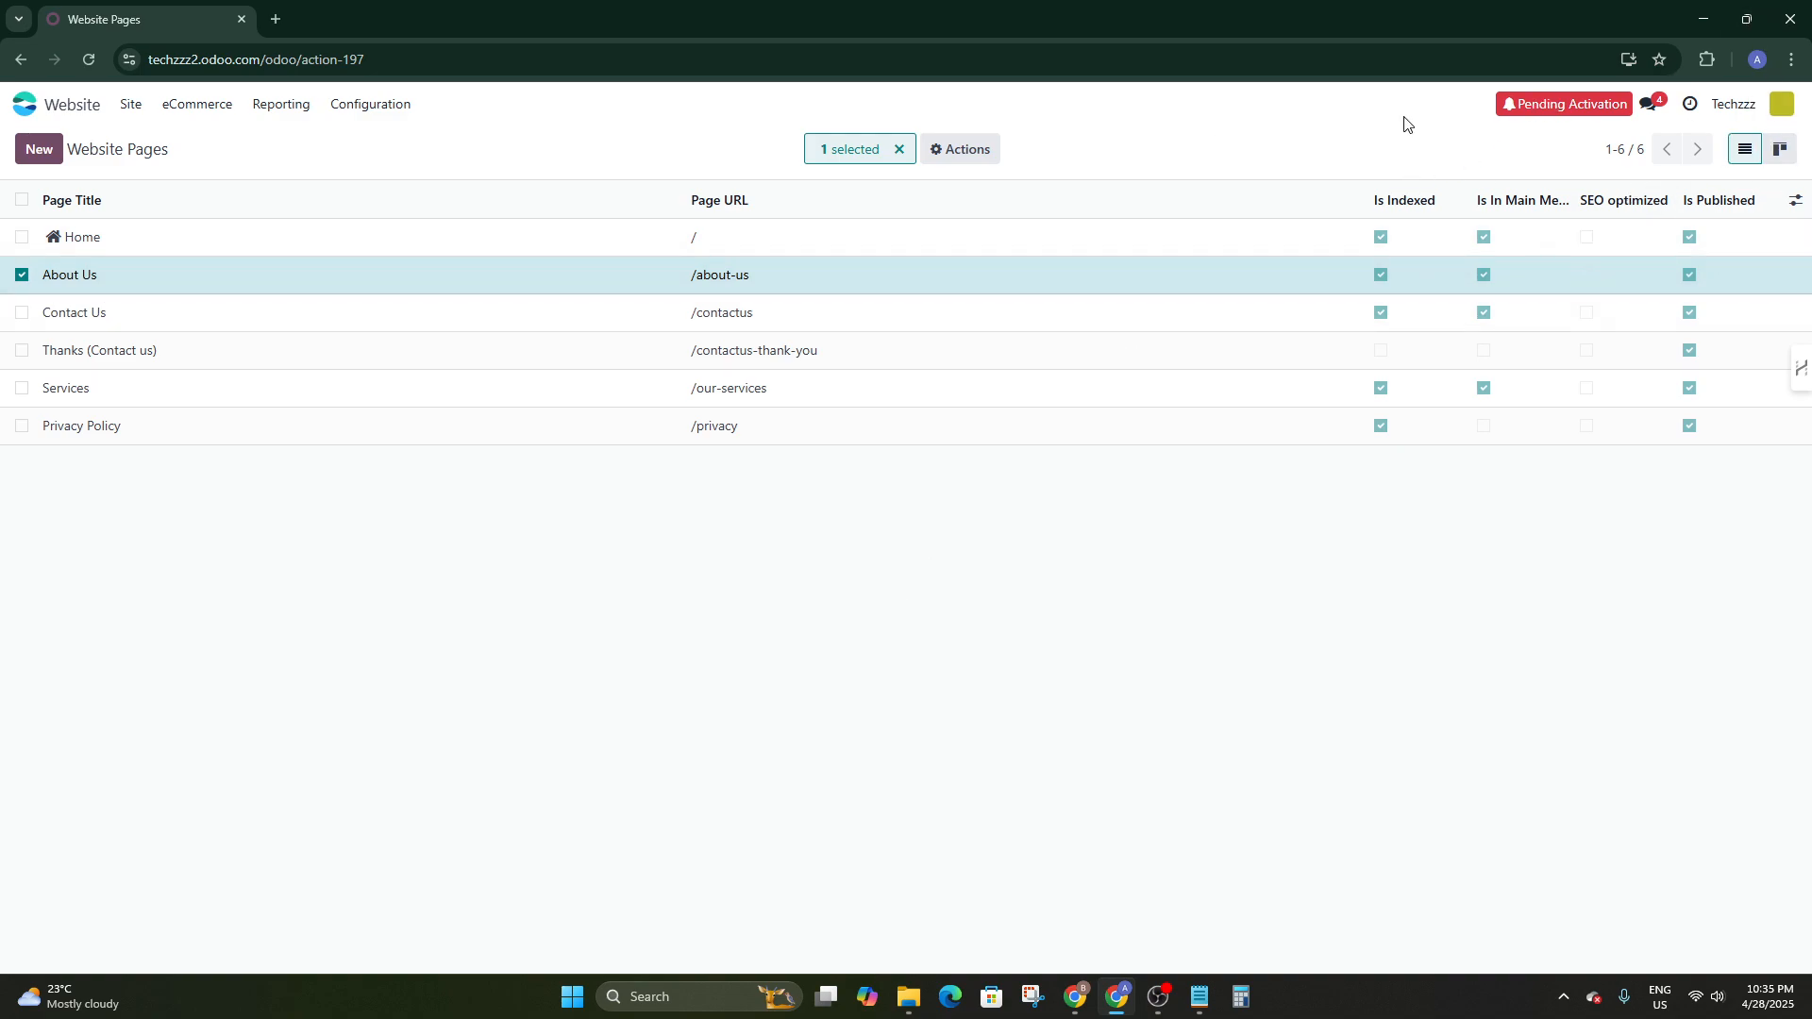
left_click(1647, 102)
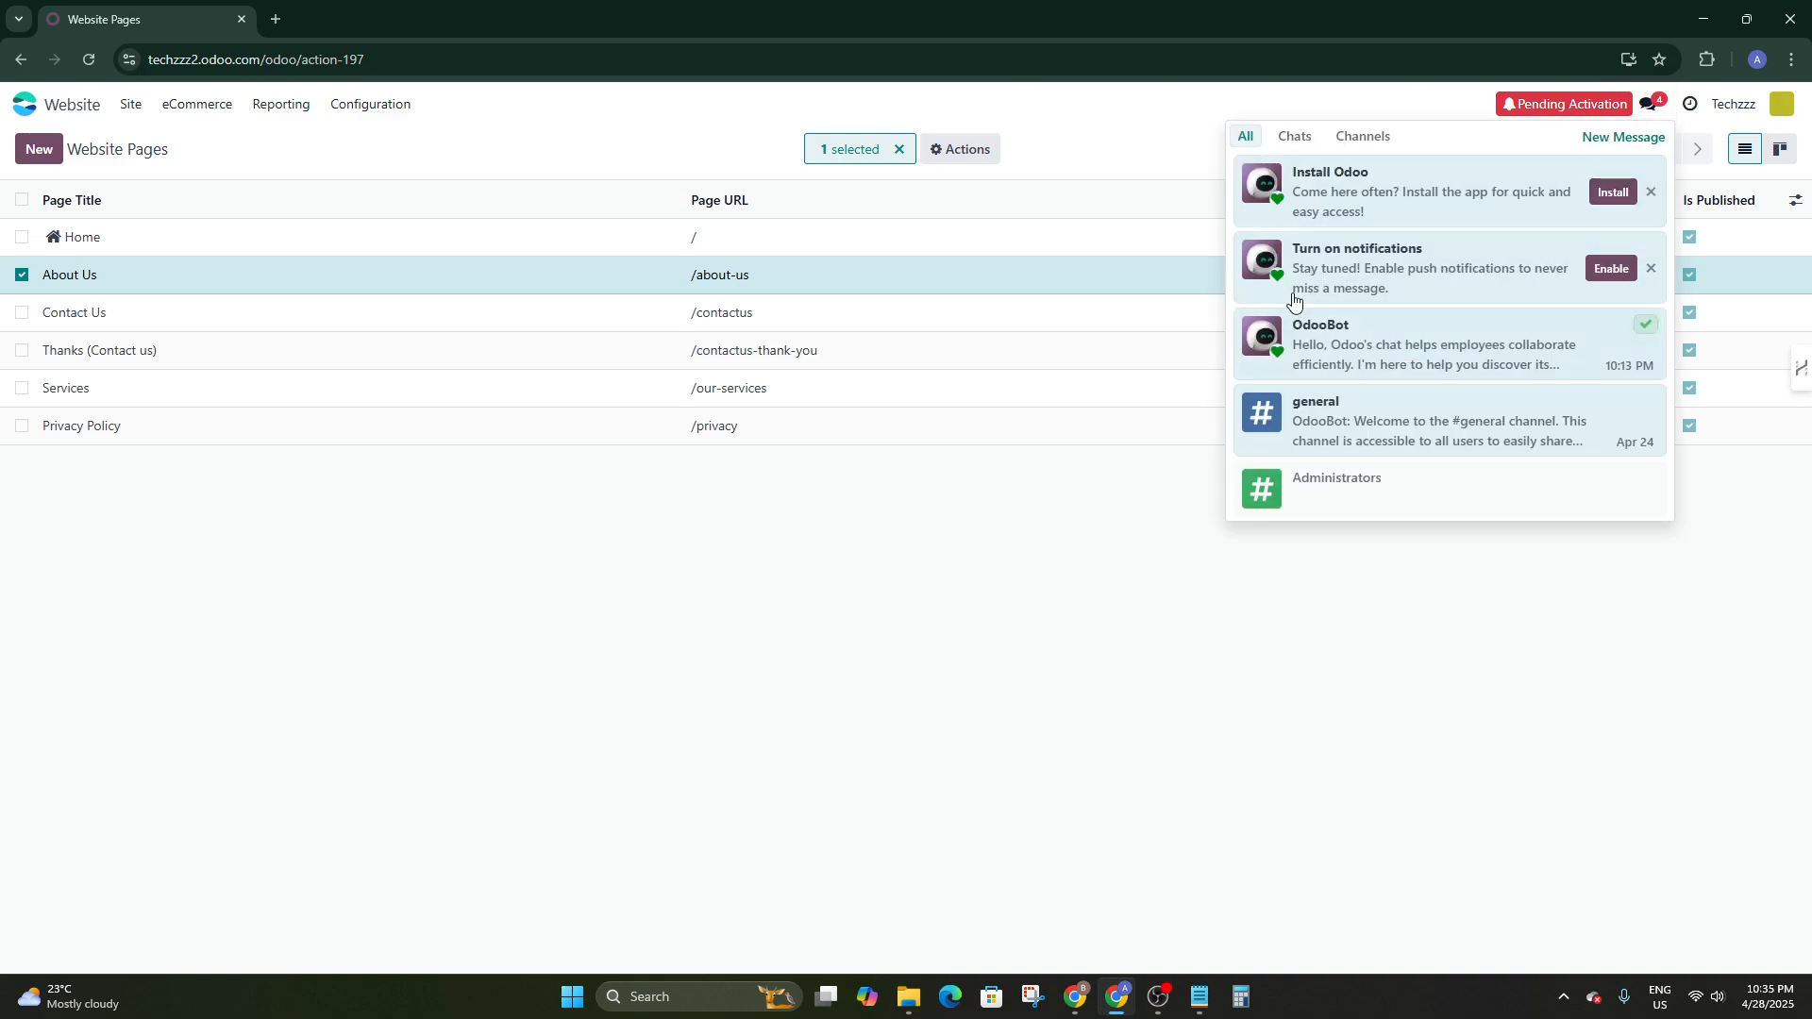
left_click(1070, 564)
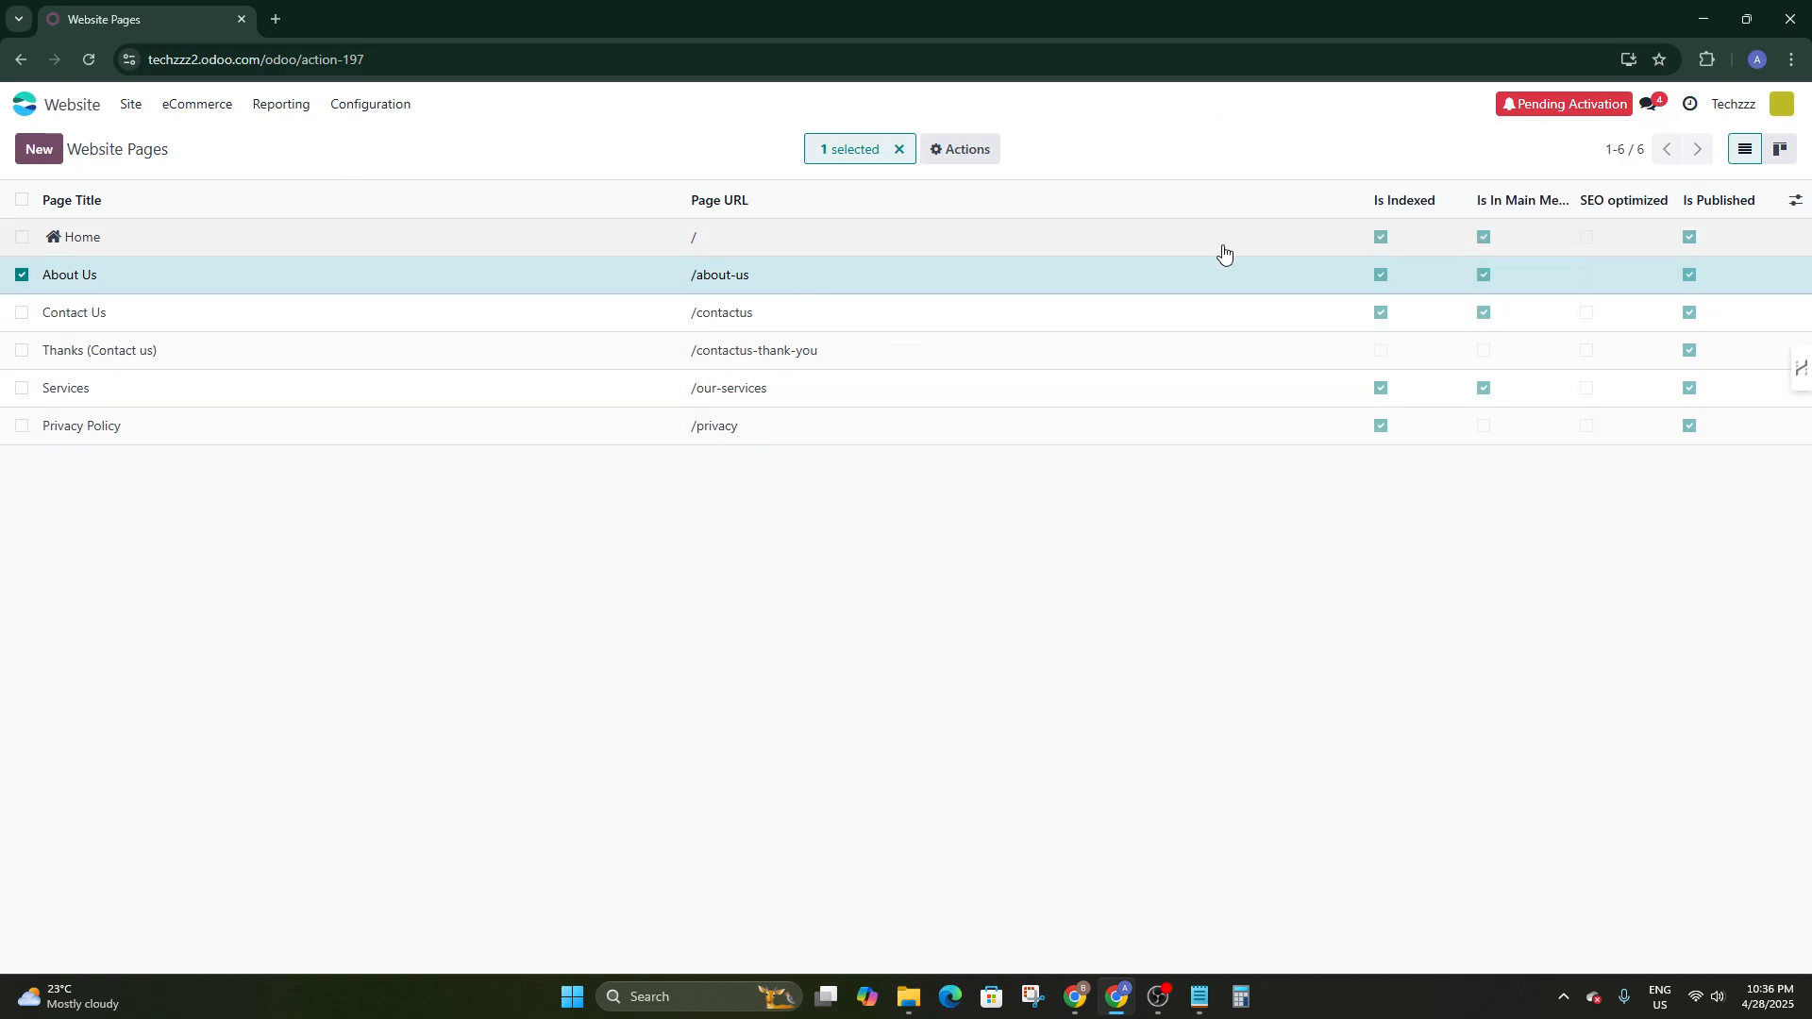
left_click(897, 150)
Look through the import, export and spreadsheet actions for website pages, and the available Site and eCommerce options
left_click(180, 151)
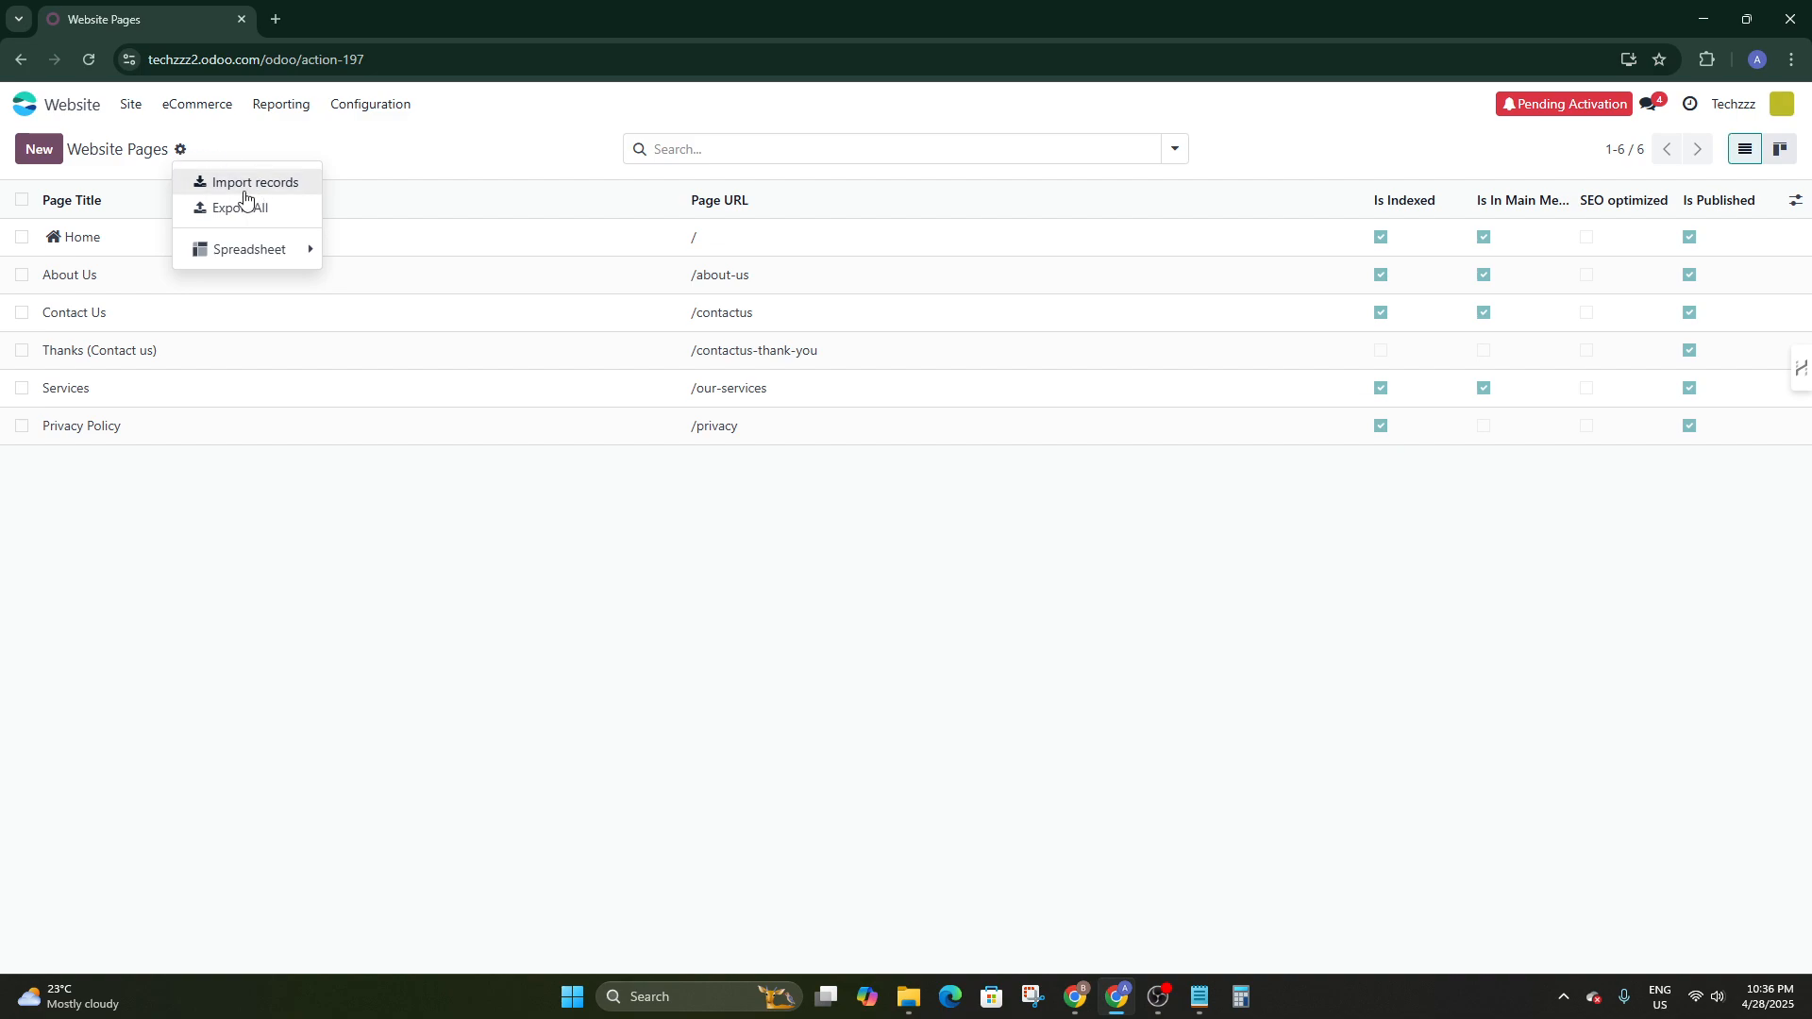
mouse_move(281, 260)
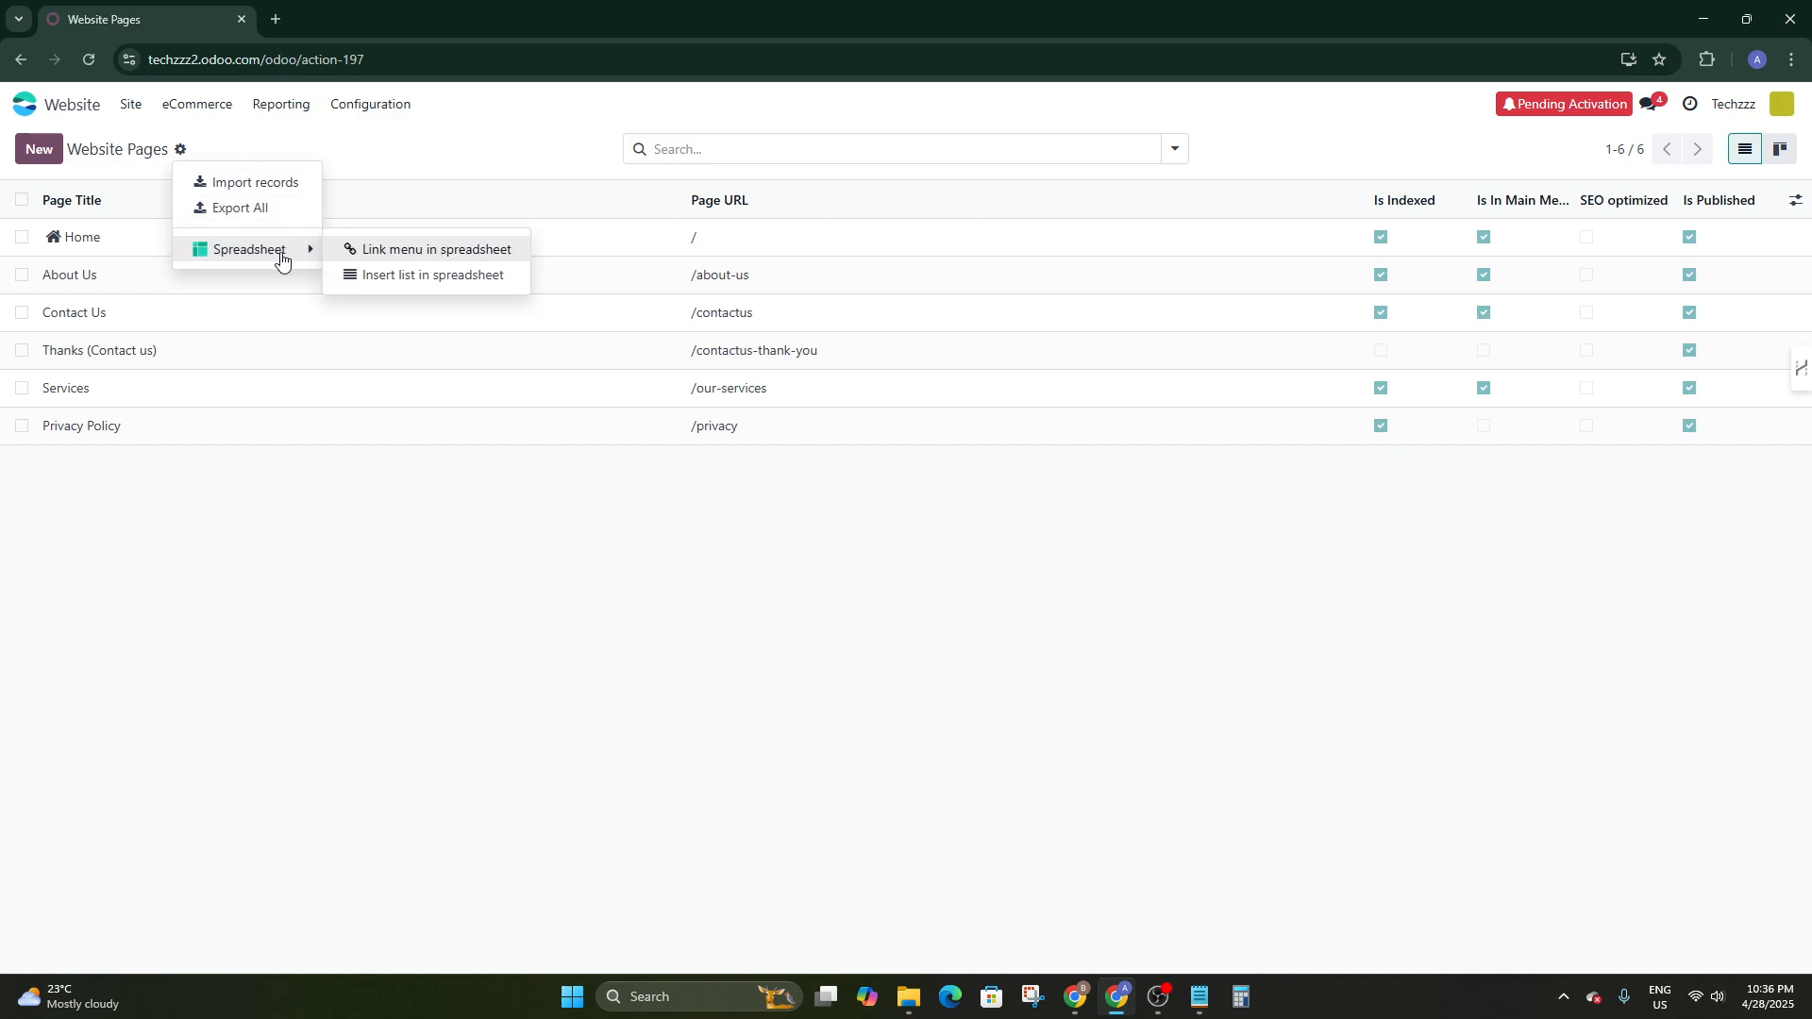
left_click(101, 542)
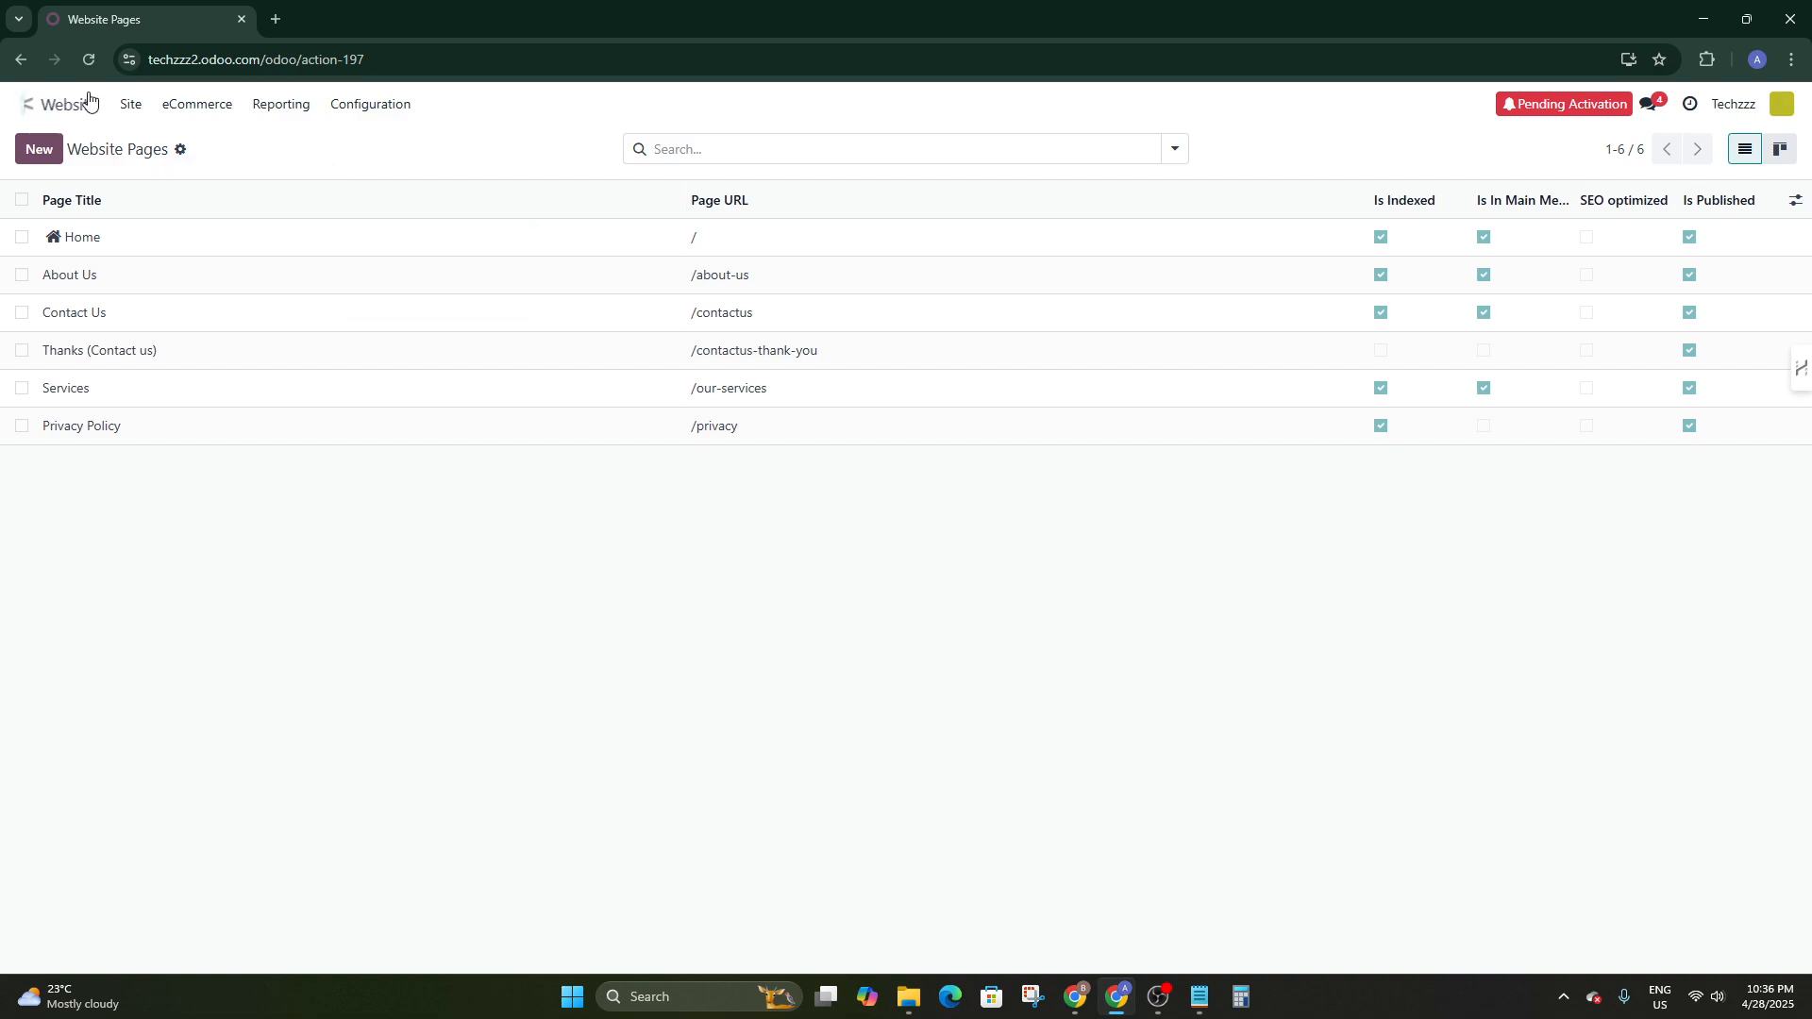
left_click(129, 104)
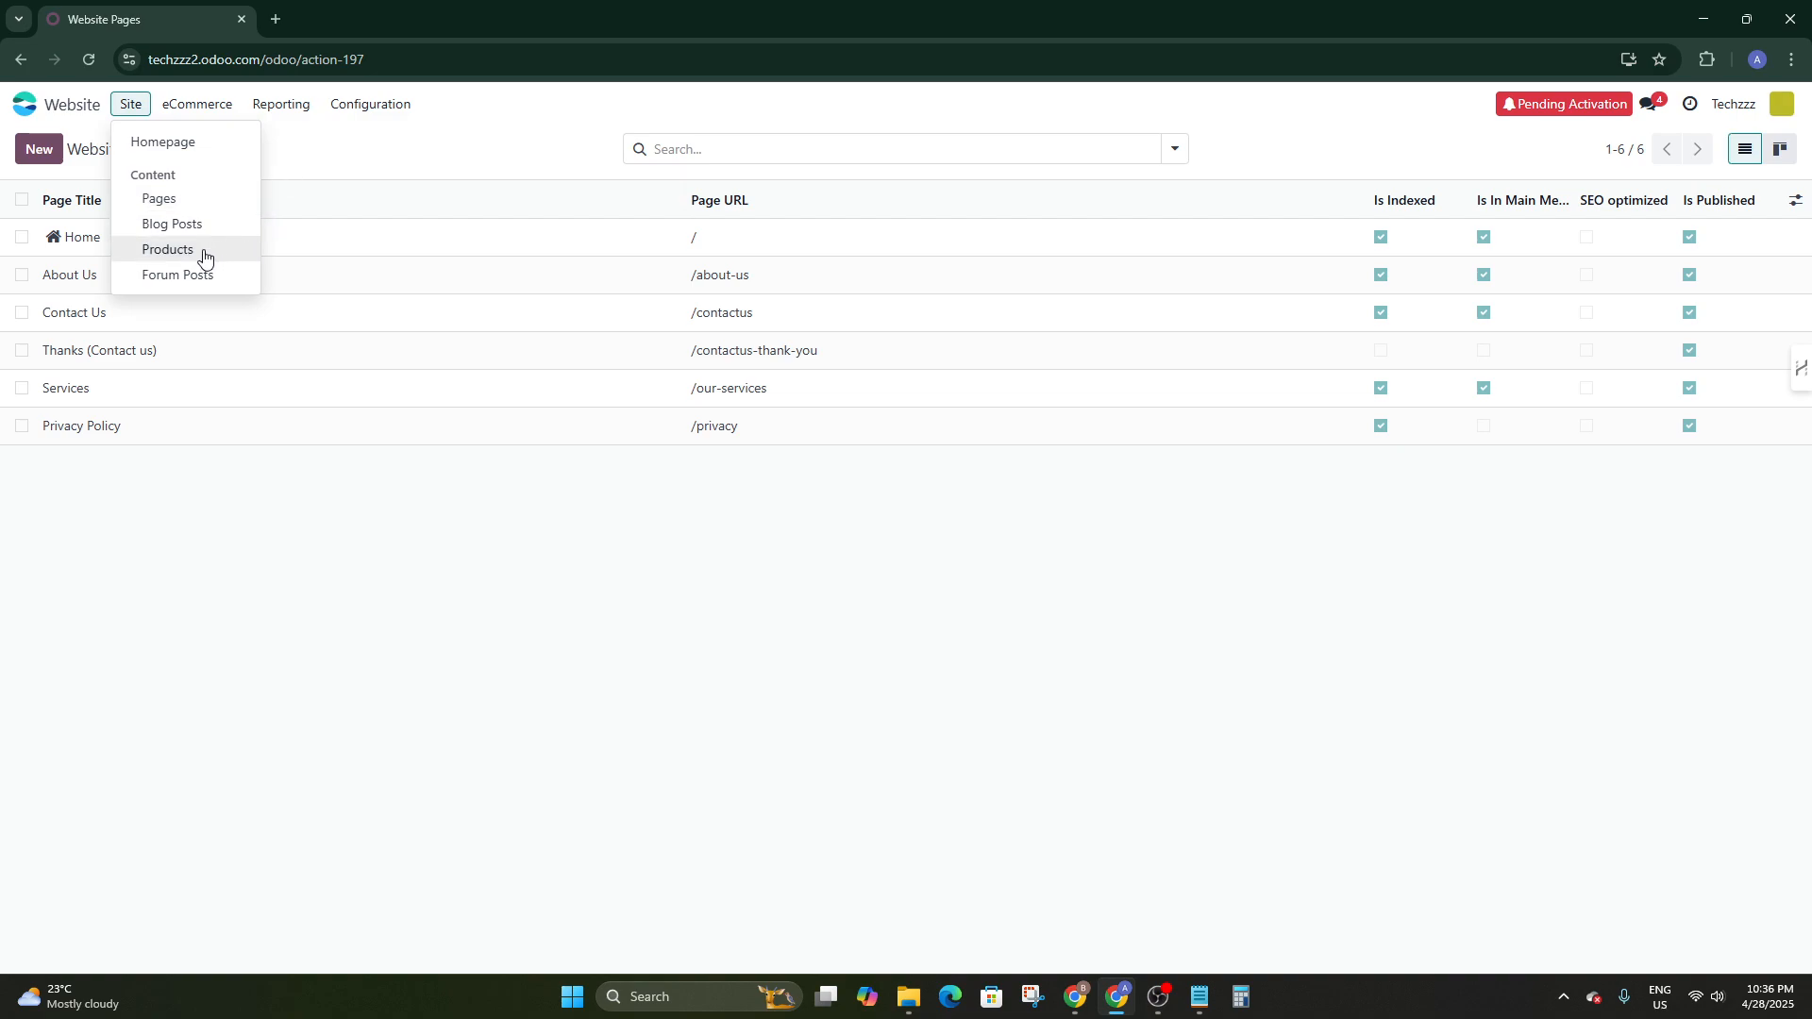
left_click(347, 146)
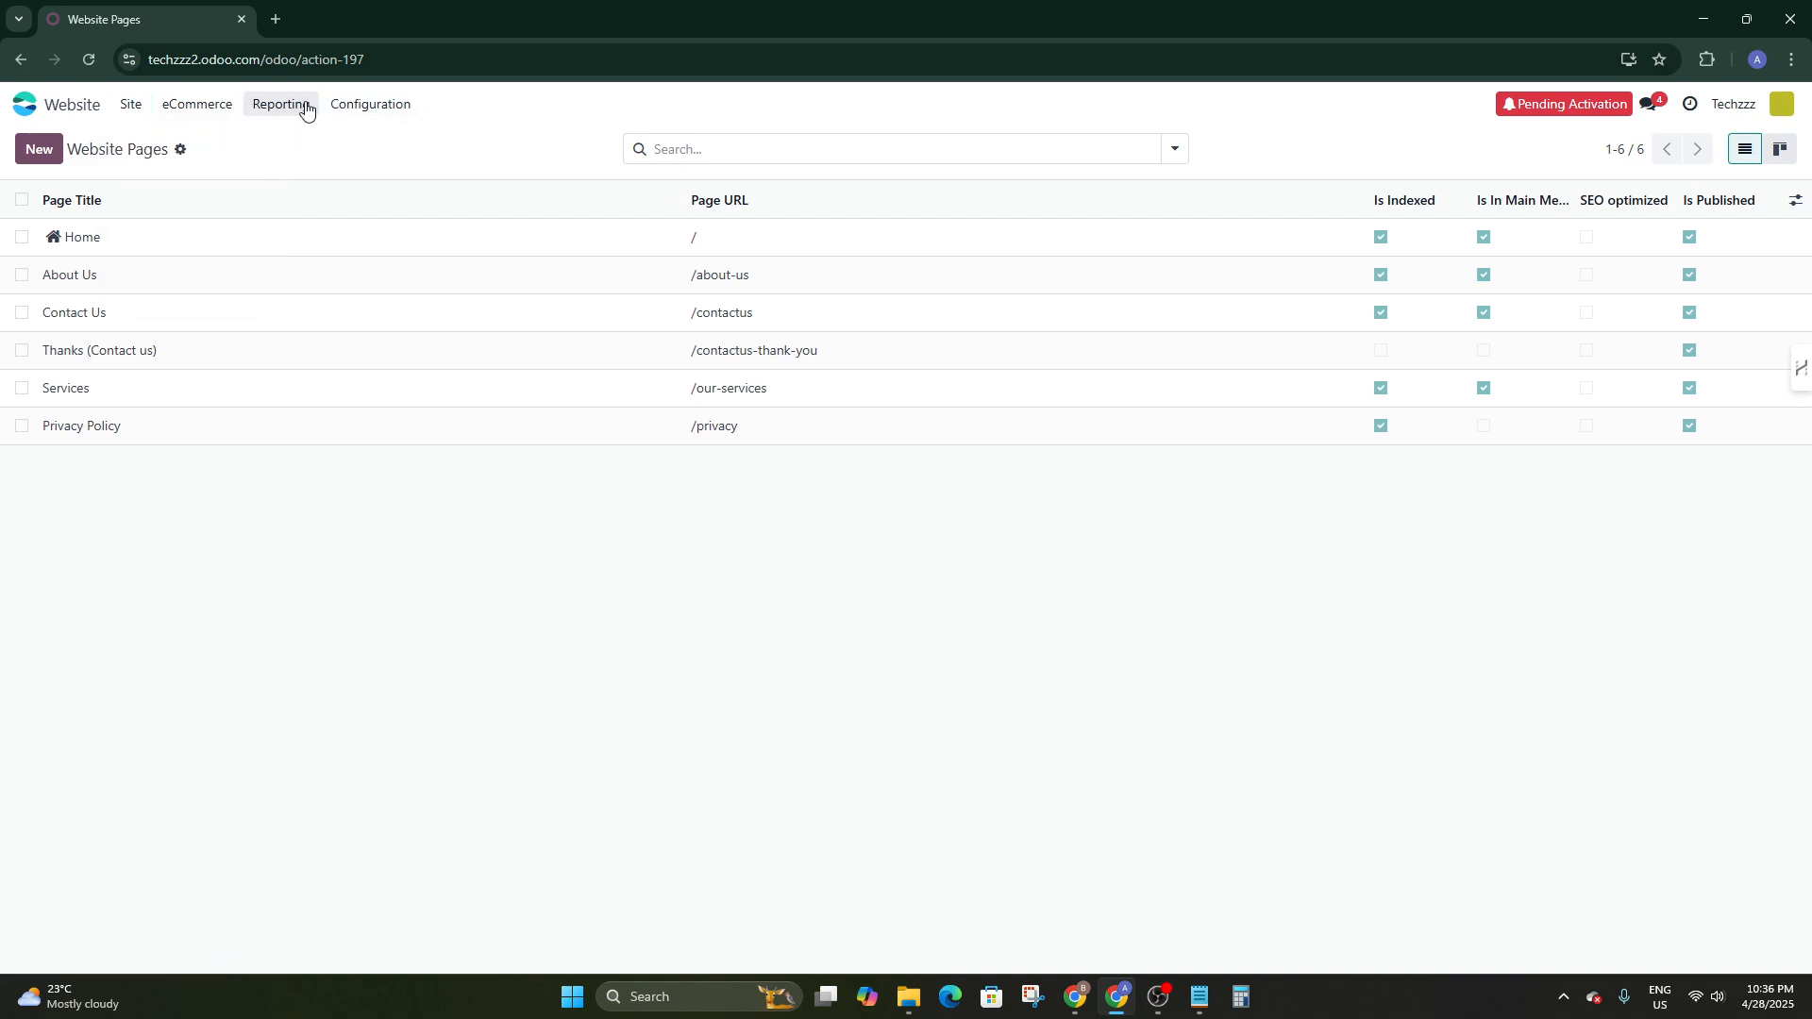
left_click(209, 112)
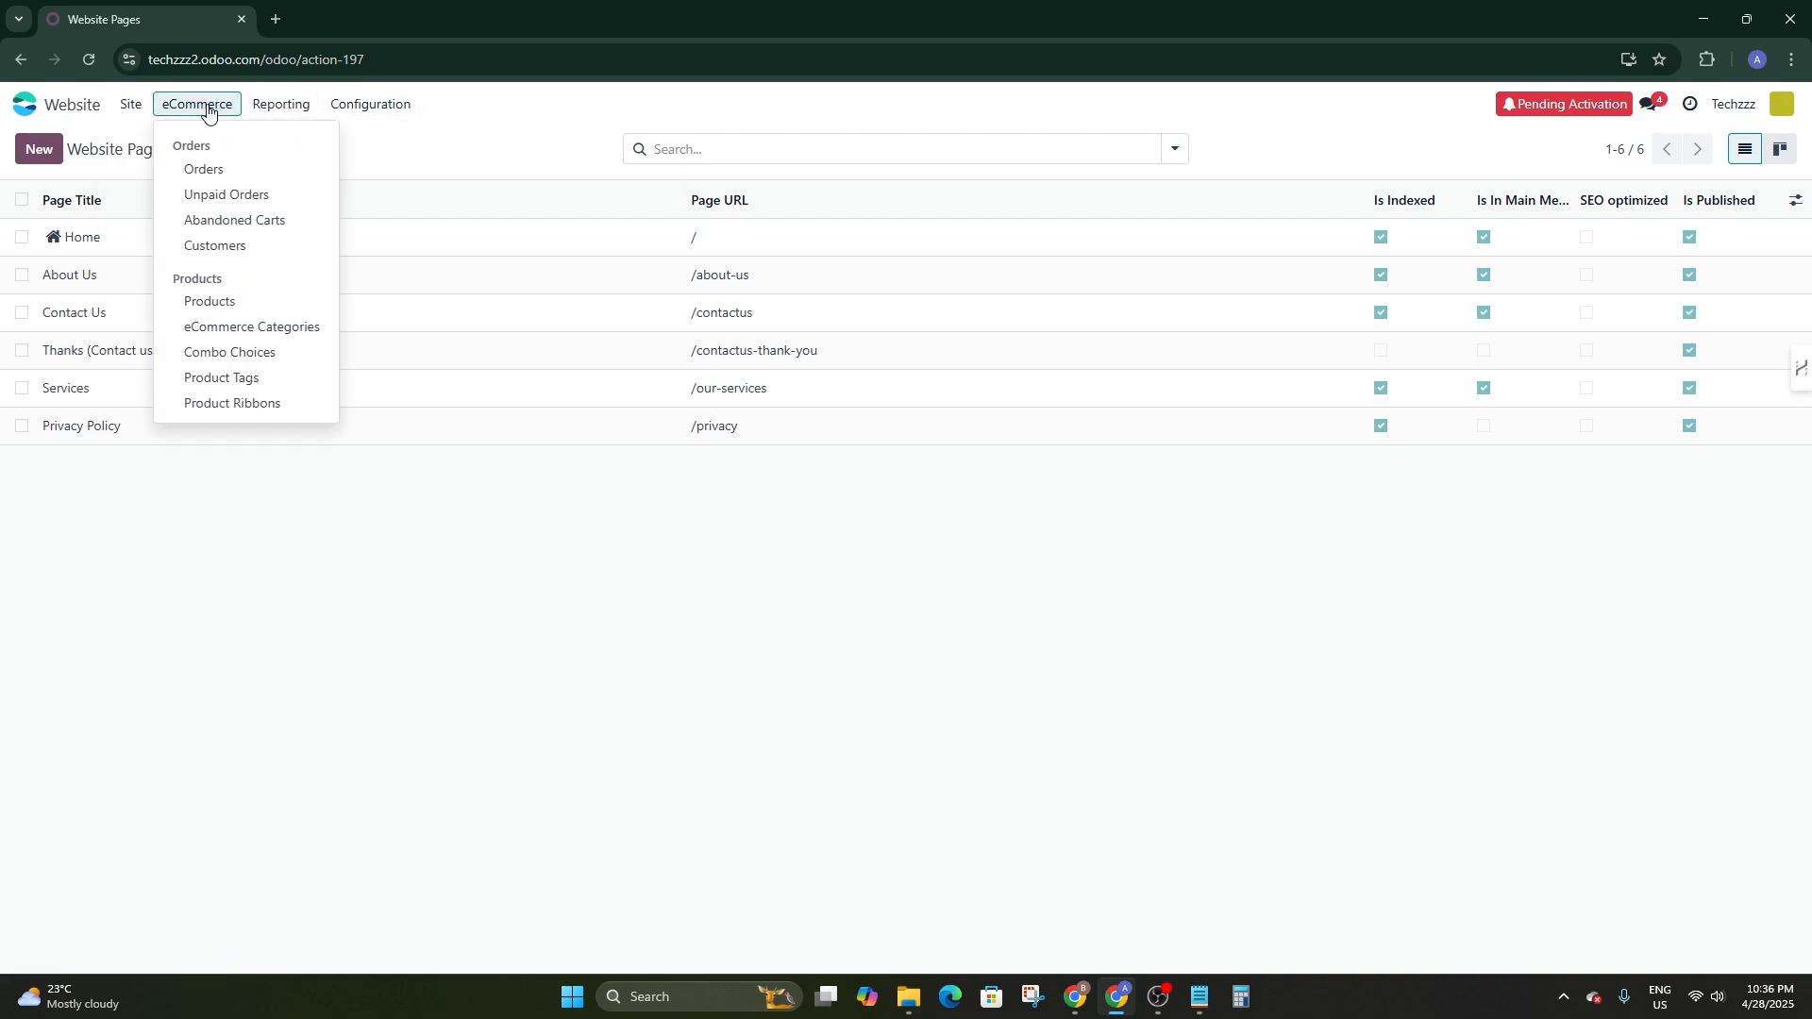
left_click(509, 141)
Browse the Basic templates offered for a new page, and dismiss the template selection without creating a page
left_click(38, 153)
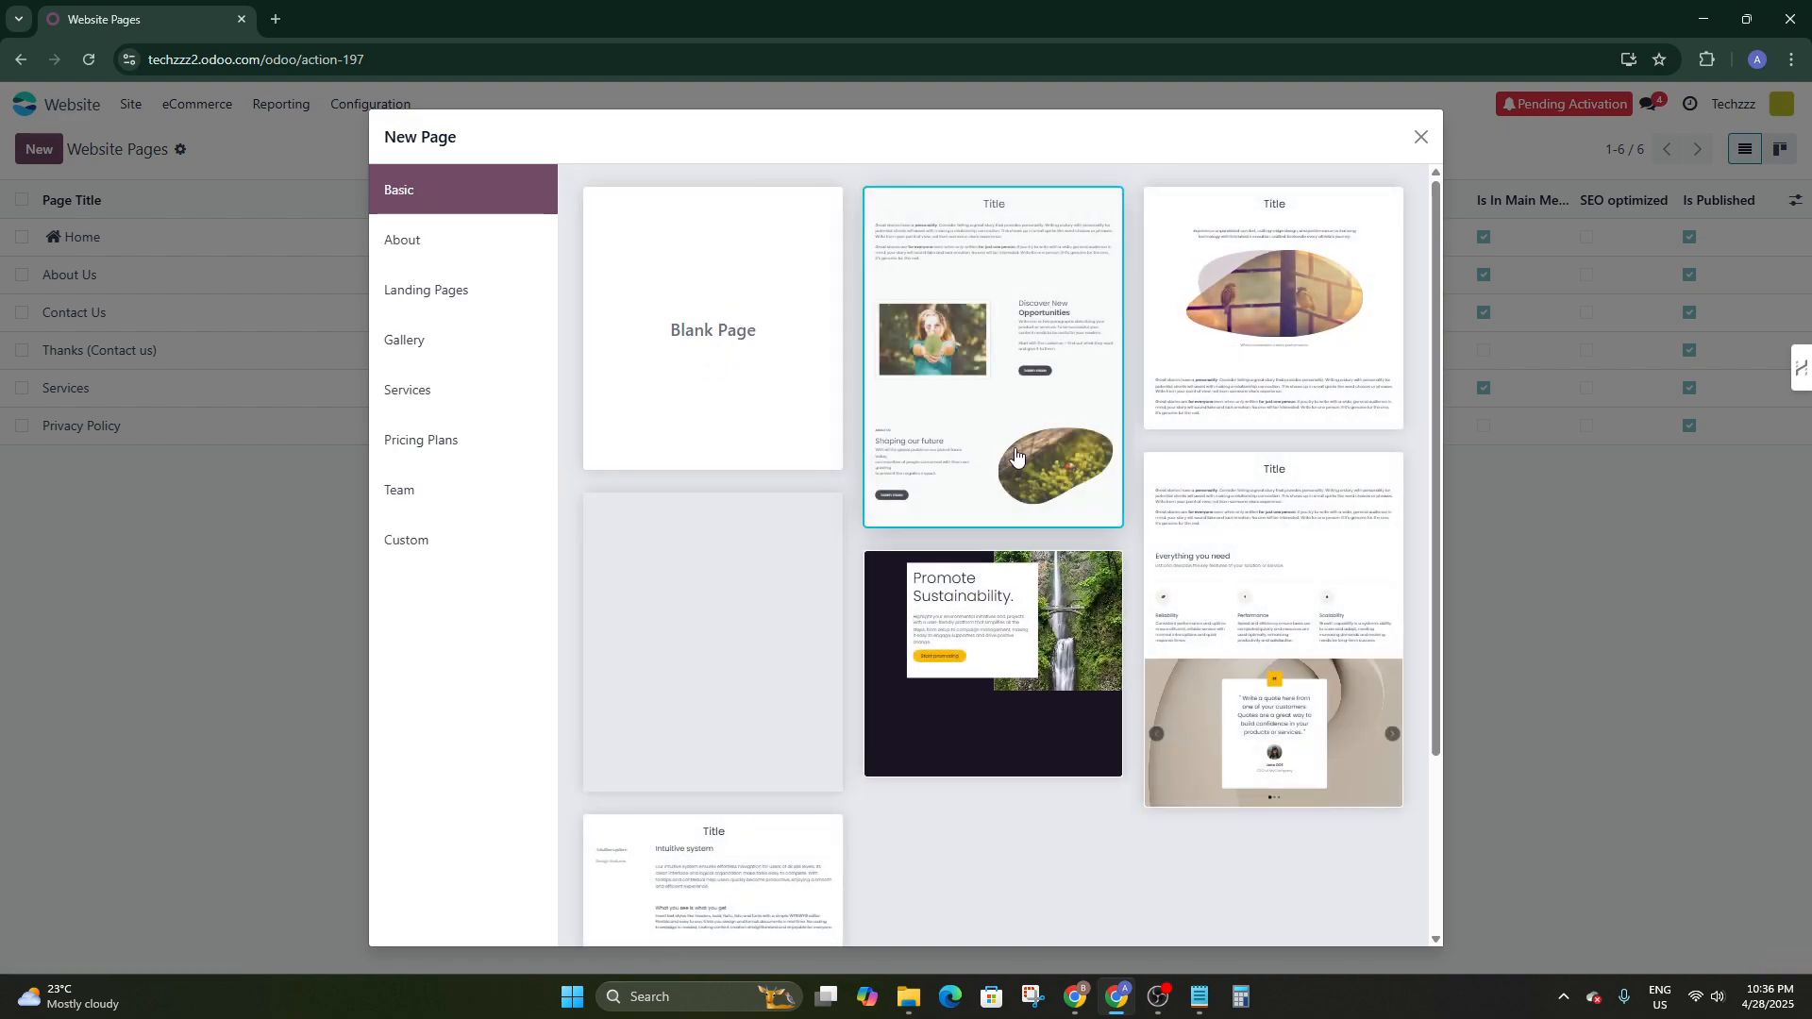
scroll(633, 469, "down", 2)
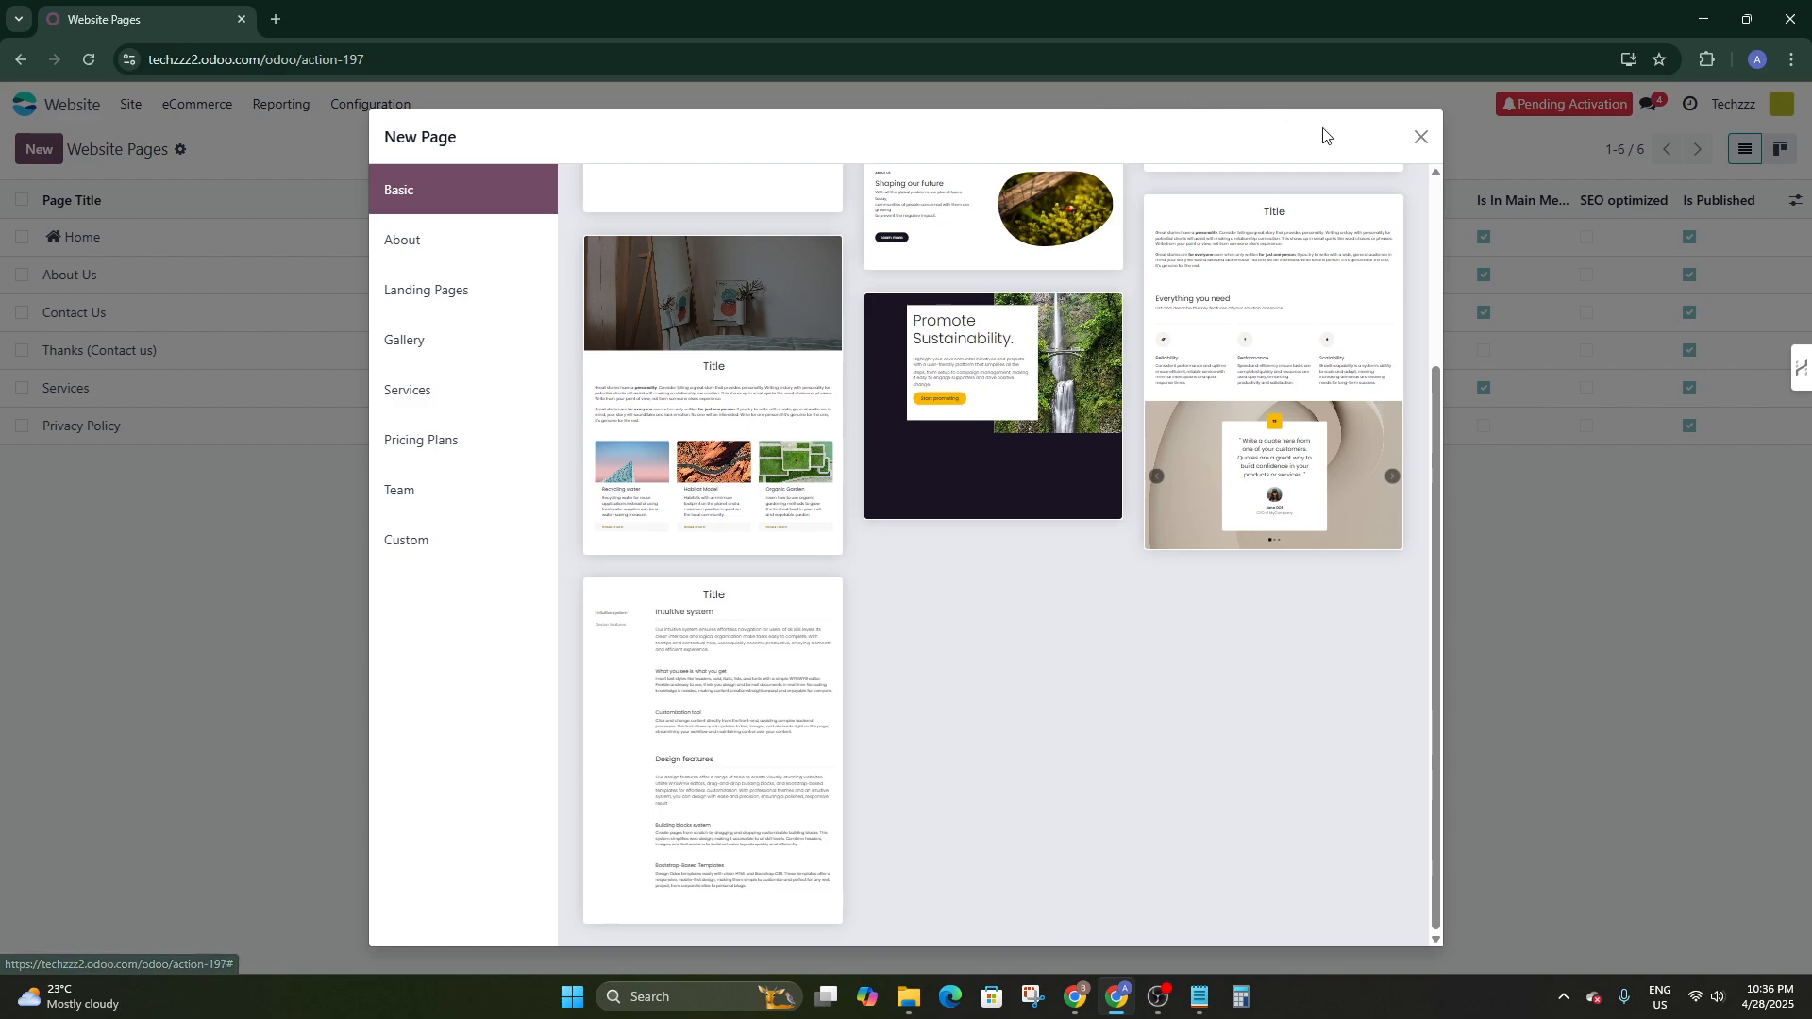
left_click(1424, 142)
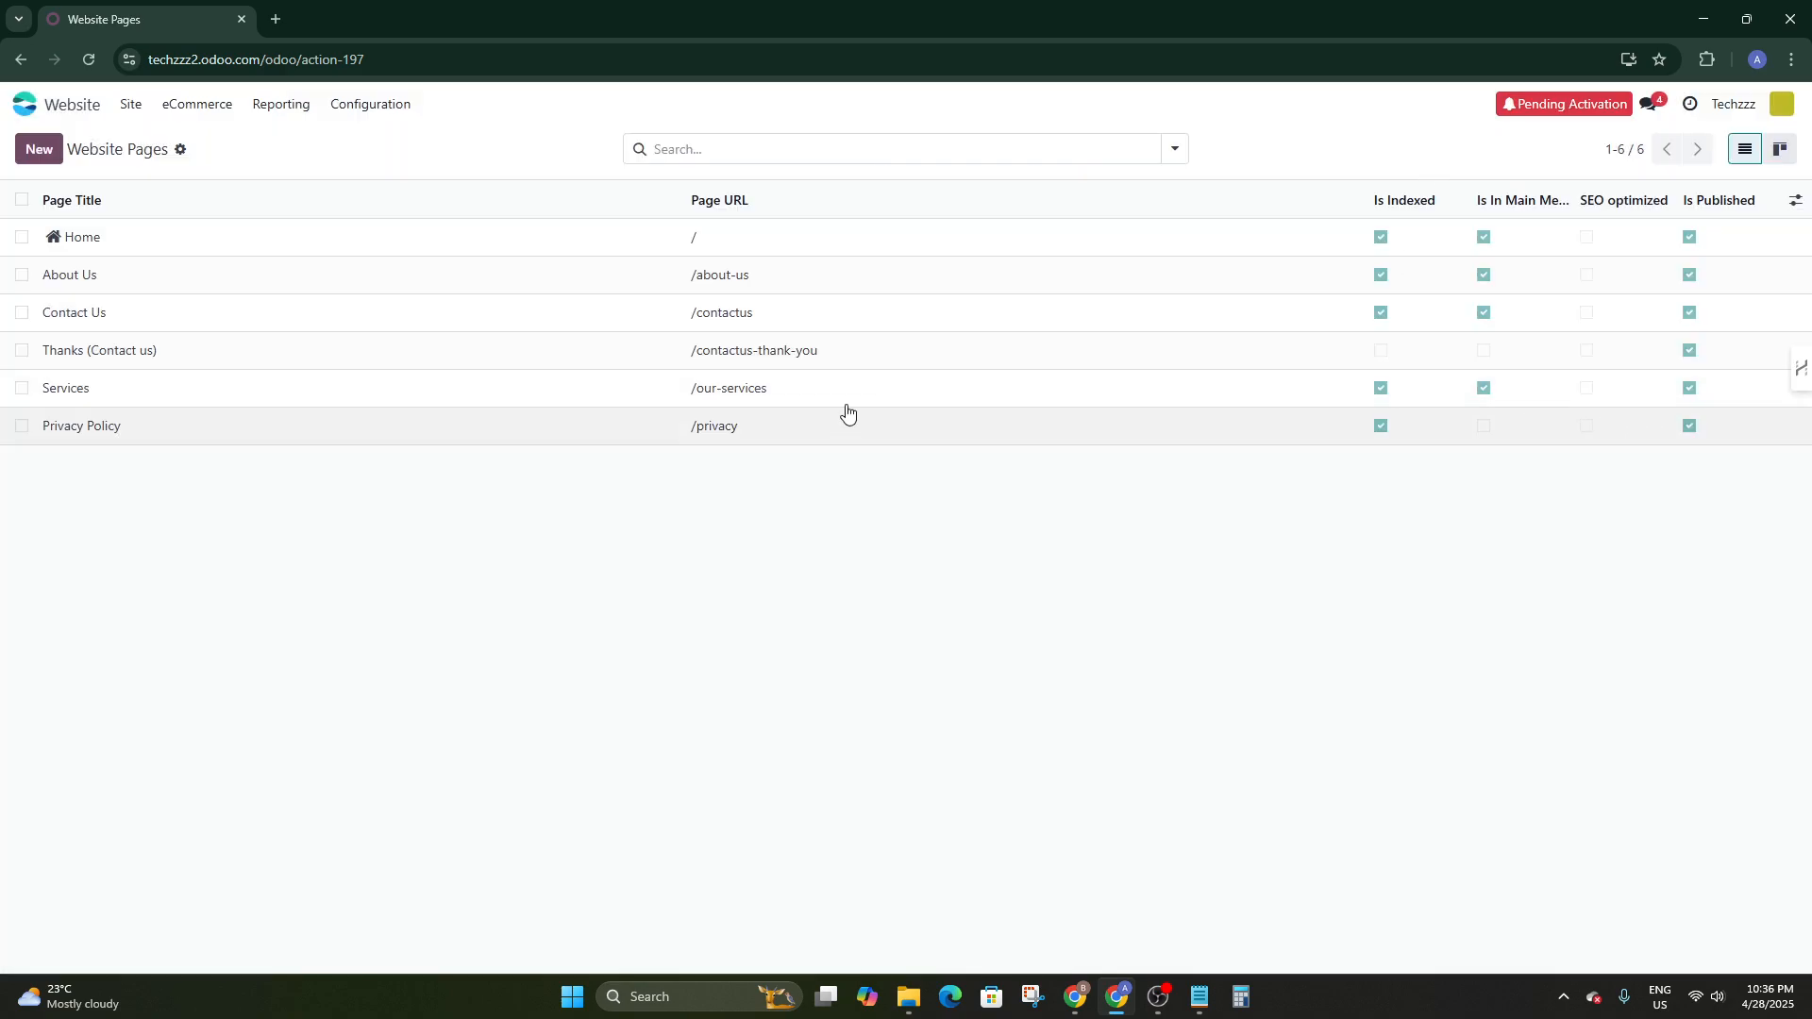
Go to the home screen that shows all installed apps
left_click(26, 104)
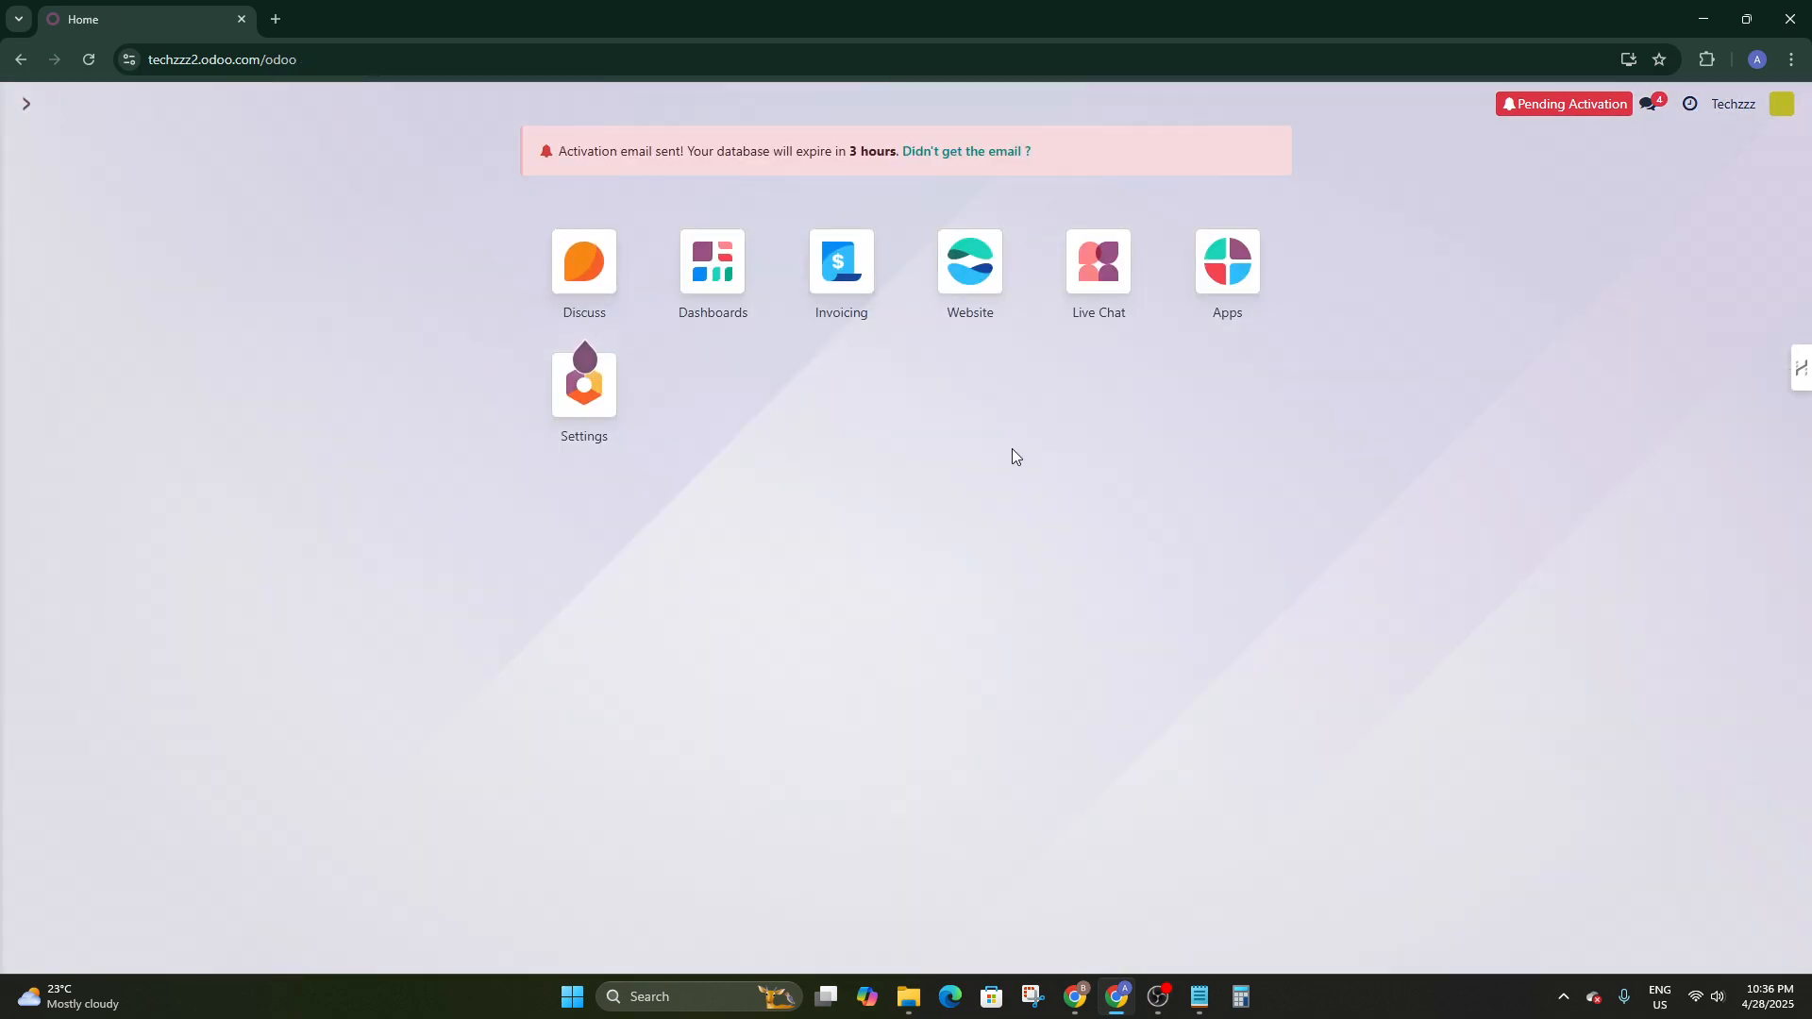